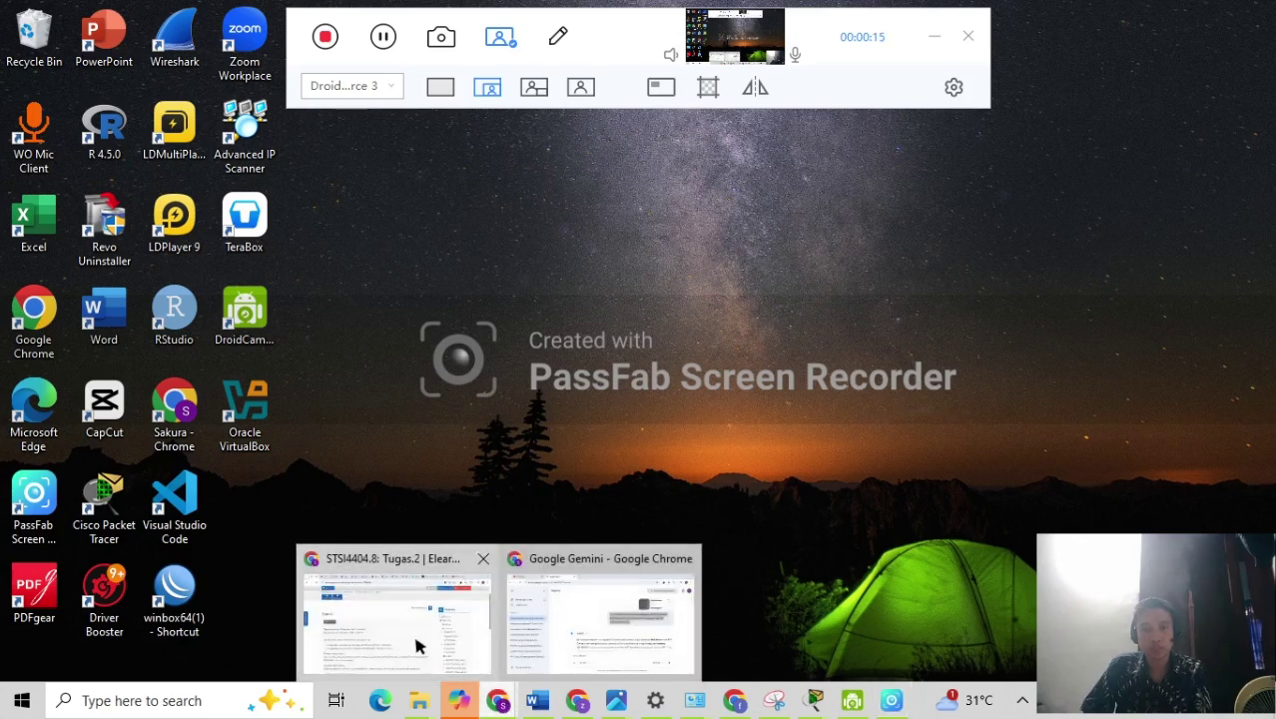
Read the Tugas.2 NAT overload brief on UT elearning, then return to the NAT.pkt topology.
{"action": "left_click", "coordinate": [416, 638]}
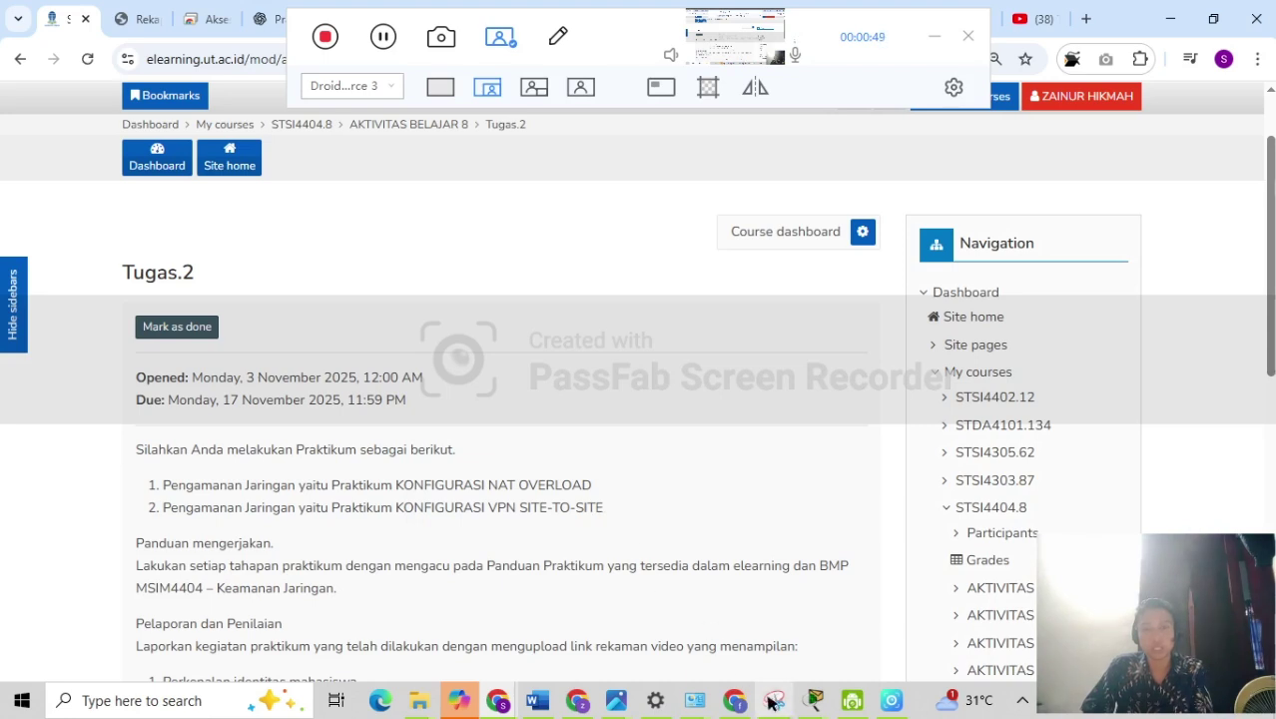
{"action": "mouse_move", "coordinate": [813, 699]}
{"action": "left_click", "coordinate": [750, 639]}
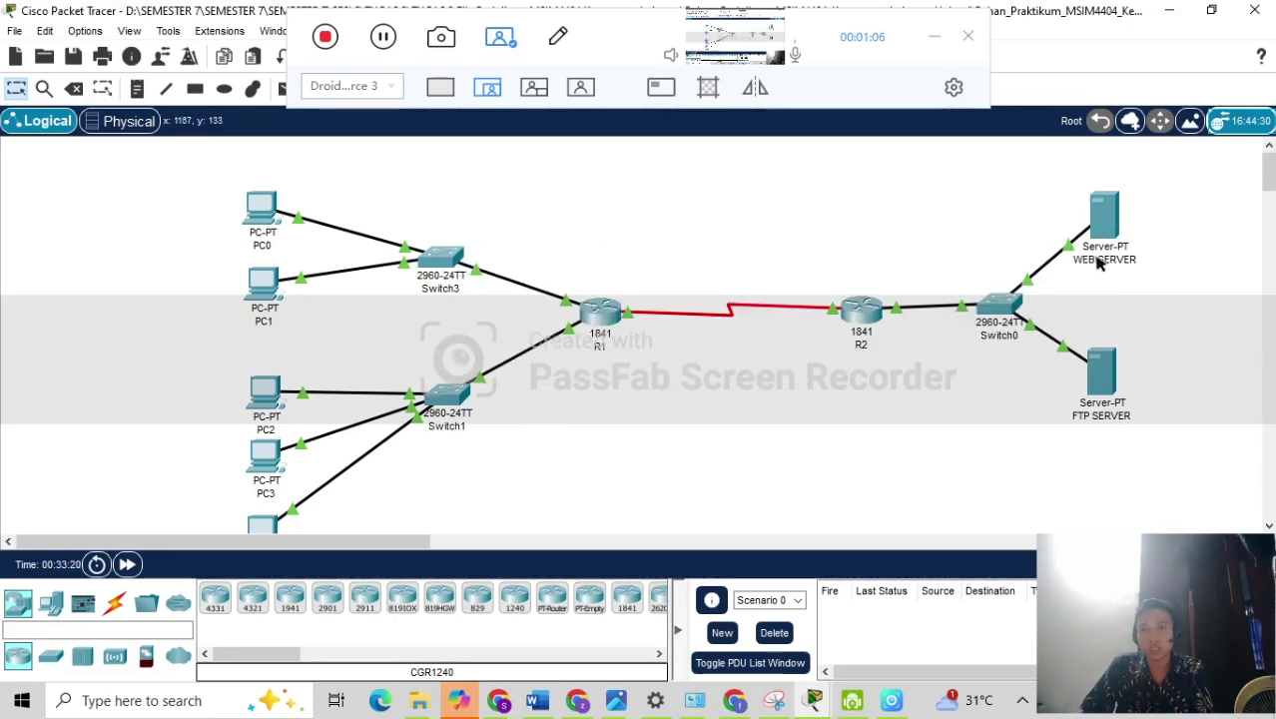
{"action": "scroll", "coordinate": [1270, 187], "scroll_direction": "down", "scroll_amount": 1}
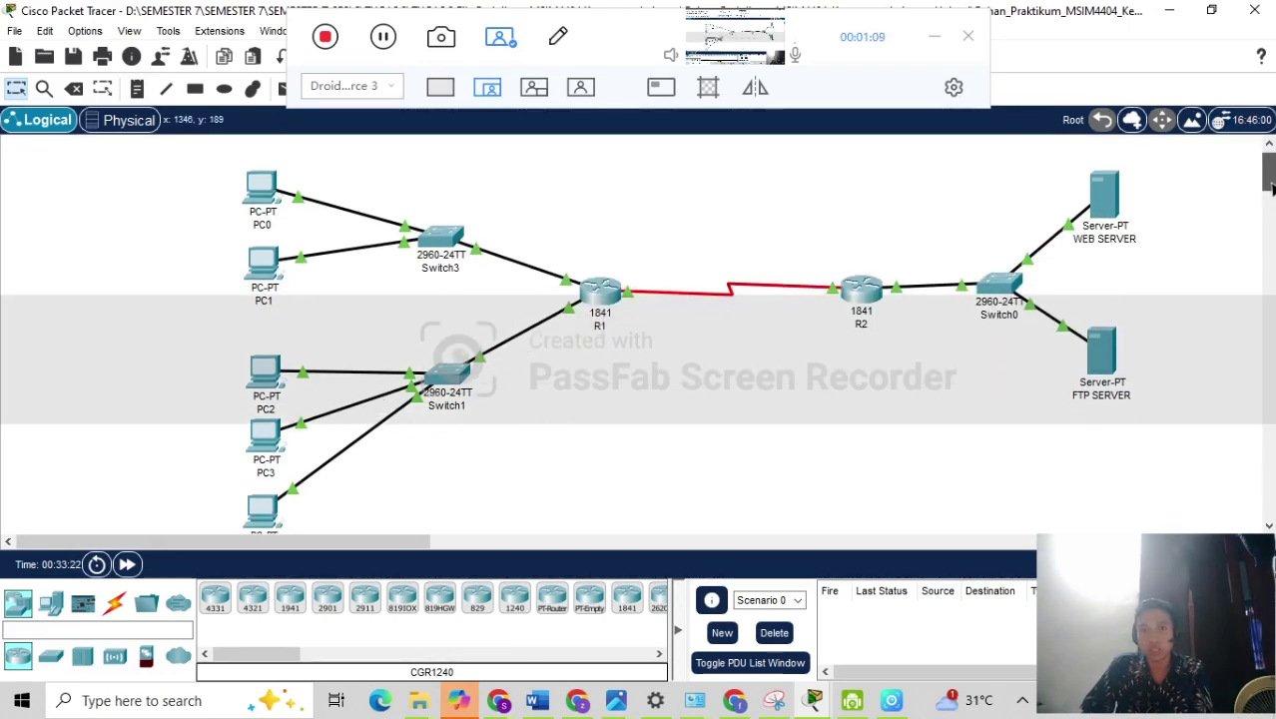
{"action": "left_click", "coordinate": [1106, 208]}
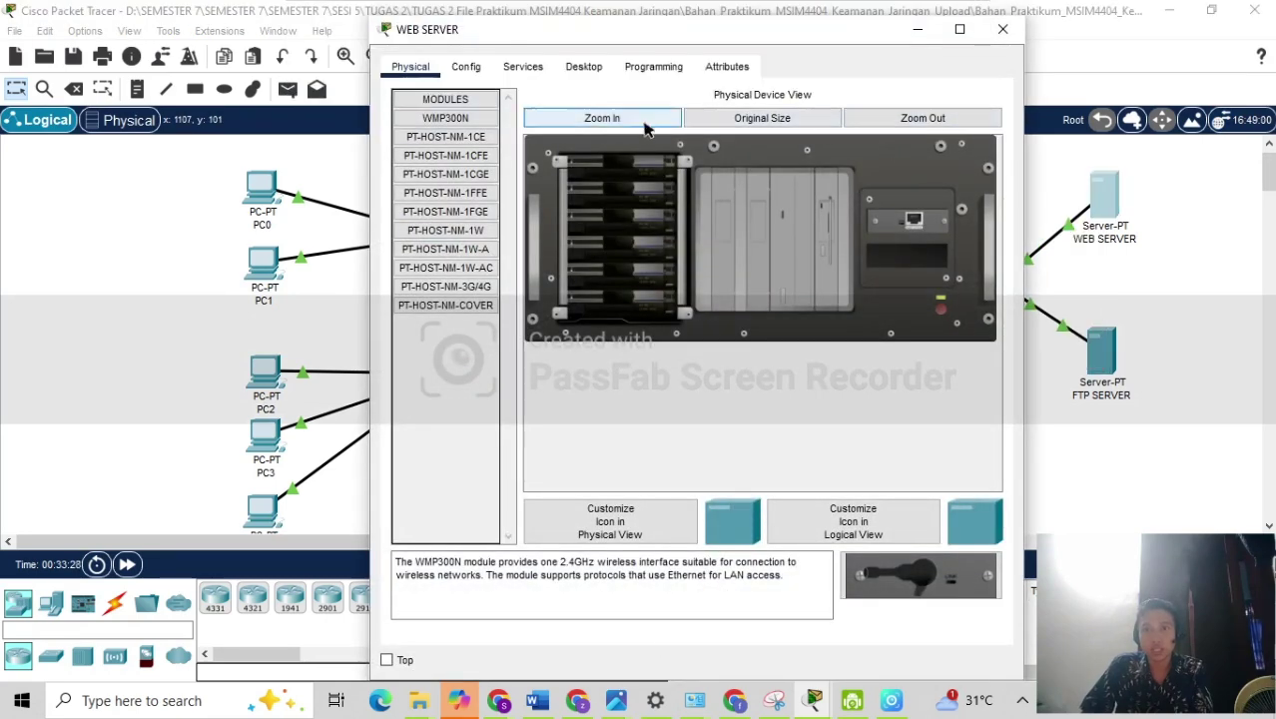
{"action": "left_click", "coordinate": [477, 70]}
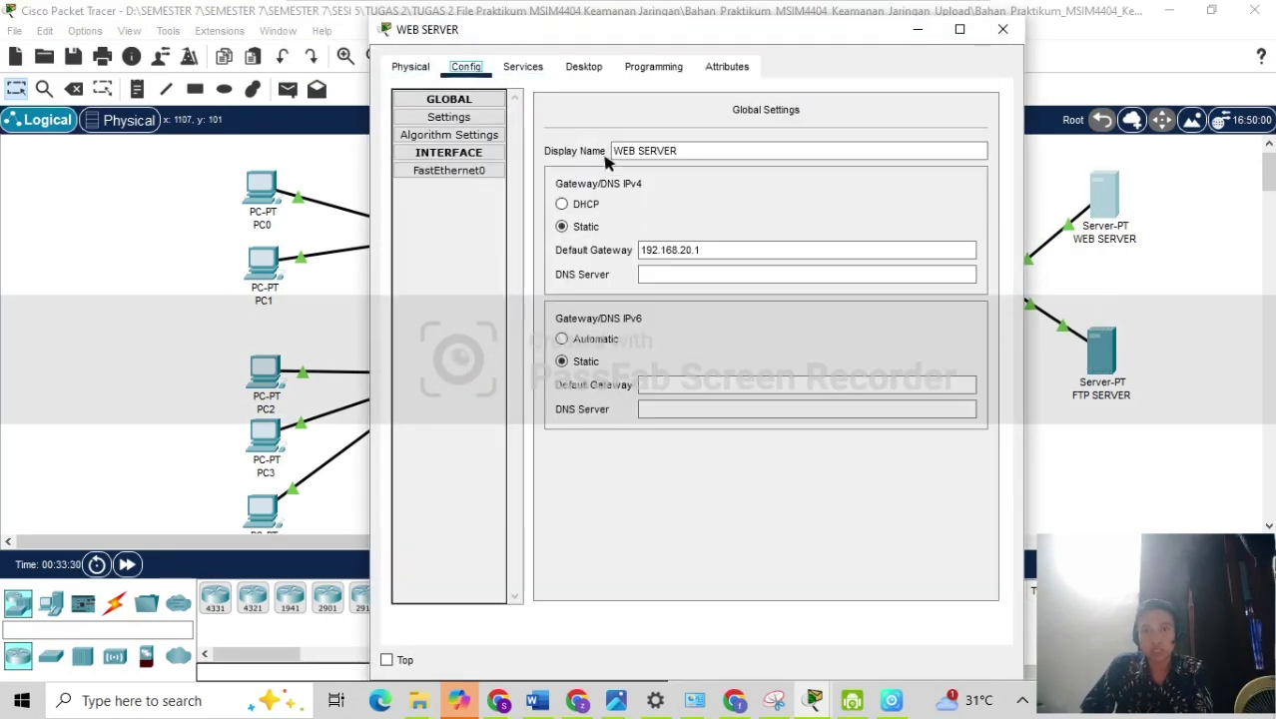
{"action": "left_click", "coordinate": [579, 67]}
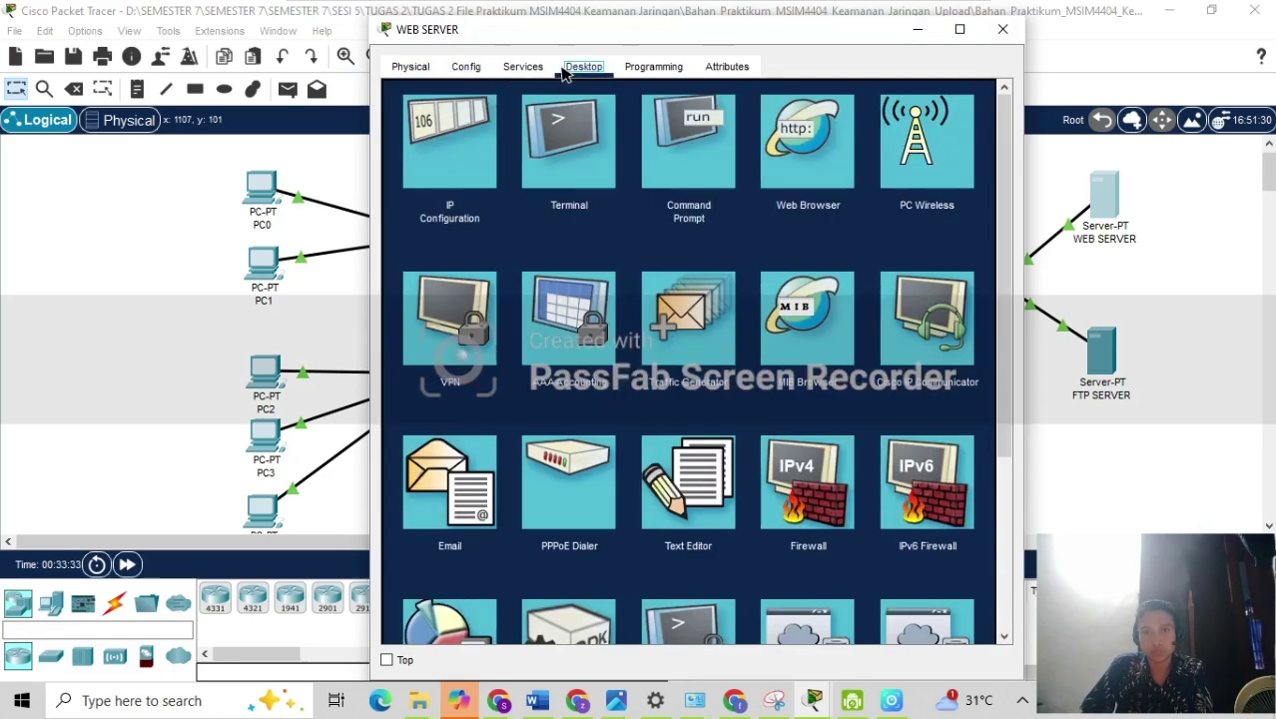
{"action": "left_click", "coordinate": [458, 133]}
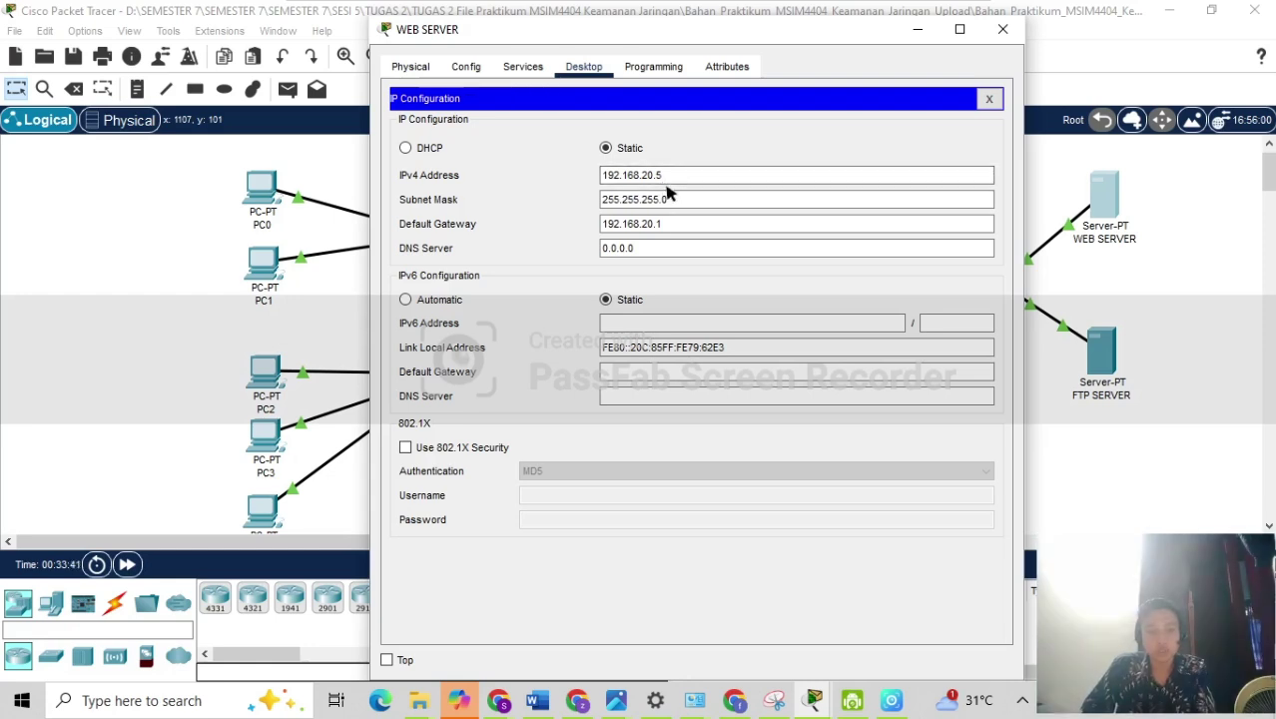
{"action": "left_click", "coordinate": [1148, 403]}
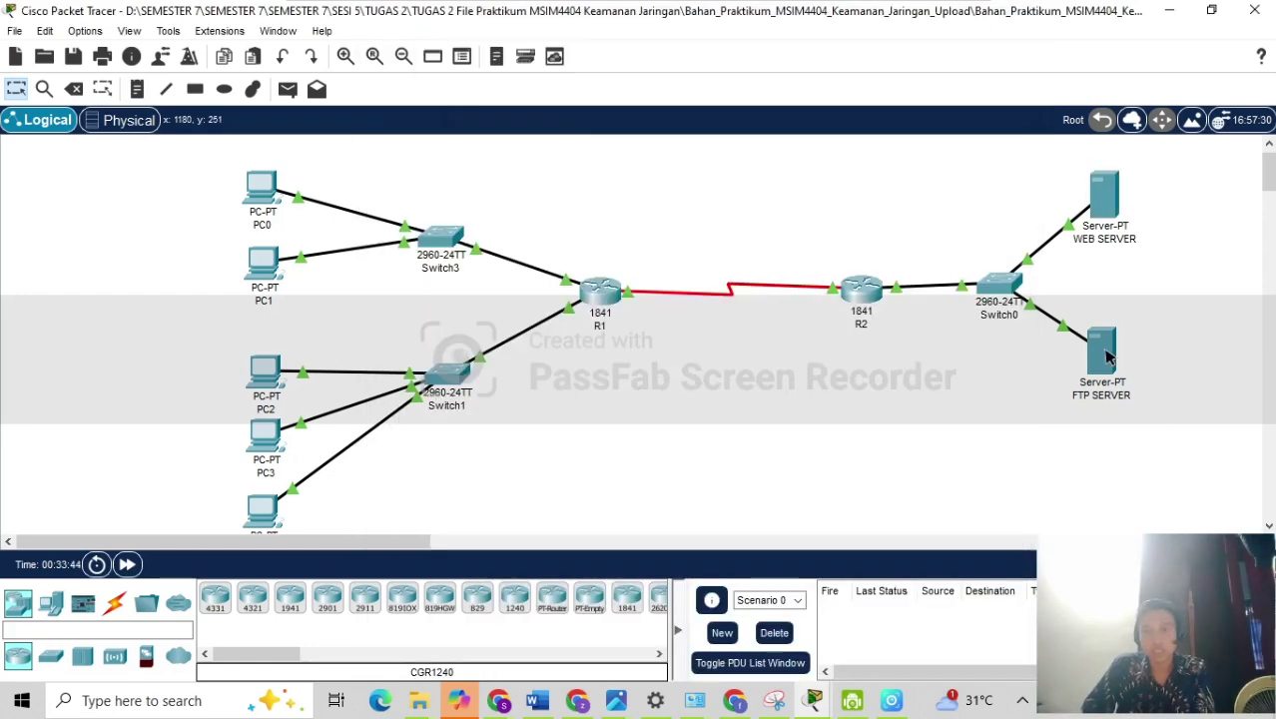
{"action": "left_click", "coordinate": [1102, 352]}
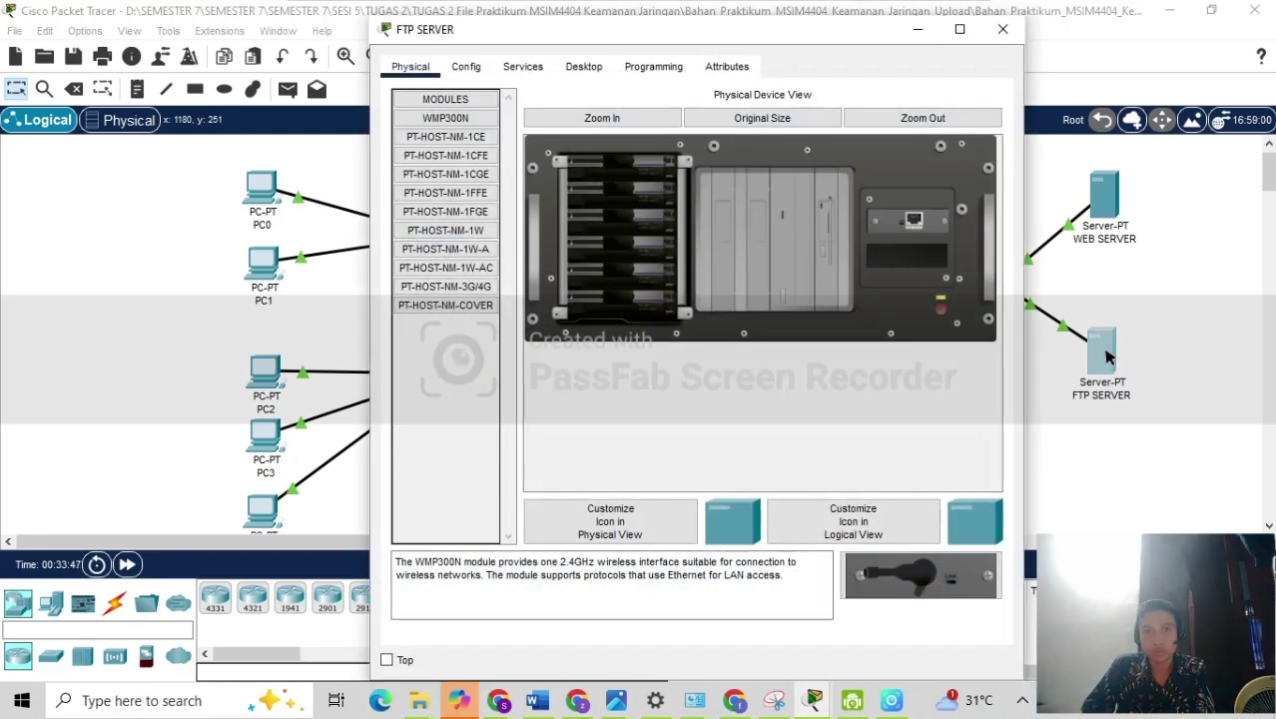
{"action": "left_click", "coordinate": [527, 70]}
{"action": "left_click", "coordinate": [579, 70]}
{"action": "left_click", "coordinate": [432, 166]}
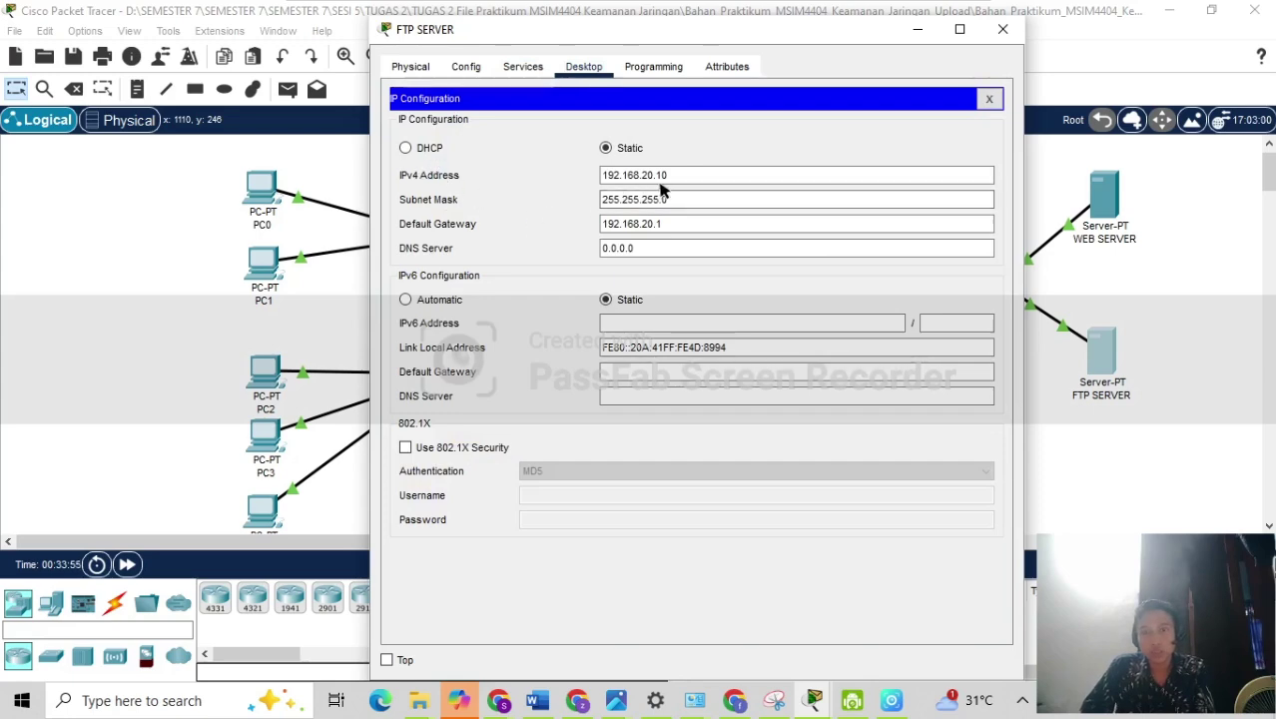
{"action": "left_click", "coordinate": [1002, 28]}
{"action": "mouse_move", "coordinate": [868, 302]}
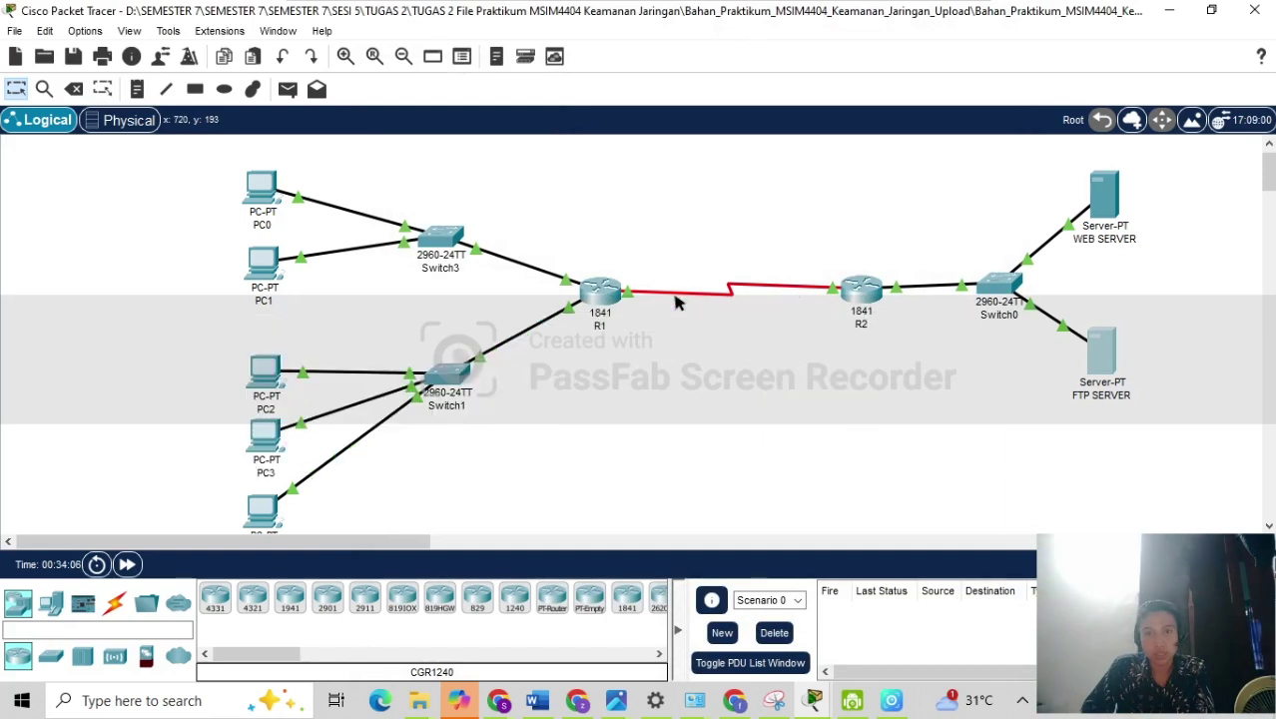
Open R2's Config tab and inspect FastEthernet0/0's IPv4 address.
{"action": "left_click", "coordinate": [115, 603]}
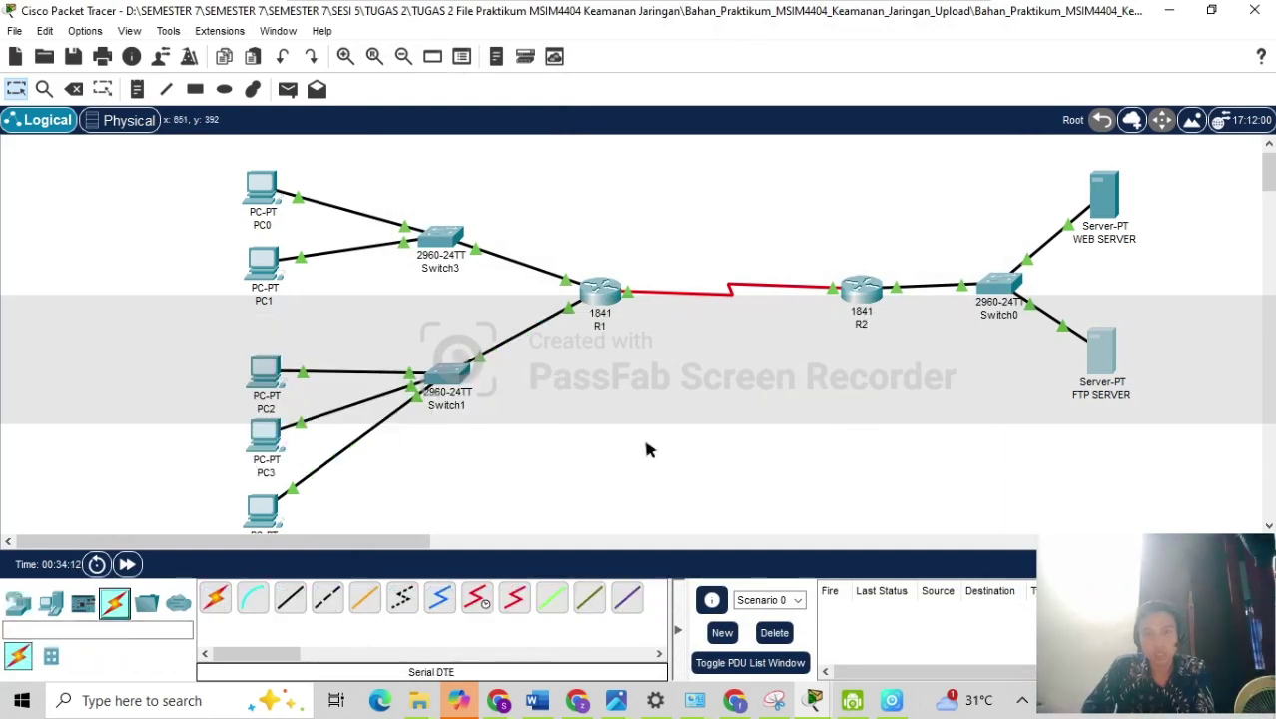
{"action": "left_click", "coordinate": [860, 290]}
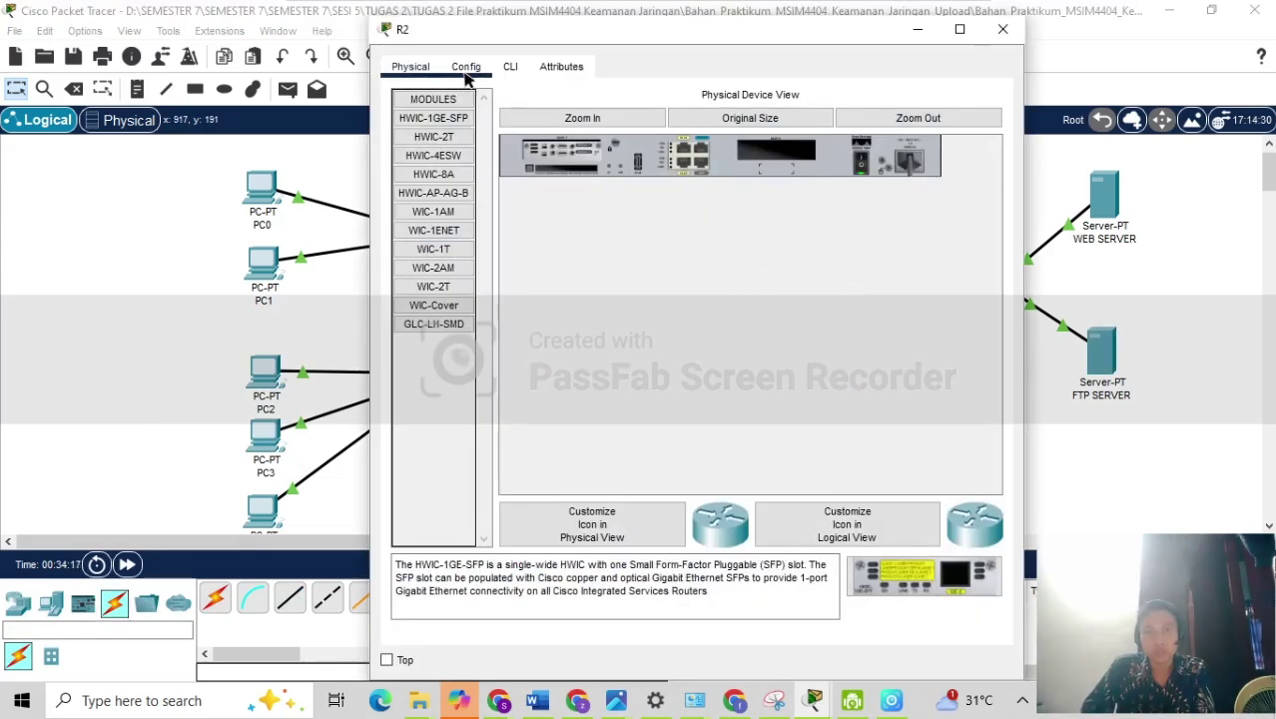
{"action": "left_click", "coordinate": [465, 70]}
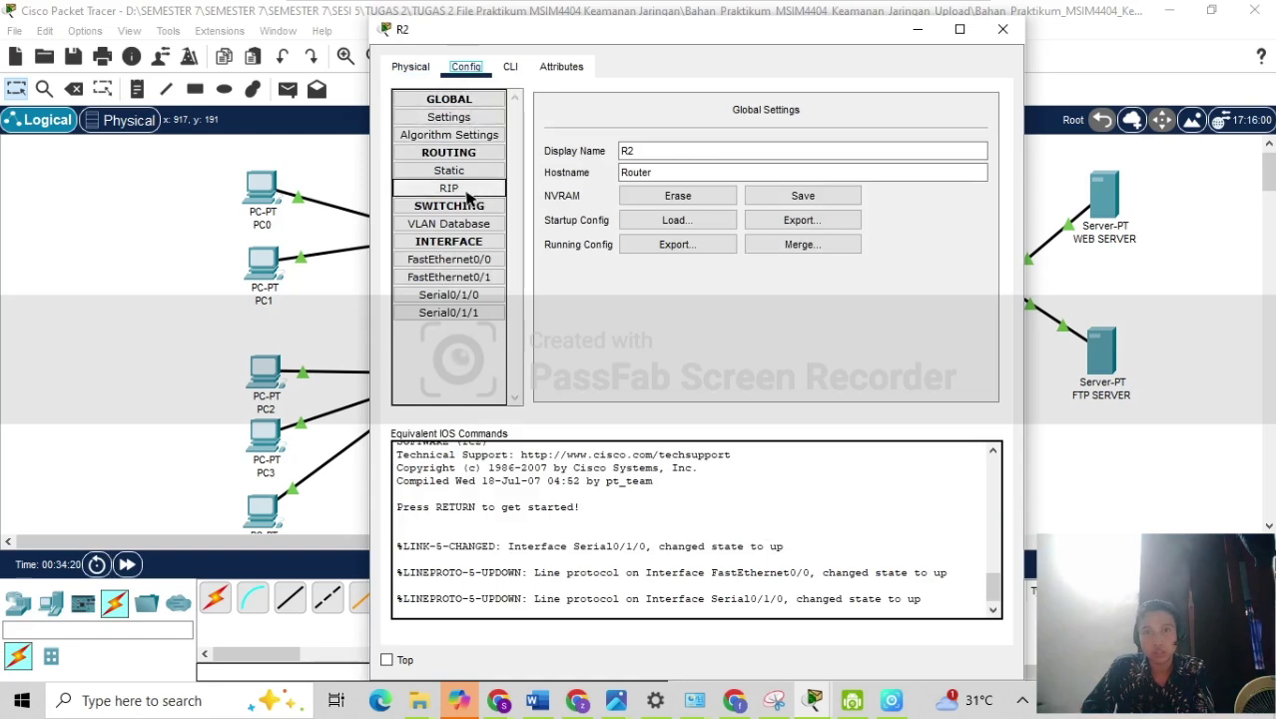
{"action": "left_click", "coordinate": [455, 260]}
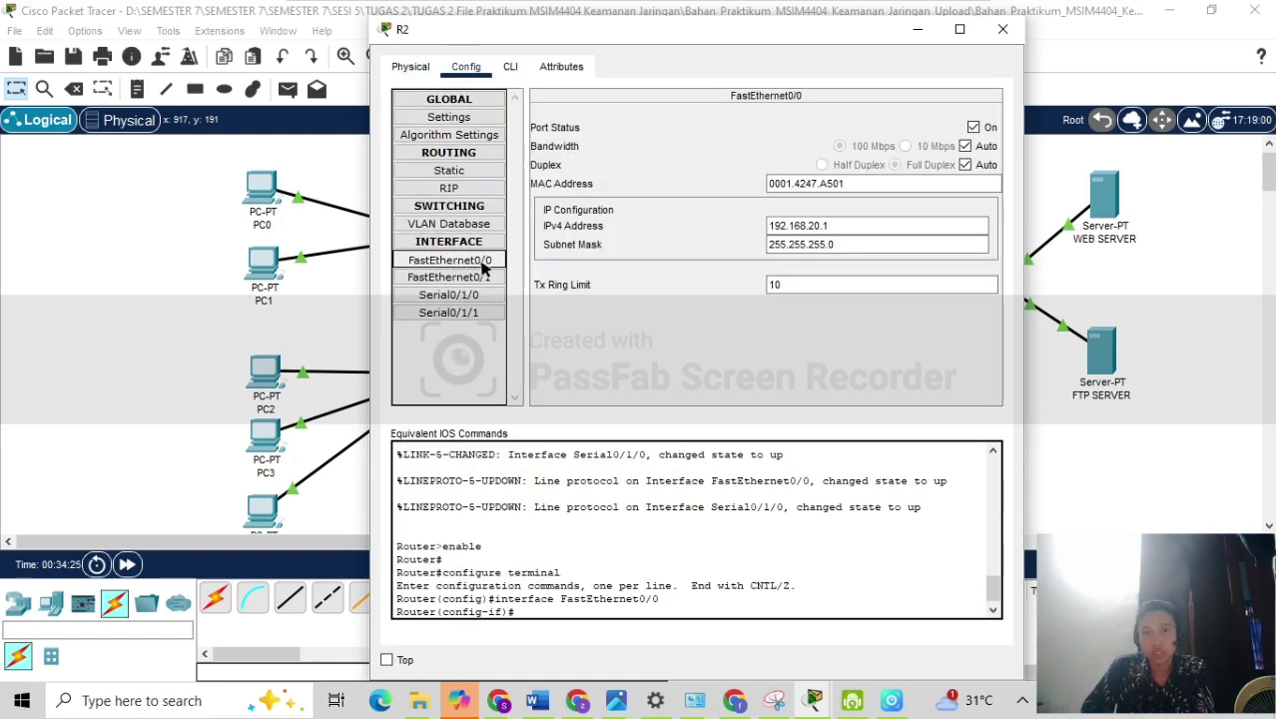
{"action": "left_click", "coordinate": [828, 229]}
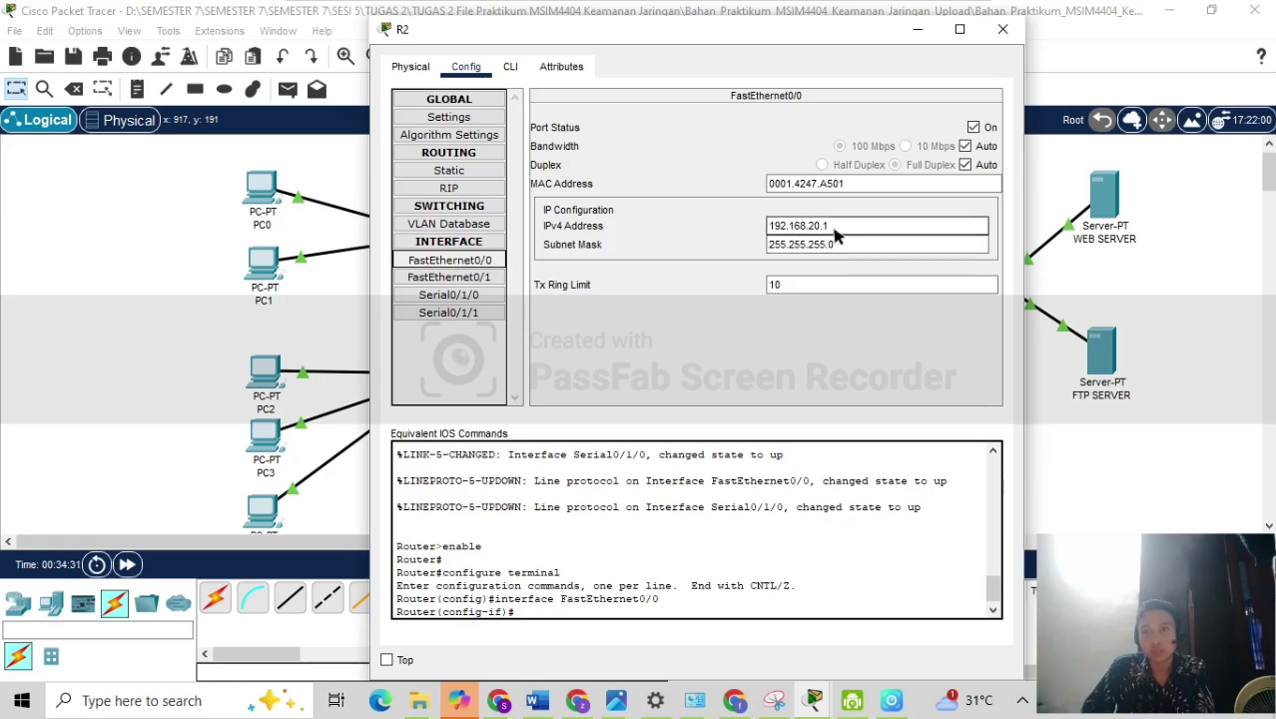
Check FastEthernet0/1 and Serial0/1/0, removing the stray dot after 192.168.50.2.
{"action": "left_click", "coordinate": [481, 280]}
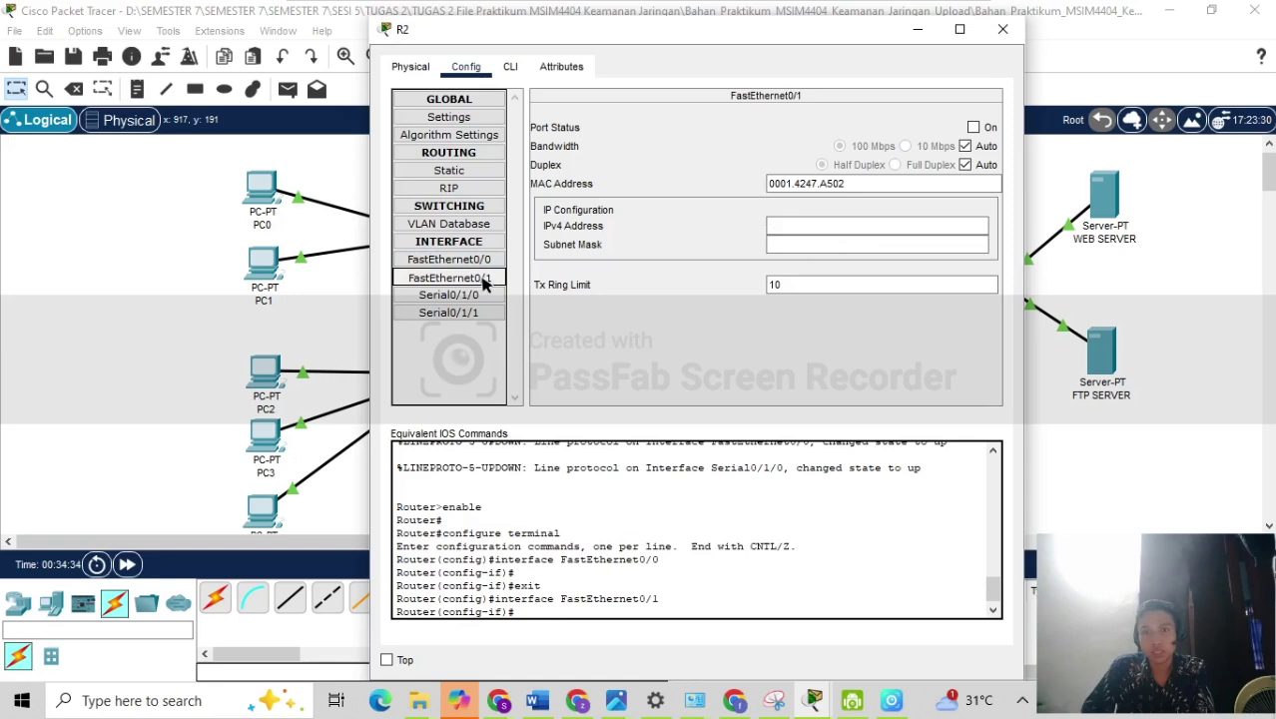
{"action": "left_click", "coordinate": [469, 260]}
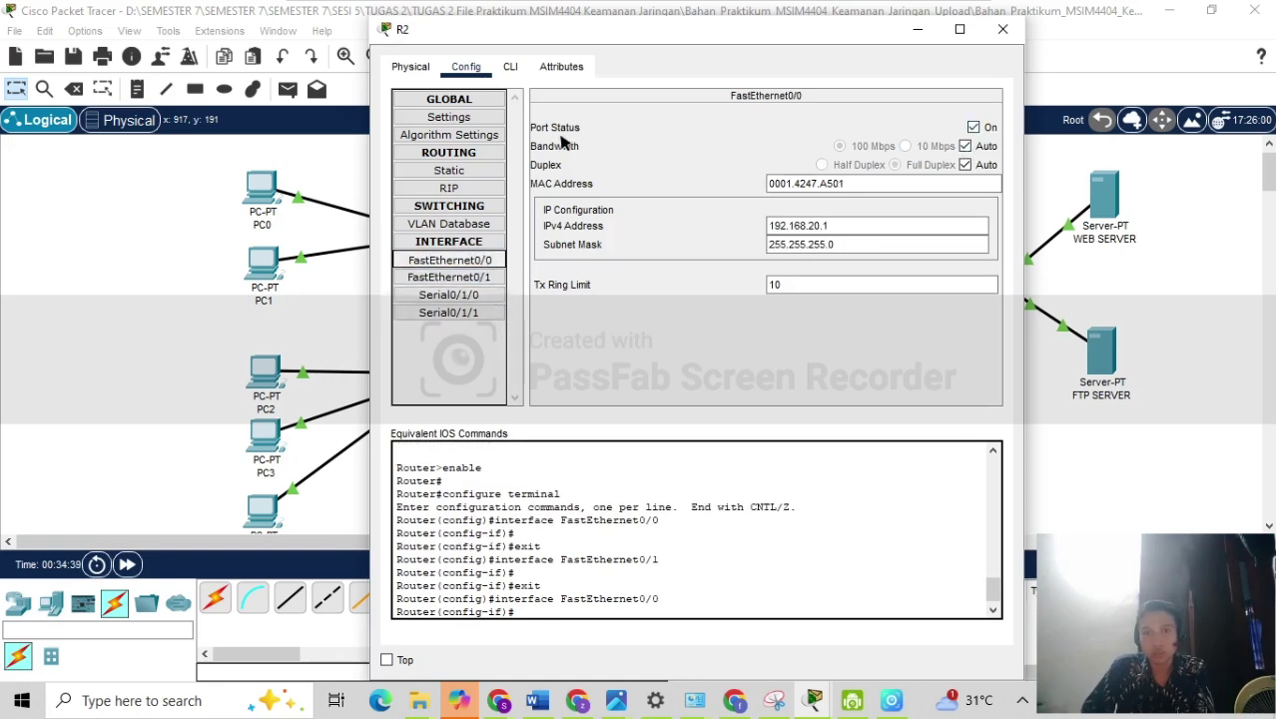
{"action": "left_click", "coordinate": [474, 294]}
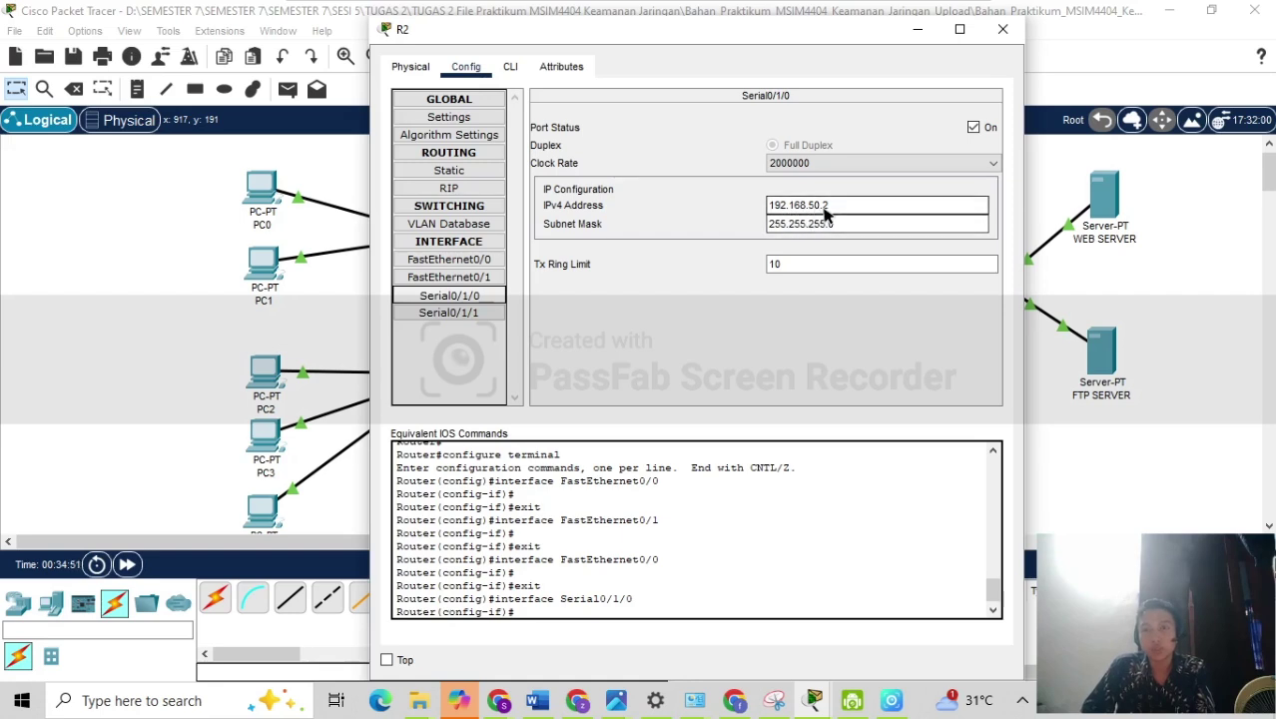
{"action": "key", "text": "BackSpace"}
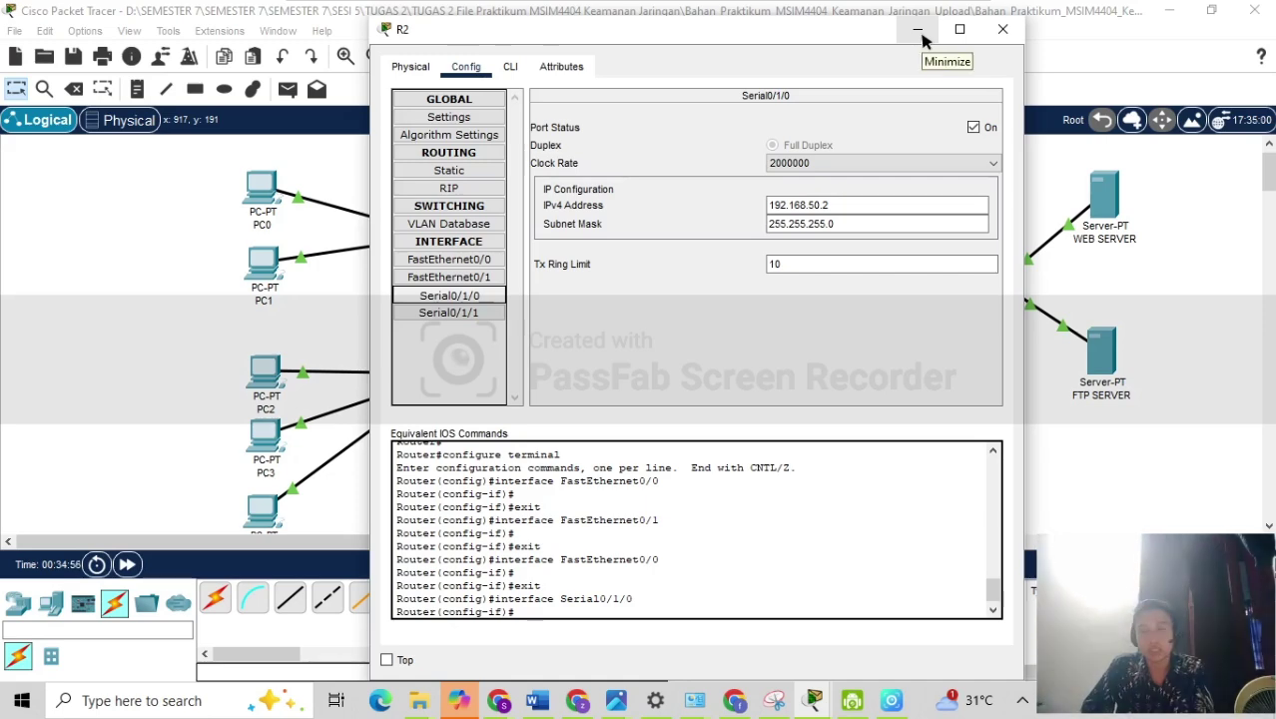
Minimize R2, then verify R1's Serial0/1/0, FastEthernet0/0 and FastEthernet0/1 addresses and minimize R1.
{"action": "left_click", "coordinate": [921, 36]}
{"action": "left_click", "coordinate": [599, 290]}
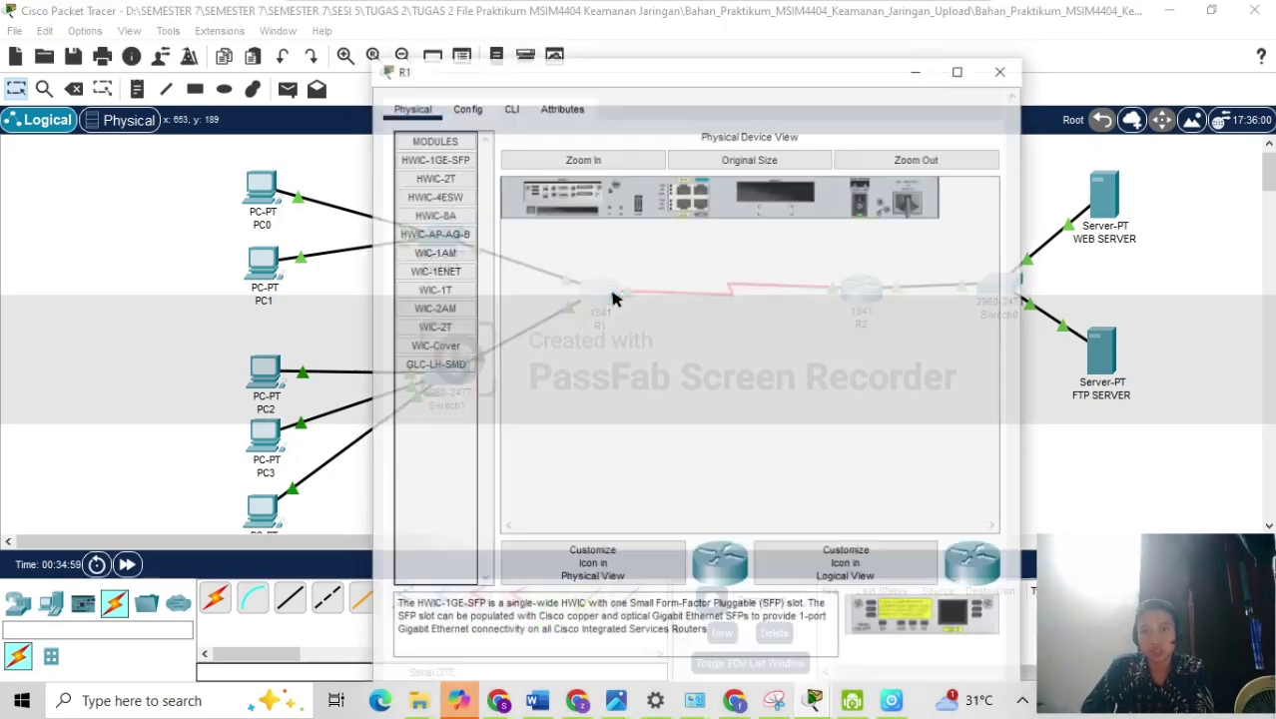
{"action": "left_click", "coordinate": [465, 66]}
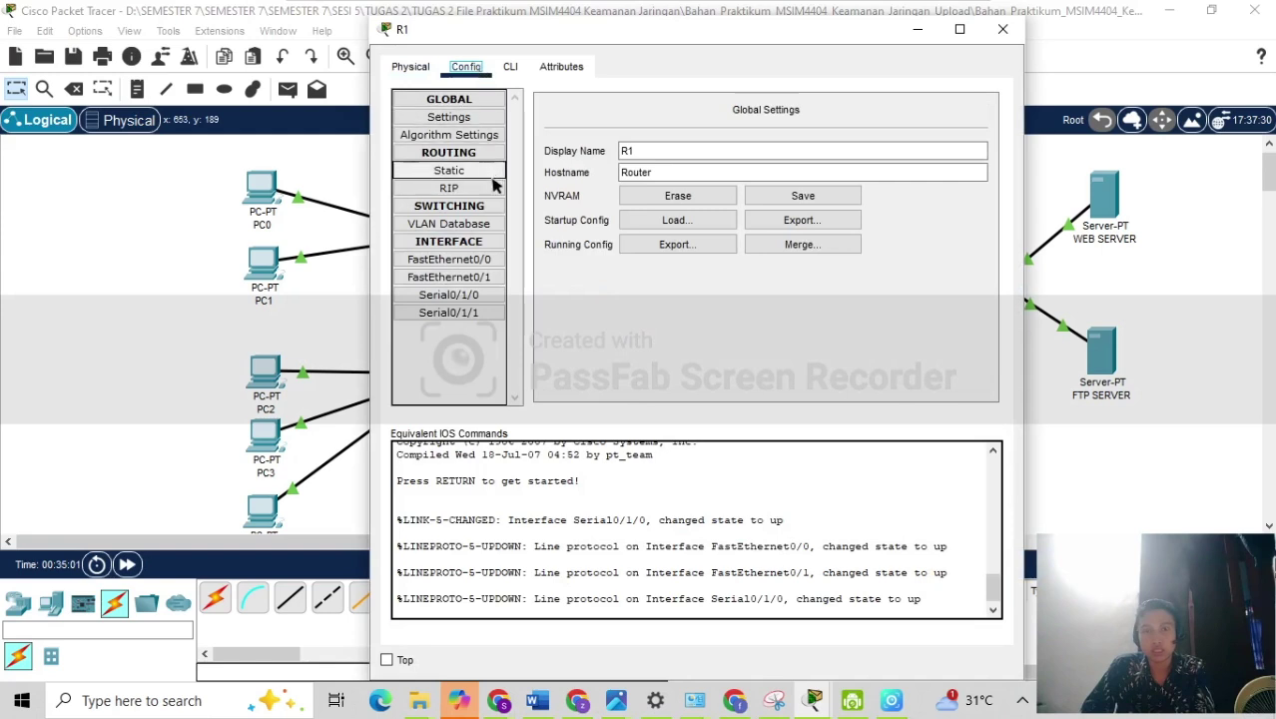
{"action": "left_click", "coordinate": [477, 297]}
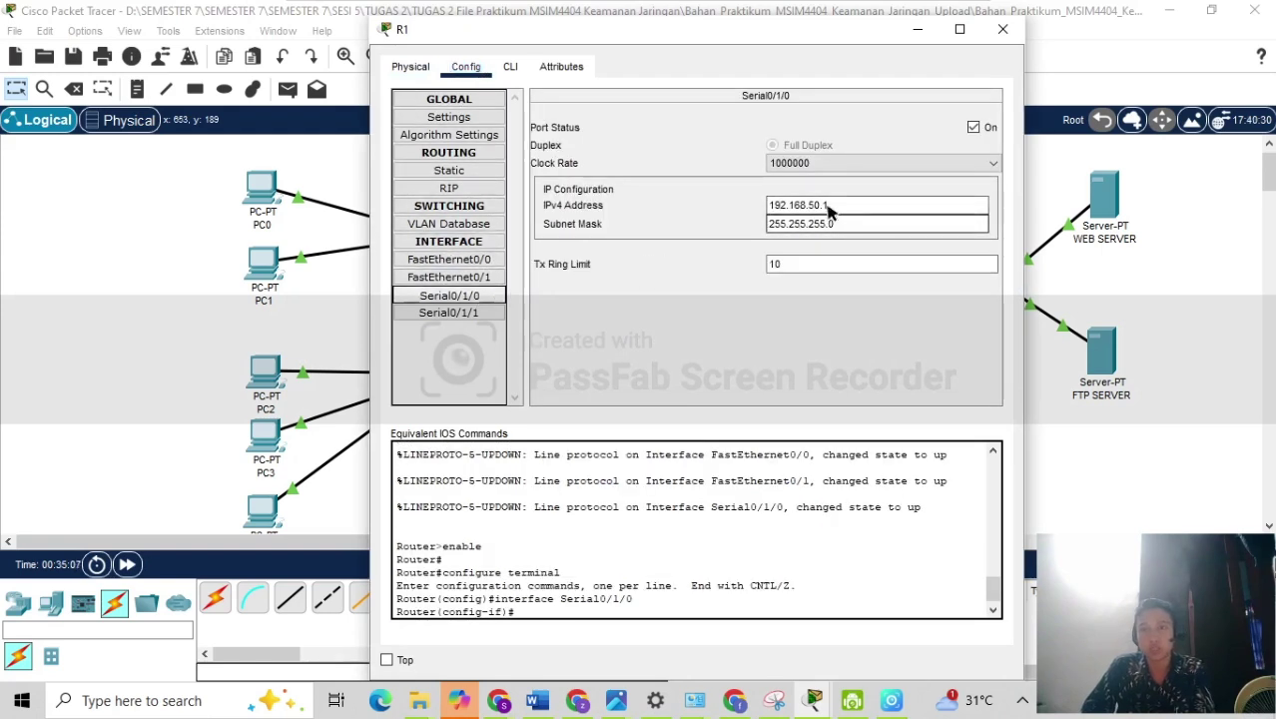
{"action": "left_click", "coordinate": [461, 262]}
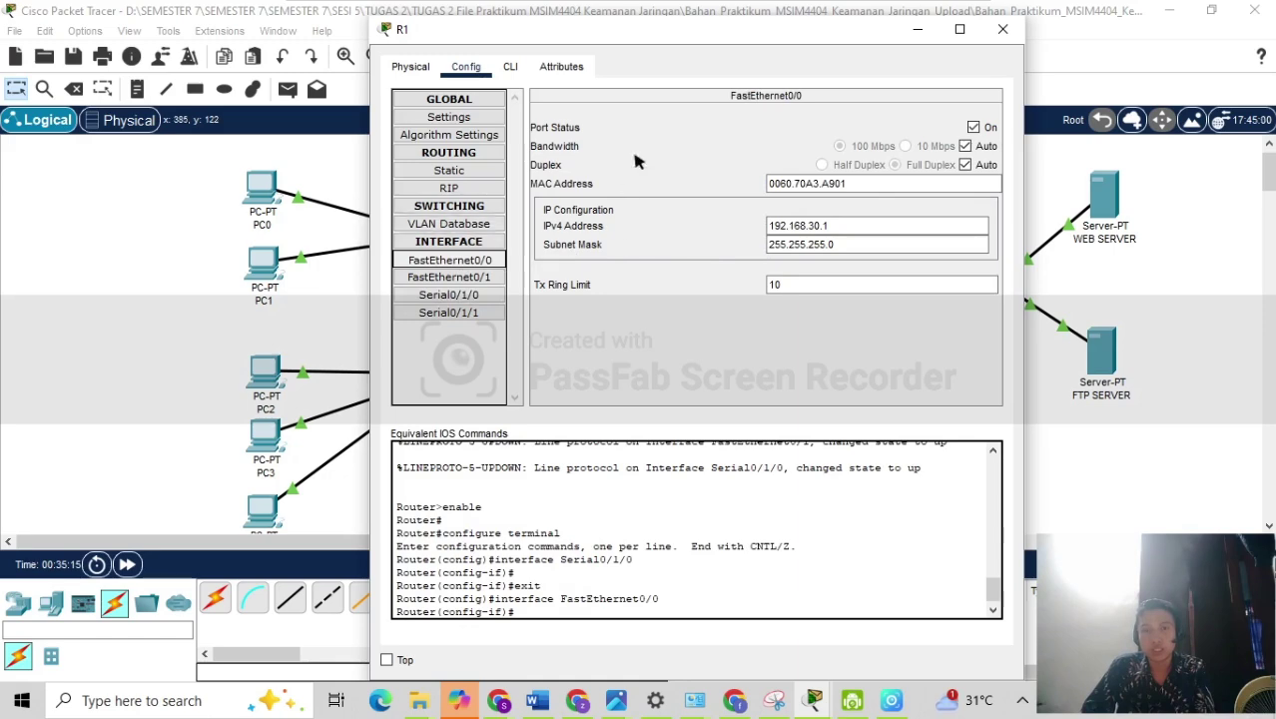
{"action": "left_click_drag", "start_coordinate": [659, 34], "coordinate": [846, 35]}
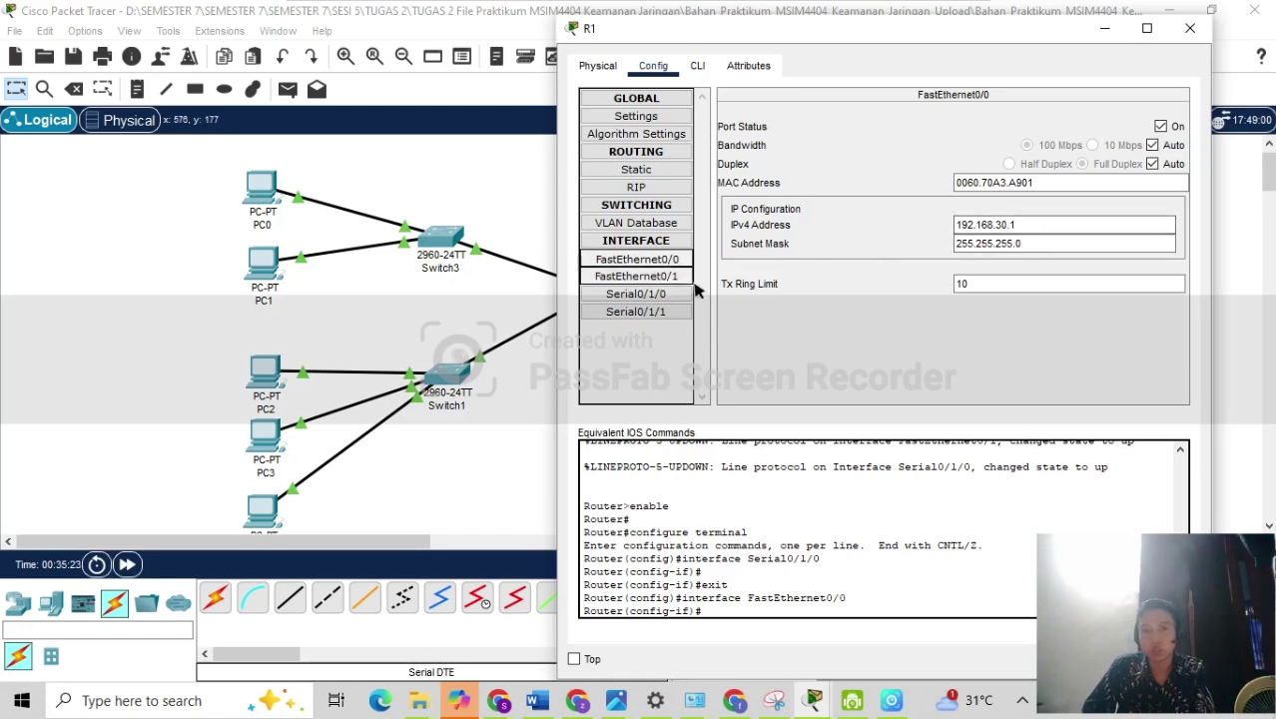
{"action": "left_click", "coordinate": [636, 276]}
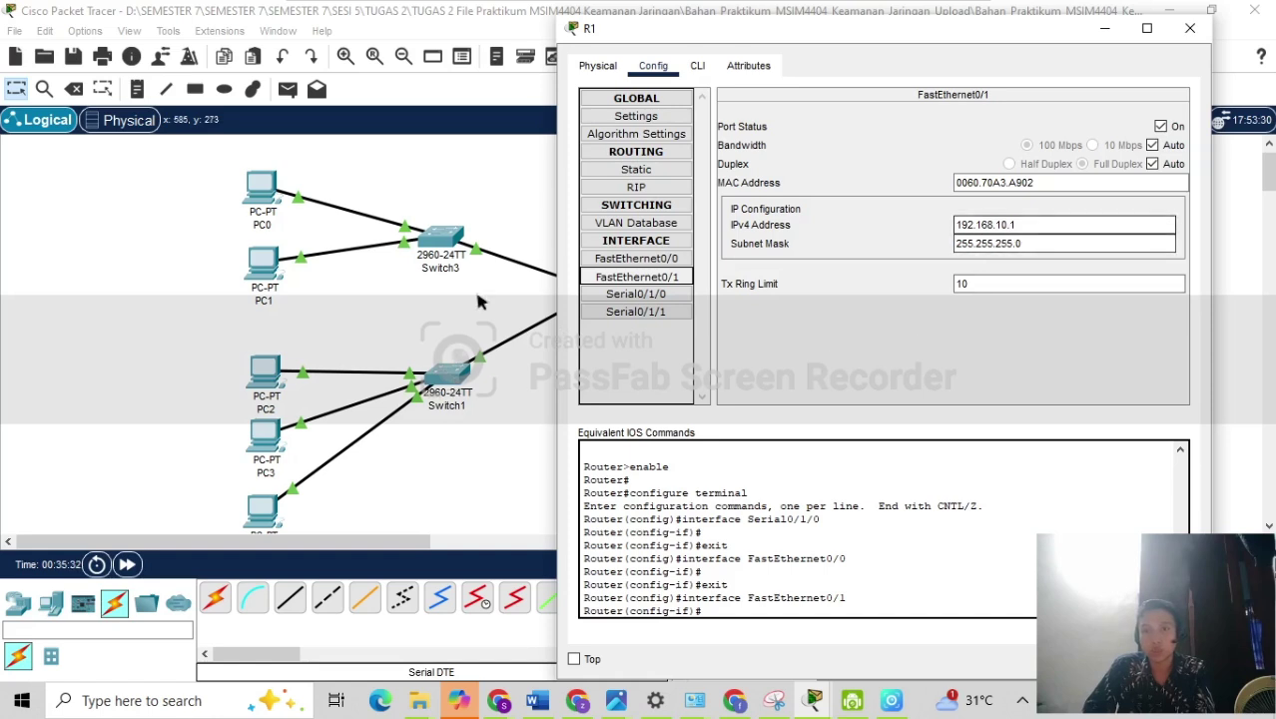
{"action": "left_click", "coordinate": [1103, 38]}
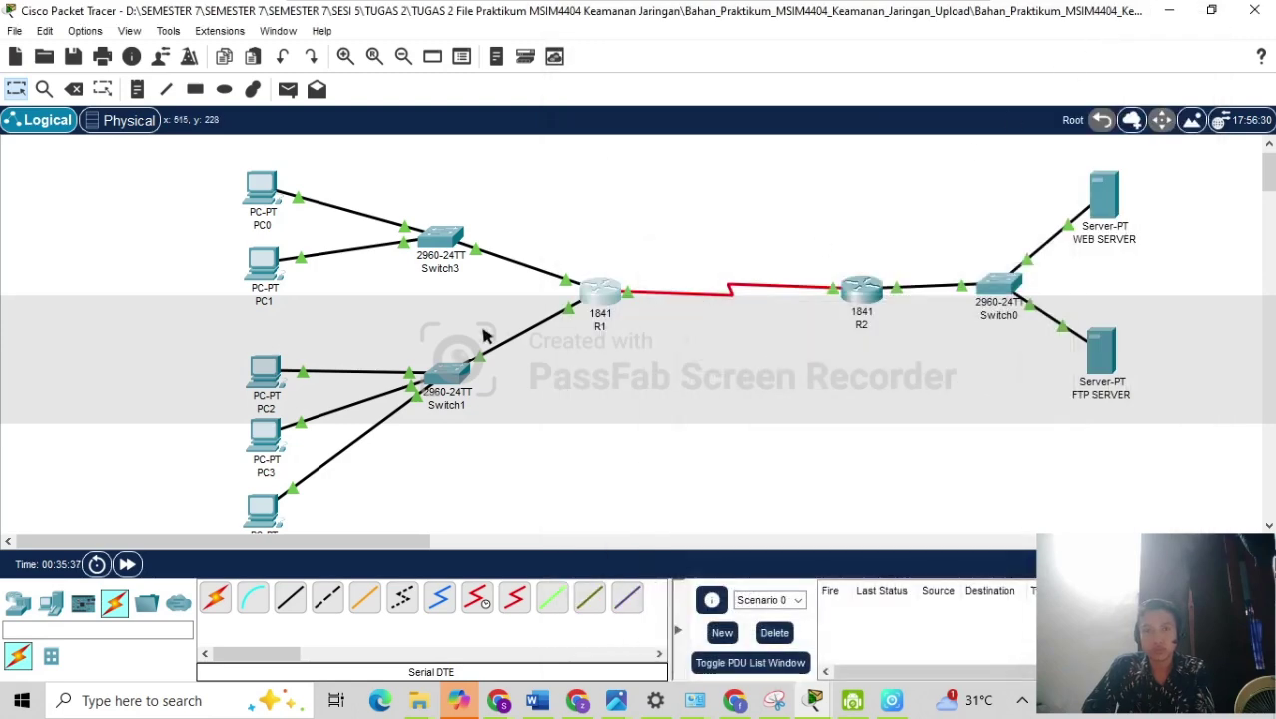
{"action": "left_click", "coordinate": [261, 191]}
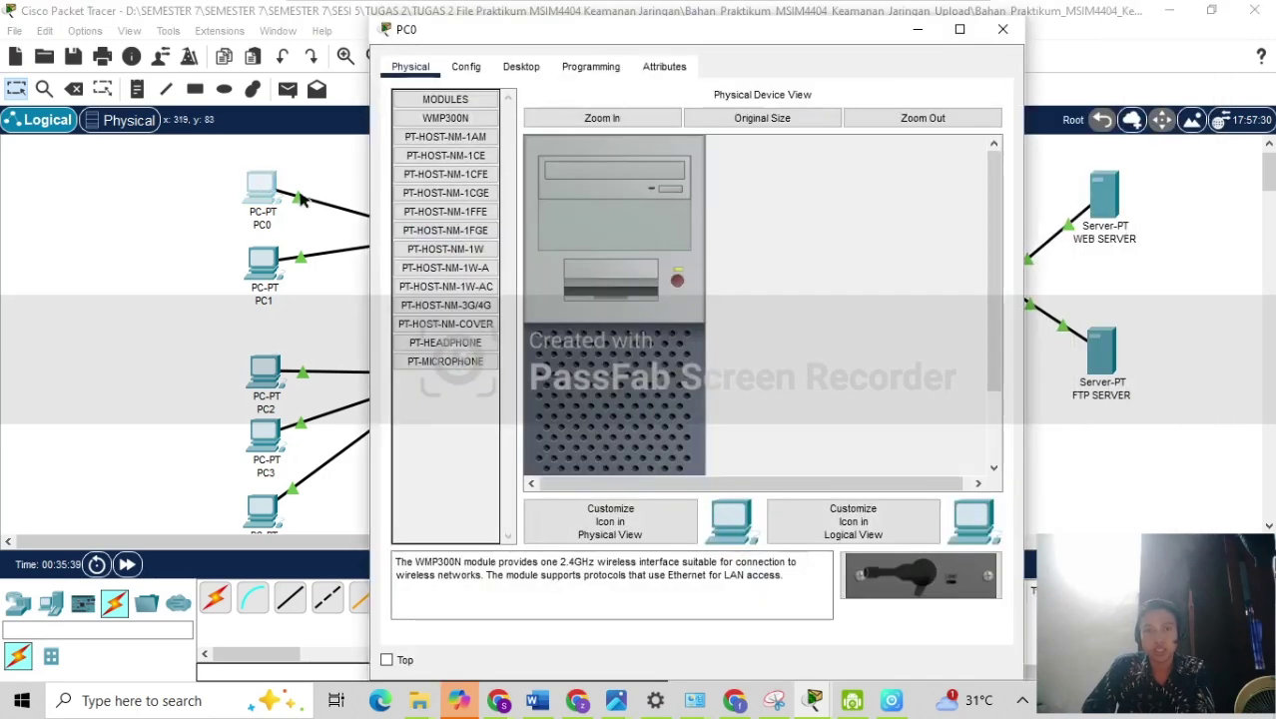
{"action": "left_click", "coordinate": [517, 70]}
{"action": "left_click", "coordinate": [447, 132]}
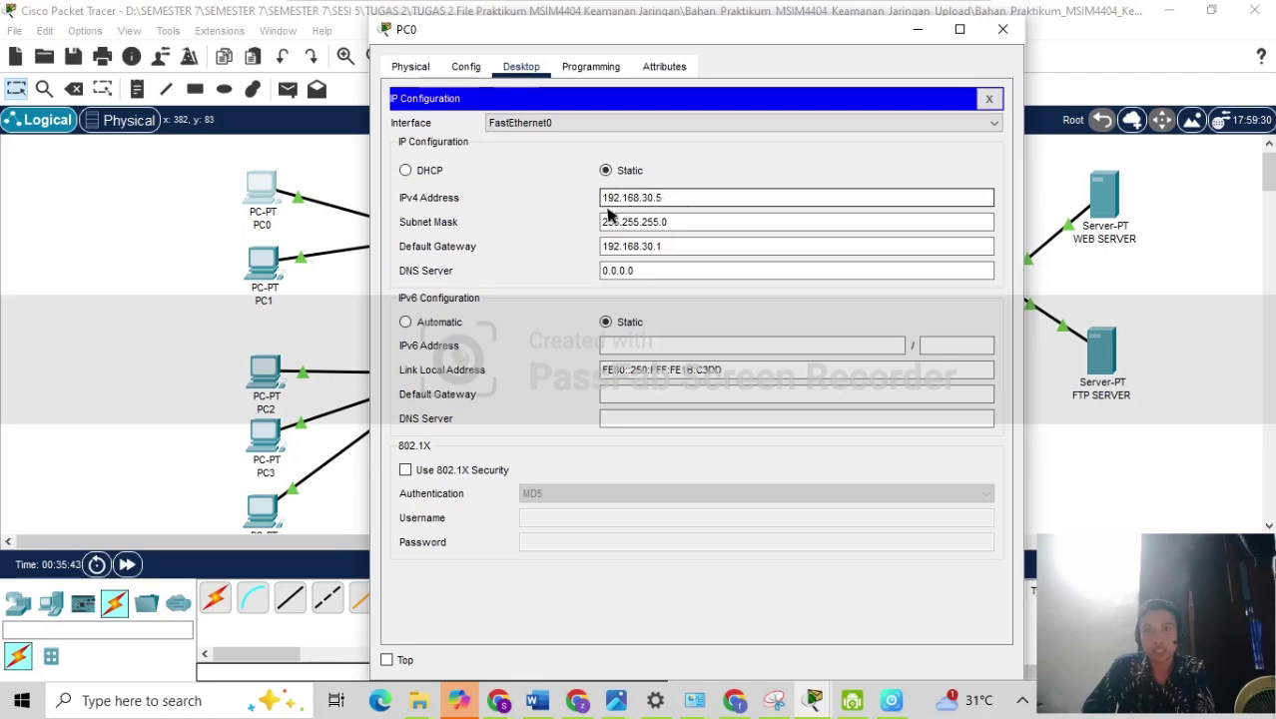
{"action": "left_click", "coordinate": [917, 29]}
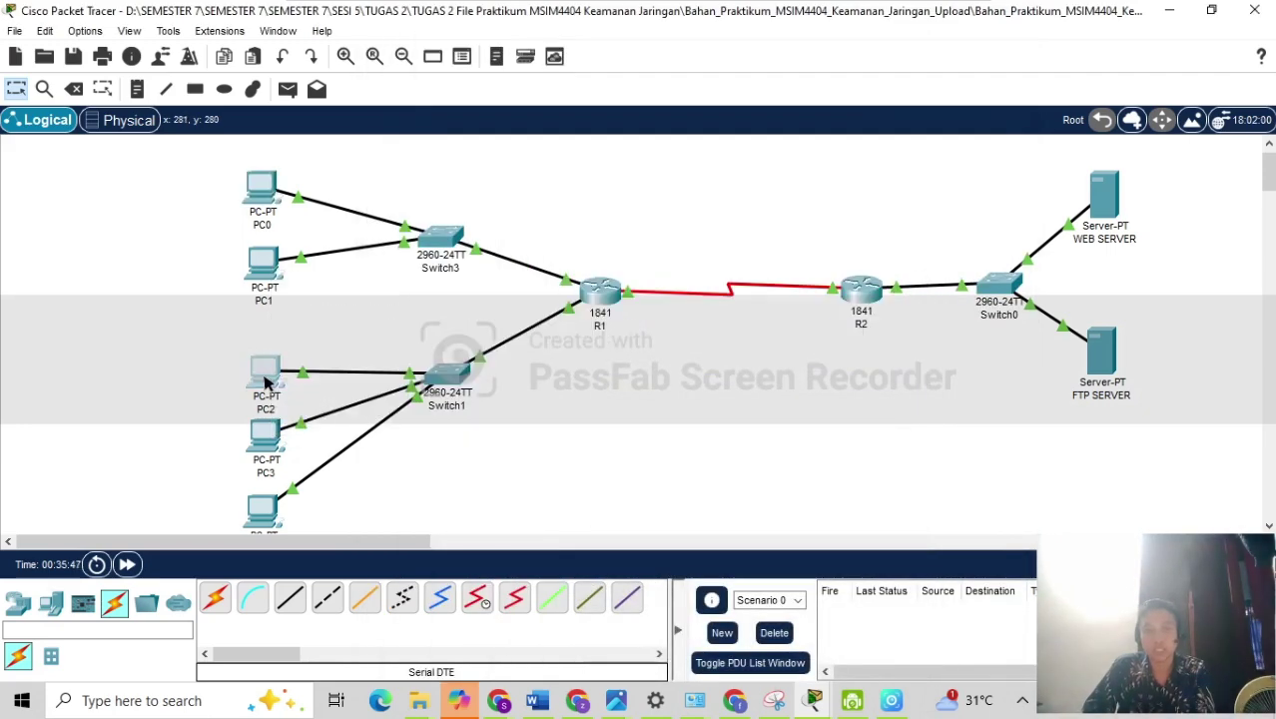
{"action": "left_click", "coordinate": [266, 373]}
{"action": "left_click", "coordinate": [520, 66]}
{"action": "left_click", "coordinate": [442, 157]}
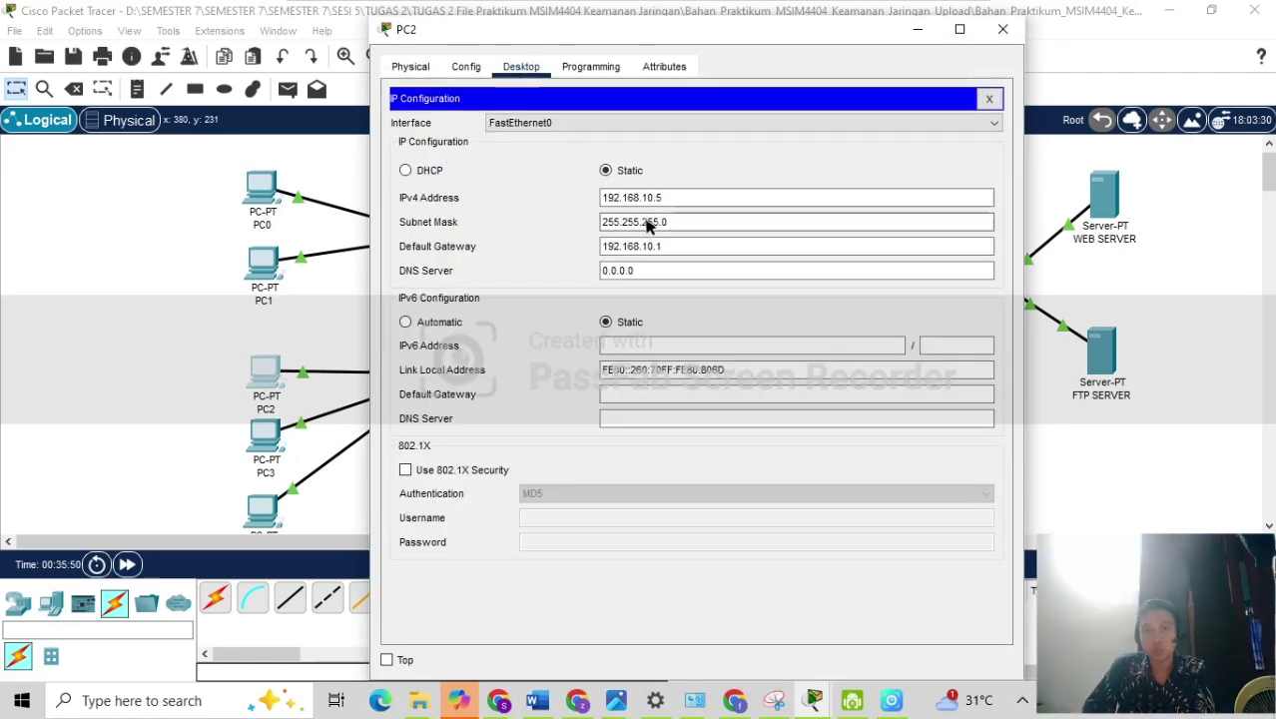
{"action": "left_click", "coordinate": [257, 511]}
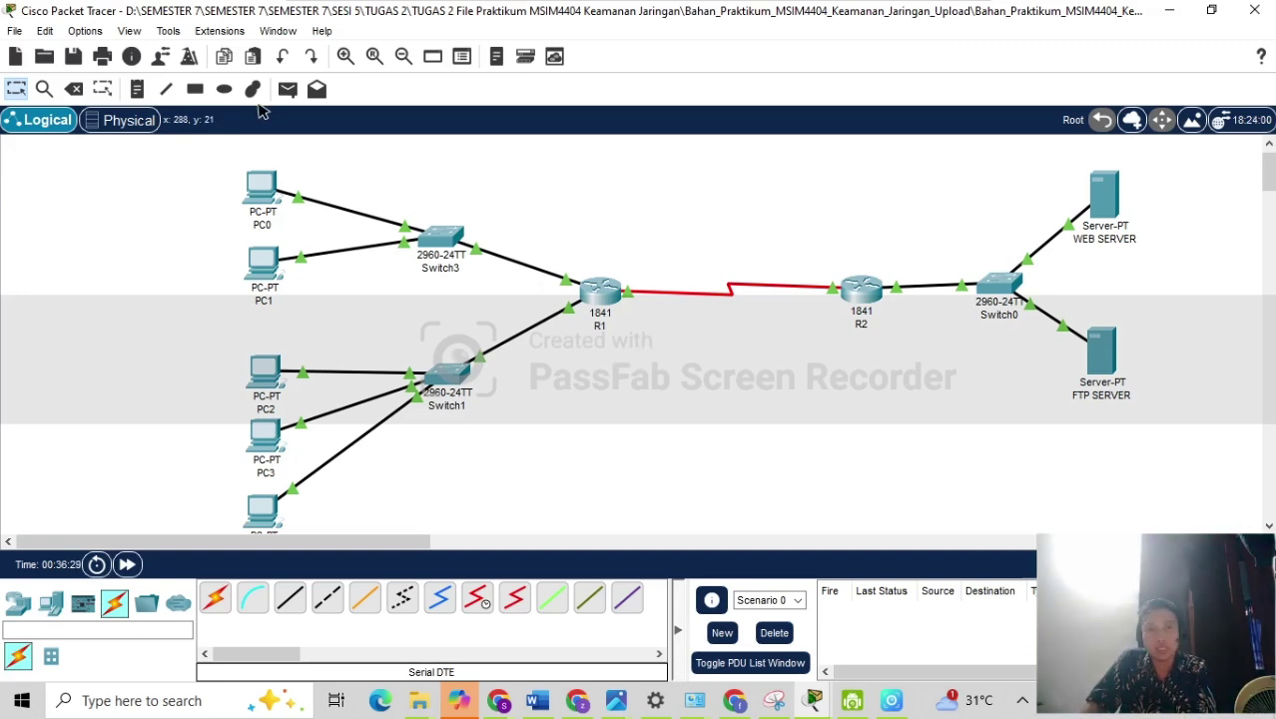
Send simple test PDUs from PC0 to R1 and from PC2 to R1.
{"action": "left_click", "coordinate": [288, 90]}
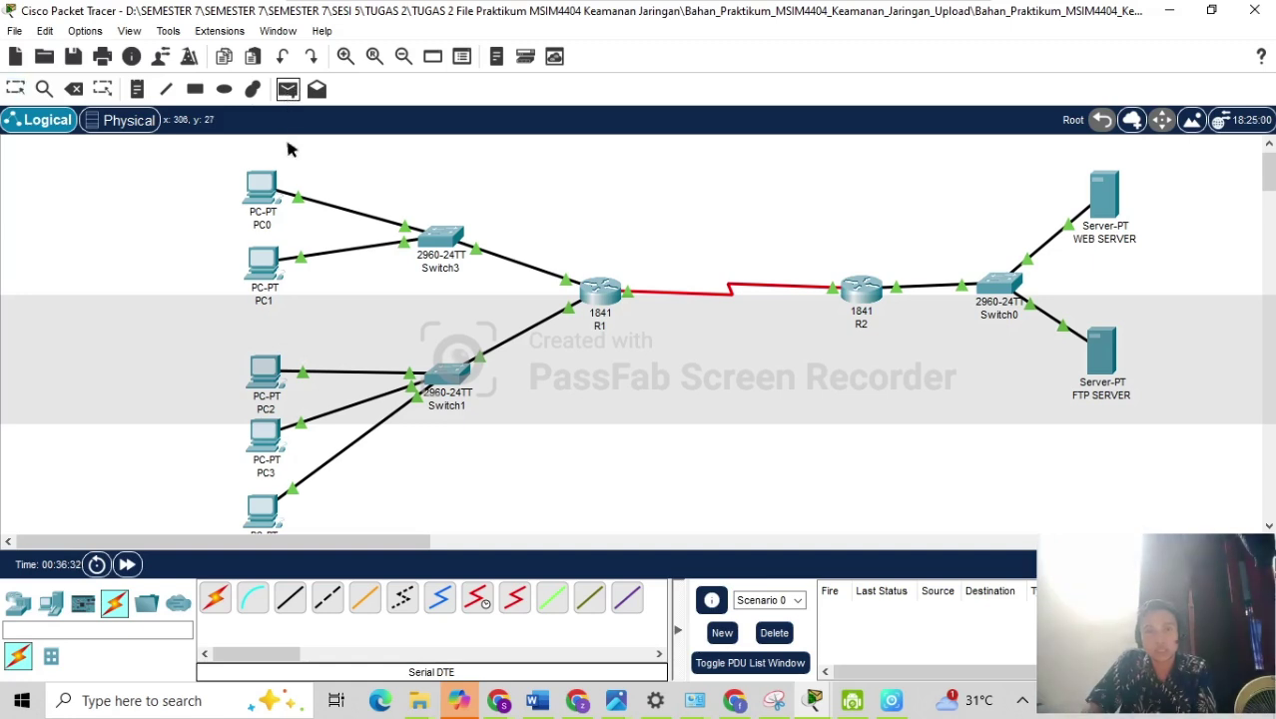
{"action": "left_click", "coordinate": [262, 188]}
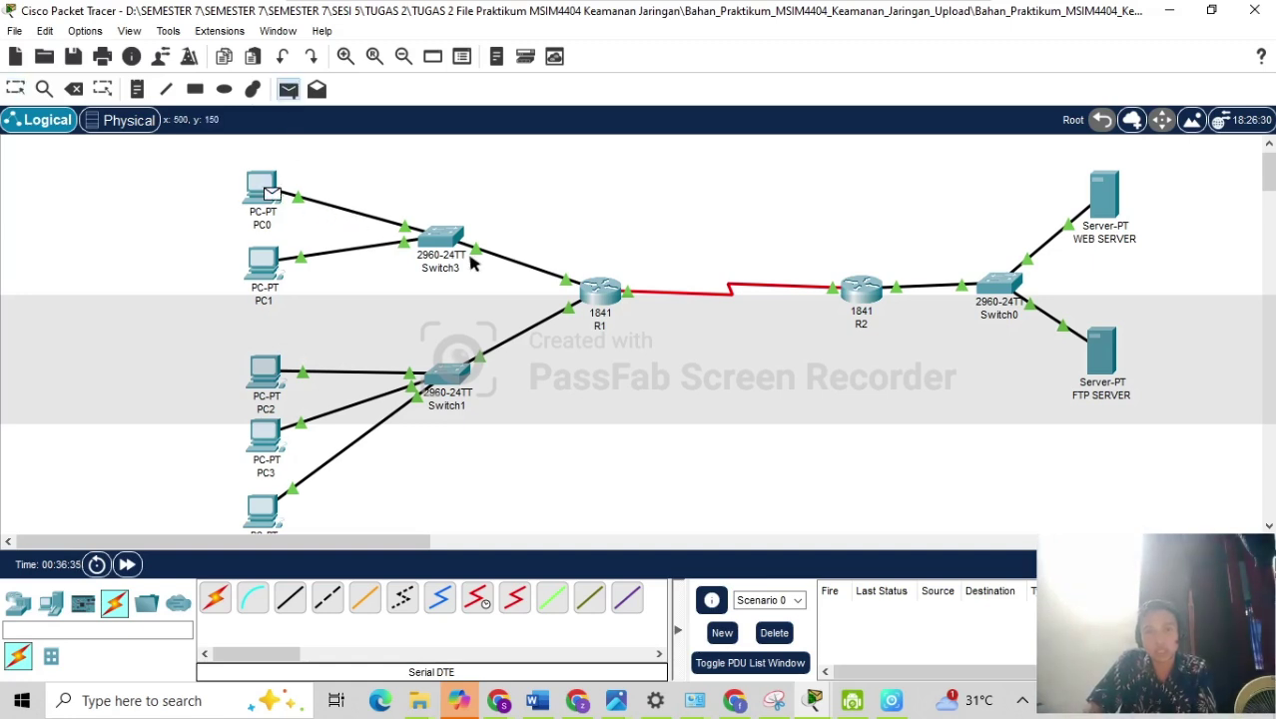
{"action": "left_click", "coordinate": [589, 290]}
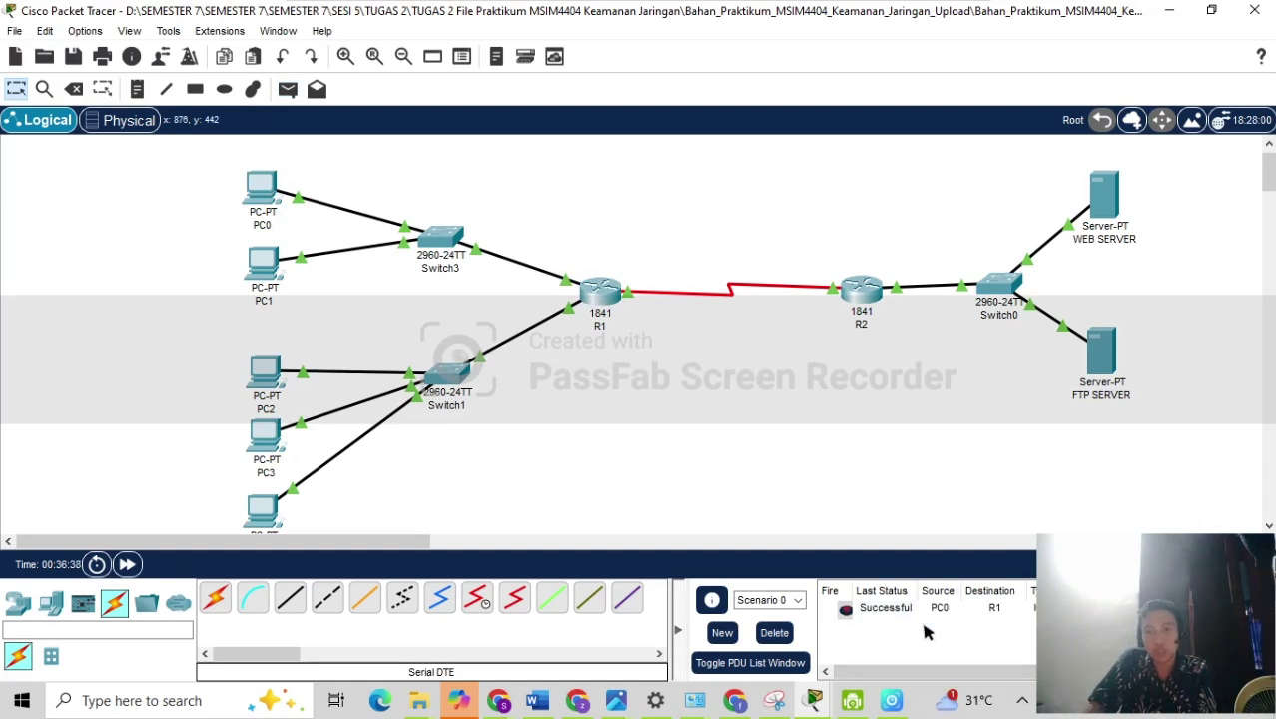
{"action": "left_click", "coordinate": [287, 90]}
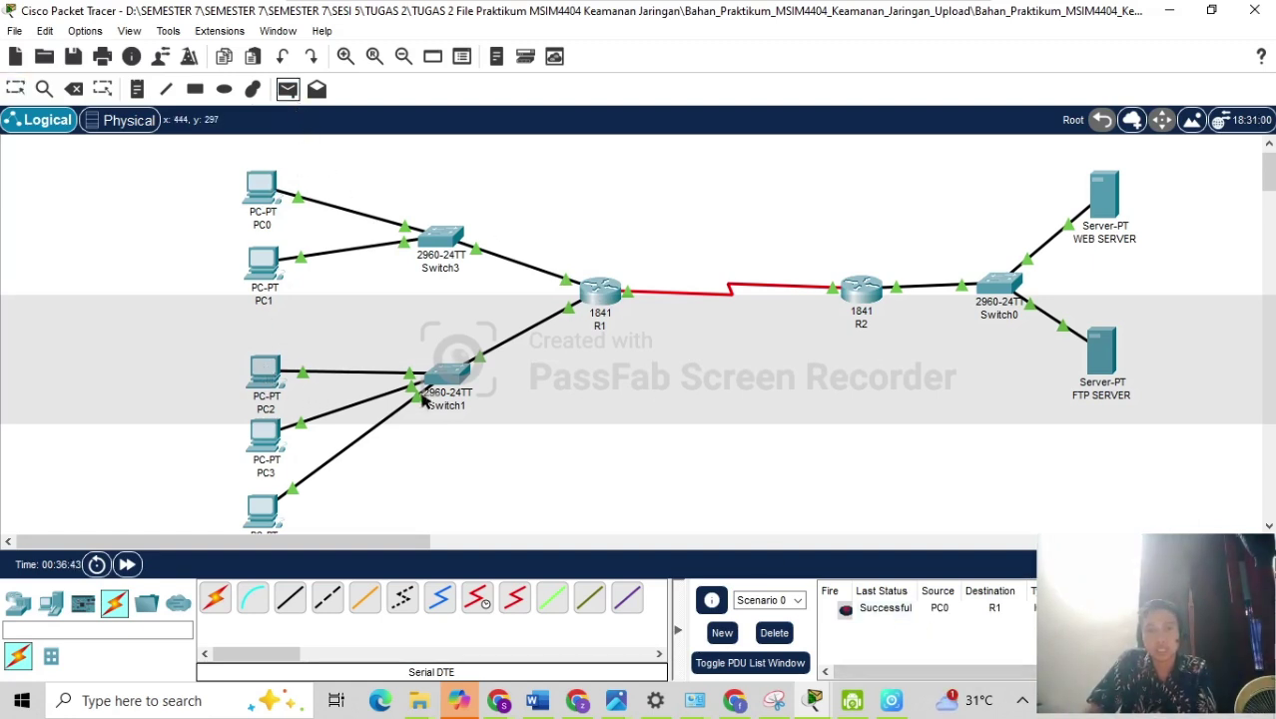
{"action": "mouse_move", "coordinate": [267, 193]}
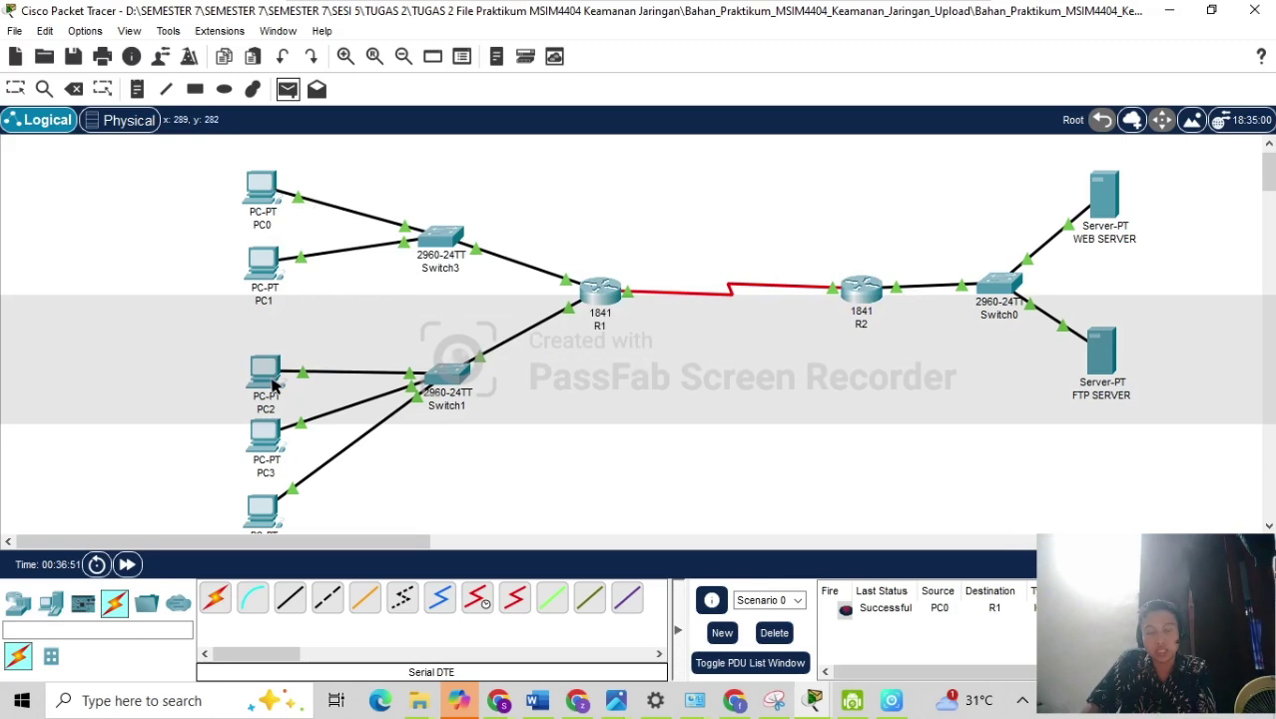
{"action": "mouse_move", "coordinate": [271, 385]}
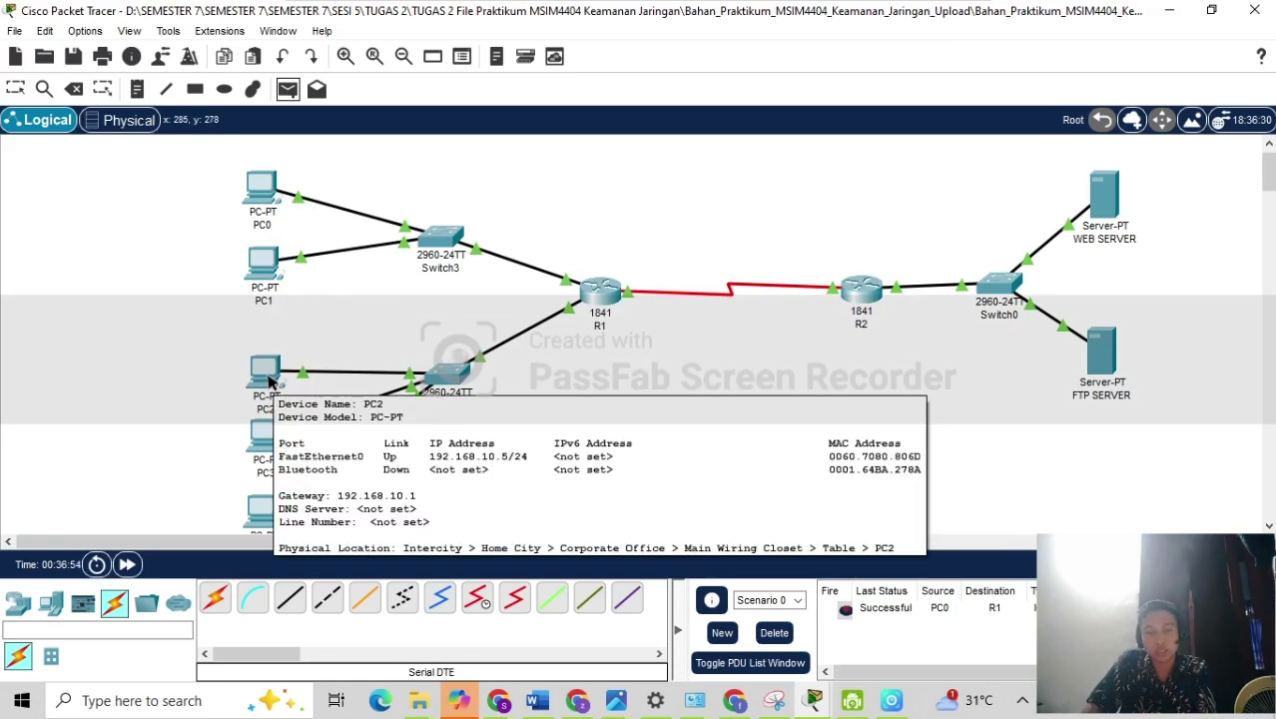
{"action": "left_click", "coordinate": [279, 385]}
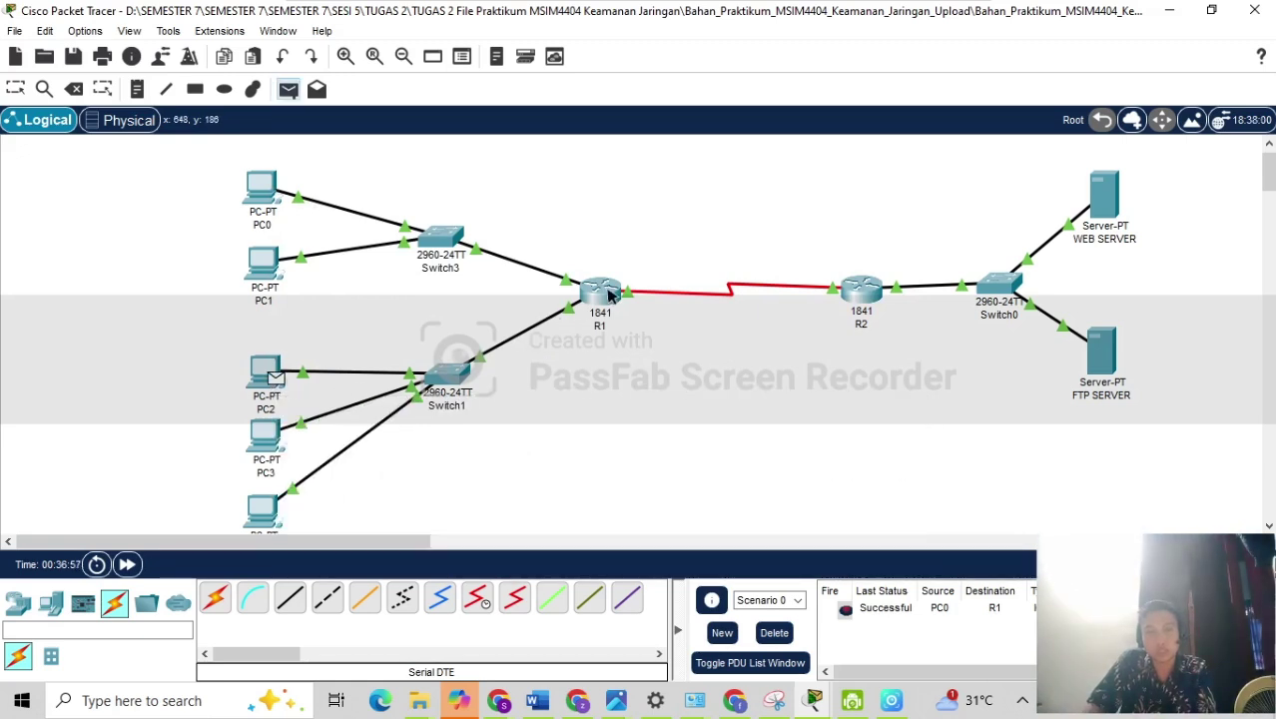
{"action": "left_click", "coordinate": [607, 294]}
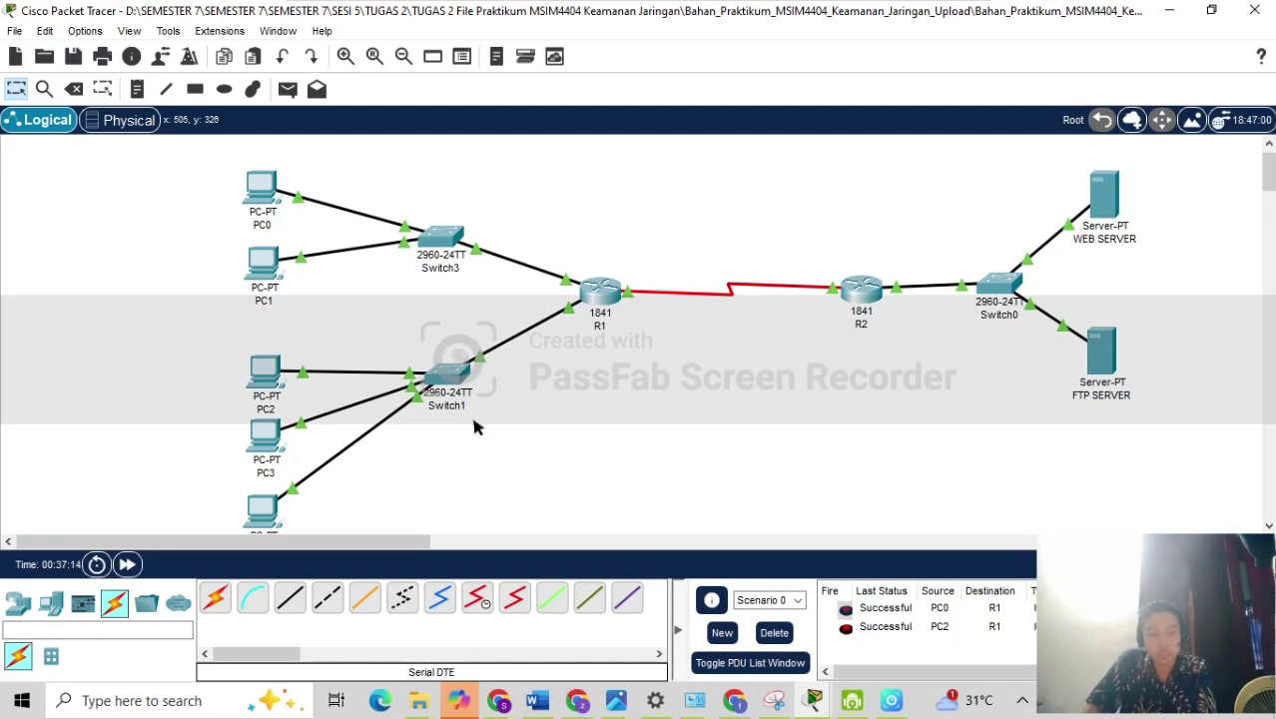
Send a test PDU from PC0 to WEB SERVER, then reopen R1's configuration.
{"action": "left_click", "coordinate": [289, 92]}
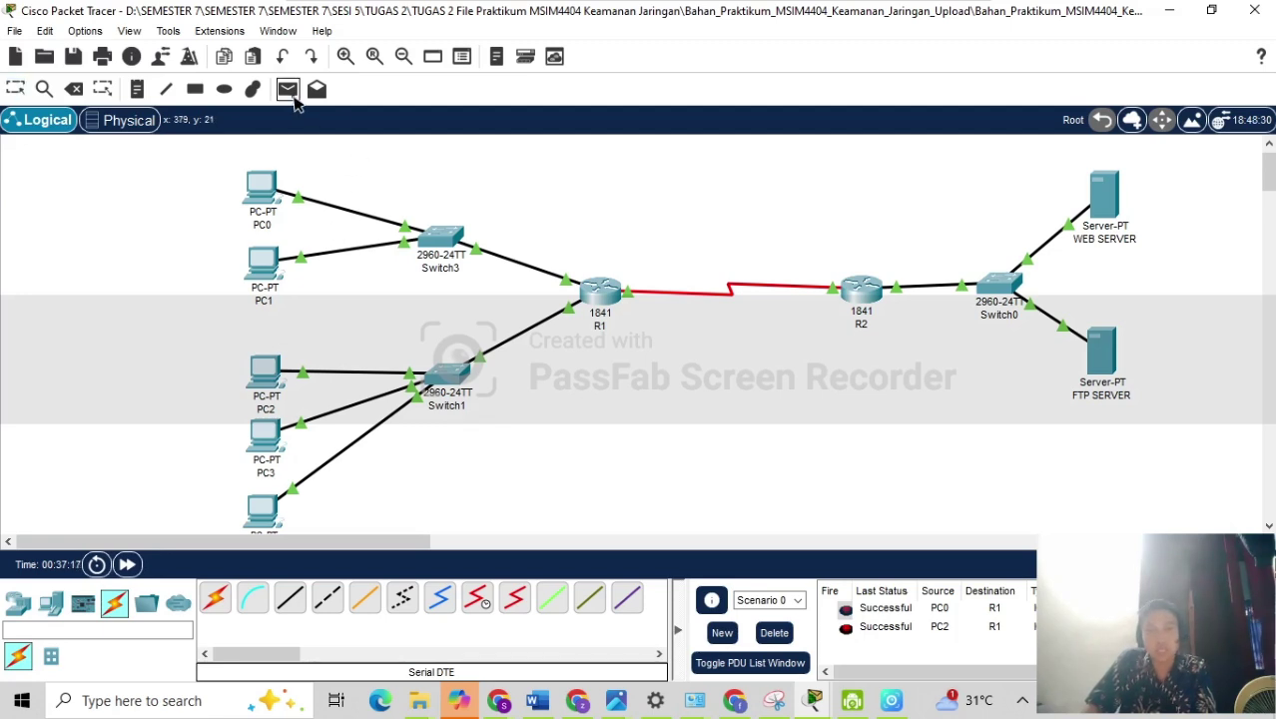
{"action": "left_click", "coordinate": [264, 193]}
{"action": "left_click", "coordinate": [1108, 203]}
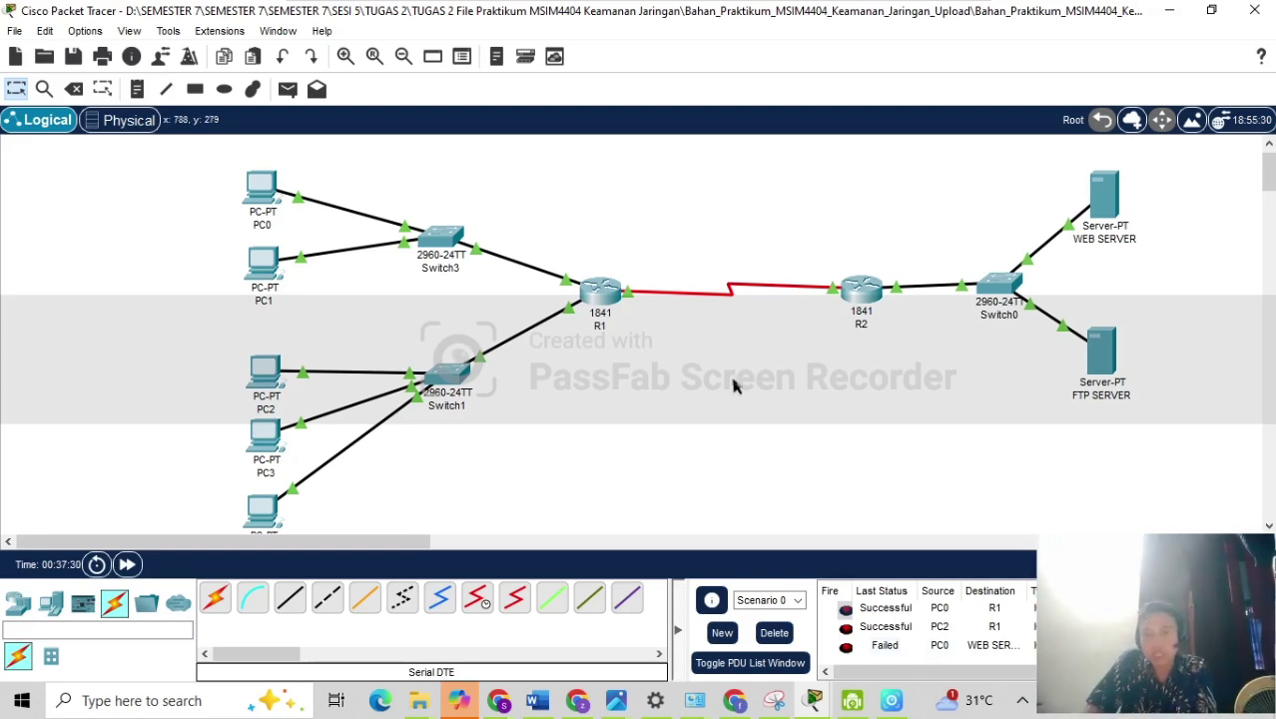
{"action": "left_click", "coordinate": [601, 291]}
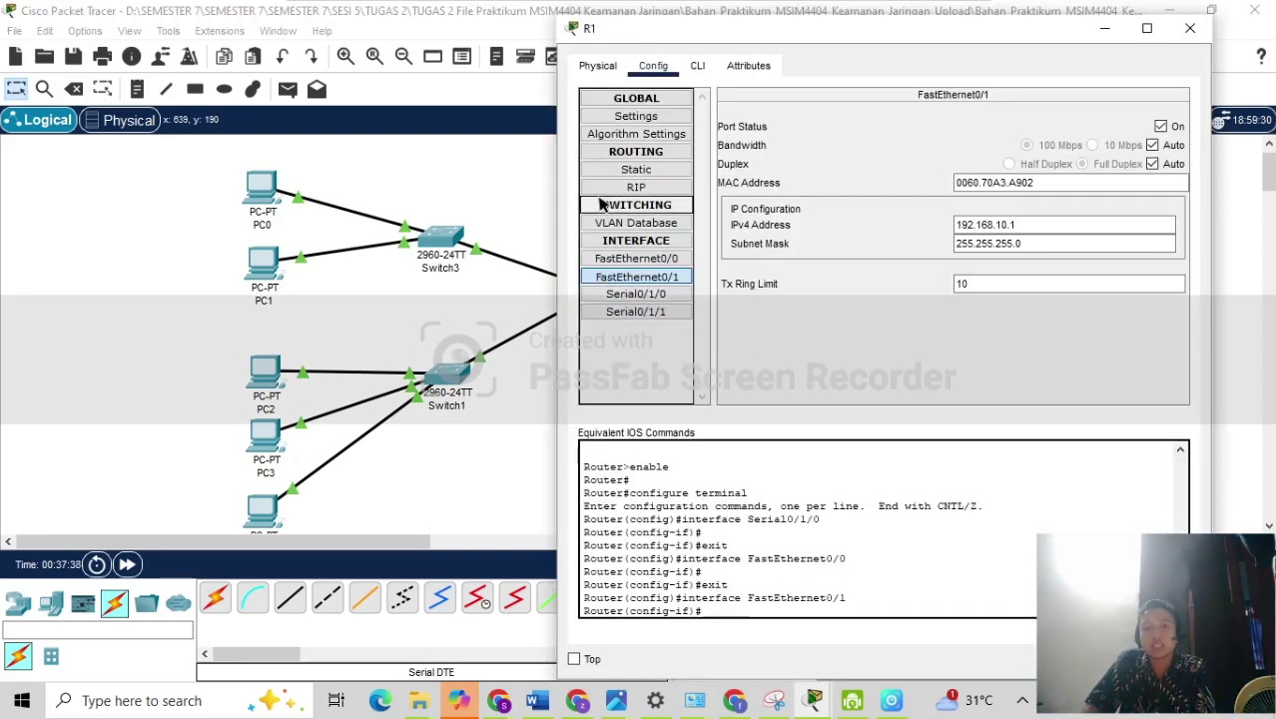
Add R1's static default route: network 0.0.0.0, mask 0.0.0.0, next hop 192.168.50.2.
{"action": "left_click", "coordinate": [650, 154]}
{"action": "left_click", "coordinate": [649, 155]}
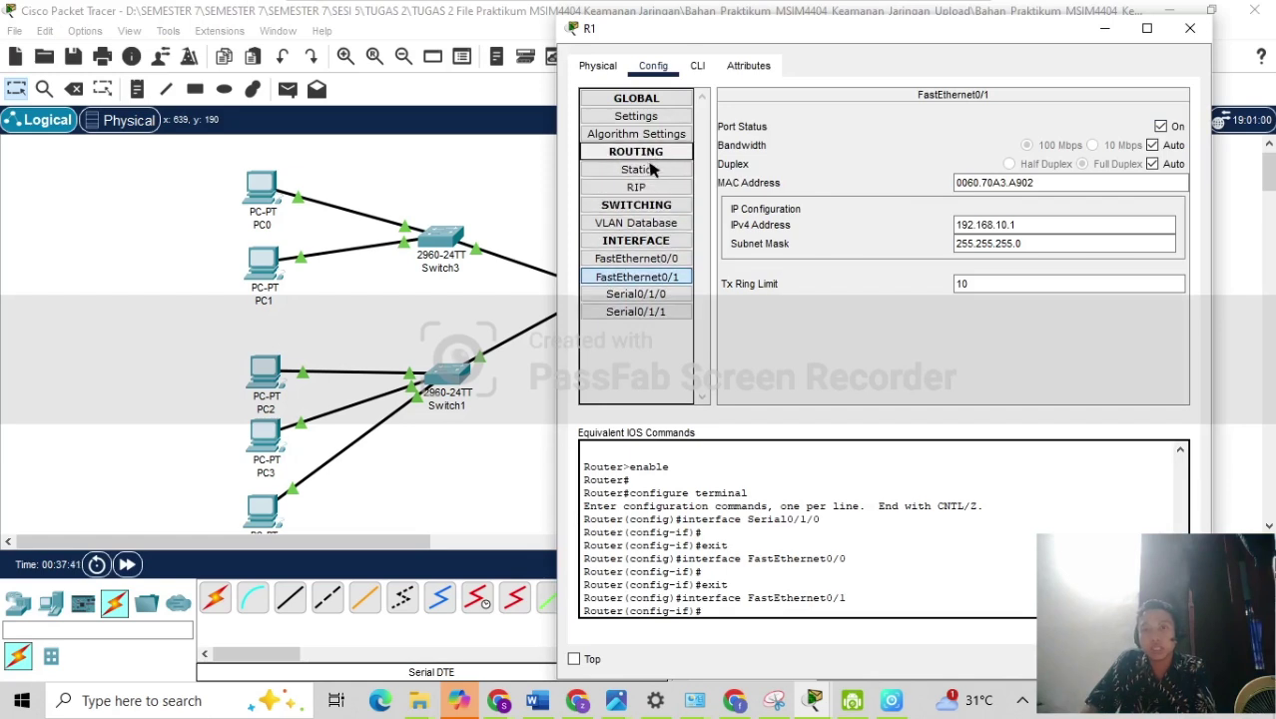
{"action": "left_click", "coordinate": [648, 170]}
{"action": "left_click", "coordinate": [808, 133]}
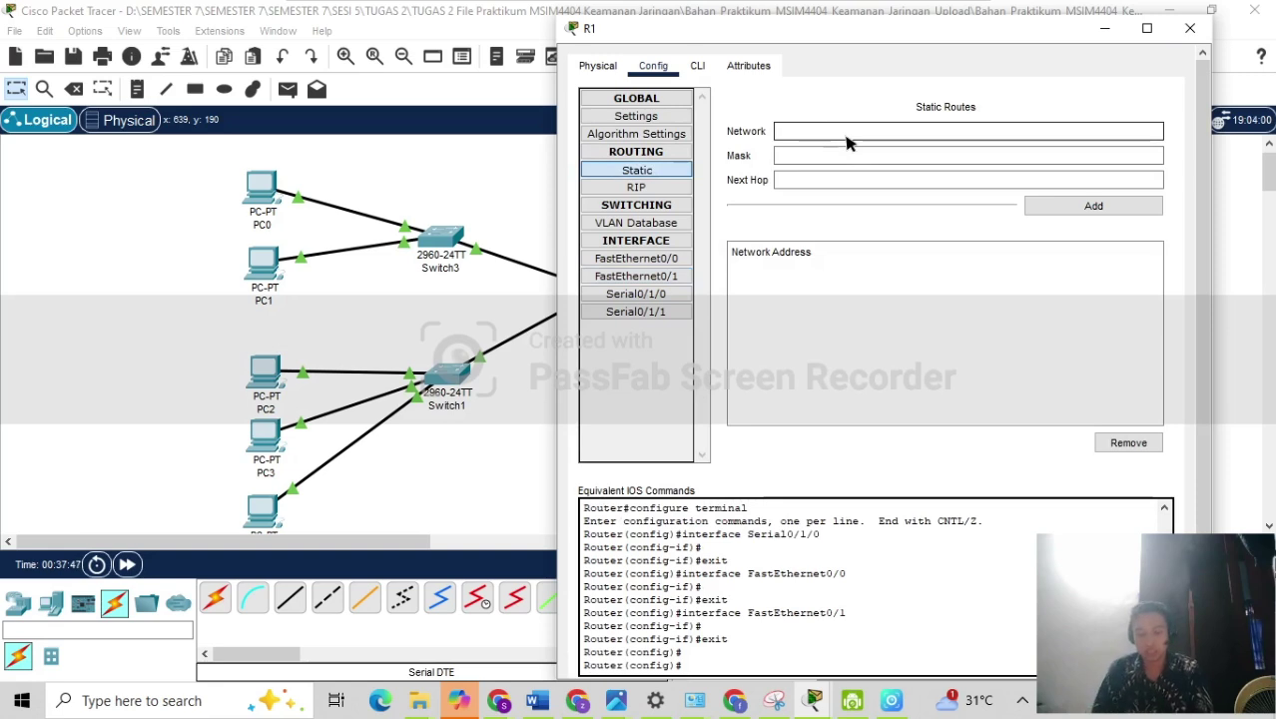
{"action": "type", "text": "0.0.0.0"}
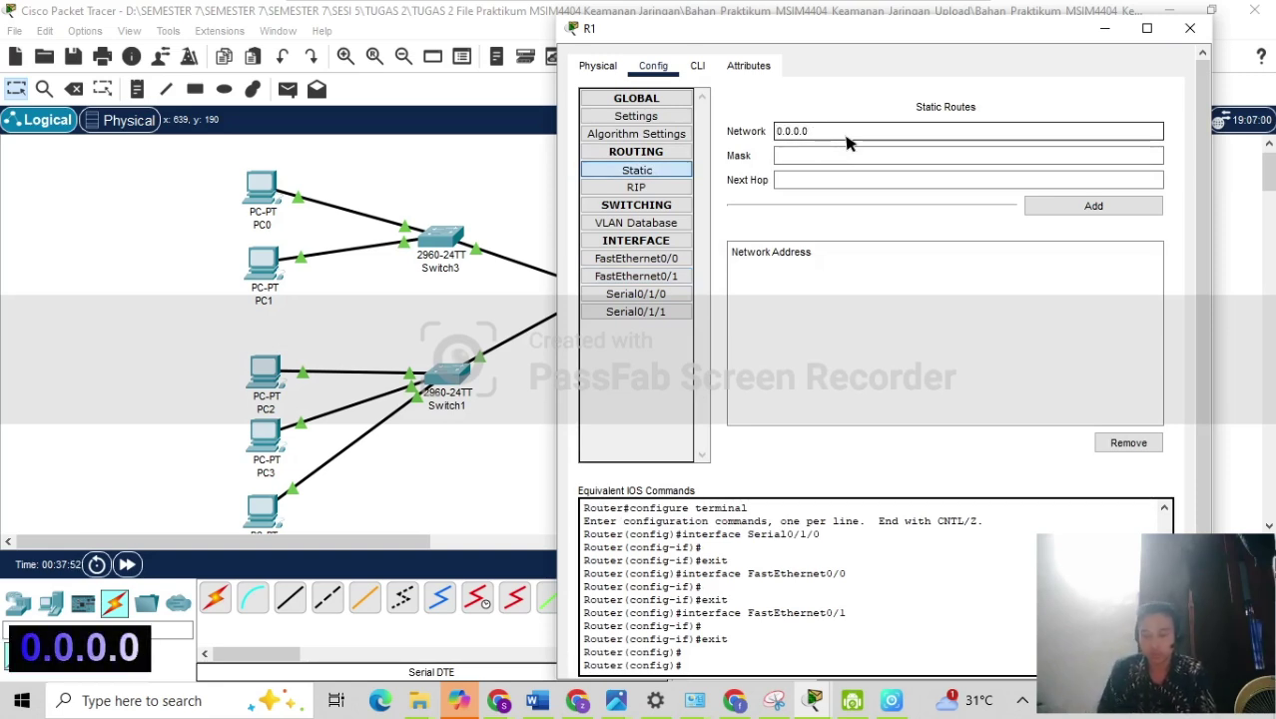
{"action": "left_click", "coordinate": [795, 158]}
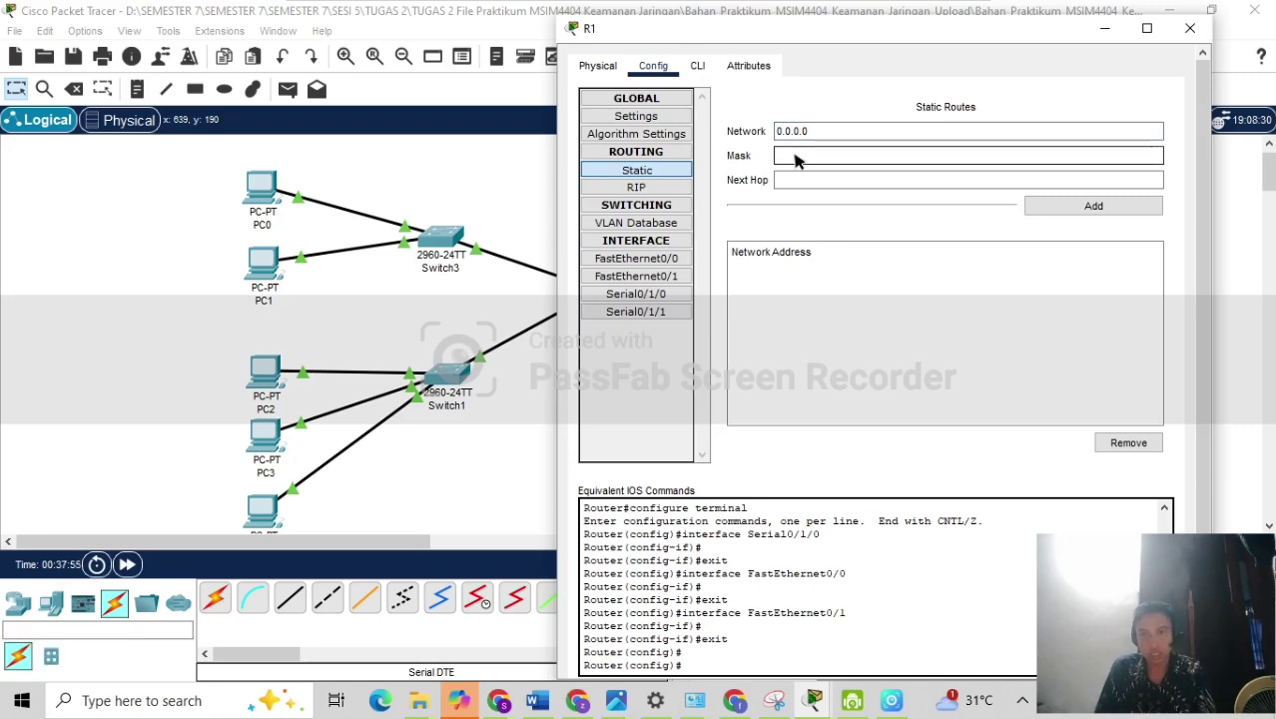
{"action": "type", "text": "0.0.0.0"}
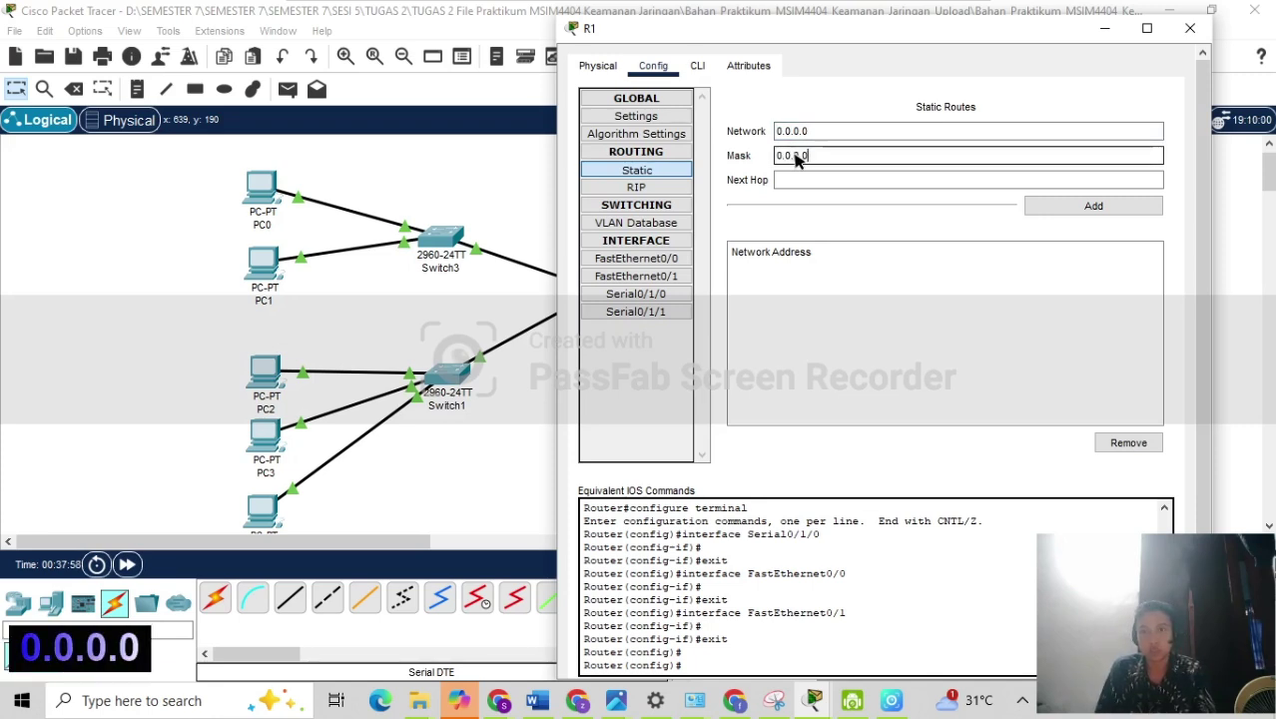
{"action": "left_click", "coordinate": [834, 182]}
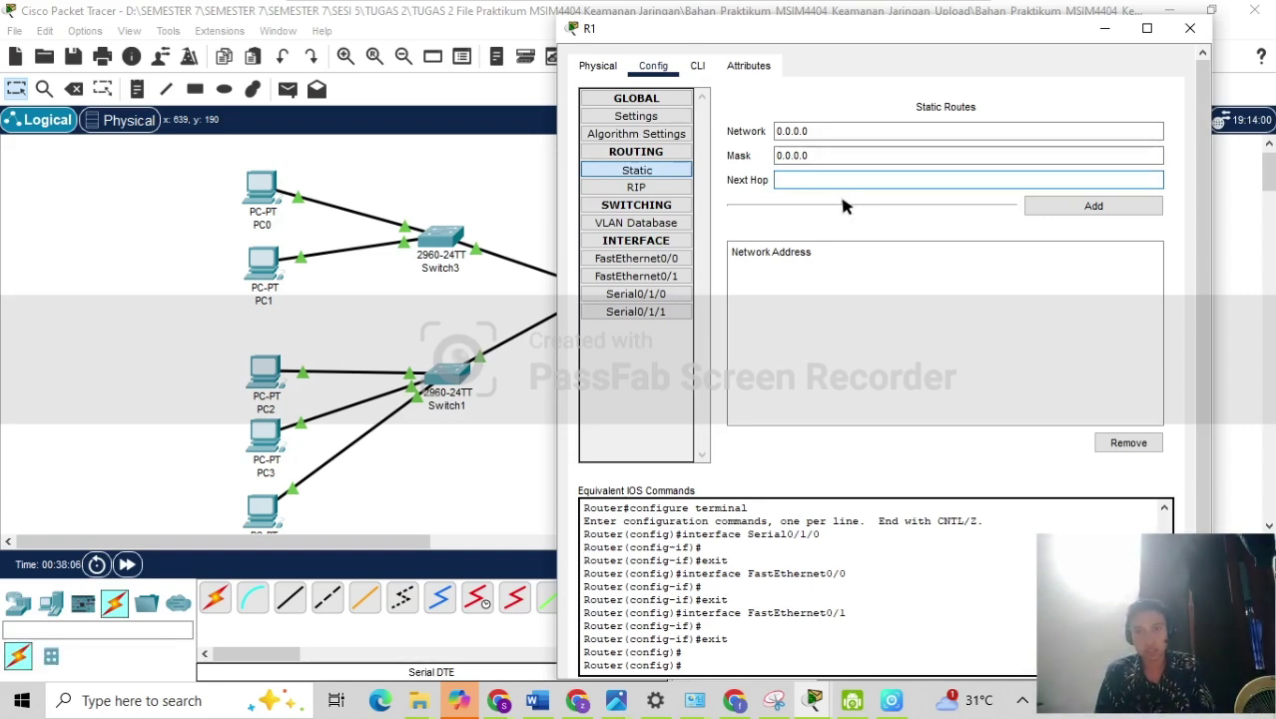
{"action": "type", "text": "1"}
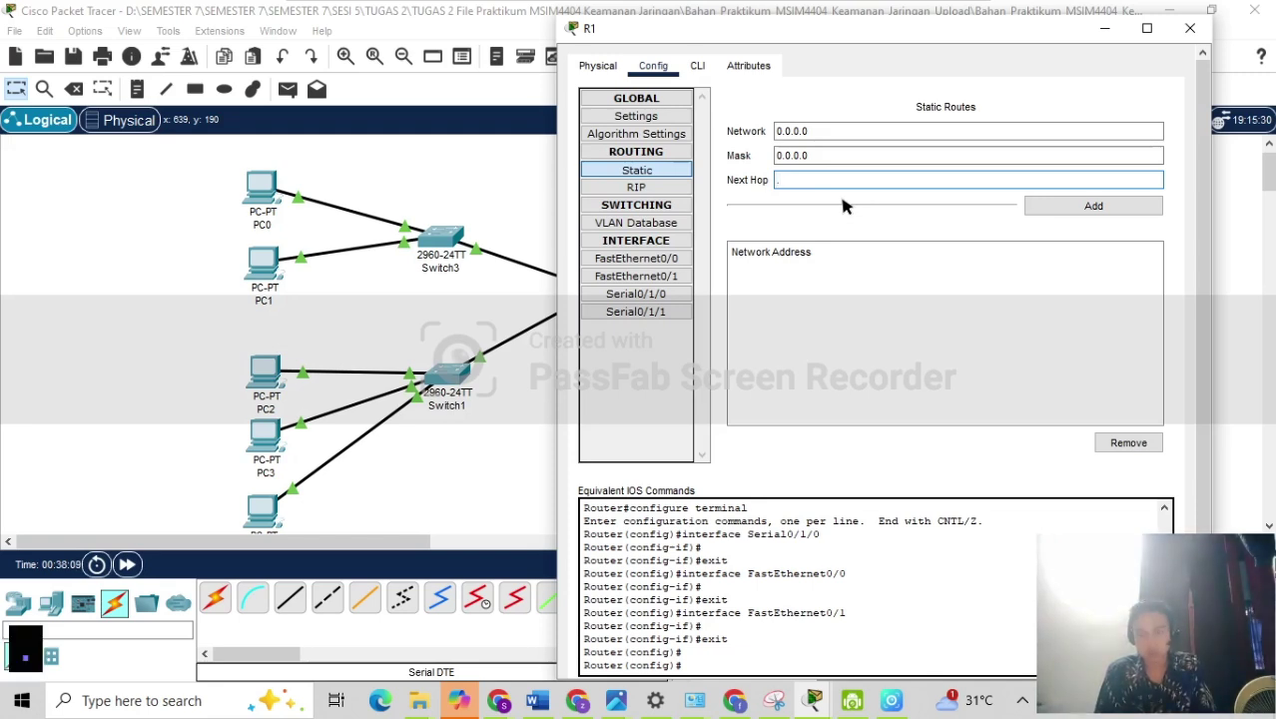
{"action": "type", "text": "92.1"}
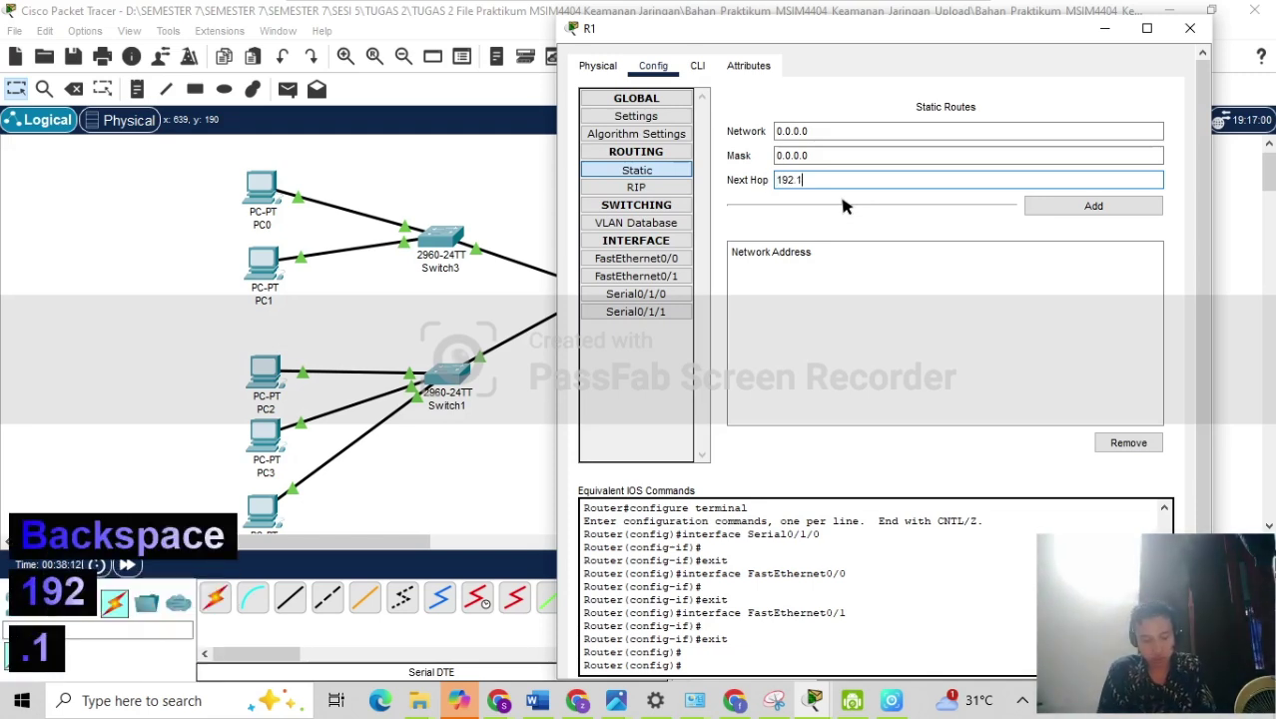
{"action": "type", "text": "68."}
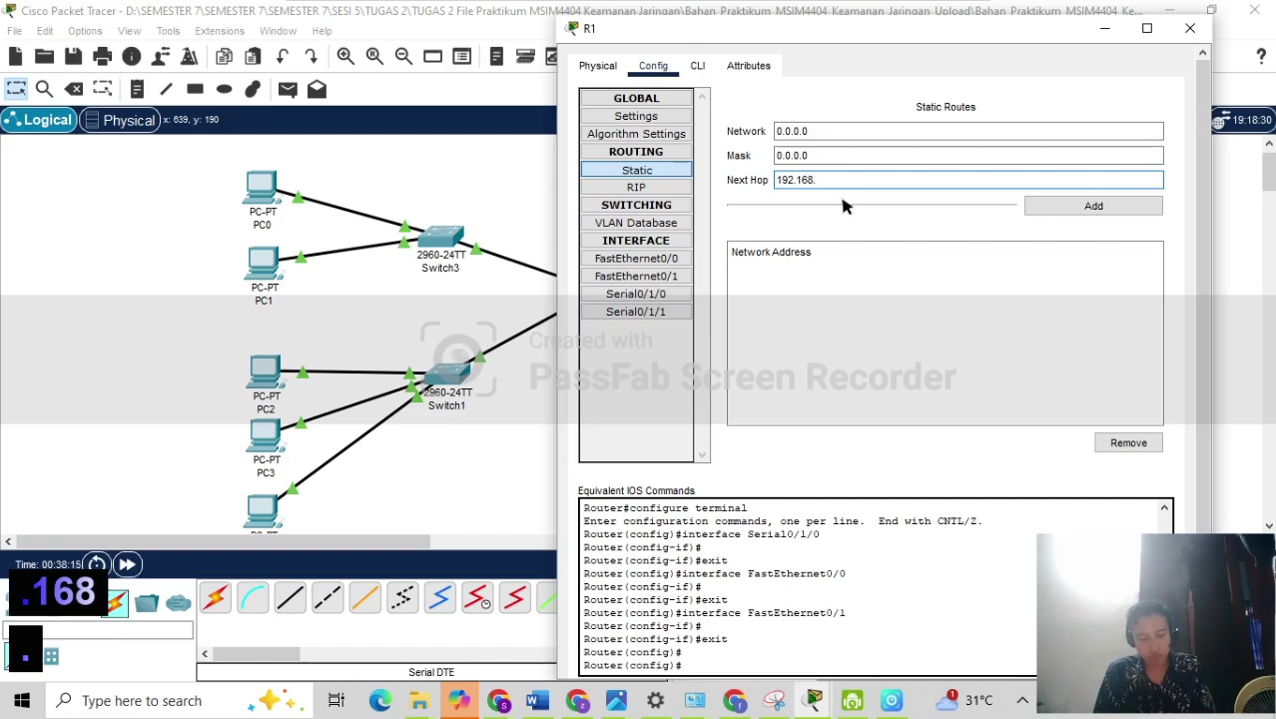
{"action": "type", "text": "50"}
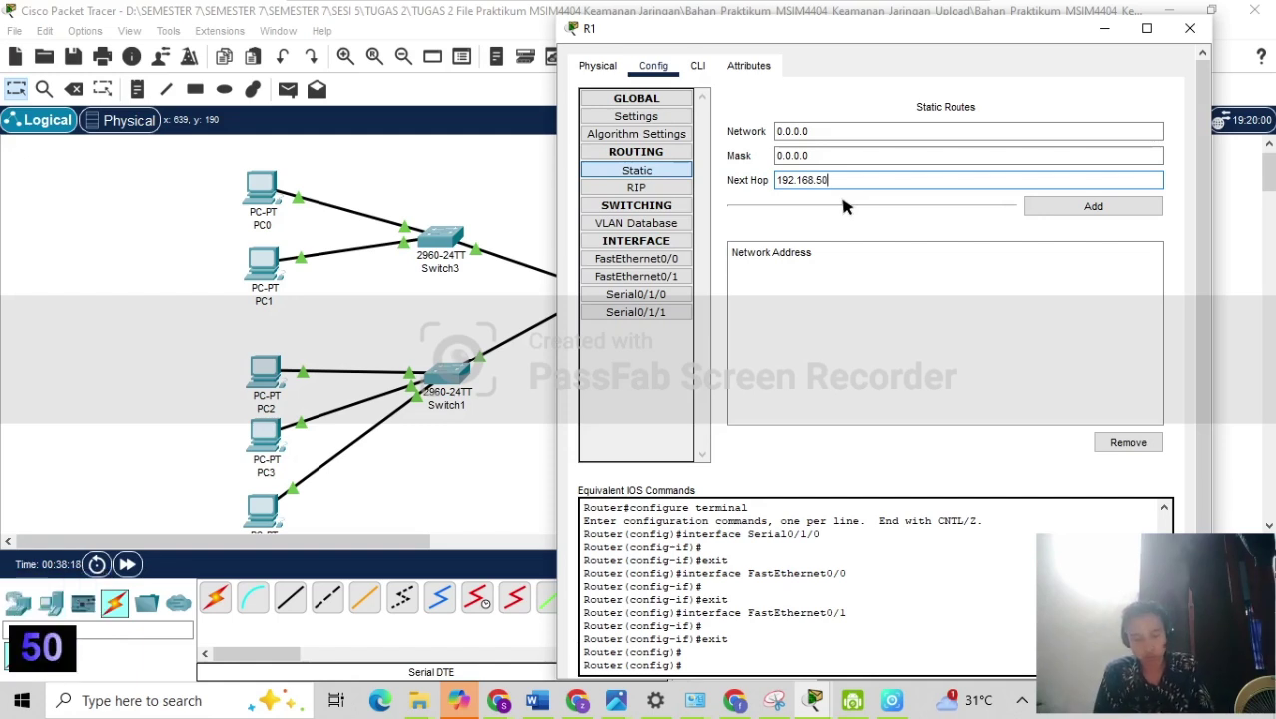
{"action": "type", "text": "."}
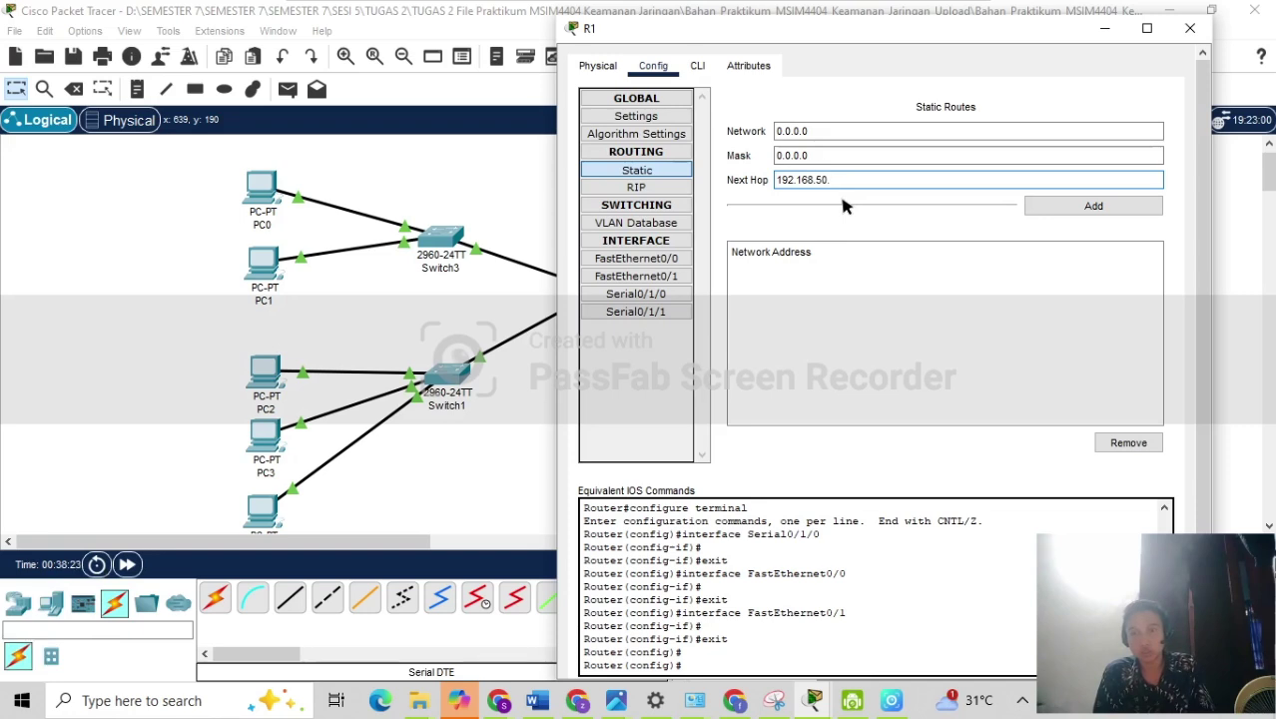
{"action": "type", "text": "2"}
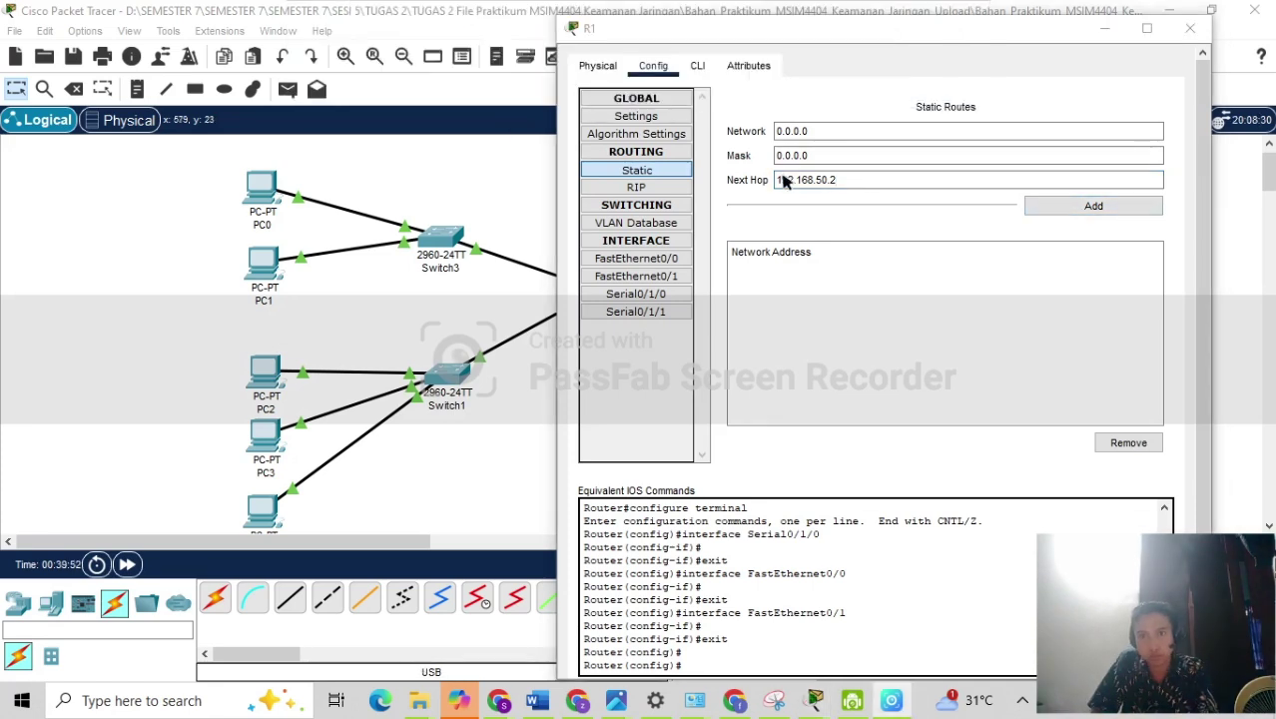
{"action": "left_click", "coordinate": [849, 182]}
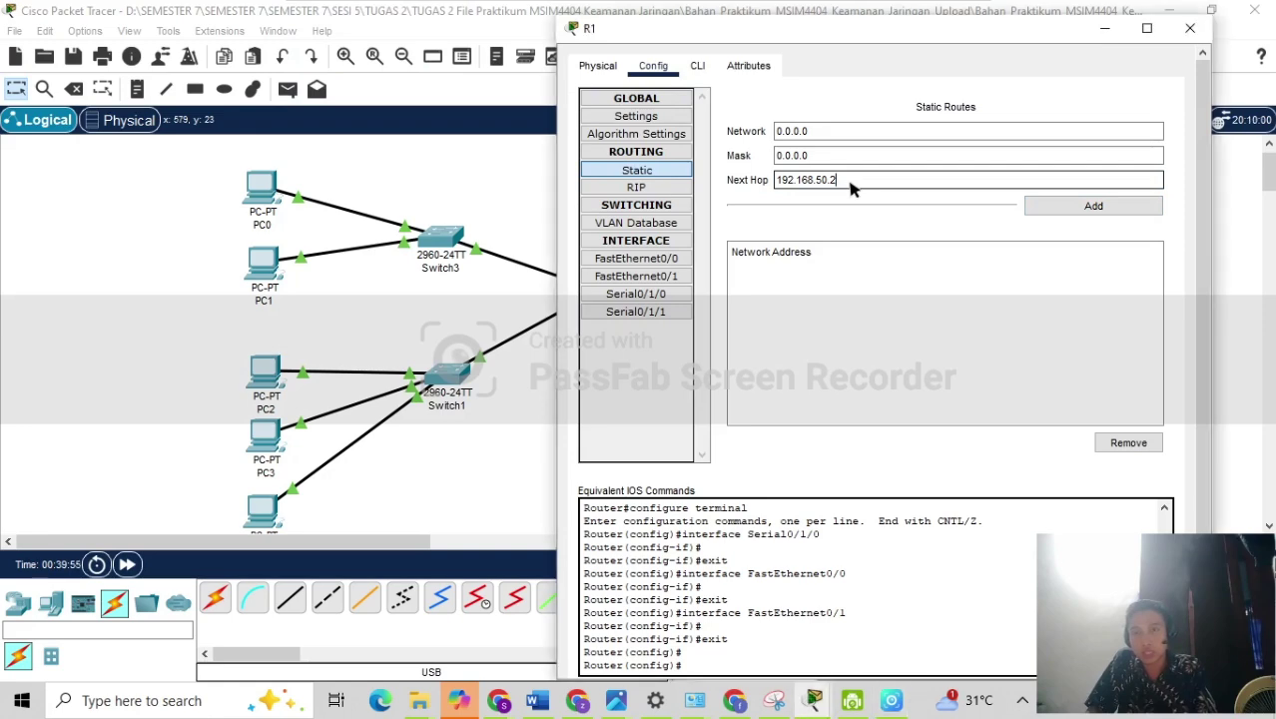
{"action": "left_click", "coordinate": [1074, 210]}
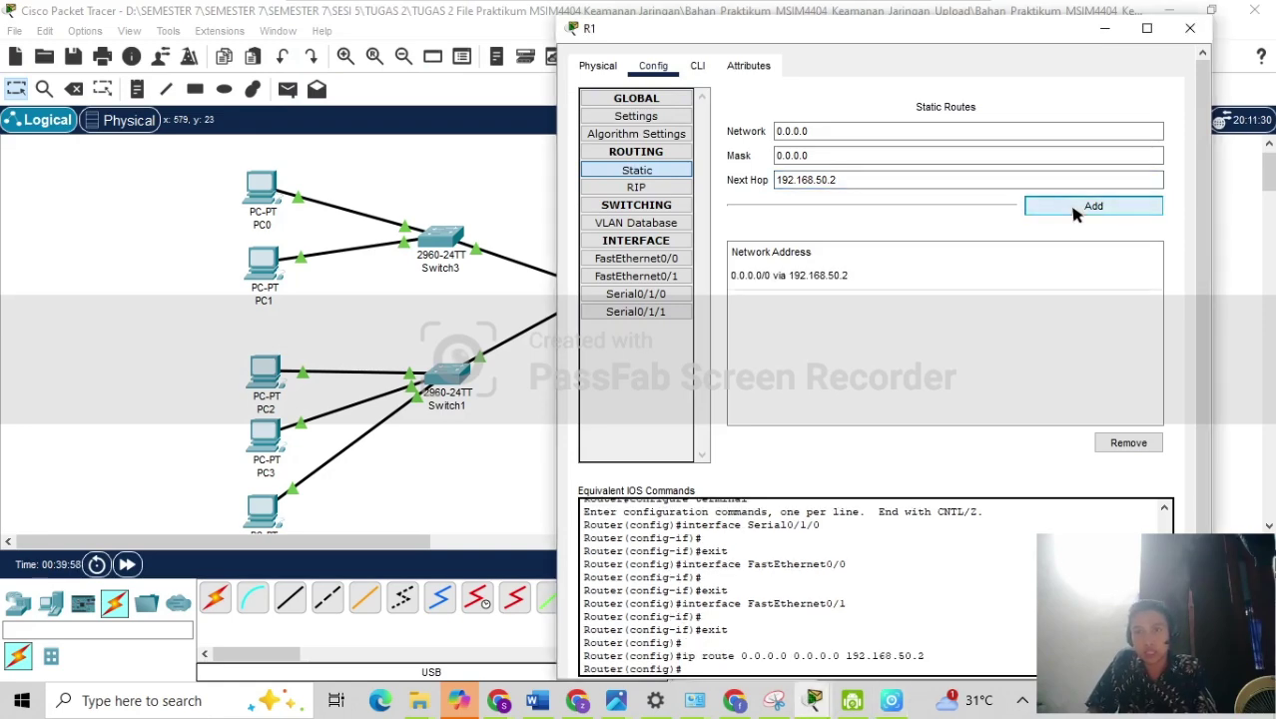
{"action": "left_click", "coordinate": [540, 419]}
Add R2's static default route: network 0.0.0.0, mask 0.0.0.0, next hop 192.168.50.1.
{"action": "left_click", "coordinate": [863, 286]}
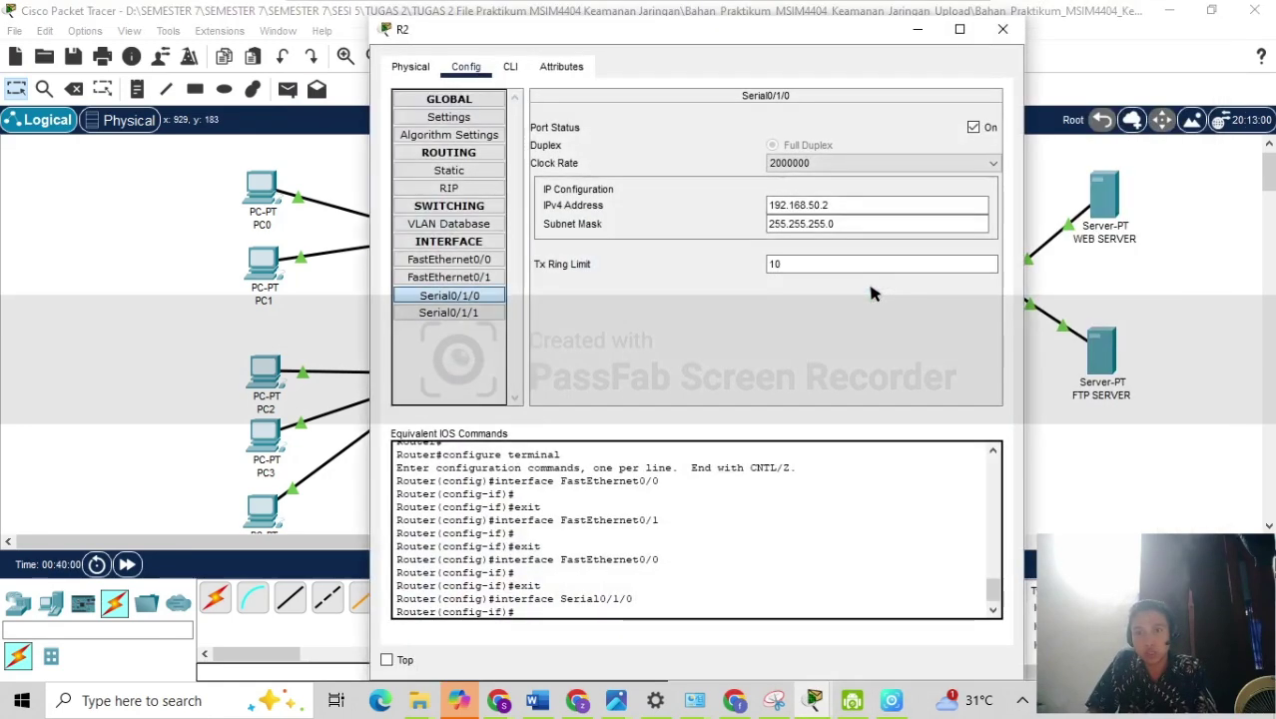
{"action": "left_click", "coordinate": [452, 170]}
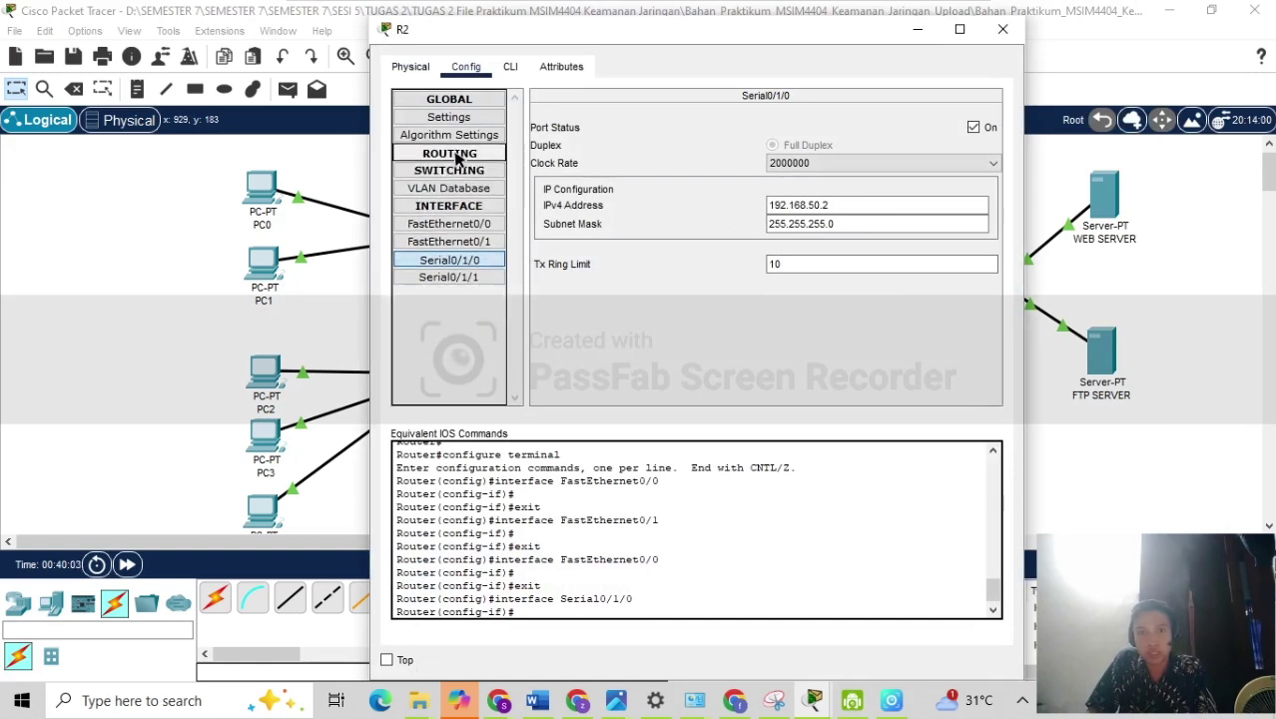
{"action": "left_click", "coordinate": [620, 133]}
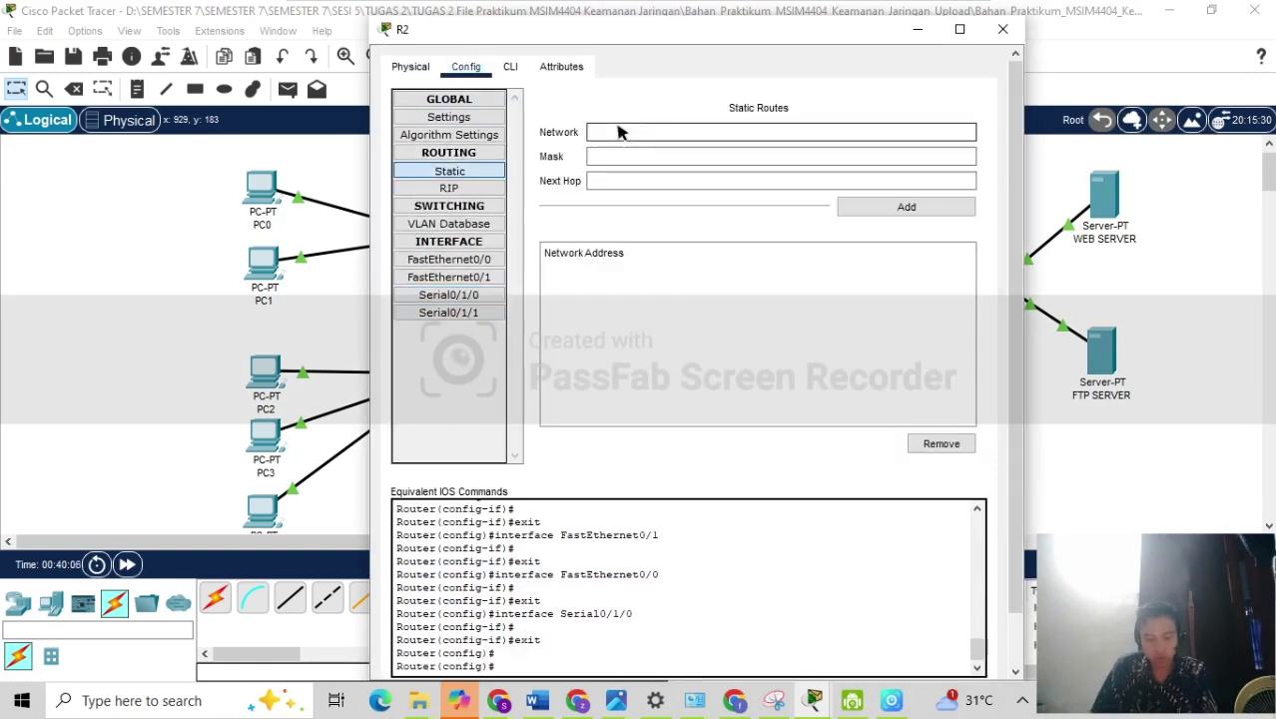
{"action": "type", "text": "0.0.0.0"}
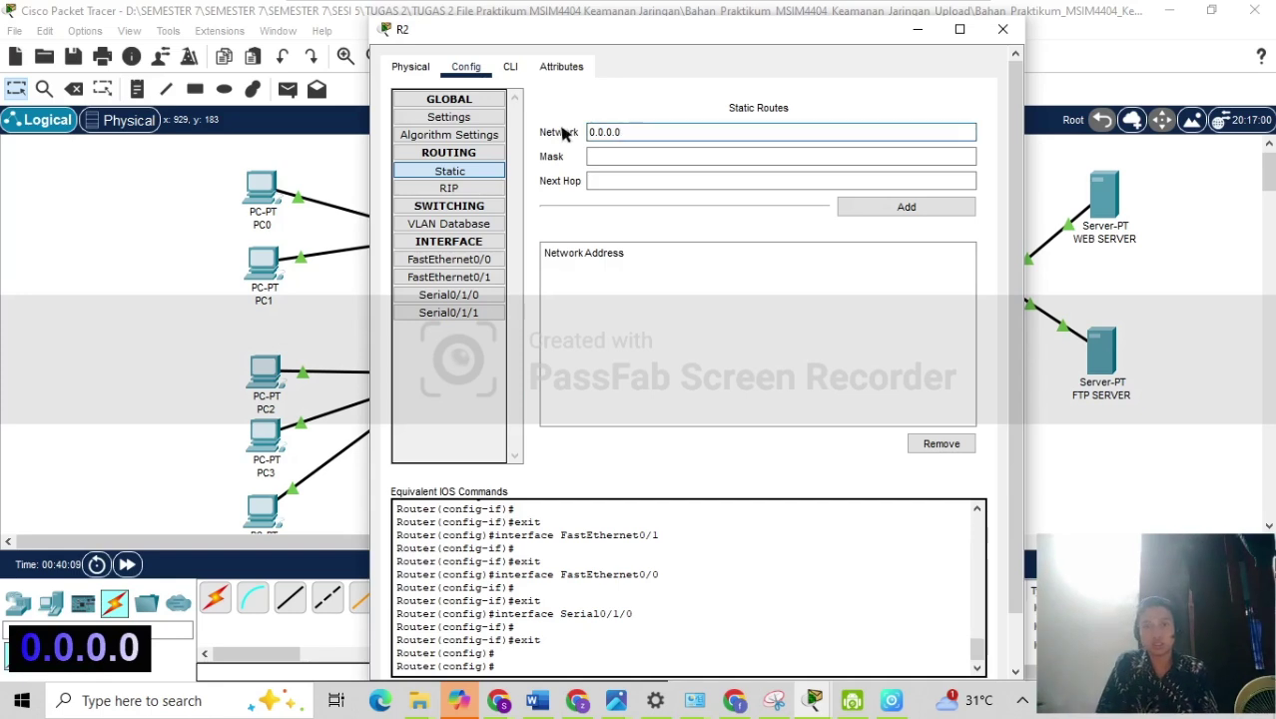
{"action": "left_click", "coordinate": [598, 158]}
{"action": "type", "text": "0.0.0."}
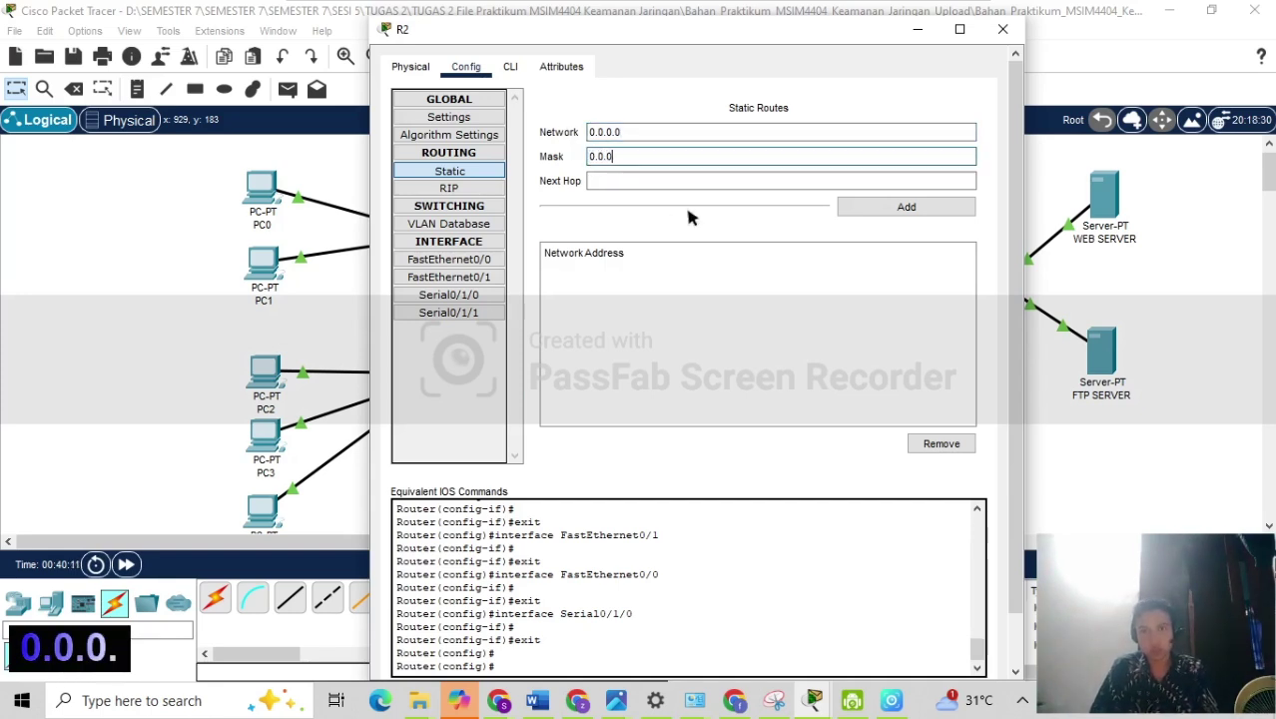
{"action": "type", "text": "0"}
{"action": "left_click", "coordinate": [650, 186]}
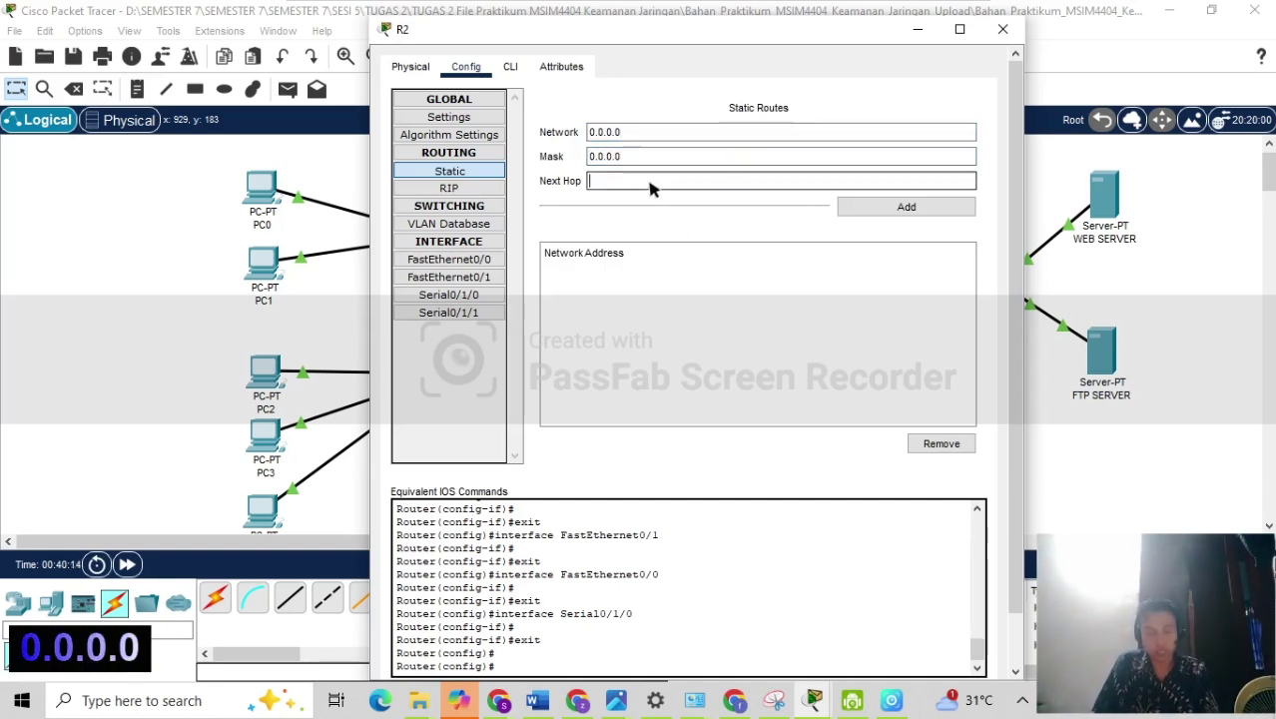
{"action": "type", "text": "192"}
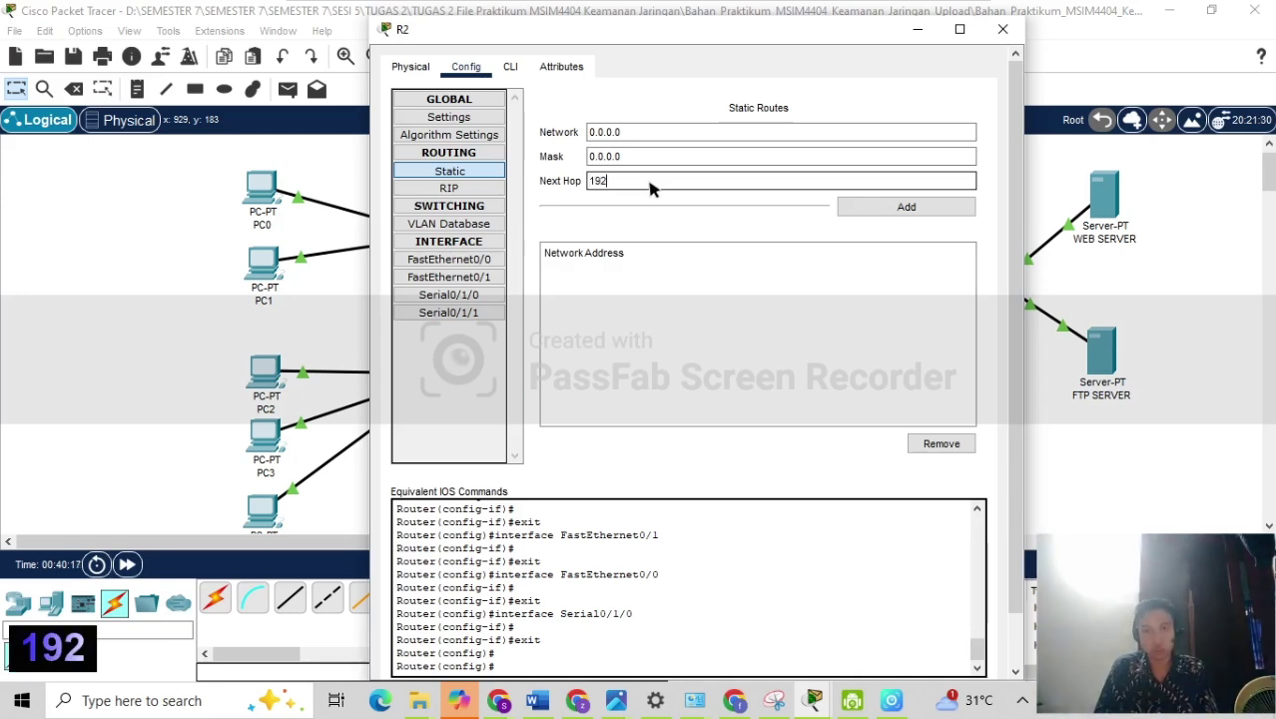
{"action": "type", "text": ".168"}
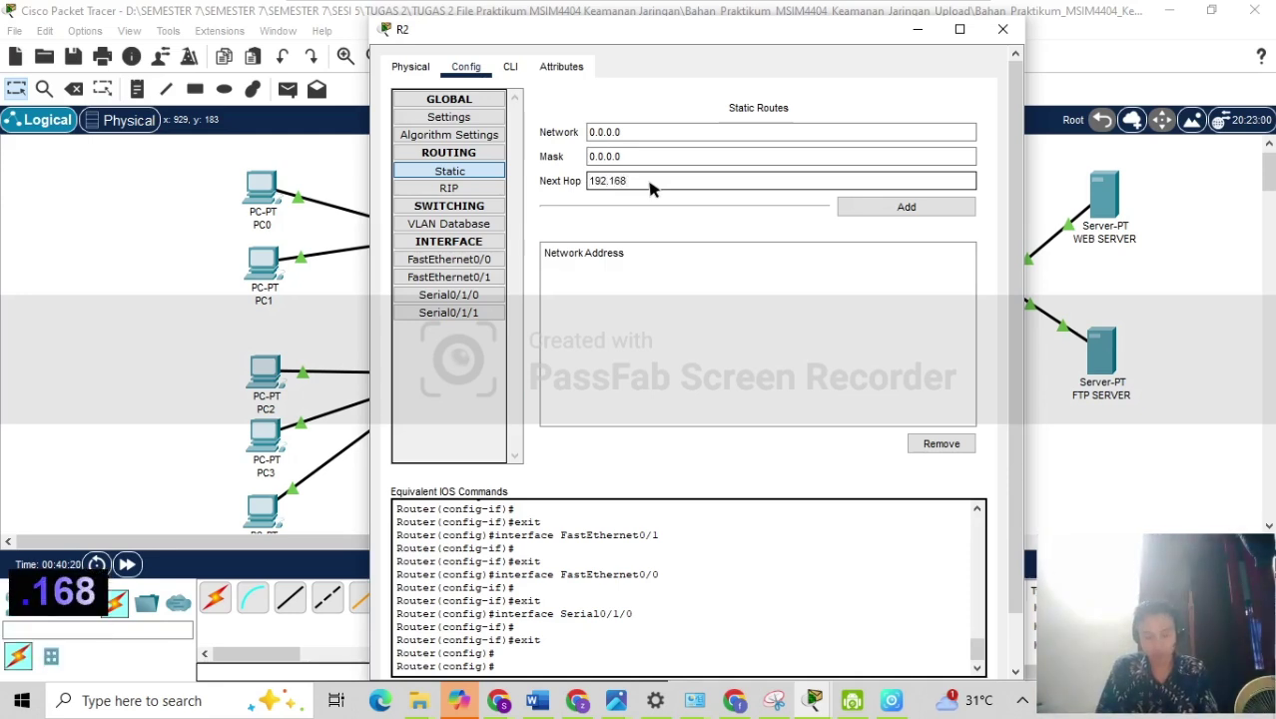
{"action": "type", "text": ".50.1"}
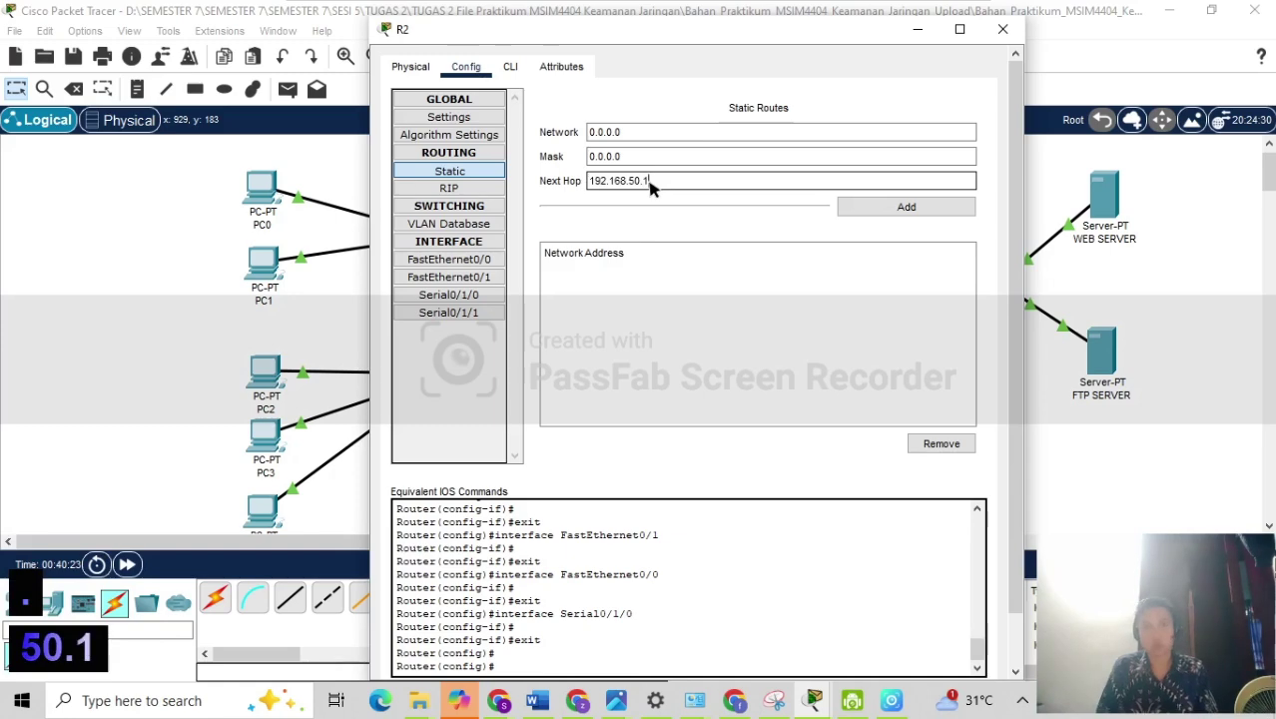
{"action": "left_click", "coordinate": [901, 211]}
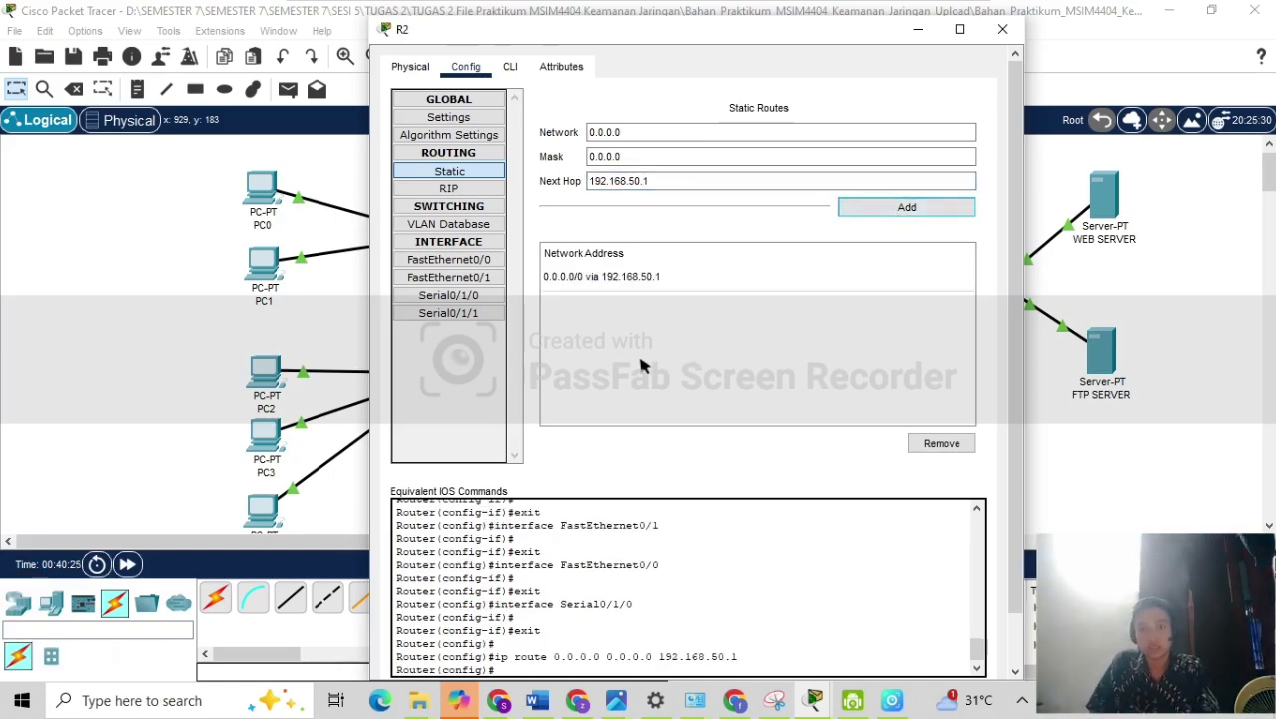
{"action": "left_click", "coordinate": [161, 295]}
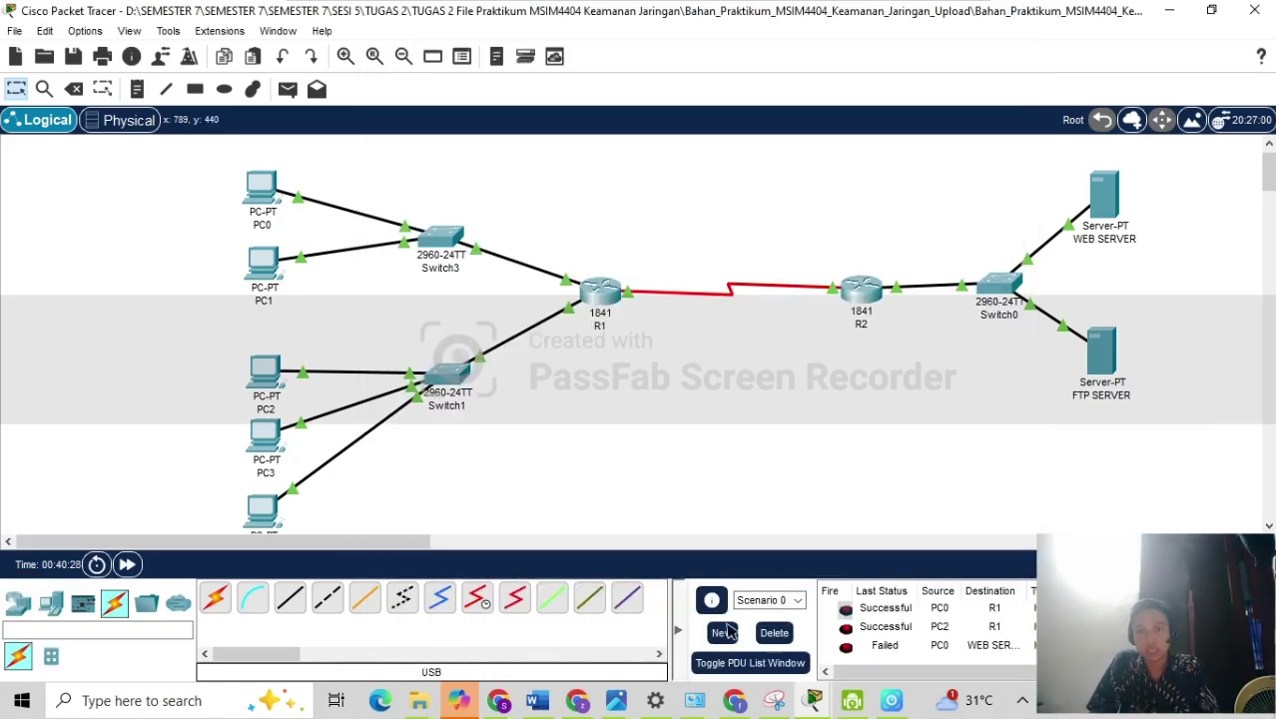
Send a simple test PDU from PC0 to WEB SERVER.
{"action": "left_click", "coordinate": [287, 89]}
{"action": "left_click", "coordinate": [260, 187]}
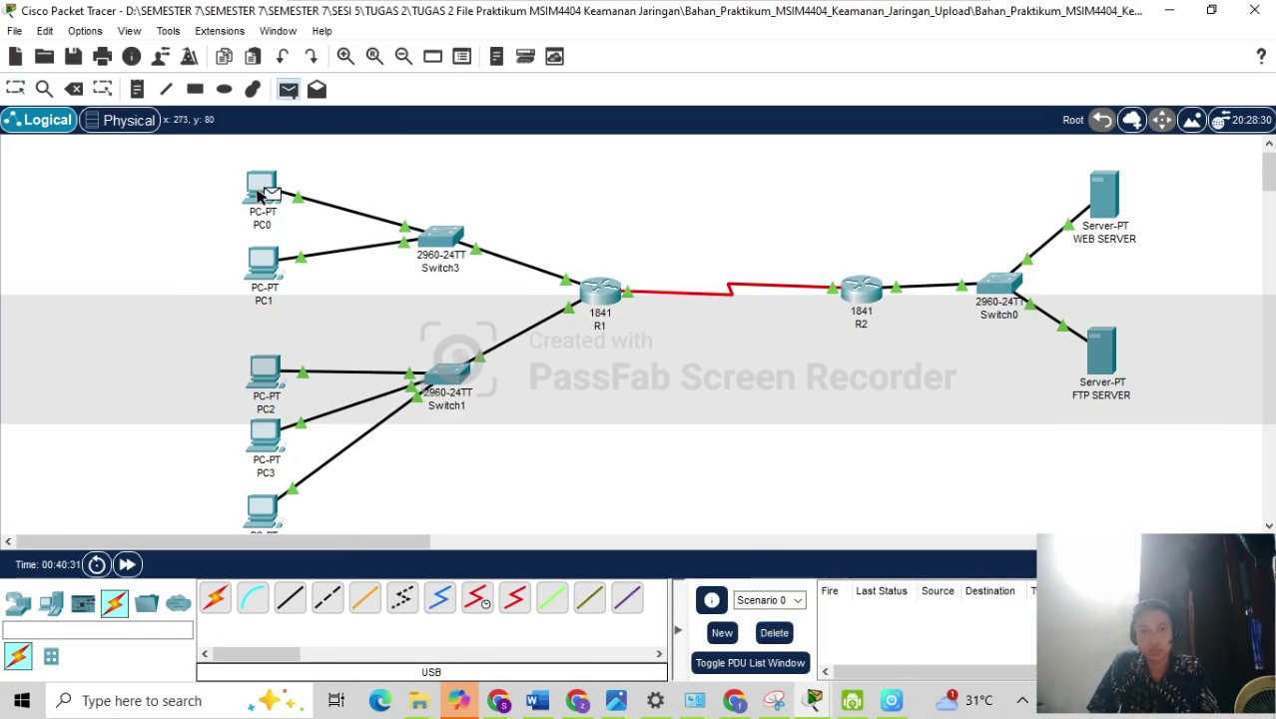
{"action": "left_click", "coordinate": [1106, 208]}
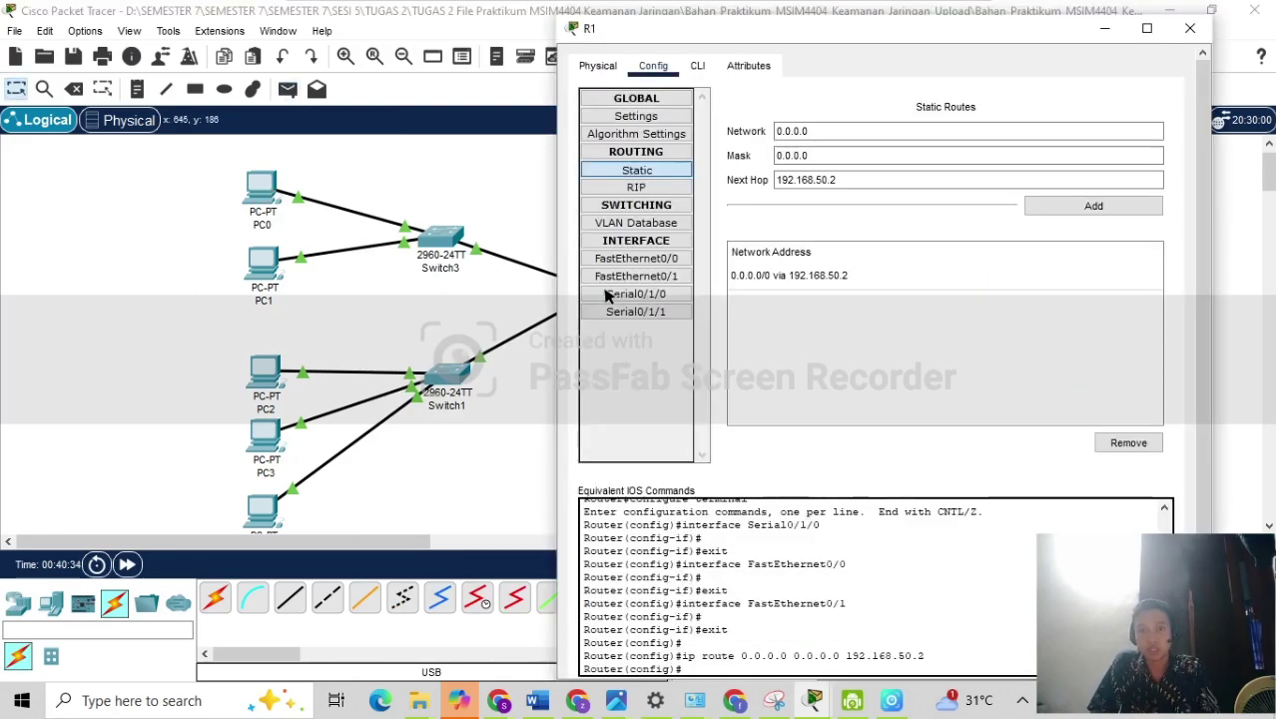
Check R1's and R2's Physical tabs, then return to the topology.
{"action": "left_click", "coordinate": [602, 291]}
{"action": "left_click", "coordinate": [598, 66]}
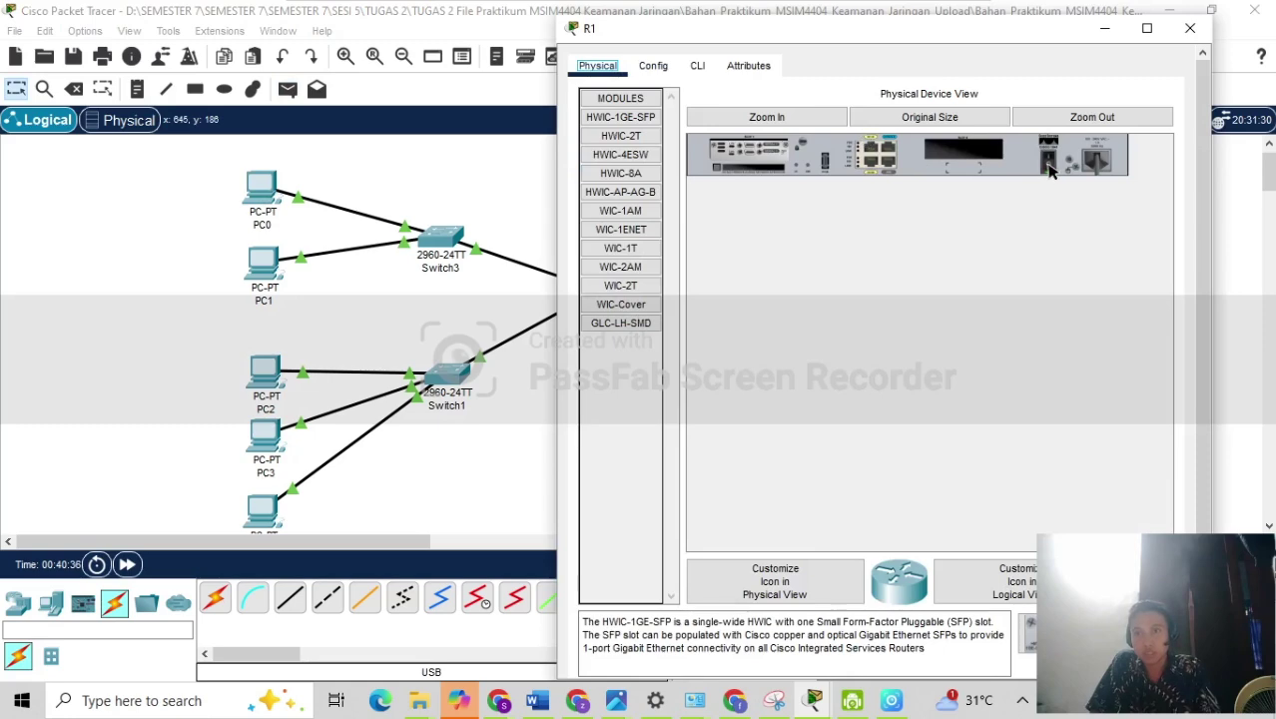
{"action": "left_click", "coordinate": [527, 177]}
{"action": "left_click", "coordinate": [861, 284]}
{"action": "left_click", "coordinate": [423, 70]}
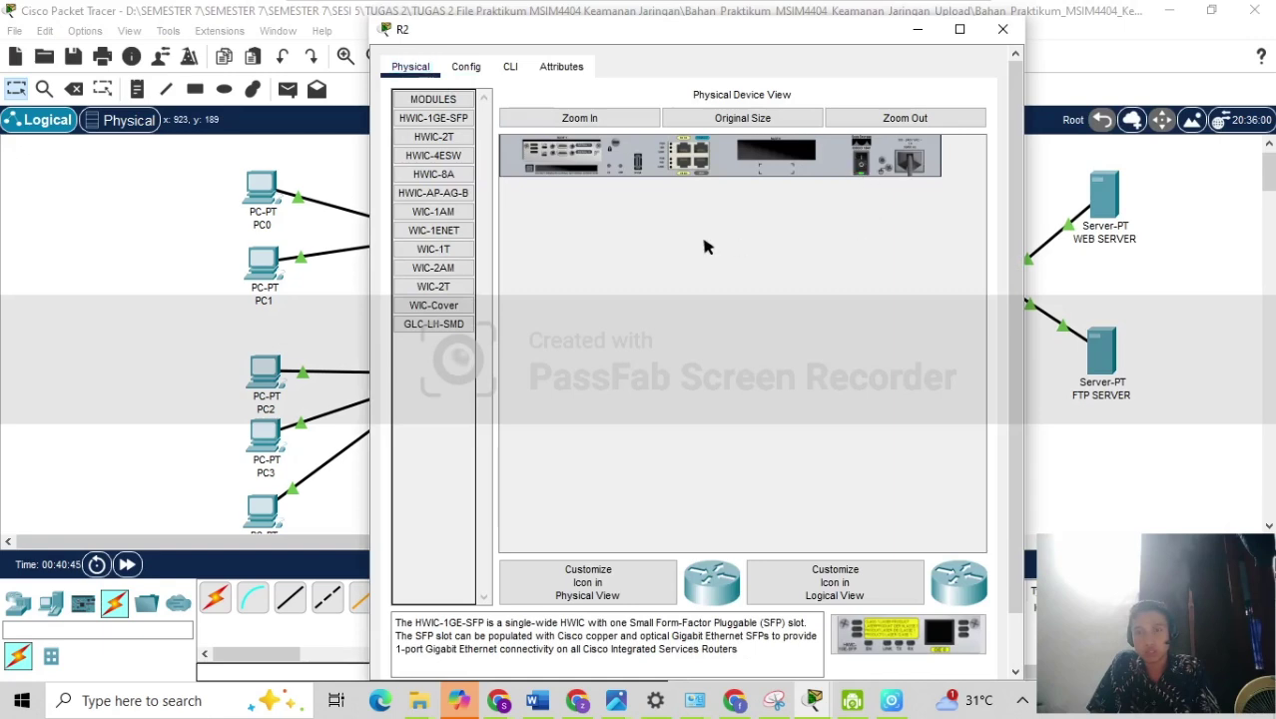
{"action": "left_click", "coordinate": [324, 153]}
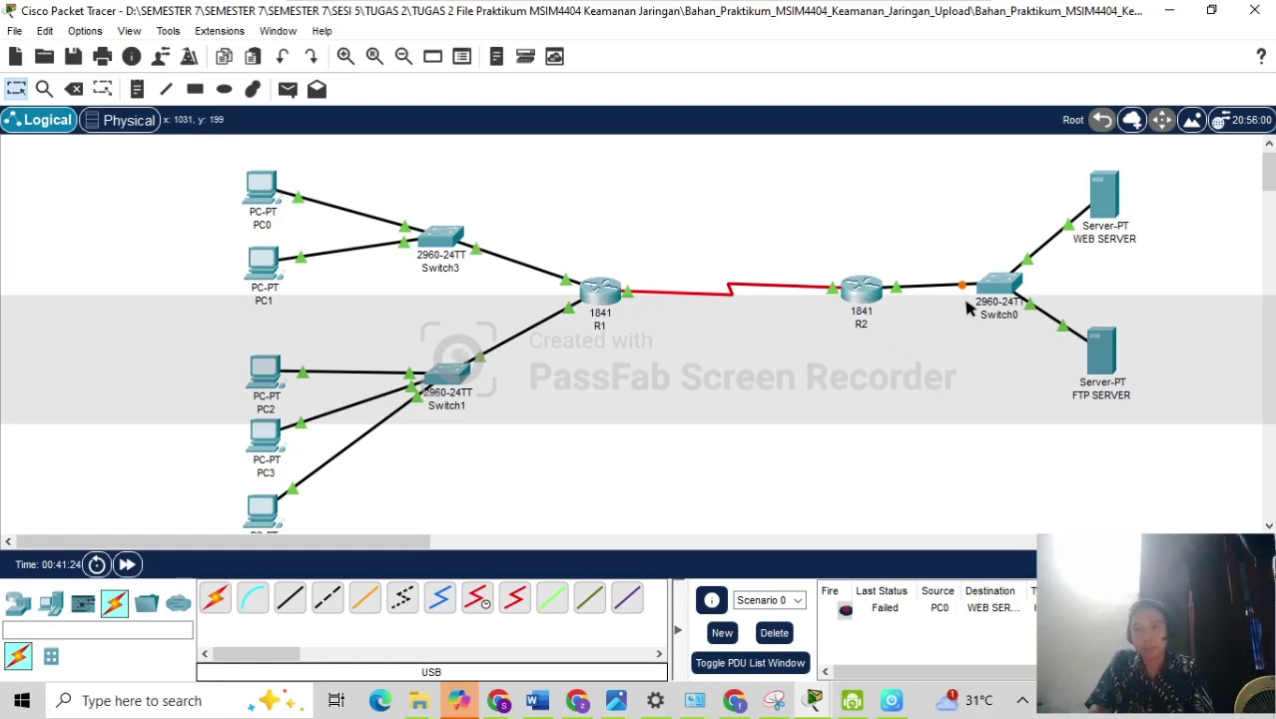
Ping WEB SERVER from PC0 and check PC0's IP address and gateway settings.
{"action": "left_click", "coordinate": [288, 89]}
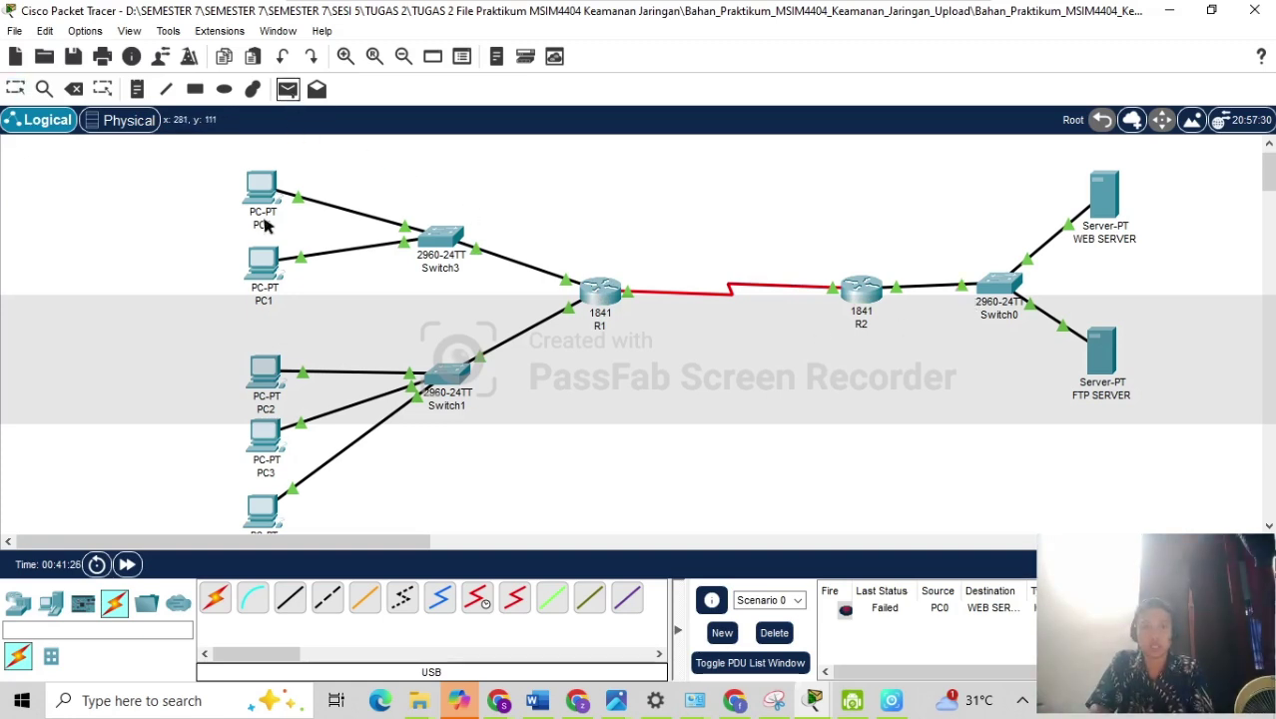
{"action": "left_click", "coordinate": [264, 189]}
{"action": "left_click", "coordinate": [1103, 200]}
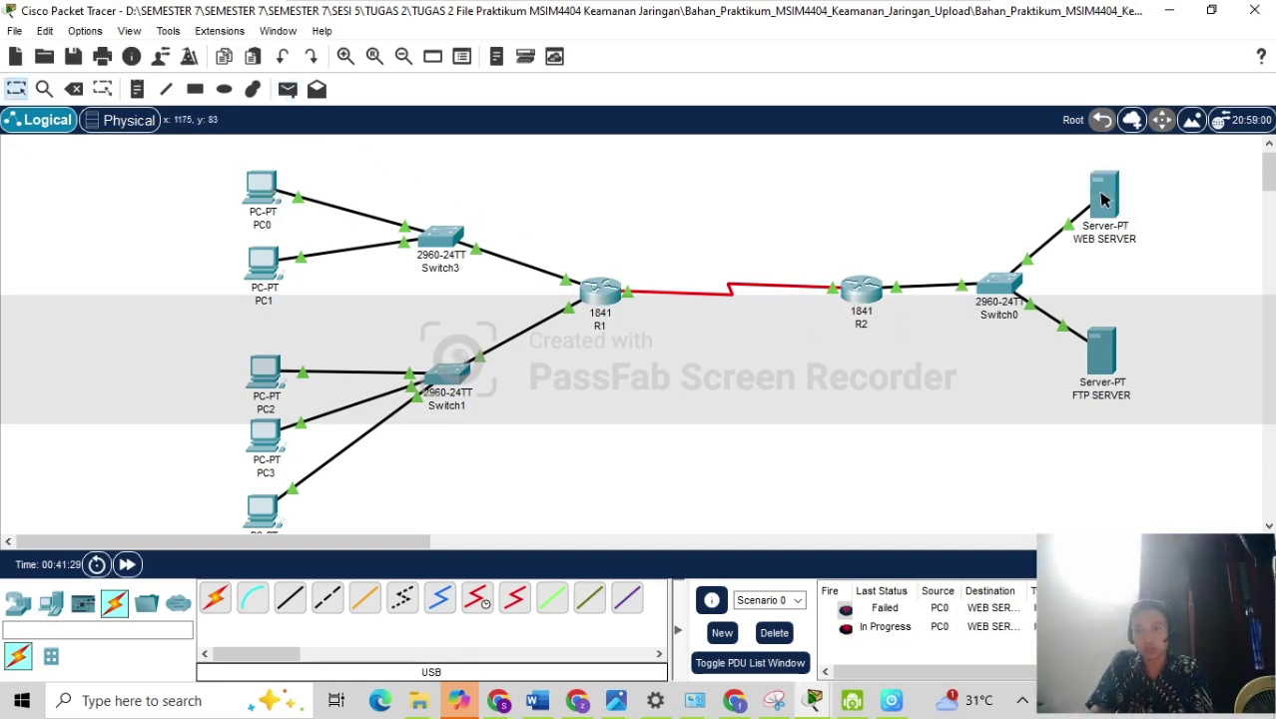
{"action": "left_click", "coordinate": [260, 182]}
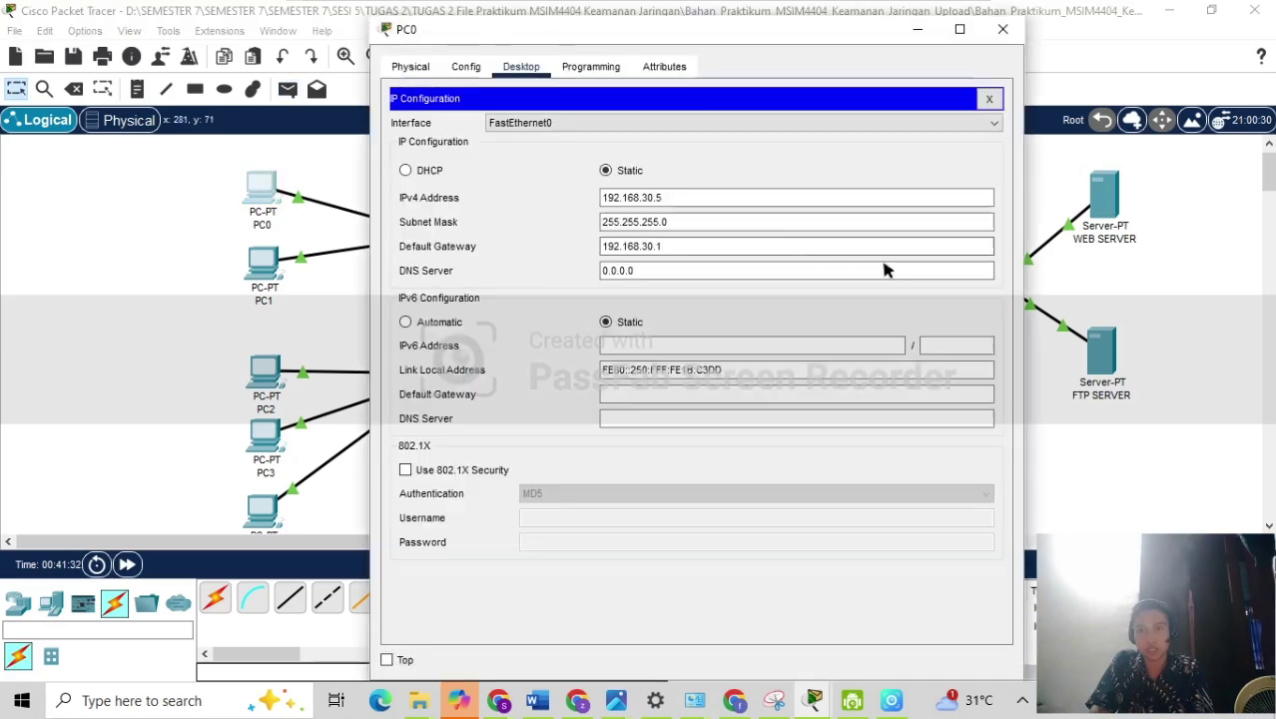
{"action": "left_click", "coordinate": [1003, 33]}
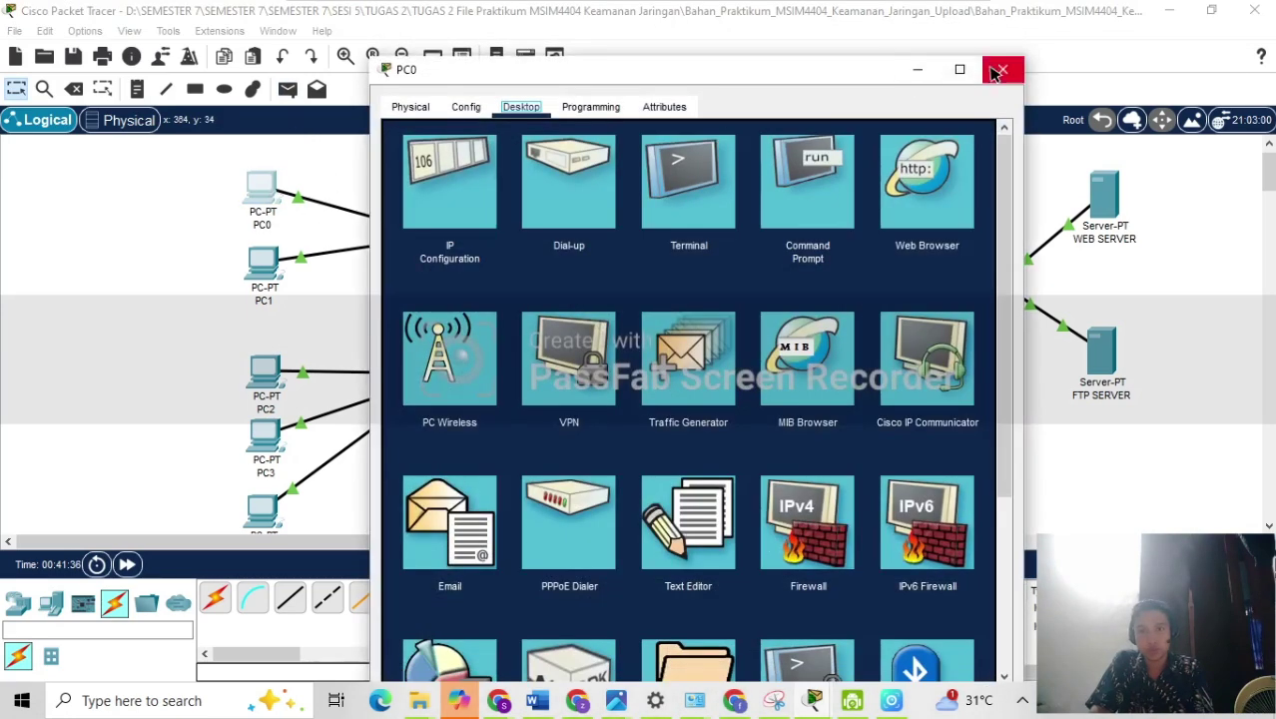
{"action": "left_click", "coordinate": [999, 68]}
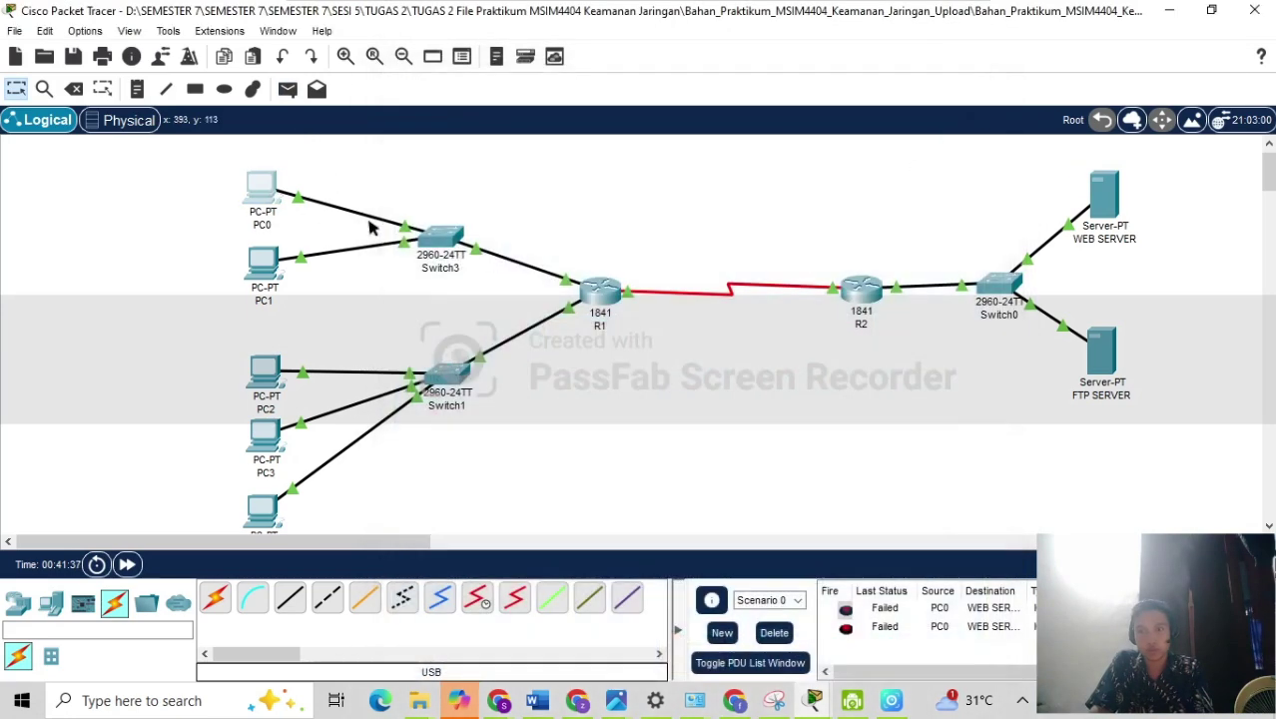
Send test PDUs from PC0 and PC1 to WEB SERVER.
{"action": "left_click", "coordinate": [287, 89]}
{"action": "left_click", "coordinate": [262, 188]}
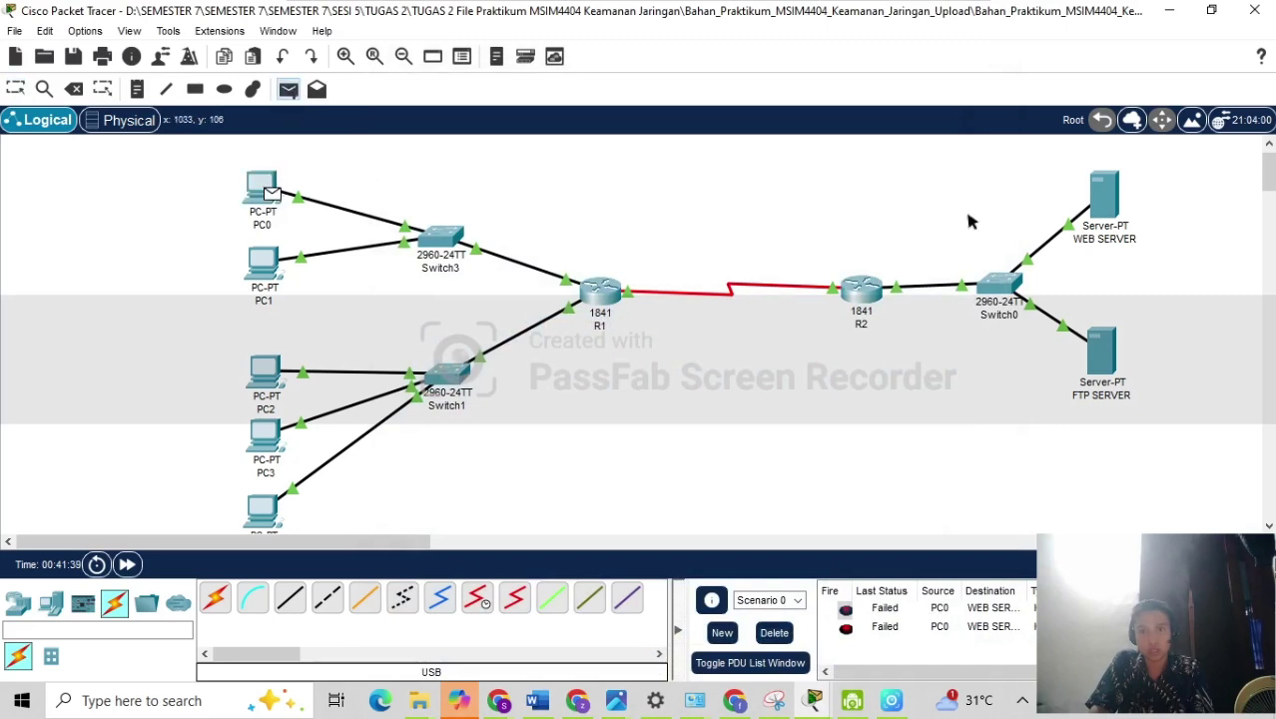
{"action": "left_click", "coordinate": [1106, 200]}
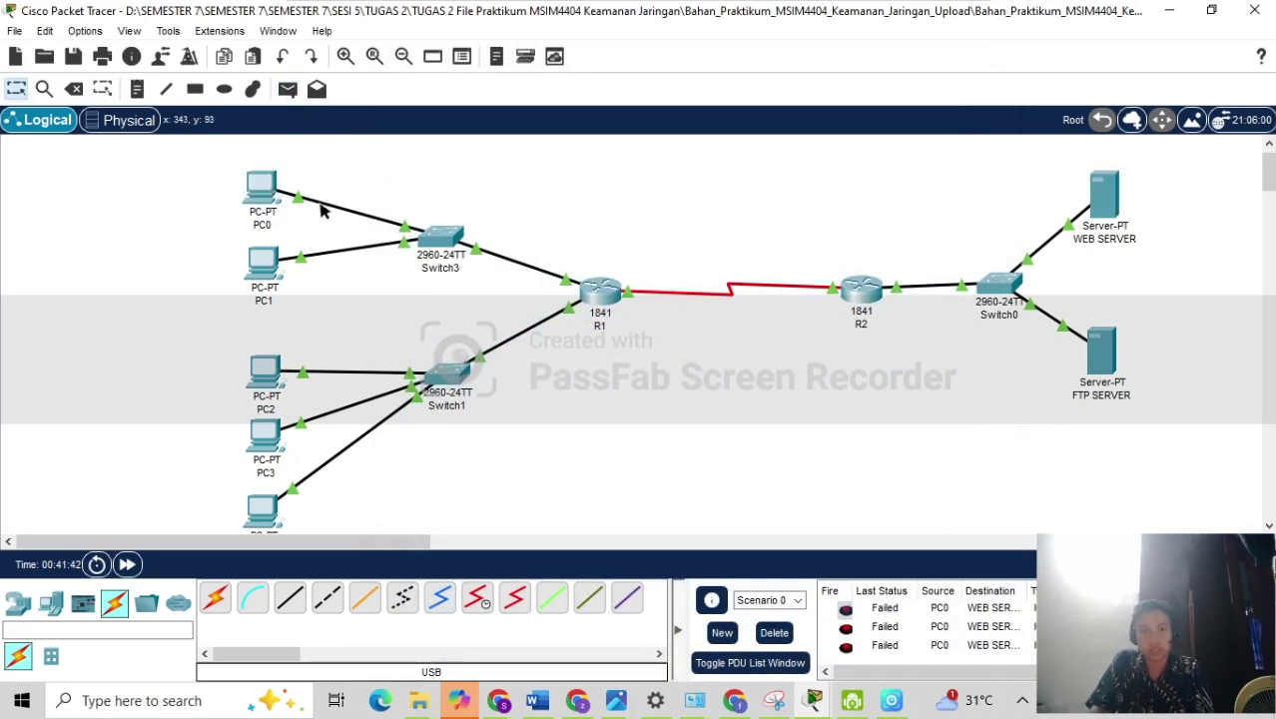
{"action": "left_click", "coordinate": [288, 89]}
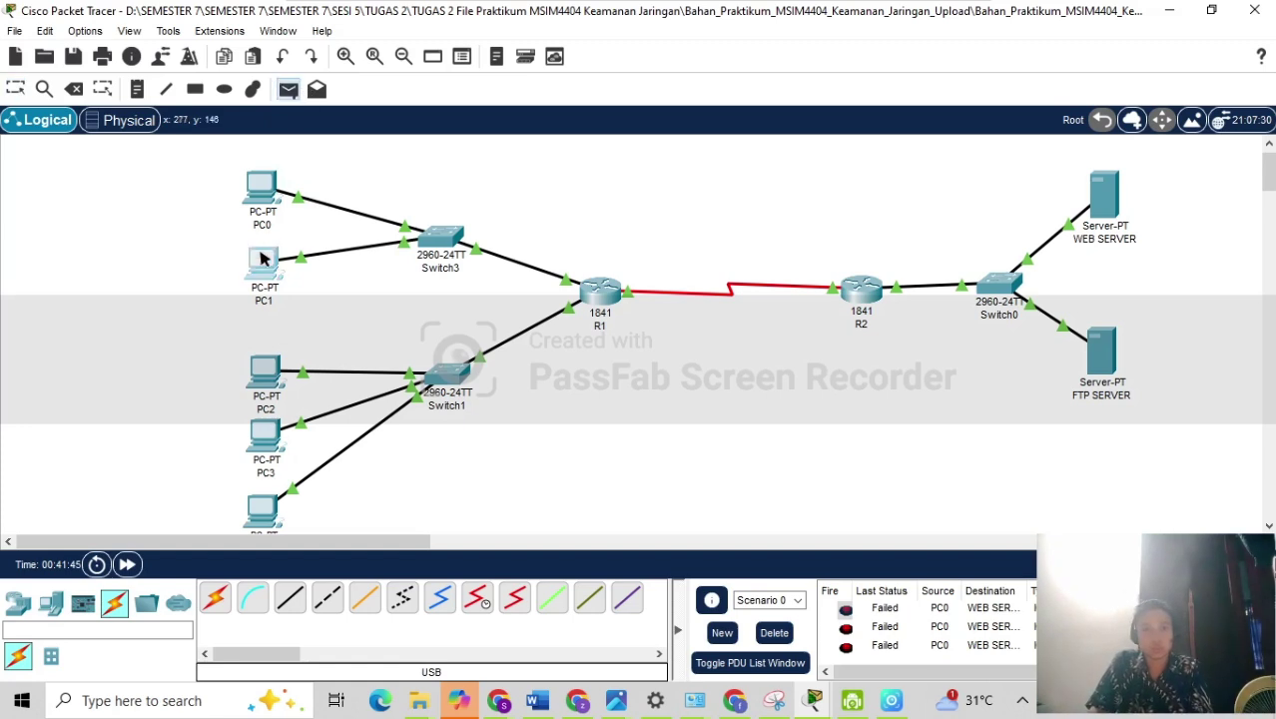
{"action": "left_click", "coordinate": [264, 265]}
{"action": "left_click", "coordinate": [1103, 194]}
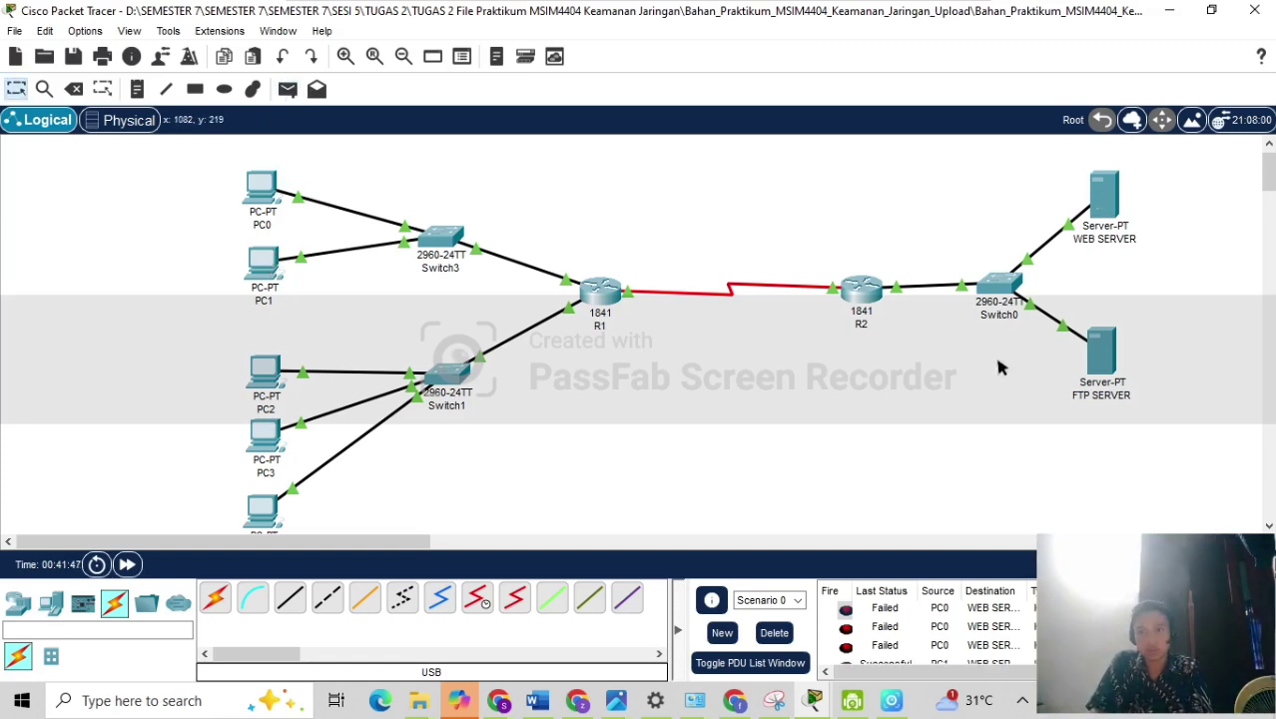
Clear the PDU list and resend test pings from PC1 and PC0 to WEB SERVER.
{"action": "left_click", "coordinate": [773, 632]}
{"action": "left_click", "coordinate": [288, 89]}
{"action": "left_click", "coordinate": [273, 261]}
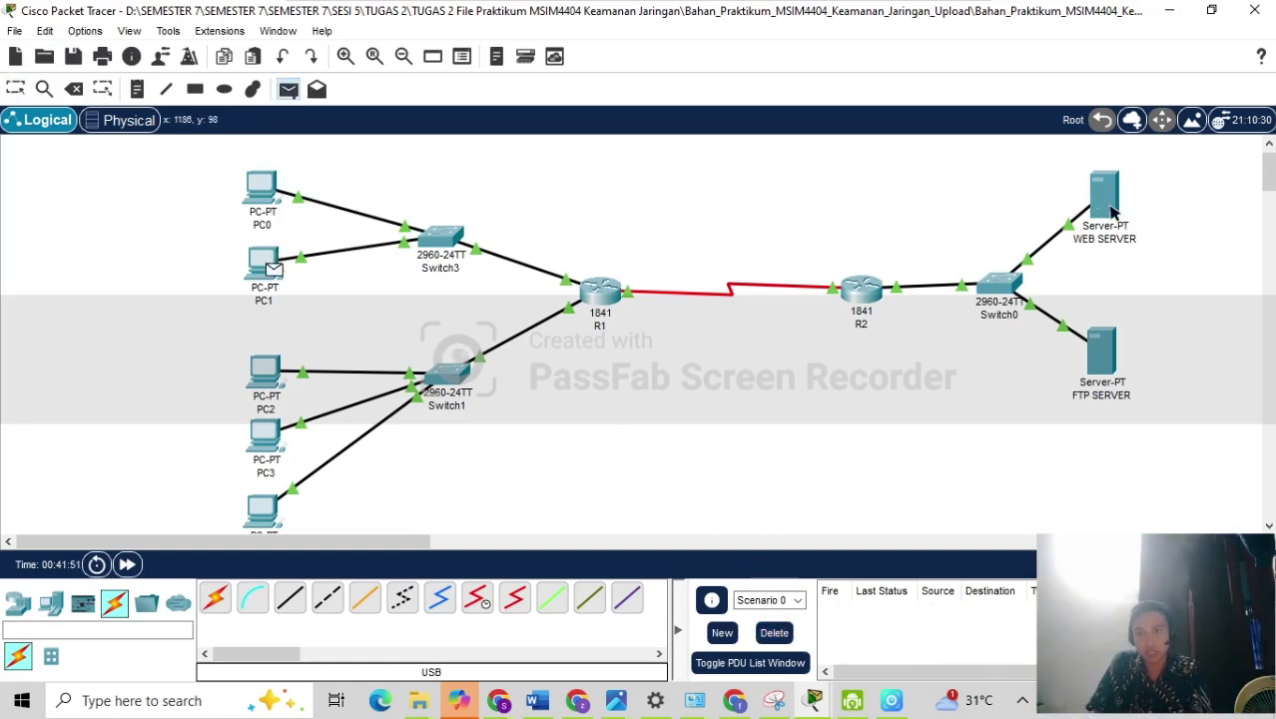
{"action": "left_click", "coordinate": [1108, 210]}
{"action": "left_click", "coordinate": [288, 88]}
{"action": "left_click", "coordinate": [265, 200]}
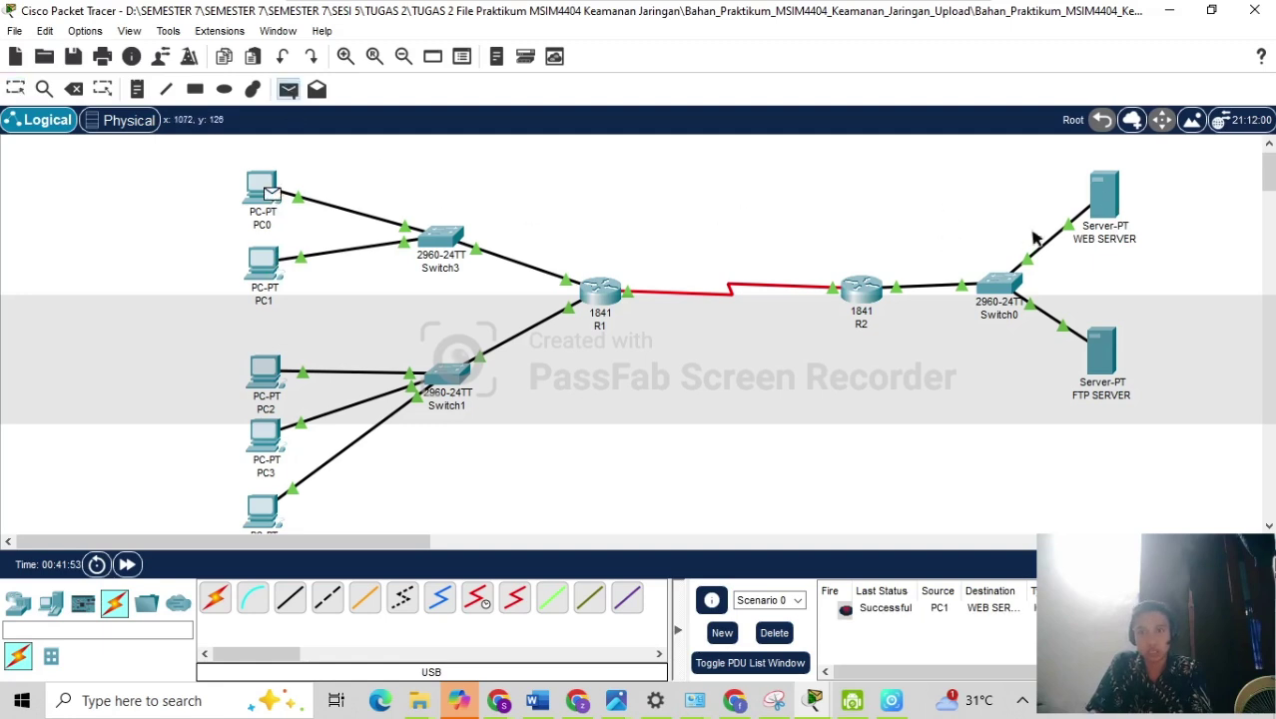
{"action": "left_click", "coordinate": [1105, 222]}
Send test pings to WEB SERVER from PC2, retrying once, and from PC3.
{"action": "left_click", "coordinate": [287, 88]}
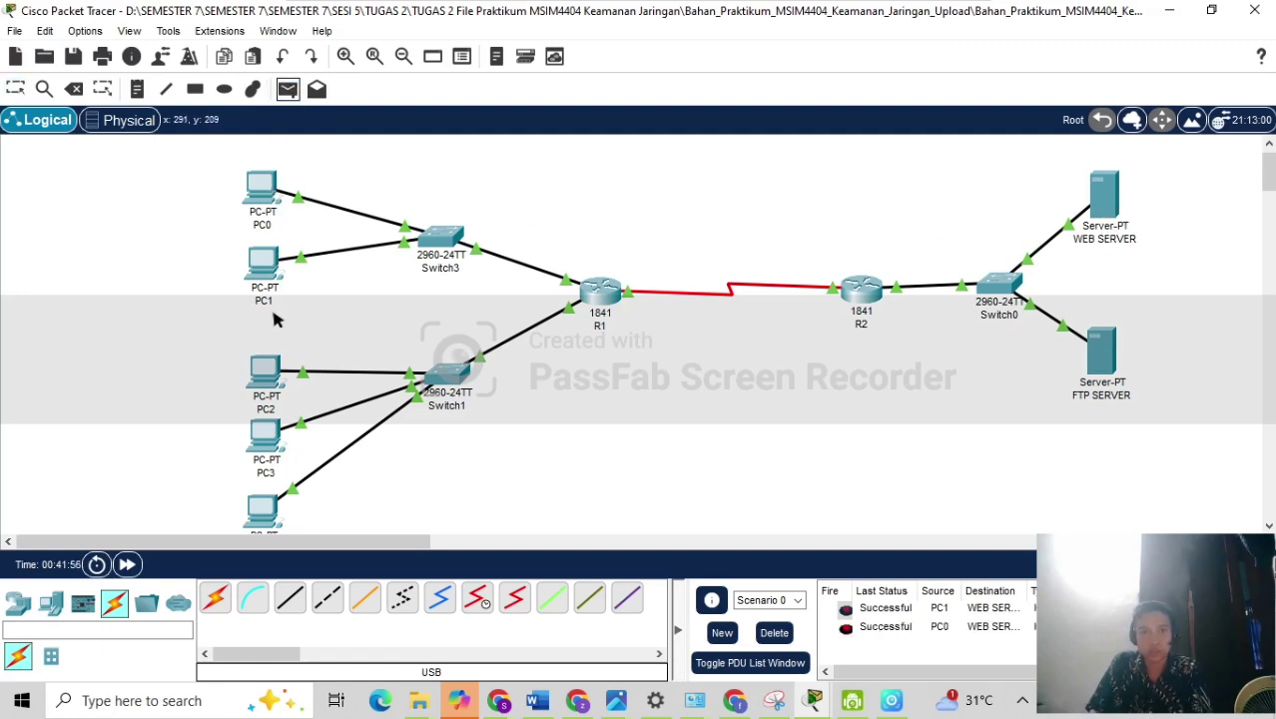
{"action": "left_click", "coordinate": [268, 374]}
{"action": "left_click", "coordinate": [1092, 208]}
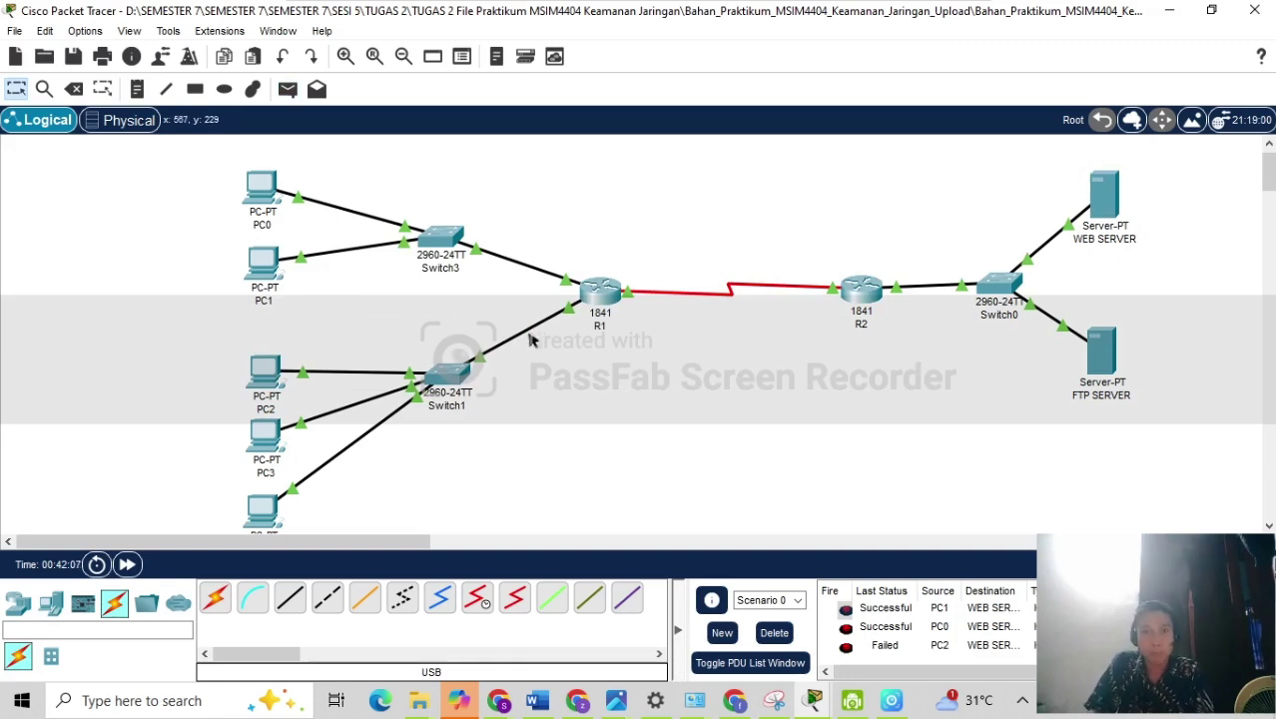
{"action": "left_click", "coordinate": [286, 89]}
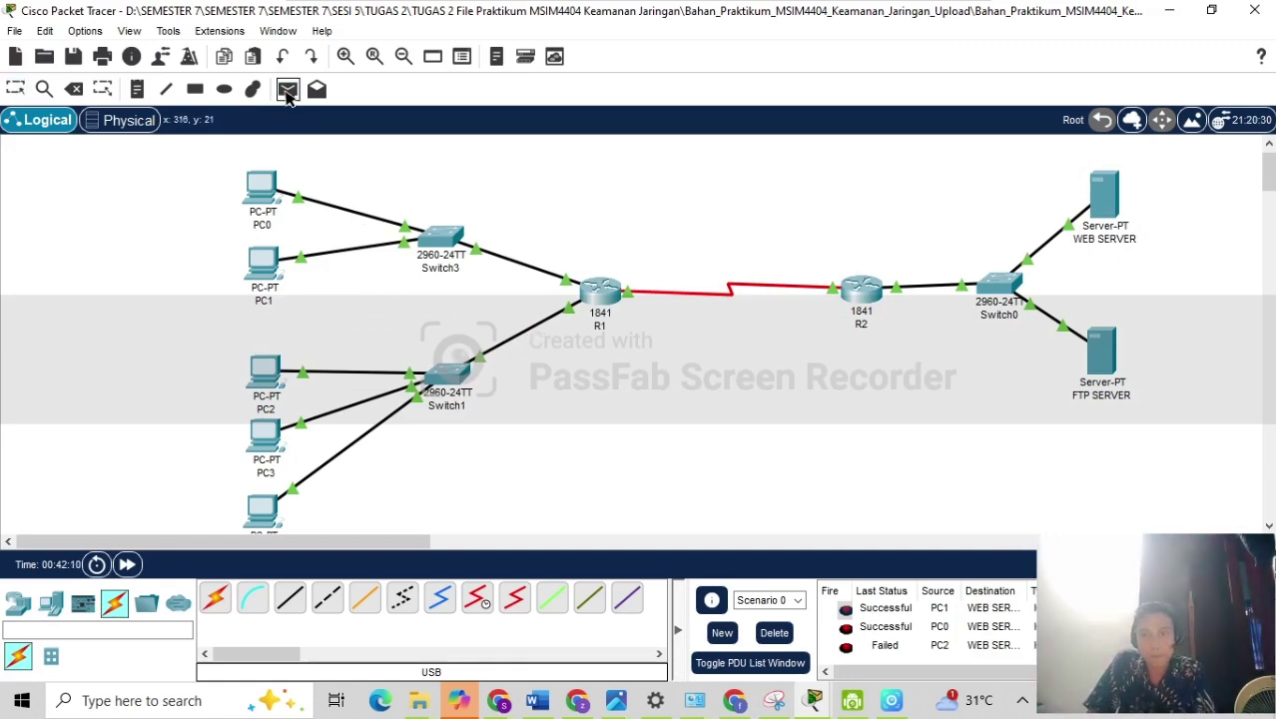
{"action": "left_click", "coordinate": [268, 384]}
{"action": "left_click", "coordinate": [1104, 204]}
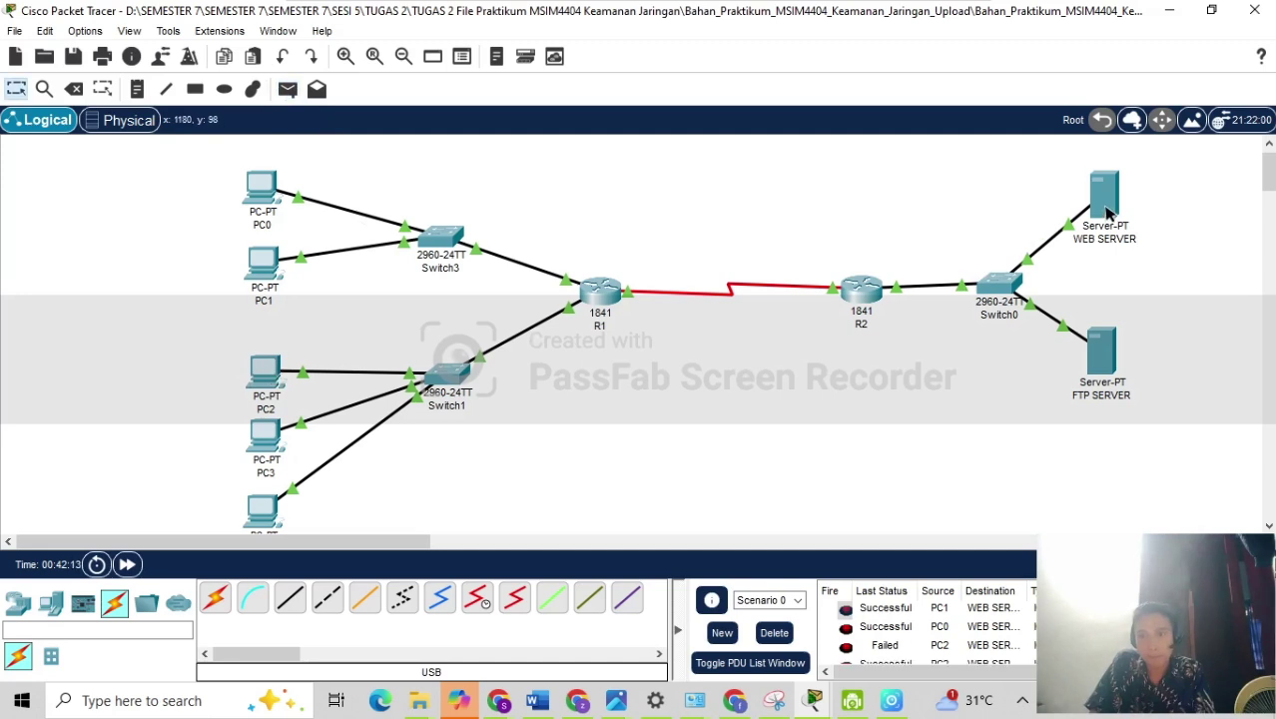
{"action": "scroll", "coordinate": [909, 629], "scroll_direction": "down", "scroll_amount": 1}
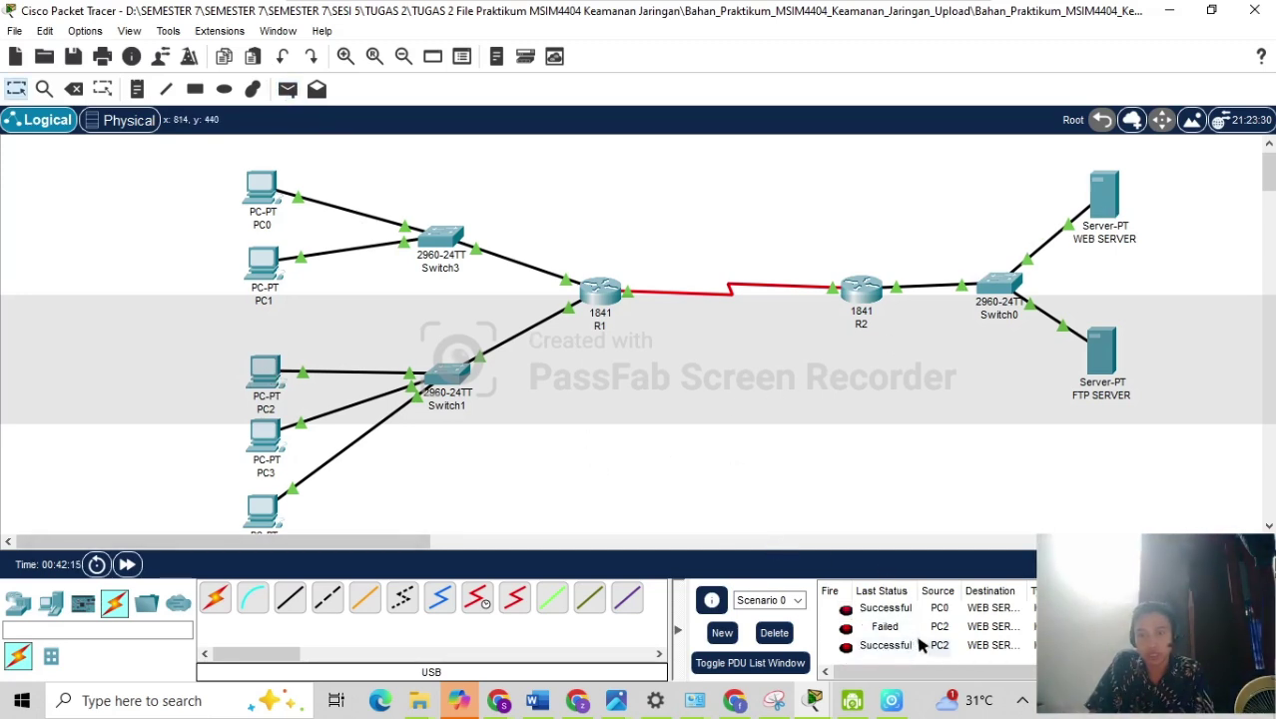
{"action": "left_click", "coordinate": [285, 97]}
{"action": "left_click", "coordinate": [263, 439]}
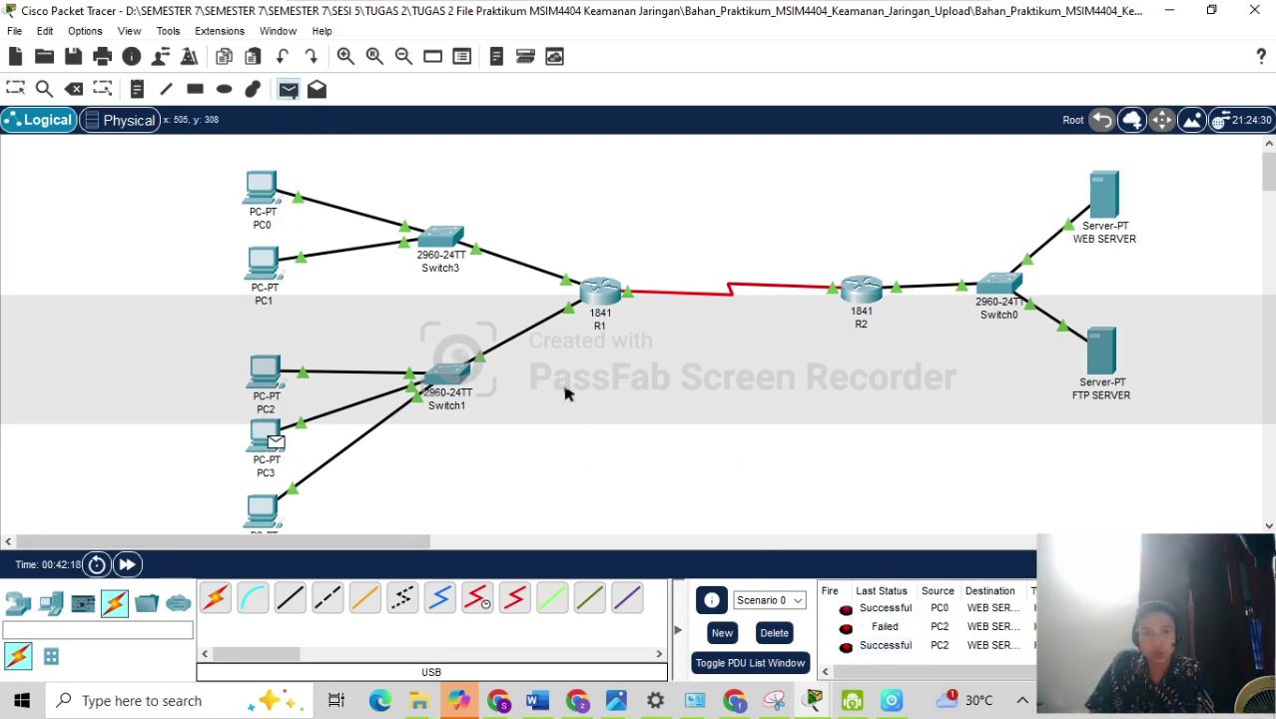
{"action": "left_click", "coordinate": [1101, 210]}
Clear the PDU list and send a test ping from PC4 to WEB SERVER.
{"action": "left_click", "coordinate": [776, 630]}
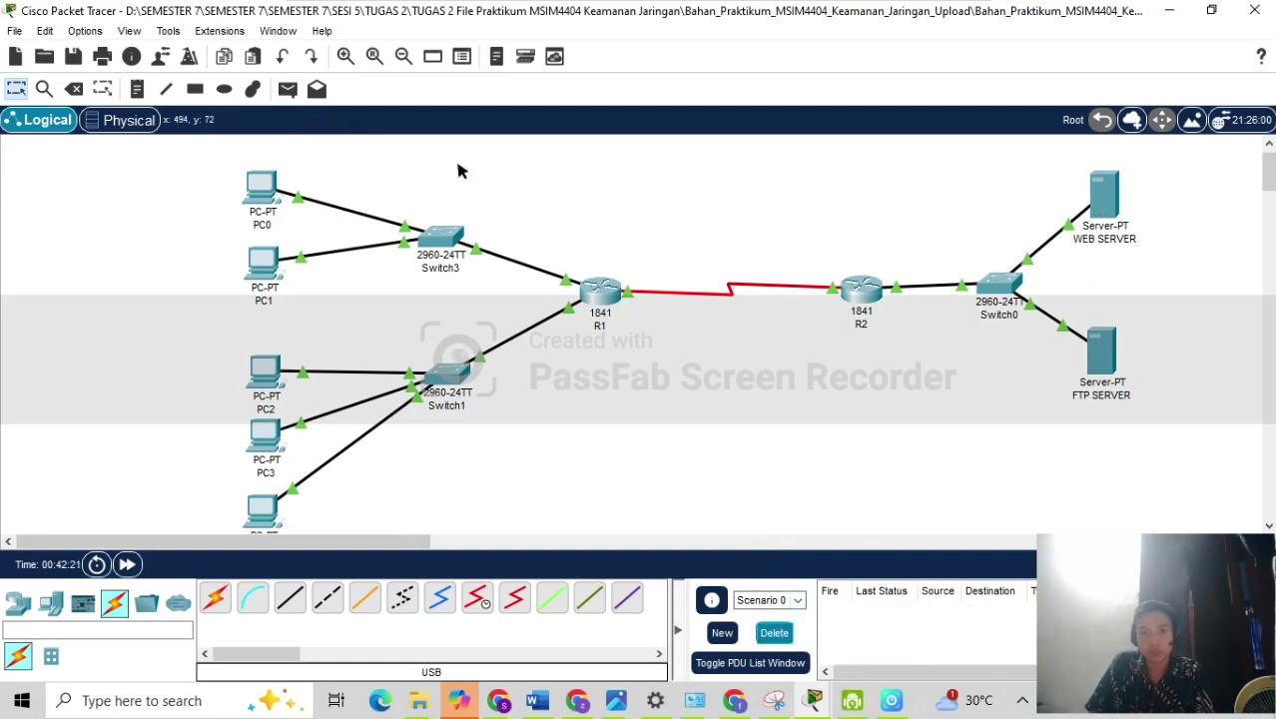
{"action": "left_click", "coordinate": [288, 89]}
{"action": "left_click", "coordinate": [263, 511]}
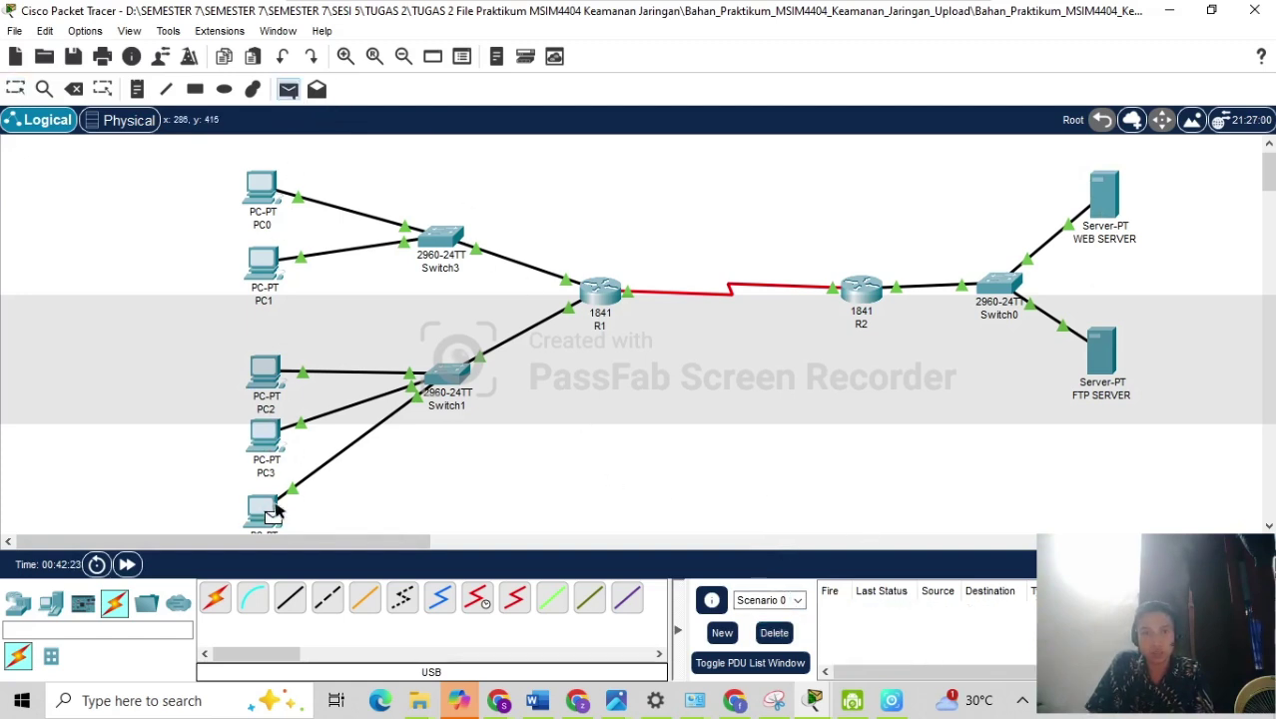
{"action": "left_click", "coordinate": [1098, 204]}
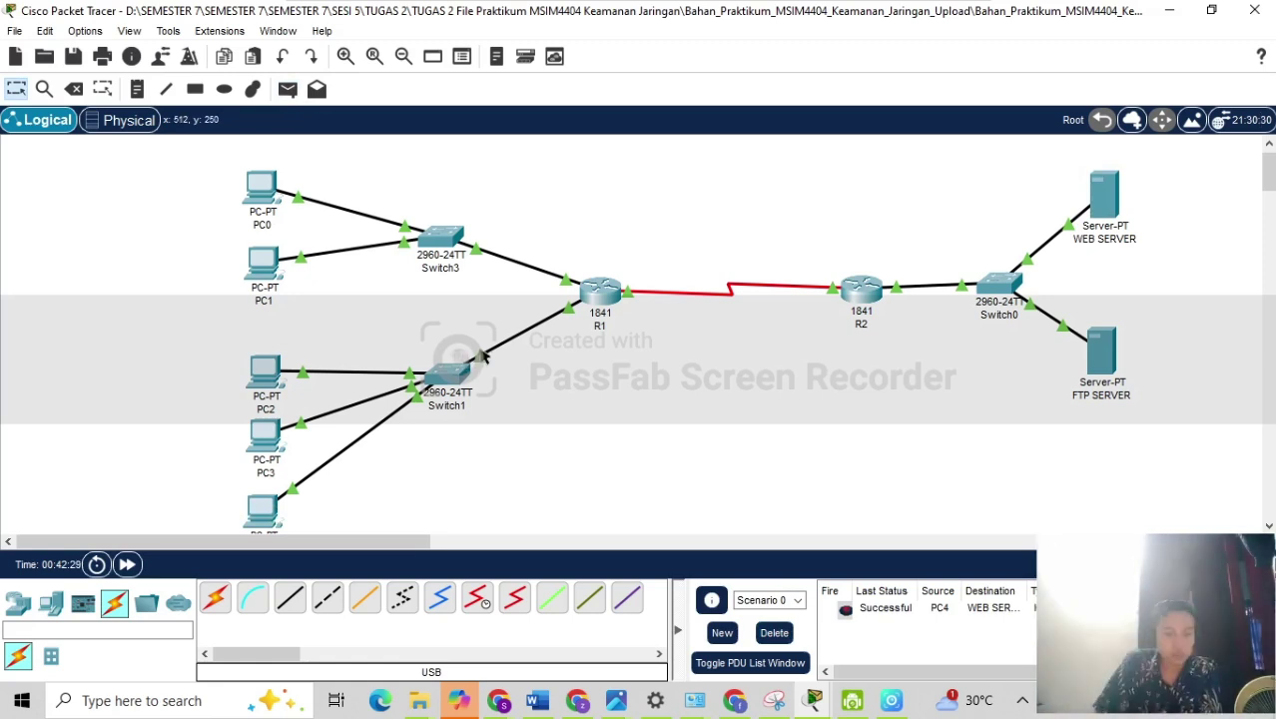
Close the PC2 and WEB SERVER device windows and return to the topology.
{"action": "mouse_move", "coordinate": [487, 357]}
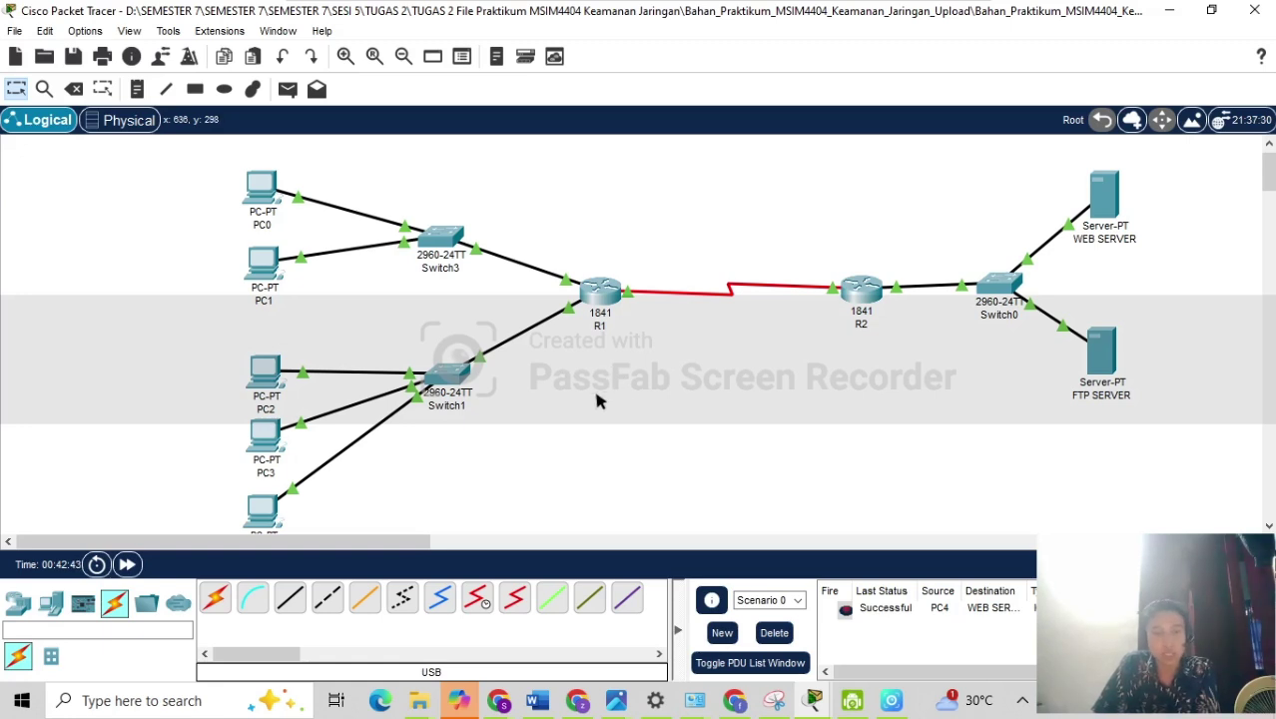
{"action": "mouse_move", "coordinate": [809, 699]}
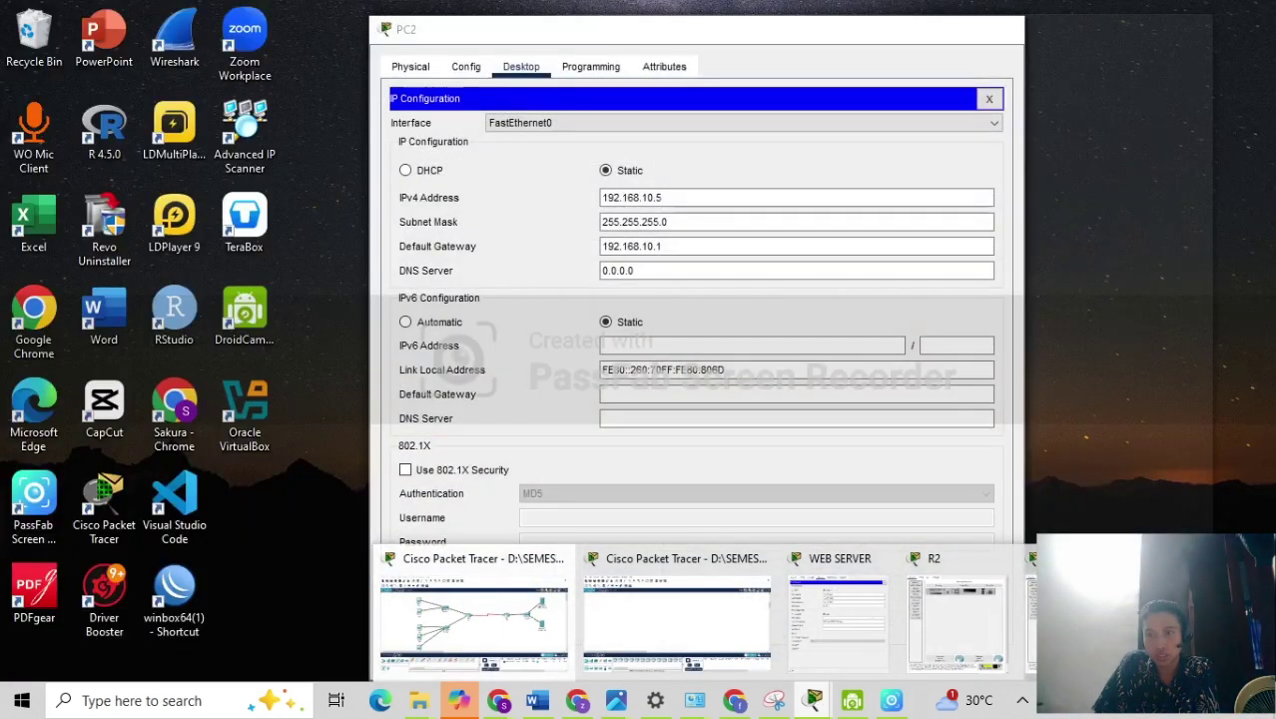
{"action": "left_click", "coordinate": [1238, 558]}
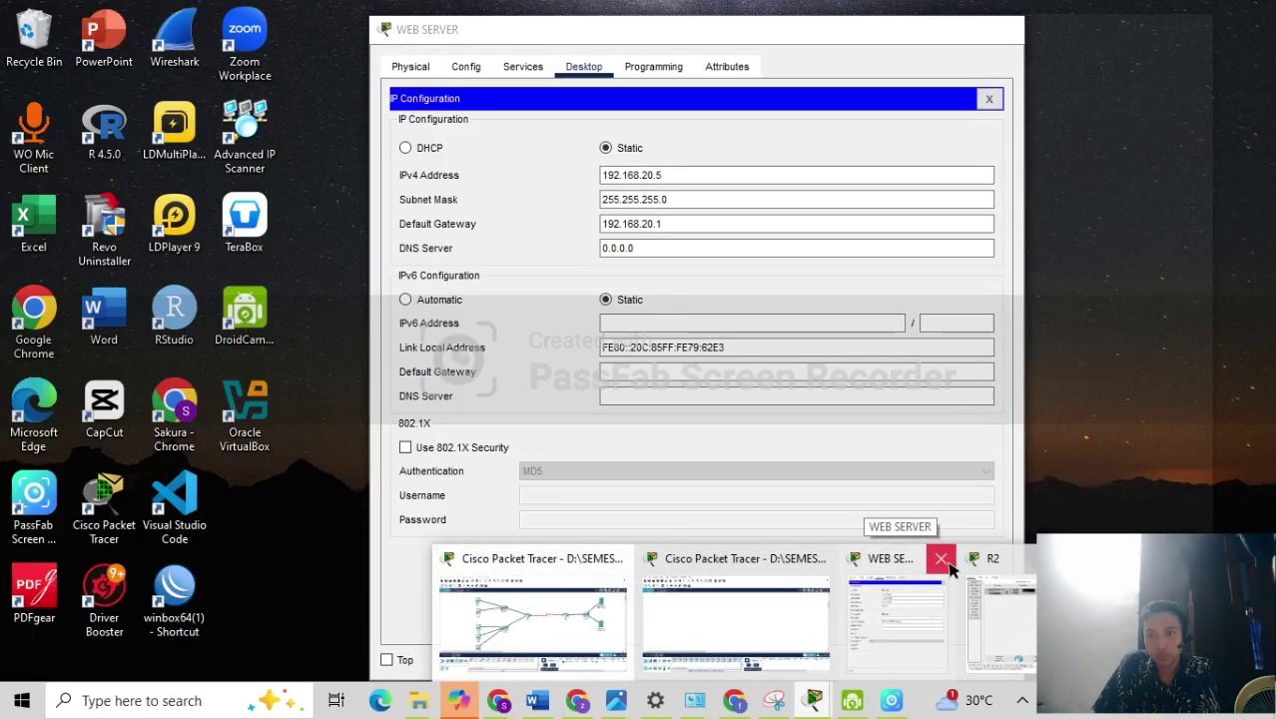
{"action": "left_click", "coordinate": [941, 559]}
{"action": "left_click", "coordinate": [575, 589]}
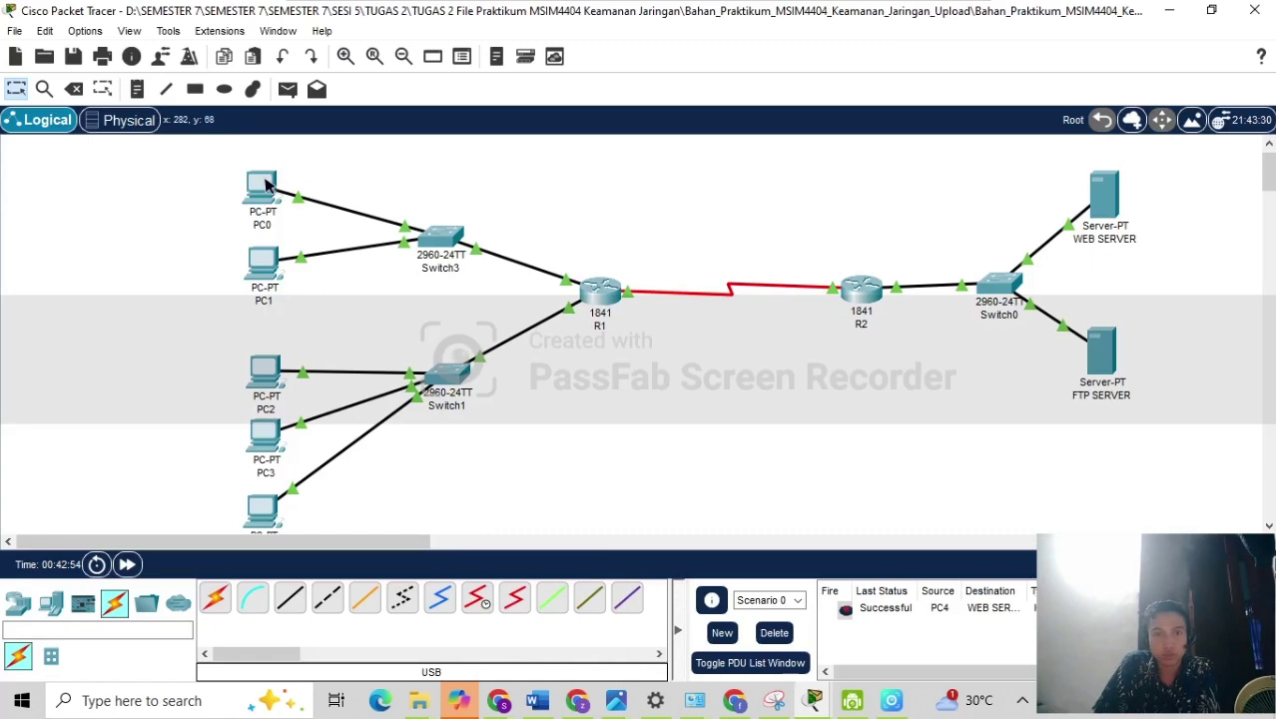
In PC0's Web Browser, load 192.168.20.5 to show the 'Welcome to WEB SERVER' page.
{"action": "mouse_move", "coordinate": [266, 191]}
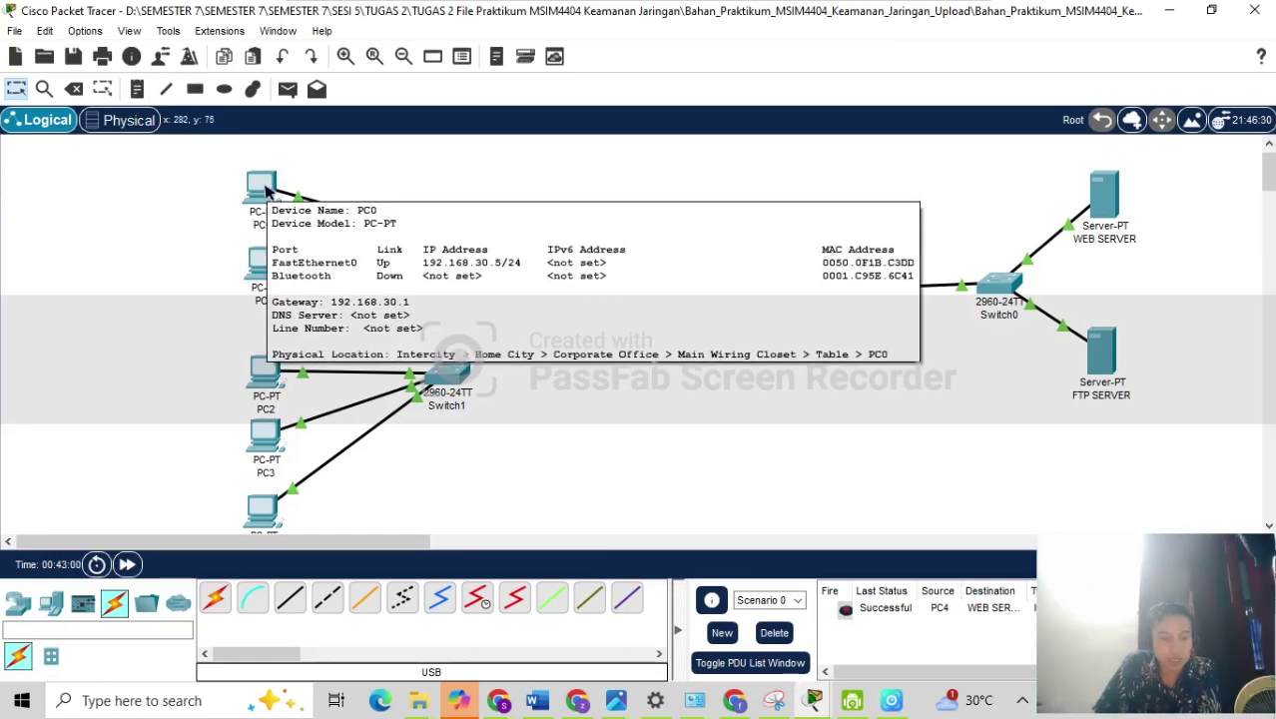
{"action": "left_click", "coordinate": [264, 189]}
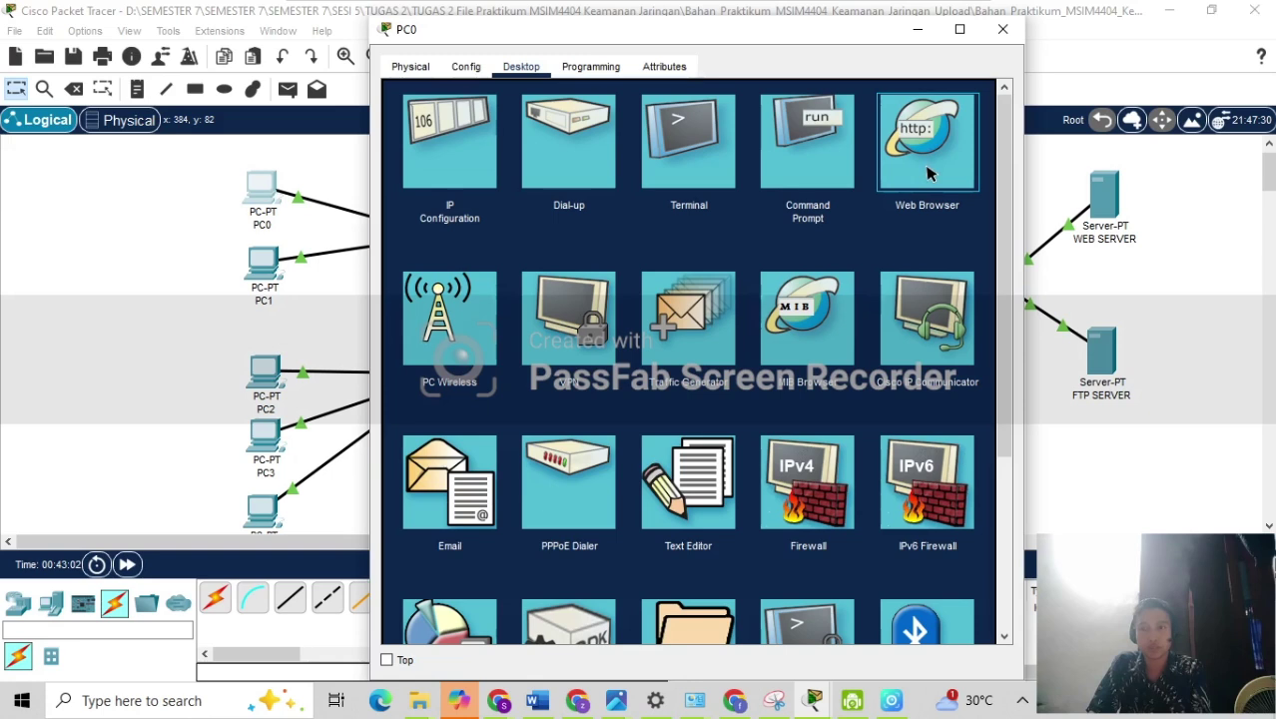
{"action": "left_click", "coordinate": [926, 173]}
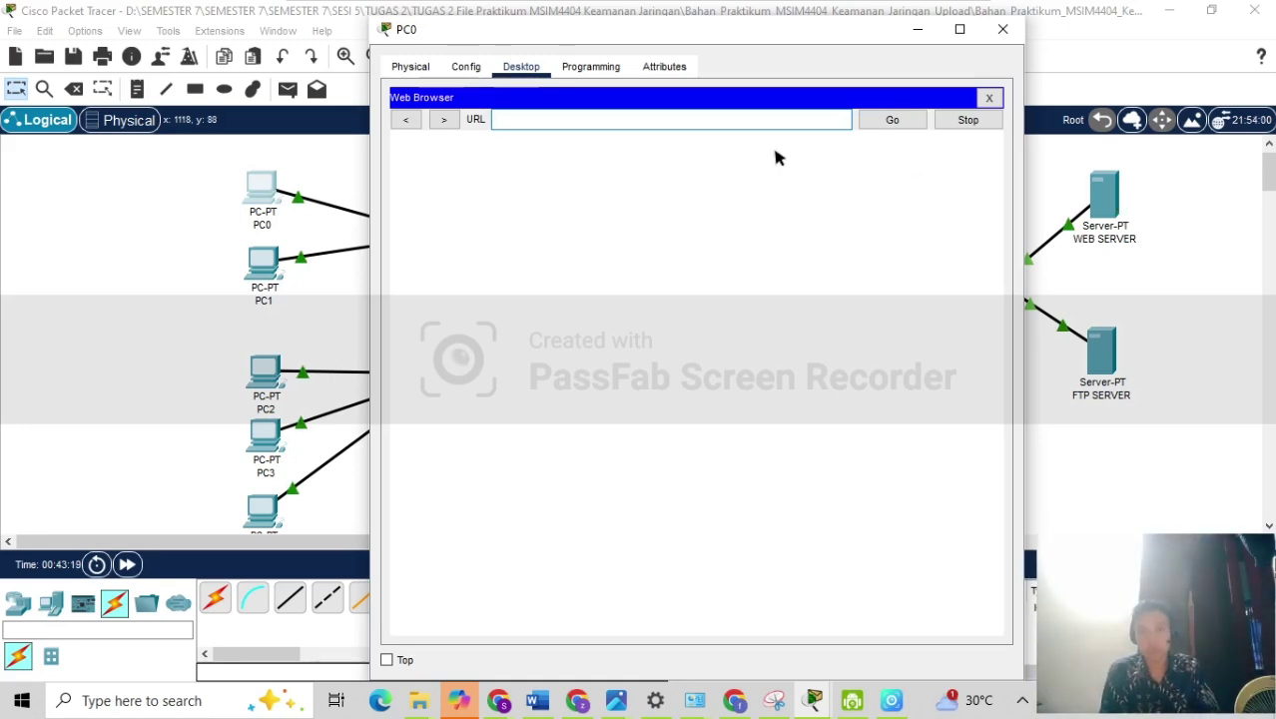
{"action": "type", "text": "192.168"}
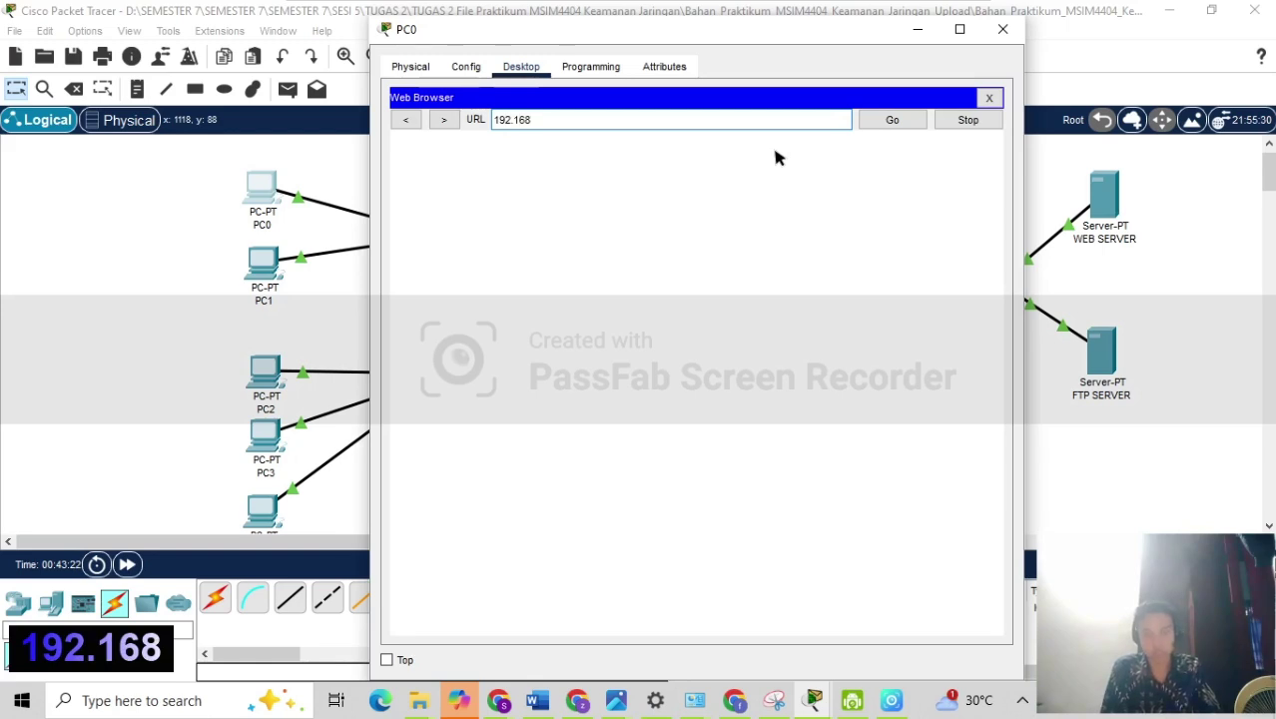
{"action": "type", "text": ".20.5"}
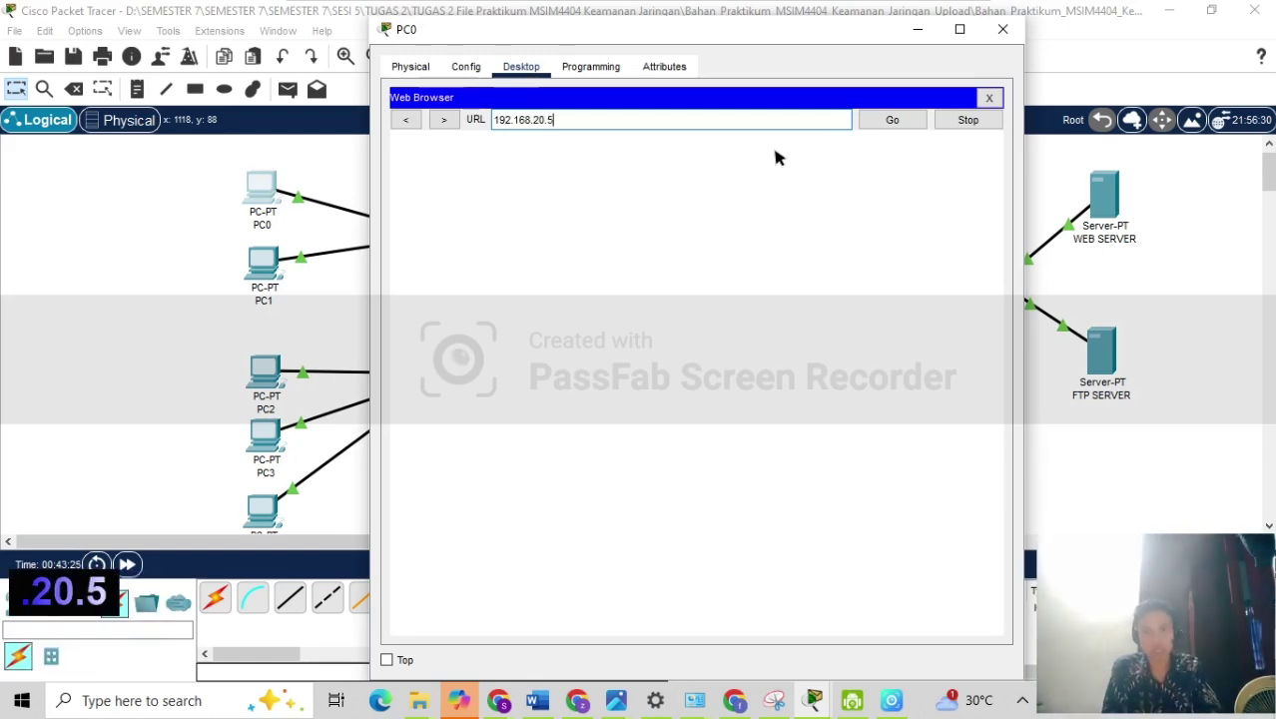
{"action": "key", "text": "Return"}
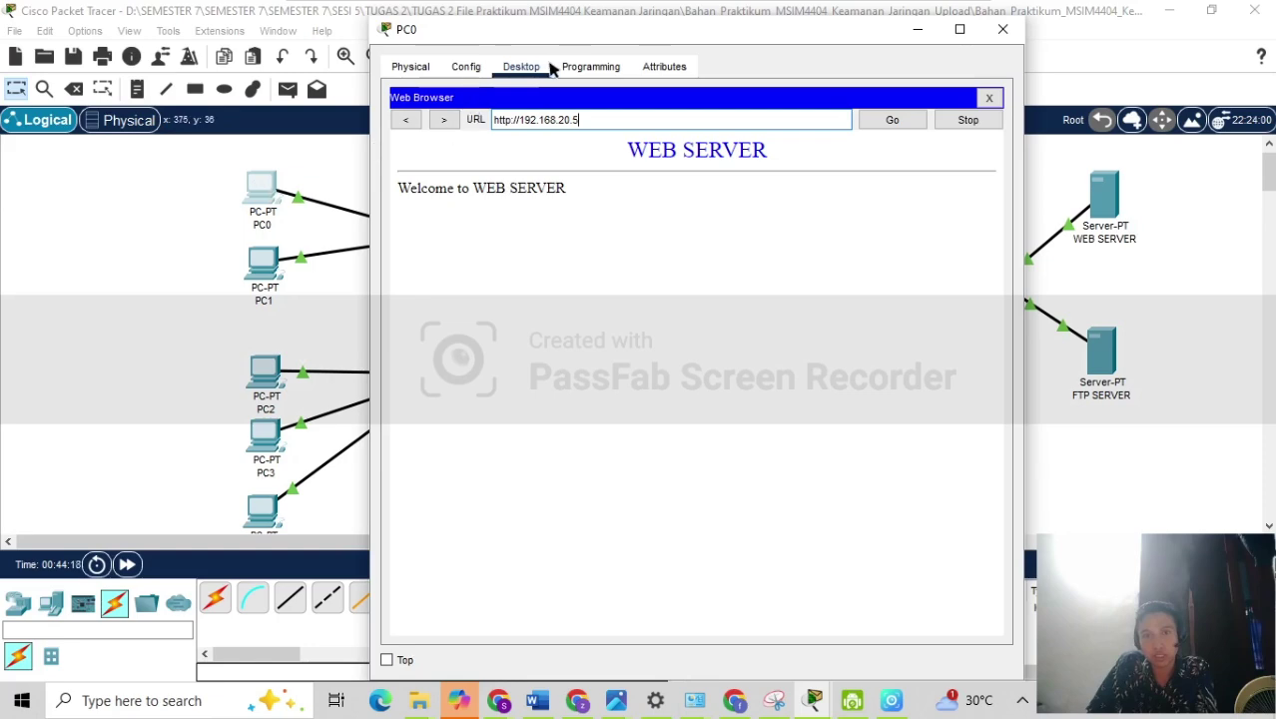
Reload the WEB SERVER page in PC0's browser, then close PC0's browser.
{"action": "left_click", "coordinate": [891, 120]}
{"action": "left_click", "coordinate": [988, 98]}
{"action": "left_click", "coordinate": [455, 142]}
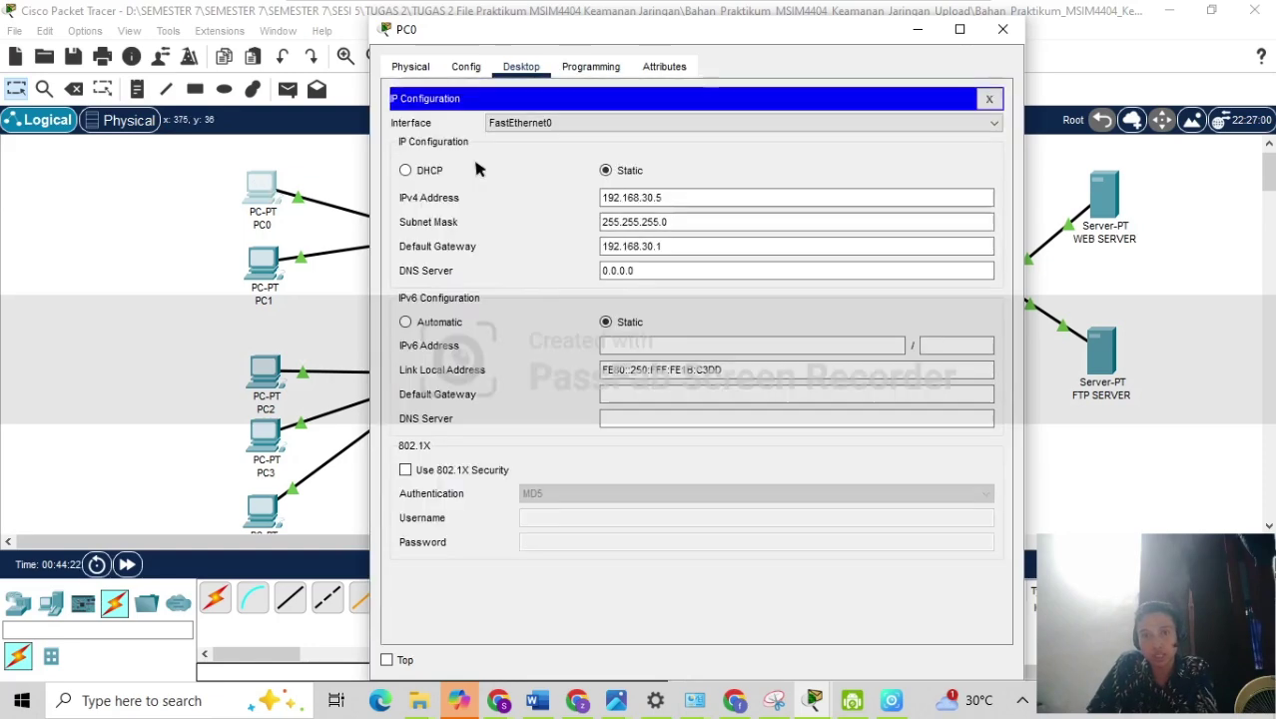
{"action": "left_click", "coordinate": [1189, 175]}
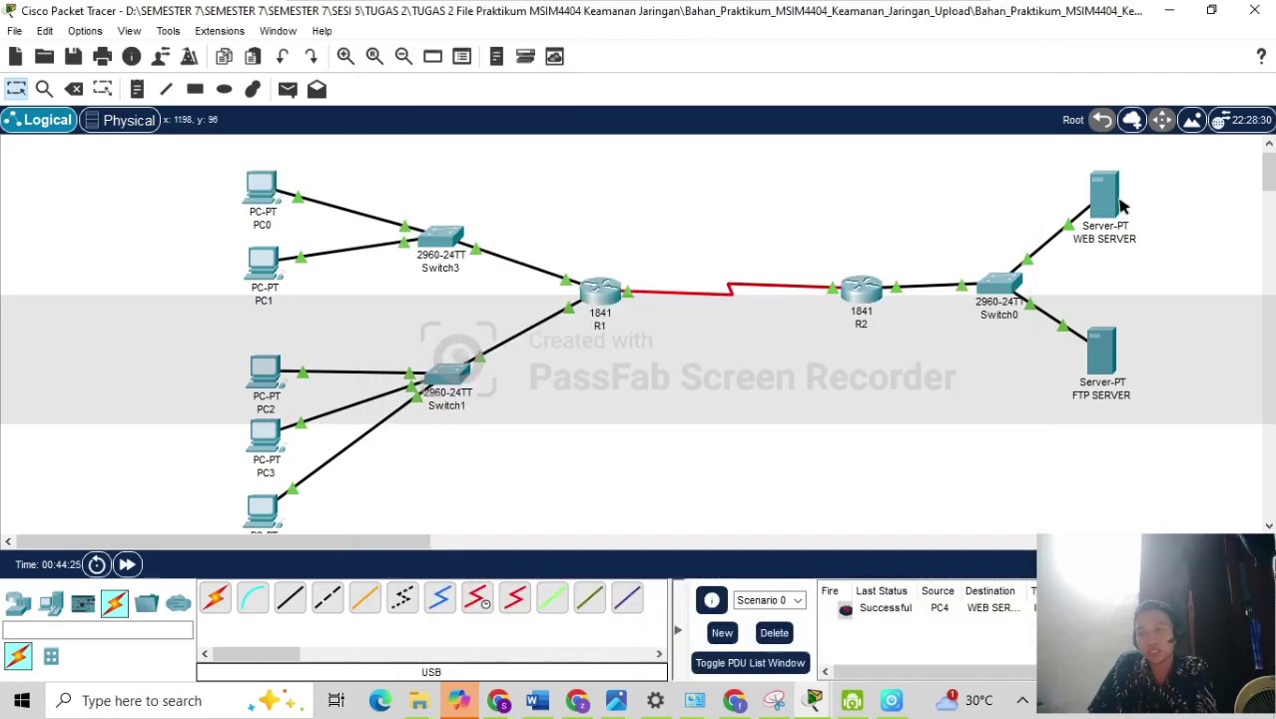
Run netstat in the WEB SERVER's command prompt to list its active connections.
{"action": "left_click", "coordinate": [1106, 194]}
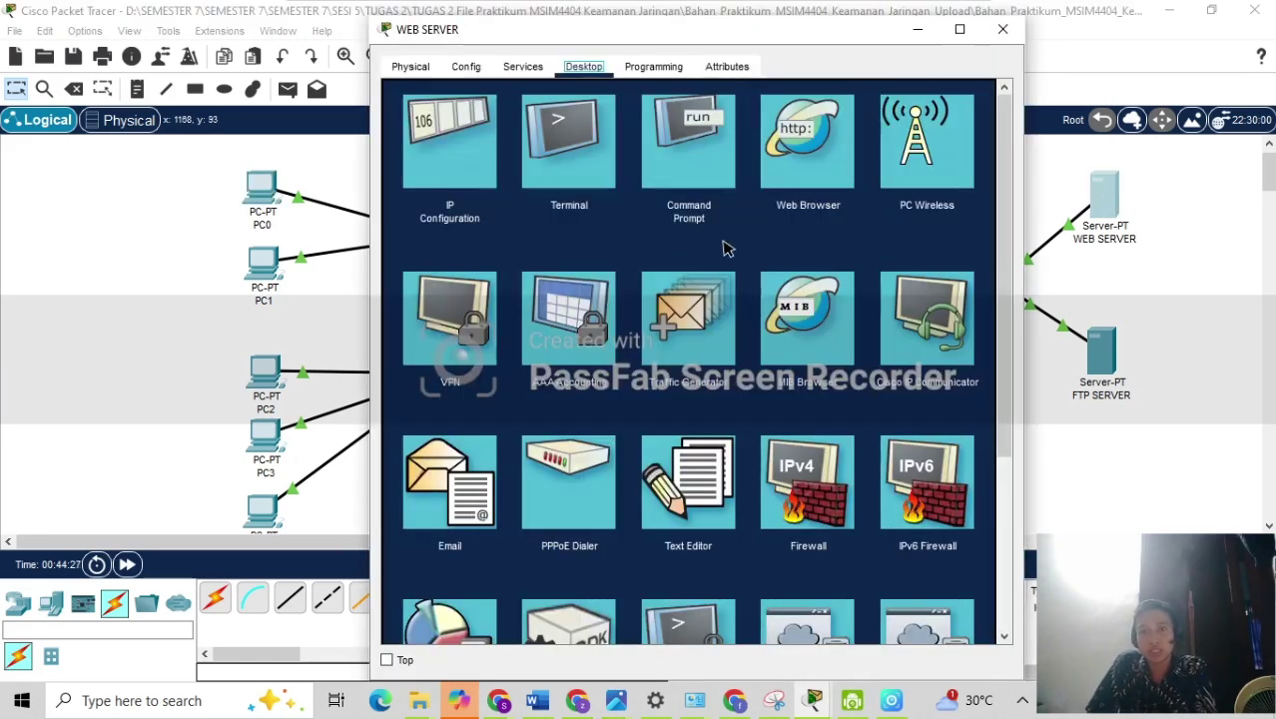
{"action": "left_click", "coordinate": [696, 174]}
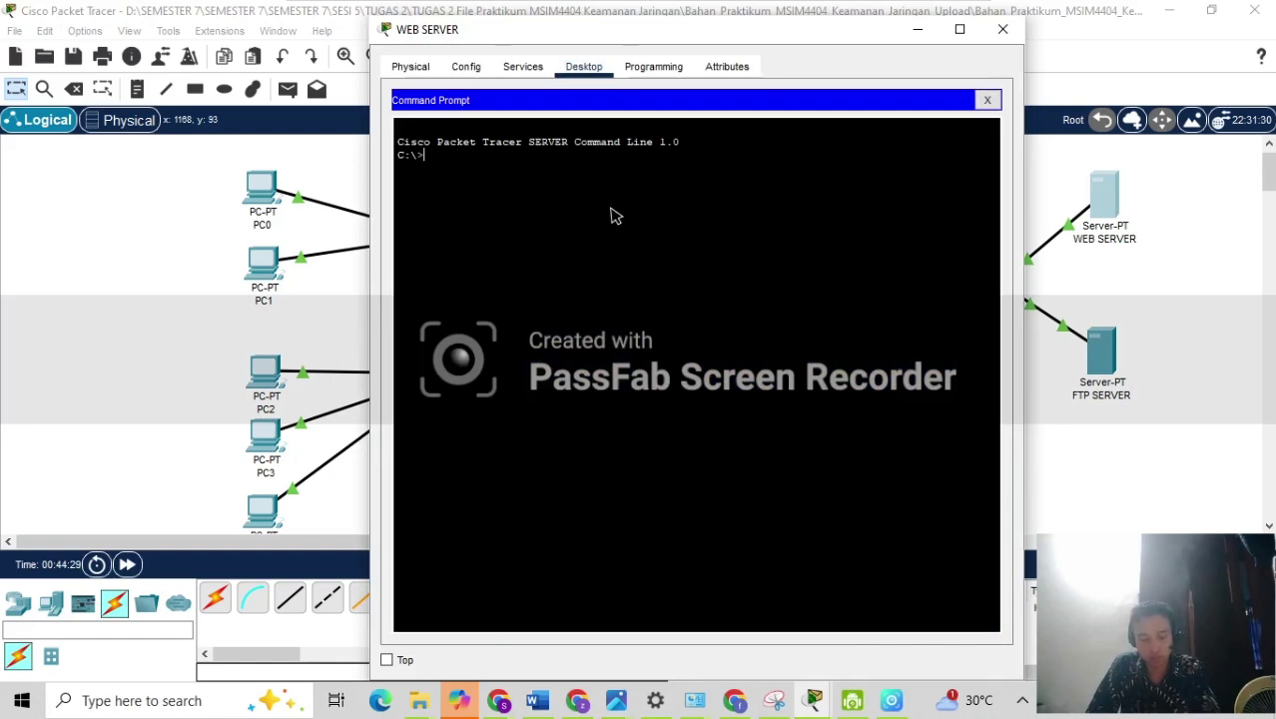
{"action": "type", "text": "net"}
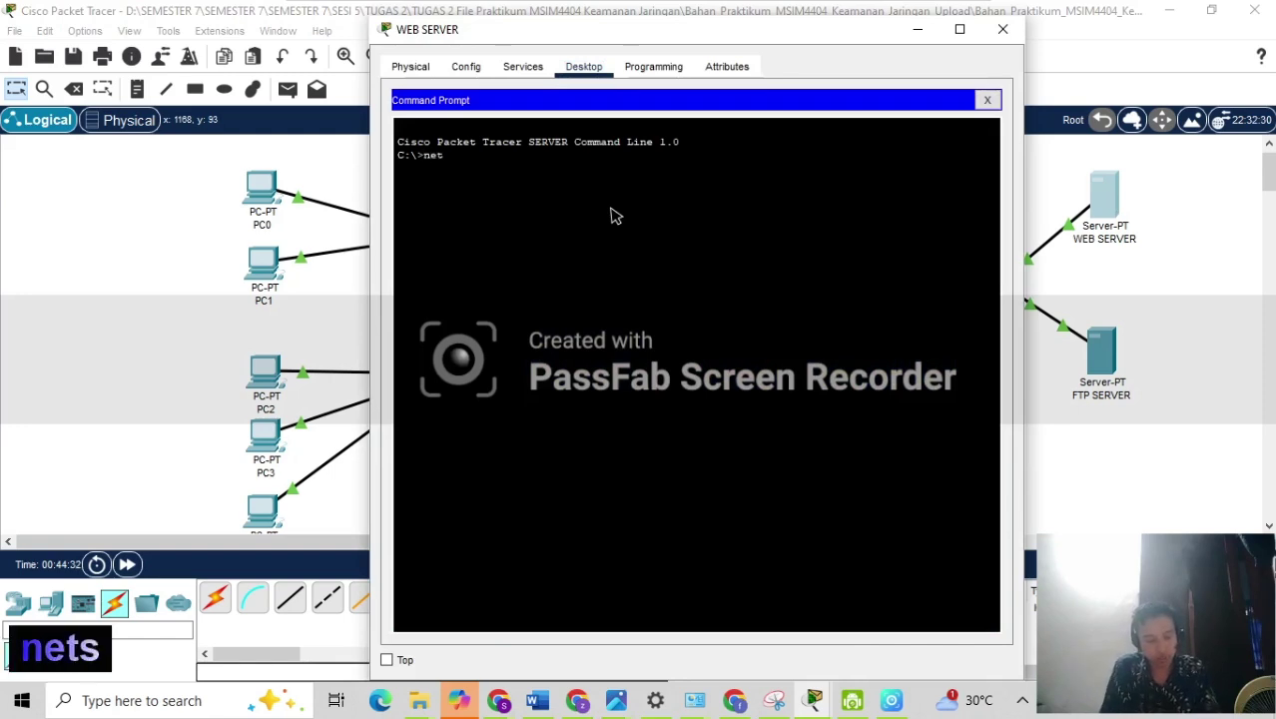
{"action": "type", "text": "stat"}
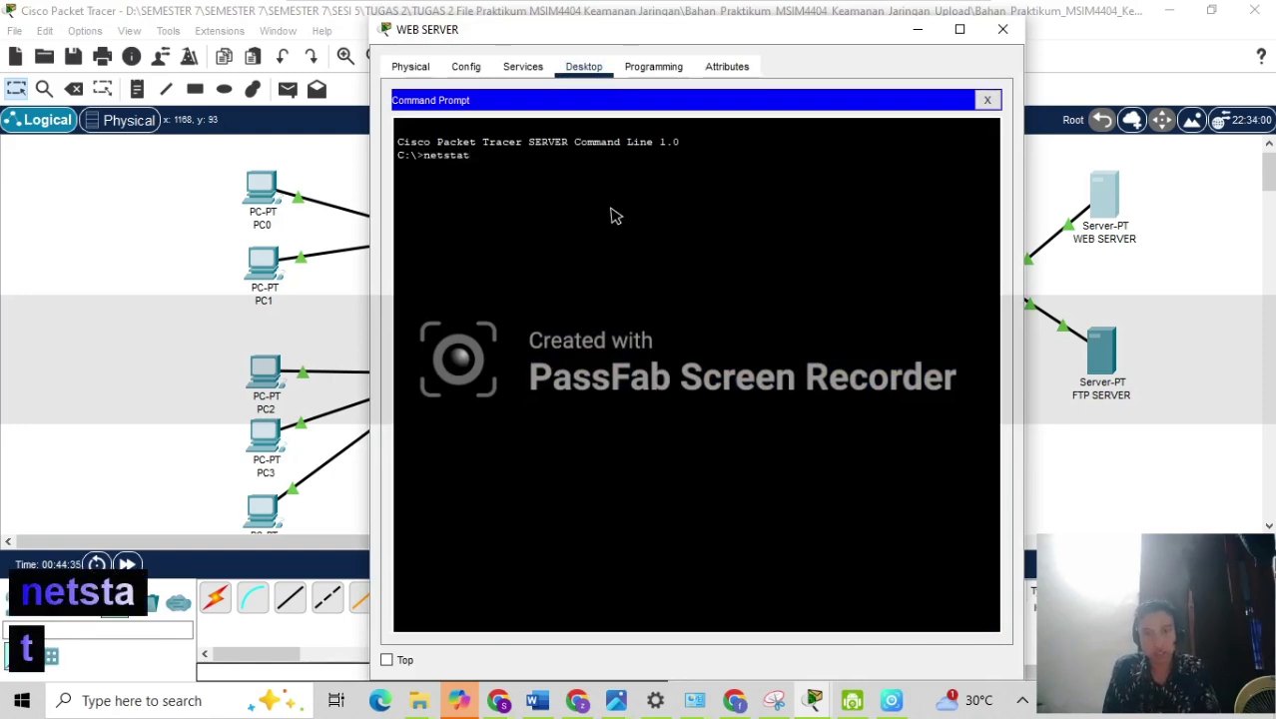
{"action": "key", "text": "Return"}
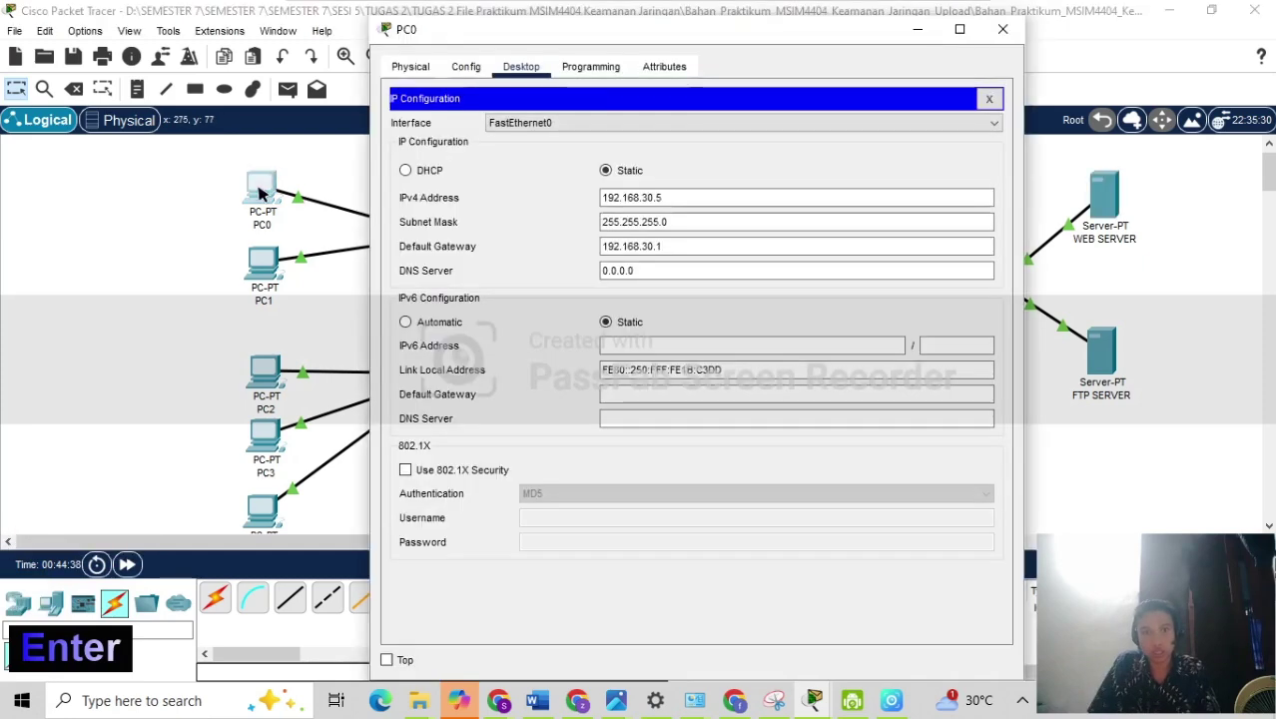
Reload 192.168.20.5 in PC0's browser, then rerun netstat on the WEB SERVER to see new connections.
{"action": "left_click", "coordinate": [988, 99]}
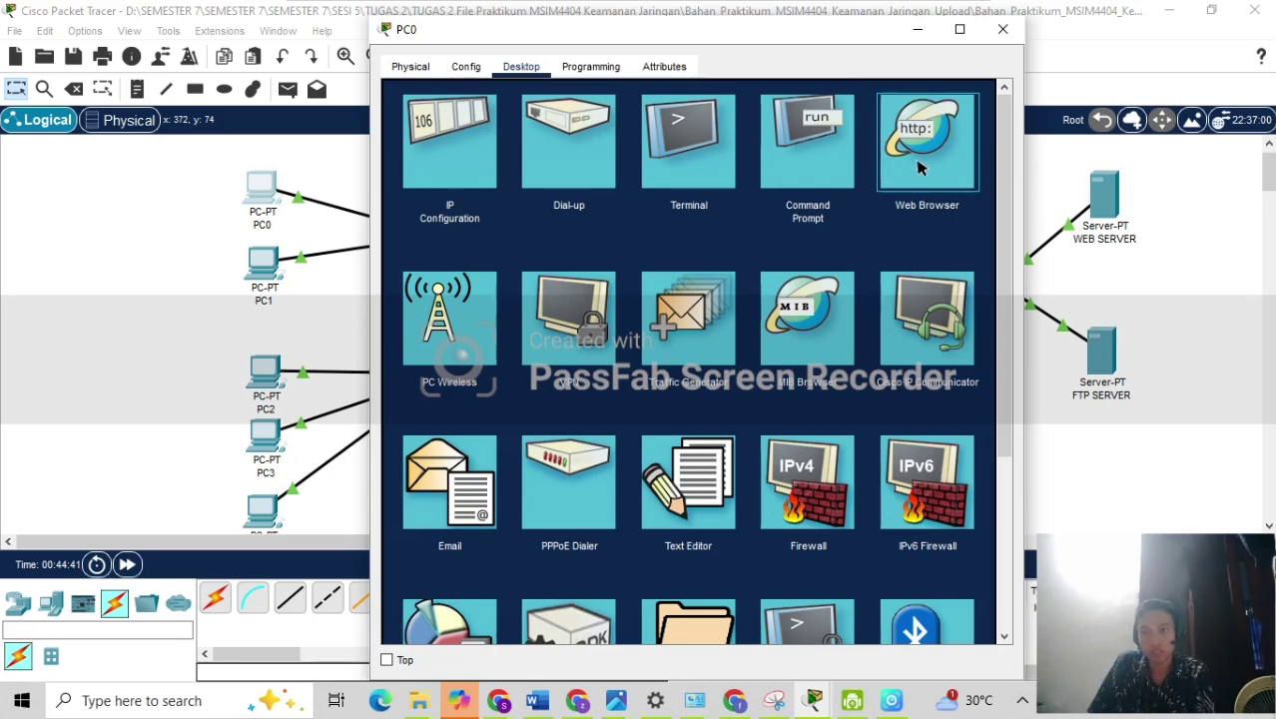
{"action": "left_click", "coordinate": [948, 176]}
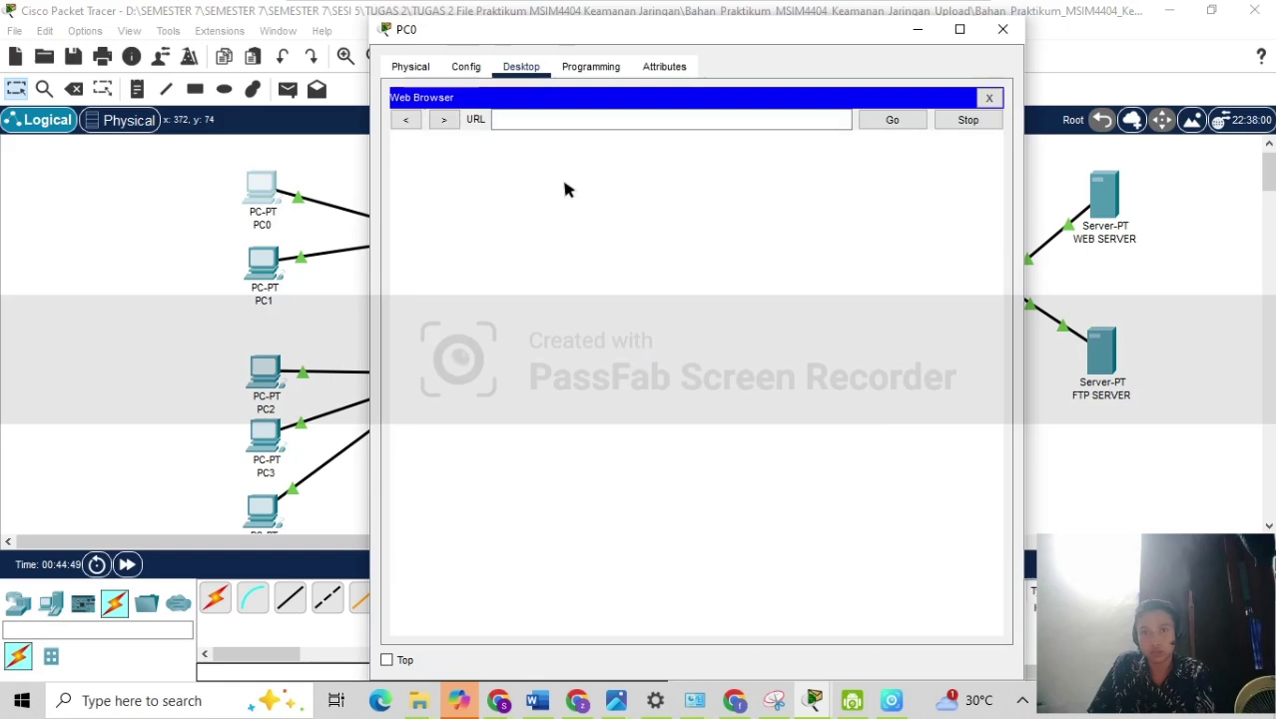
{"action": "left_click", "coordinate": [589, 120]}
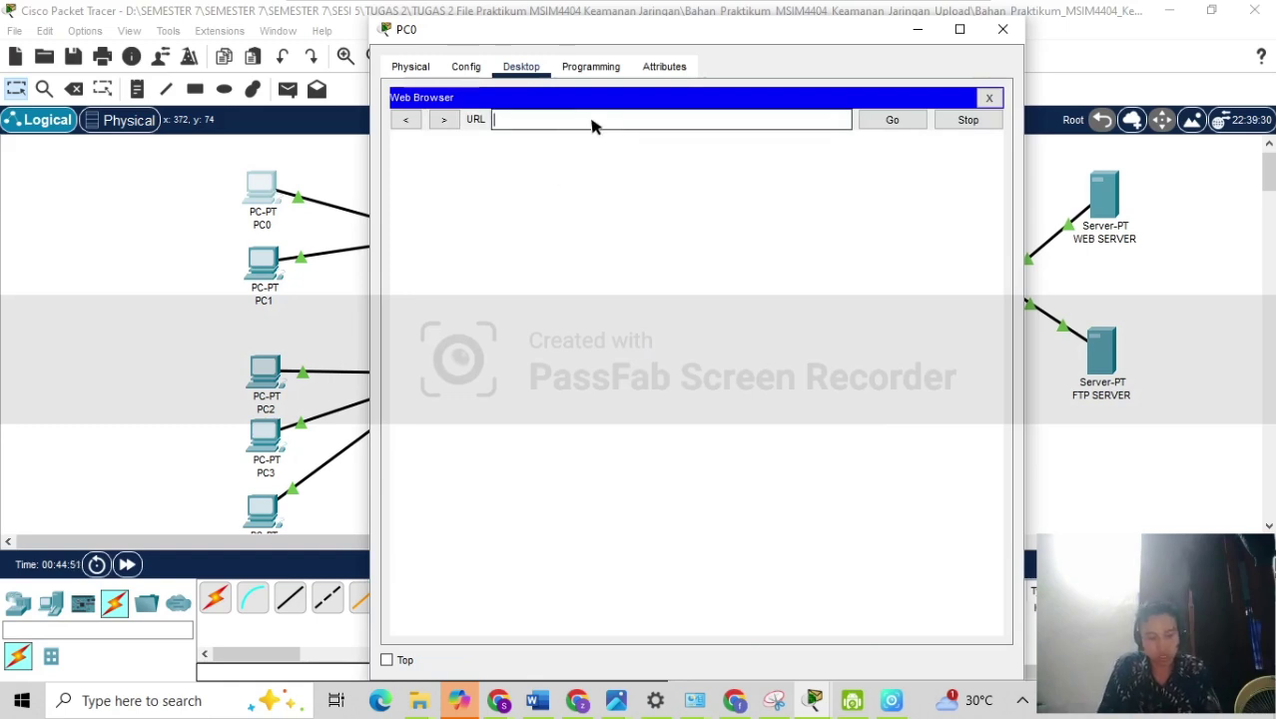
{"action": "type", "text": "192.168.20.5"}
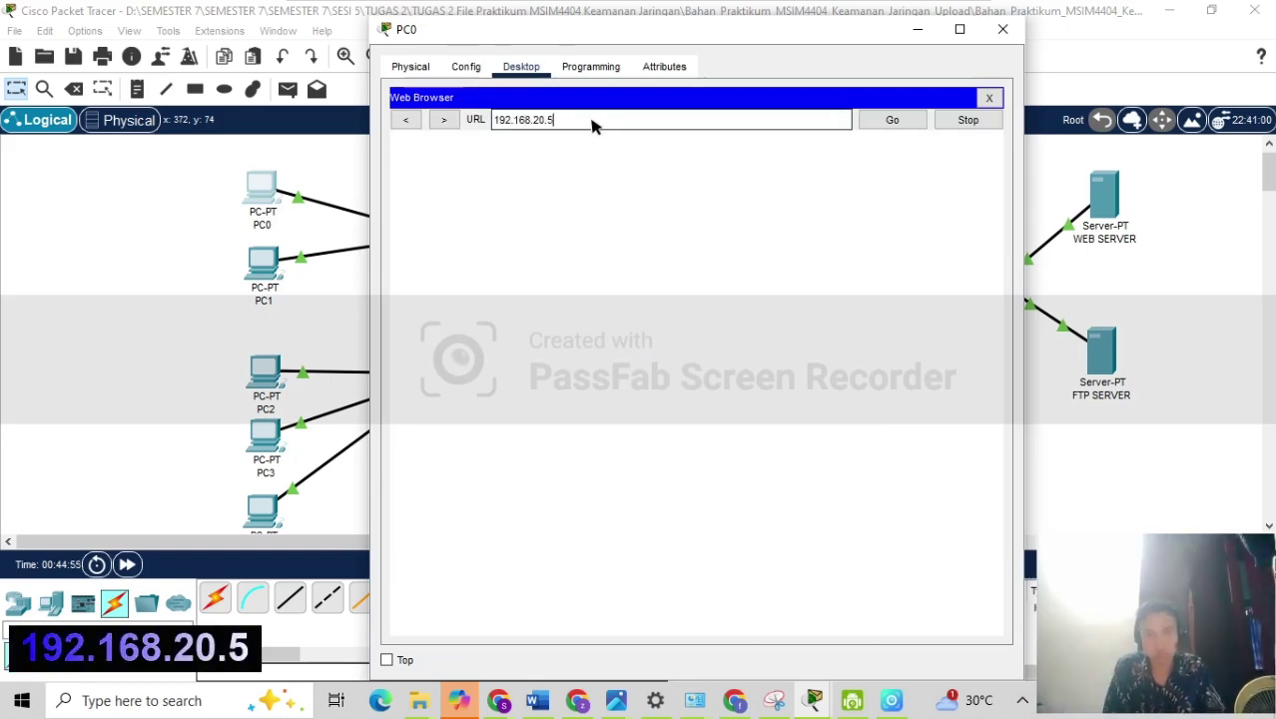
{"action": "key", "text": "Return"}
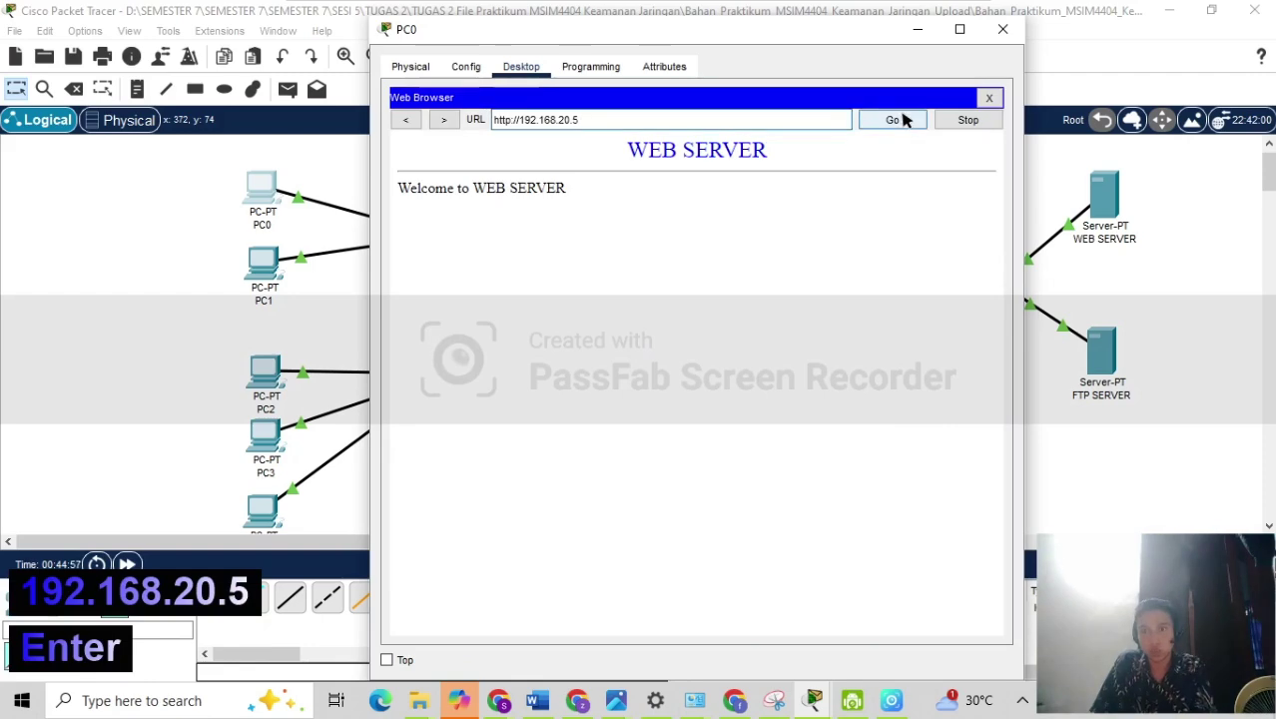
{"action": "left_click", "coordinate": [899, 120]}
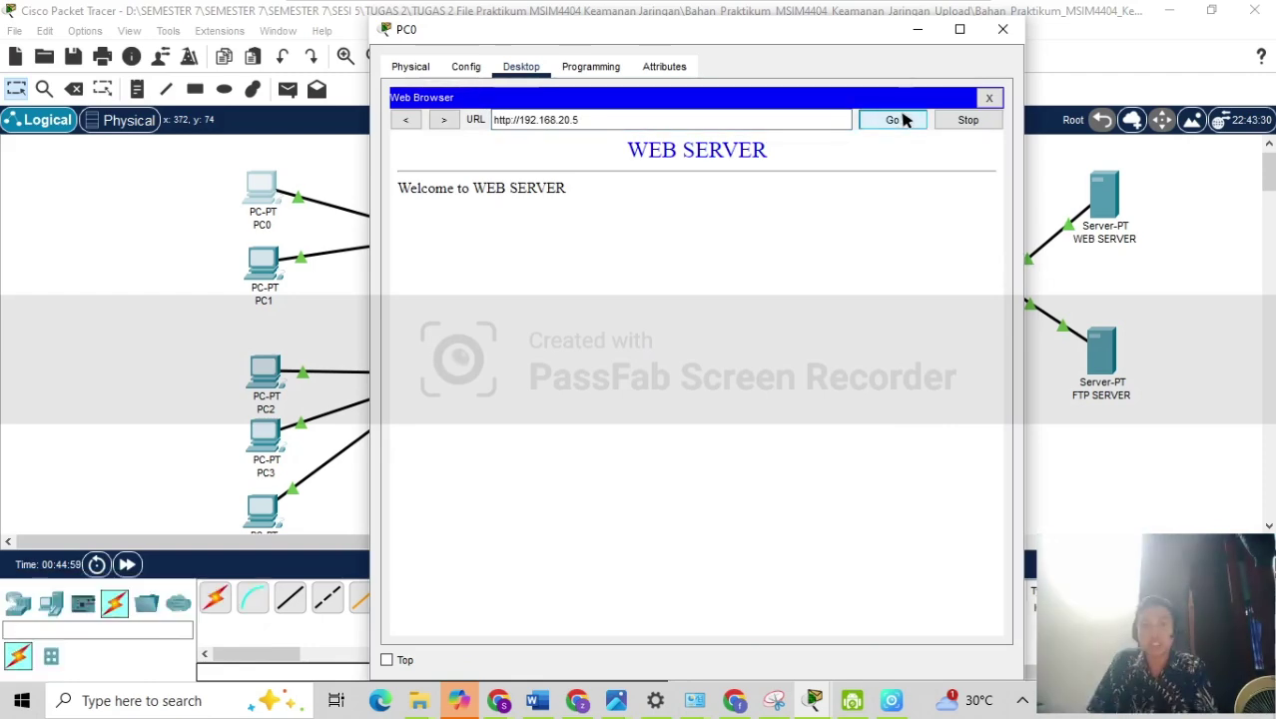
{"action": "left_click", "coordinate": [1101, 207]}
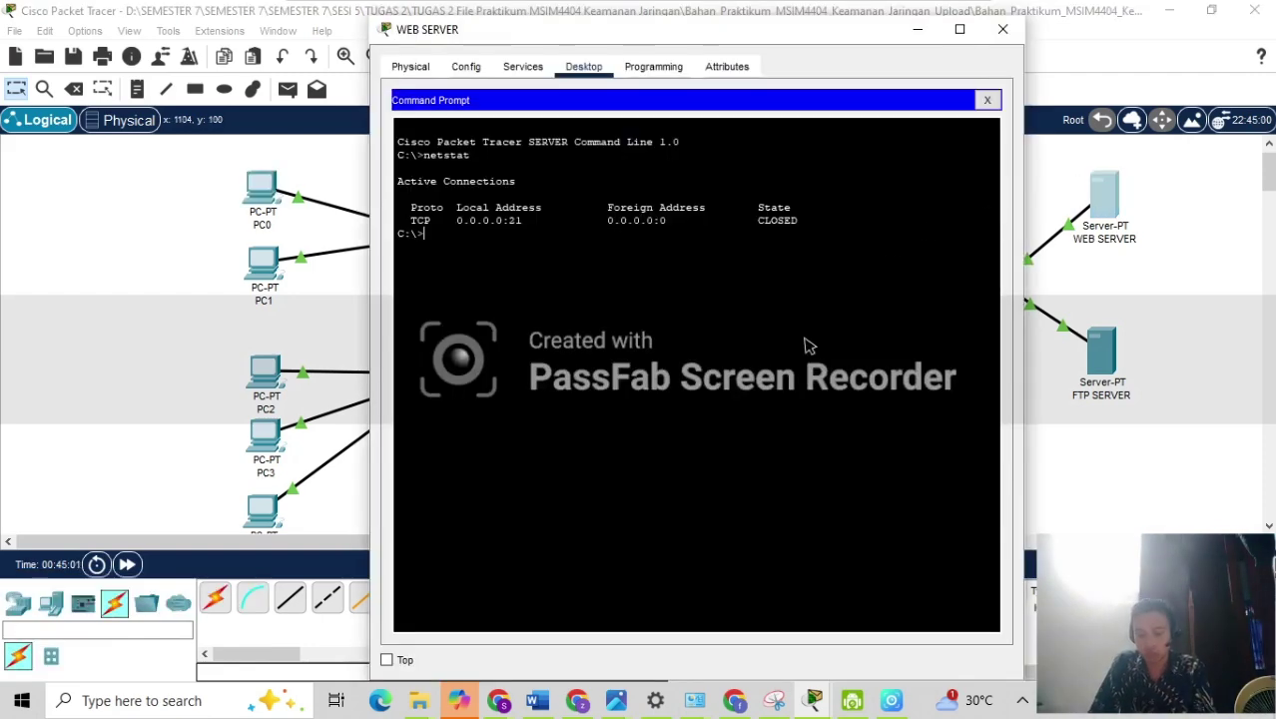
{"action": "key", "text": "Up"}
{"action": "key", "text": "Return"}
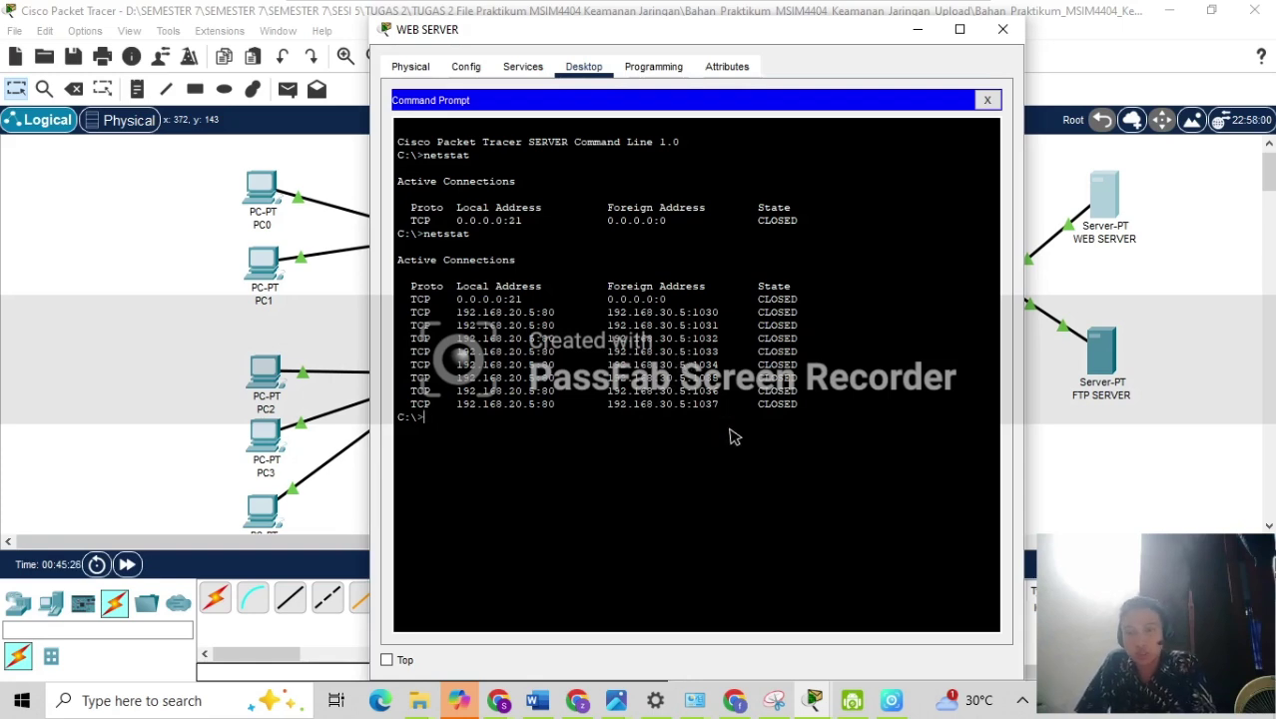
Open PC4's command prompt from its desktop applications.
{"action": "left_click", "coordinate": [1108, 449]}
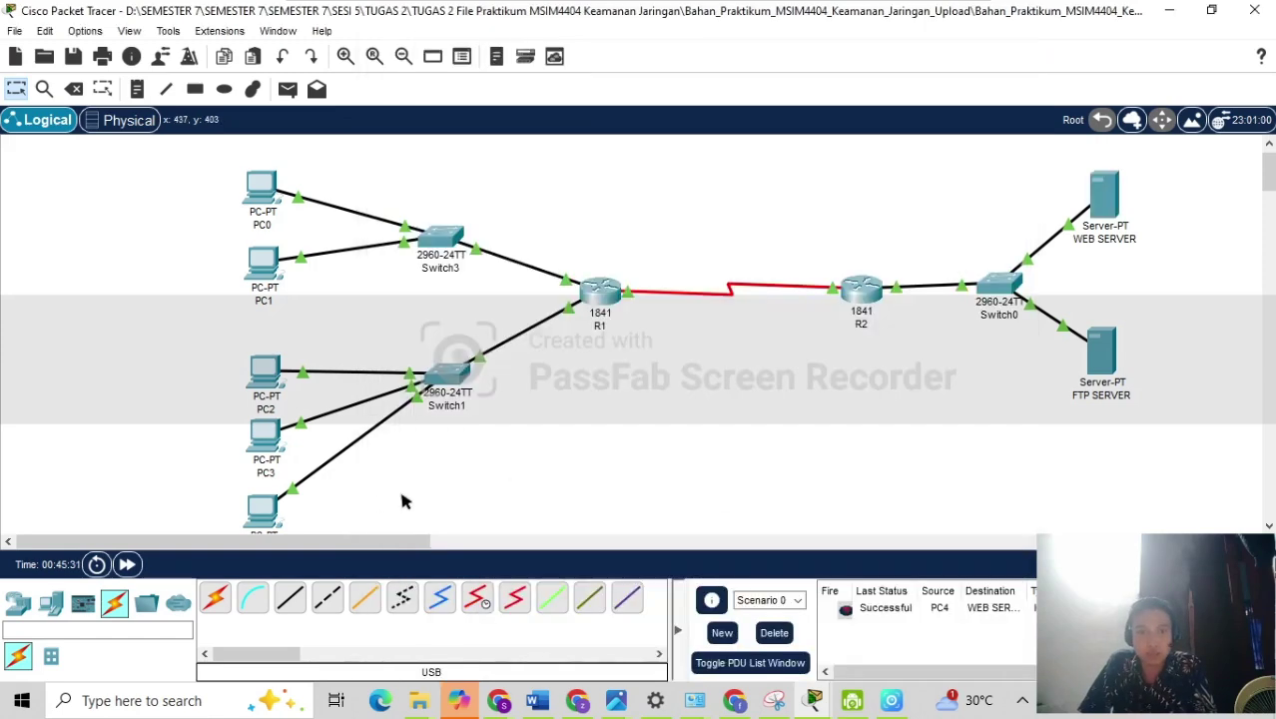
{"action": "left_click", "coordinate": [262, 513]}
{"action": "left_click", "coordinate": [527, 67]}
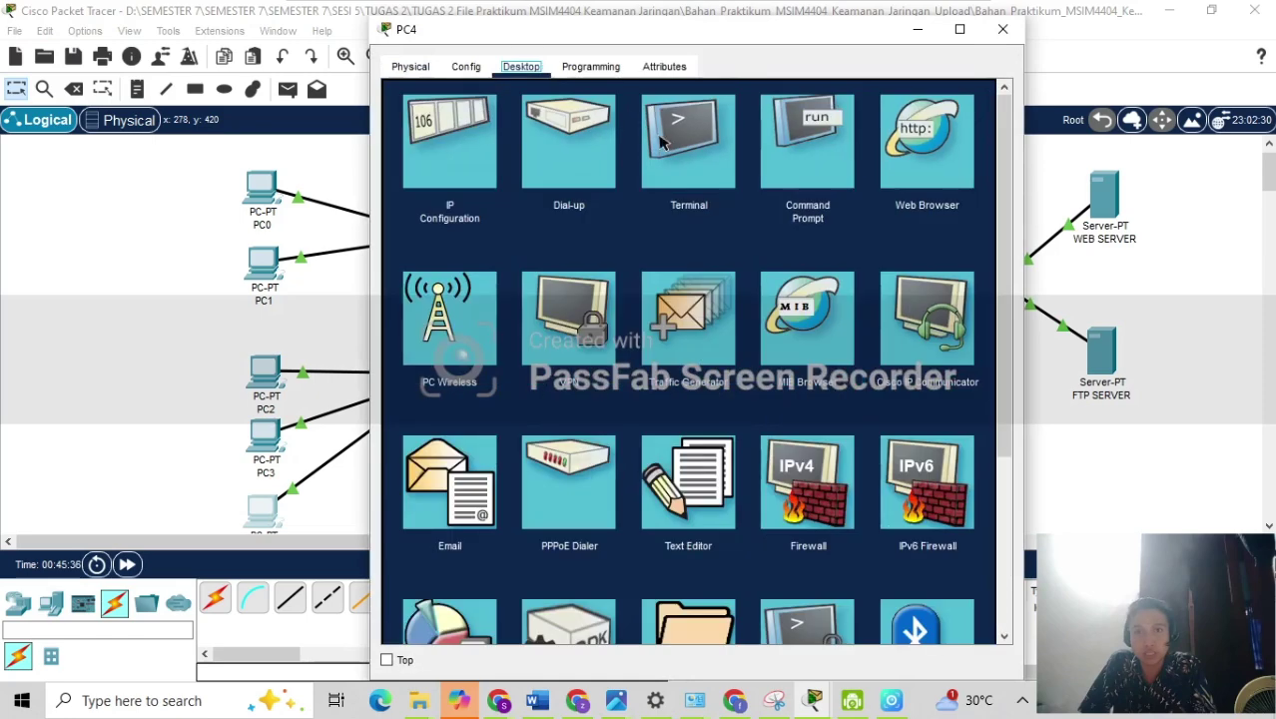
{"action": "left_click", "coordinate": [808, 140]}
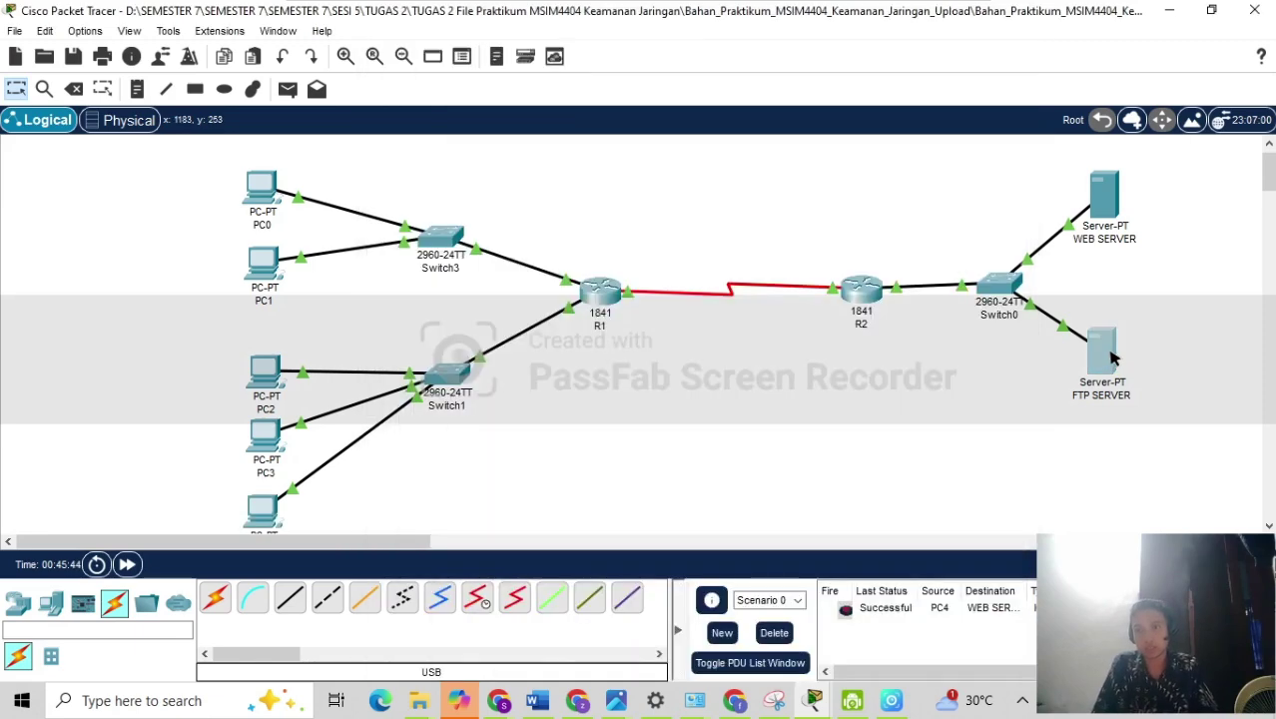
Confirm the FTP server's IP is 192.168.20.10, then return to PC4's command prompt.
{"action": "left_click", "coordinate": [1113, 360]}
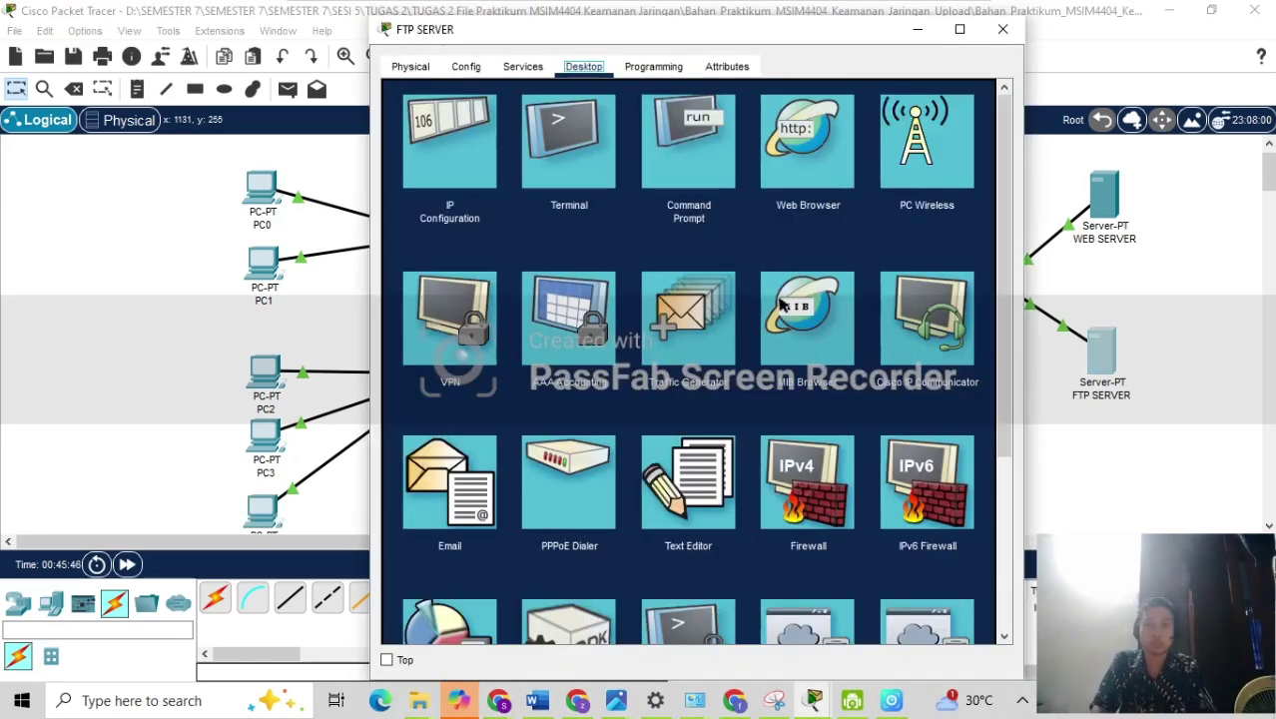
{"action": "left_click", "coordinate": [442, 175]}
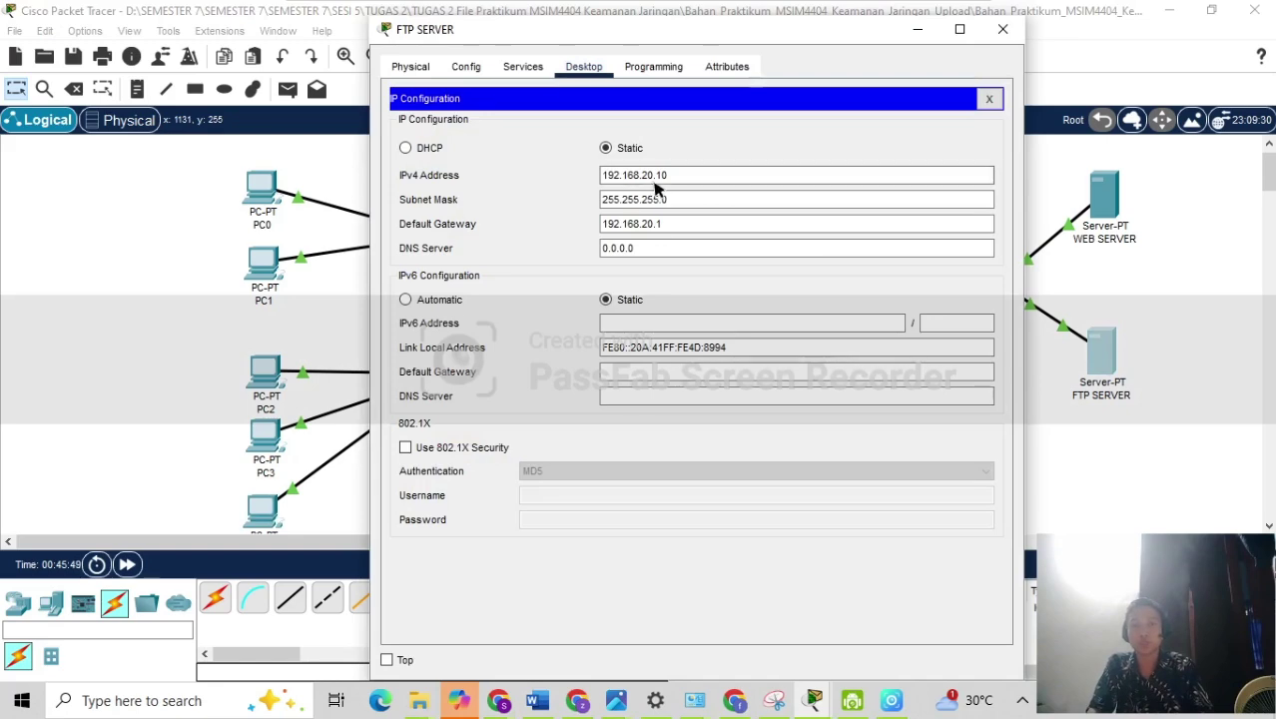
{"action": "left_click", "coordinate": [275, 509]}
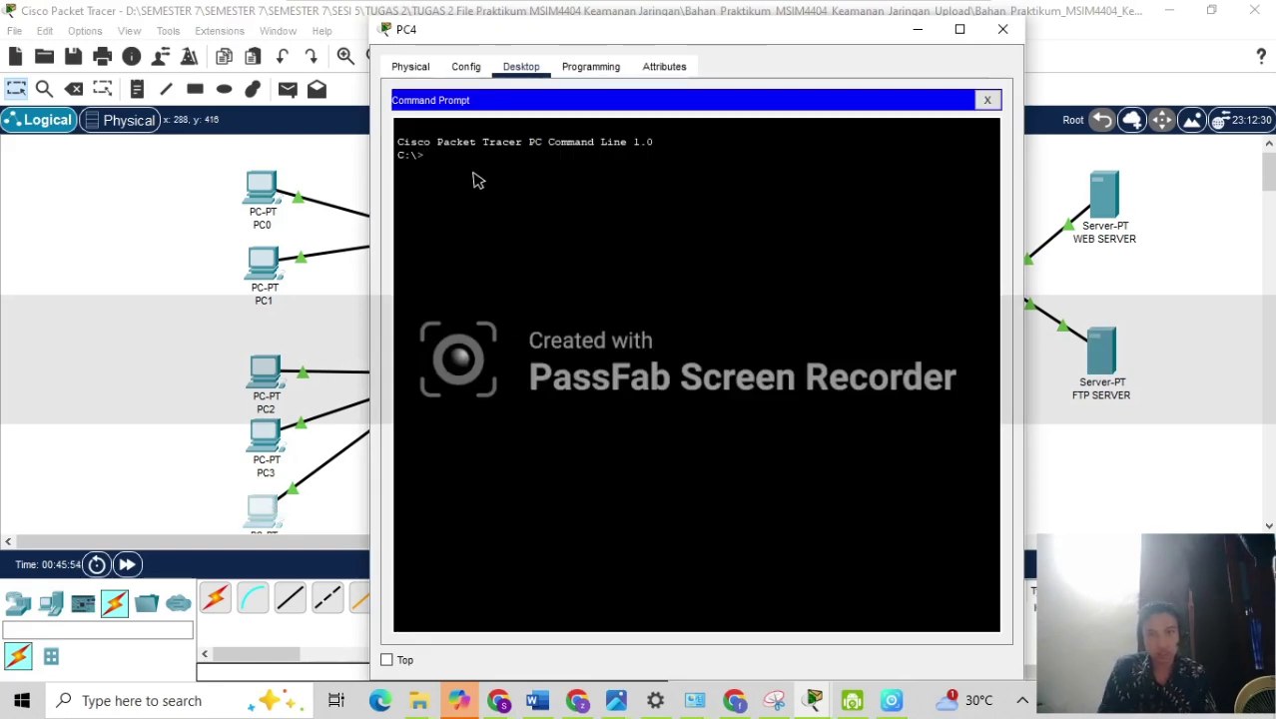
Run ftp 192.168.20.10 from PC4; the misspelled username is rejected.
{"action": "type", "text": "f"}
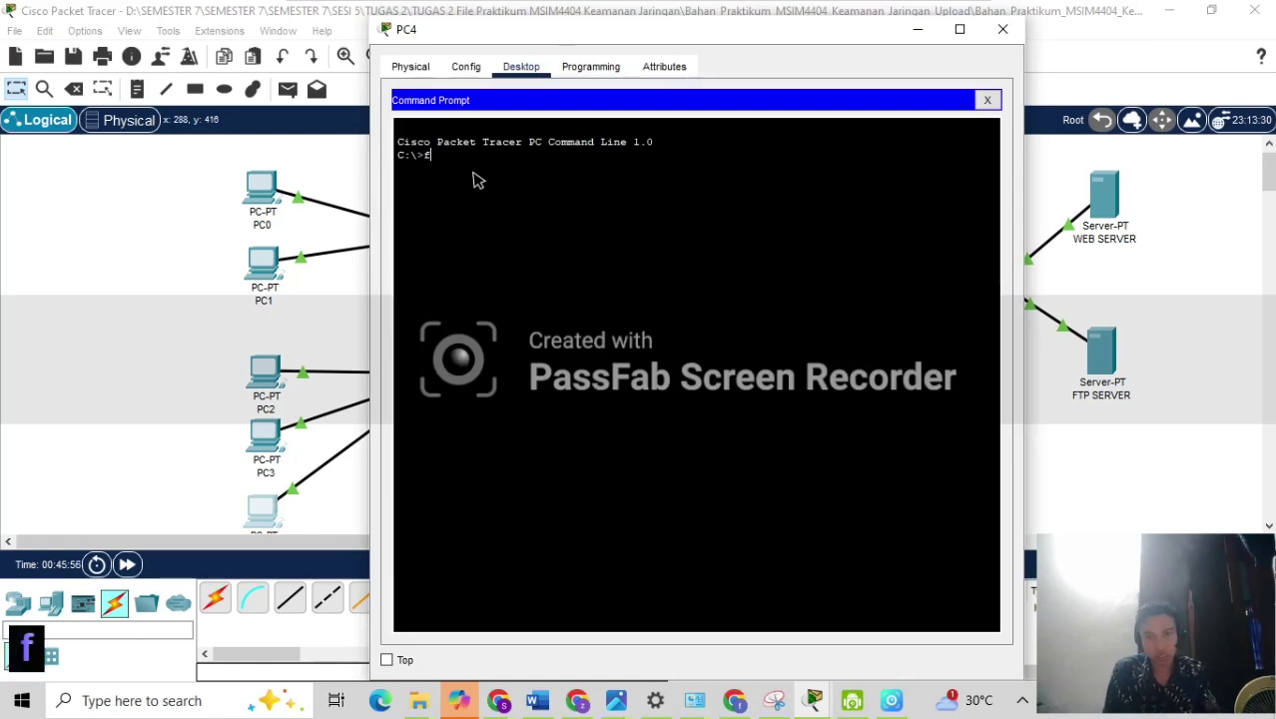
{"action": "type", "text": "tp "}
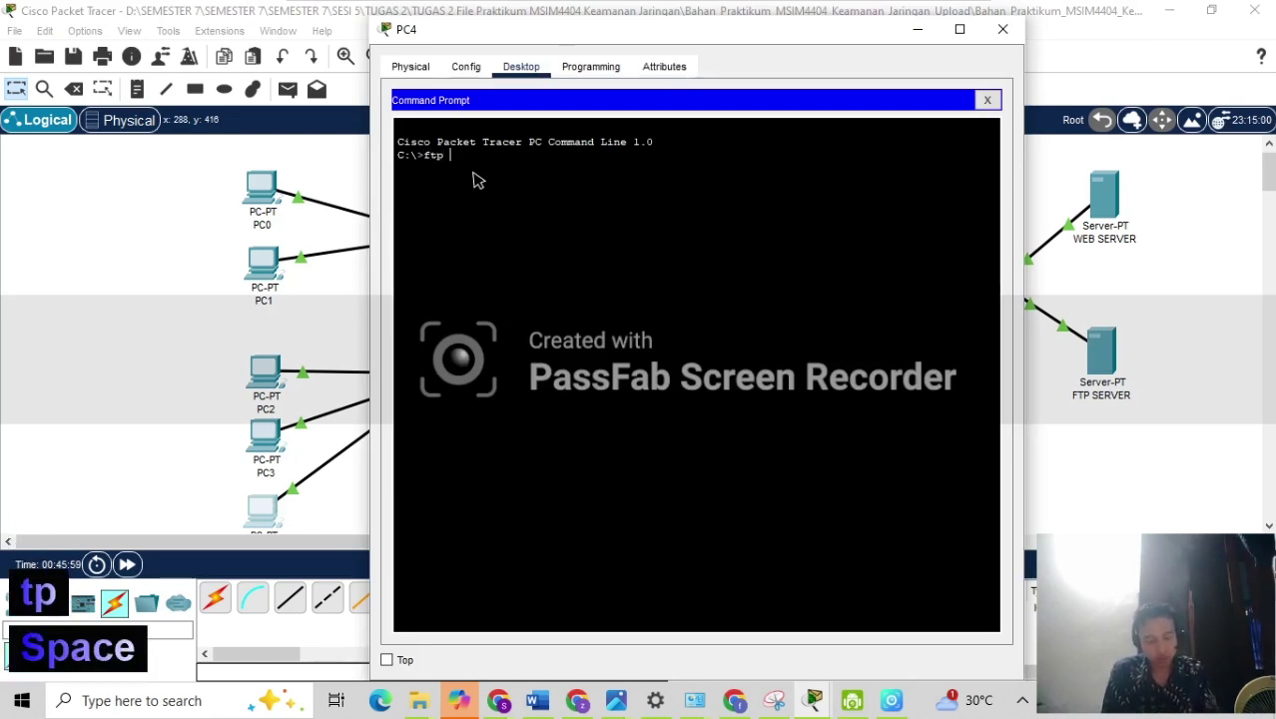
{"action": "type", "text": "192"}
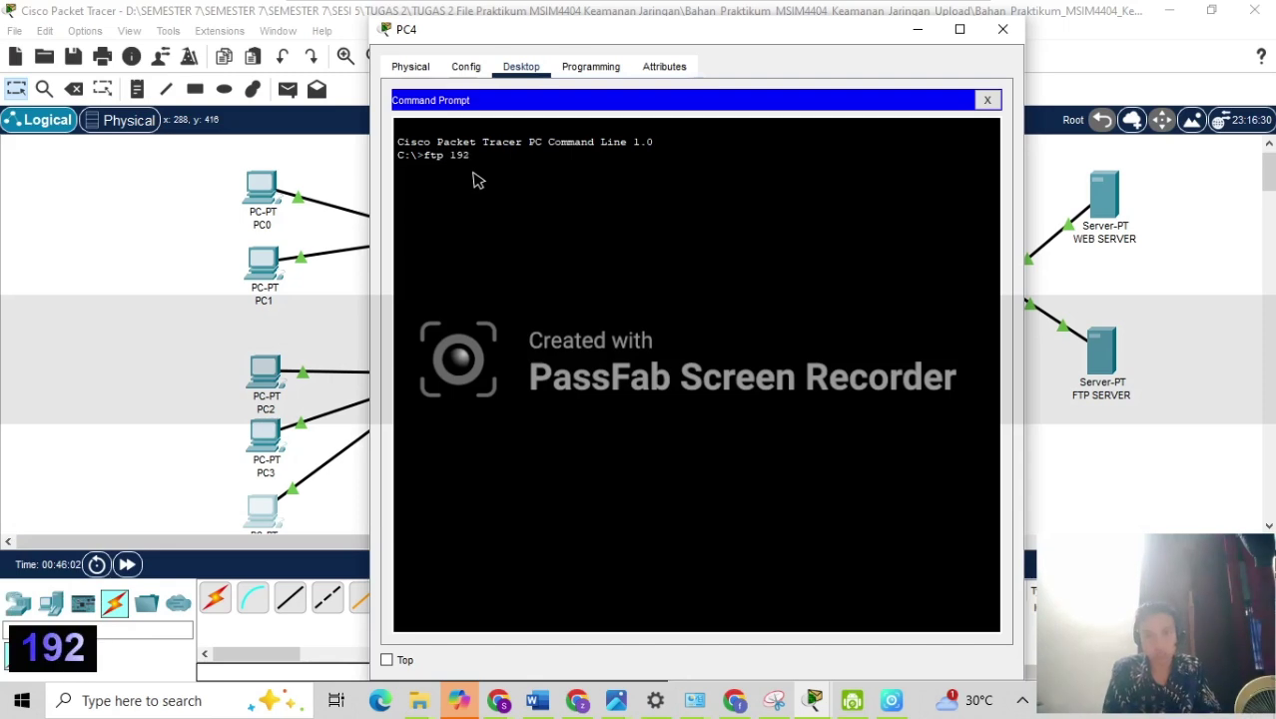
{"action": "type", "text": ".168"}
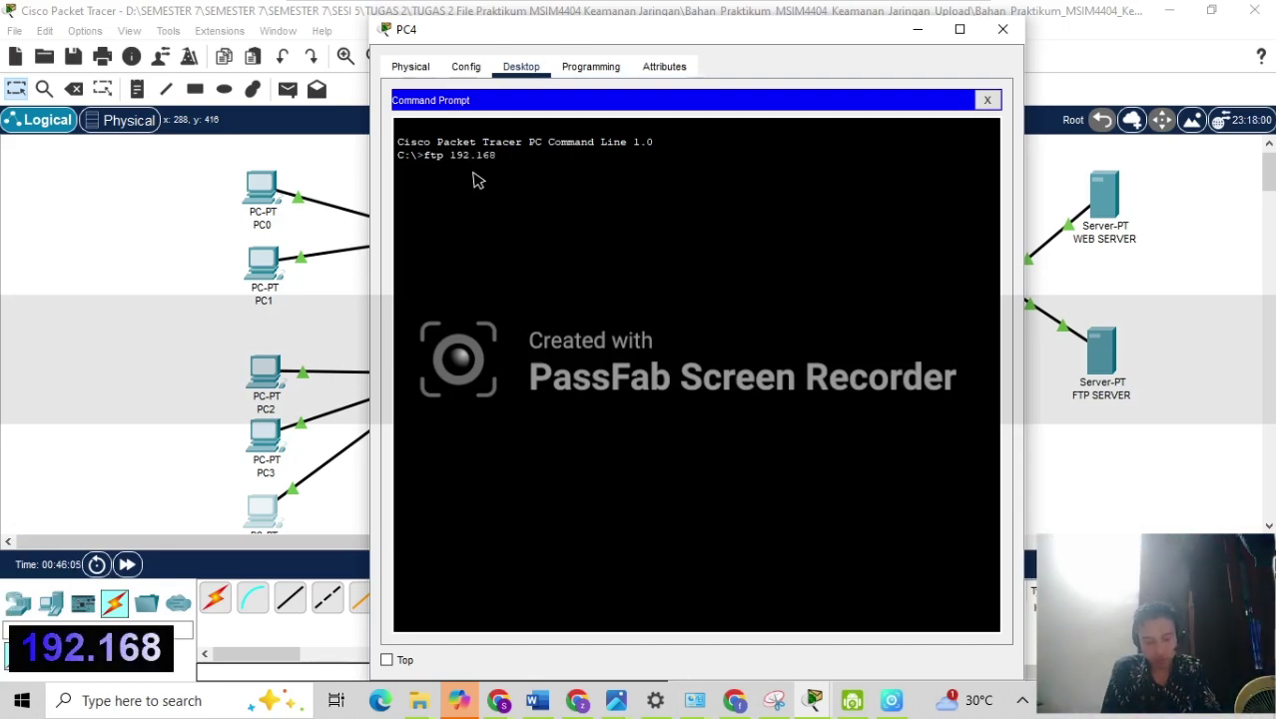
{"action": "type", "text": ".20"}
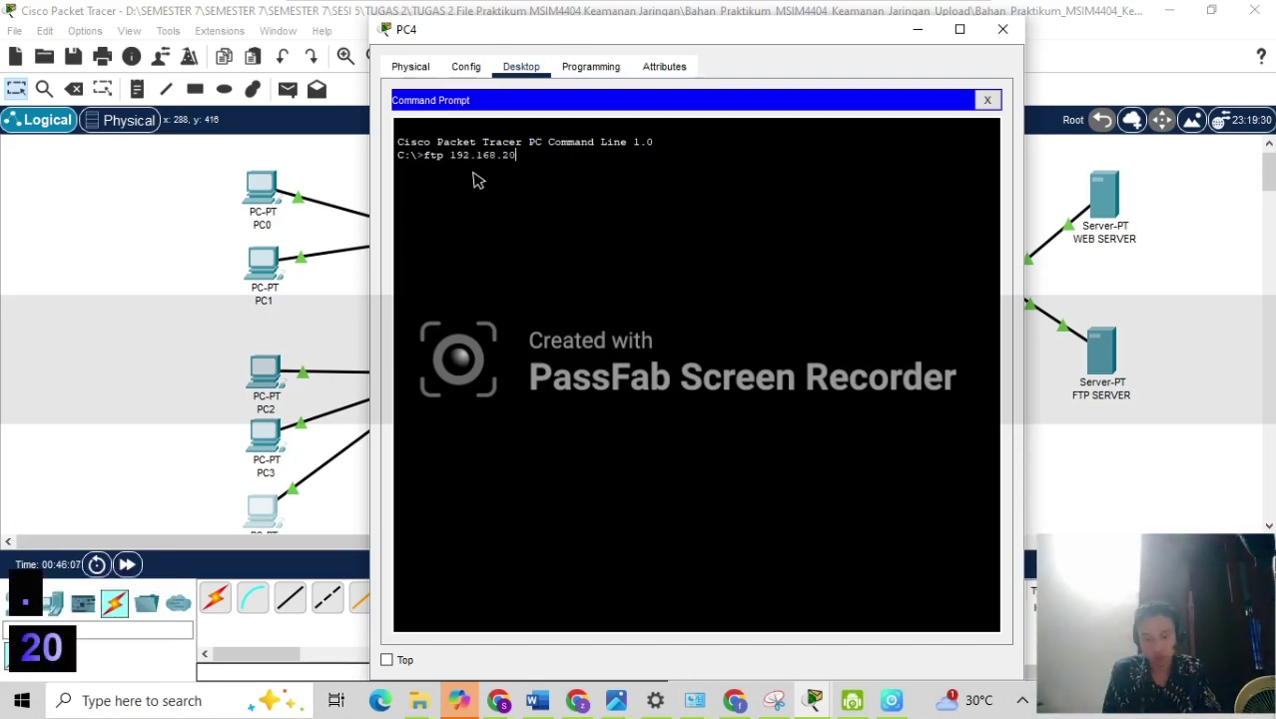
{"action": "type", "text": ".10"}
{"action": "key", "text": "Return"}
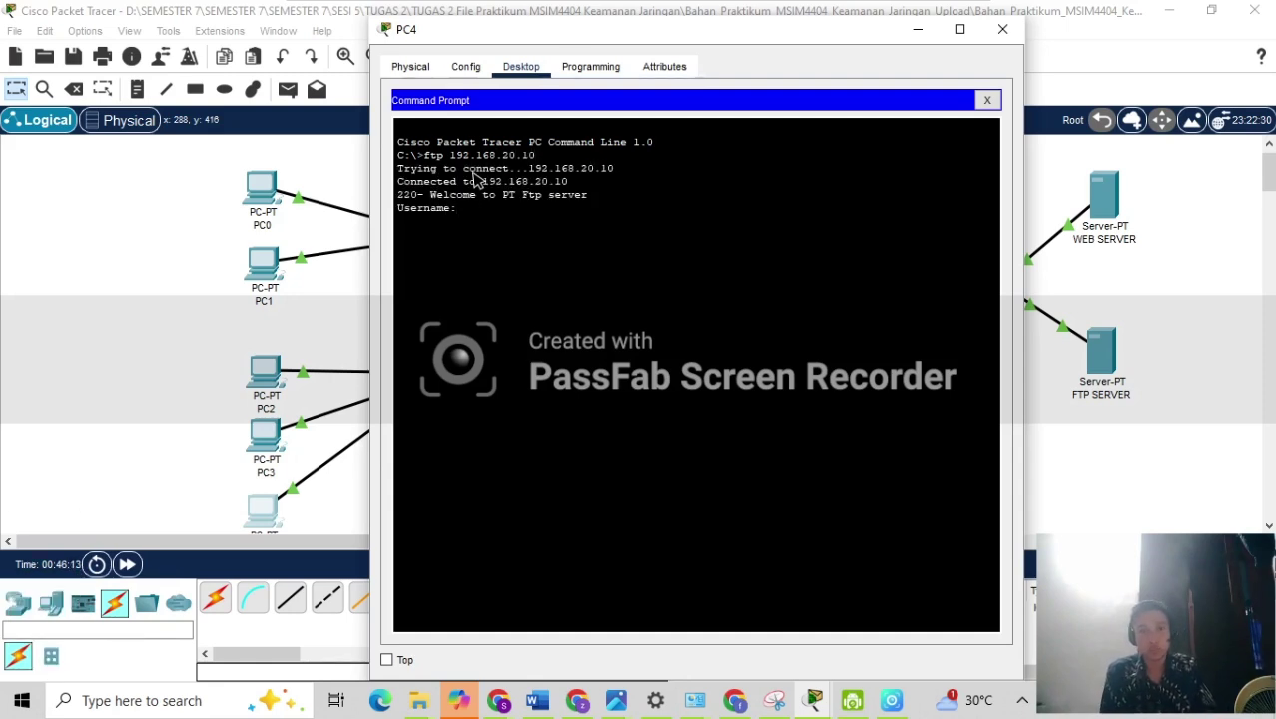
{"action": "type", "text": "cis"}
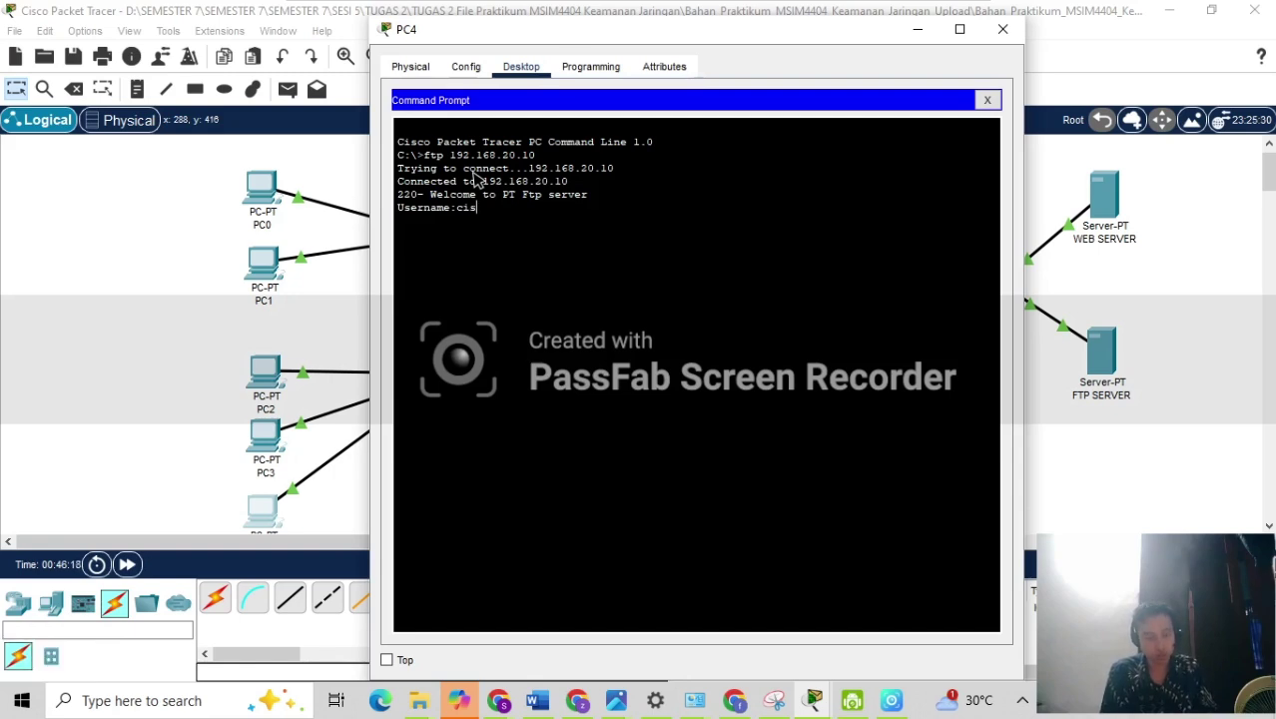
{"action": "type", "text": "so"}
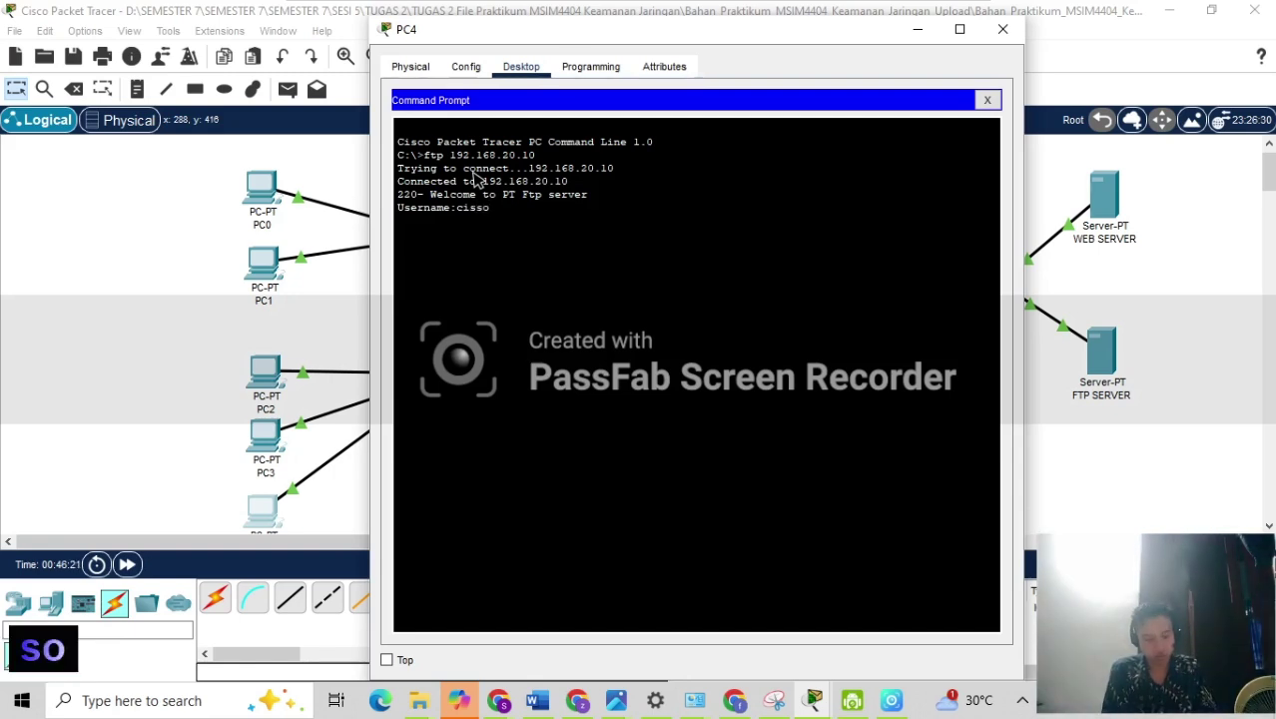
{"action": "key", "text": "Return"}
{"action": "key", "text": "Return"}
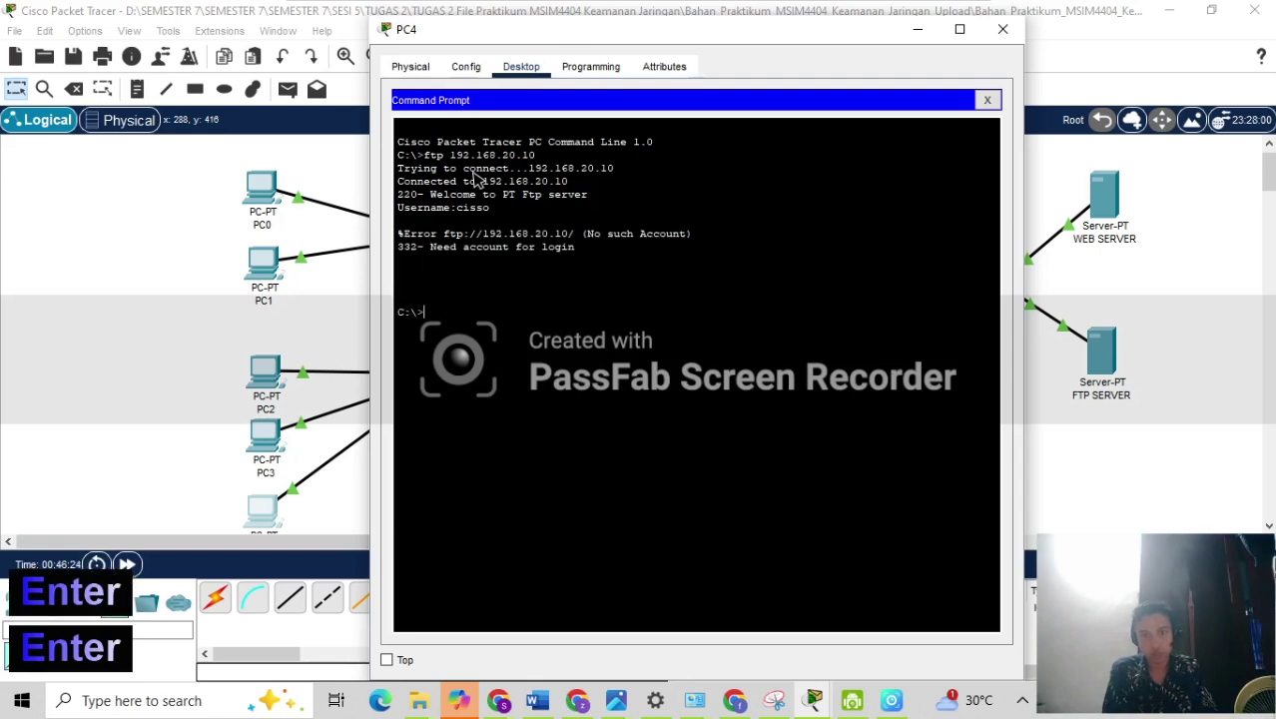
{"action": "key", "text": "Up"}
{"action": "key", "text": "Return"}
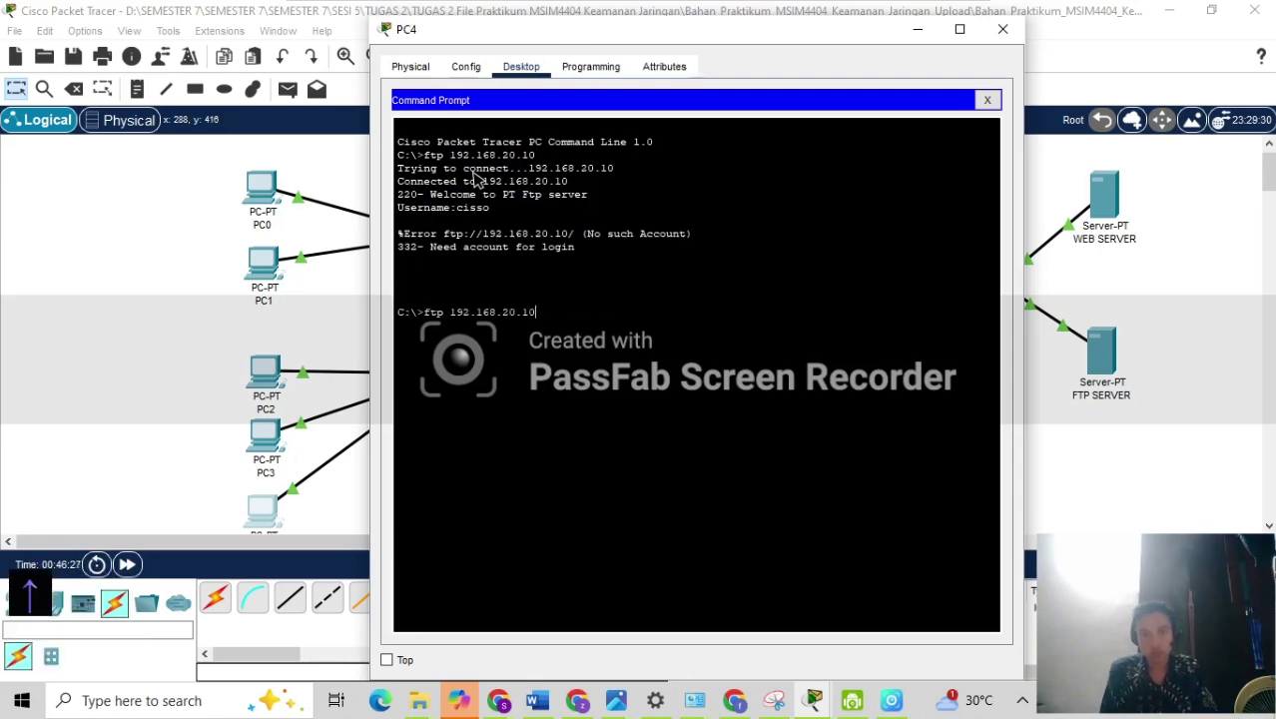
Log in to the FTP server with the correct username and password until 230 Logged in appears.
{"action": "type", "text": "cisco"}
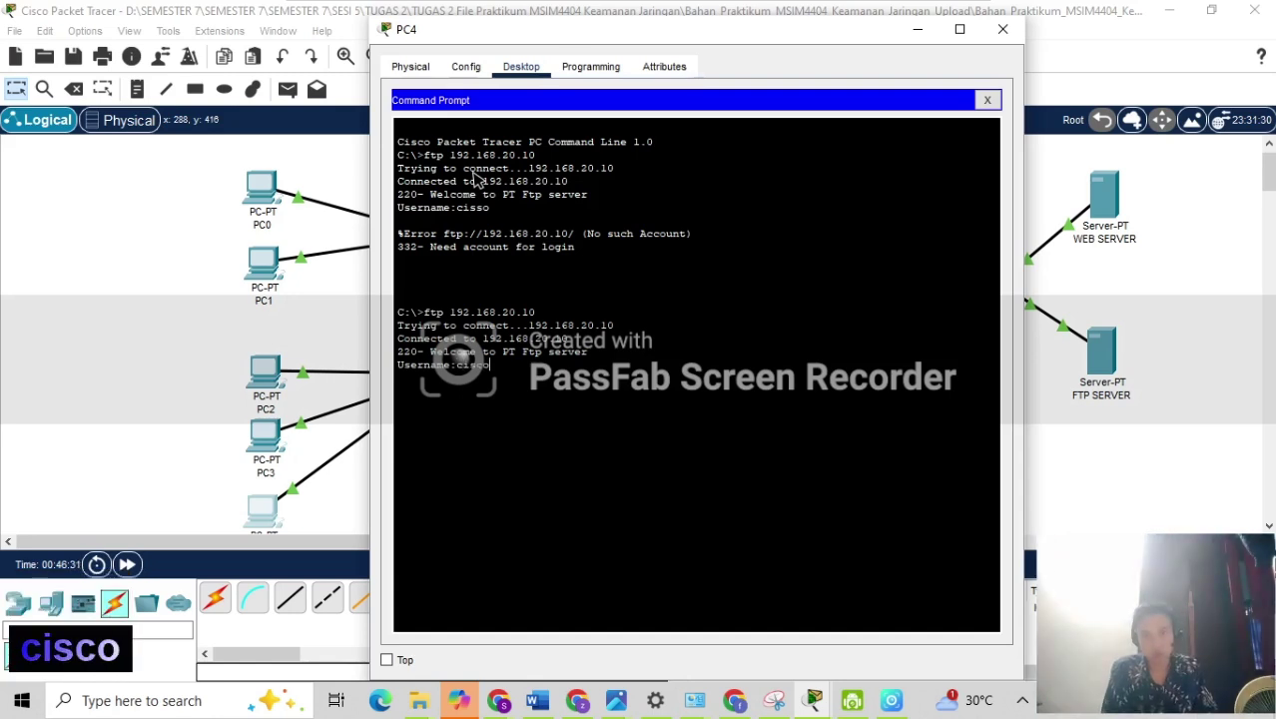
{"action": "key", "text": "Return"}
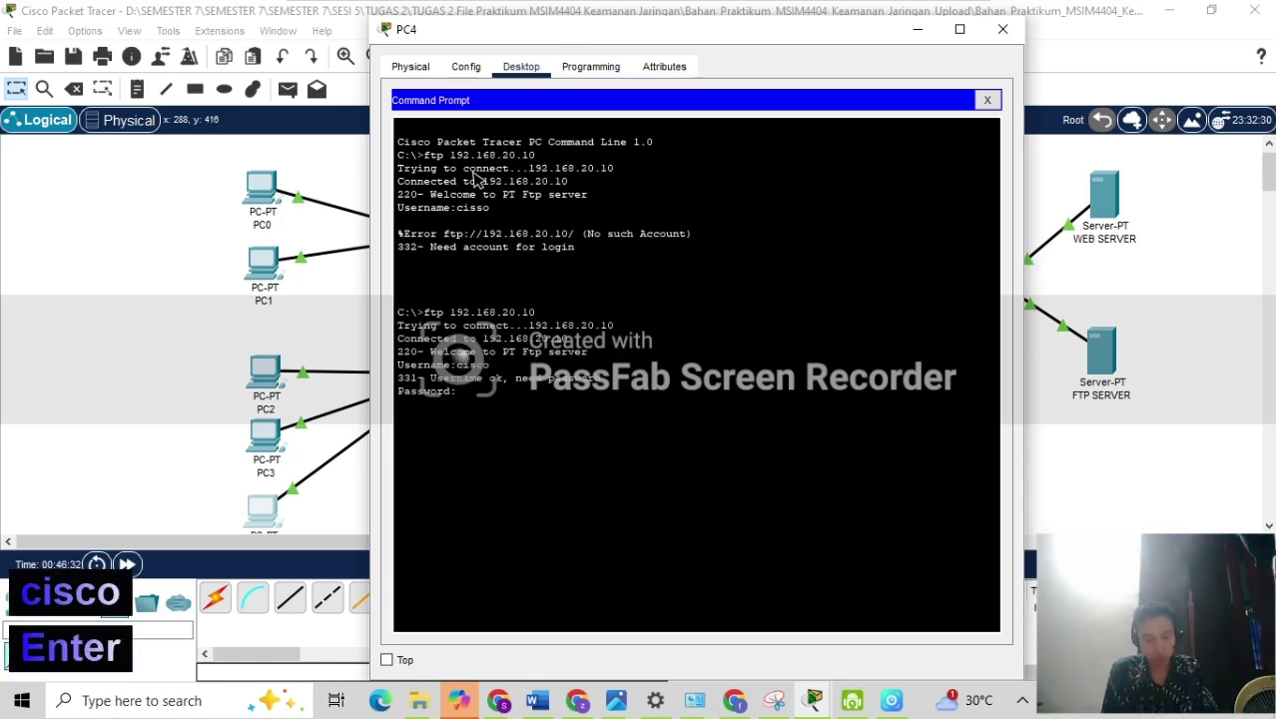
{"action": "type", "text": "cisco"}
{"action": "key", "text": "Return"}
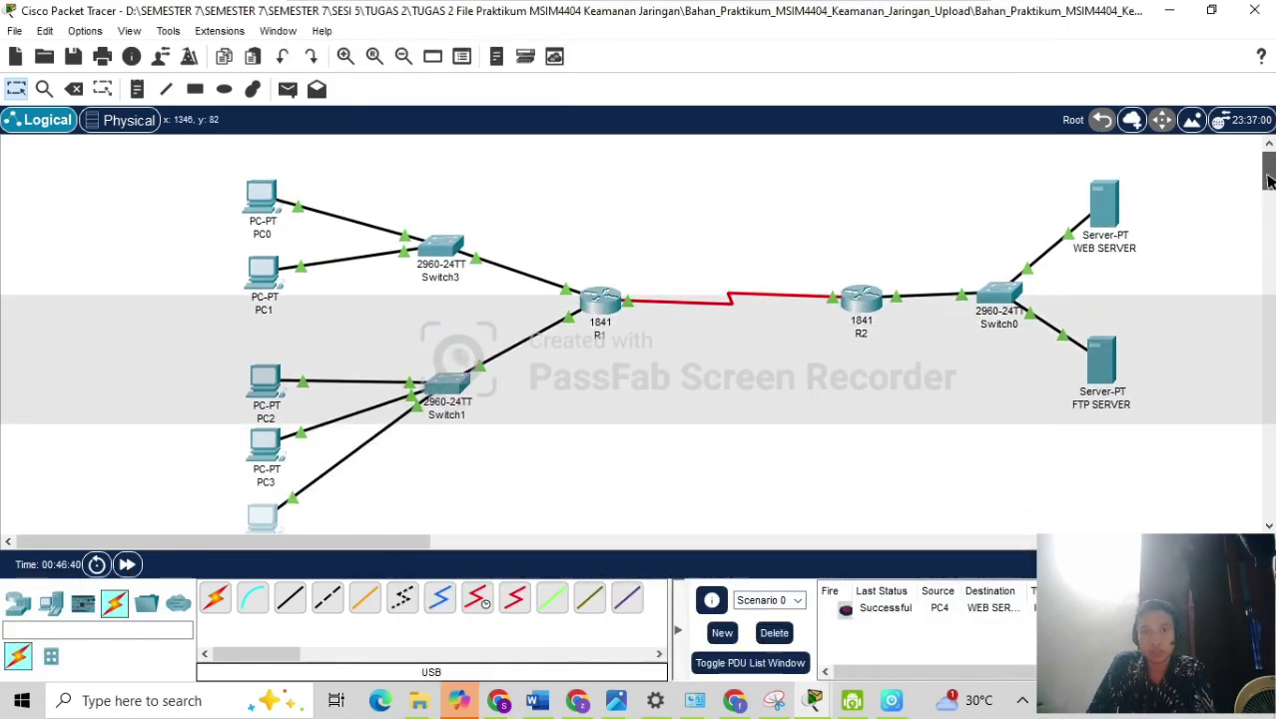
{"action": "scroll", "coordinate": [1267, 179], "scroll_direction": "down", "scroll_amount": 2}
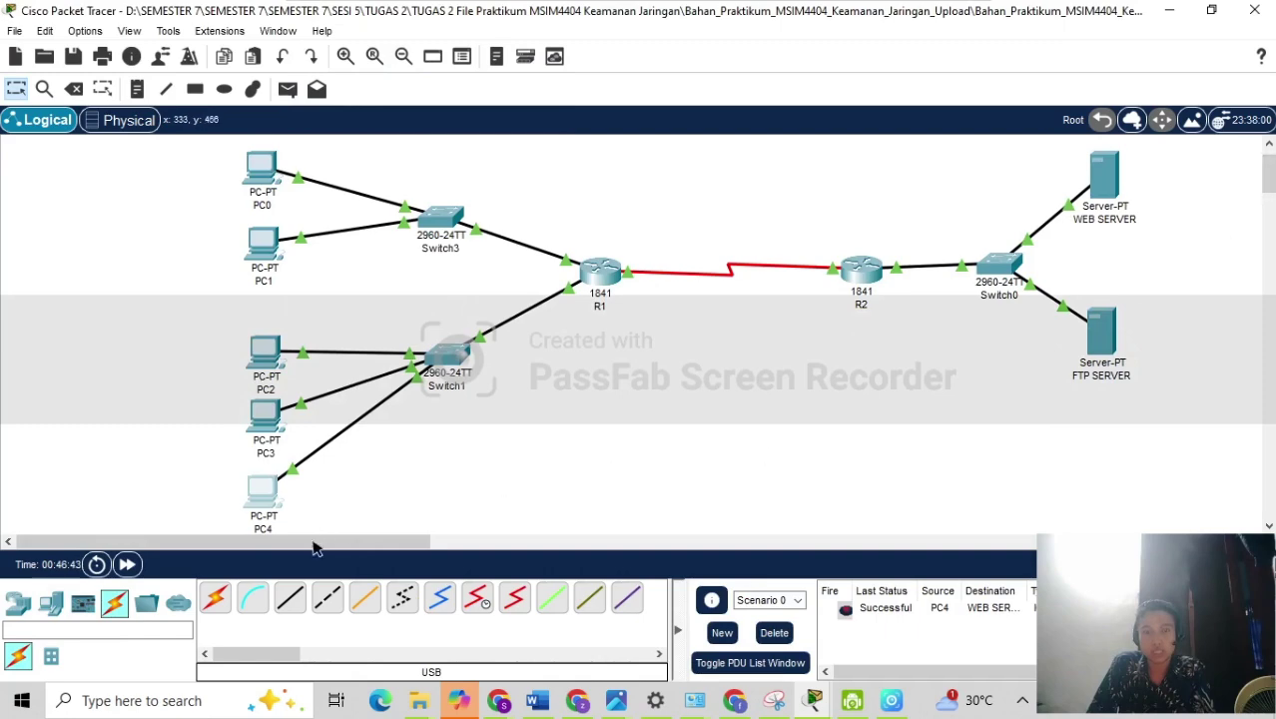
{"action": "mouse_move", "coordinate": [817, 703]}
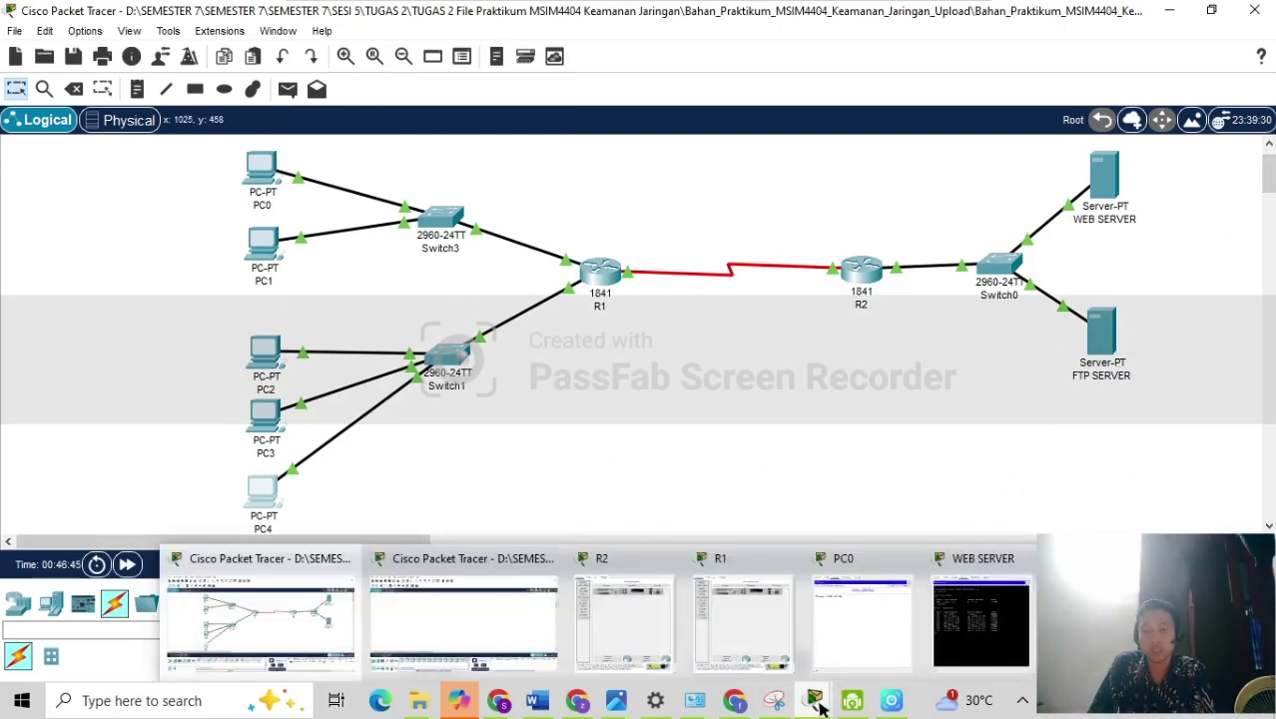
{"action": "left_click", "coordinate": [861, 619]}
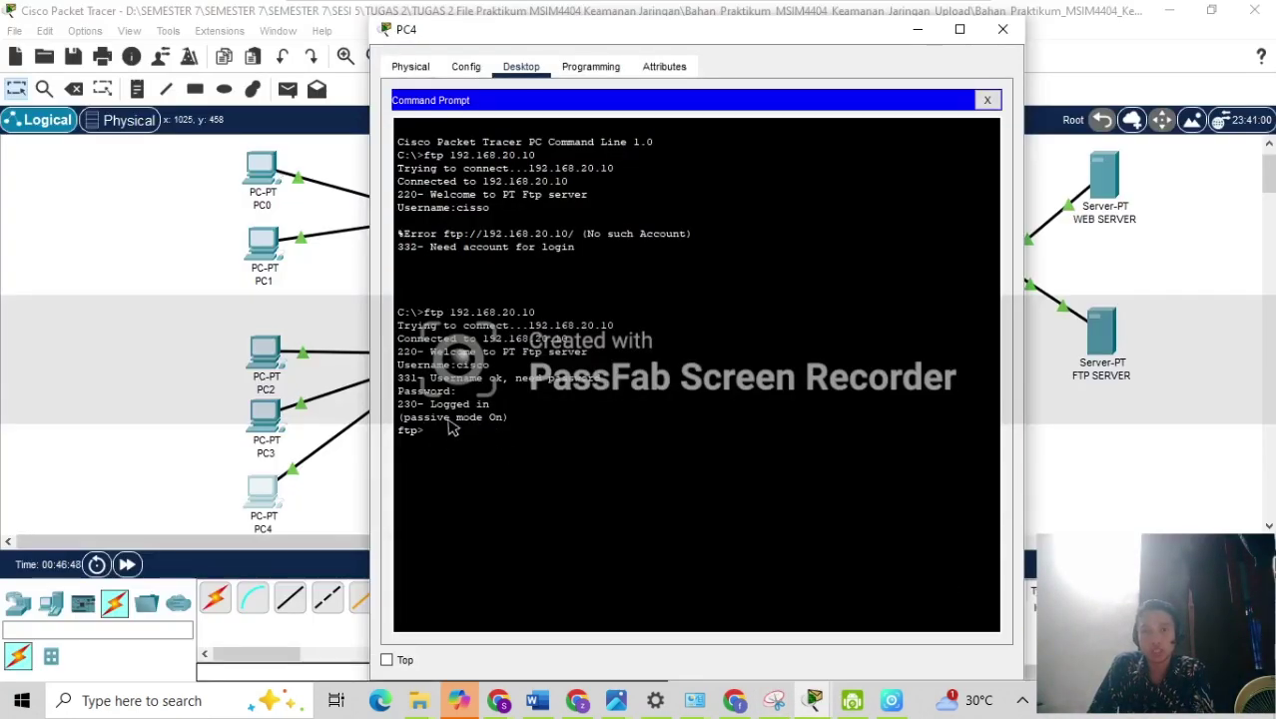
Run netstat on the FTP SERVER to see the established connection from 192.168.10.7, then minimize its window.
{"action": "left_click", "coordinate": [1100, 333]}
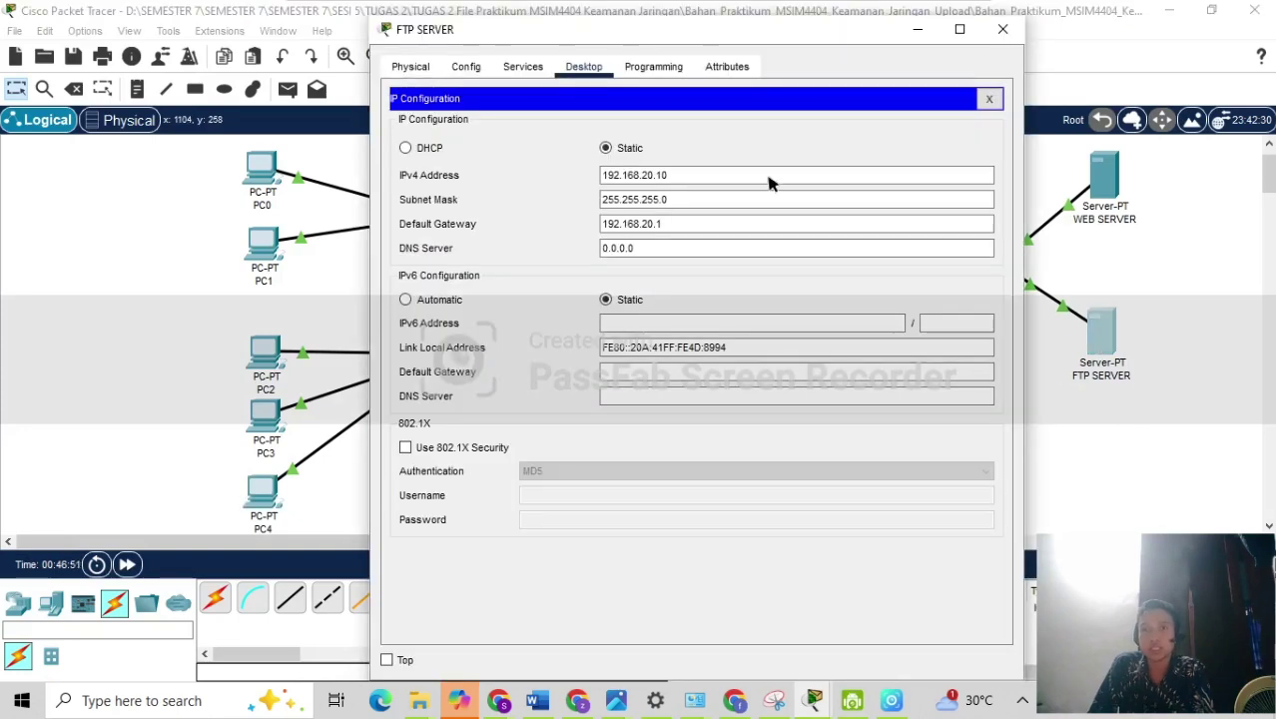
{"action": "left_click", "coordinate": [988, 102]}
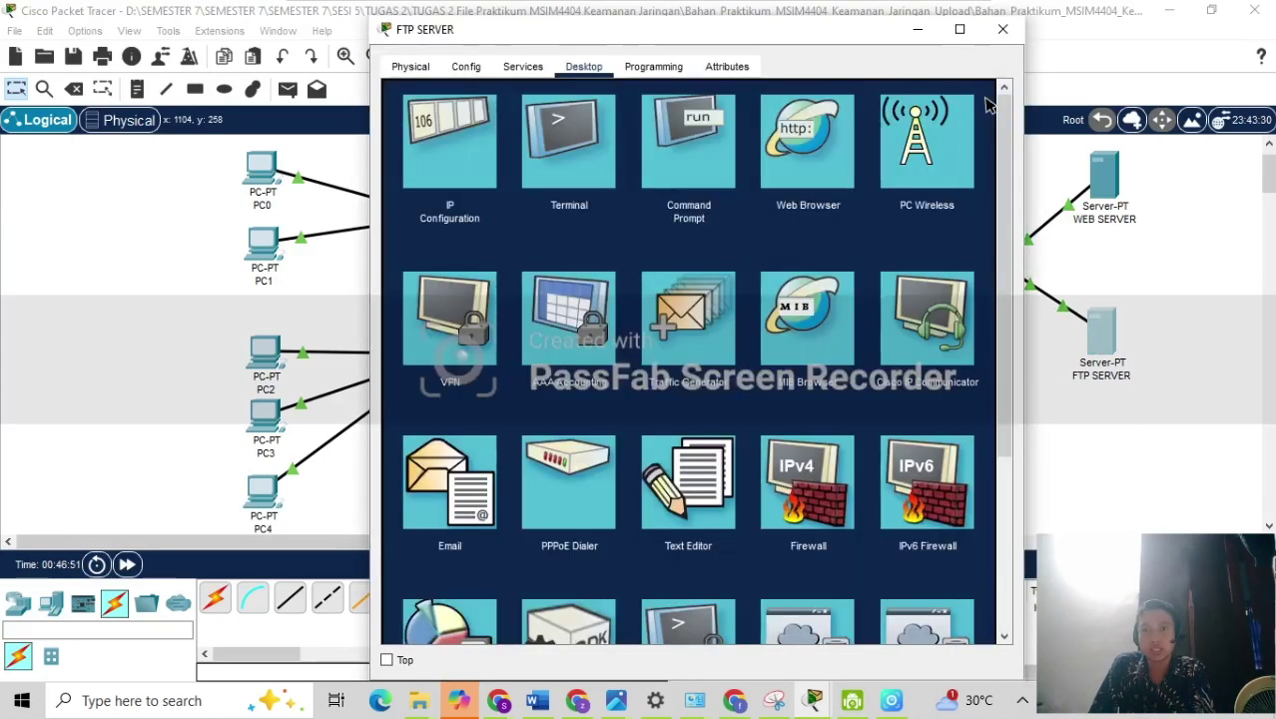
{"action": "left_click", "coordinate": [711, 158]}
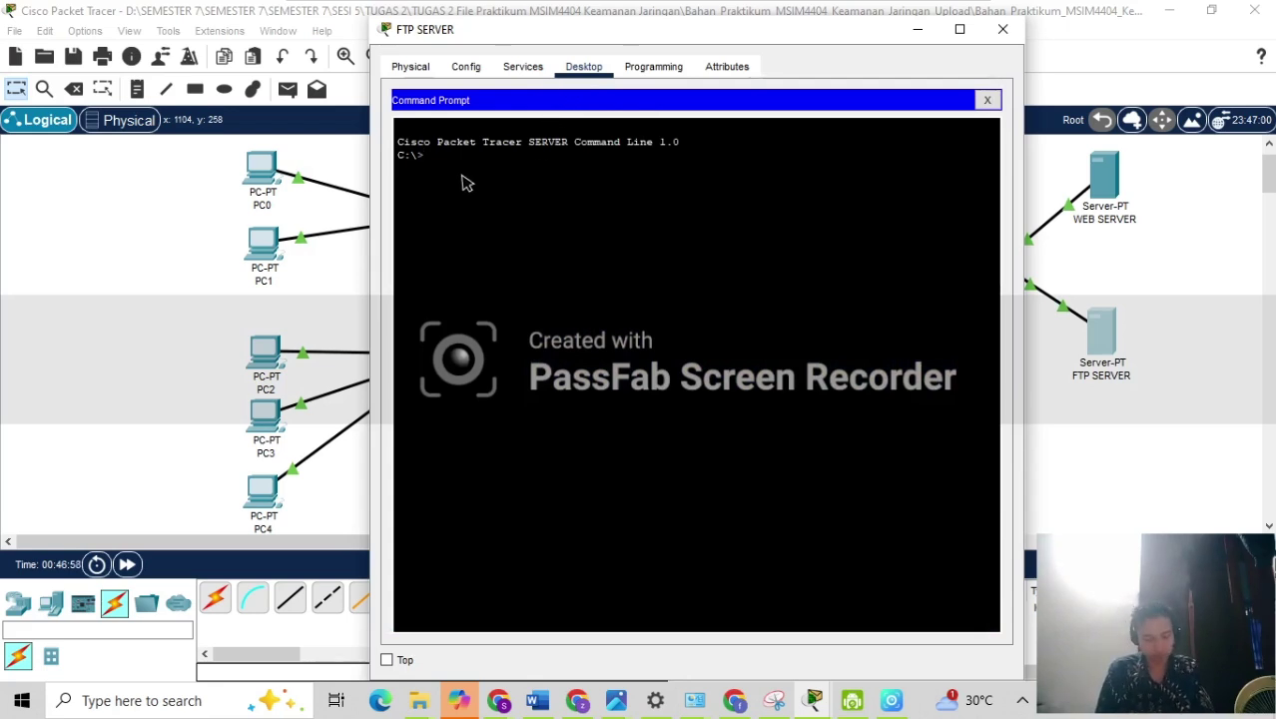
{"action": "type", "text": "netstat"}
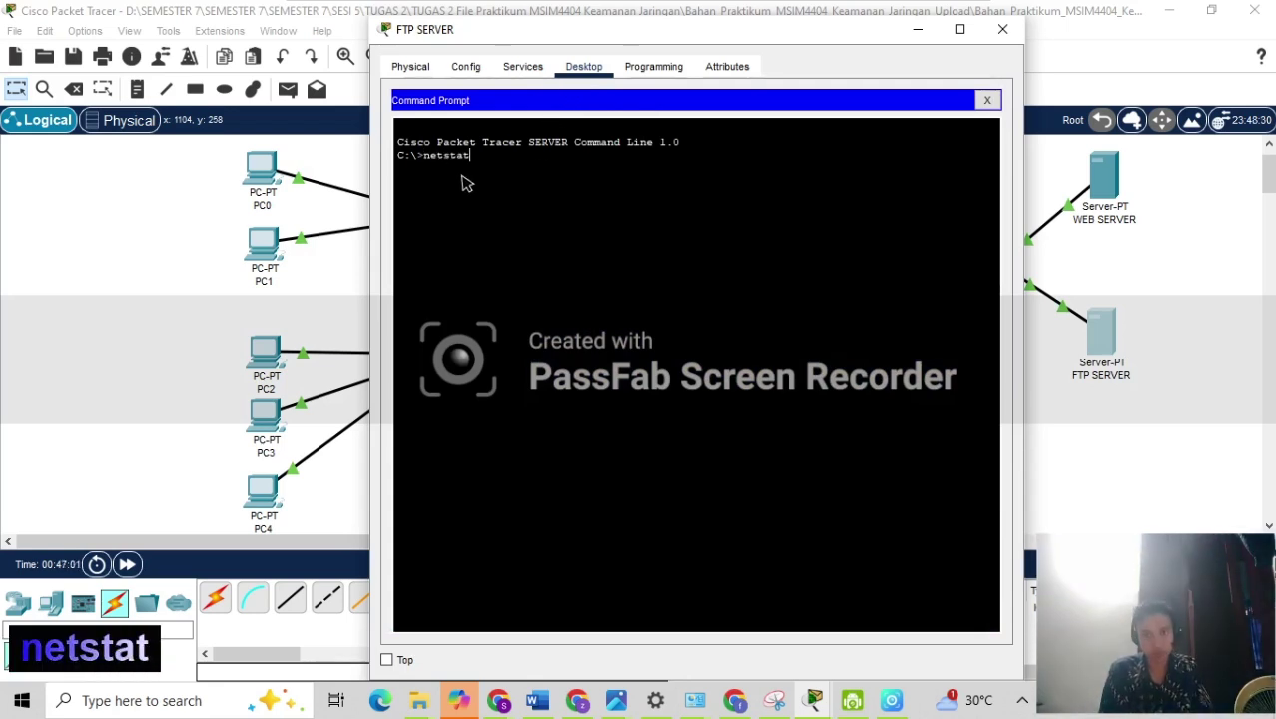
{"action": "key", "text": "BackSpace"}
{"action": "type", "text": "t"}
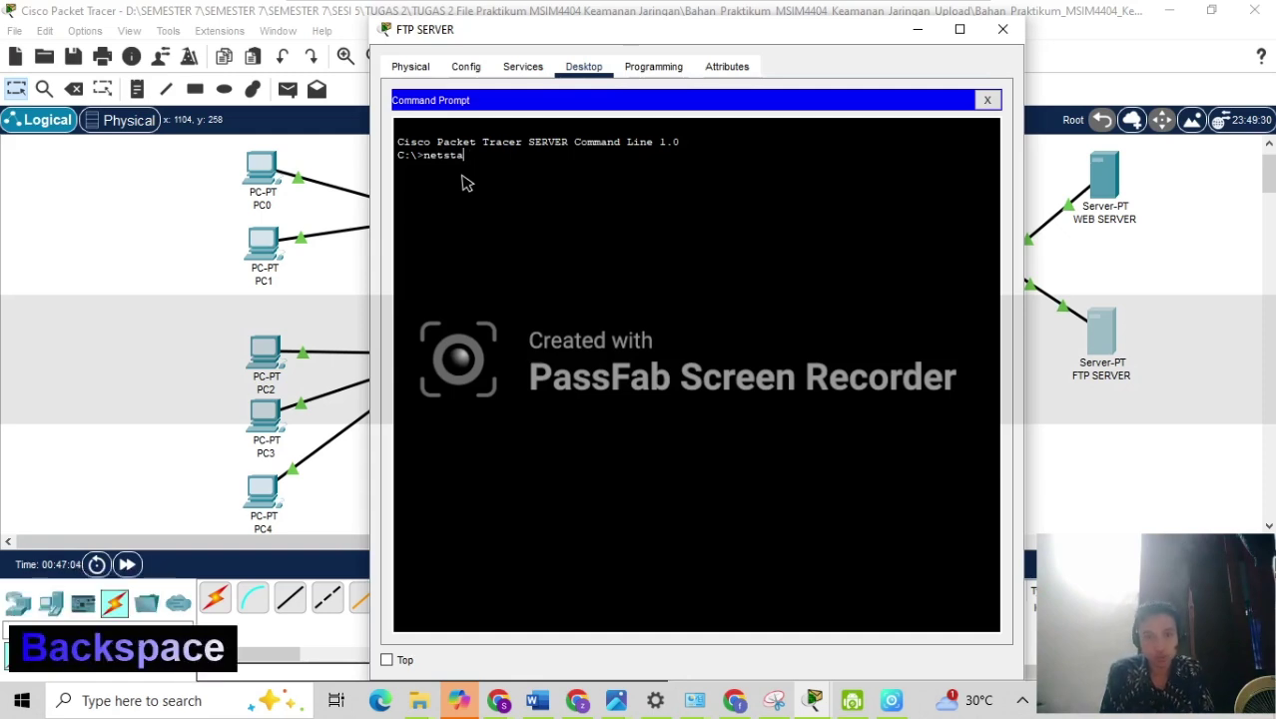
{"action": "key", "text": "Return"}
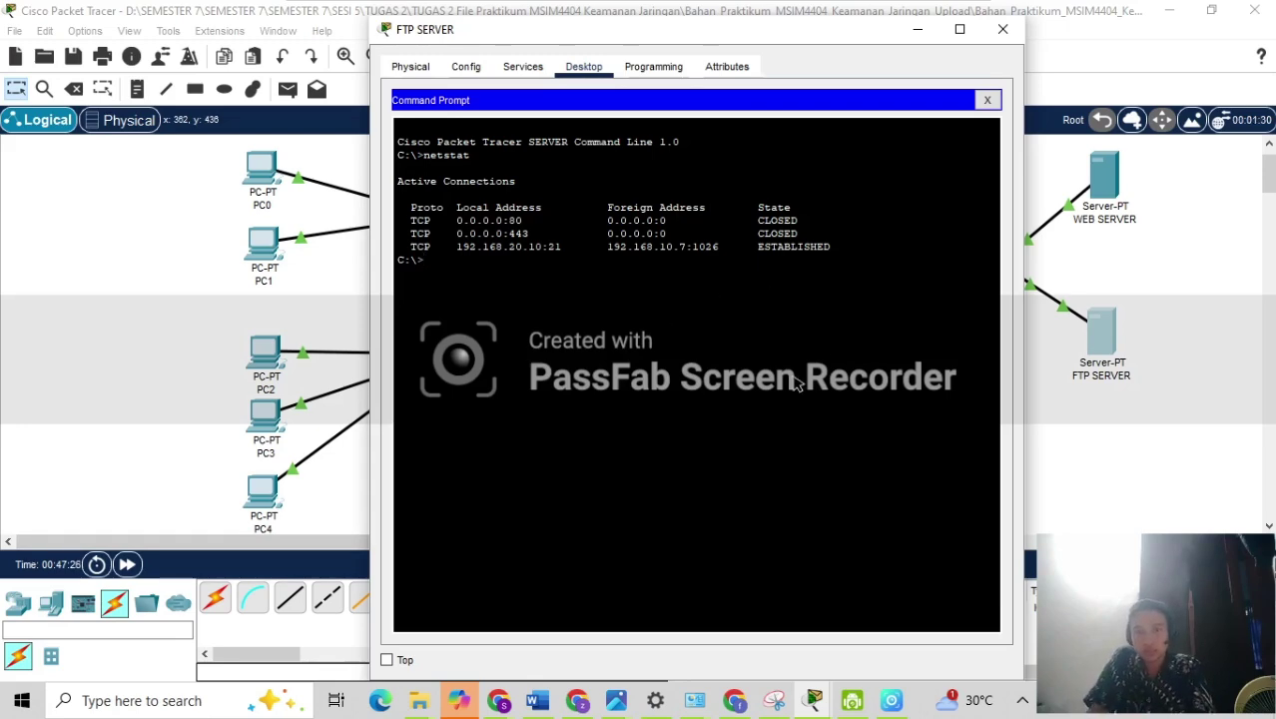
{"action": "left_click", "coordinate": [913, 38]}
{"action": "mouse_move", "coordinate": [382, 40]}
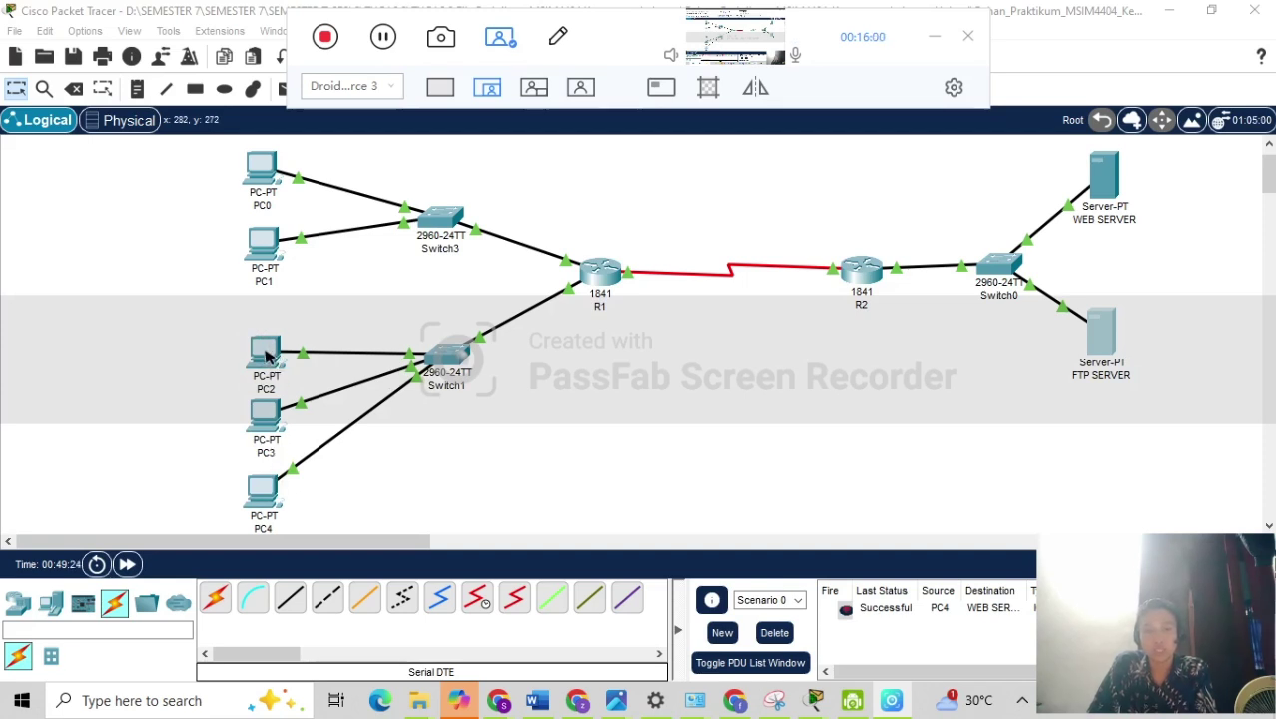
{"action": "left_click", "coordinate": [265, 356]}
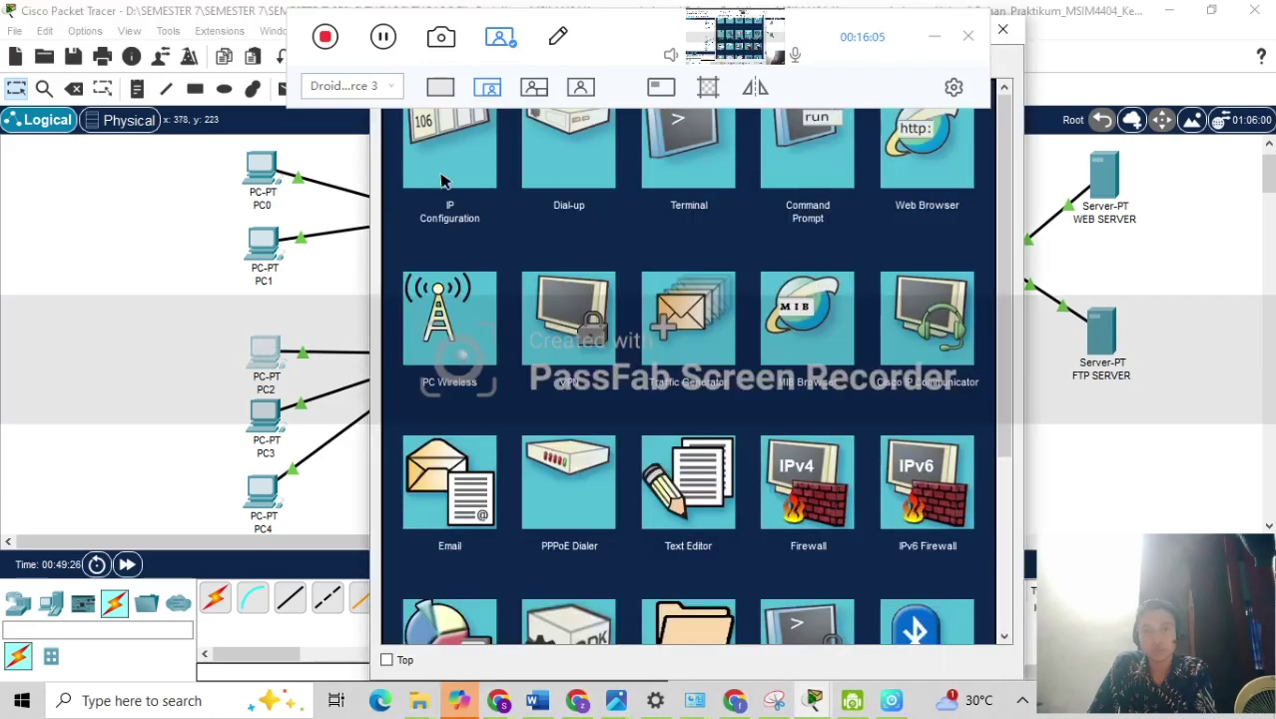
{"action": "left_click", "coordinate": [443, 181]}
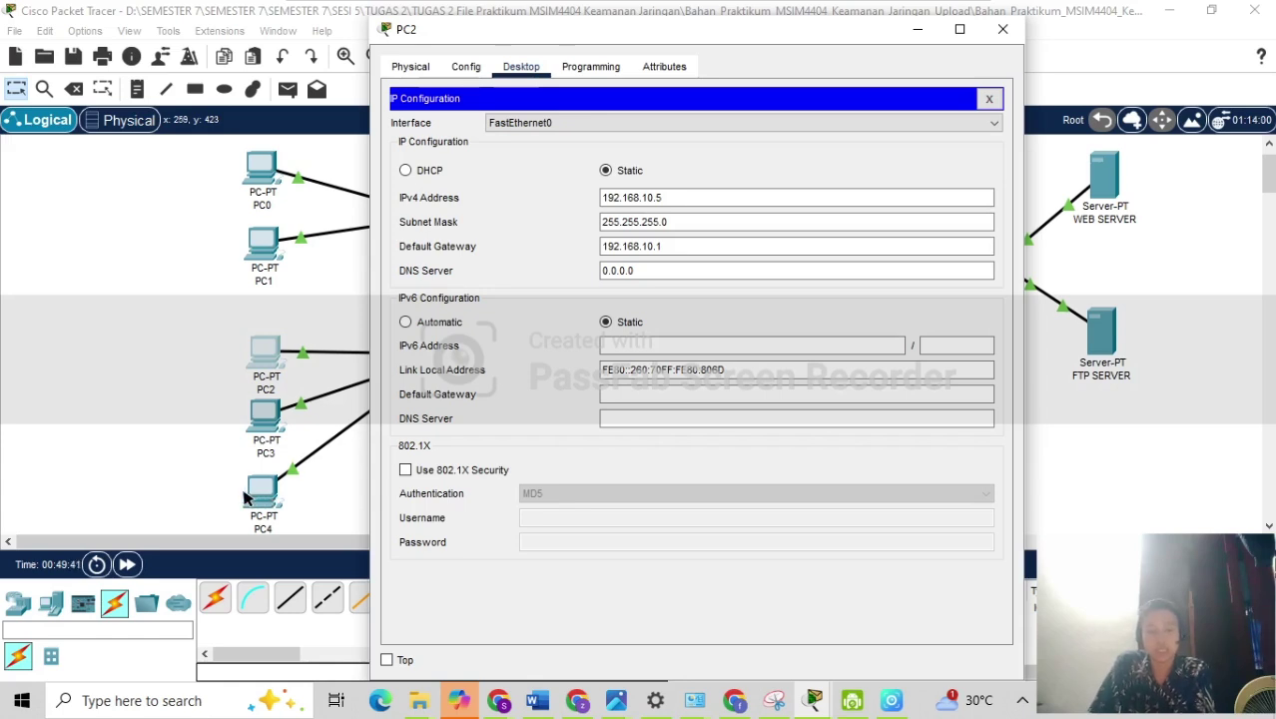
{"action": "left_click", "coordinate": [180, 449]}
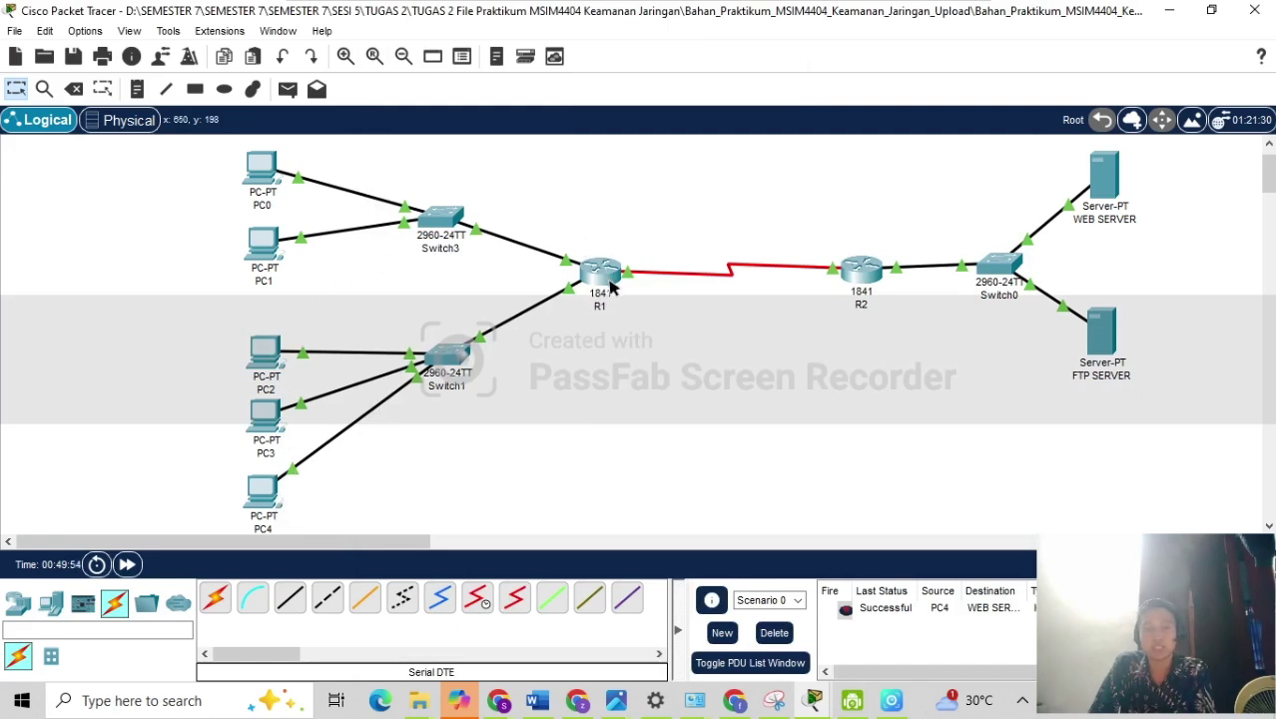
{"action": "mouse_move", "coordinate": [611, 287]}
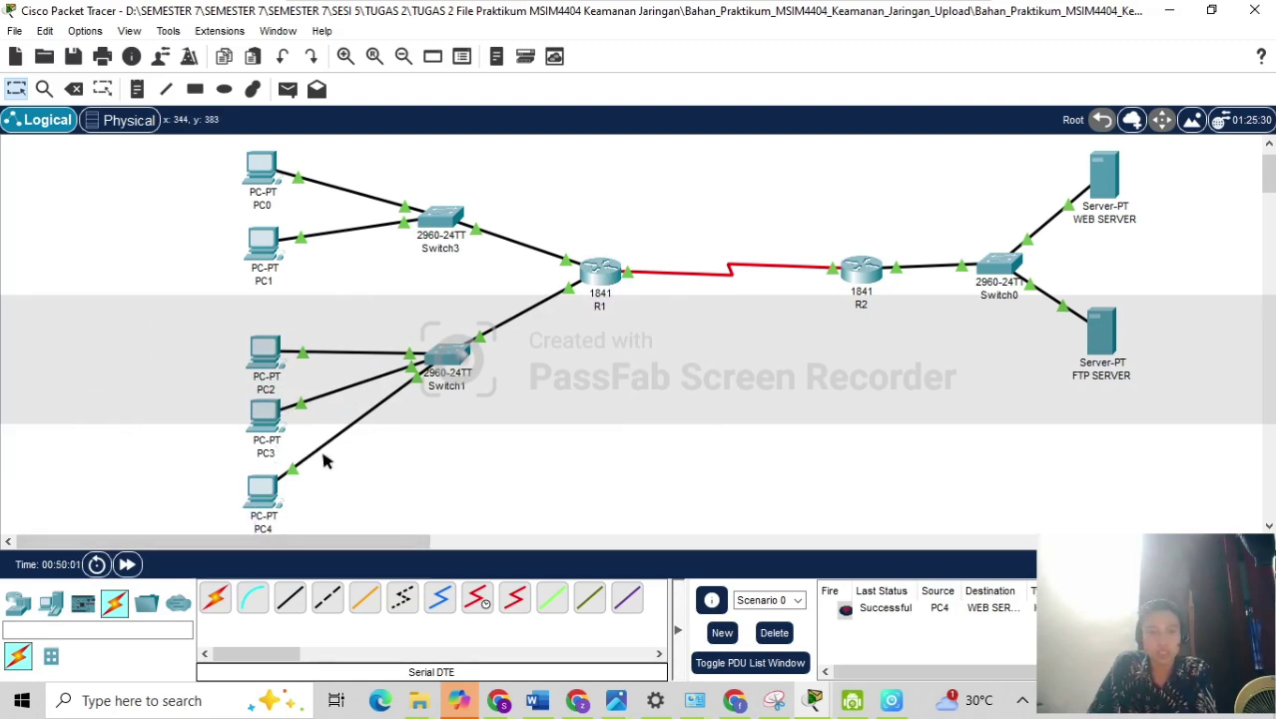
{"action": "mouse_move", "coordinate": [272, 162]}
{"action": "mouse_move", "coordinate": [265, 196]}
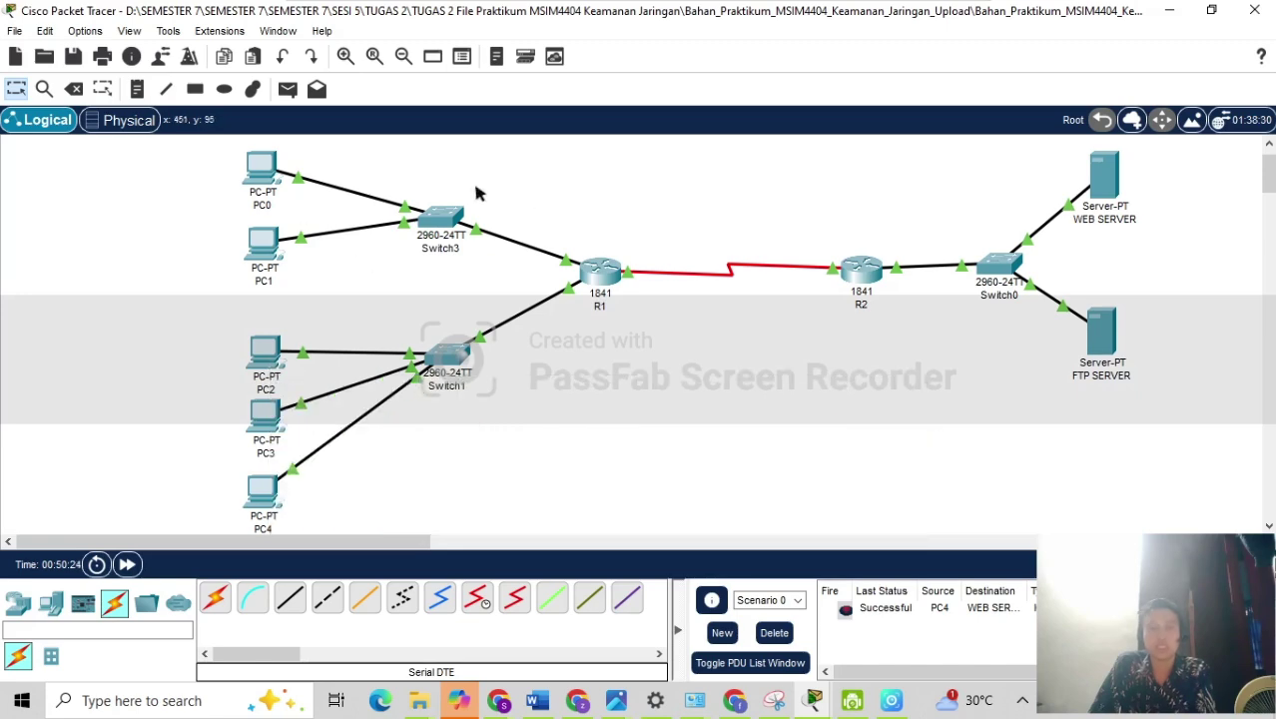
In R1's CLI, enter privileged mode with en and global configuration with conf t.
{"action": "left_click", "coordinate": [601, 280]}
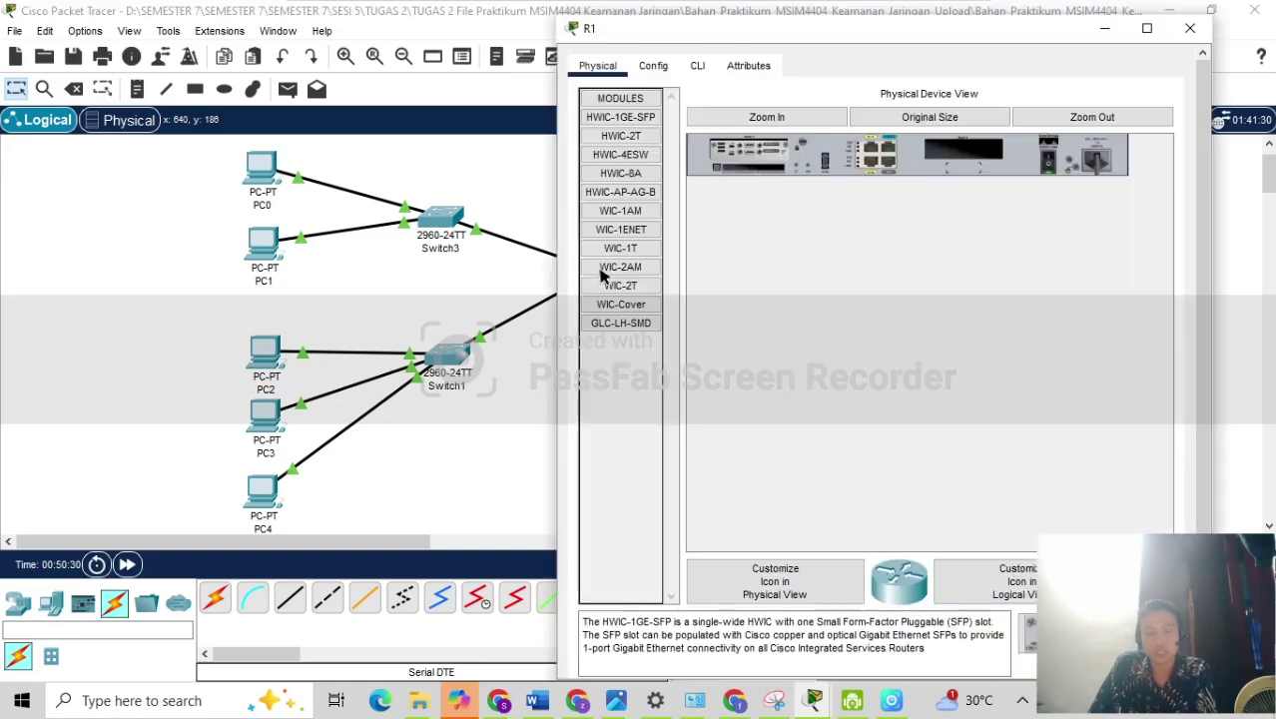
{"action": "left_click", "coordinate": [697, 66]}
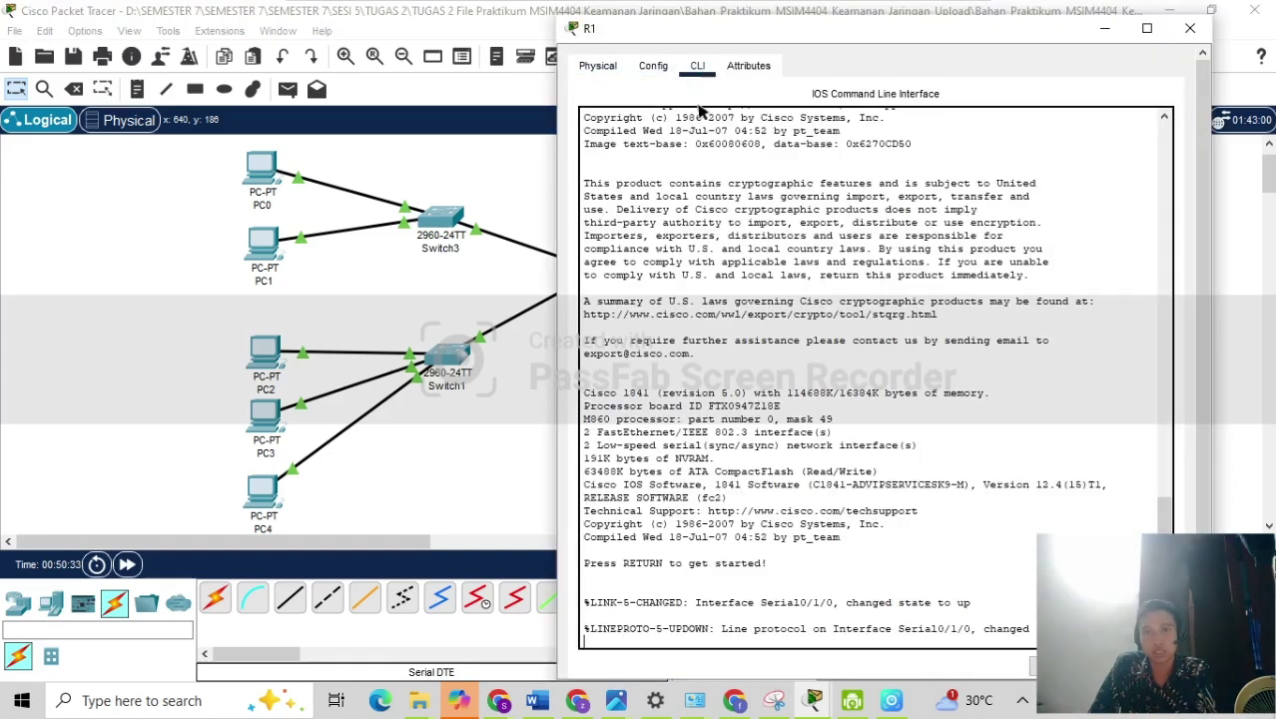
{"action": "scroll", "coordinate": [732, 617], "scroll_direction": "down", "scroll_amount": 1}
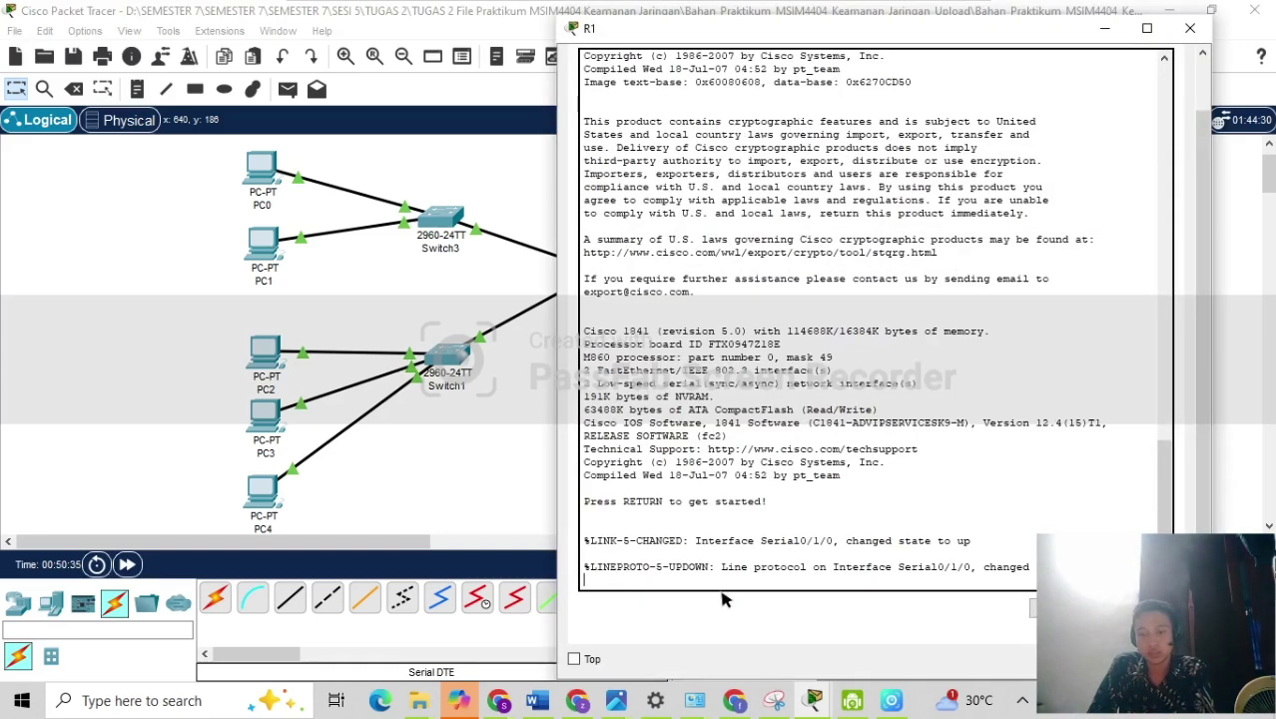
{"action": "key", "text": "Return"}
{"action": "type", "text": "en"}
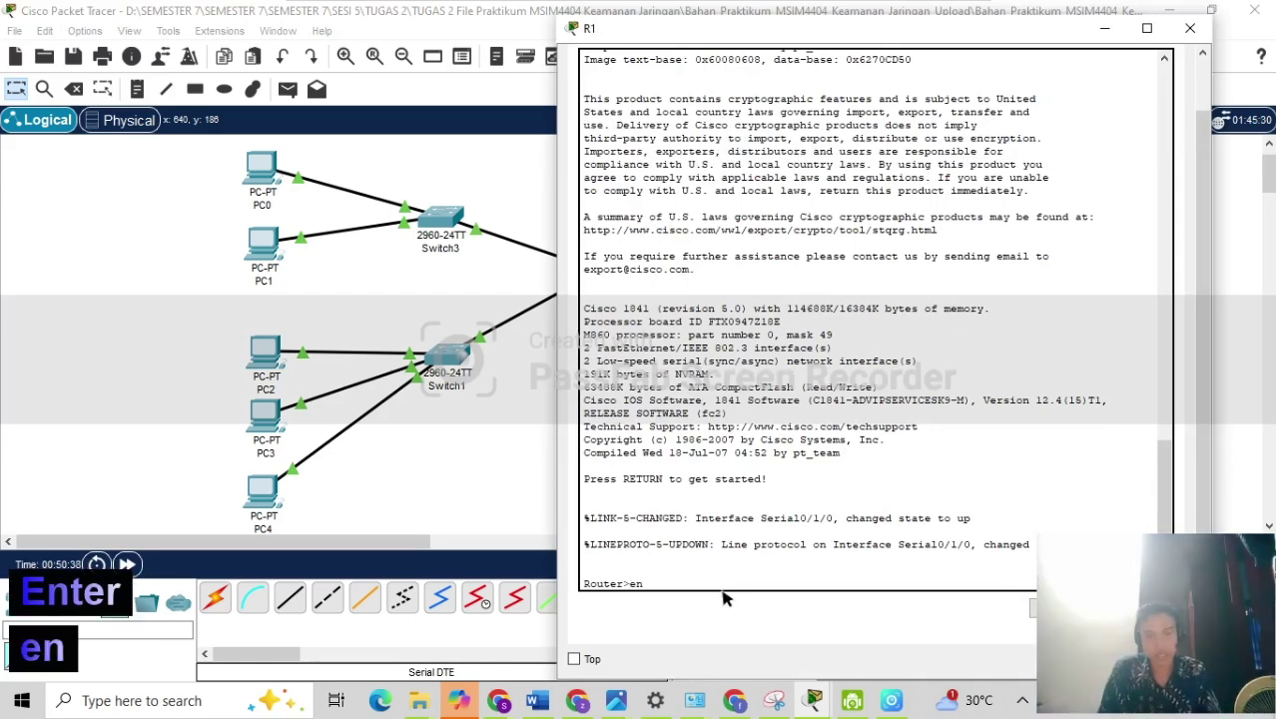
{"action": "key", "text": "Return"}
{"action": "type", "text": "con"}
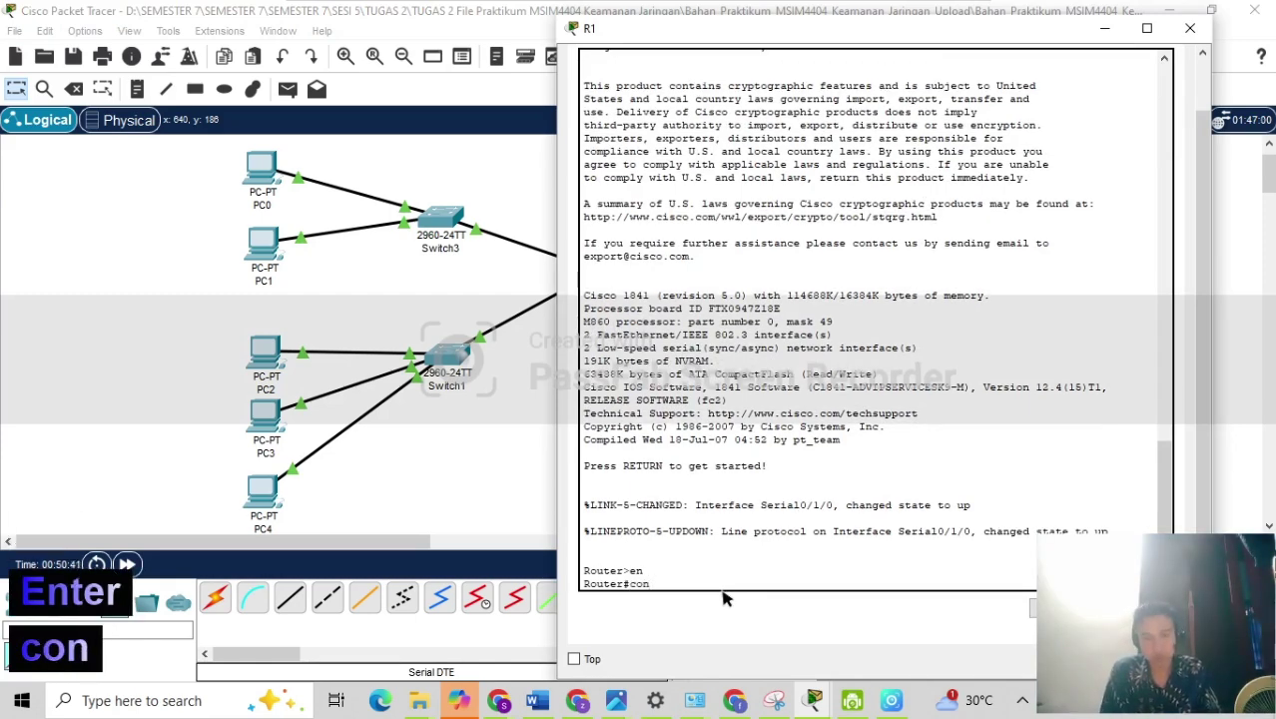
{"action": "type", "text": "f t"}
{"action": "key", "text": "Return"}
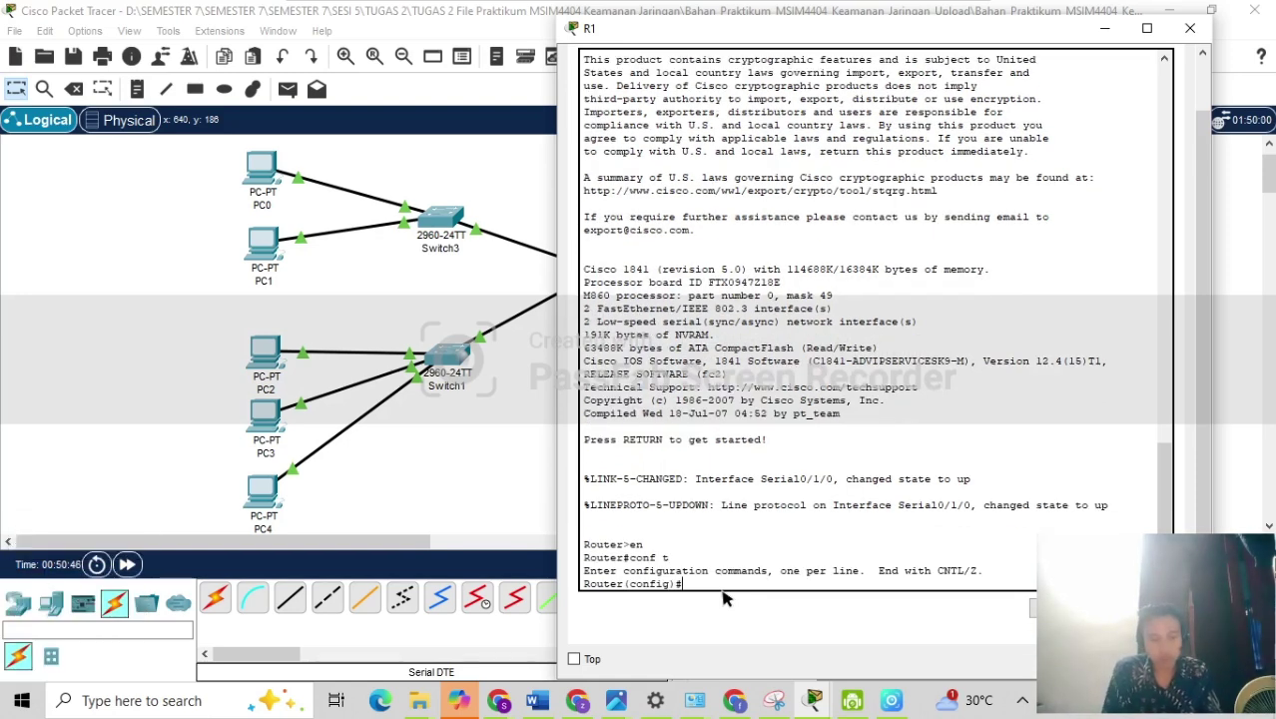
Mark interface f0/0 as ip nat inside, correcting the misspelled 'insade'.
{"action": "type", "text": "int"}
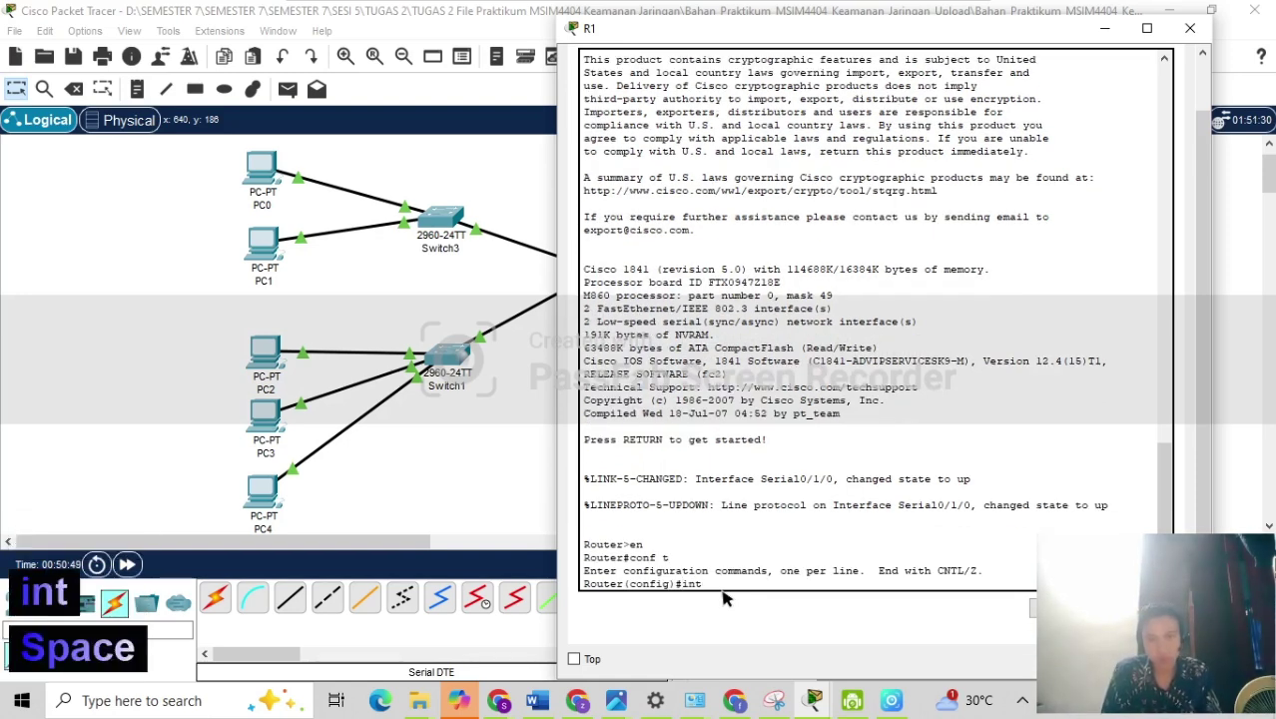
{"action": "type", "text": " f"}
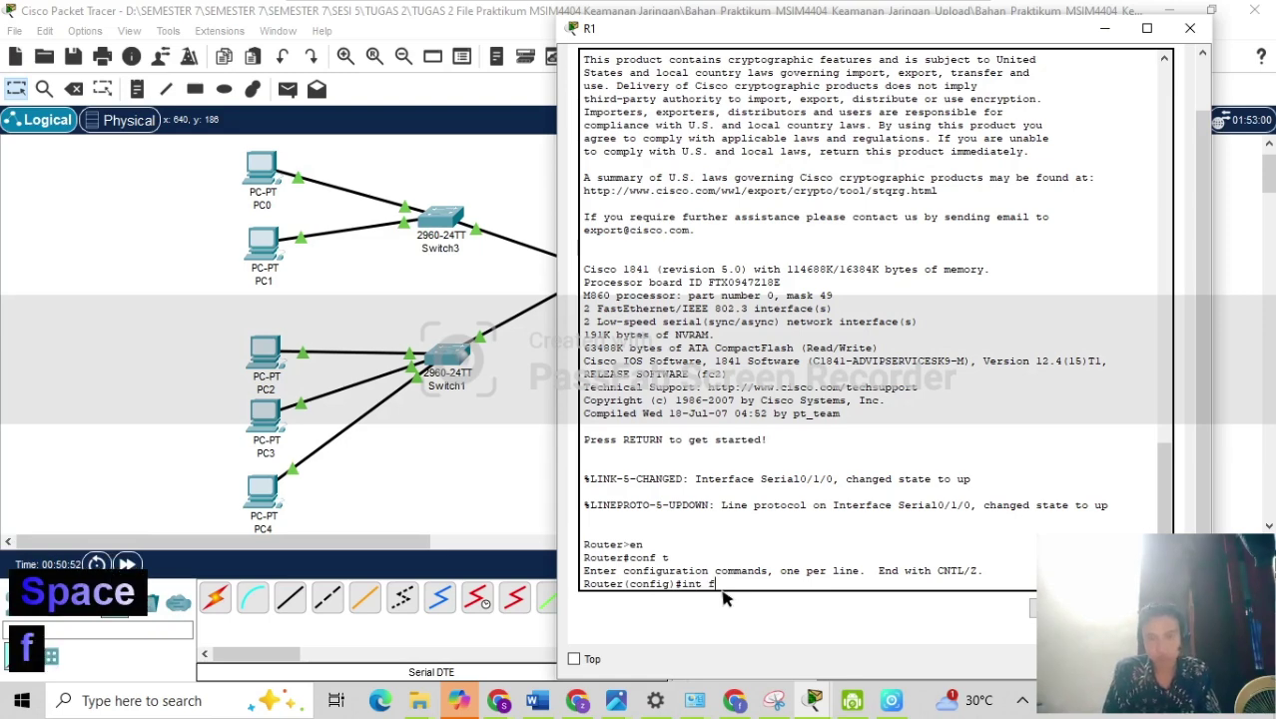
{"action": "type", "text": "0/0"}
{"action": "key", "text": "Return"}
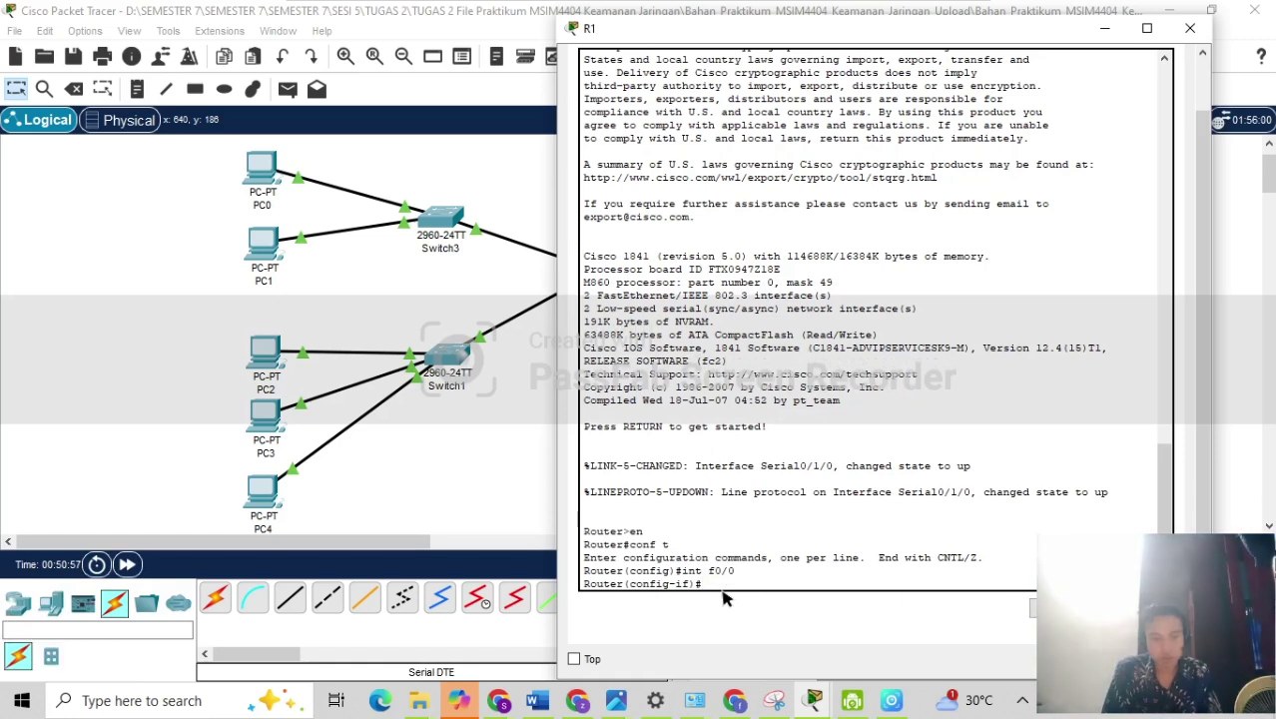
{"action": "type", "text": "ip n"}
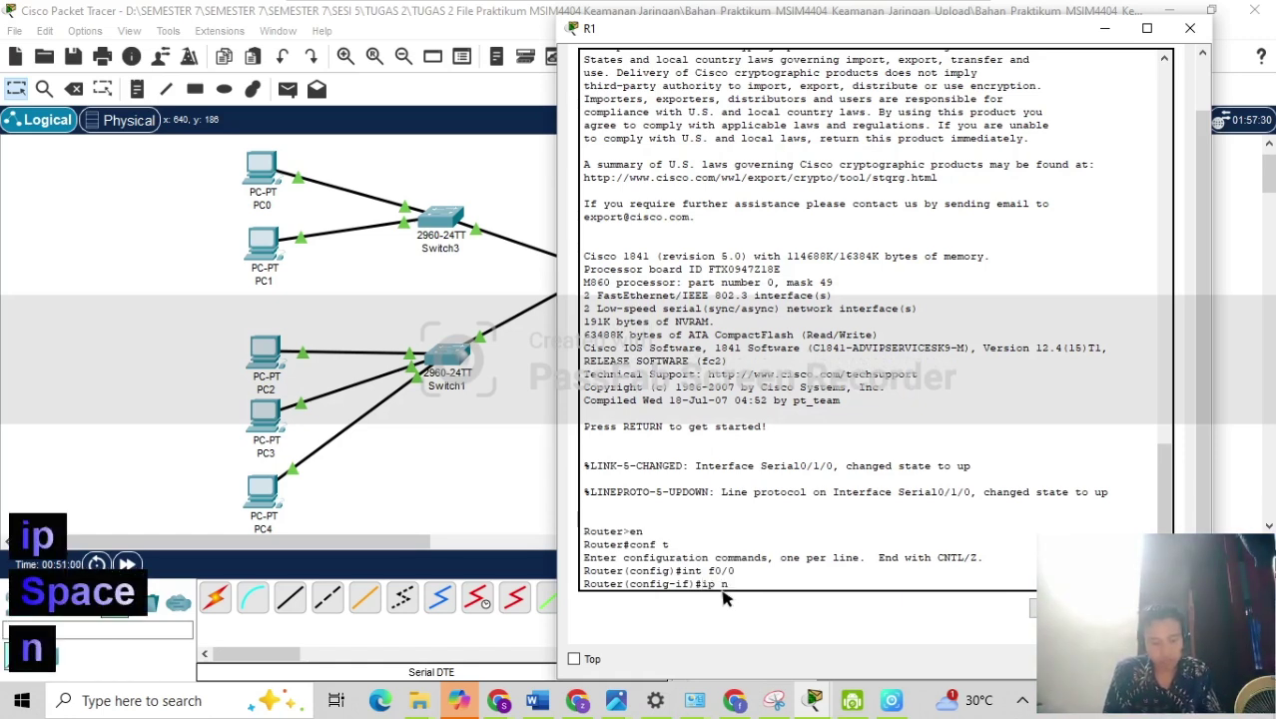
{"action": "type", "text": "at "}
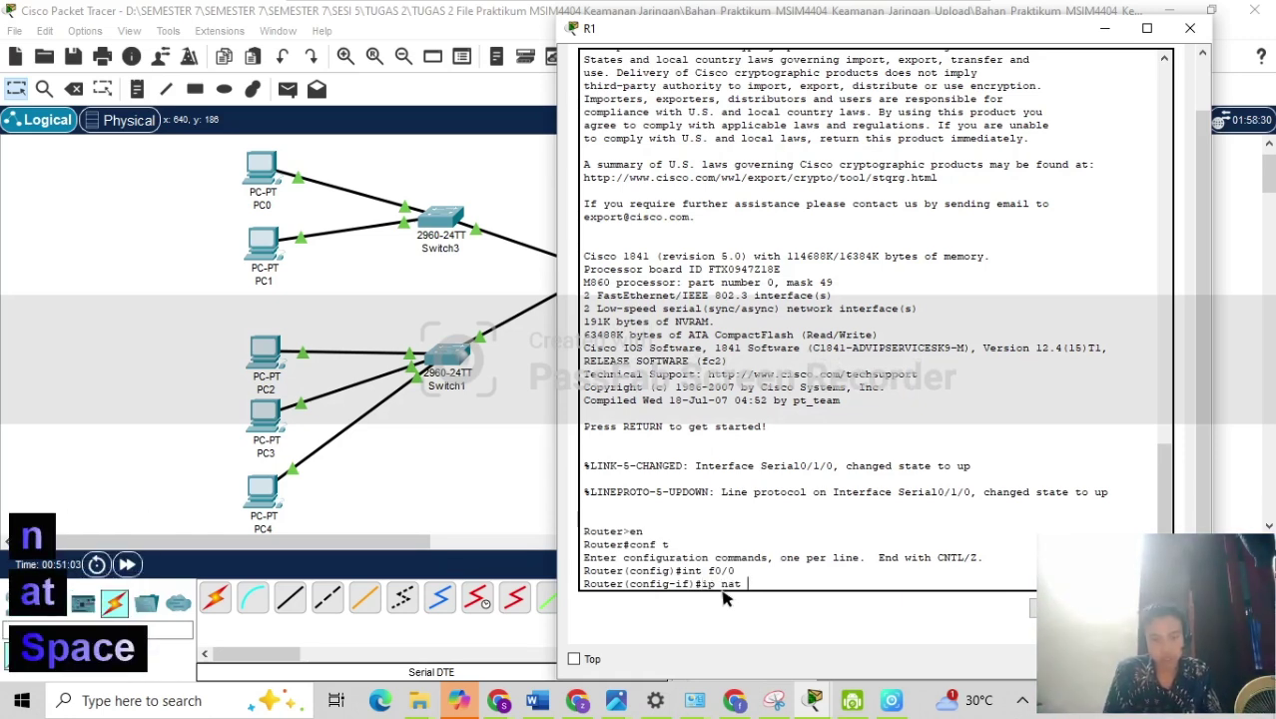
{"action": "type", "text": "o"}
{"action": "key", "text": "BackSpace"}
{"action": "type", "text": "insa"}
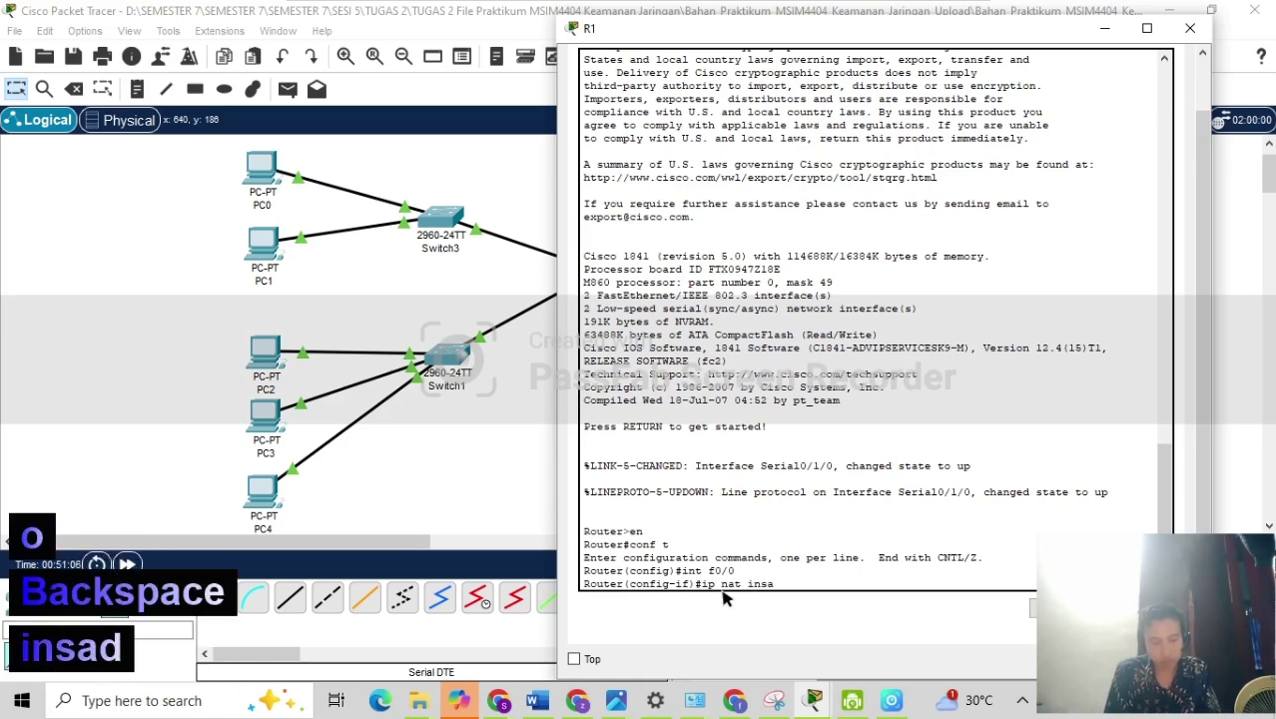
{"action": "type", "text": "de"}
{"action": "key", "text": "Return"}
{"action": "key", "text": "Up"}
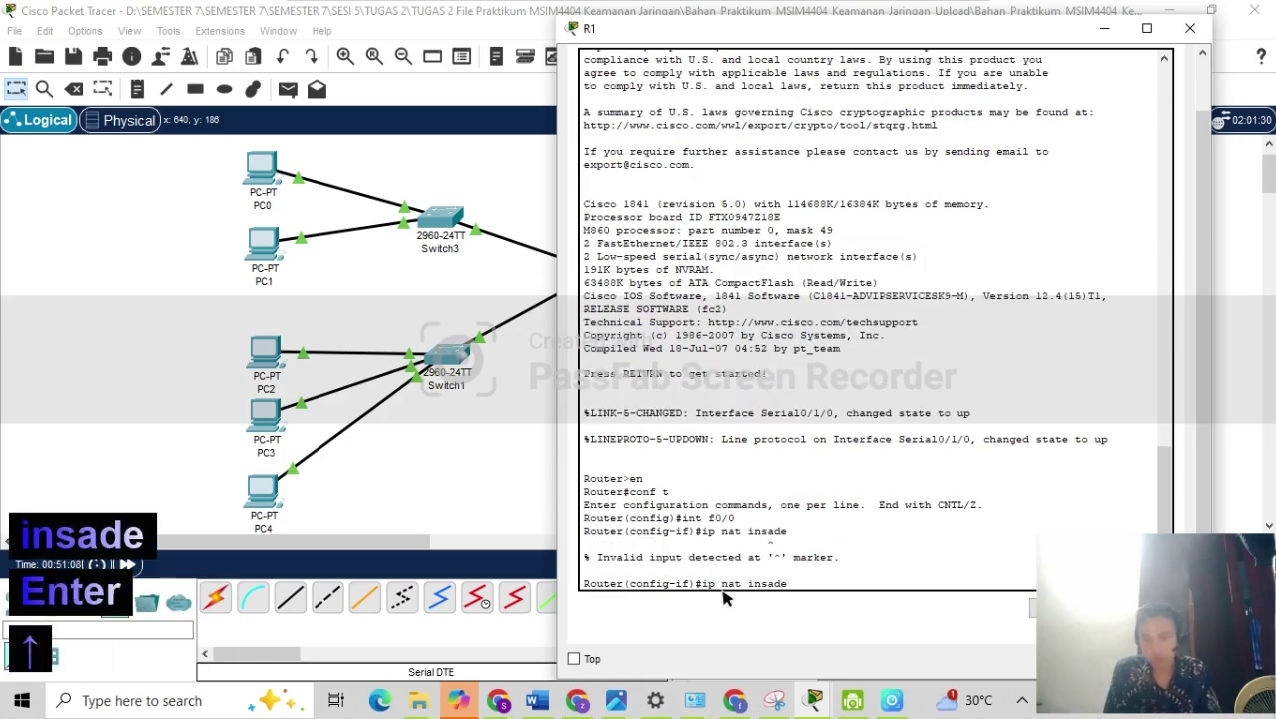
{"action": "key", "text": "Left"}
{"action": "key", "text": "Left"}
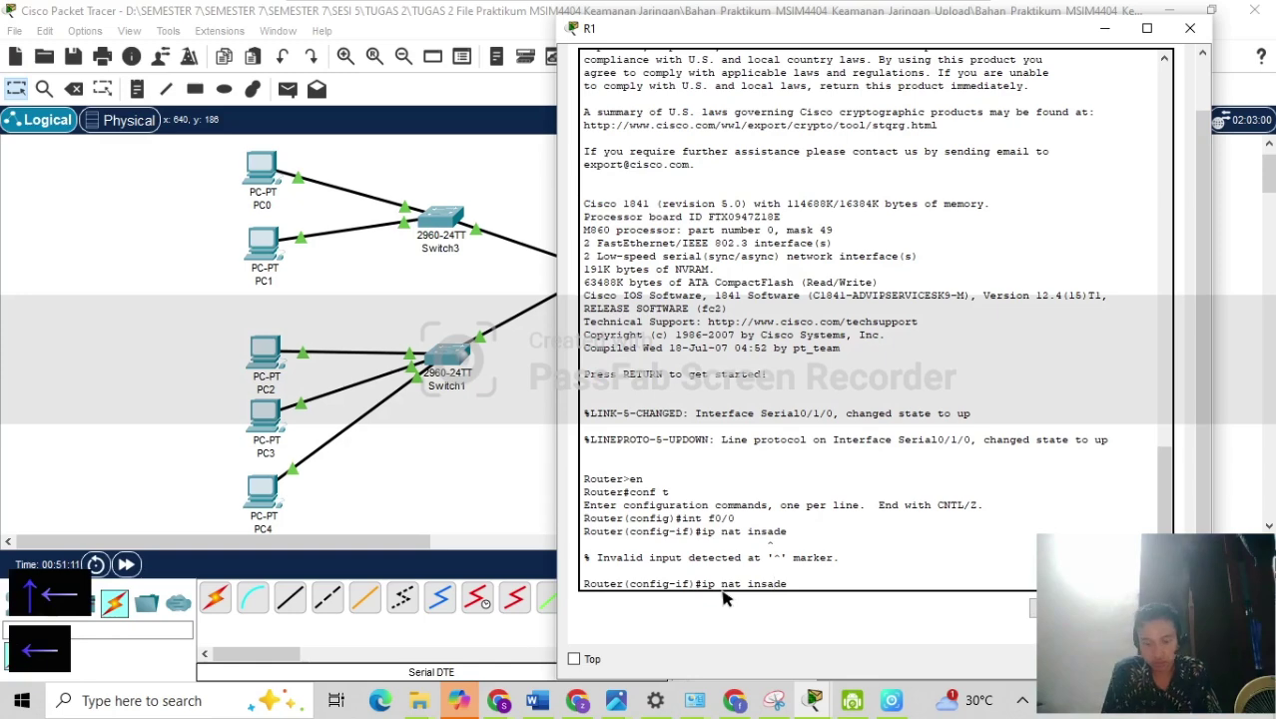
{"action": "key", "text": "BackSpace"}
{"action": "type", "text": "i"}
{"action": "key", "text": "Return"}
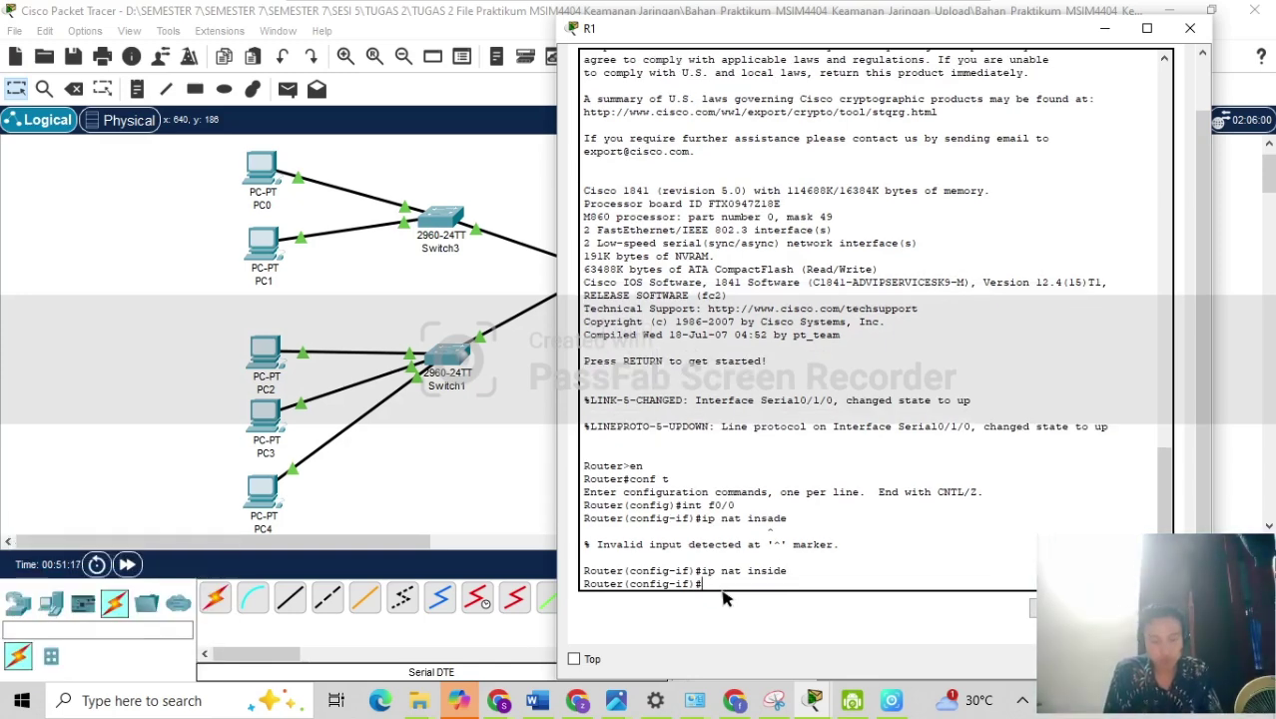
Mark interface f0/1 as ip nat inside too.
{"action": "type", "text": "int "}
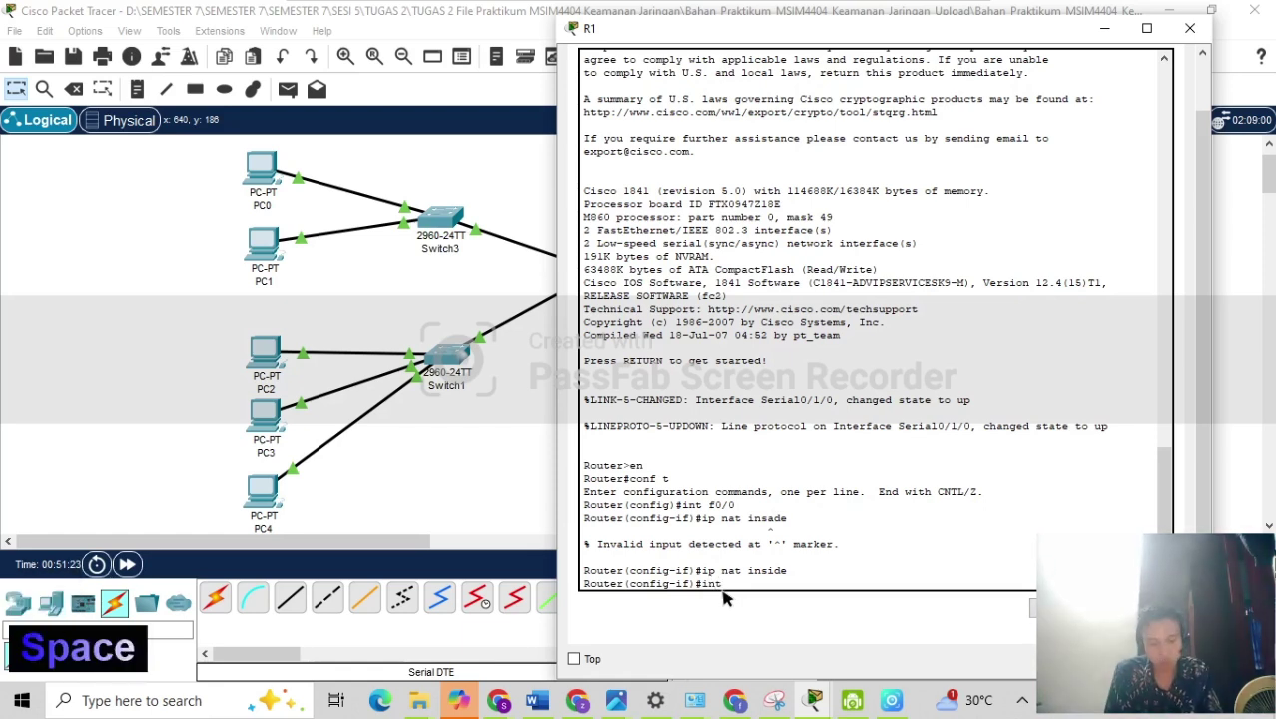
{"action": "type", "text": "f0/1"}
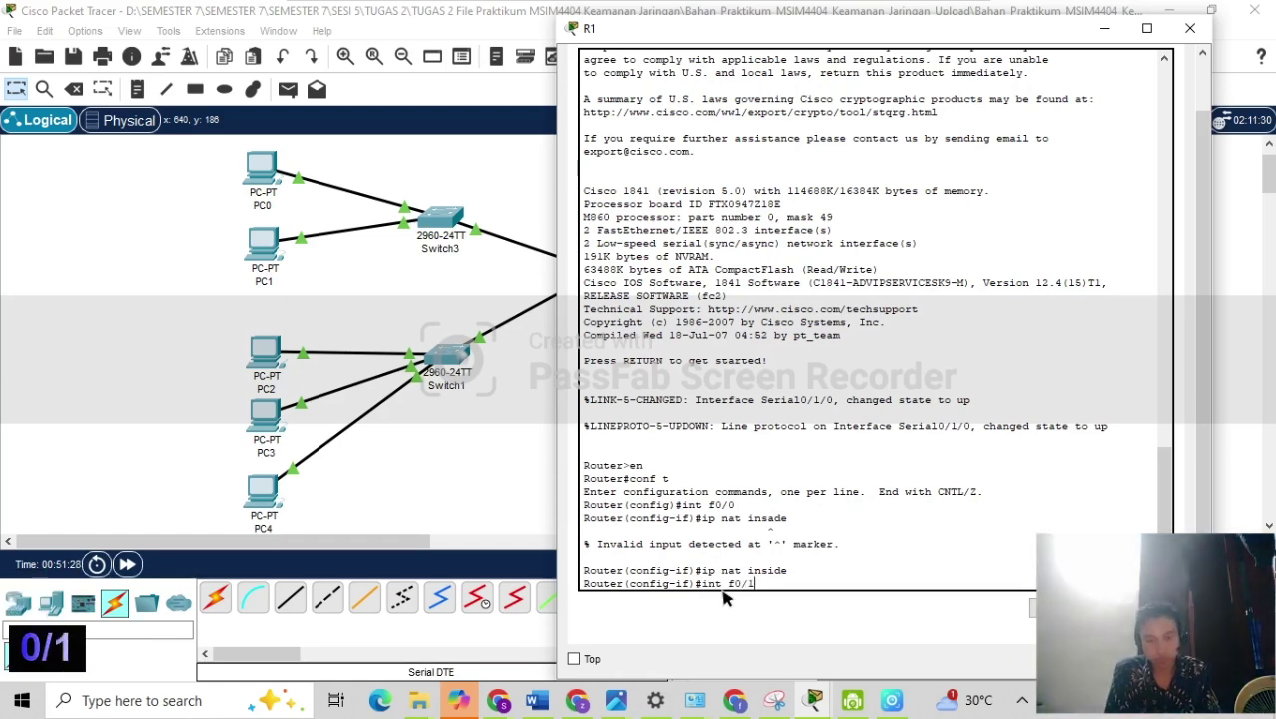
{"action": "key", "text": "Return"}
{"action": "key", "text": "Up"}
{"action": "key", "text": "Up"}
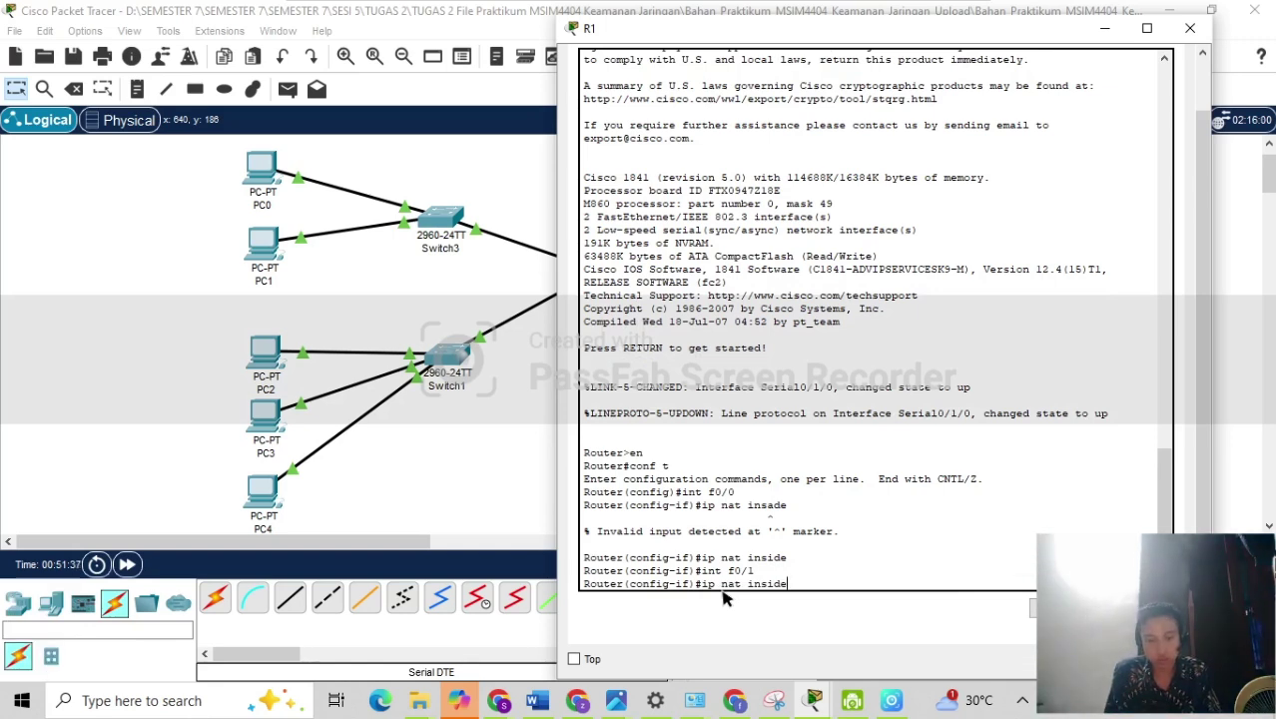
{"action": "key", "text": "Return"}
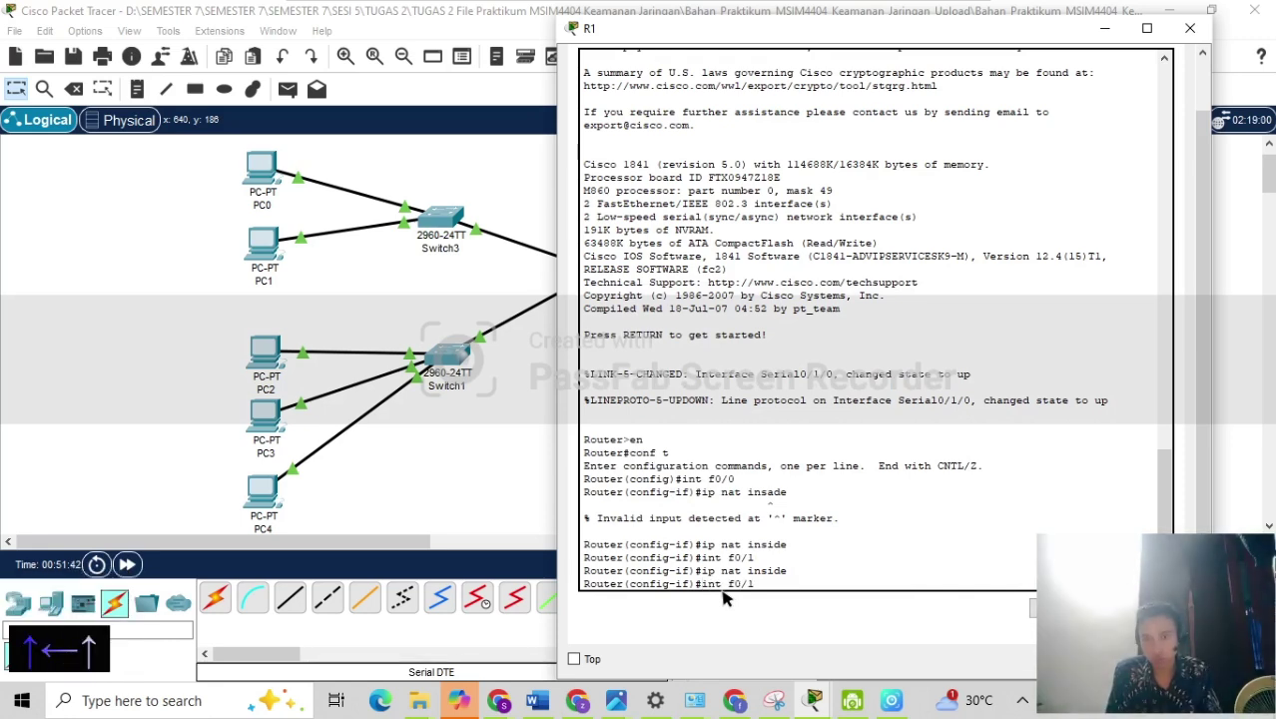
Mark serial interface s0/1/0 as ip nat outside and exit interface configuration.
{"action": "key", "text": "Up"}
{"action": "key", "text": "Left"}
{"action": "key", "text": "Up"}
{"action": "key", "text": "Left"}
{"action": "key", "text": "Left"}
{"action": "key", "text": "Left"}
{"action": "key", "text": "BackSpace"}
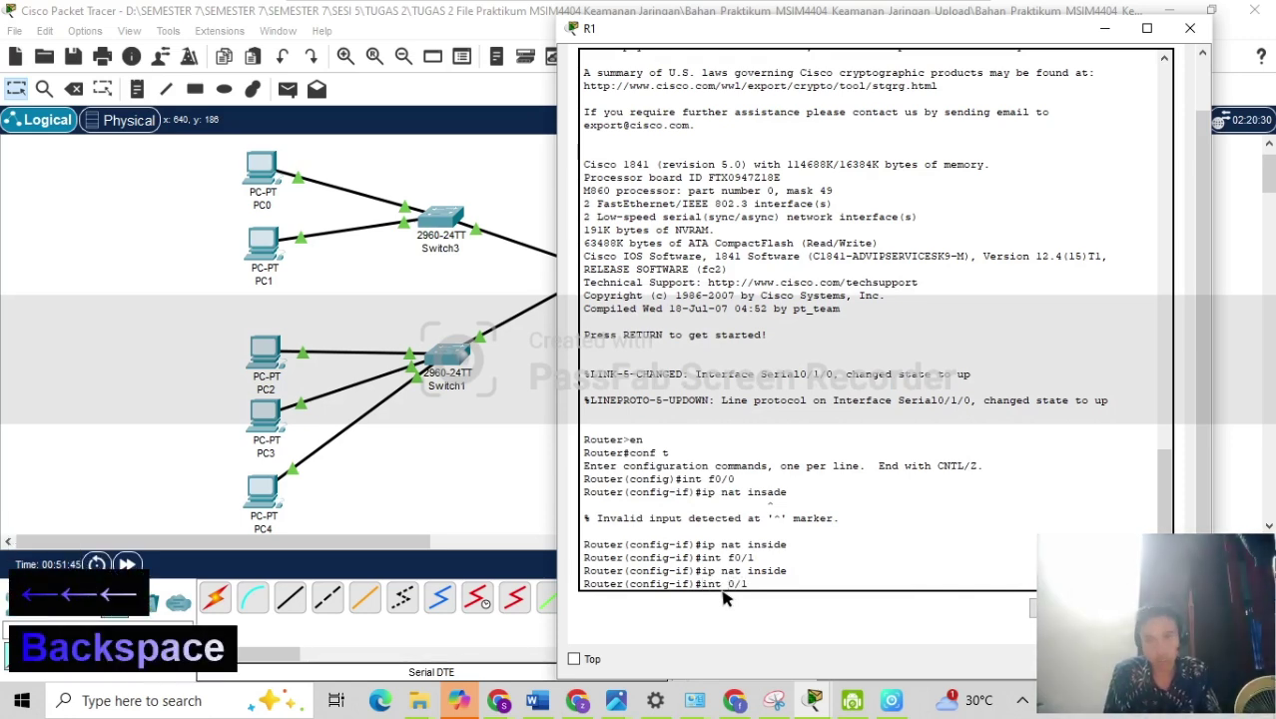
{"action": "type", "text": "s"}
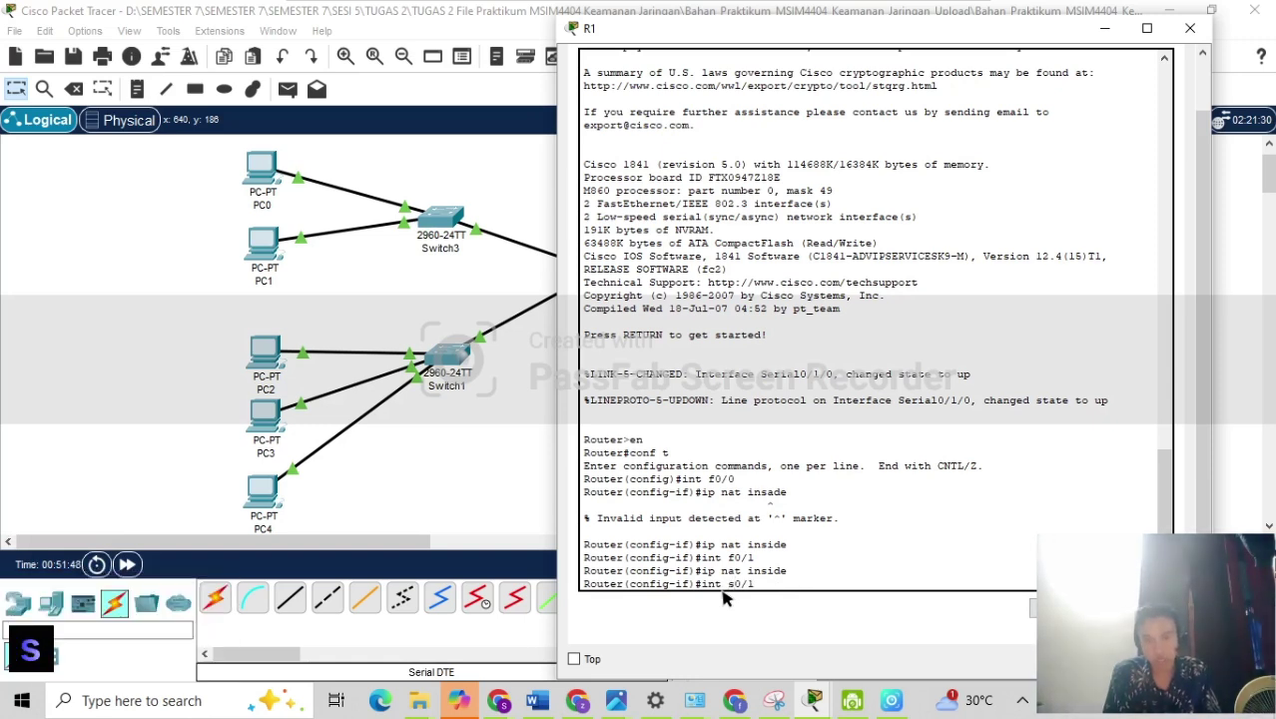
{"action": "key", "text": "Right"}
{"action": "key", "text": "Right"}
{"action": "key", "text": "Right"}
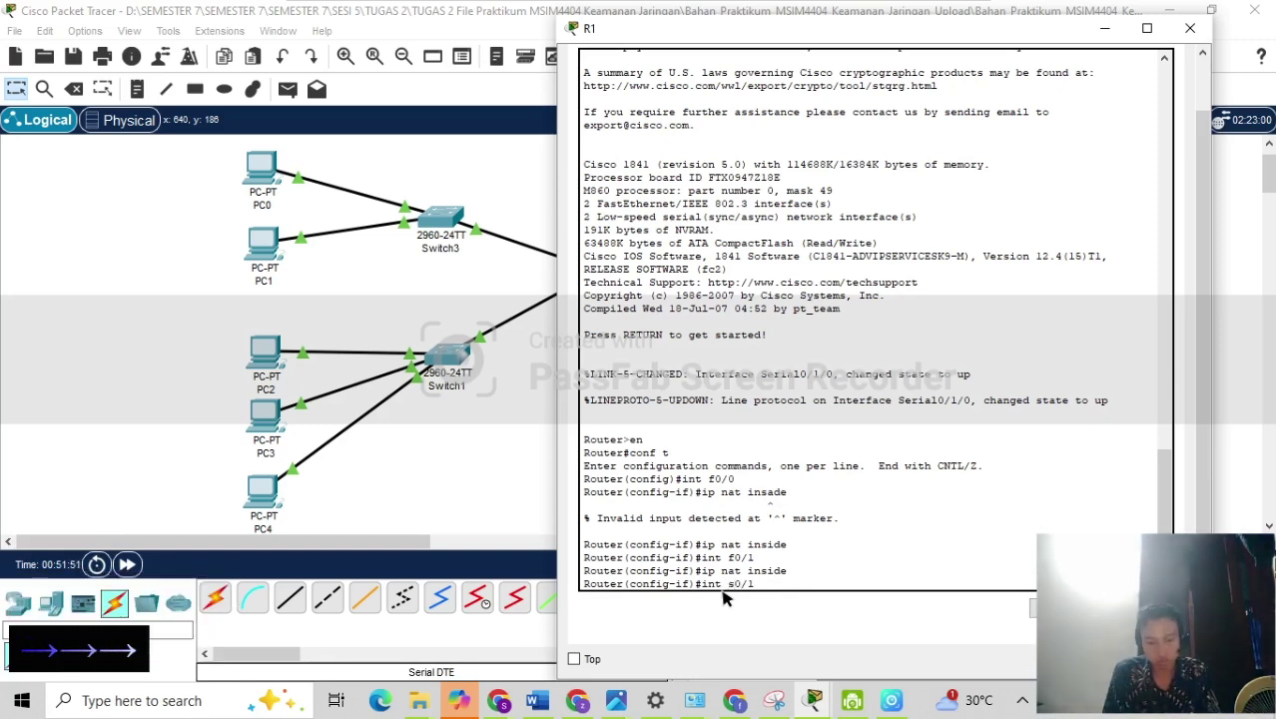
{"action": "type", "text": "/0"}
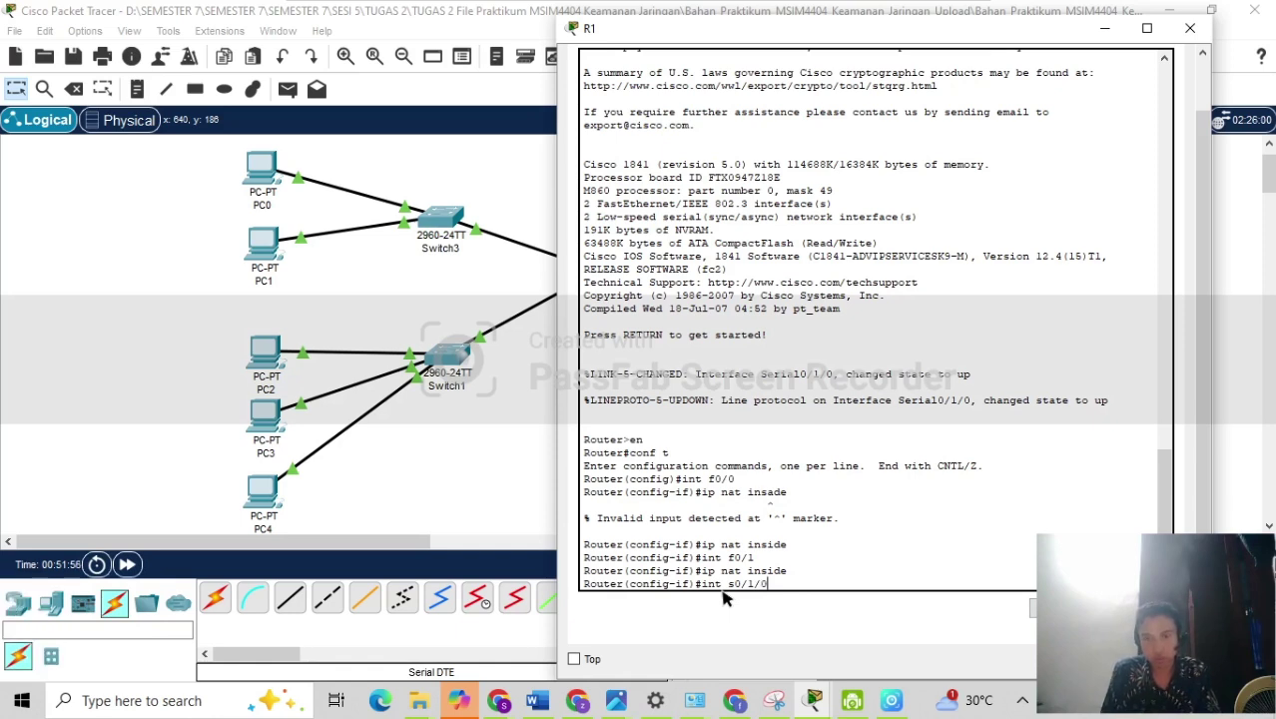
{"action": "key", "text": "Return"}
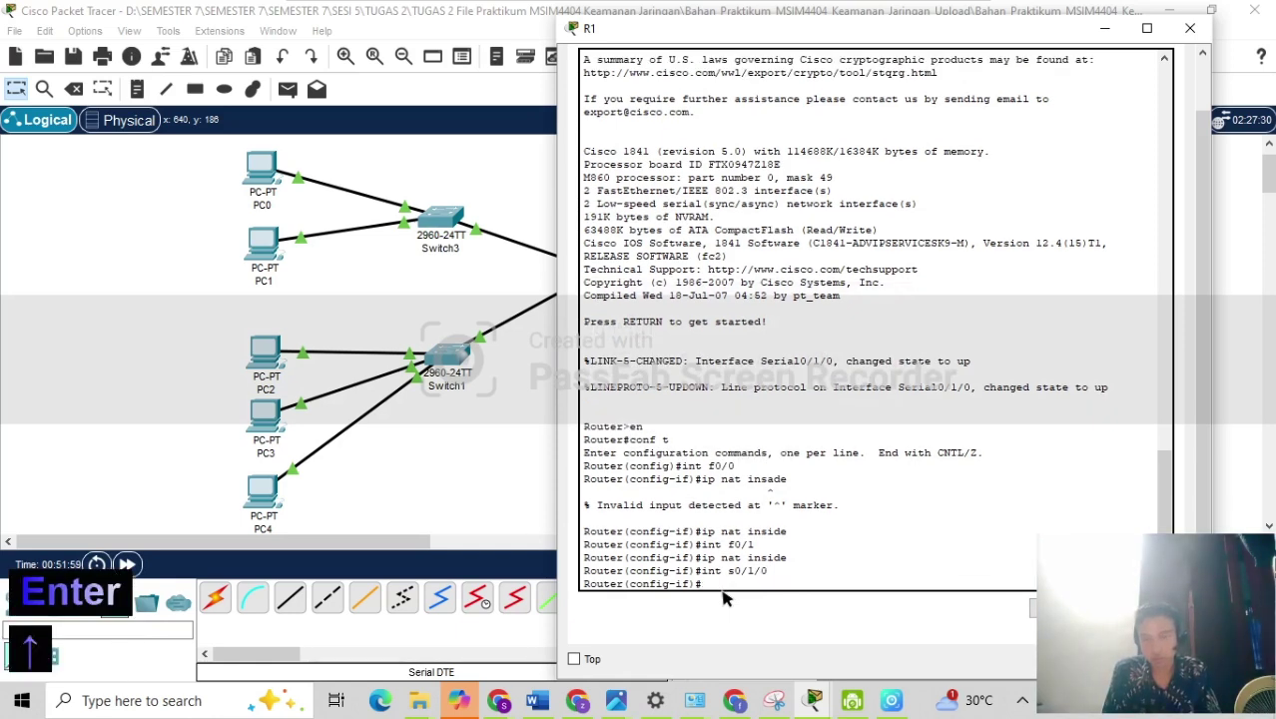
{"action": "key", "text": "Up"}
{"action": "key", "text": "Up"}
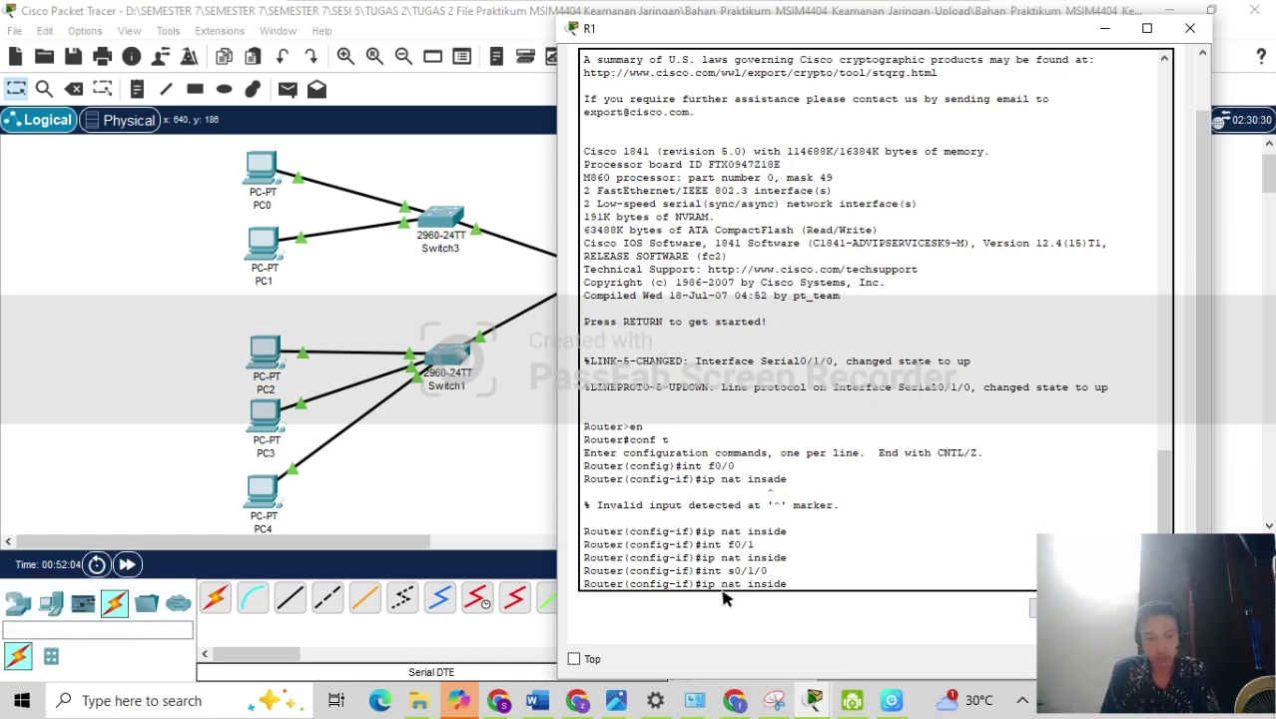
{"action": "key", "text": "Left"}
{"action": "key", "text": "Left"}
{"action": "key", "text": "Left"}
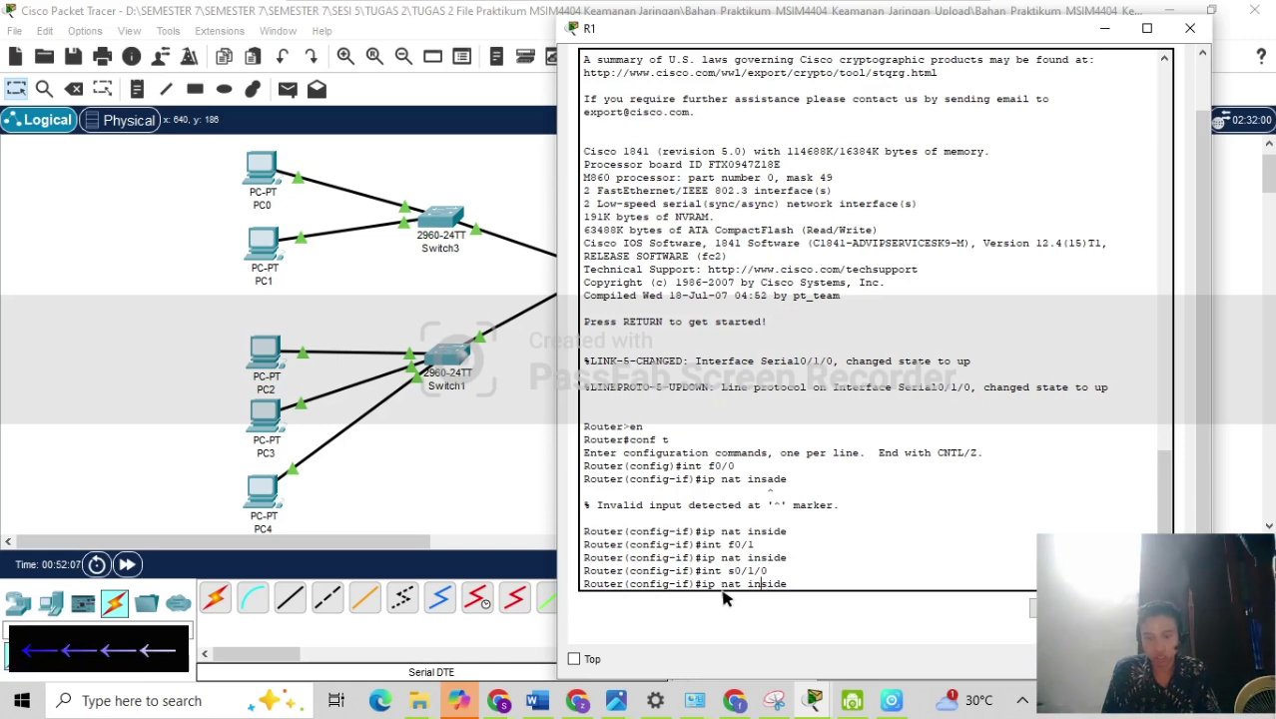
{"action": "key", "text": "BackSpace"}
{"action": "key", "text": "BackSpace"}
{"action": "key", "text": "BackSpace"}
{"action": "type", "text": "out"}
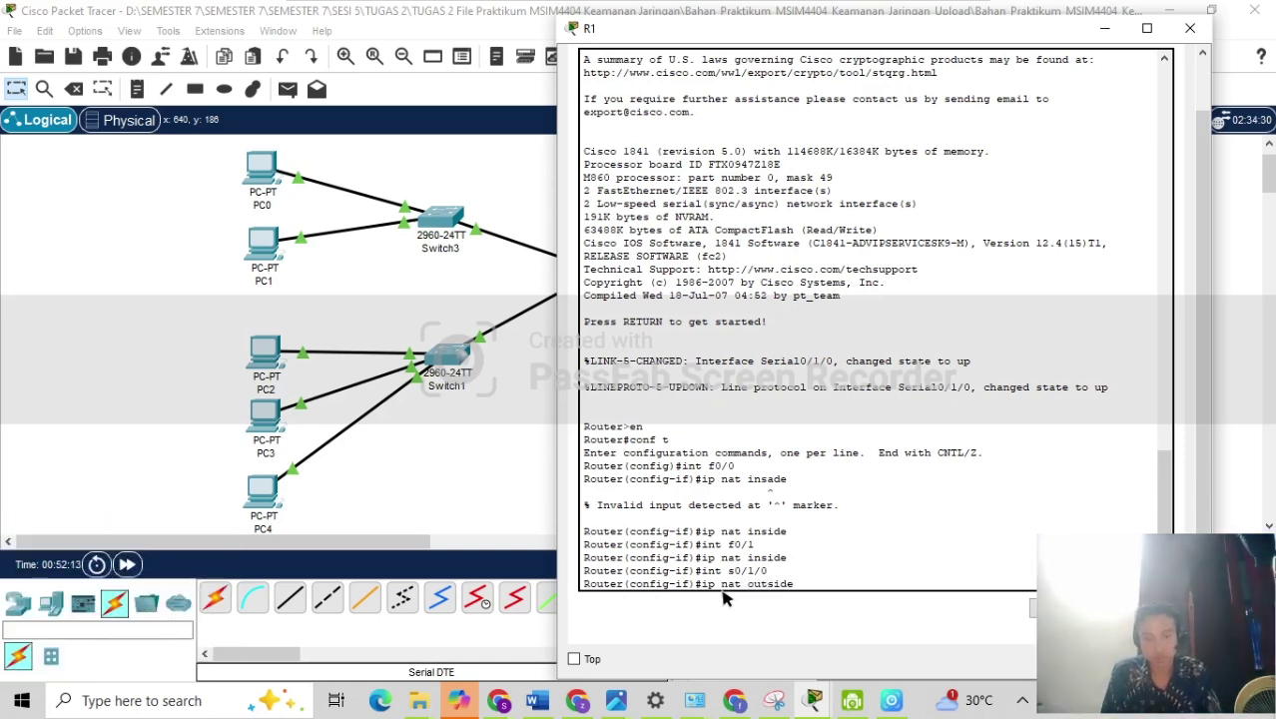
{"action": "key", "text": "Return"}
{"action": "type", "text": "exit"}
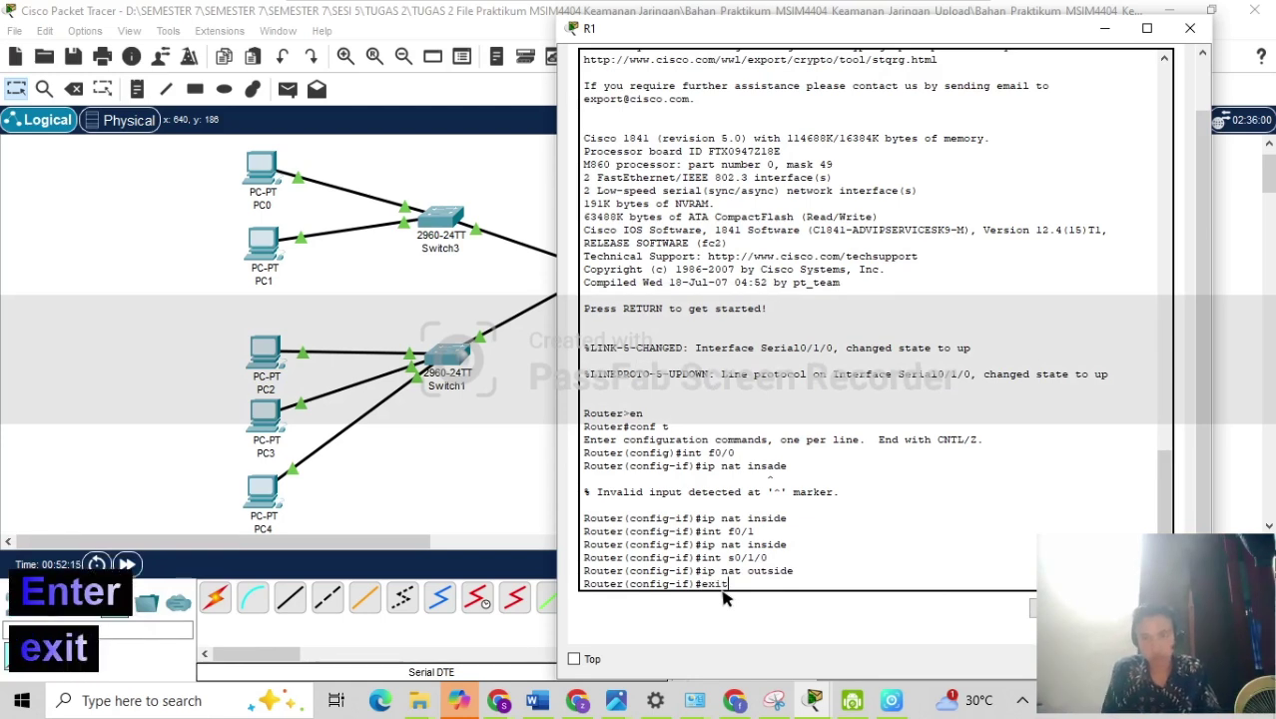
{"action": "key", "text": "Return"}
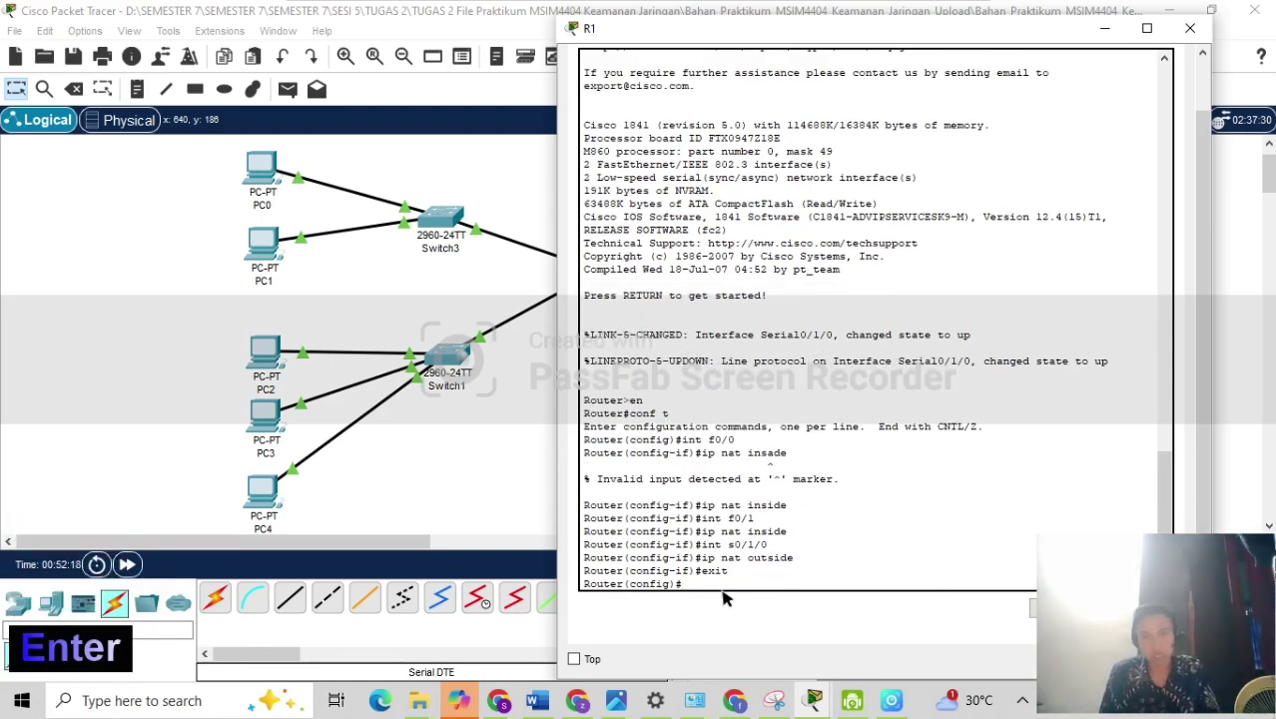
Create access-list 1 permit 192.168.10.1 0.0.0.255 on R1.
{"action": "type", "text": "a"}
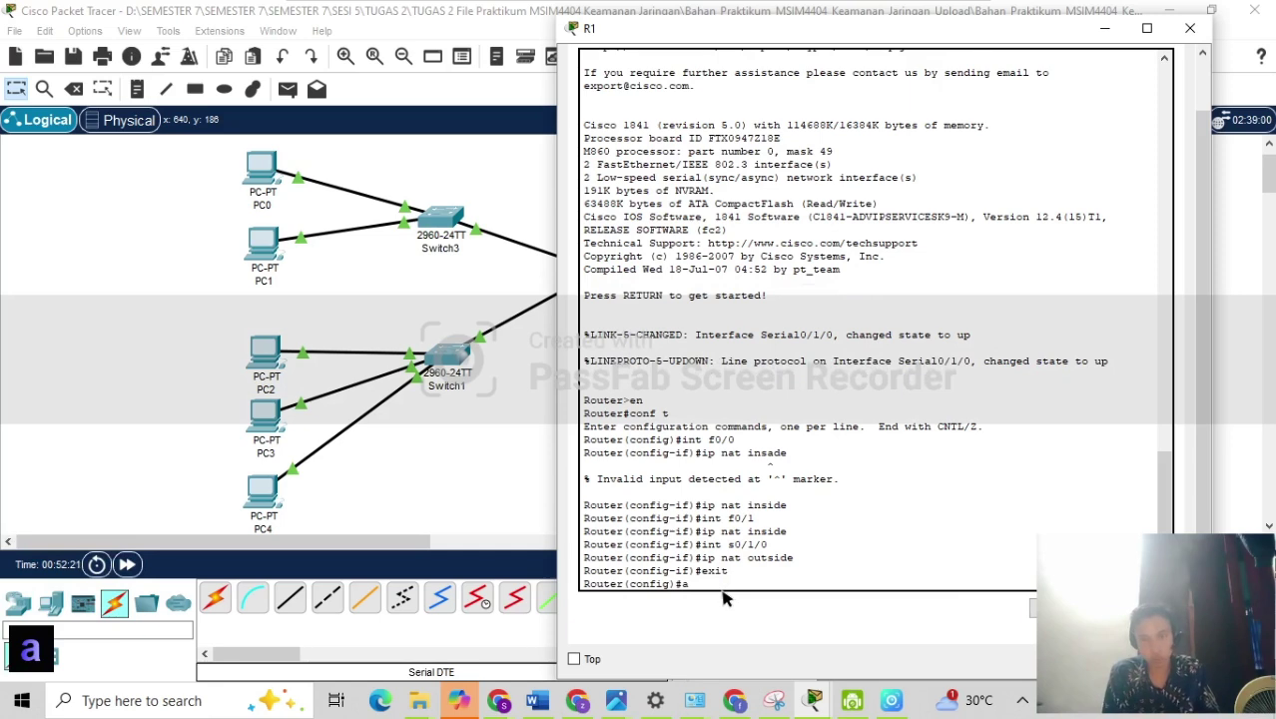
{"action": "type", "text": "cces"}
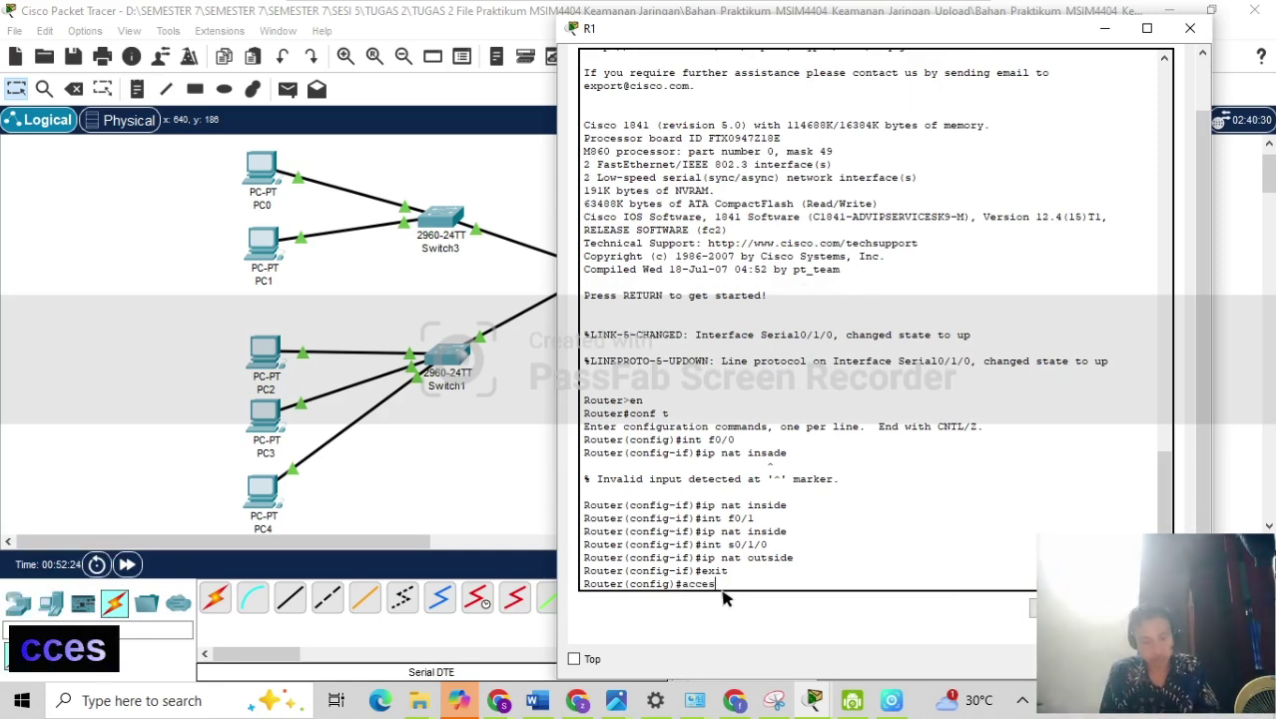
{"action": "type", "text": "s-list"}
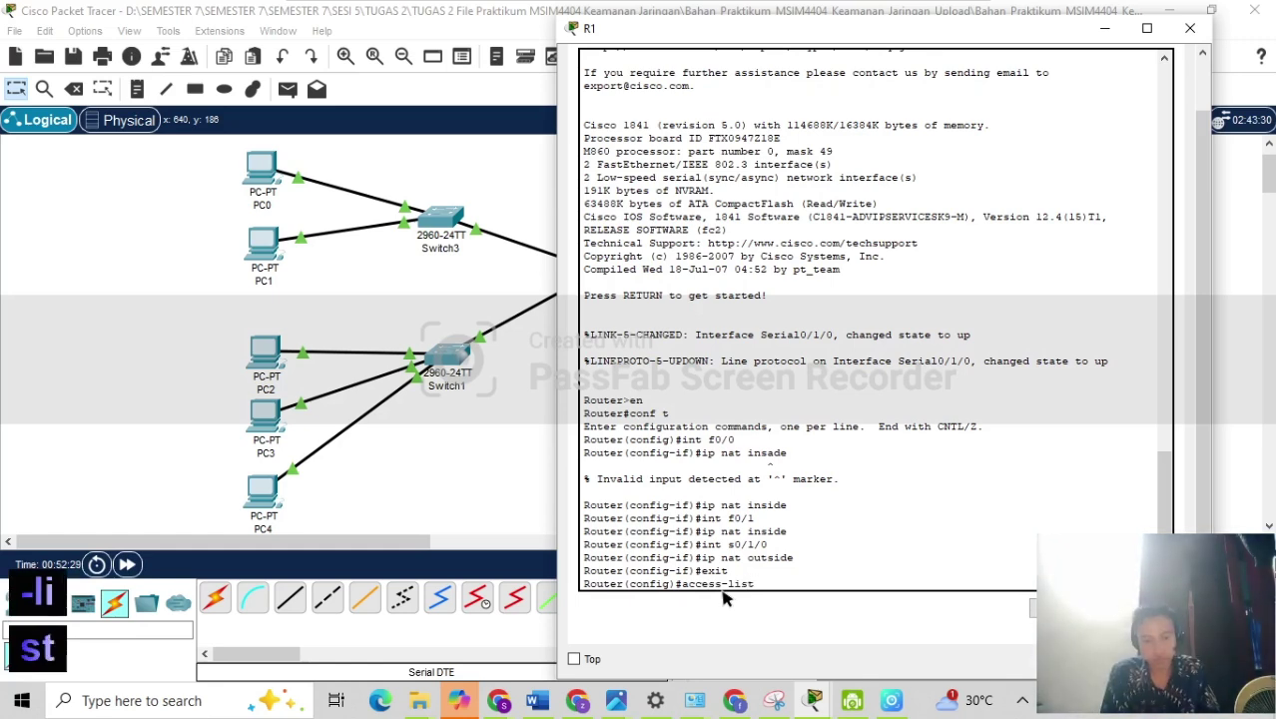
{"action": "type", "text": " 1 permit"}
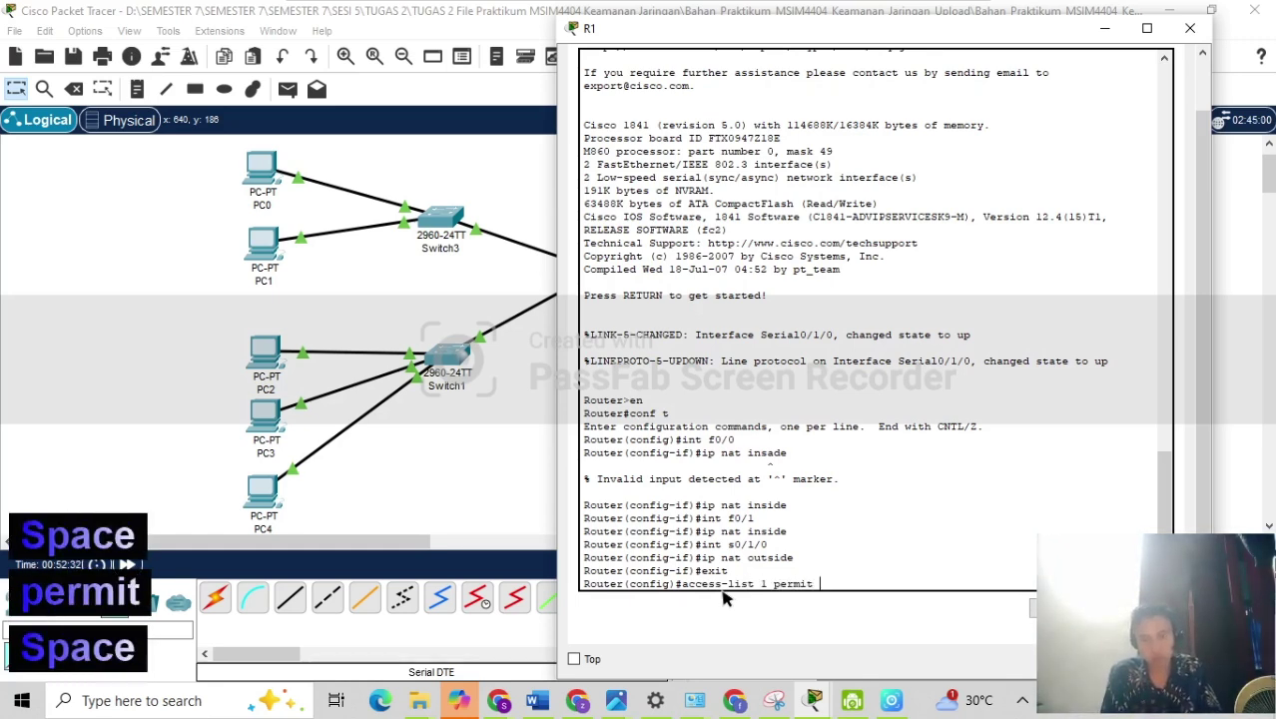
{"action": "type", "text": "19"}
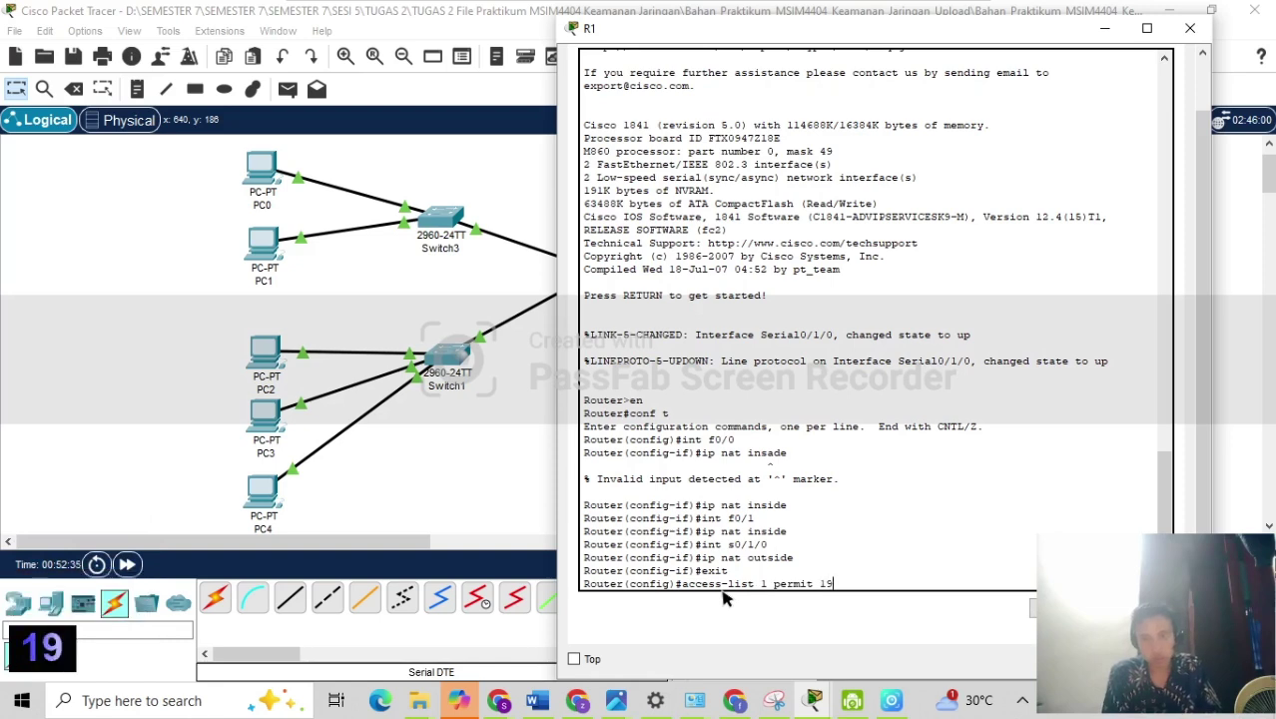
{"action": "type", "text": "2.168."}
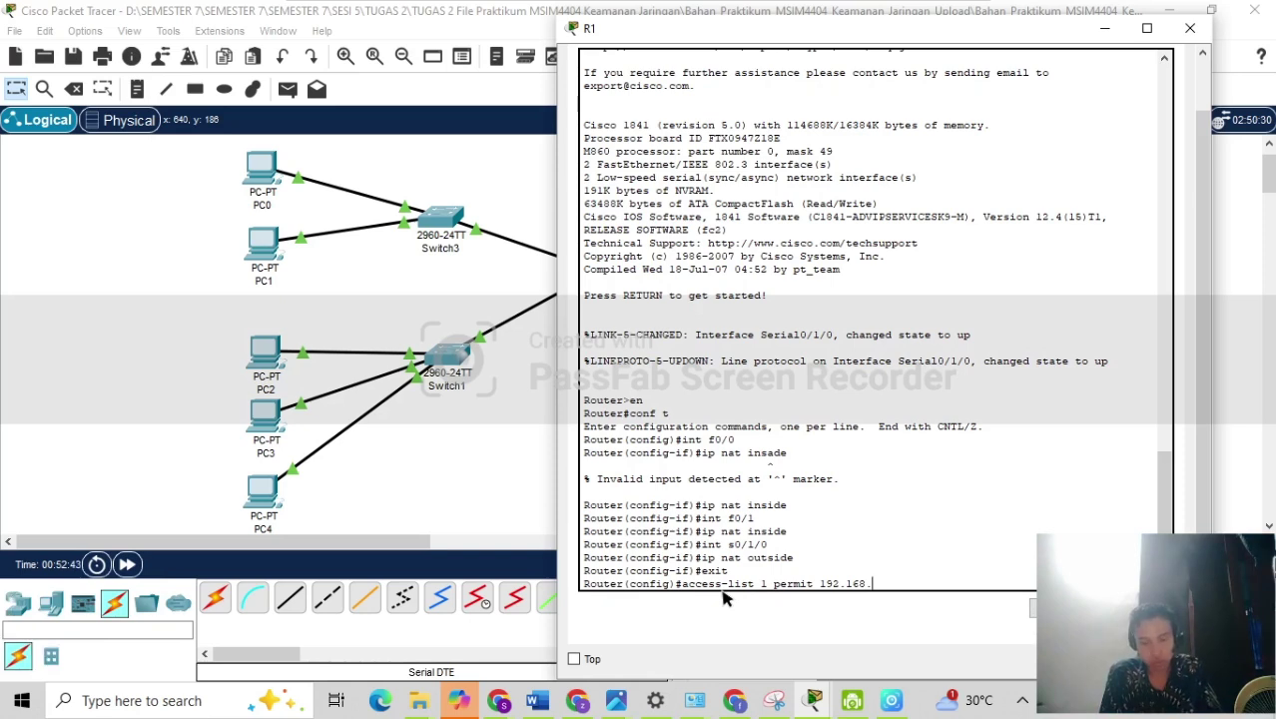
{"action": "type", "text": "10."}
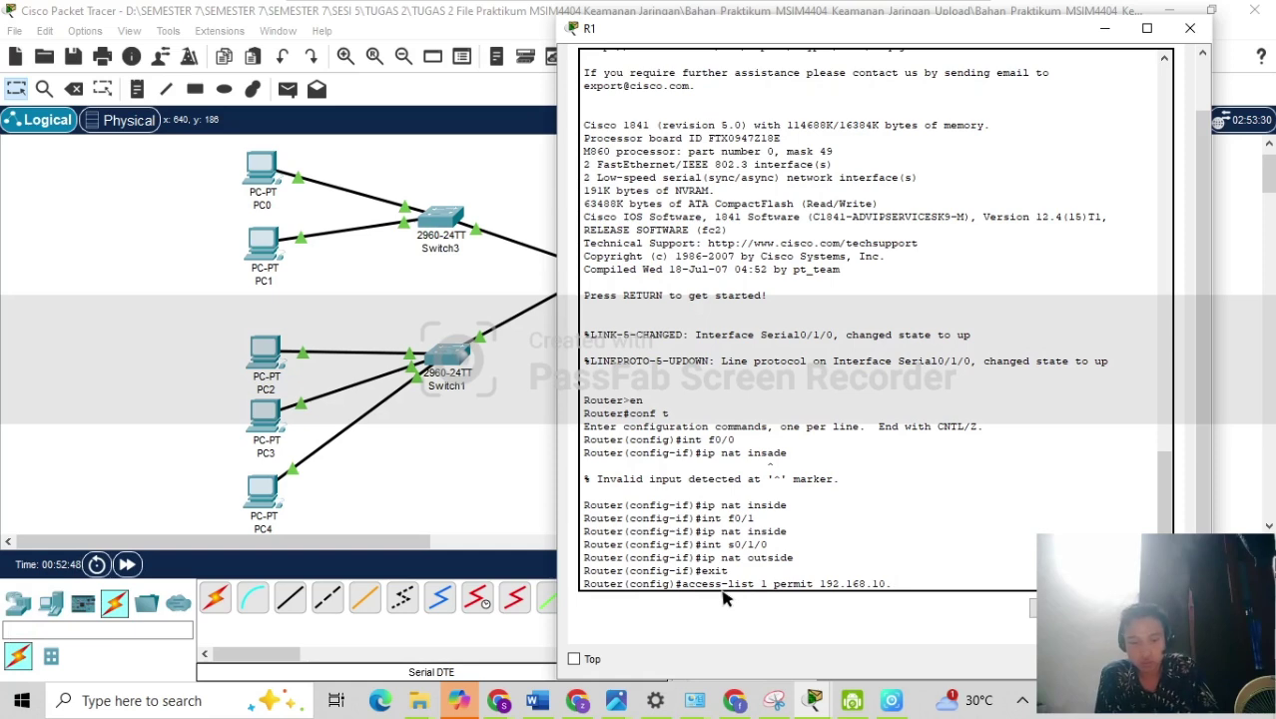
{"action": "type", "text": "0"}
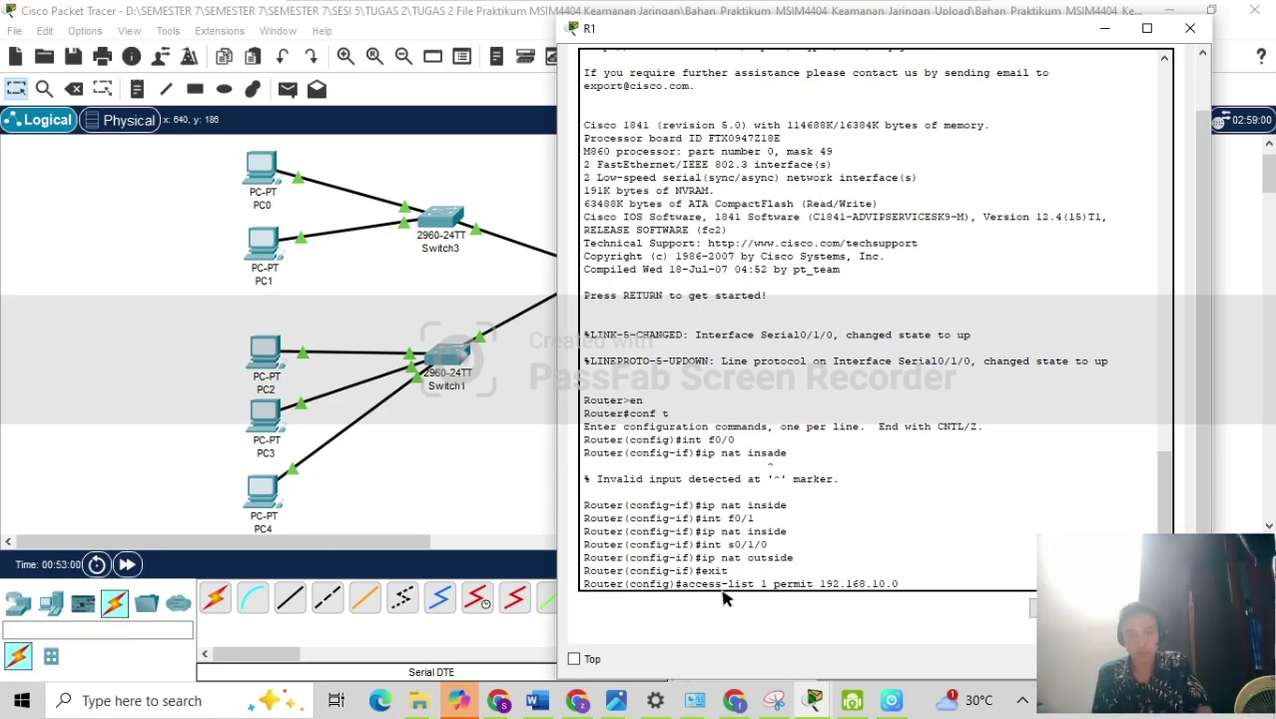
{"action": "type", "text": "."}
{"action": "key", "text": "BackSpace"}
{"action": "type", "text": "0.0."}
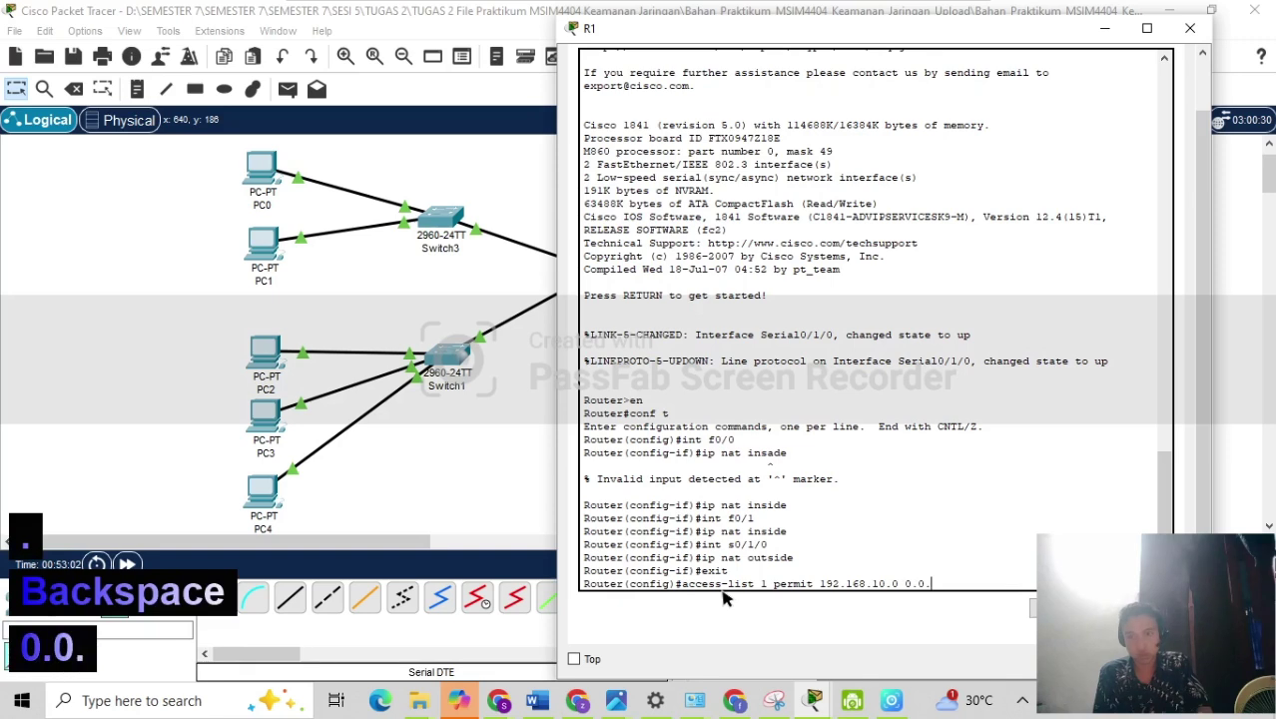
{"action": "type", "text": "0.2"}
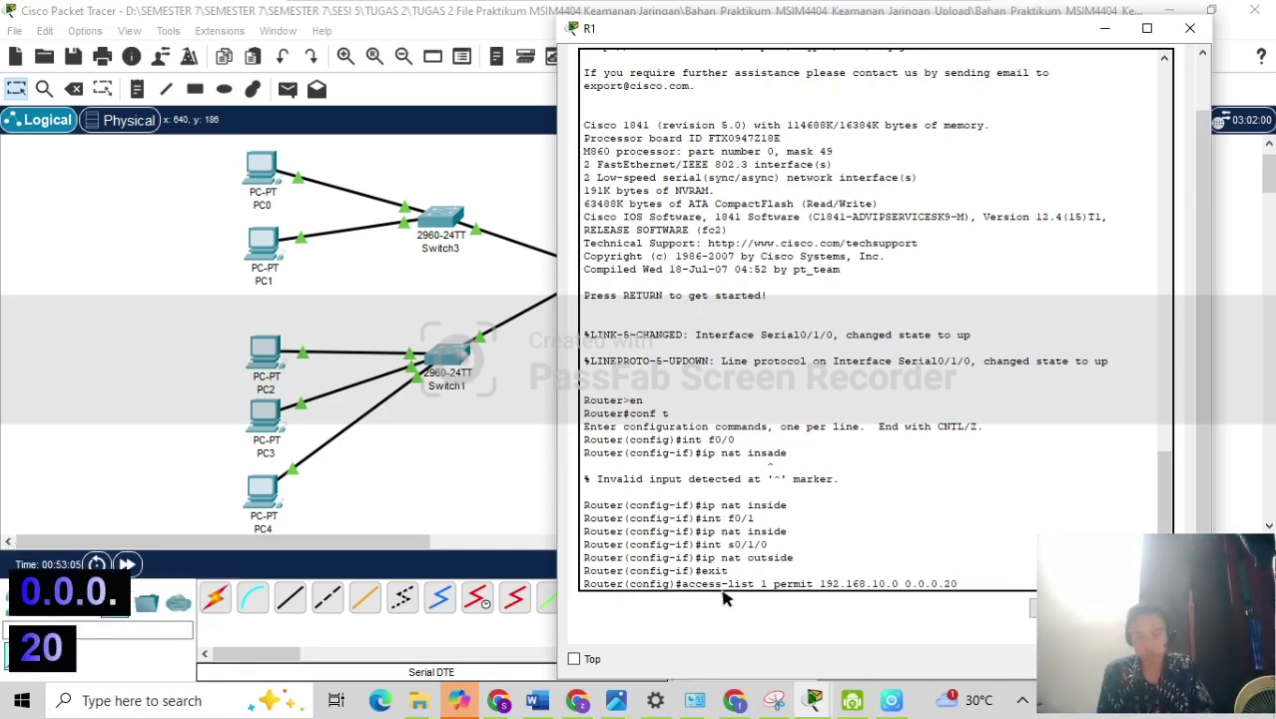
{"action": "type", "text": "55"}
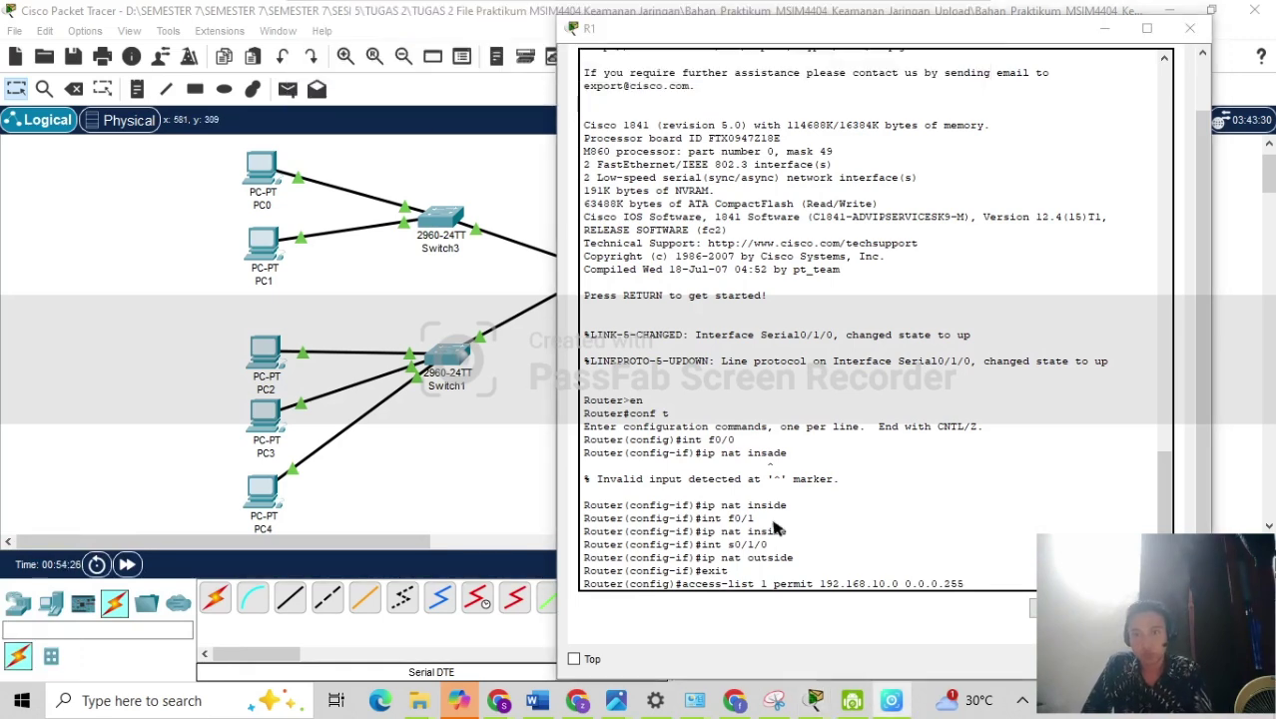
{"action": "left_click", "coordinate": [991, 597]}
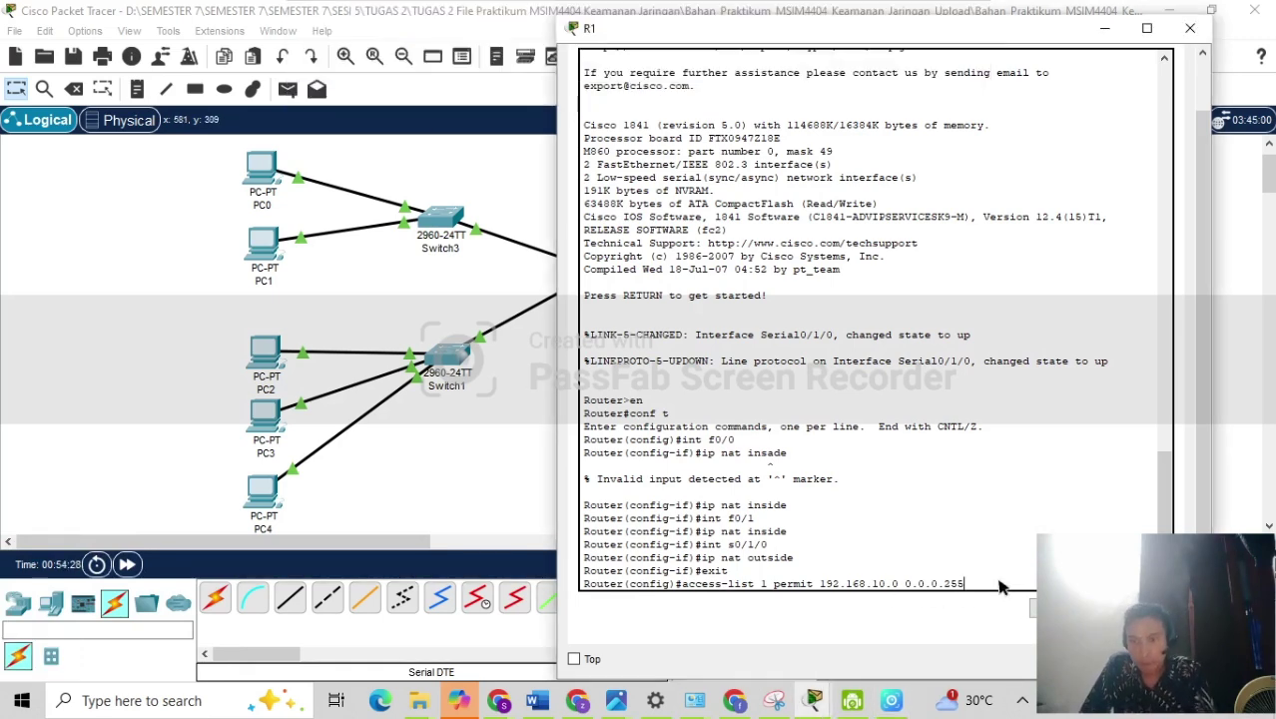
{"action": "key", "text": "Left"}
{"action": "key", "text": "Left"}
{"action": "key", "text": "Left"}
{"action": "key", "text": "Left"}
{"action": "key", "text": "Left"}
{"action": "key", "text": "Left"}
{"action": "key", "text": "Left"}
{"action": "key", "text": "Left"}
{"action": "key", "text": "Left"}
{"action": "key", "text": "Left"}
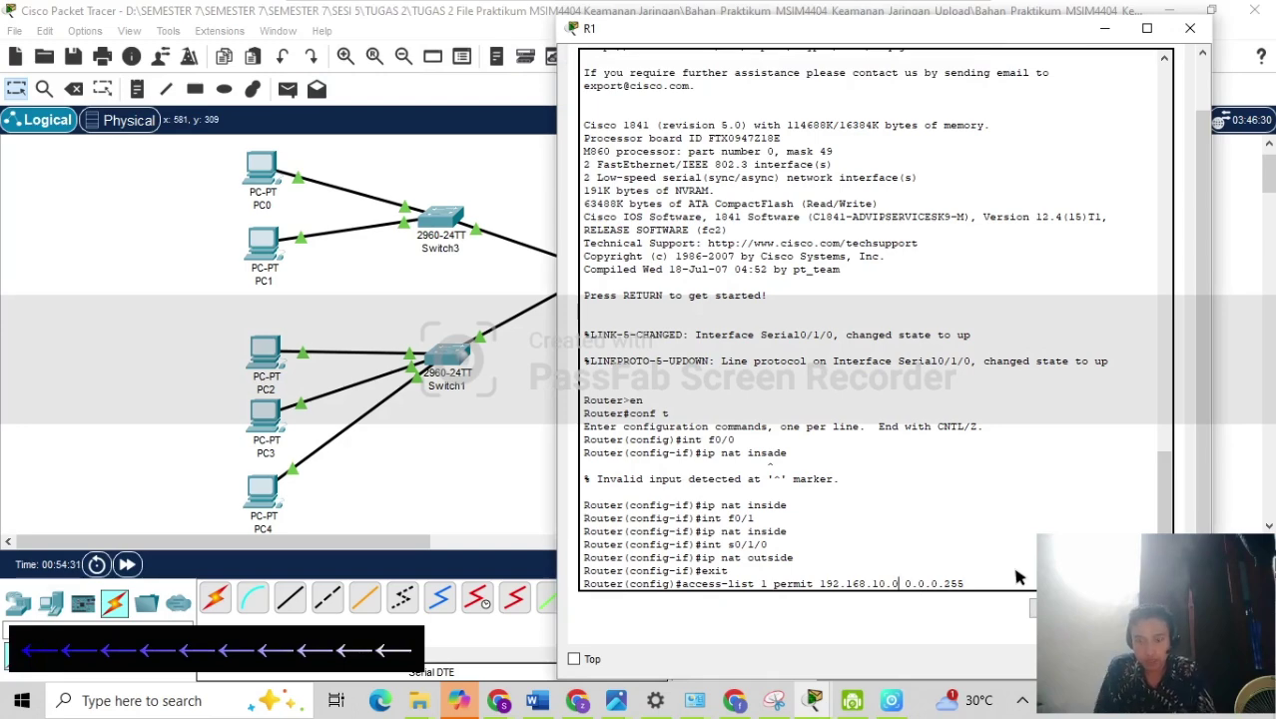
{"action": "key", "text": "BackSpace"}
{"action": "type", "text": "1"}
{"action": "key", "text": "Return"}
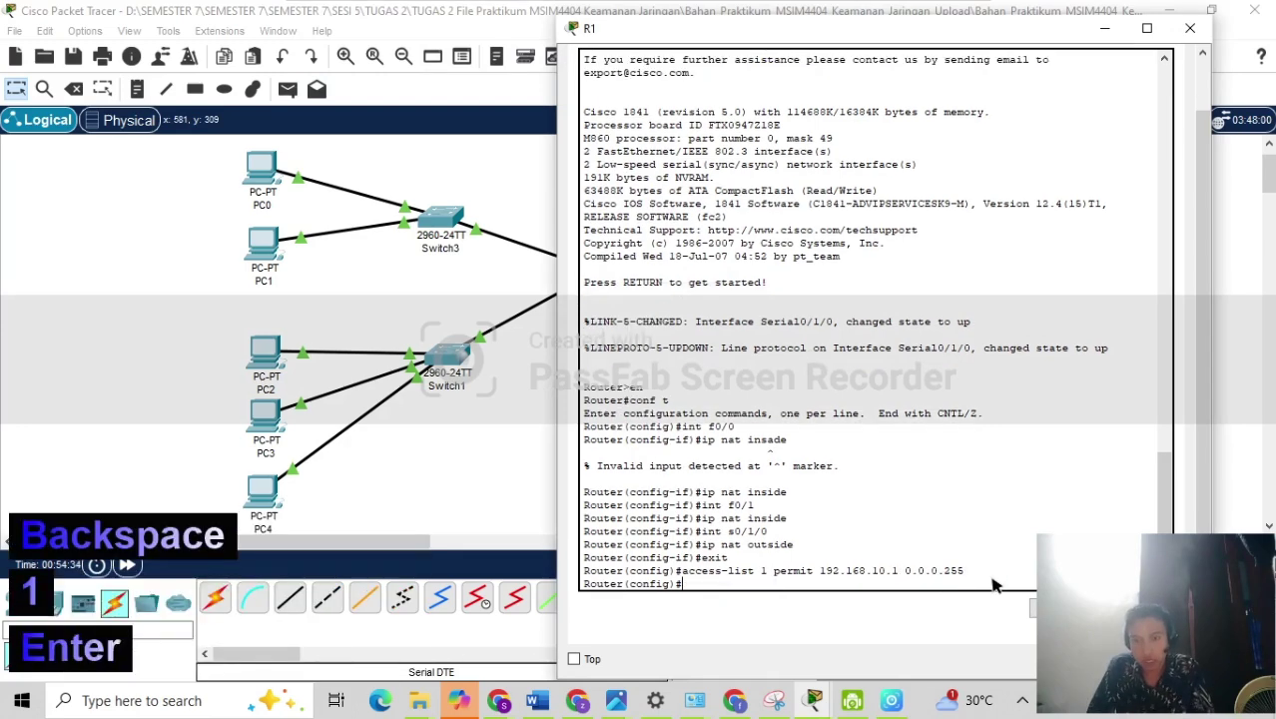
Enter 'ip nat inside source list 1 int s0/1/0 overload' to enable NAT overload.
{"action": "type", "text": "ip nat "}
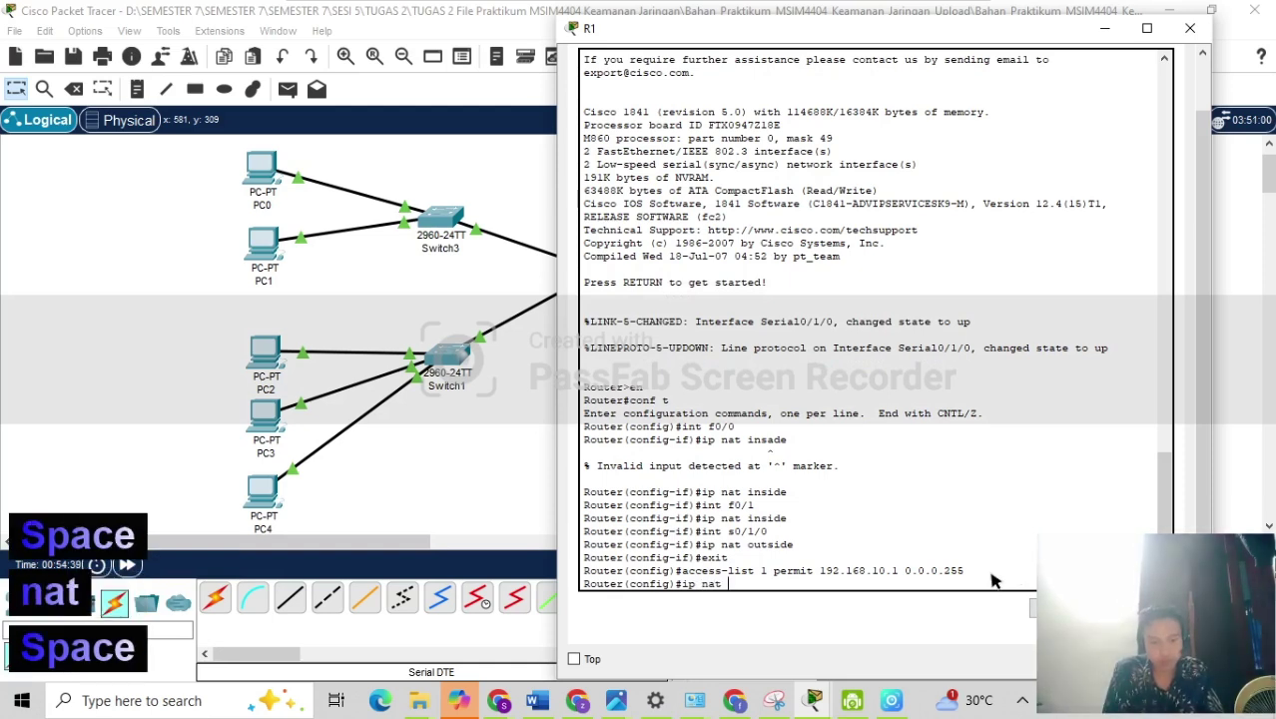
{"action": "type", "text": "inside"}
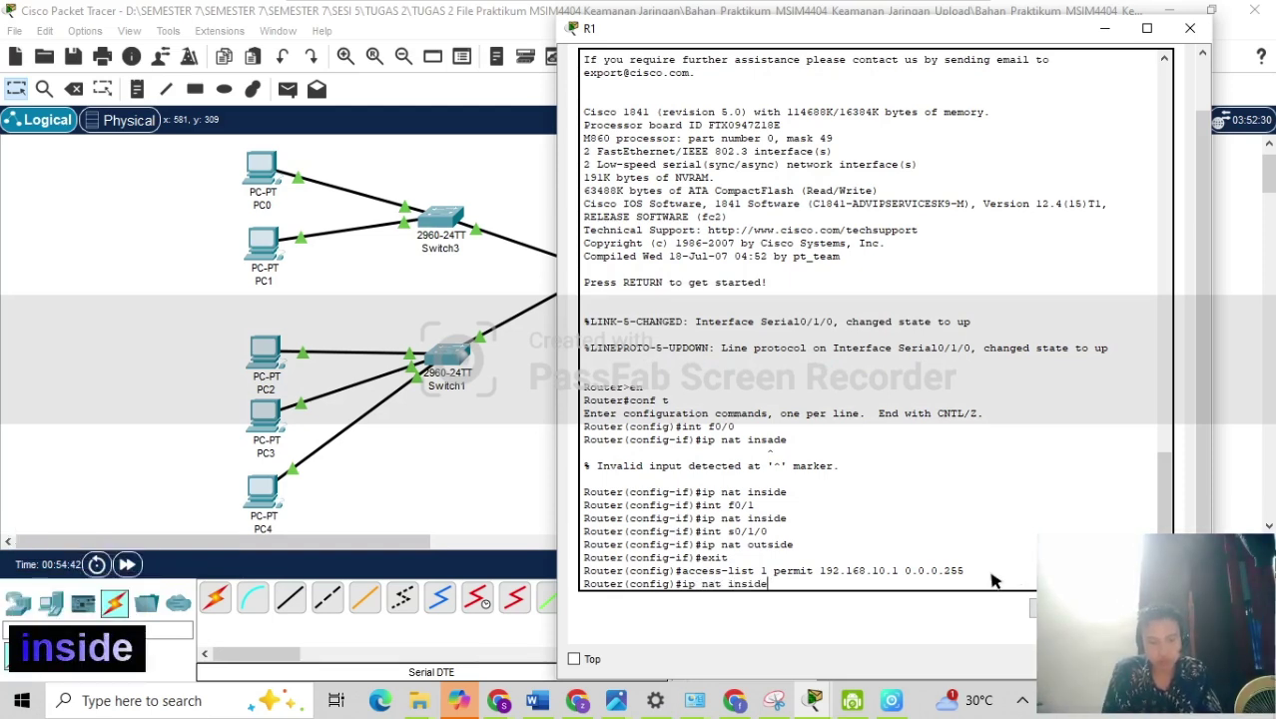
{"action": "type", "text": " sourc"}
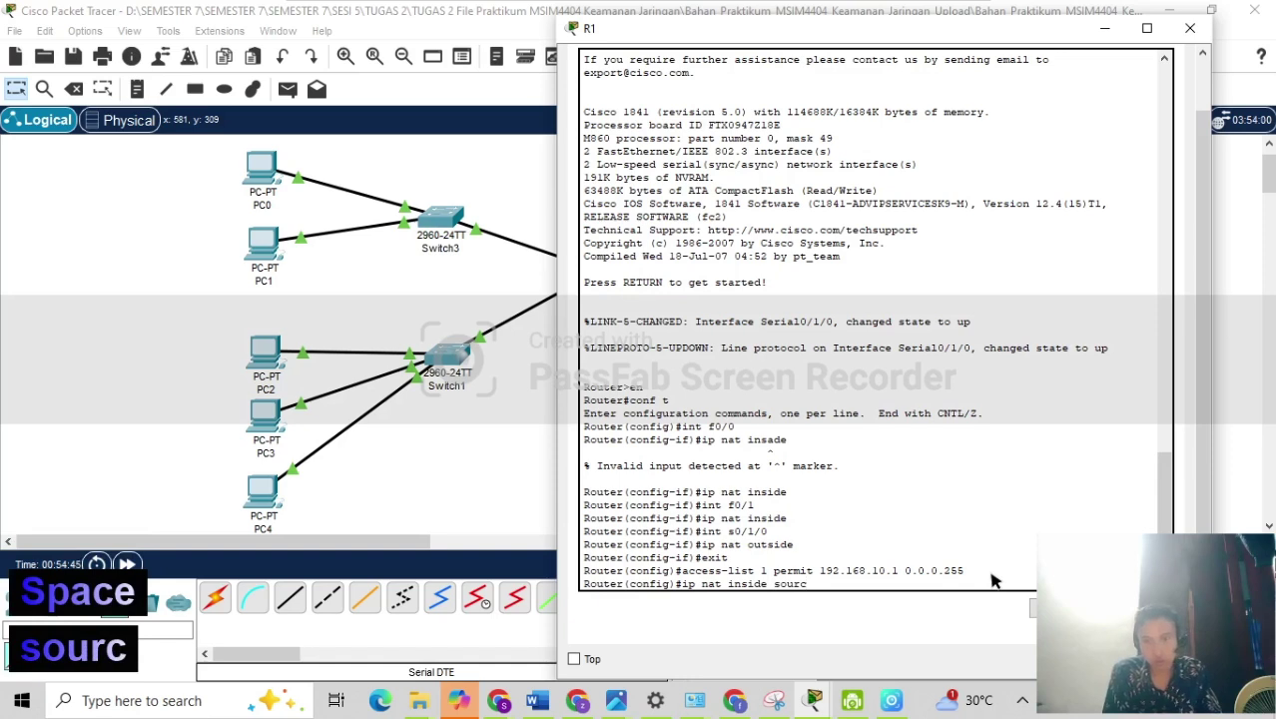
{"action": "type", "text": "u"}
{"action": "key", "text": "BackSpace"}
{"action": "type", "text": "e "}
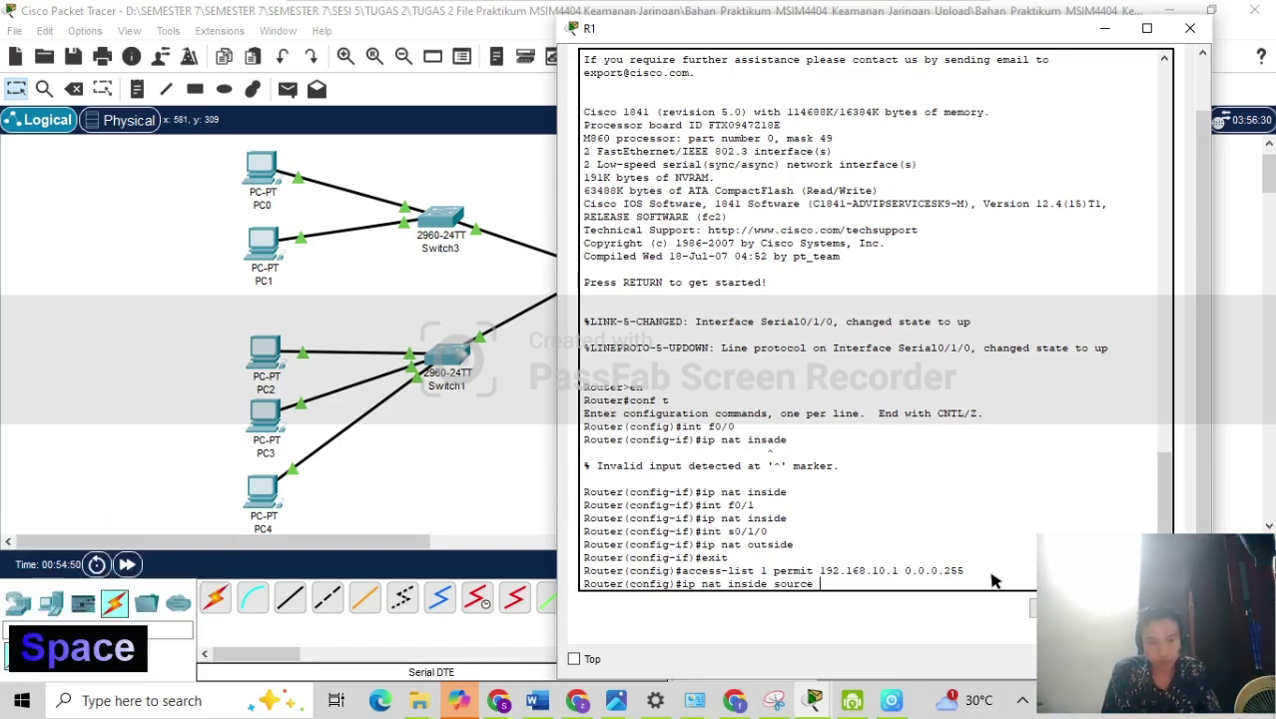
{"action": "type", "text": "list "}
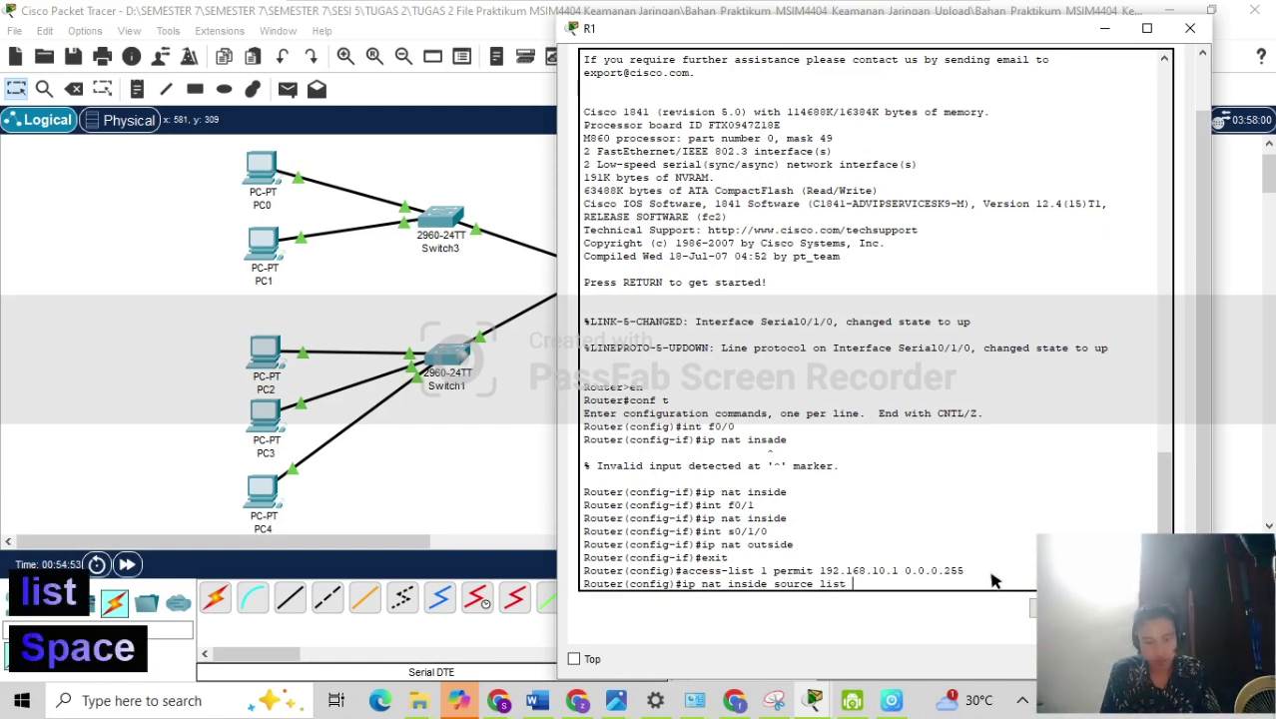
{"action": "type", "text": "1 int"}
{"action": "type", "text": " s"}
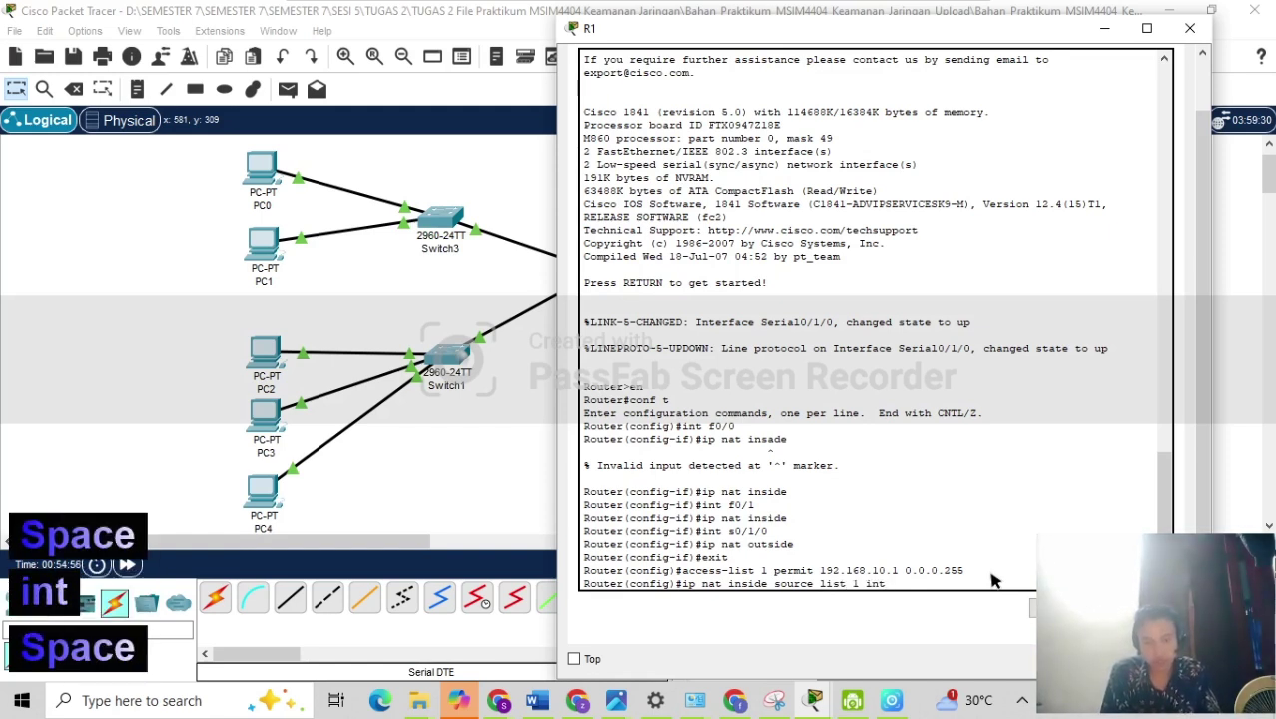
{"action": "type", "text": "0/1/0"}
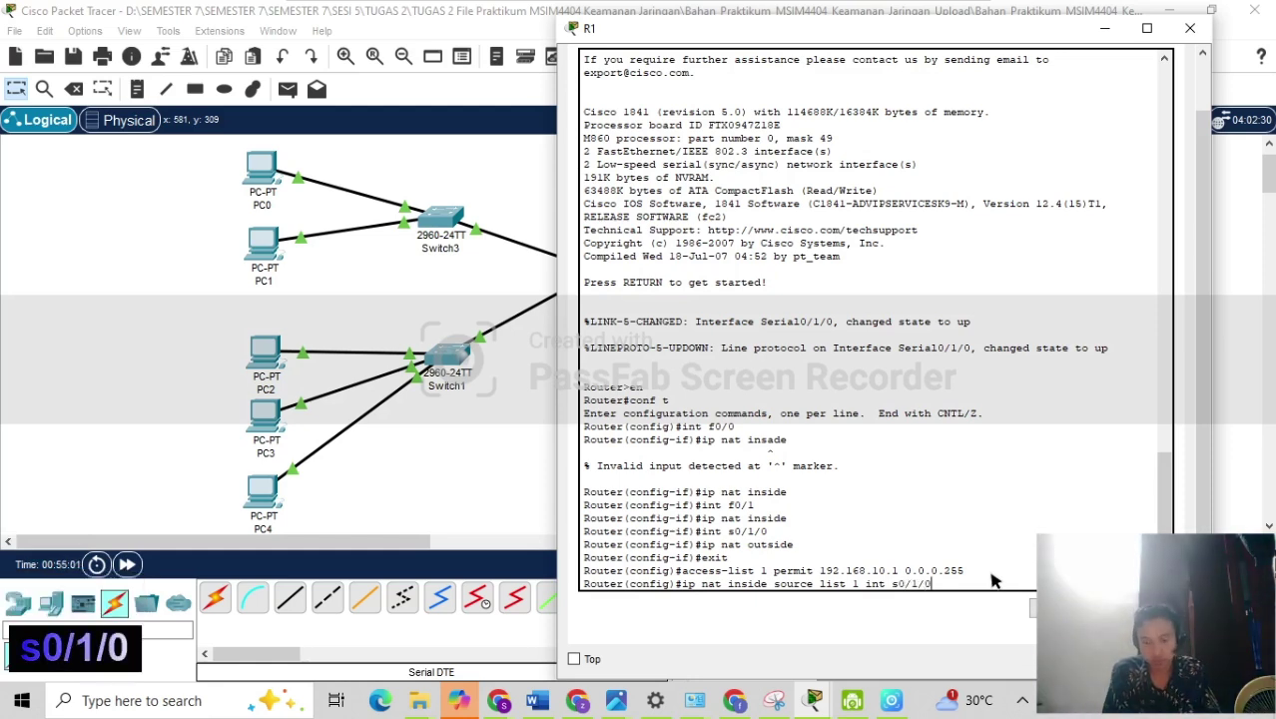
{"action": "type", "text": " o"}
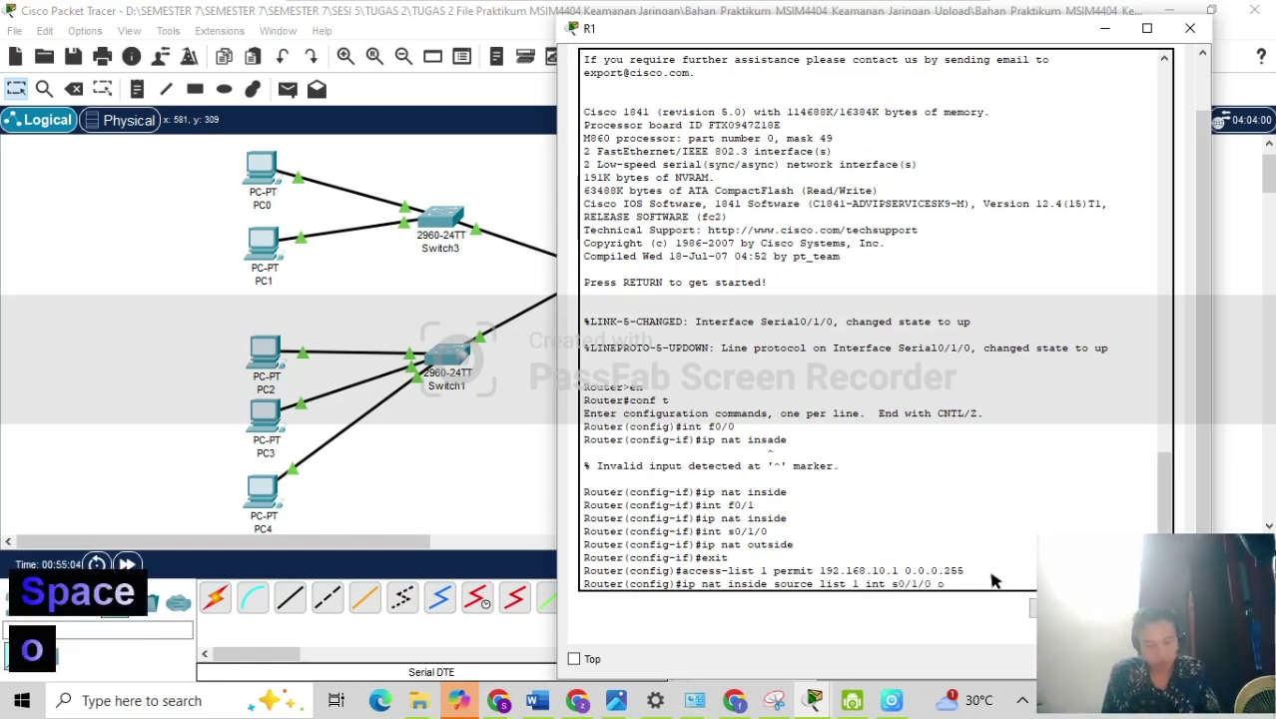
{"action": "type", "text": "verload"}
{"action": "key", "text": "Return"}
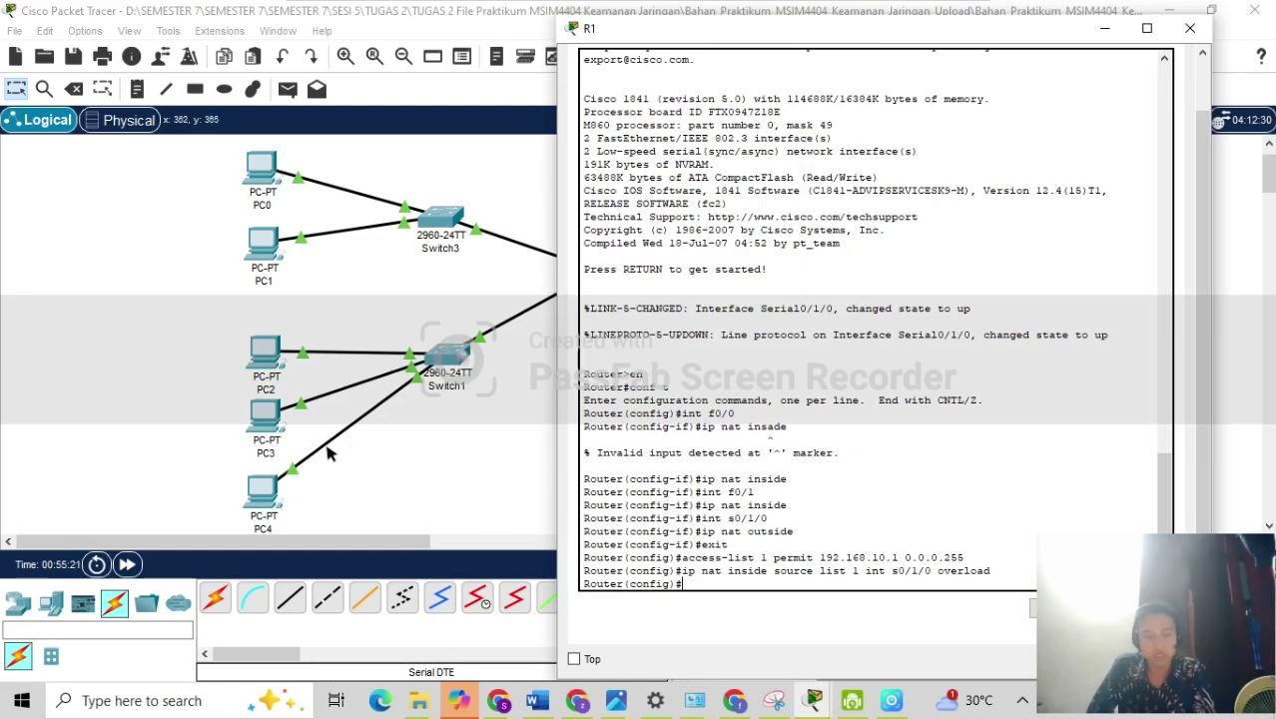
Reload the WEB SERVER page in PC0's web browser.
{"action": "left_click", "coordinate": [434, 452]}
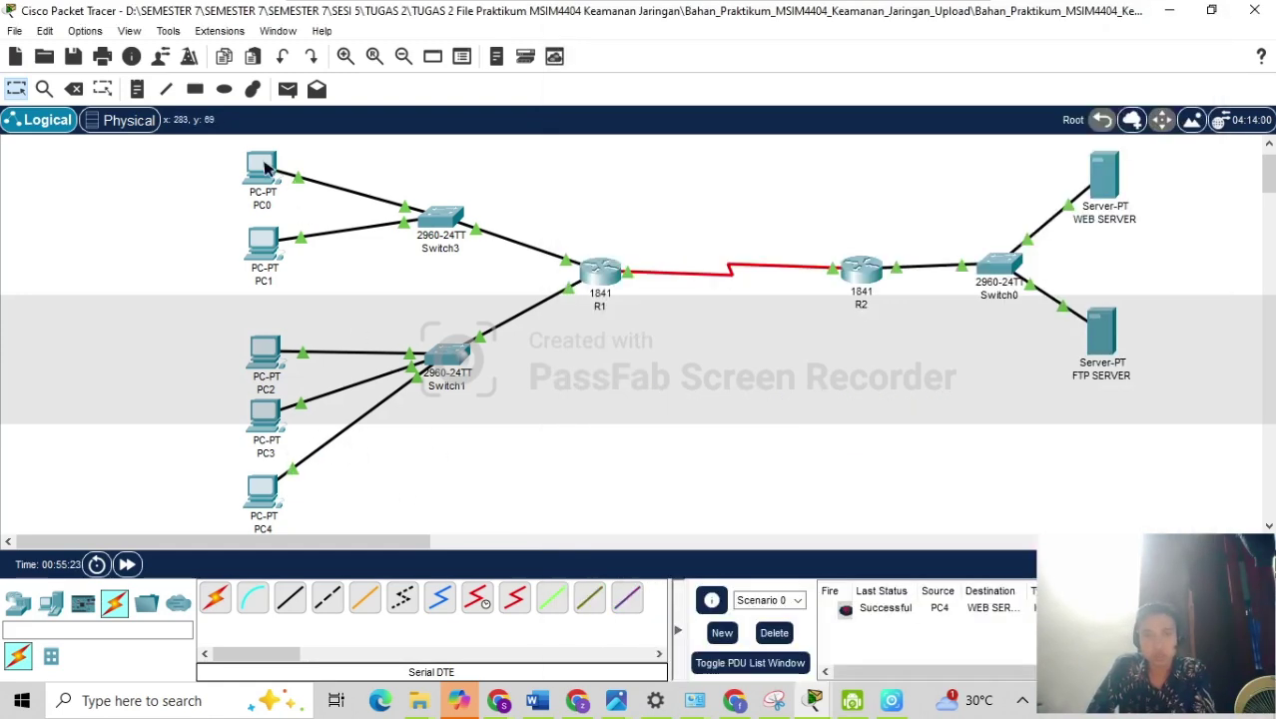
{"action": "mouse_move", "coordinate": [268, 175]}
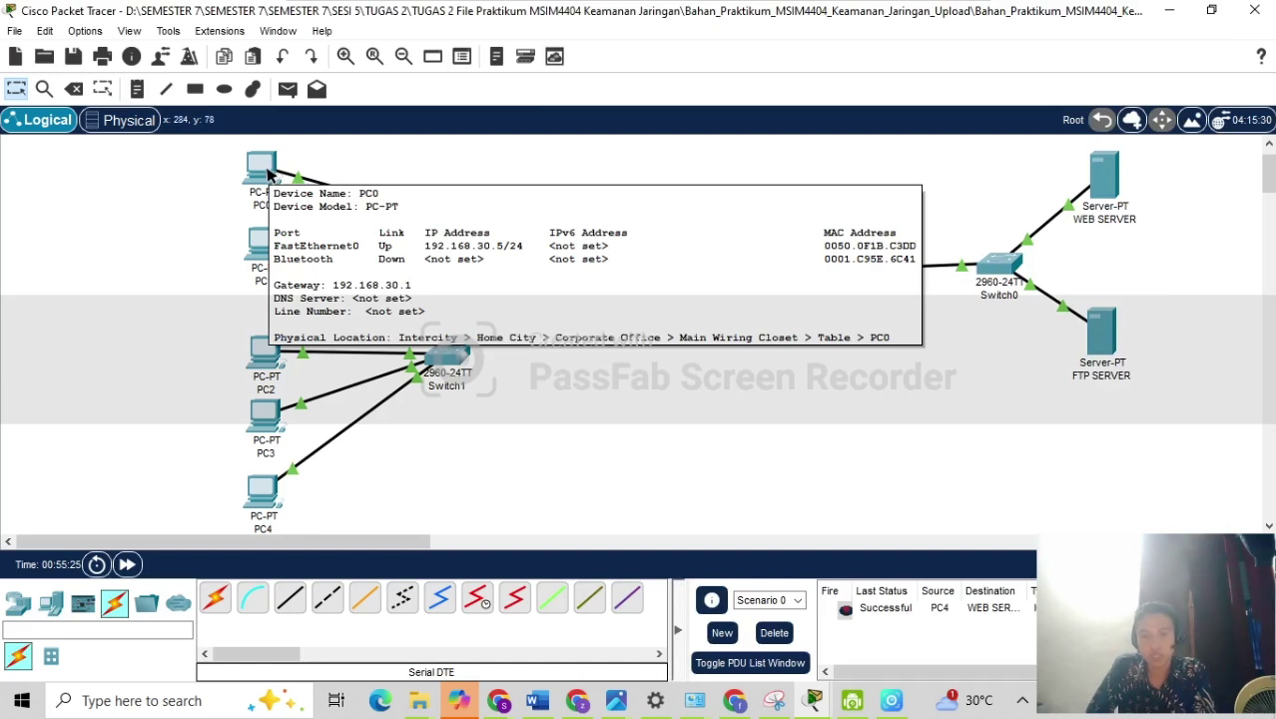
{"action": "left_click", "coordinate": [268, 175]}
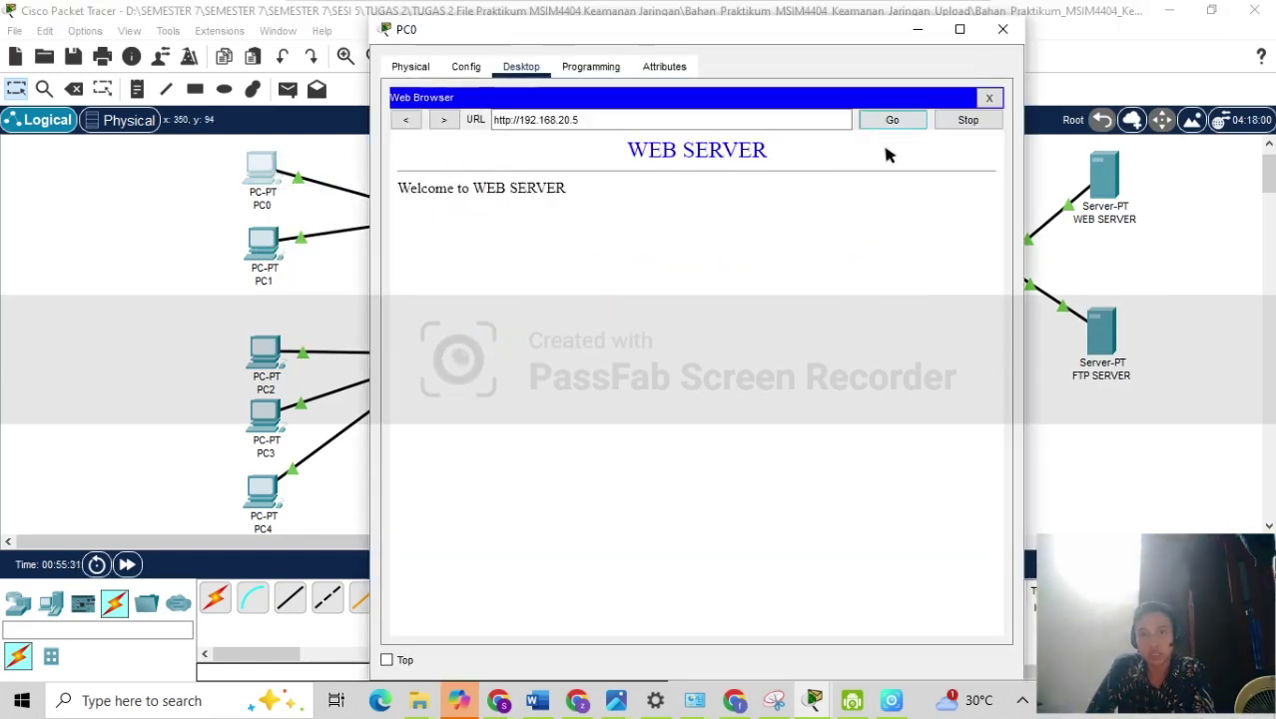
{"action": "left_click", "coordinate": [912, 122]}
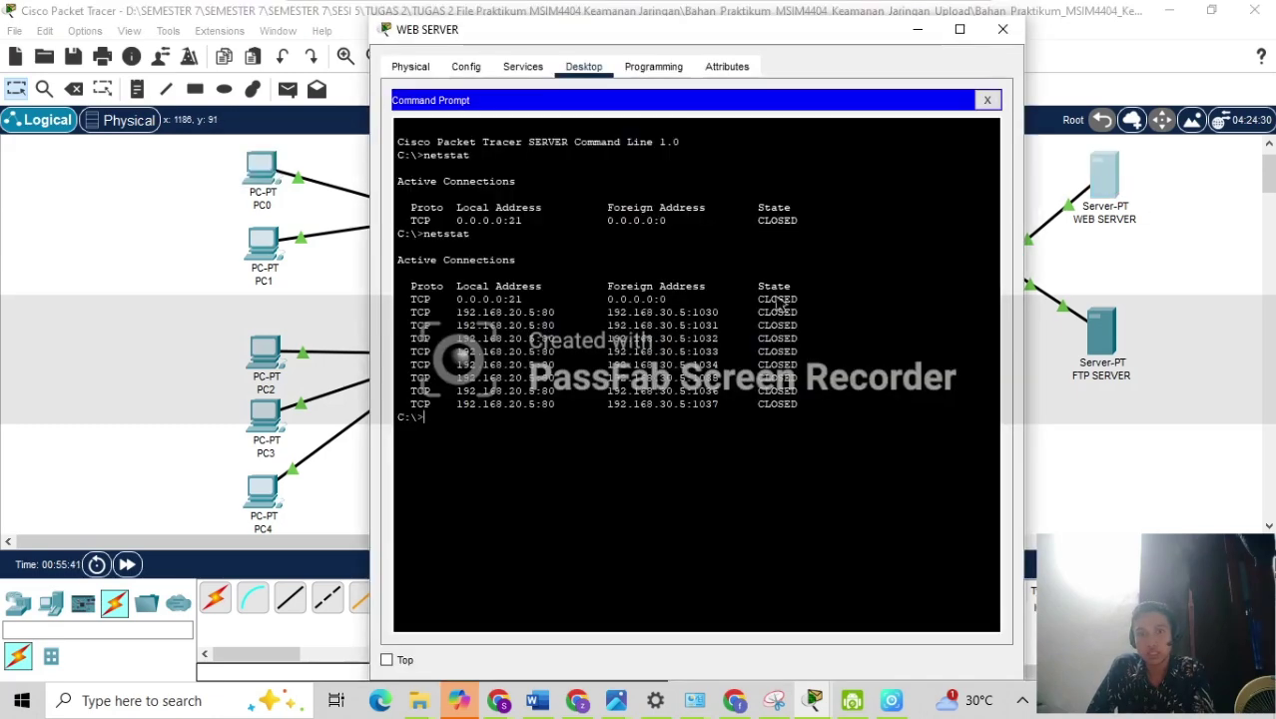
Rerun netstat on the WEB SERVER, showing 192.168.30.5 connections on ports 1038–1048, then return to the topology.
{"action": "key", "text": "Up"}
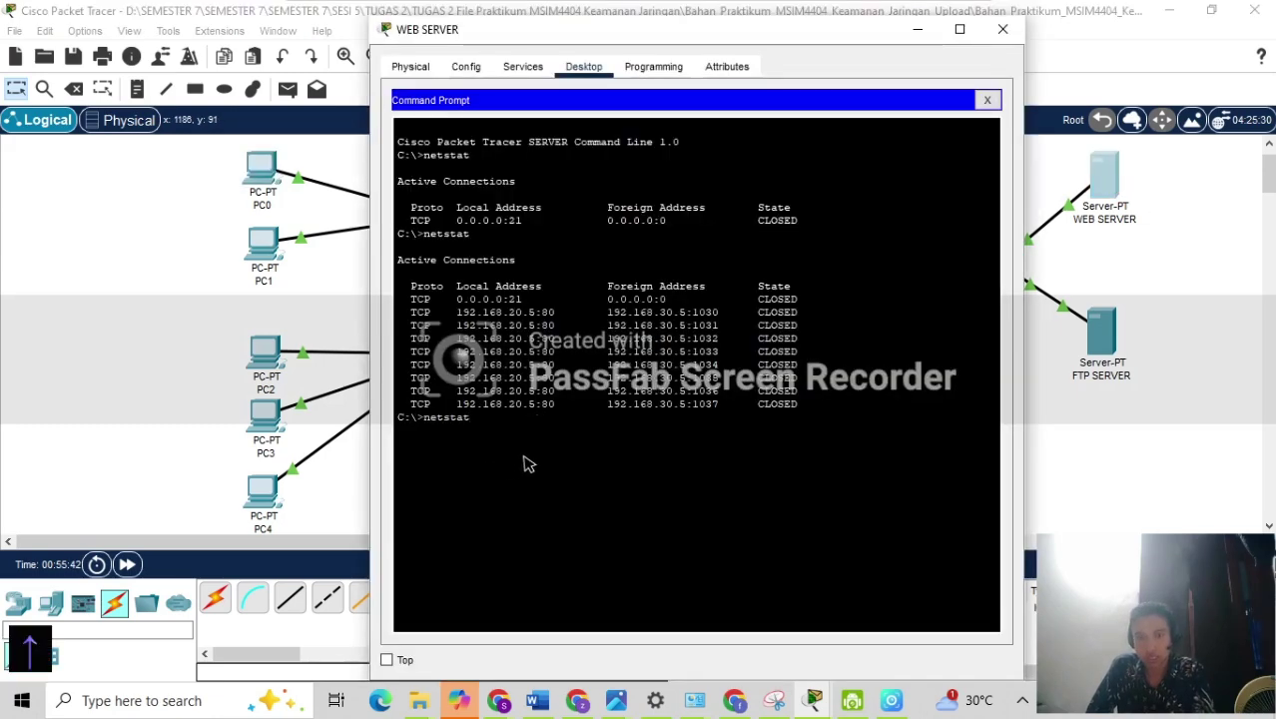
{"action": "key", "text": "Return"}
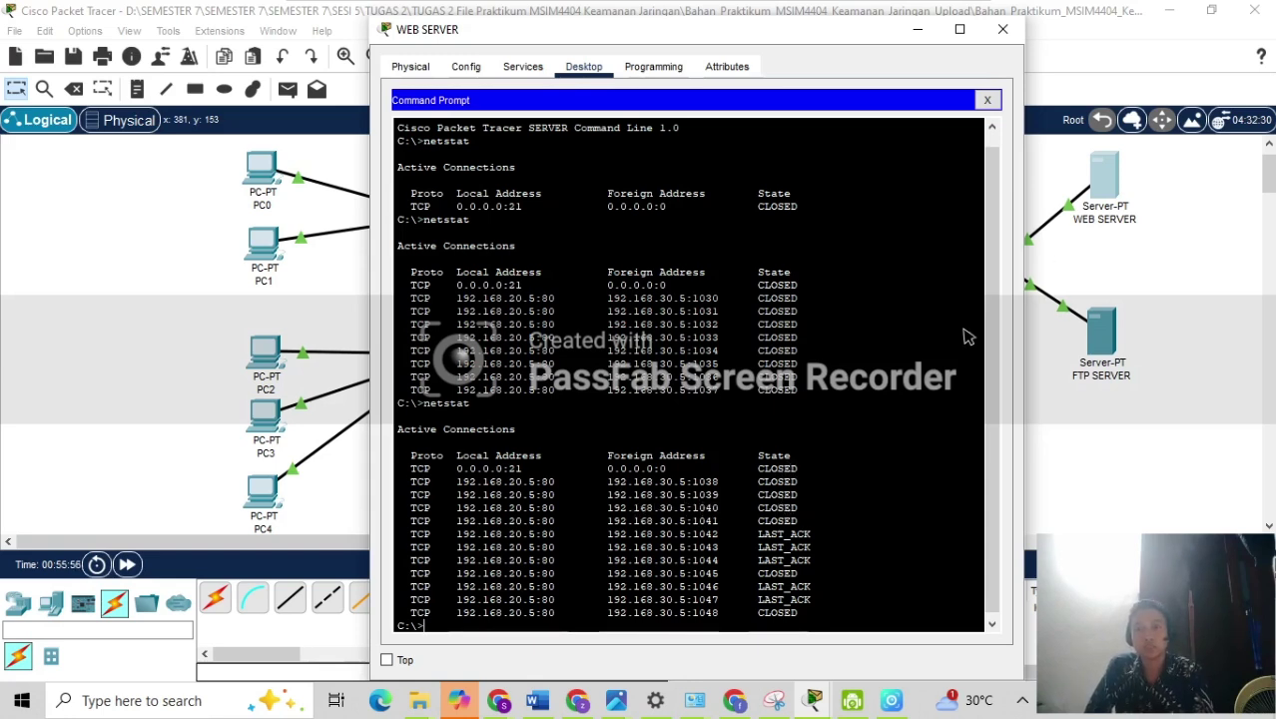
{"action": "scroll", "coordinate": [709, 536], "scroll_direction": "down", "scroll_amount": 1}
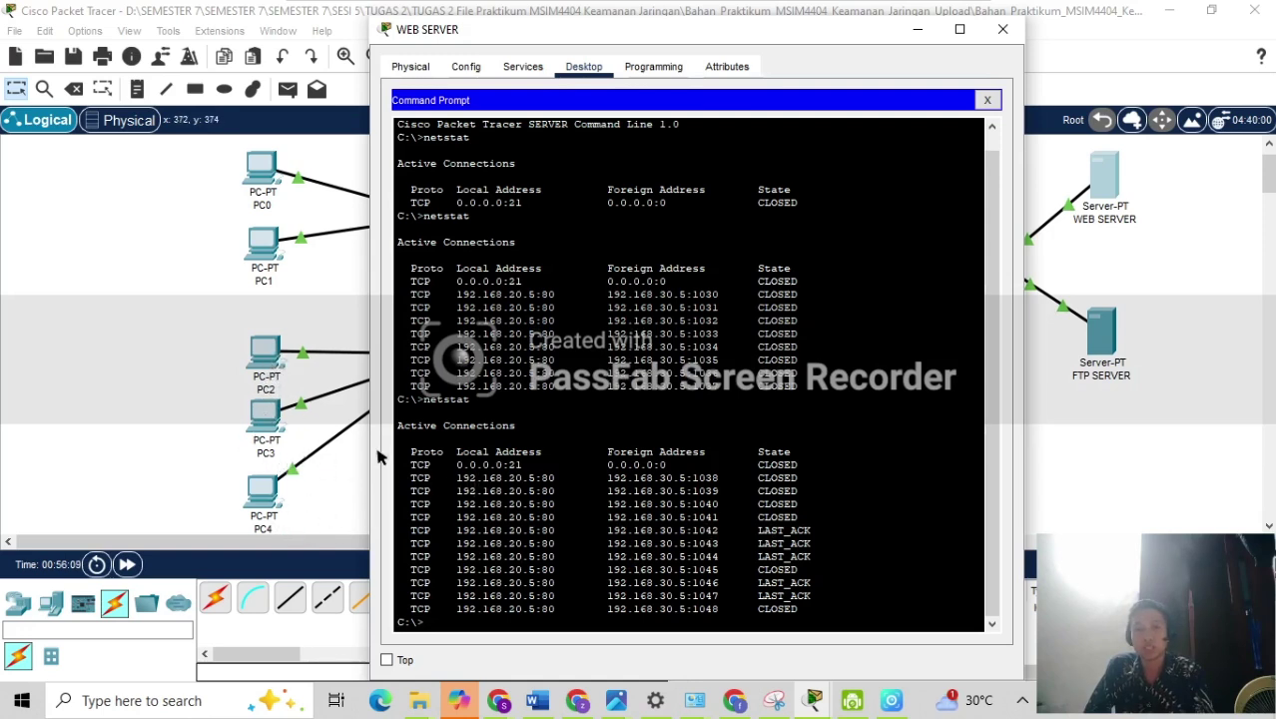
{"action": "left_click", "coordinate": [202, 336]}
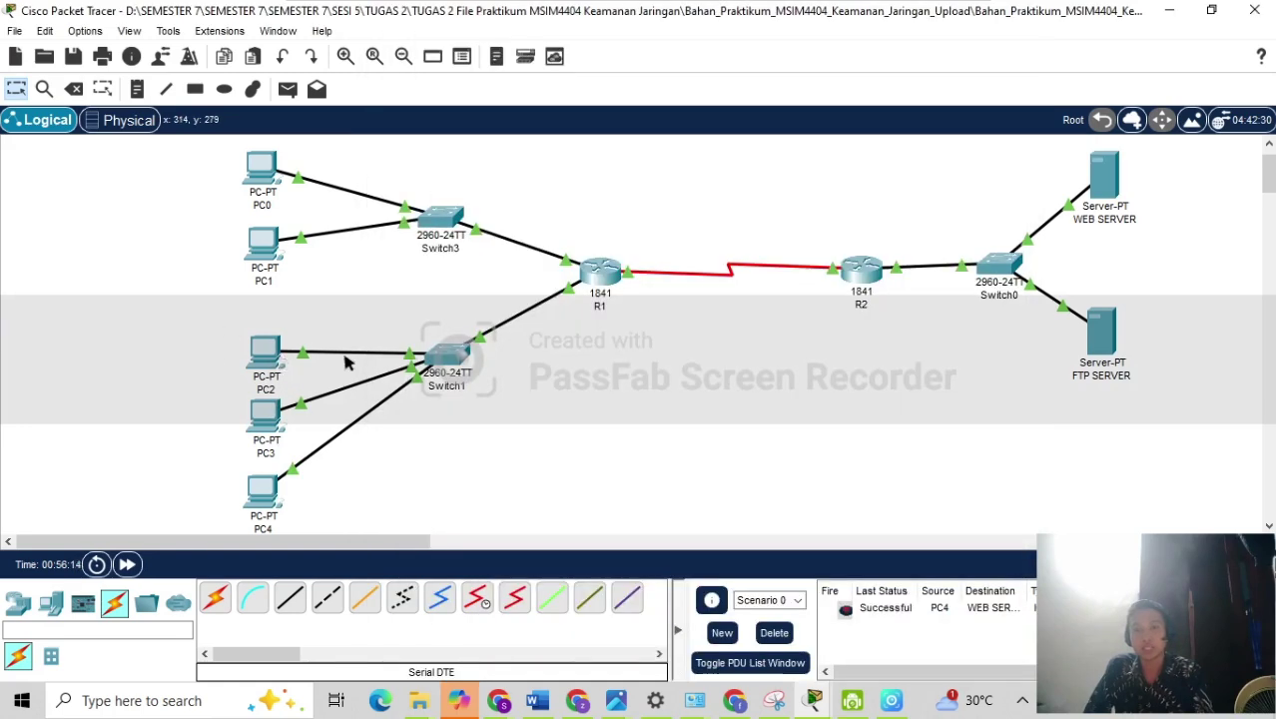
Load 192.168.20.5 in PC2's web browser, then bring up the WEB SERVER's command prompt.
{"action": "mouse_move", "coordinate": [607, 271]}
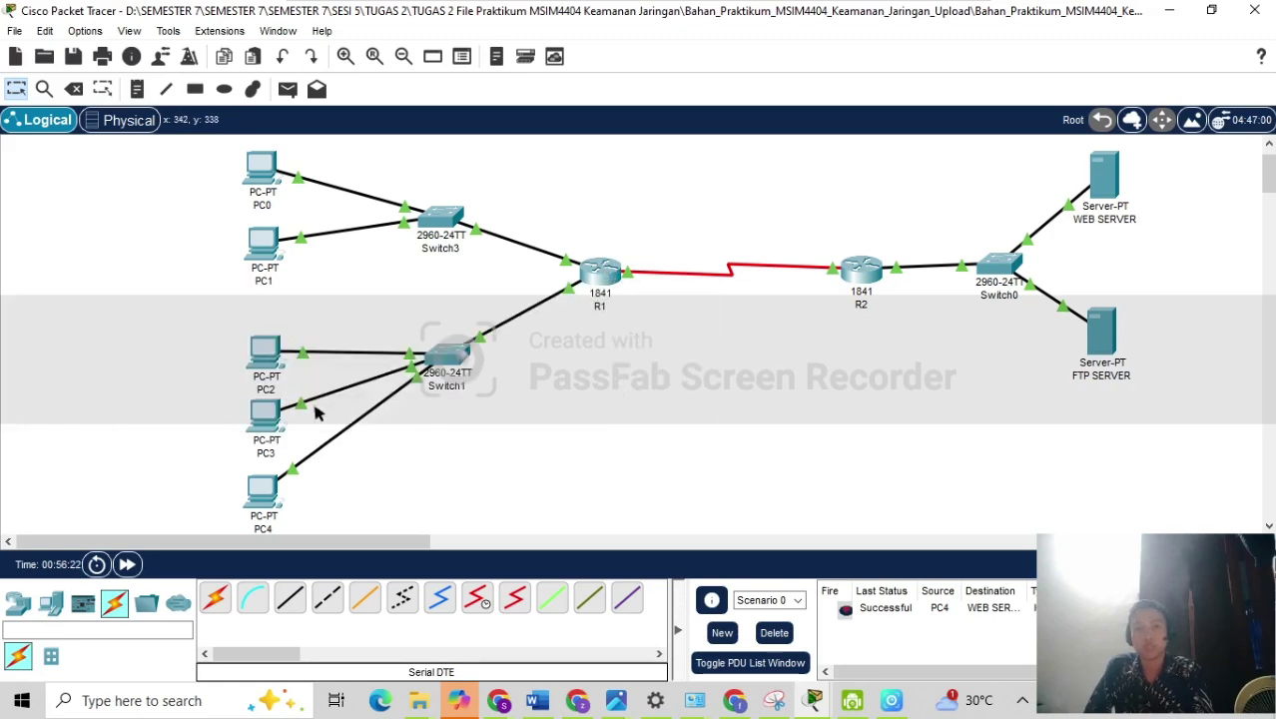
{"action": "left_click", "coordinate": [267, 352]}
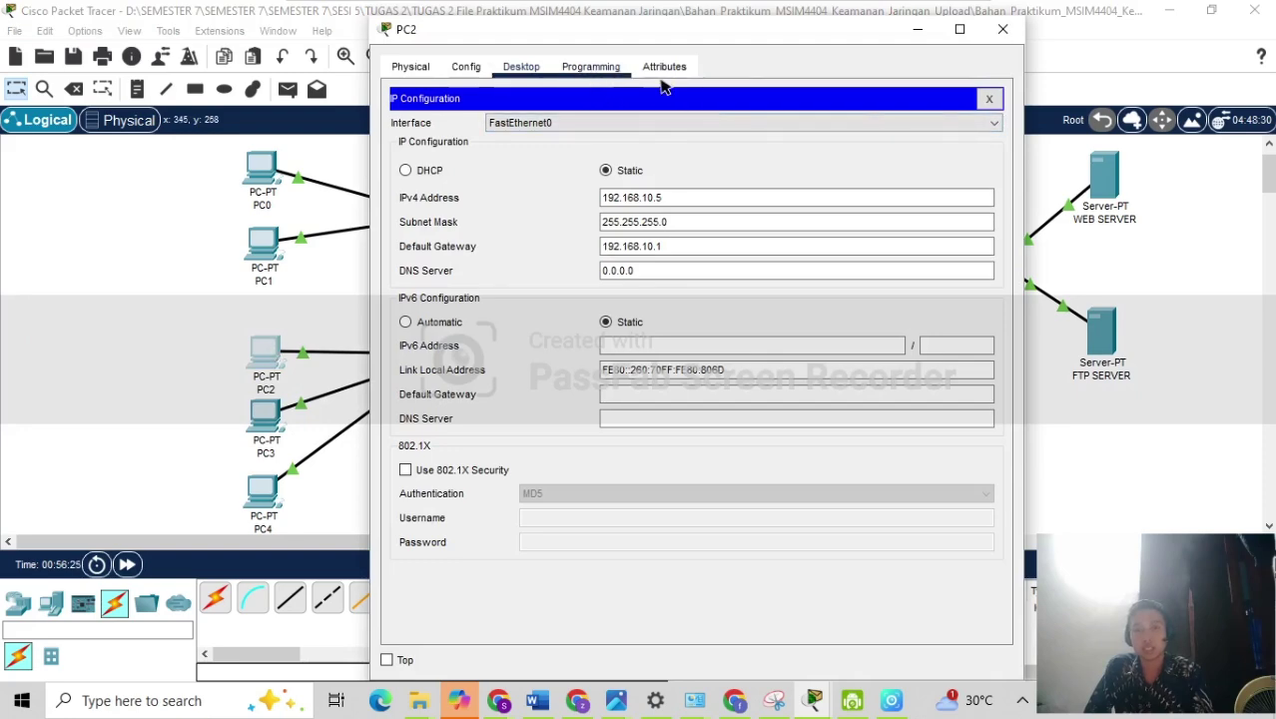
{"action": "left_click", "coordinate": [988, 98]}
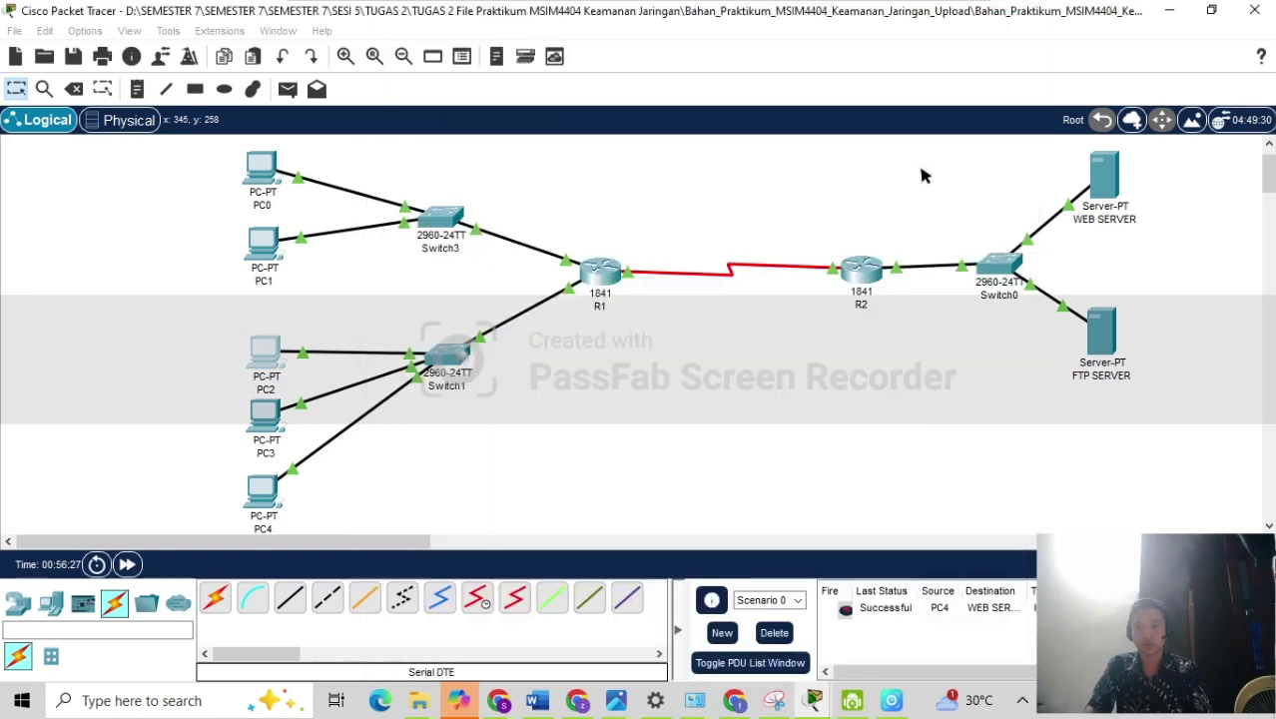
{"action": "left_click", "coordinate": [280, 361]}
{"action": "left_click", "coordinate": [581, 124]}
{"action": "type", "text": "1"}
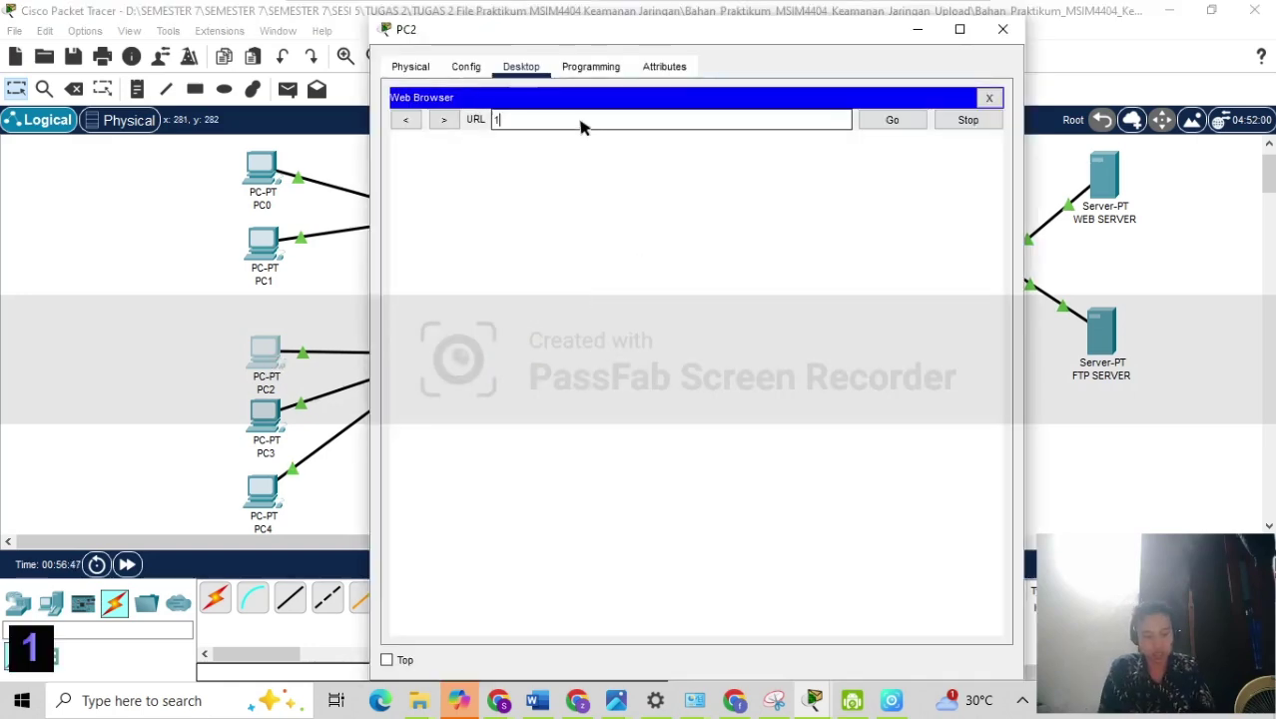
{"action": "type", "text": "92.168"}
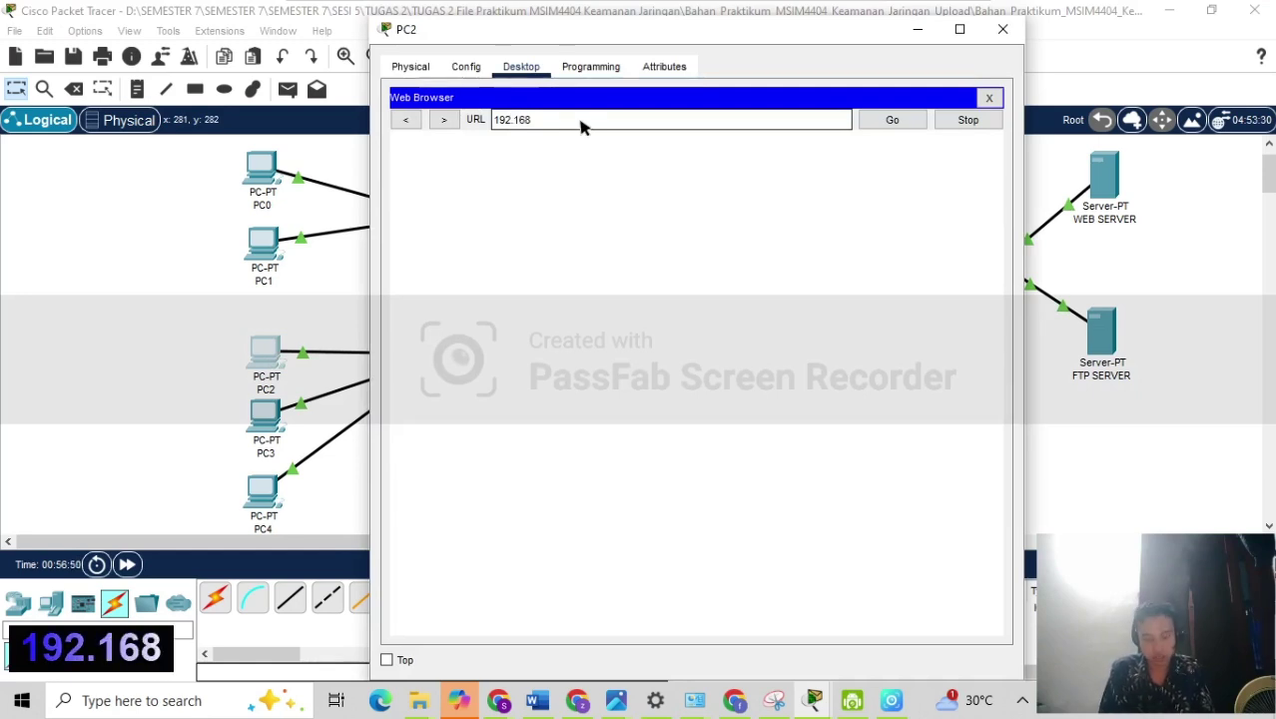
{"action": "type", "text": "."}
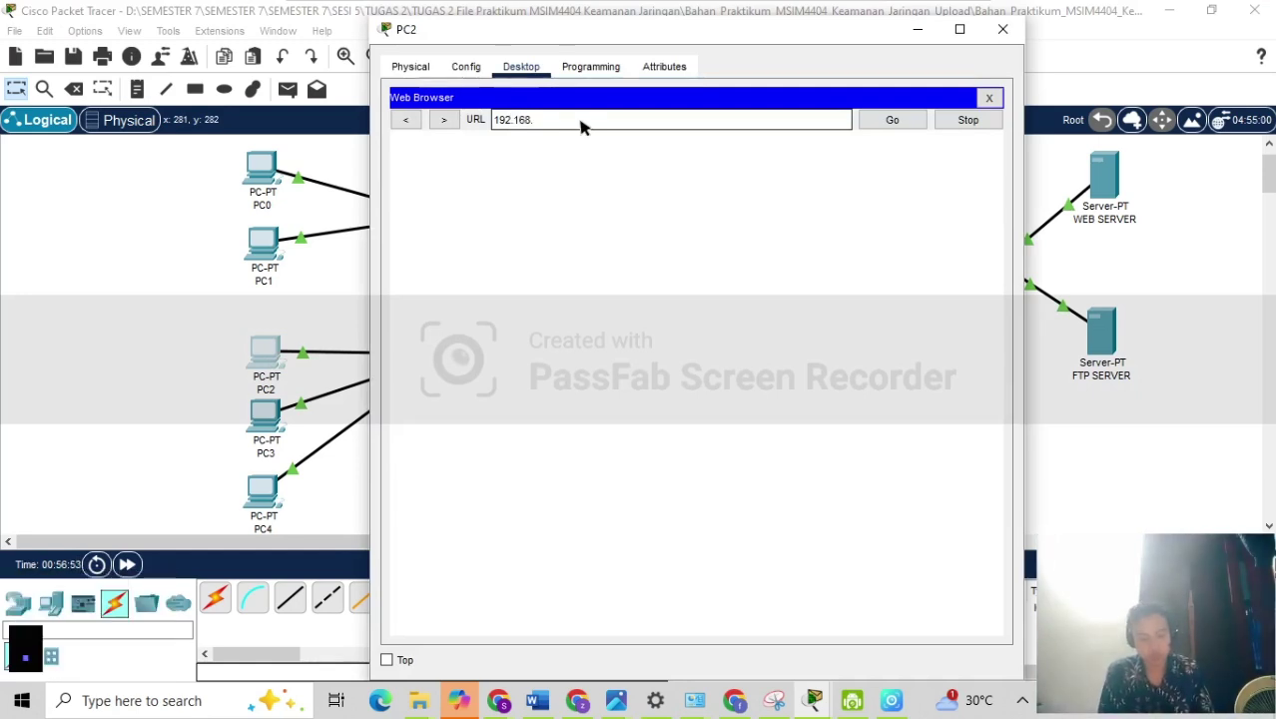
{"action": "type", "text": "20.5"}
{"action": "key", "text": "Return"}
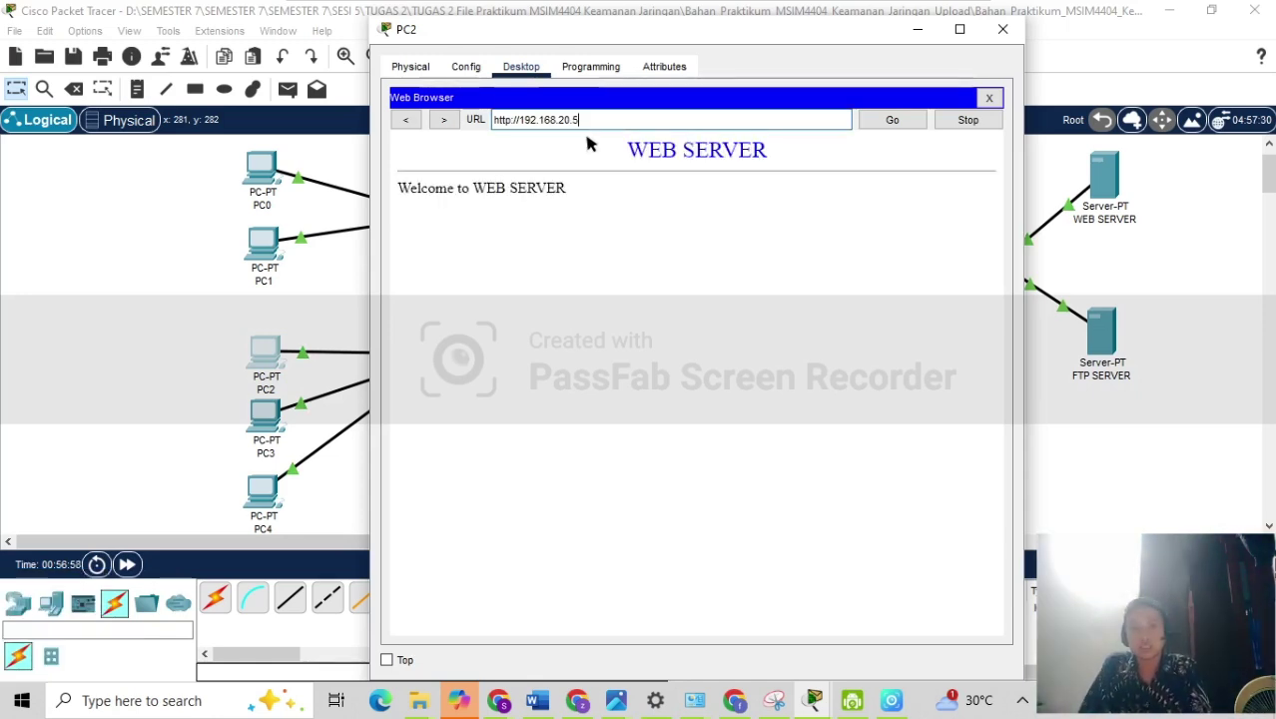
{"action": "left_click", "coordinate": [888, 120]}
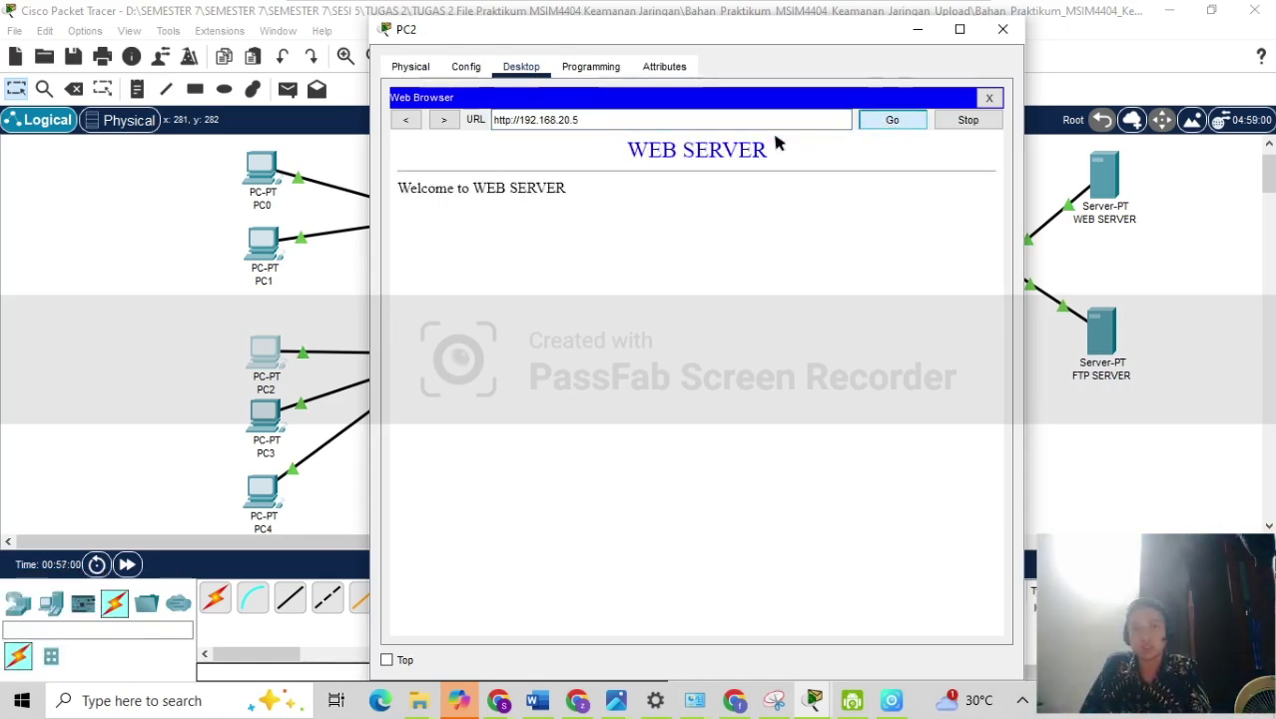
{"action": "left_click", "coordinate": [1003, 29]}
{"action": "left_click", "coordinate": [1104, 175]}
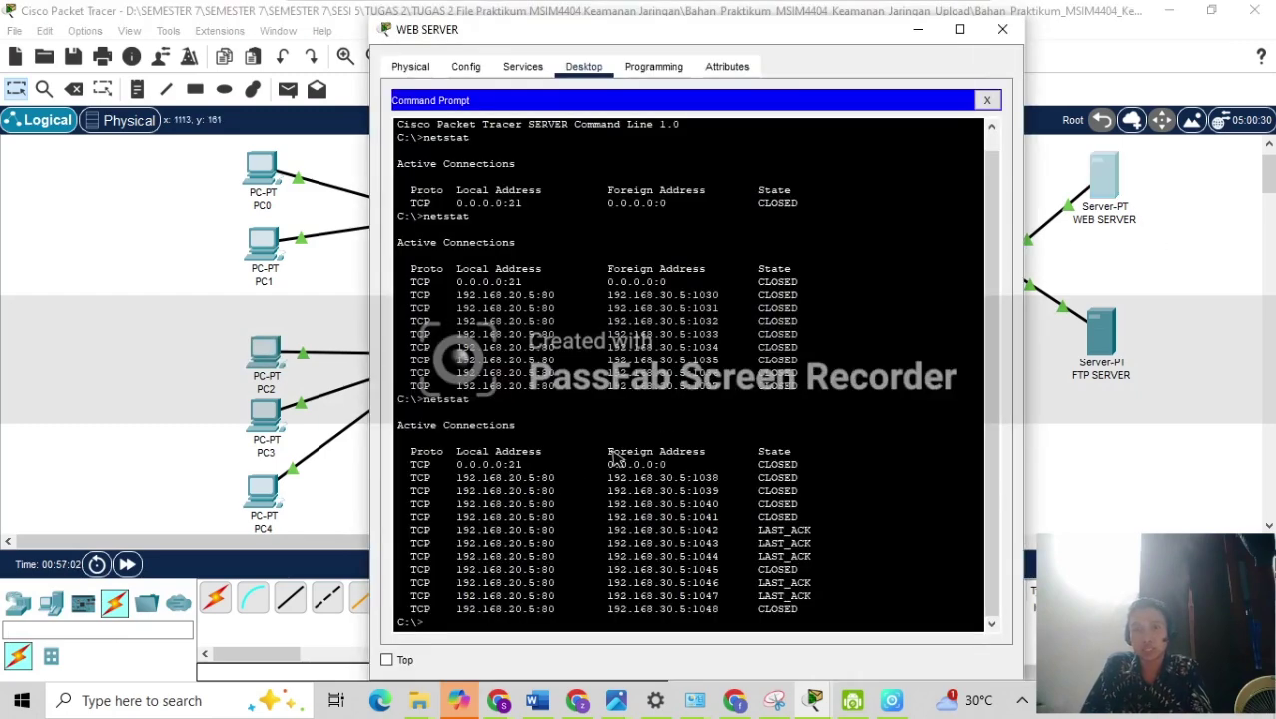
Rerun netstat on the WEB SERVER, checking port-80 connections from NAT address 192.168.50.1, then close it.
{"action": "key", "text": "Up"}
{"action": "key", "text": "Return"}
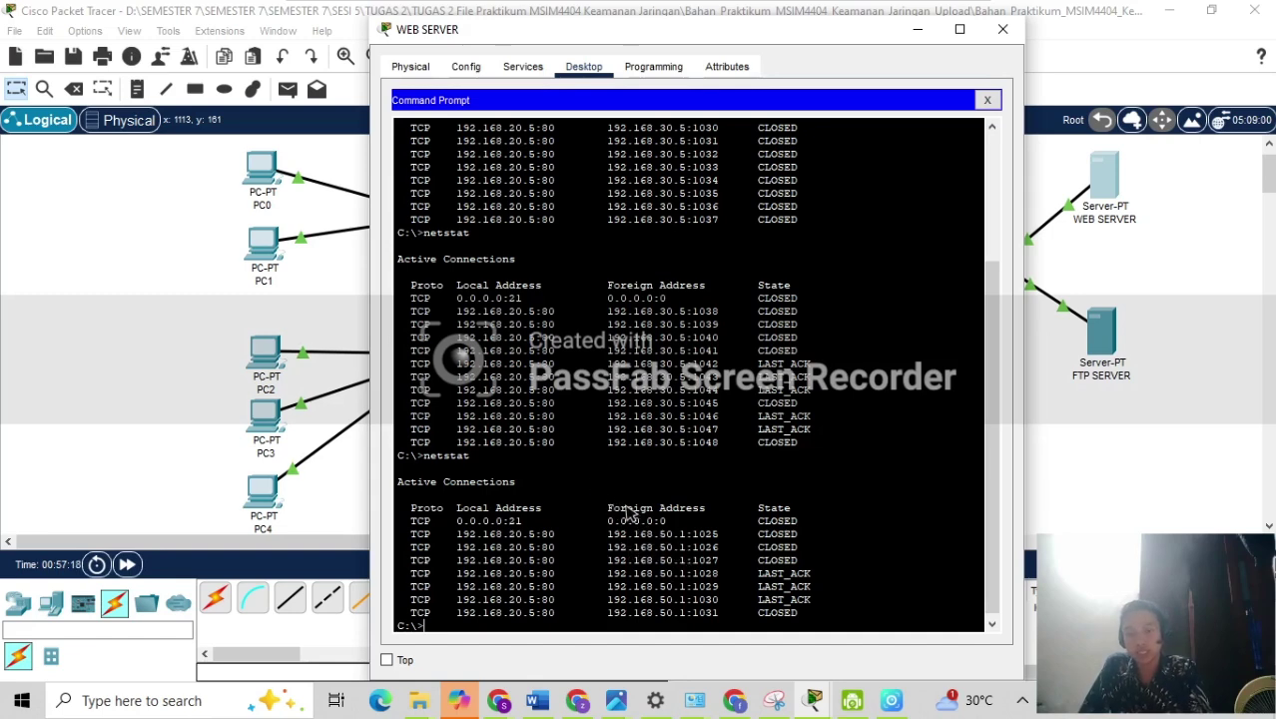
{"action": "scroll", "coordinate": [627, 512], "scroll_direction": "up", "scroll_amount": 5}
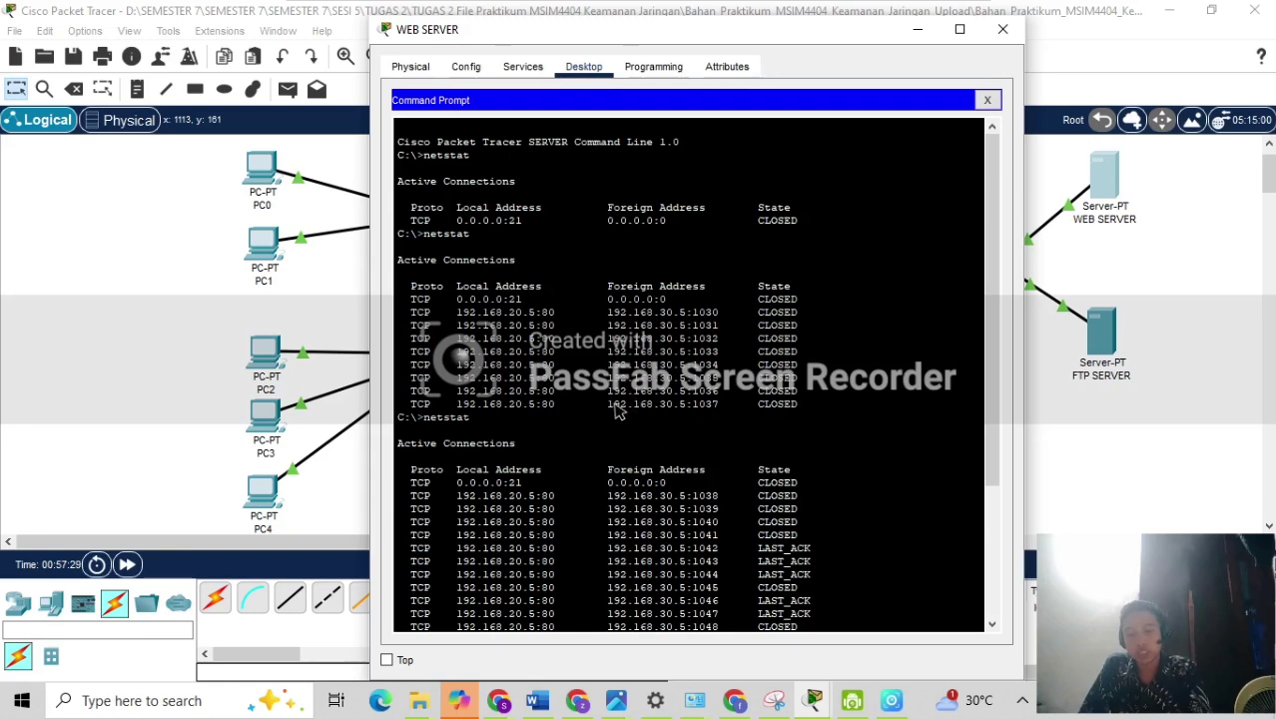
{"action": "scroll", "coordinate": [620, 409], "scroll_direction": "down", "scroll_amount": 3}
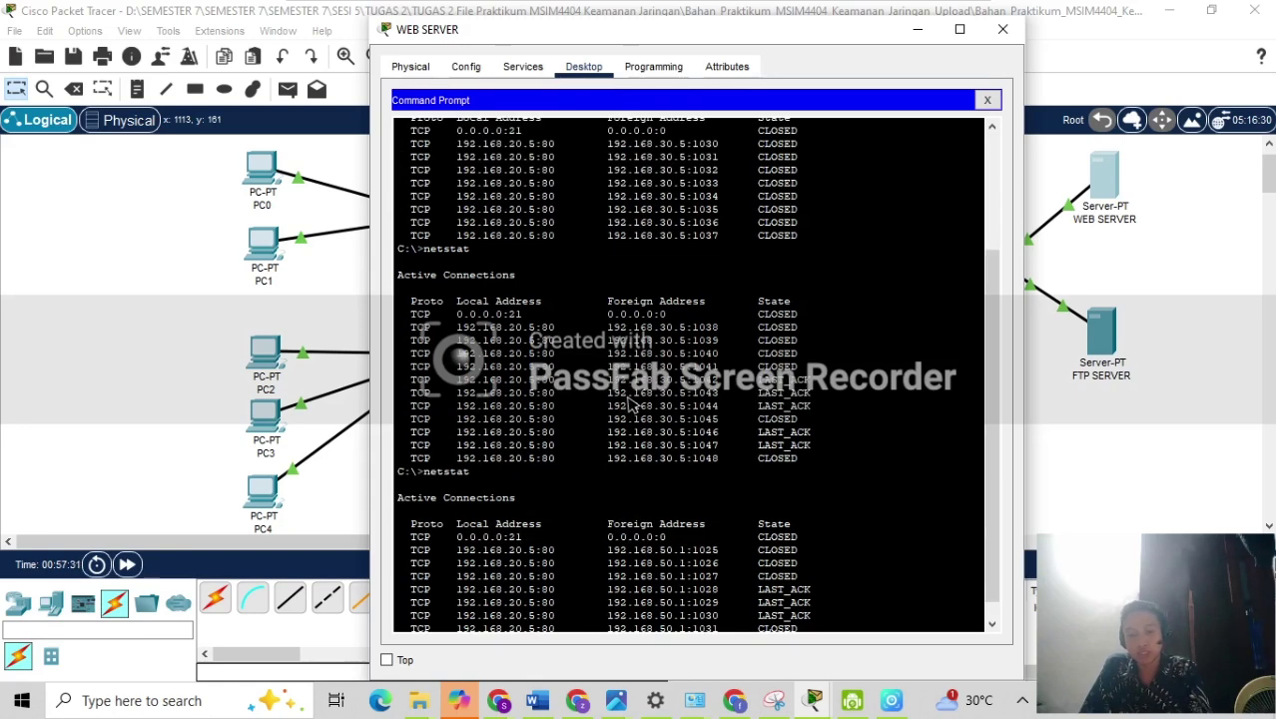
{"action": "scroll", "coordinate": [633, 400], "scroll_direction": "down", "scroll_amount": 1}
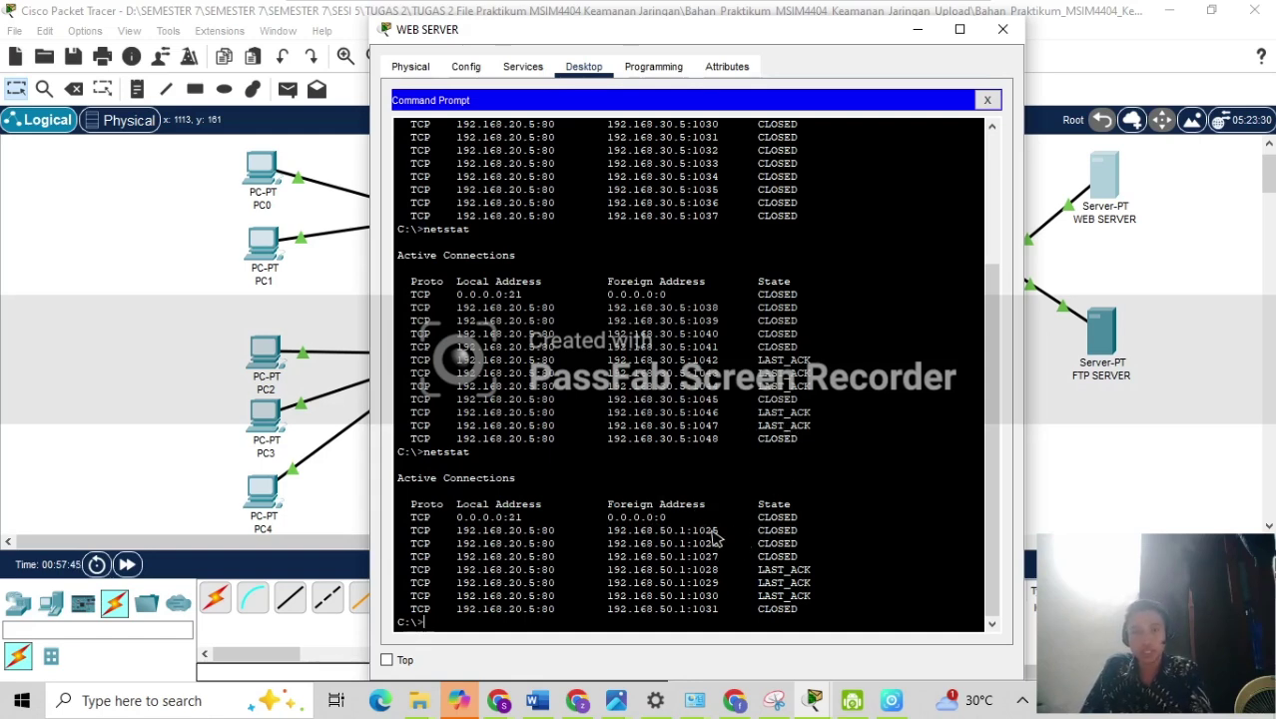
{"action": "left_click", "coordinate": [917, 29]}
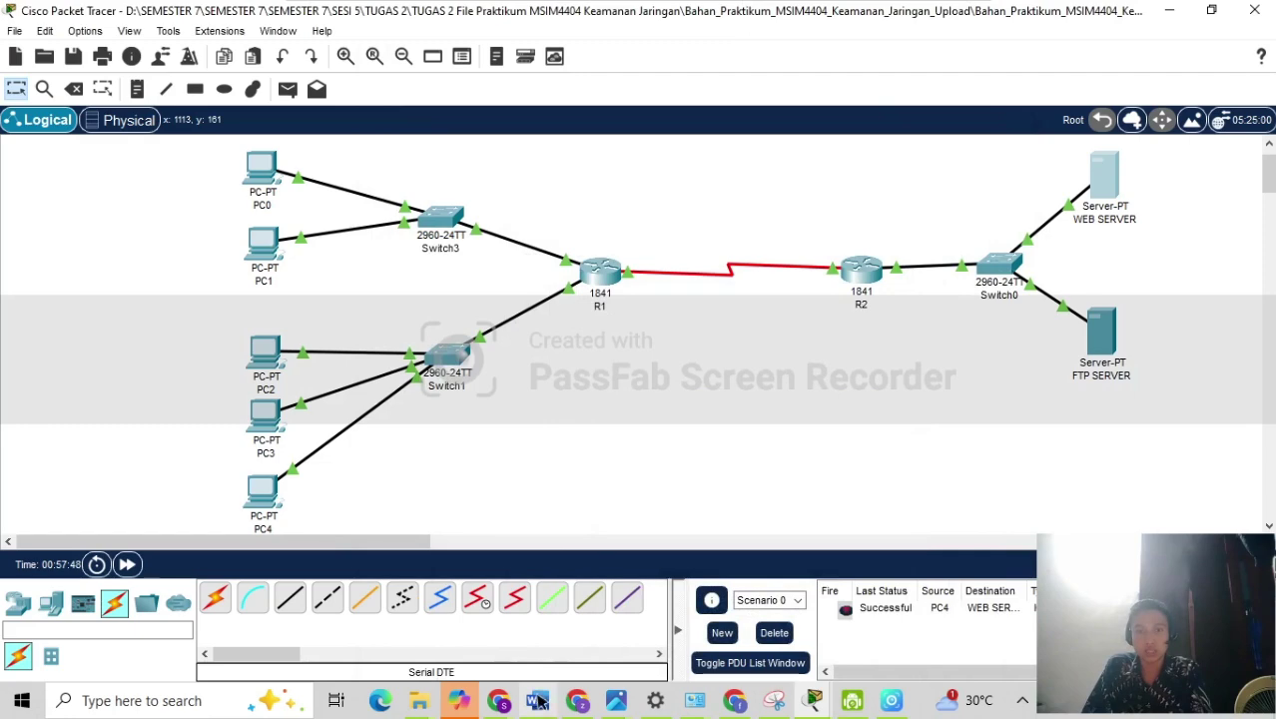
Bring up the Tugas.2 assignment page in Chrome and scroll through its NAT overload and VPN instructions.
{"action": "left_click", "coordinate": [498, 699]}
{"action": "left_click", "coordinate": [385, 613]}
{"action": "scroll", "coordinate": [212, 448], "scroll_direction": "down", "scroll_amount": 3}
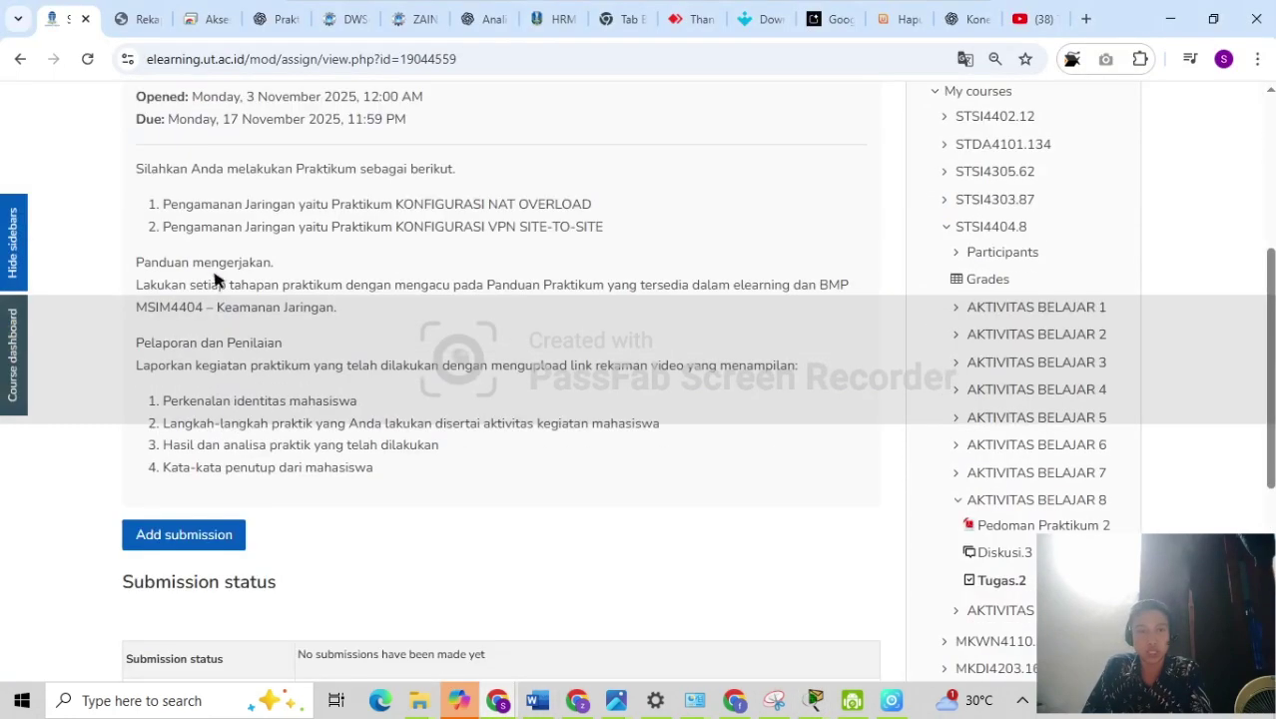
{"action": "scroll", "coordinate": [221, 507], "scroll_direction": "up", "scroll_amount": 3}
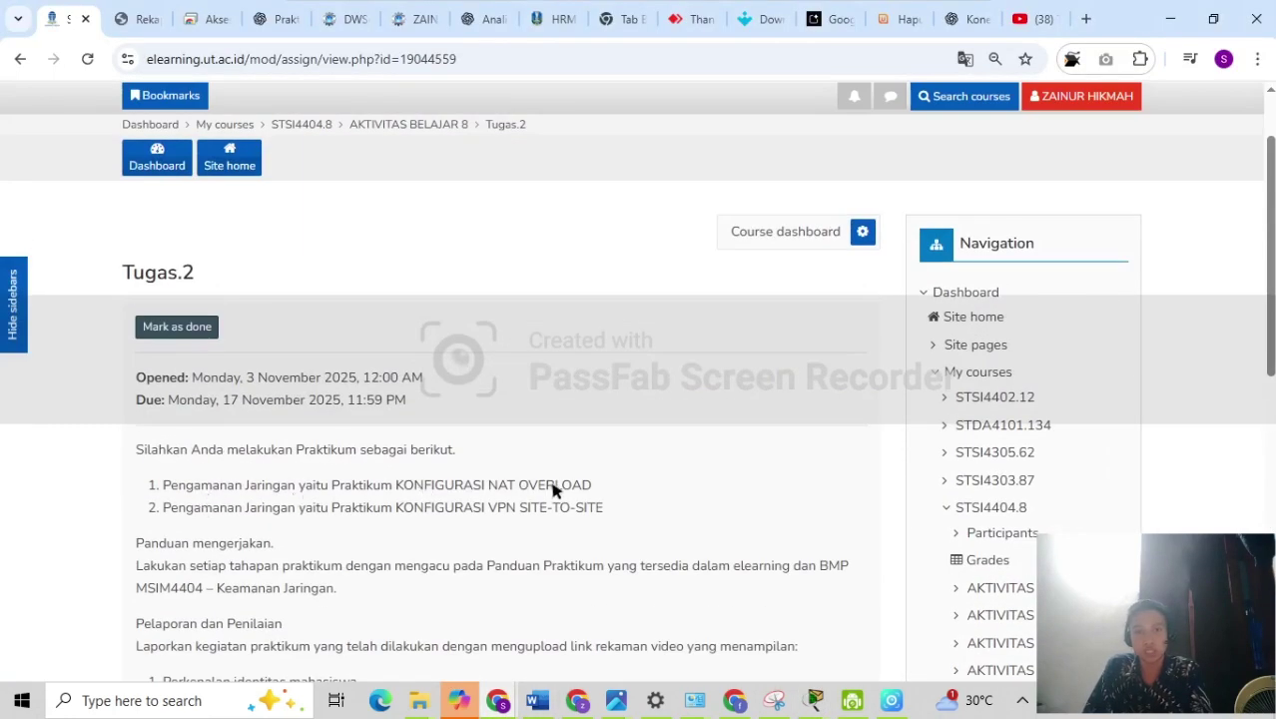
{"action": "scroll", "coordinate": [347, 521], "scroll_direction": "down", "scroll_amount": 2}
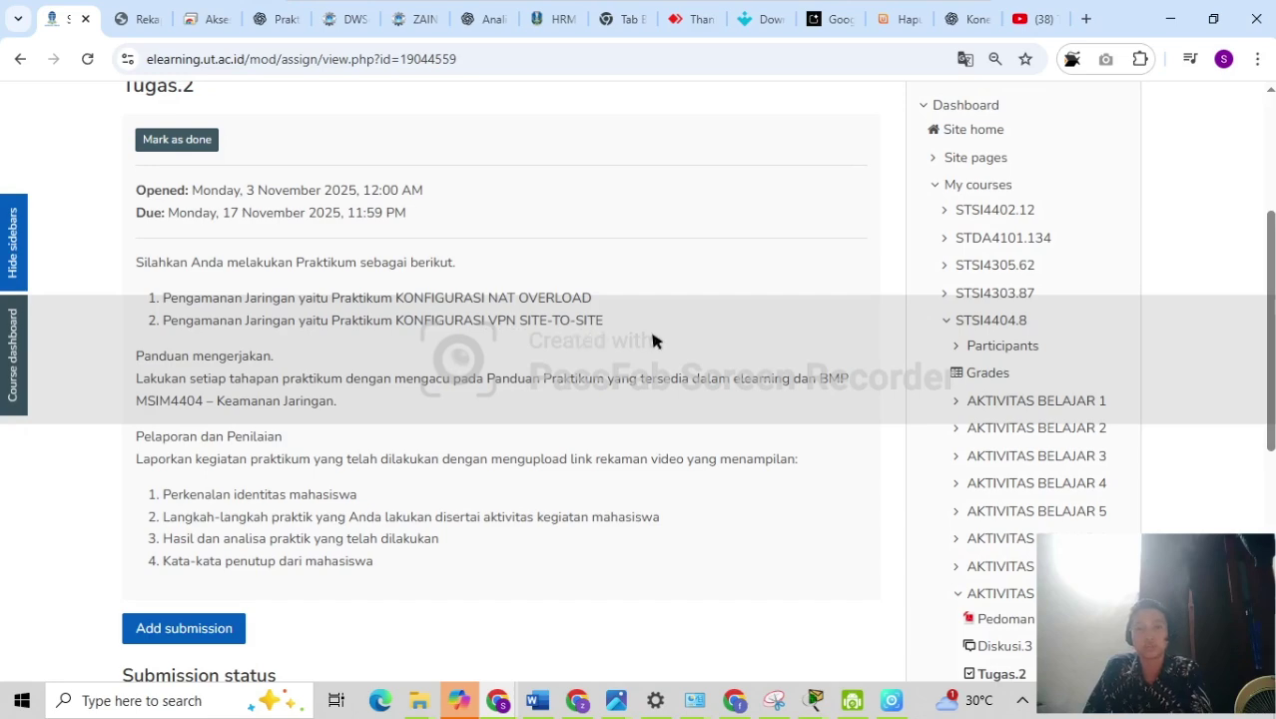
{"action": "mouse_move", "coordinate": [796, 702]}
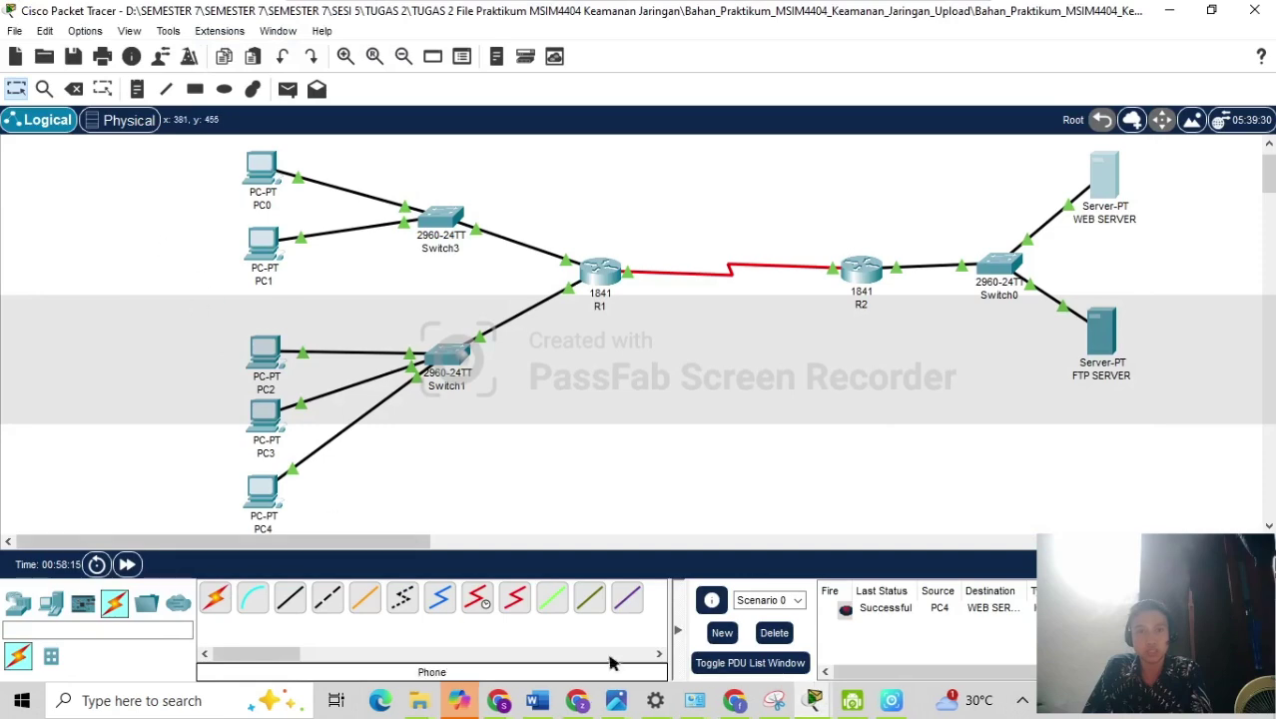
Close the WEB SERVER, PC0 and R1 device windows.
{"action": "mouse_move", "coordinate": [796, 700]}
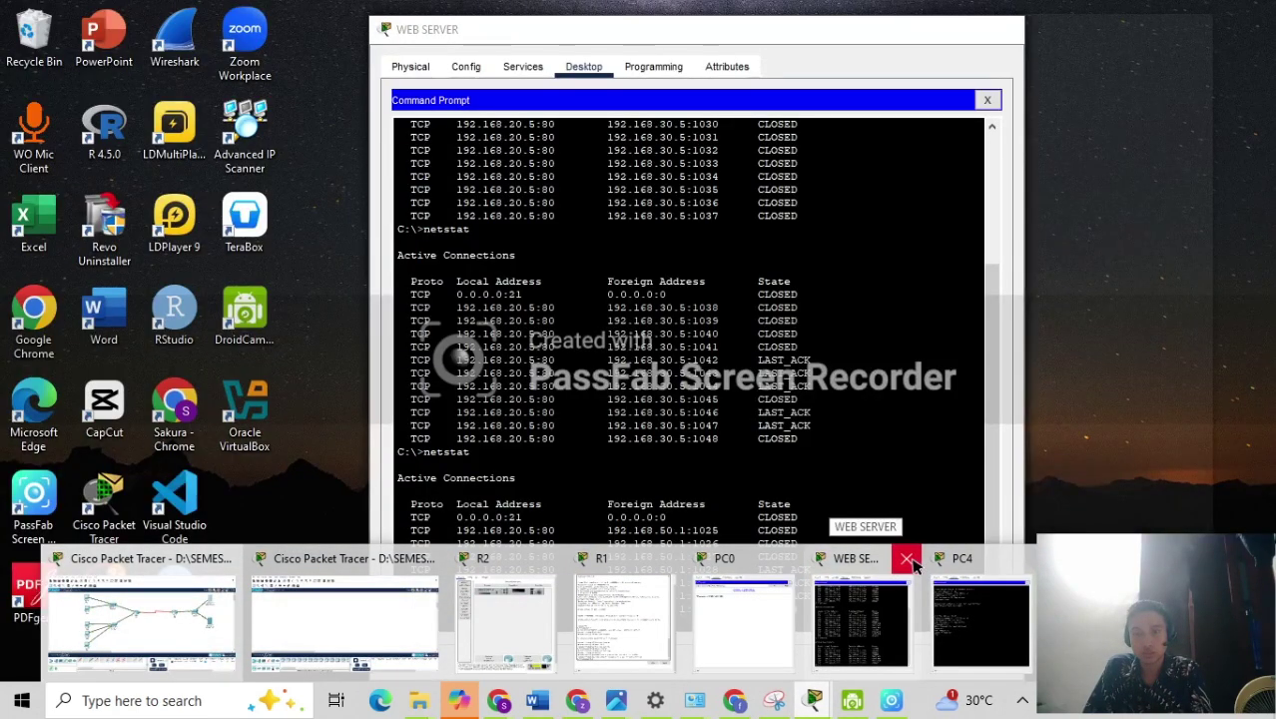
{"action": "left_click", "coordinate": [909, 560]}
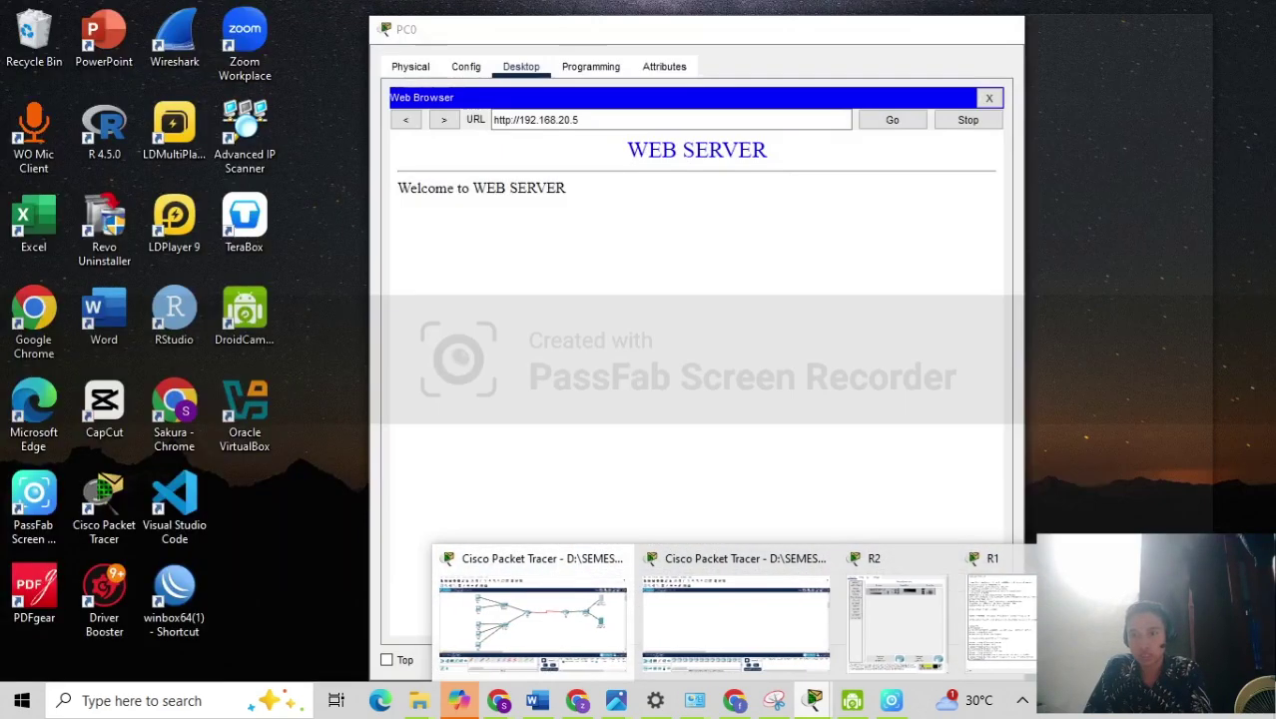
{"action": "left_click", "coordinate": [1176, 559]}
{"action": "left_click", "coordinate": [1114, 559]}
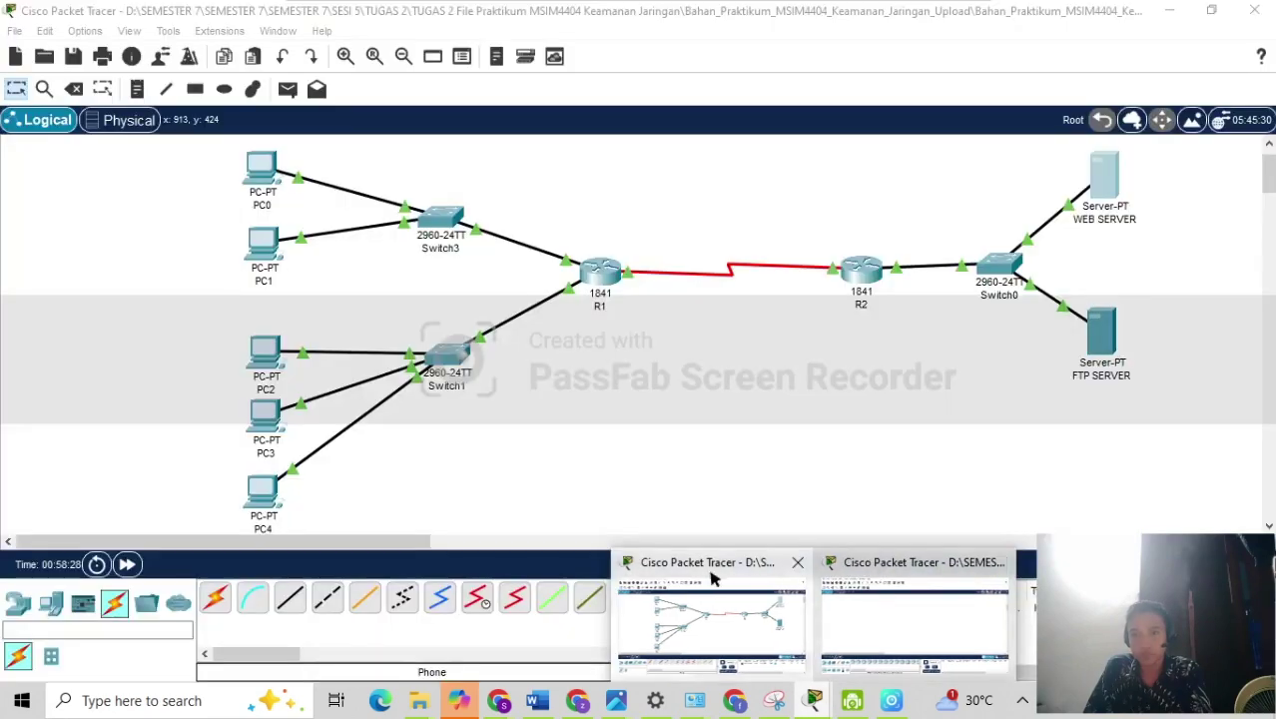
Save the topology one folder up, appending 'fix' and the student's name after NAT, then exit.
{"action": "left_click", "coordinate": [16, 31]}
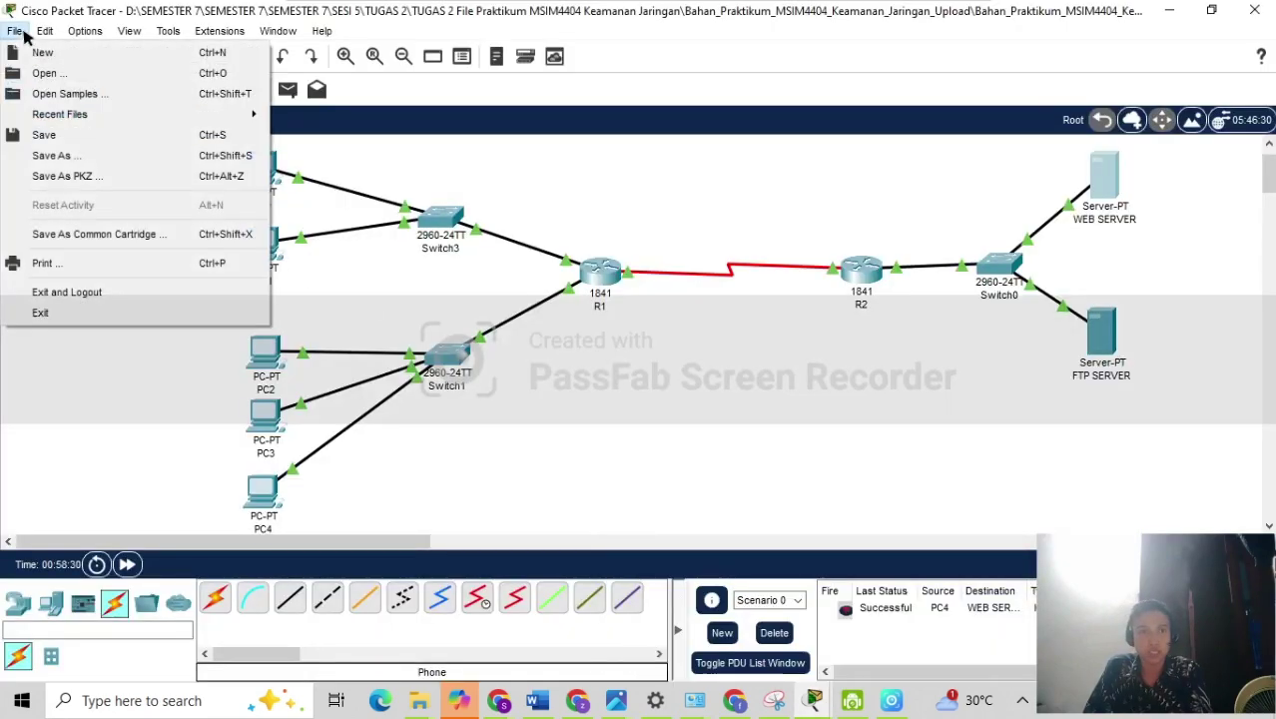
{"action": "left_click", "coordinate": [62, 155]}
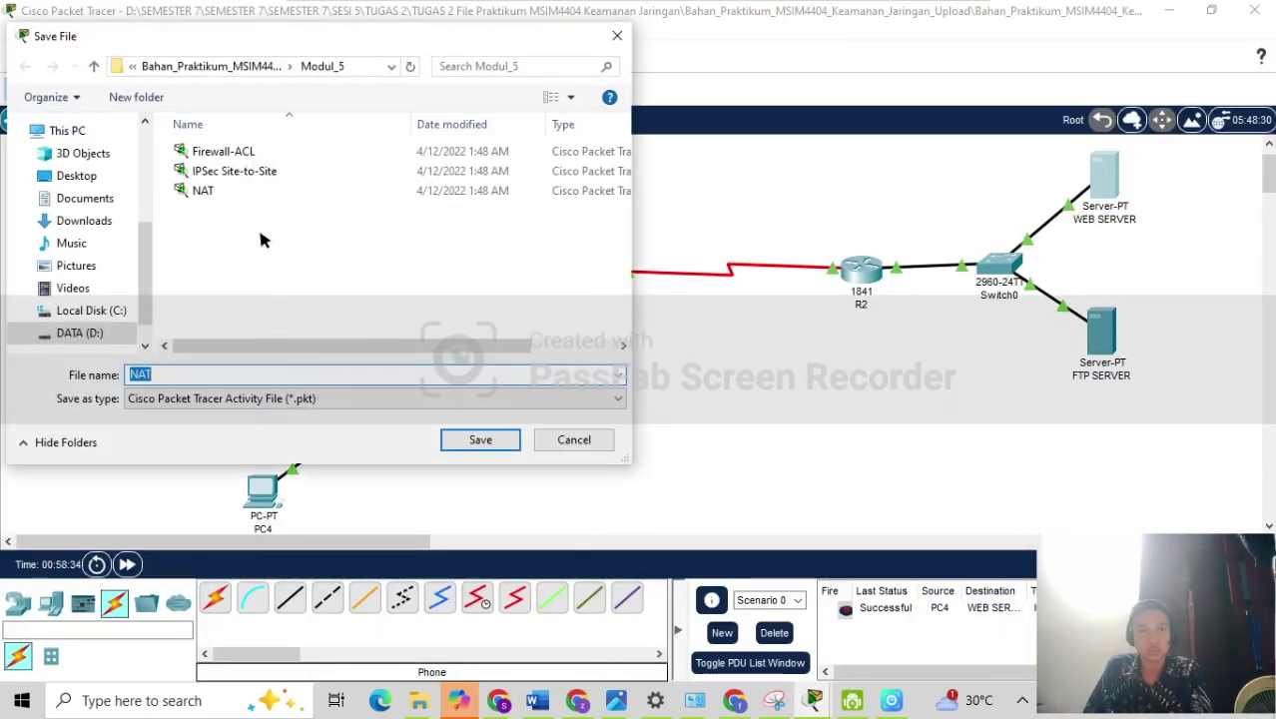
{"action": "left_click", "coordinate": [210, 66]}
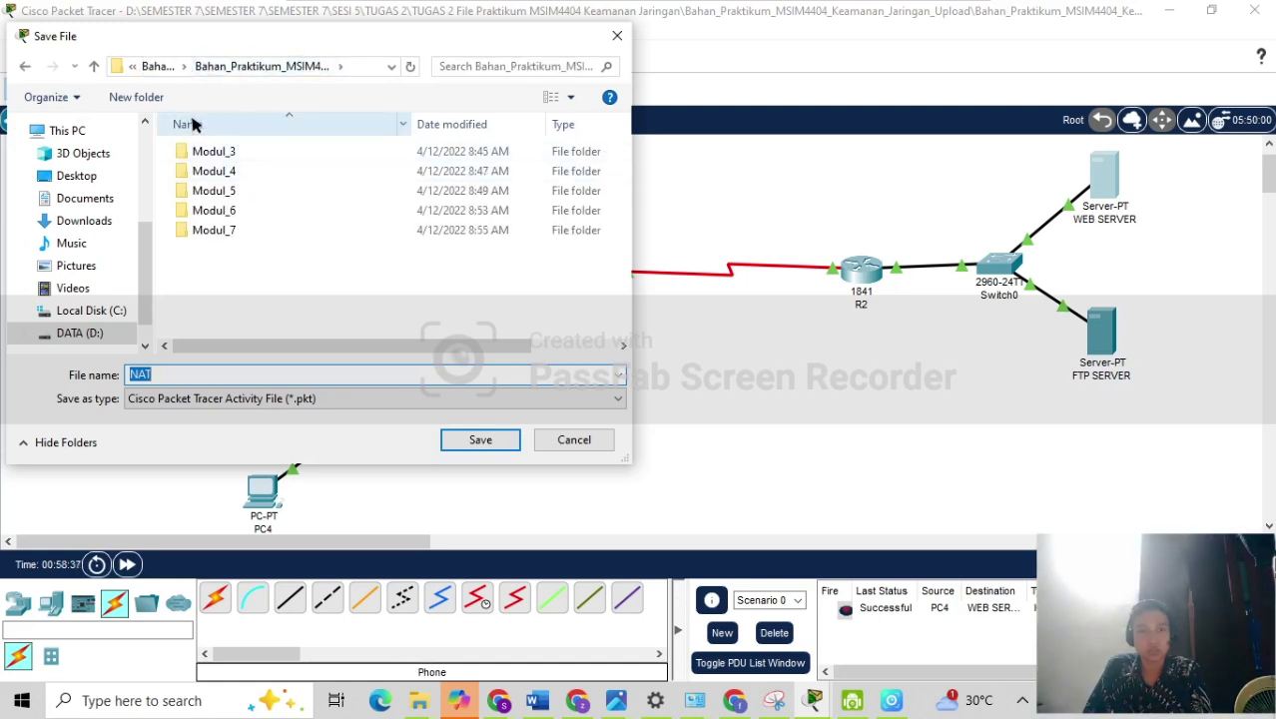
{"action": "left_click", "coordinate": [161, 374]}
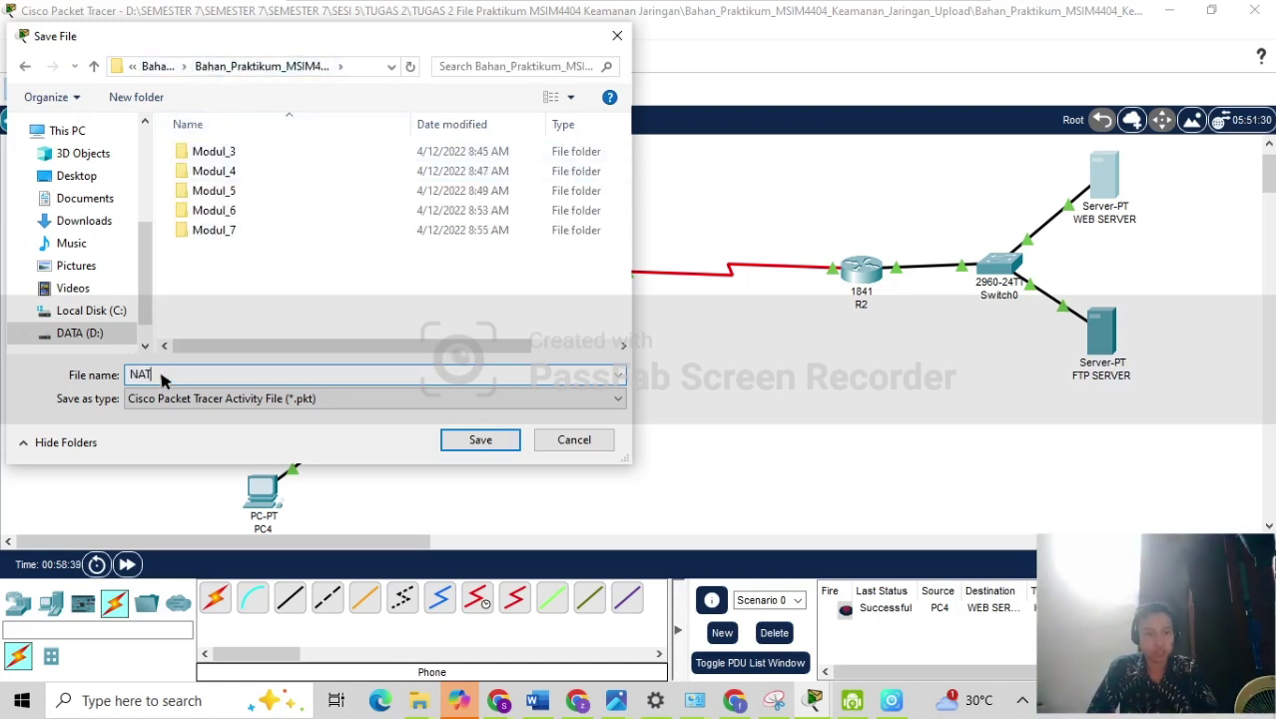
{"action": "type", "text": "fix zain"}
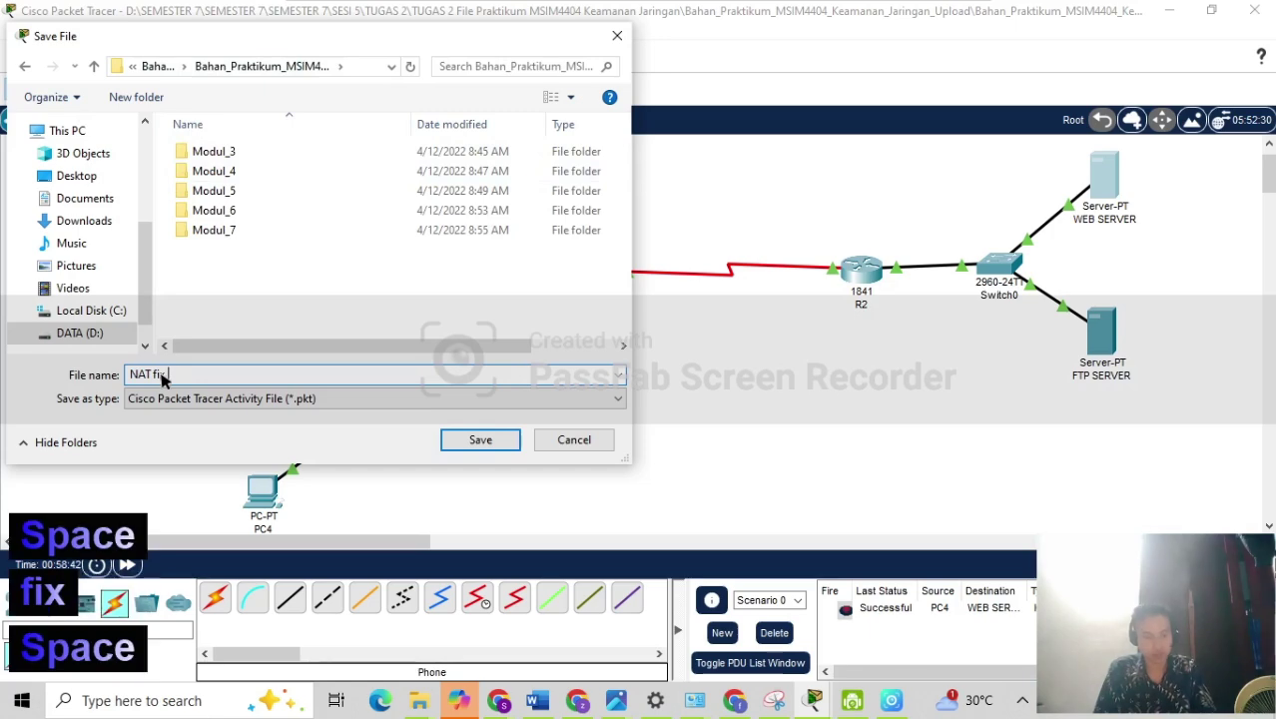
{"action": "left_click", "coordinate": [469, 440]}
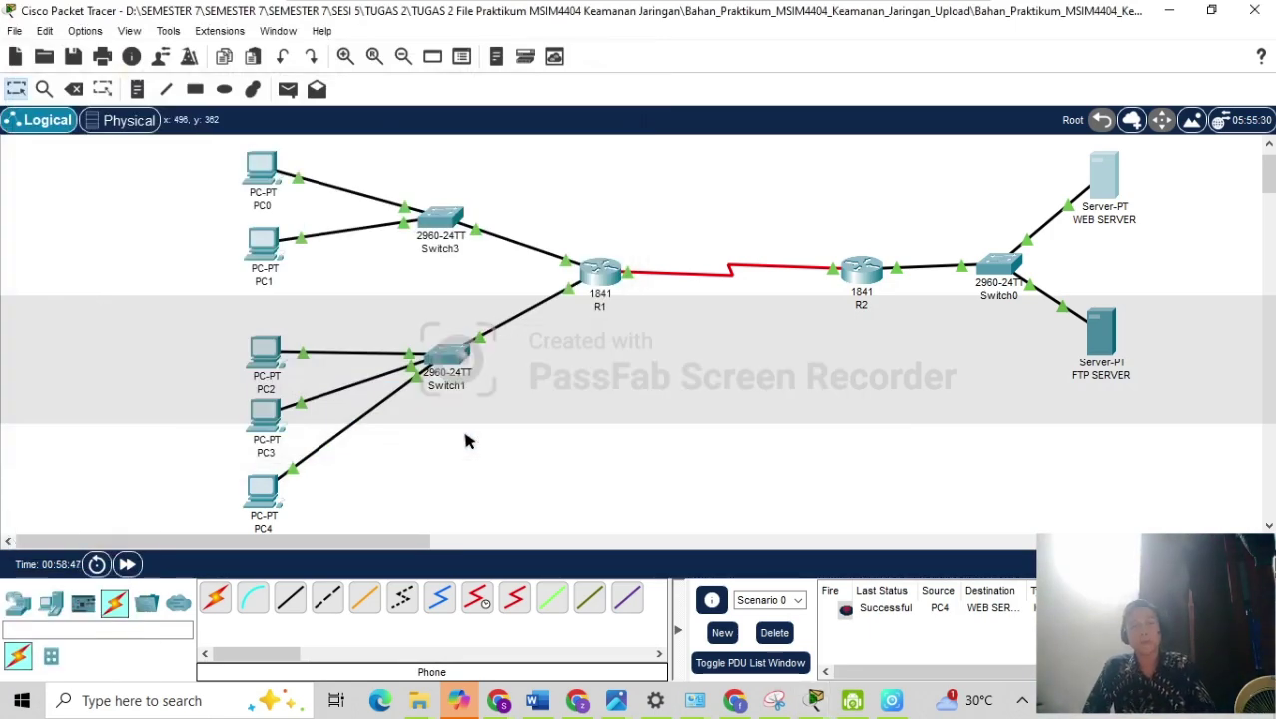
{"action": "left_click", "coordinate": [1254, 10]}
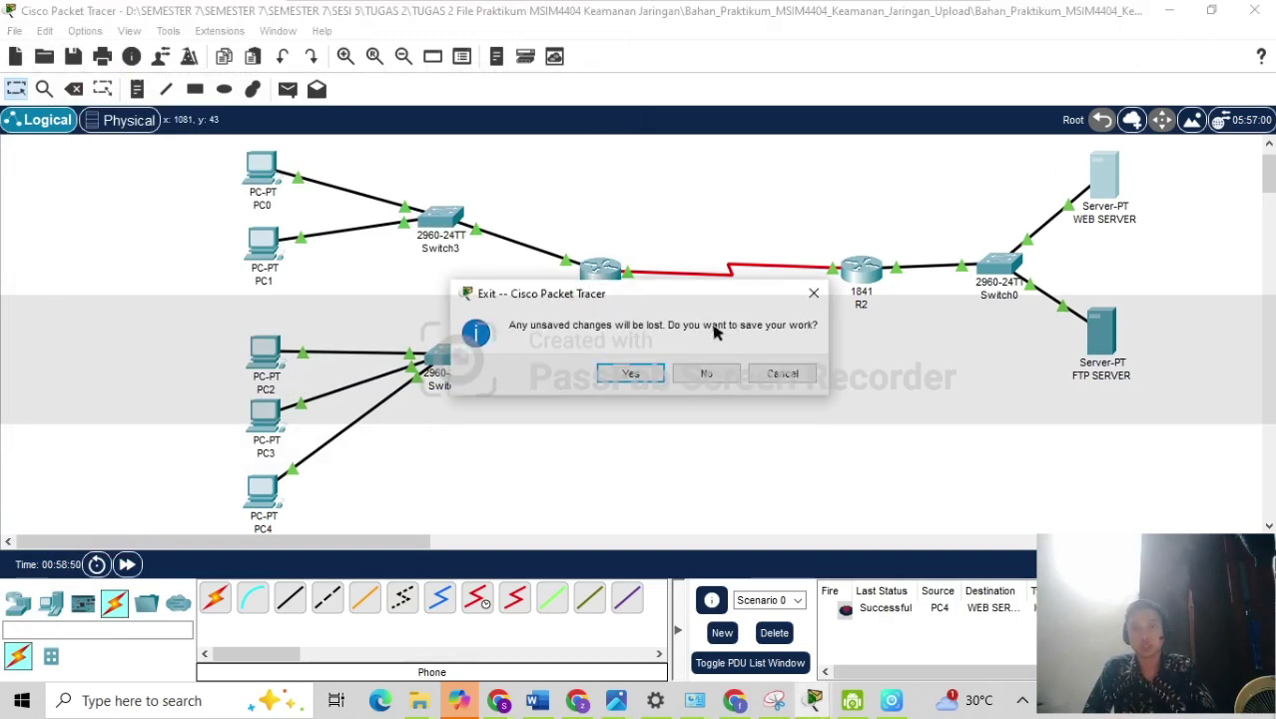
Confirm the exit prompt so Packet Tracer quits, leaving the Tugas.2 assignment page visible.
{"action": "left_click", "coordinate": [630, 373]}
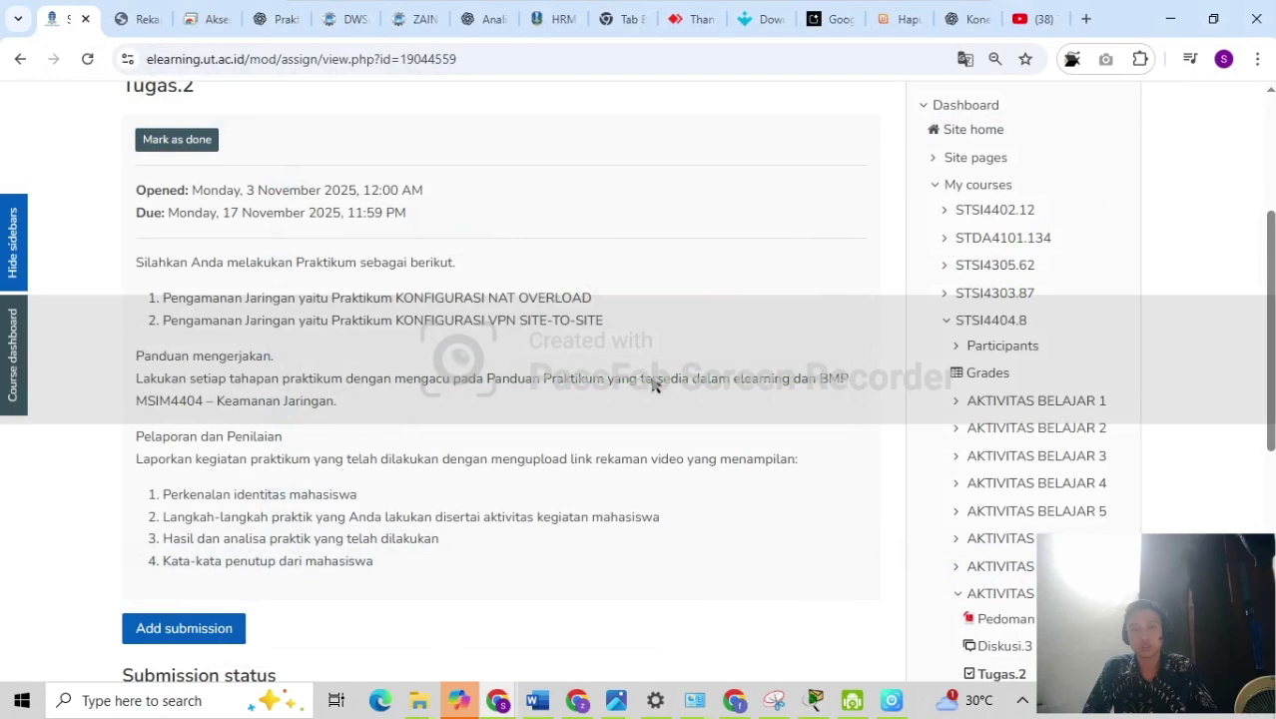
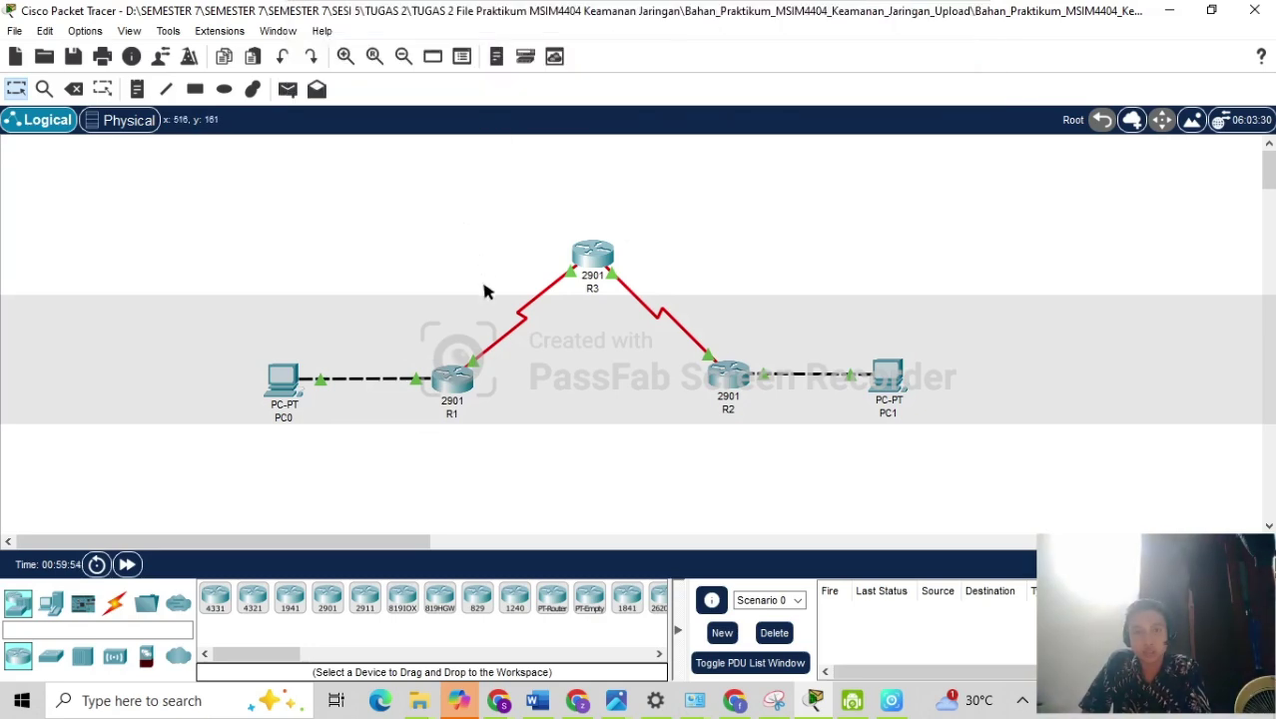
Review PC0's IP configuration, including its subnet mask.
{"action": "left_click", "coordinate": [286, 377]}
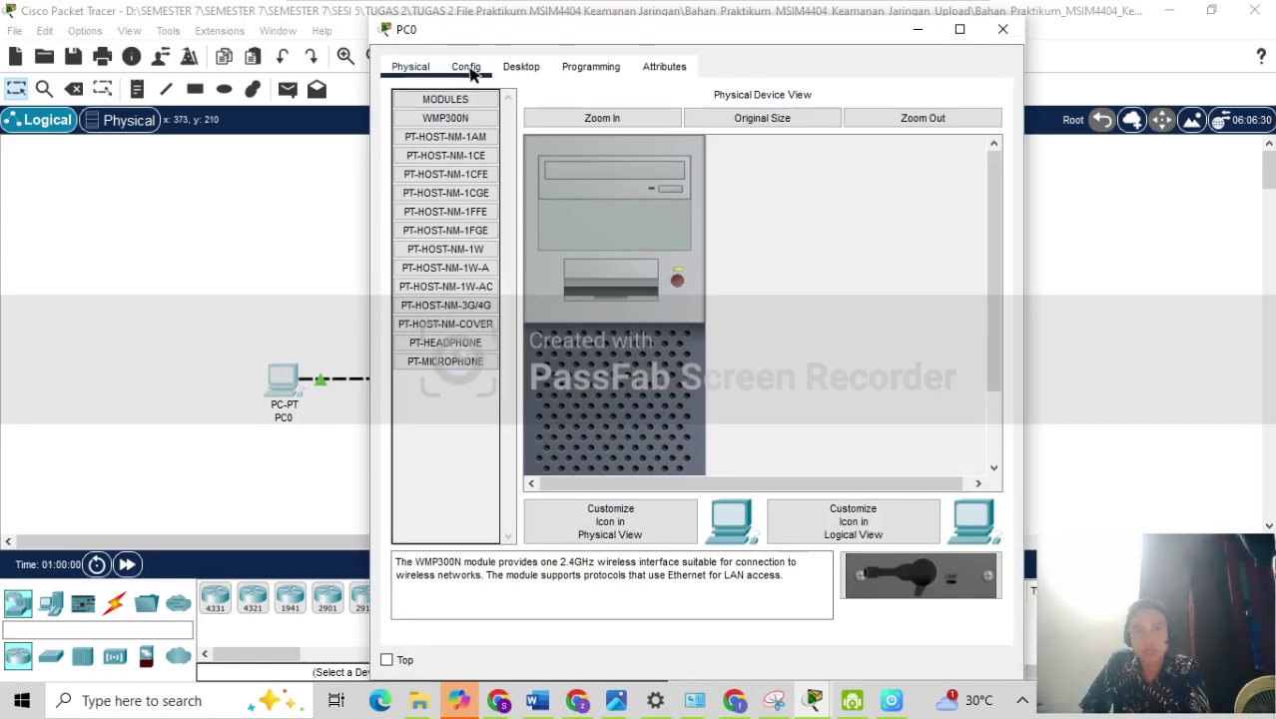
{"action": "left_click", "coordinate": [514, 66]}
{"action": "left_click", "coordinate": [440, 171]}
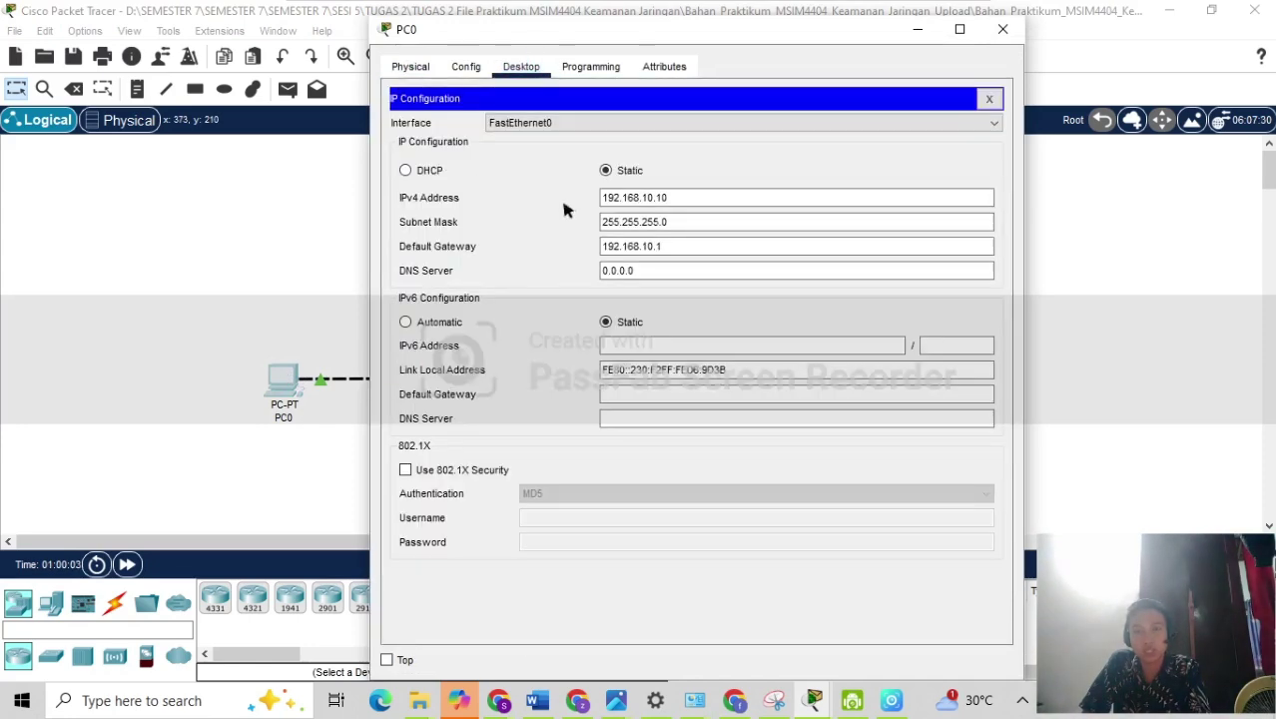
{"action": "left_click", "coordinate": [604, 224]}
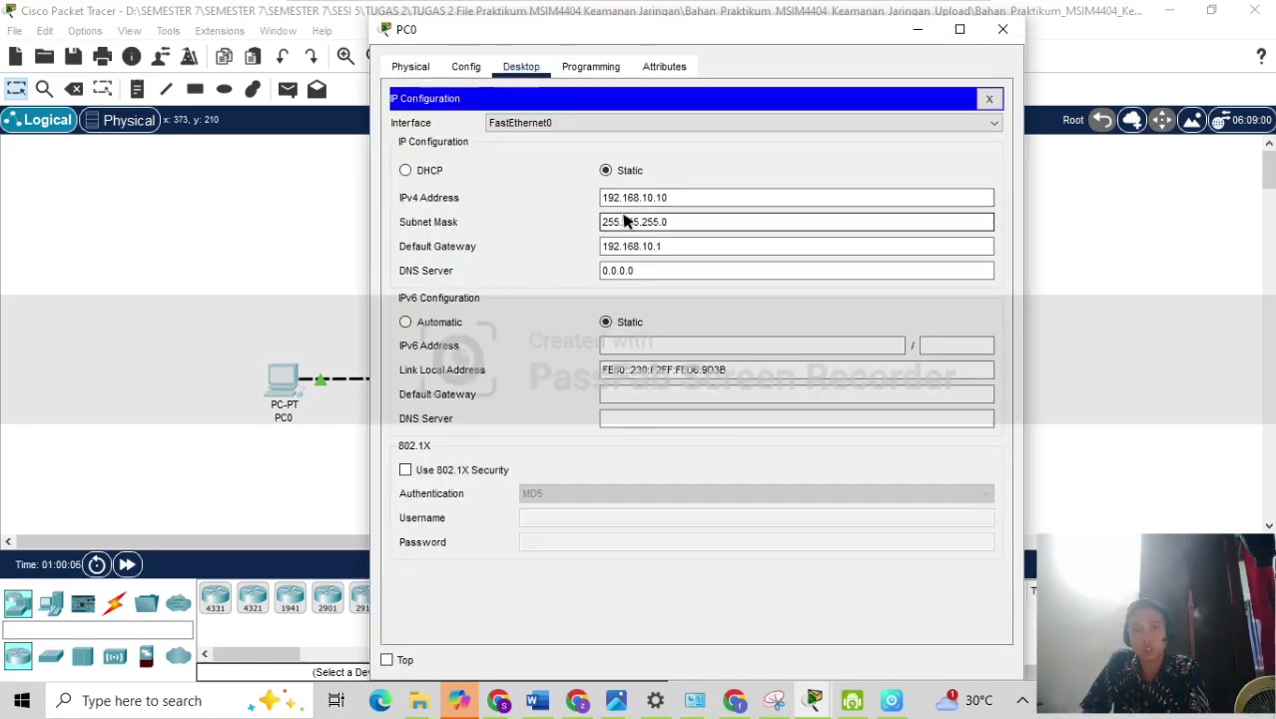
{"action": "left_click", "coordinate": [923, 29]}
Review PC1's IP configuration.
{"action": "left_click", "coordinate": [892, 399]}
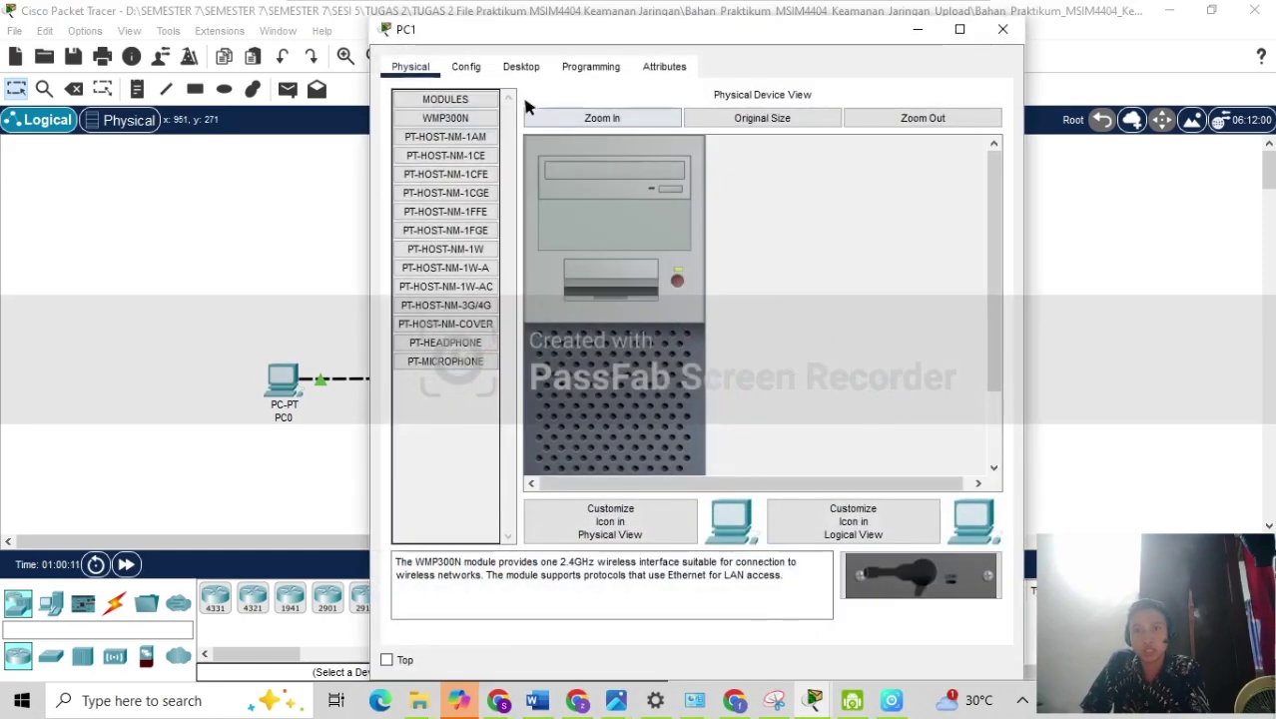
{"action": "left_click", "coordinate": [520, 67]}
{"action": "left_click", "coordinate": [451, 140]}
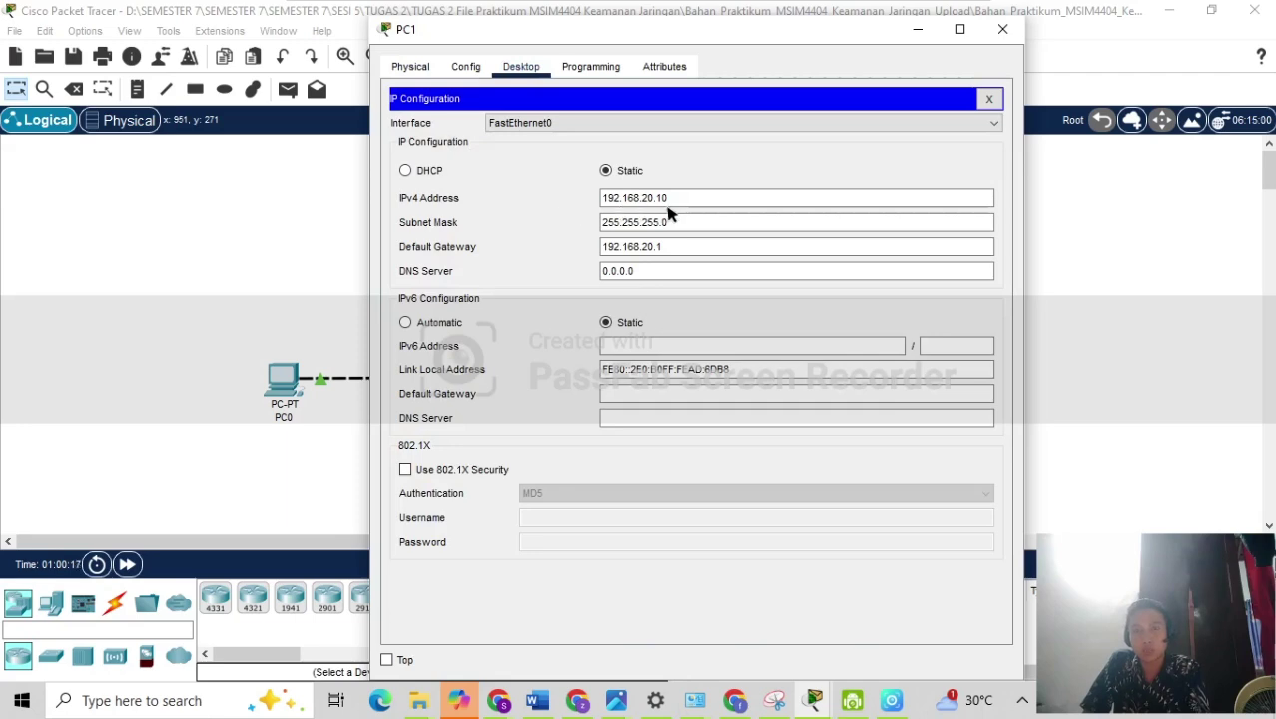
{"action": "left_click", "coordinate": [917, 29]}
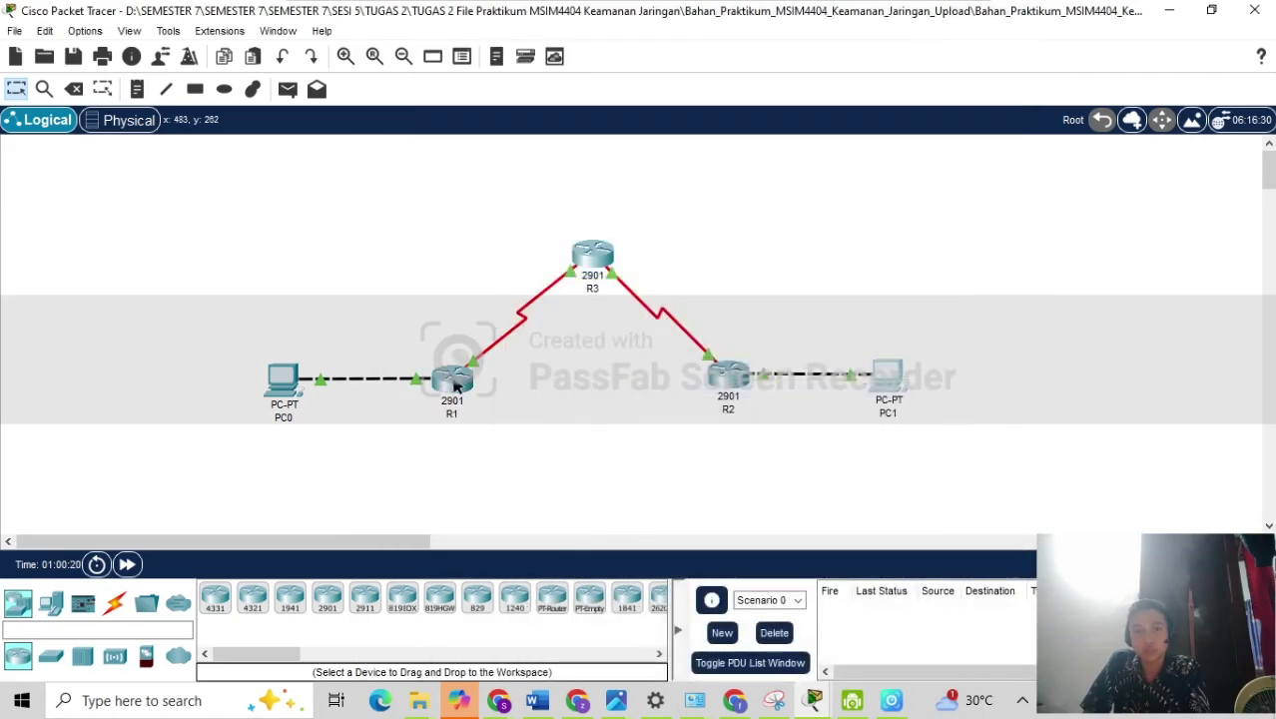
Change router R3's hostname from R2 to R3 and close its window.
{"action": "mouse_move", "coordinate": [454, 387]}
{"action": "left_click", "coordinate": [592, 255]}
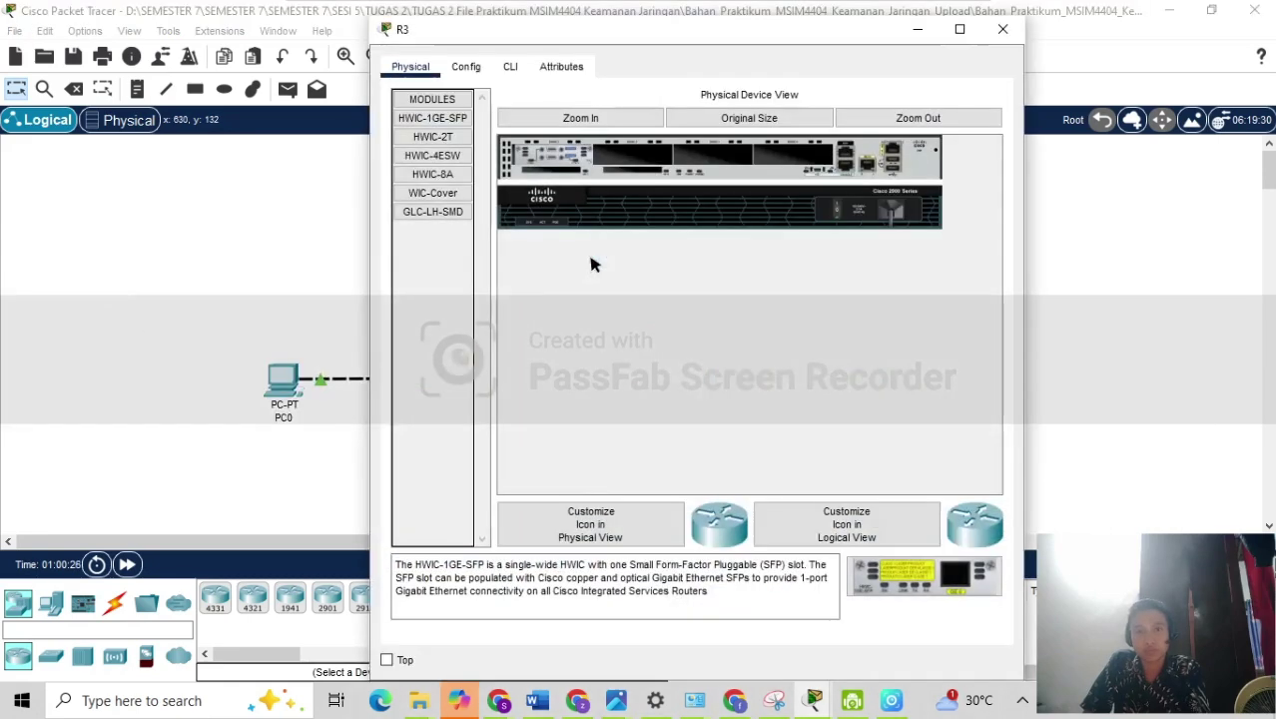
{"action": "left_click", "coordinate": [473, 72]}
{"action": "left_click", "coordinate": [646, 174]}
{"action": "key", "text": "BackSpace"}
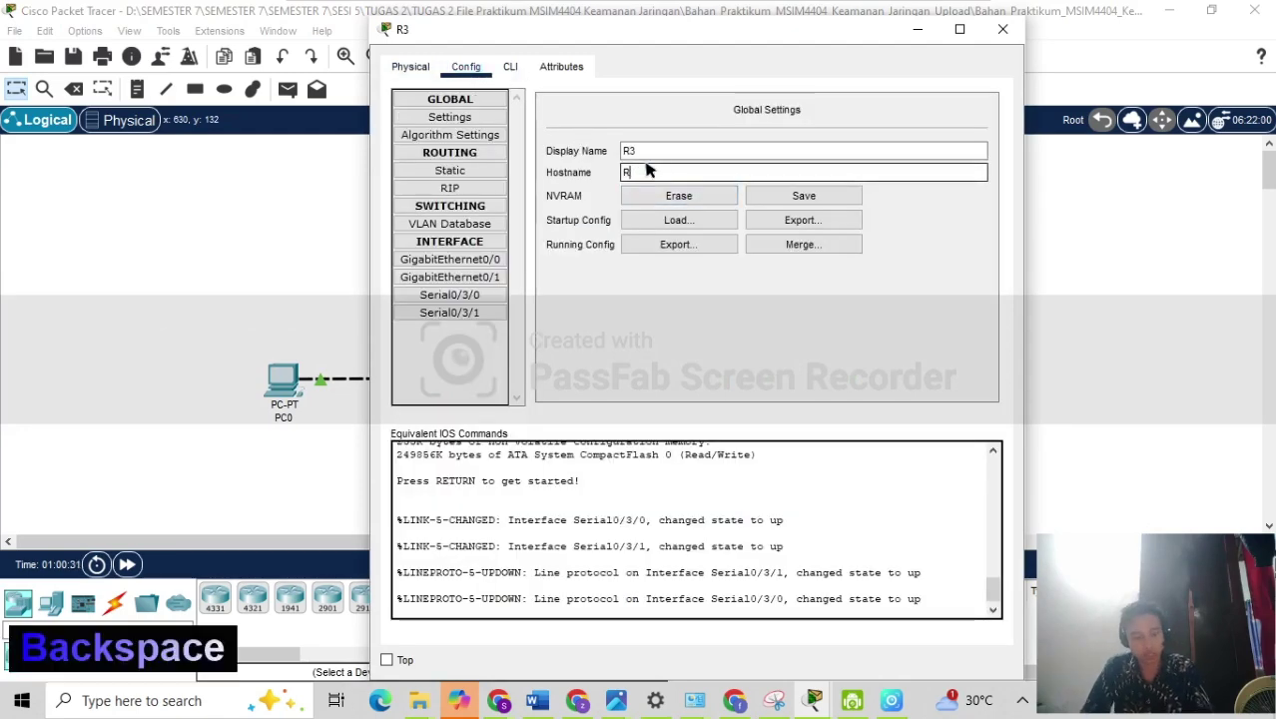
{"action": "type", "text": "3"}
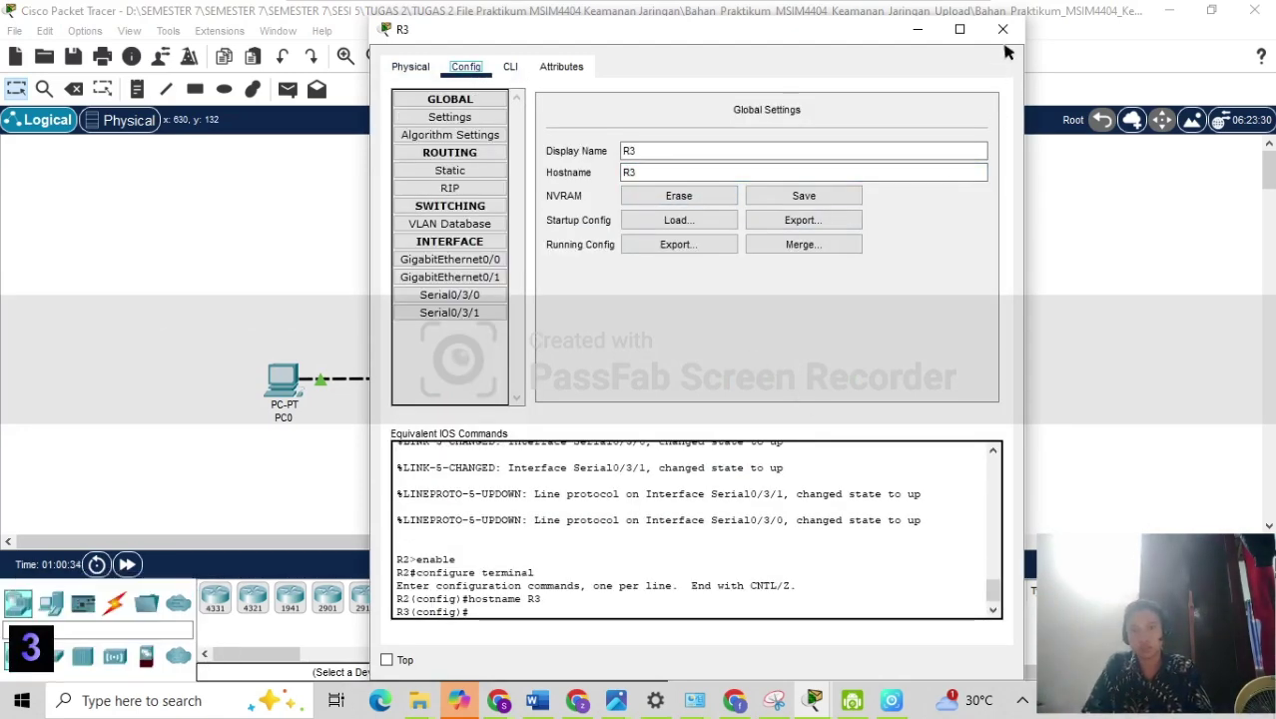
{"action": "left_click", "coordinate": [1002, 28]}
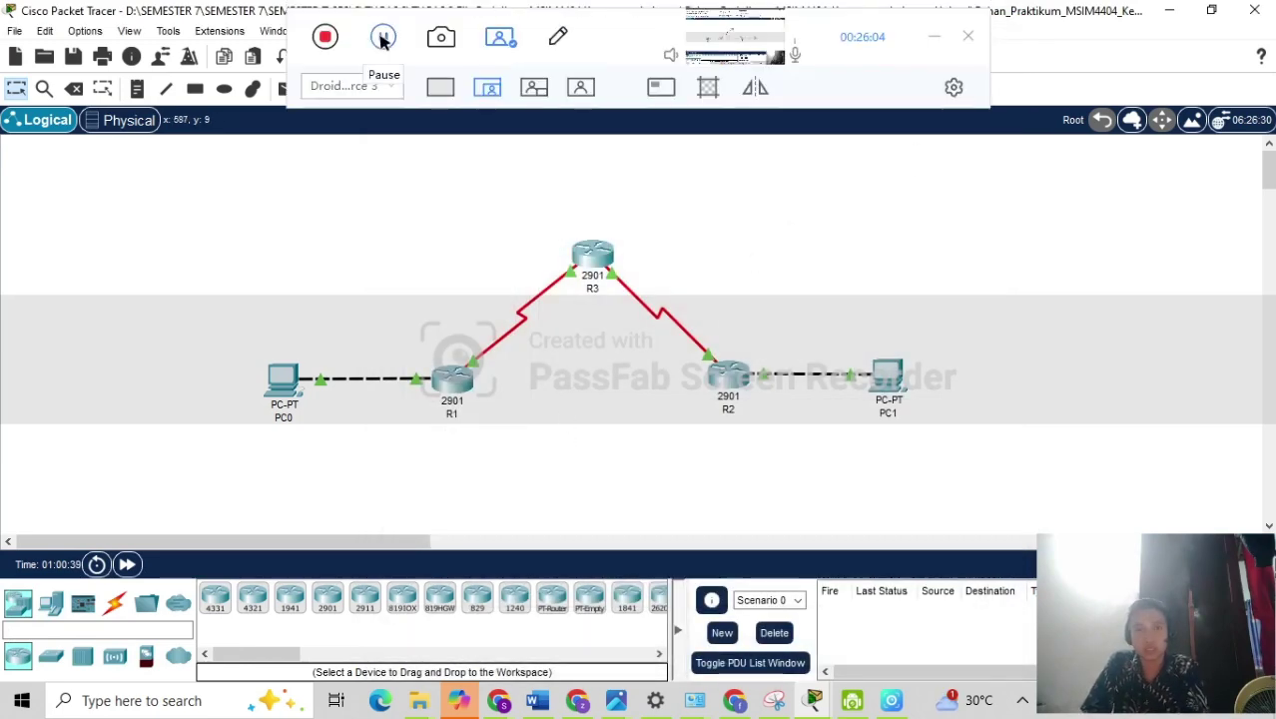
{"action": "left_click", "coordinate": [383, 40]}
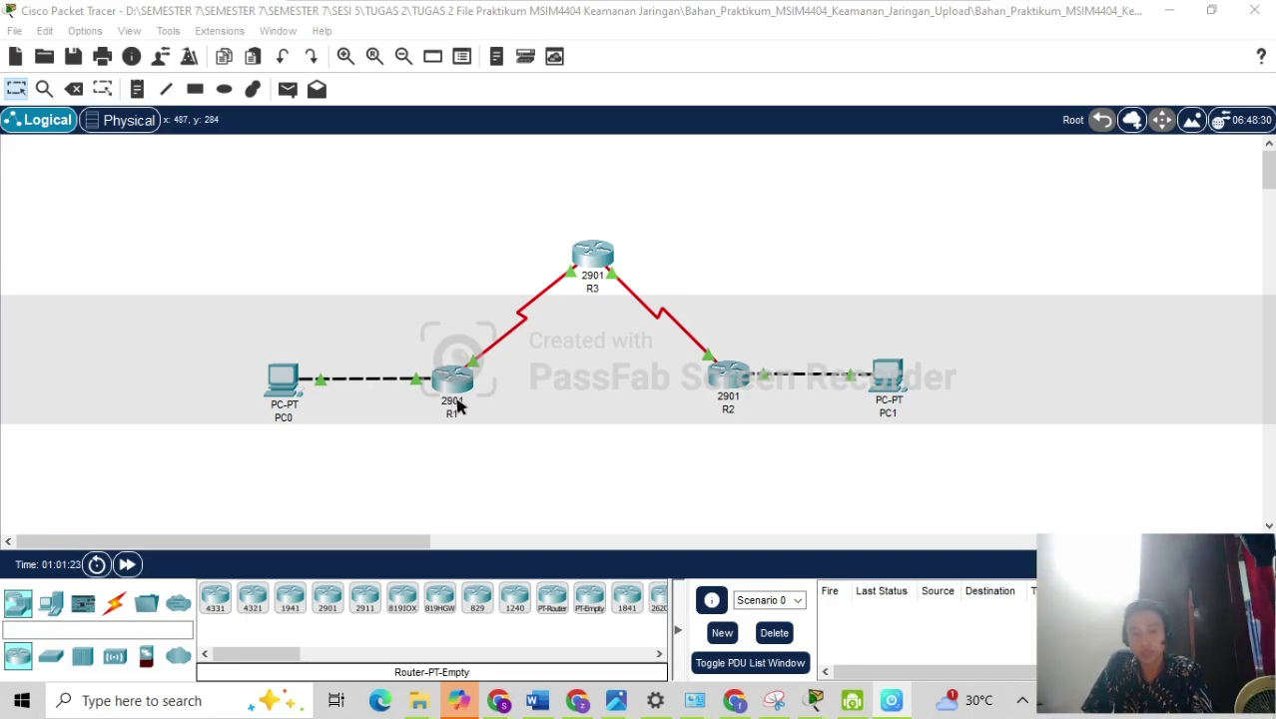
Review R1's GigabitEthernet0/0 and Serial0/3/0 addresses.
{"action": "left_click", "coordinate": [455, 398]}
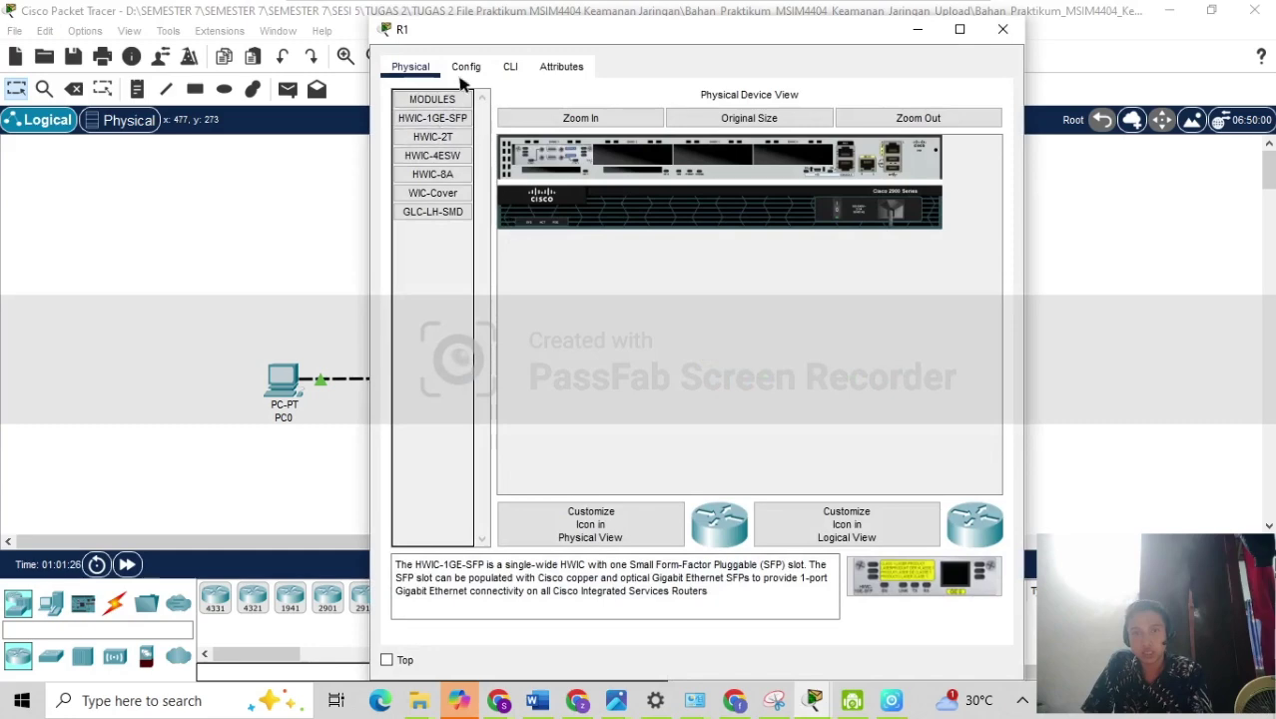
{"action": "left_click", "coordinate": [465, 65]}
{"action": "left_click", "coordinate": [448, 260]}
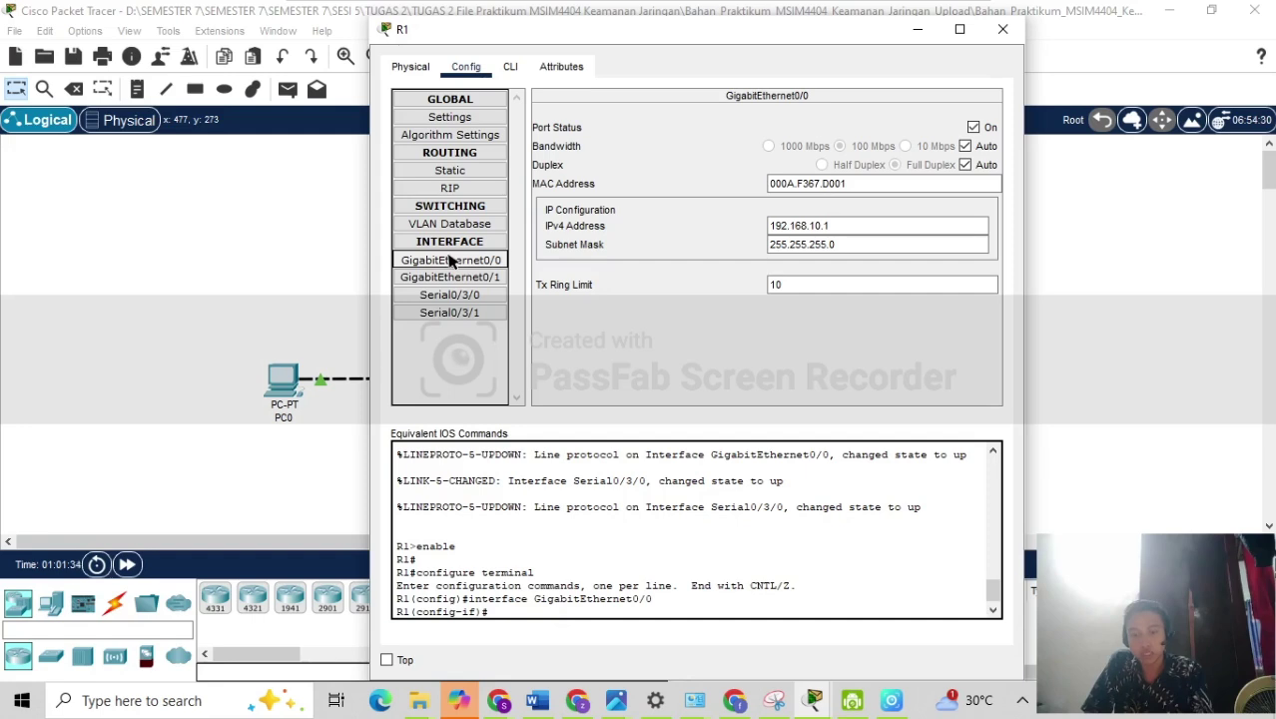
{"action": "left_click", "coordinate": [429, 293]}
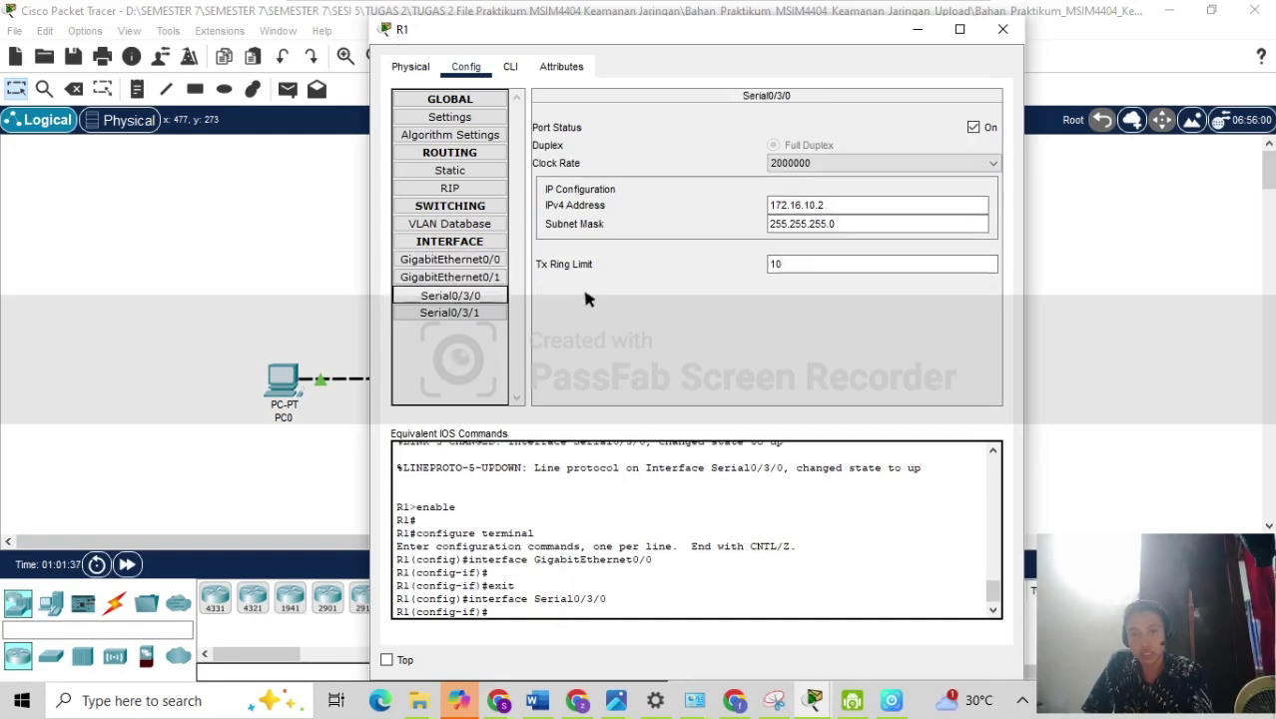
{"action": "left_click", "coordinate": [828, 208]}
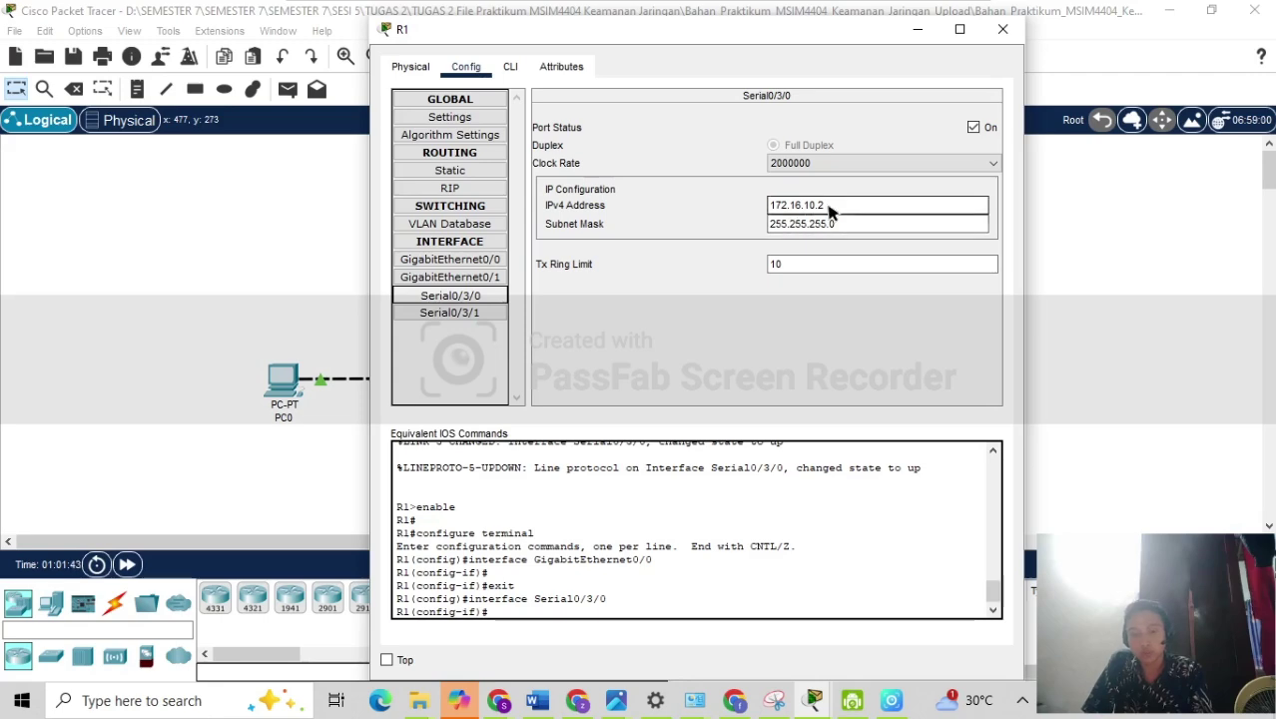
Bring up router R2's configuration settings.
{"action": "left_click", "coordinate": [1101, 262]}
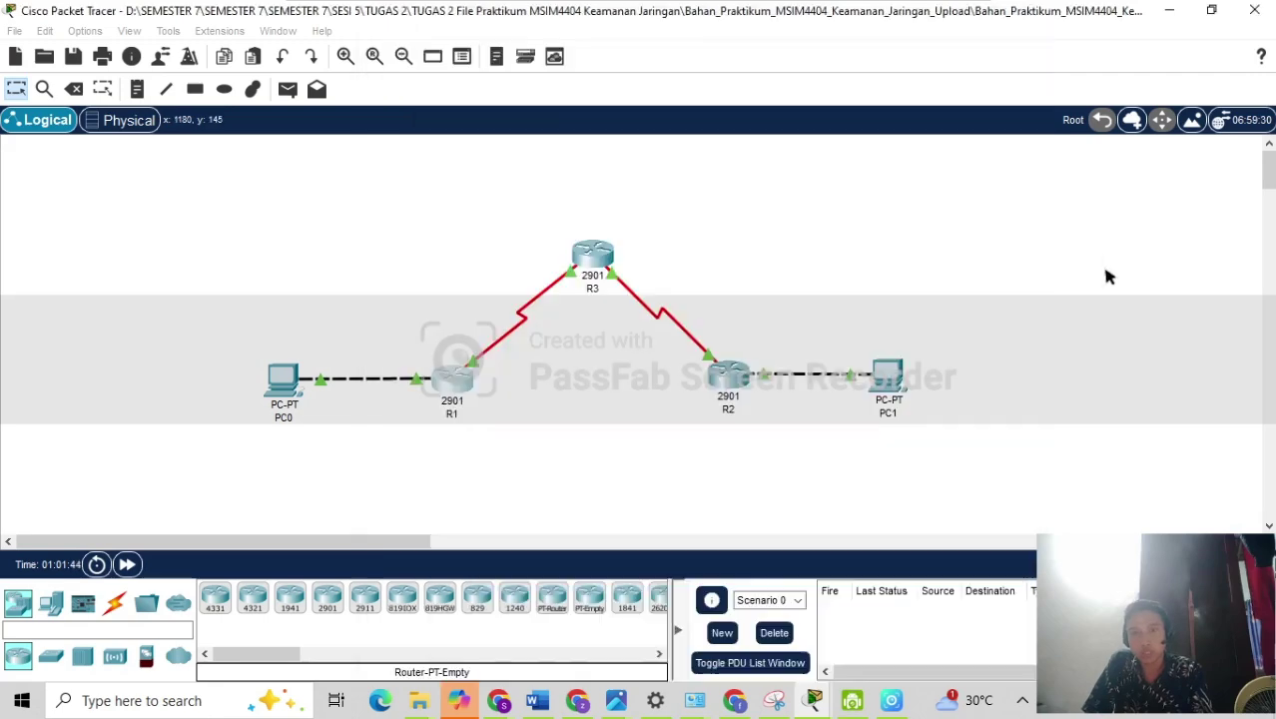
{"action": "left_click", "coordinate": [731, 374]}
{"action": "left_click", "coordinate": [465, 66]}
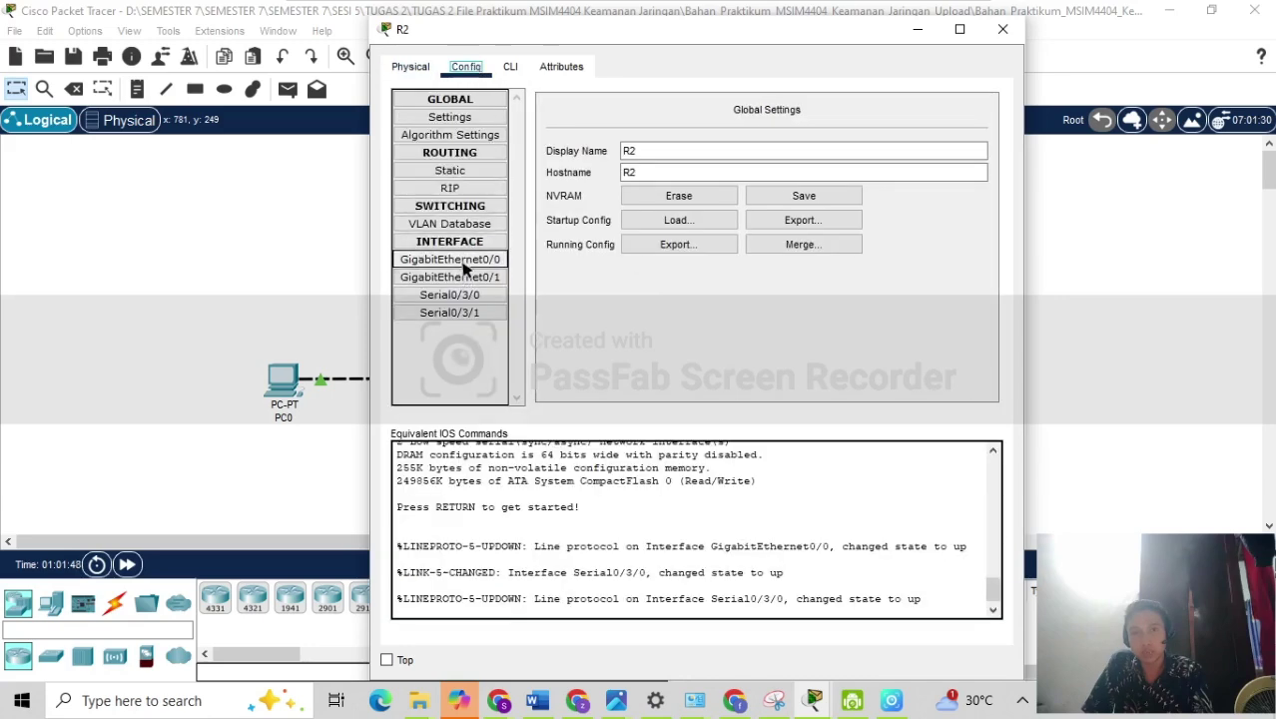
Review R2's GigabitEthernet0/0 and Serial0/3/0 settings, then close R2's window.
{"action": "left_click", "coordinate": [462, 263]}
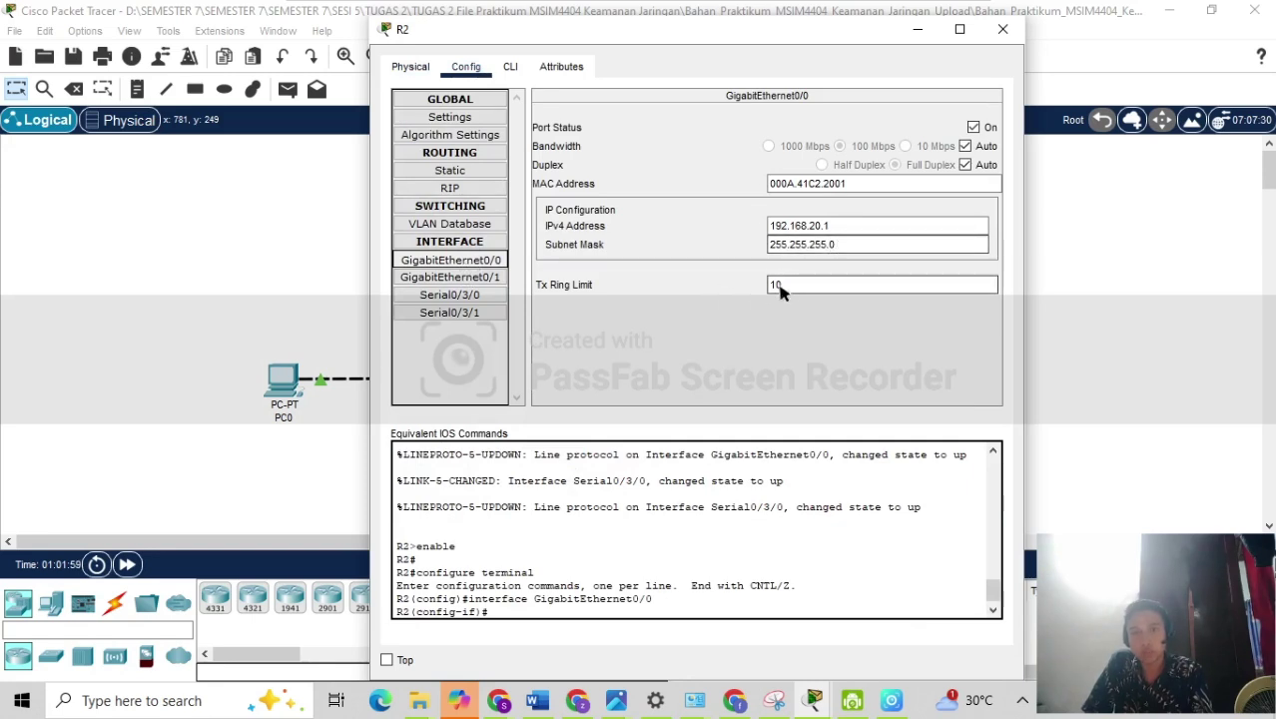
{"action": "left_click", "coordinate": [479, 298]}
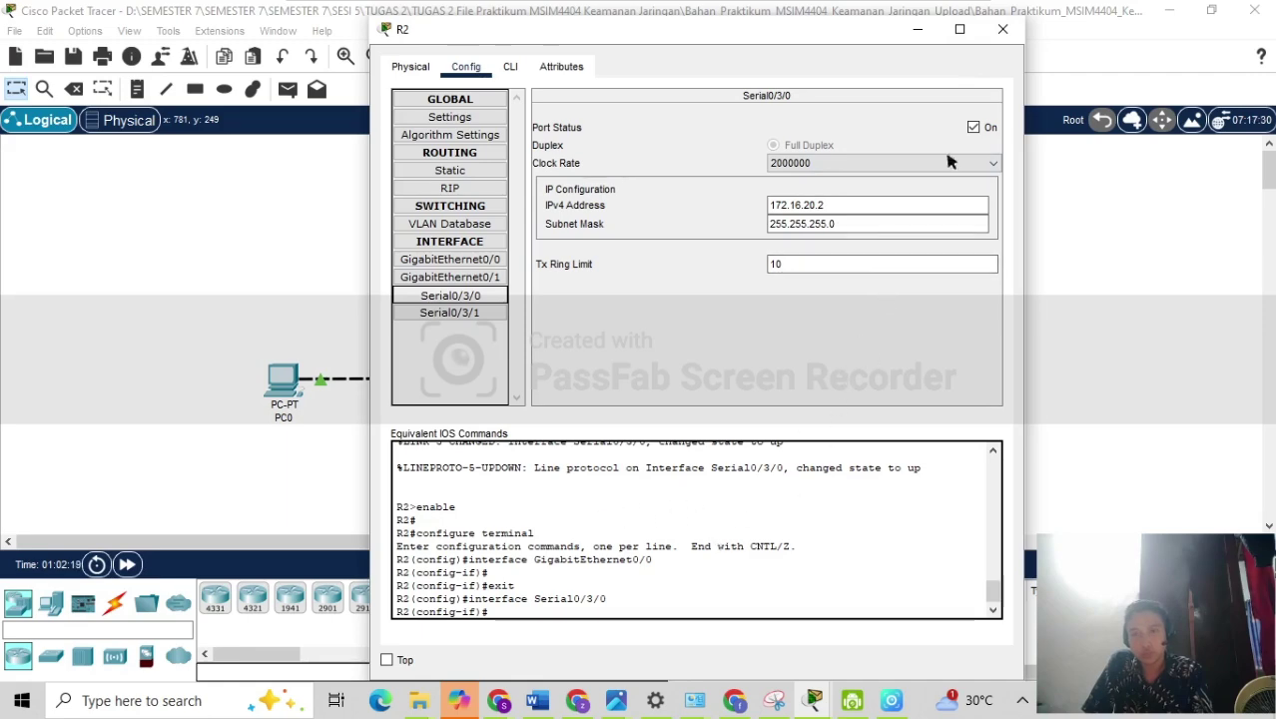
{"action": "left_click", "coordinate": [1002, 30]}
Check R3's GigabitEthernet0/0, Serial0/3/0 and Serial0/3/1 addresses, then close R3.
{"action": "left_click", "coordinate": [596, 259]}
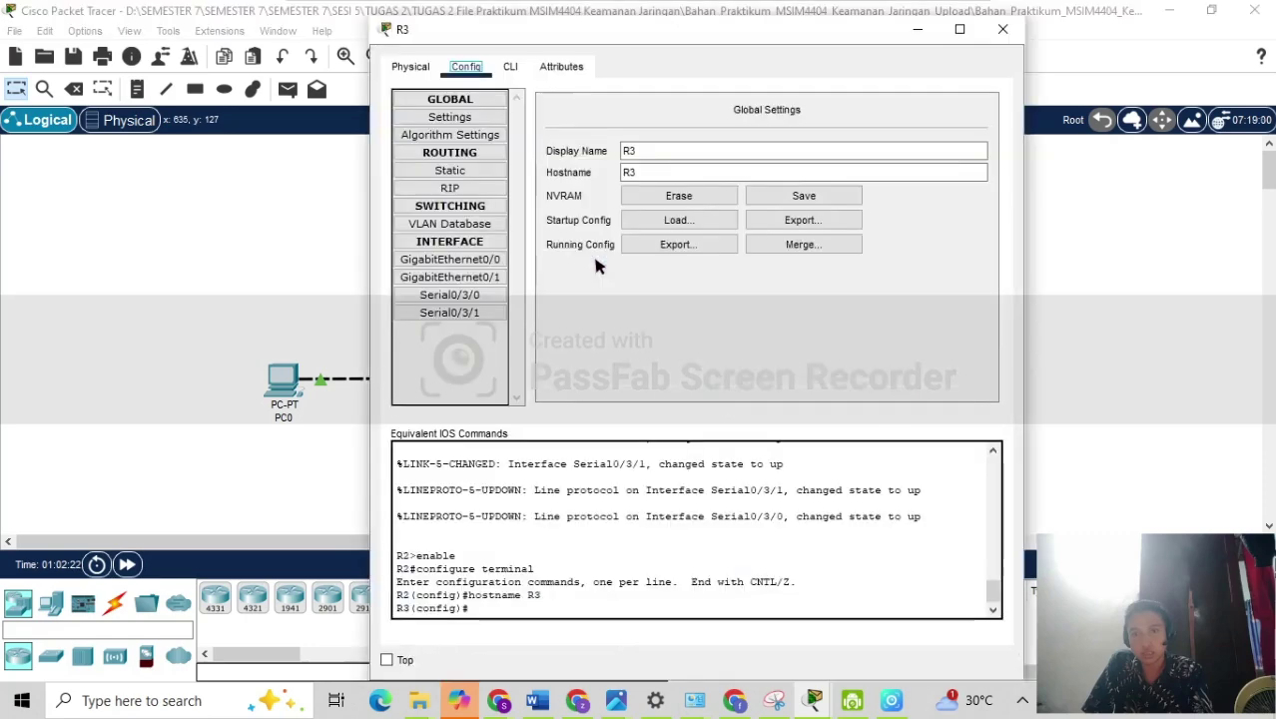
{"action": "left_click", "coordinate": [461, 264]}
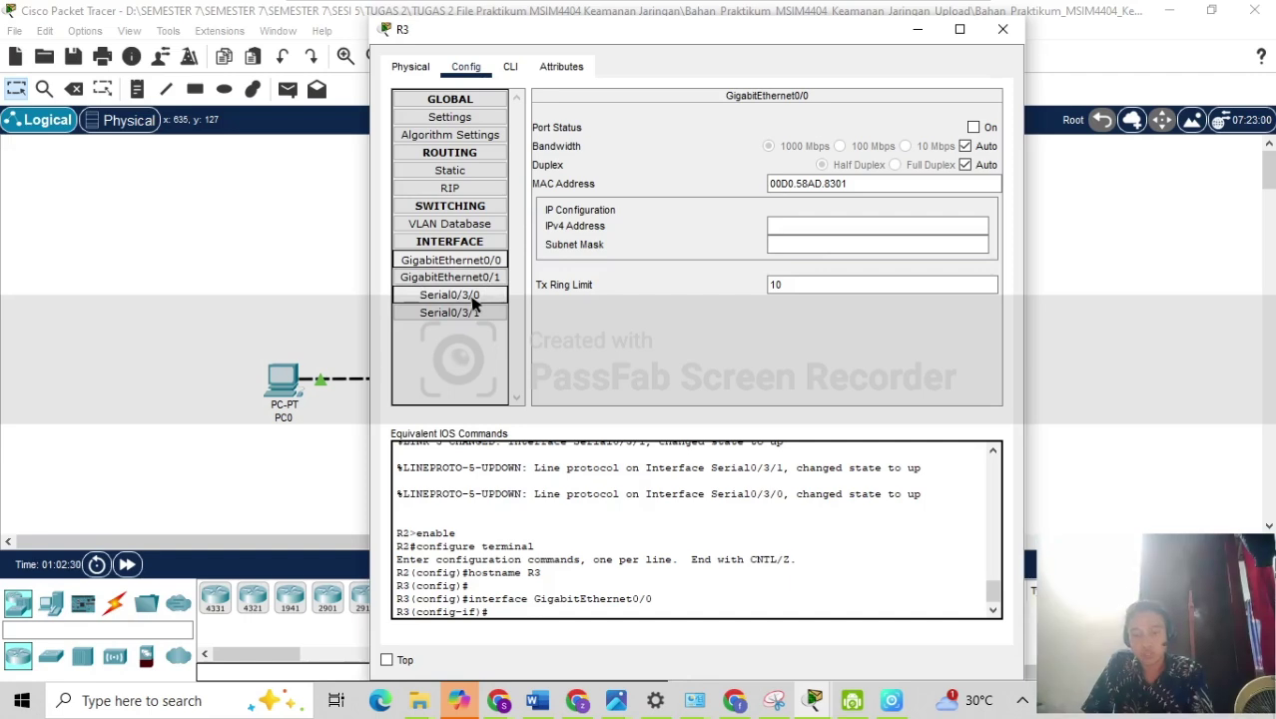
{"action": "left_click", "coordinate": [473, 301]}
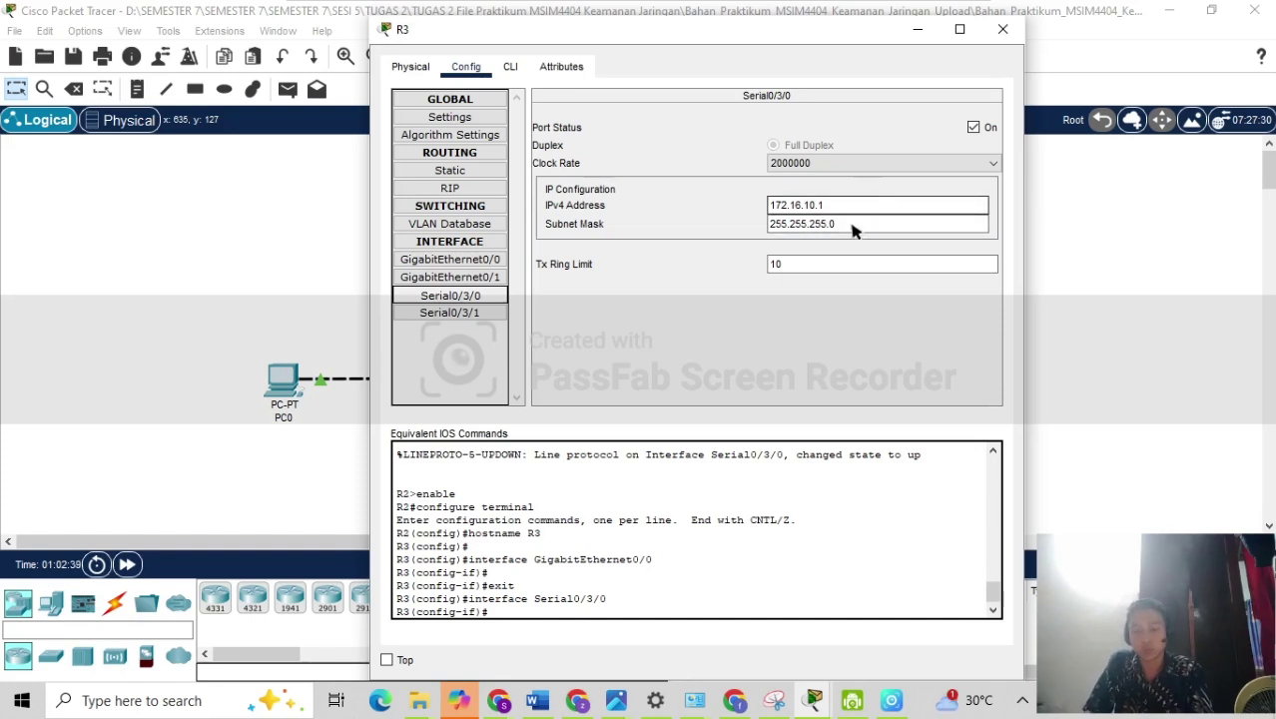
{"action": "left_click", "coordinate": [467, 317]}
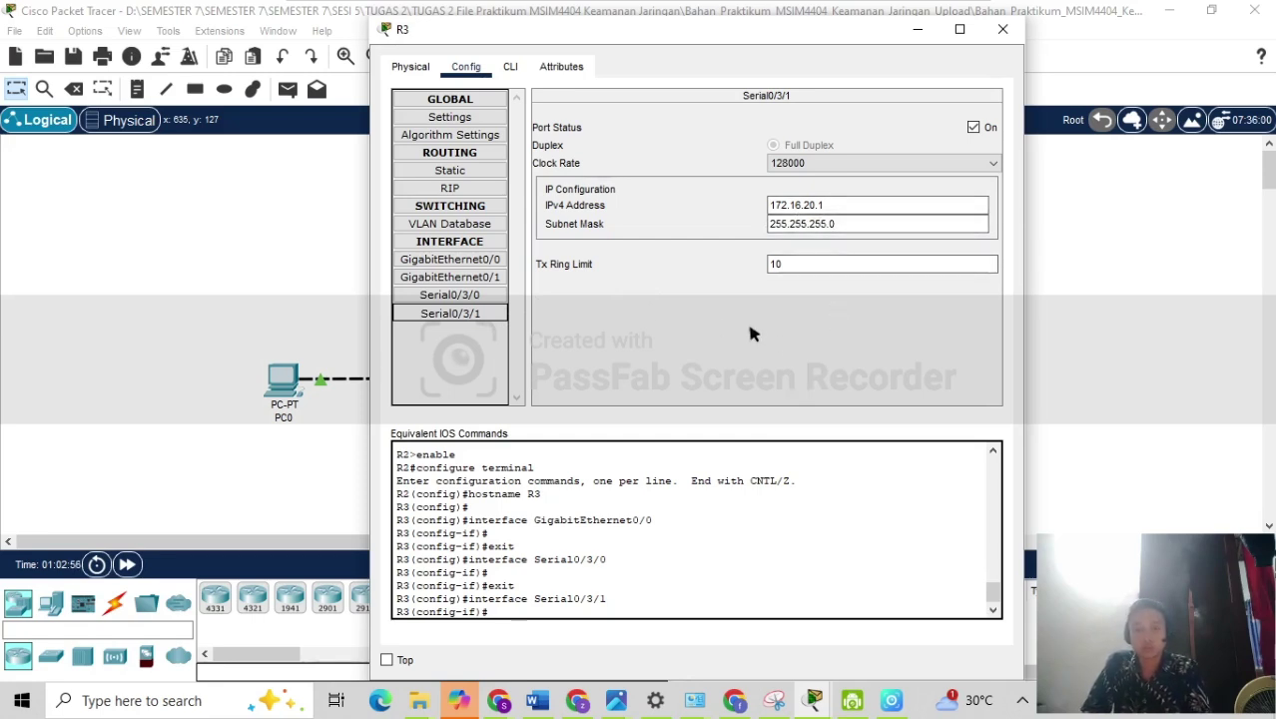
{"action": "left_click", "coordinate": [1002, 29]}
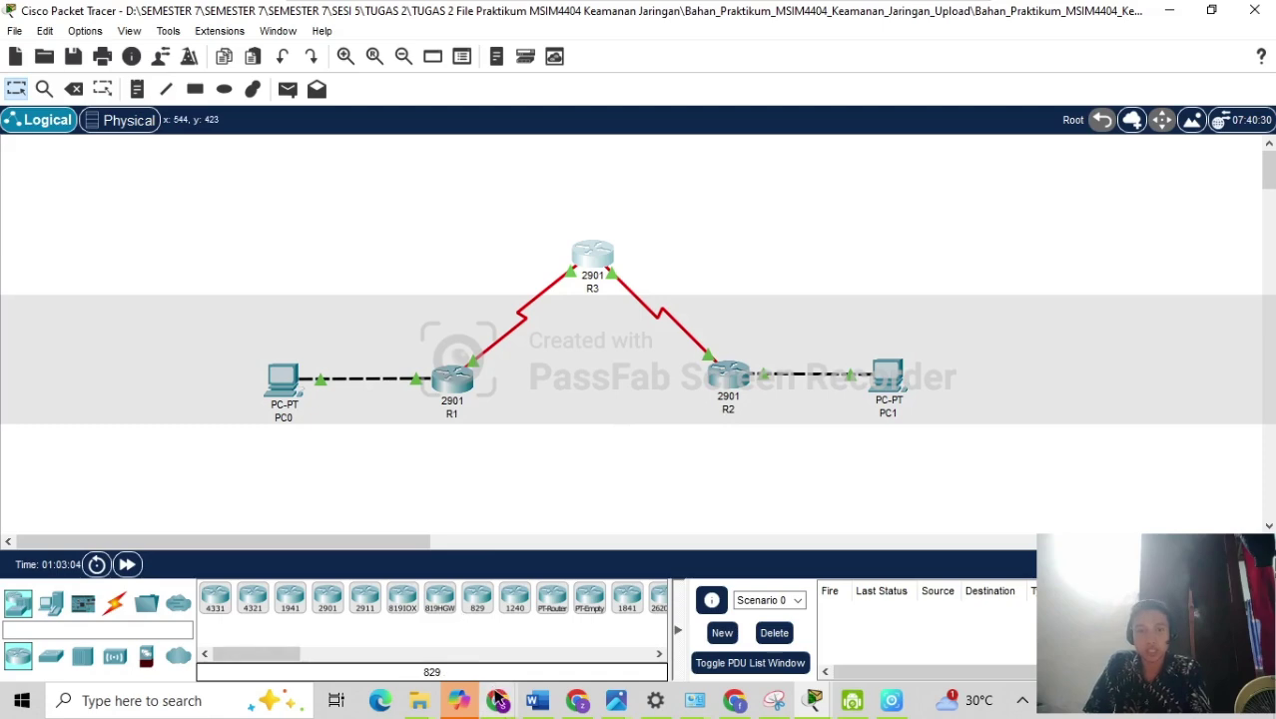
Glance at the Tugas 2 assignment brief, then reopen R1's configuration window.
{"action": "mouse_move", "coordinate": [497, 700]}
{"action": "left_click", "coordinate": [384, 616]}
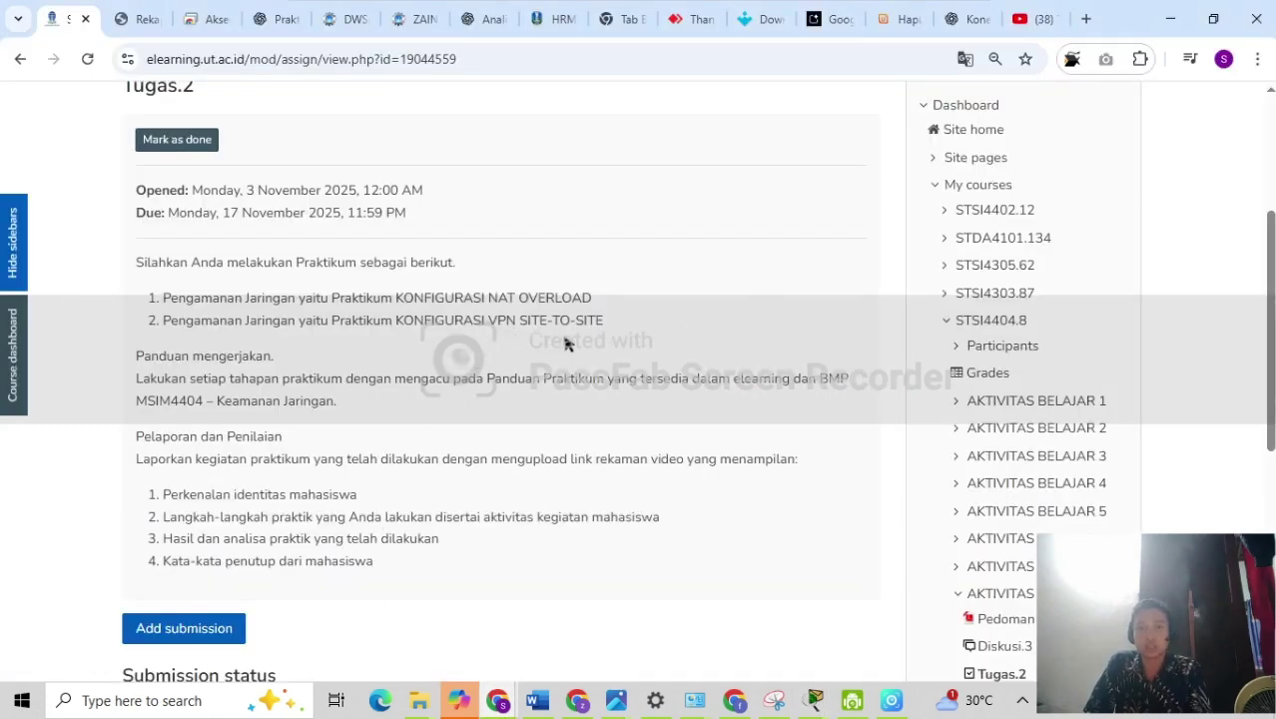
{"action": "left_click", "coordinate": [1170, 18]}
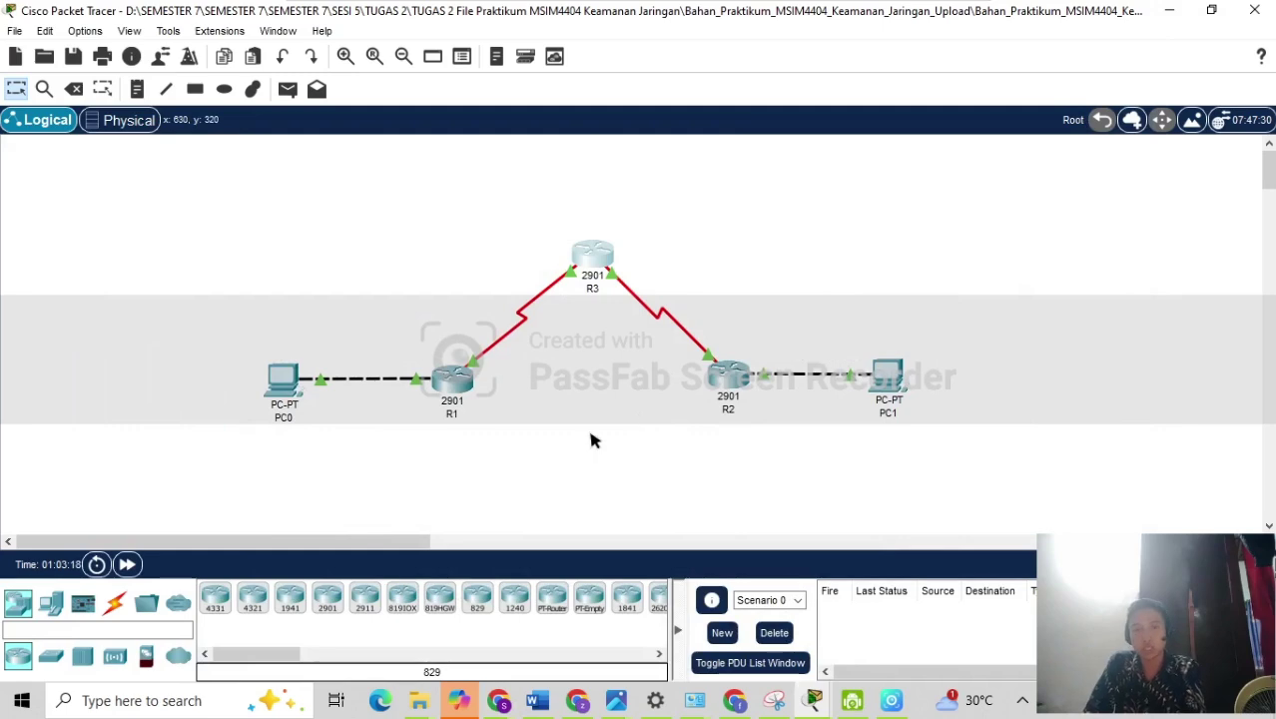
{"action": "left_click", "coordinate": [454, 383]}
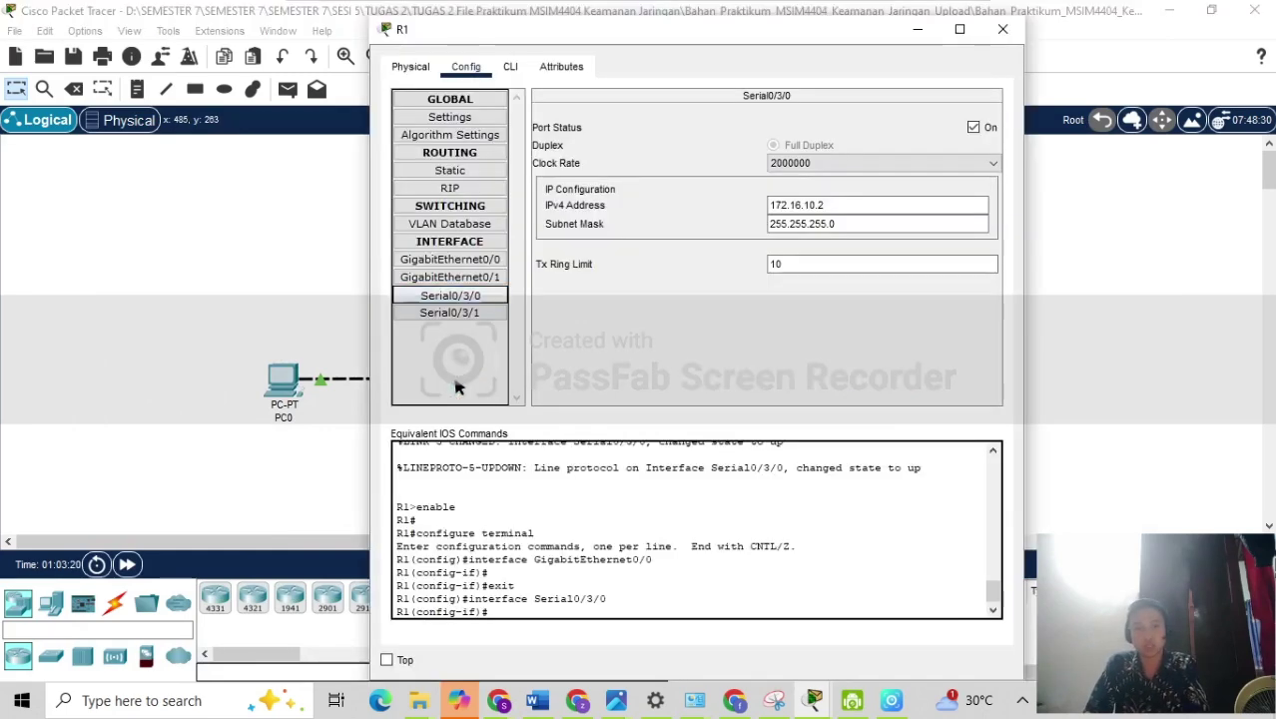
Exit R1's Serial0/3/0 interface configuration in the CLI.
{"action": "left_click", "coordinate": [510, 67]}
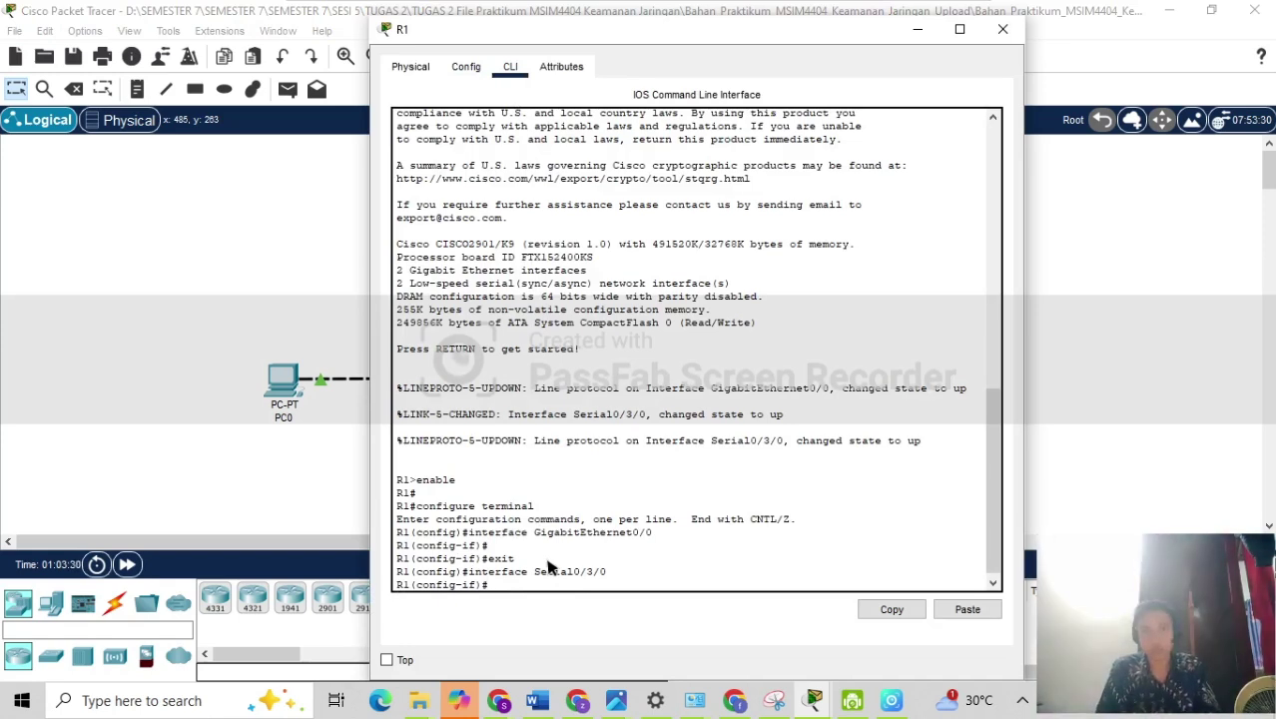
{"action": "type", "text": "e"}
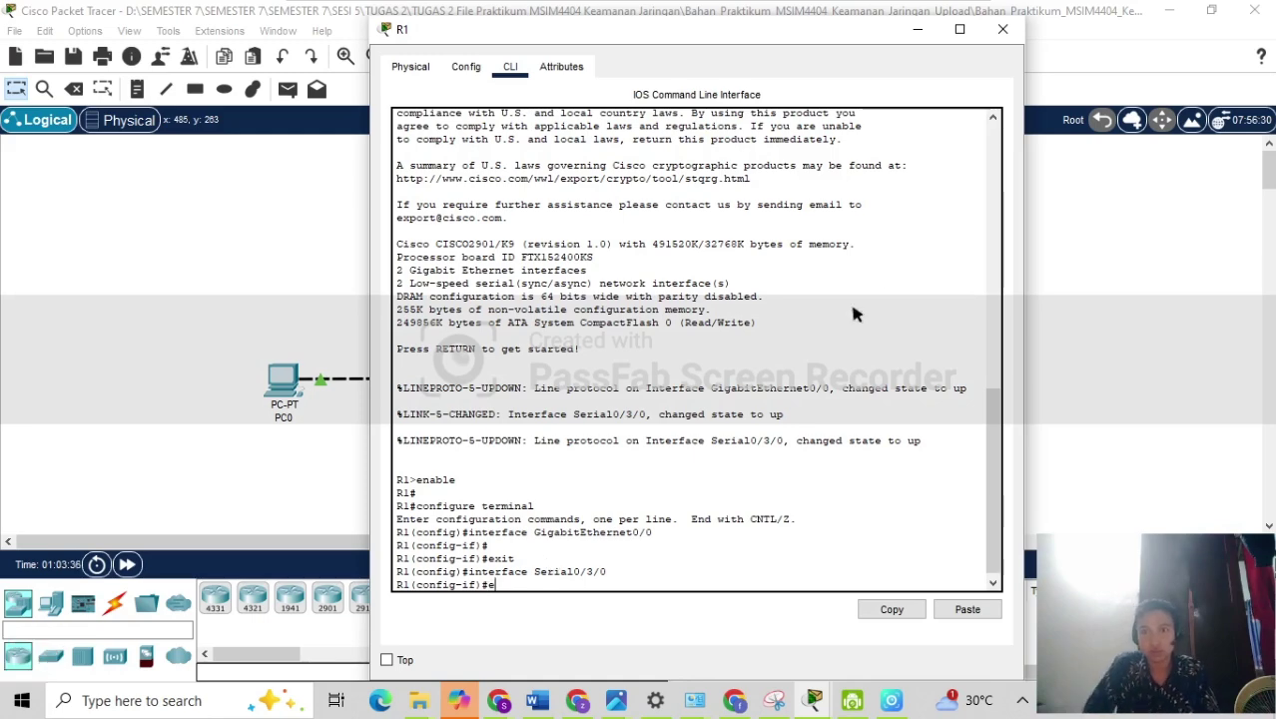
{"action": "left_click_drag", "start_coordinate": [991, 427], "coordinate": [946, 520]}
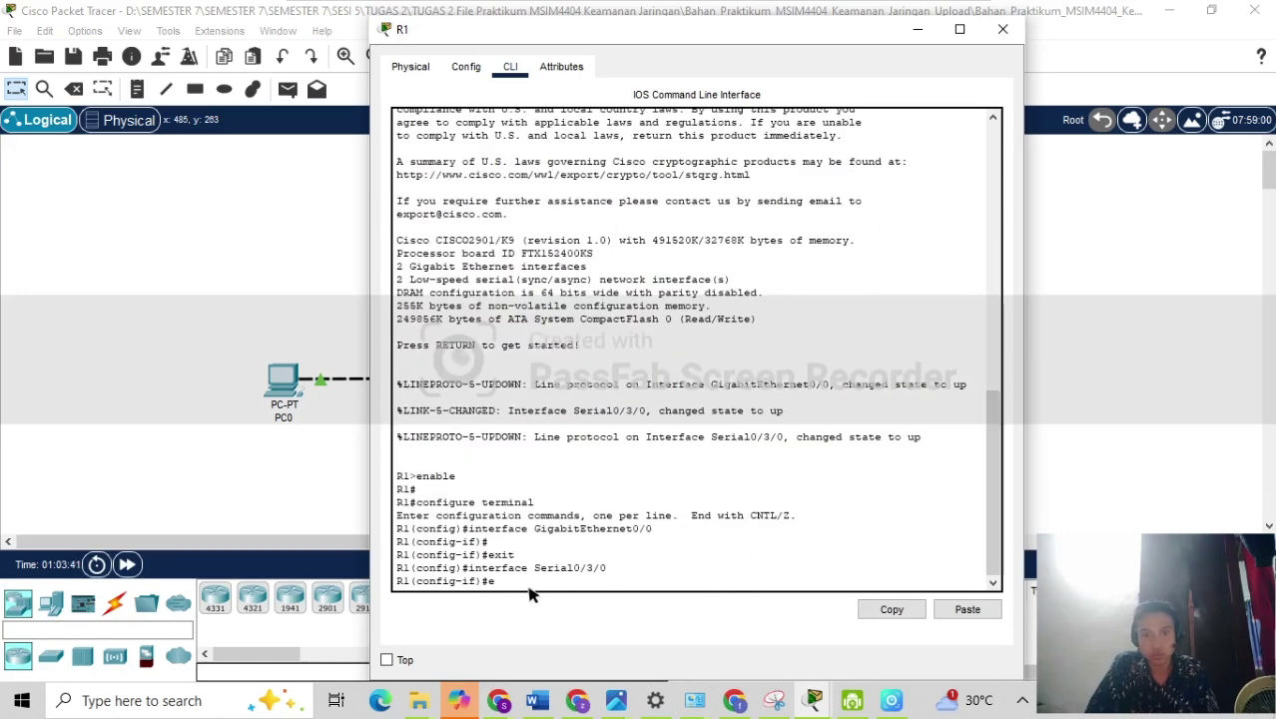
{"action": "type", "text": "xit"}
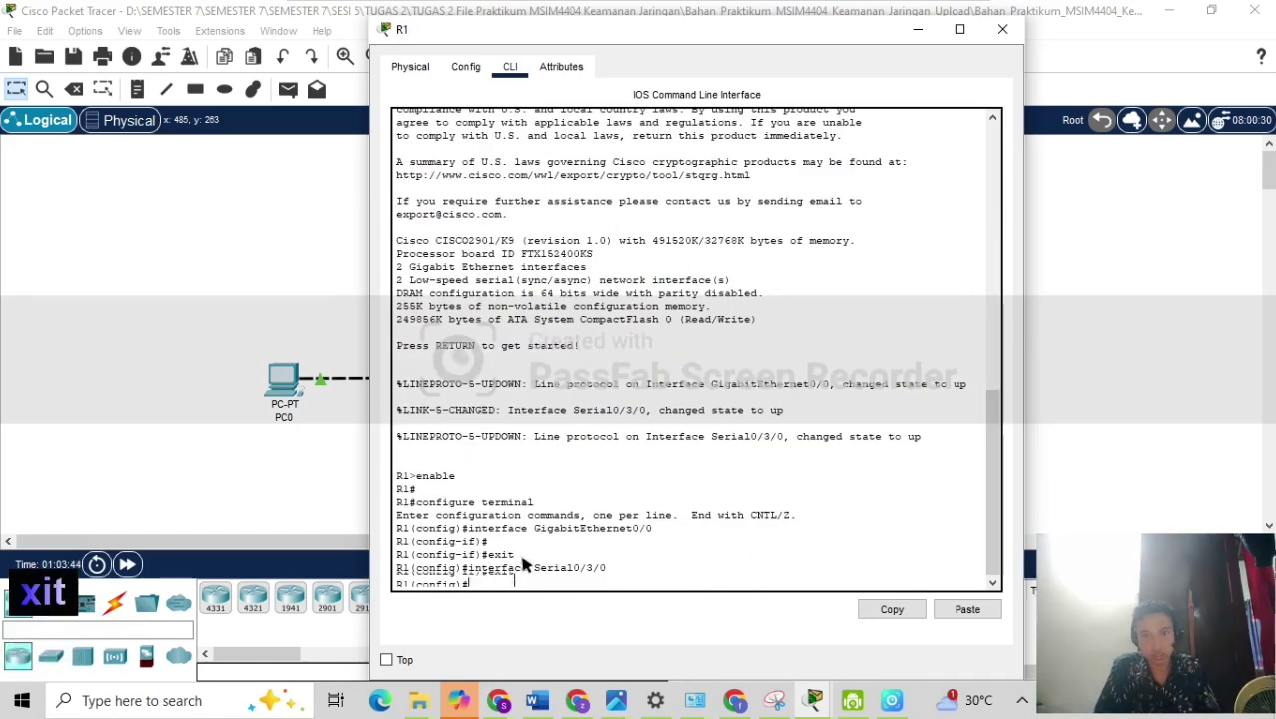
{"action": "key", "text": "Return"}
Enable the securityk9 technology-package license on R1's c2900 module, accepting with yes.
{"action": "type", "text": "lice"}
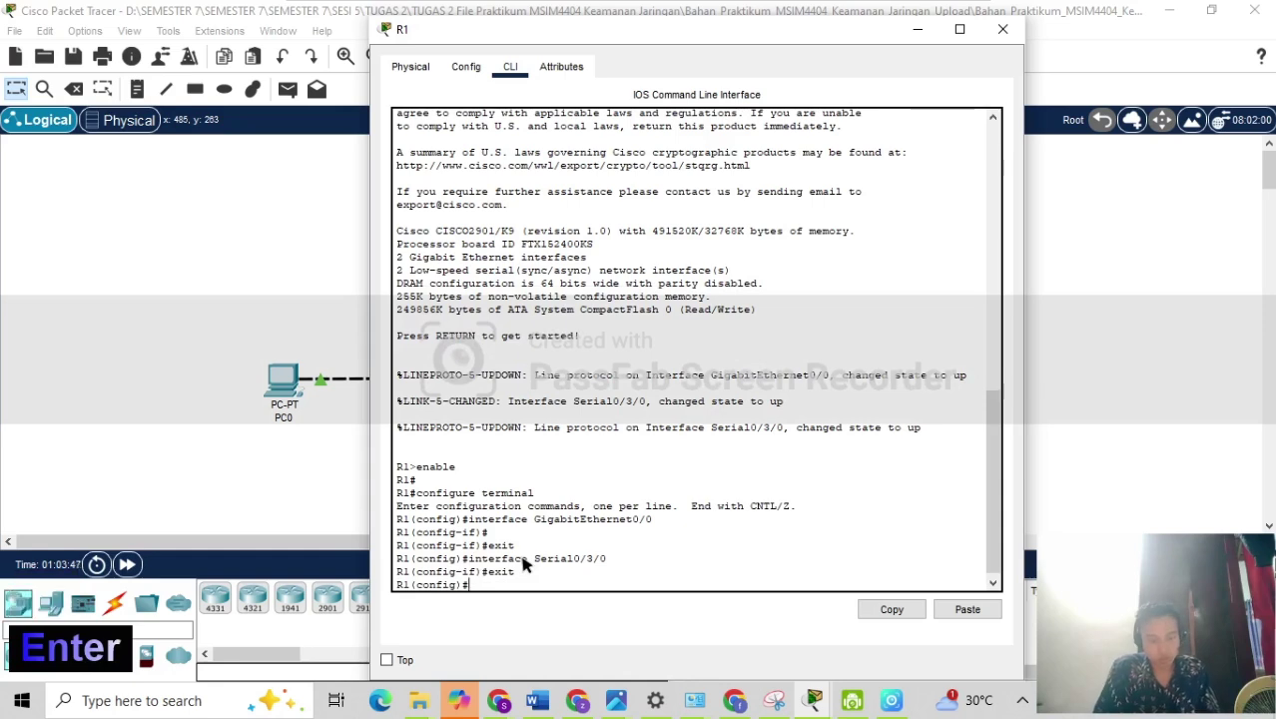
{"action": "type", "text": "nsi"}
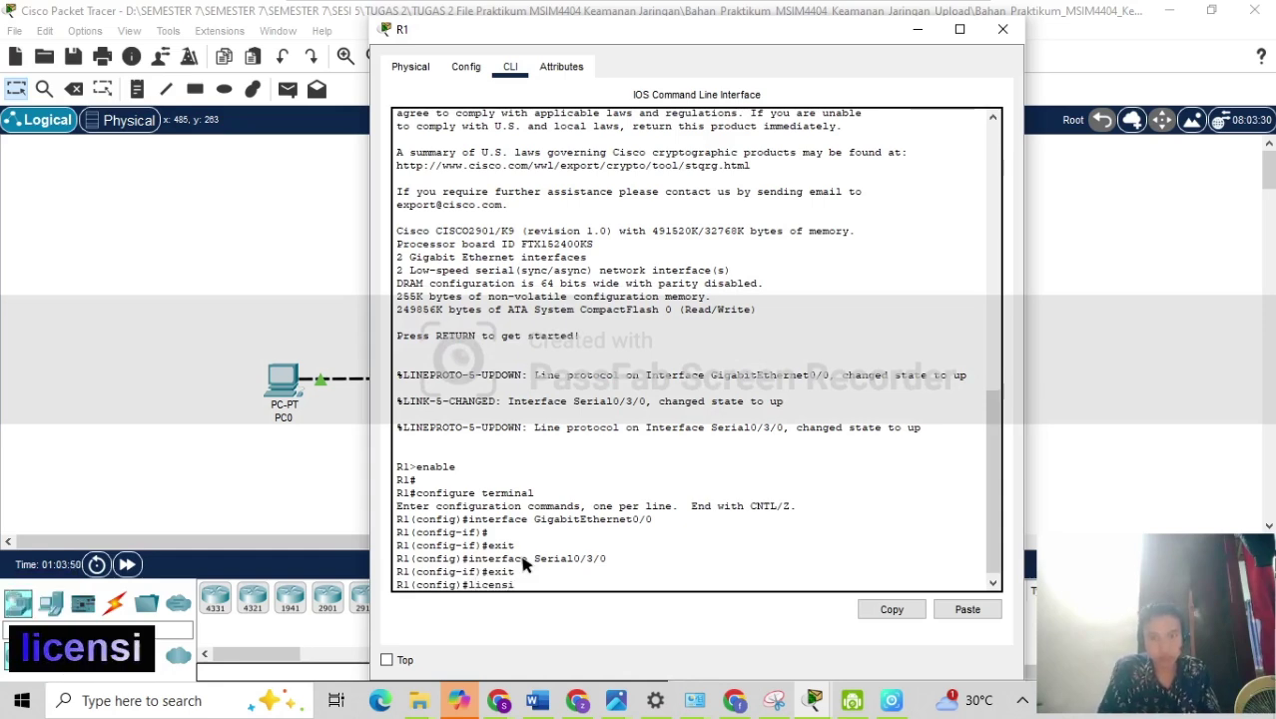
{"action": "key", "text": "BackSpace"}
{"action": "key", "text": "BackSpace"}
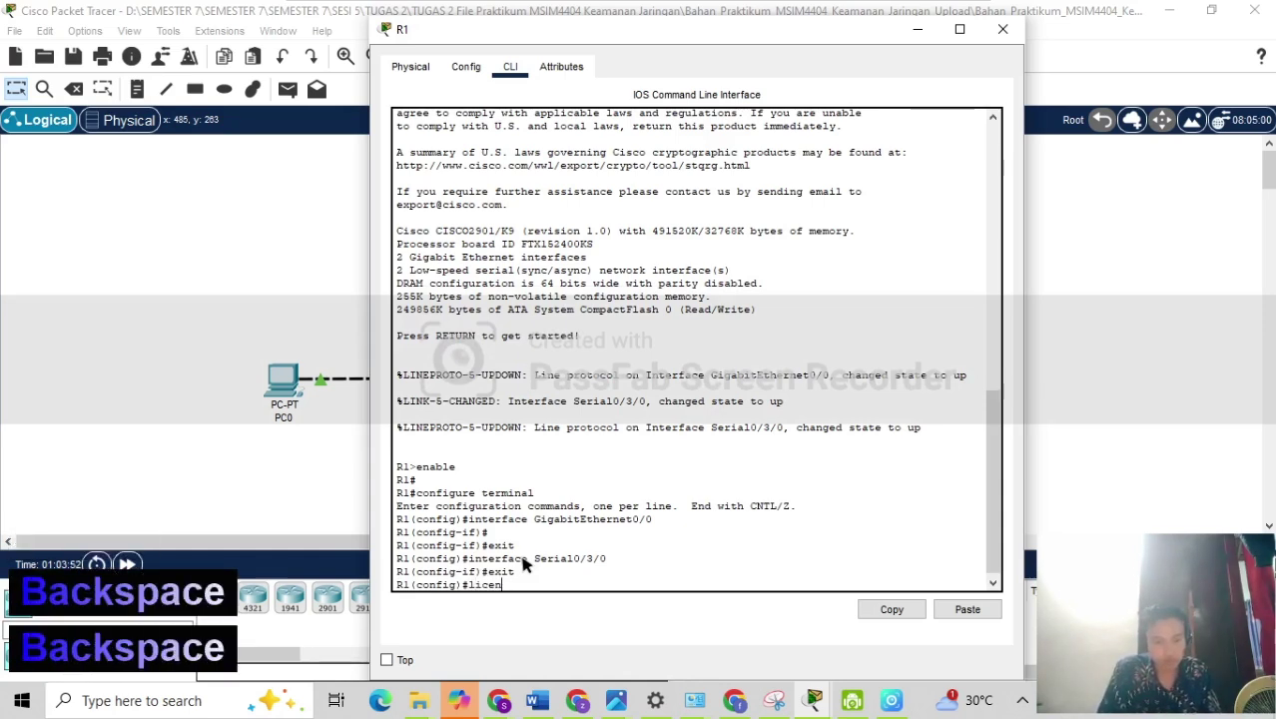
{"action": "type", "text": "se boot "}
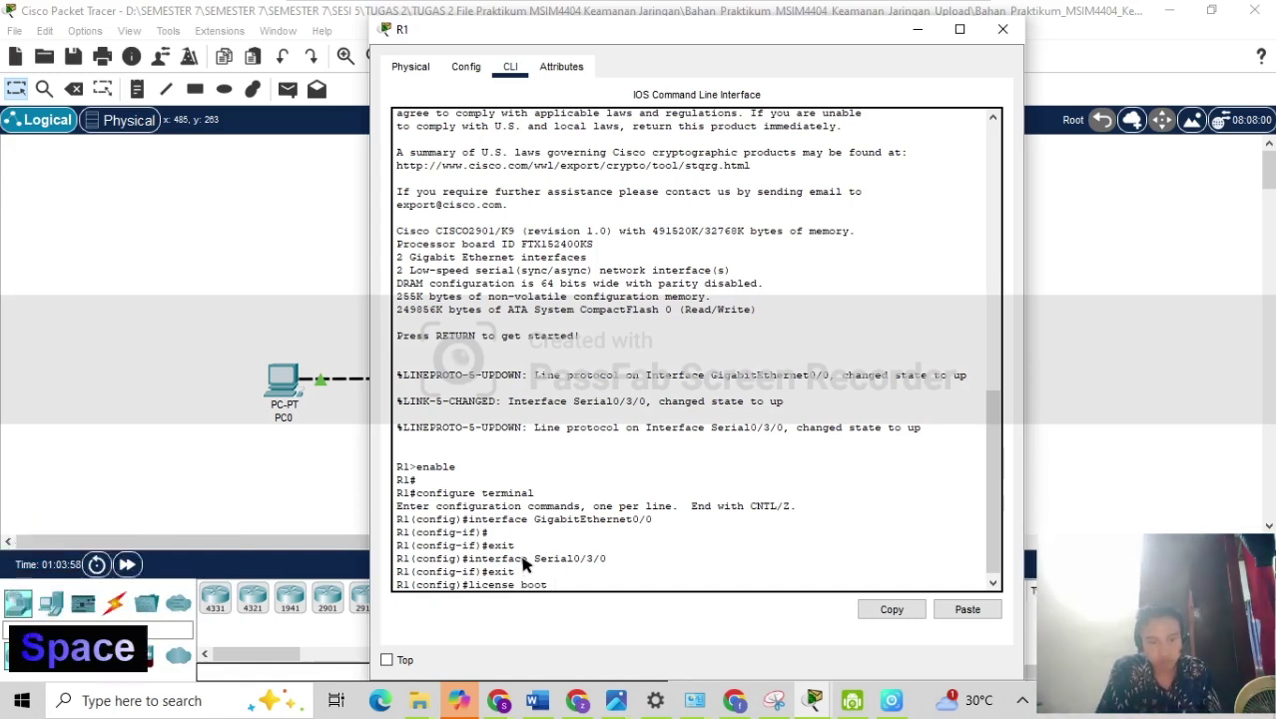
{"action": "type", "text": "module"}
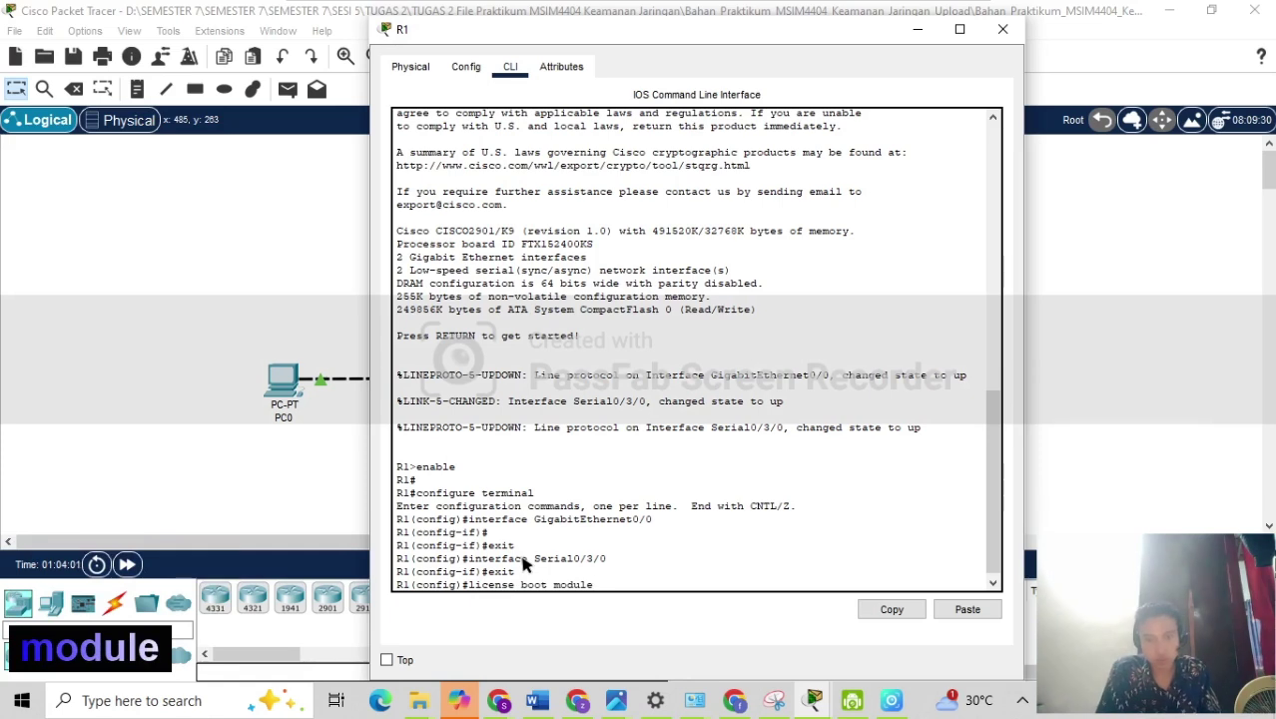
{"action": "type", "text": "c2"}
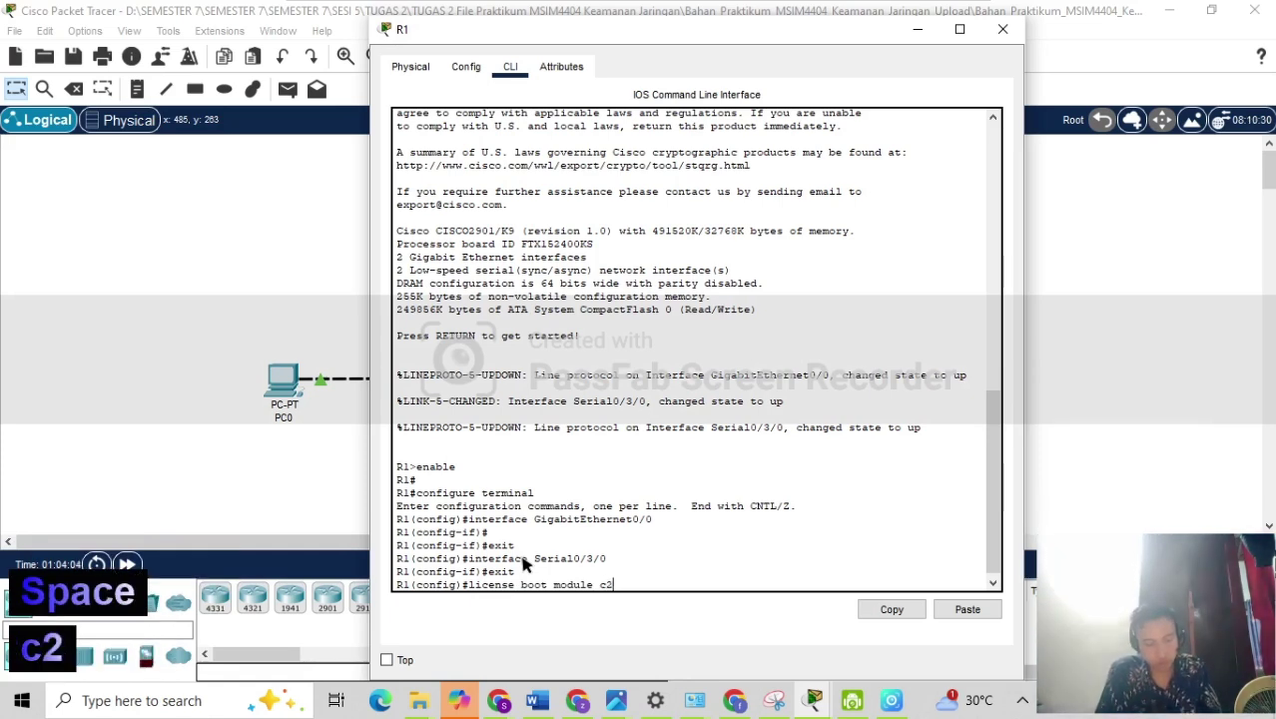
{"action": "type", "text": "900"}
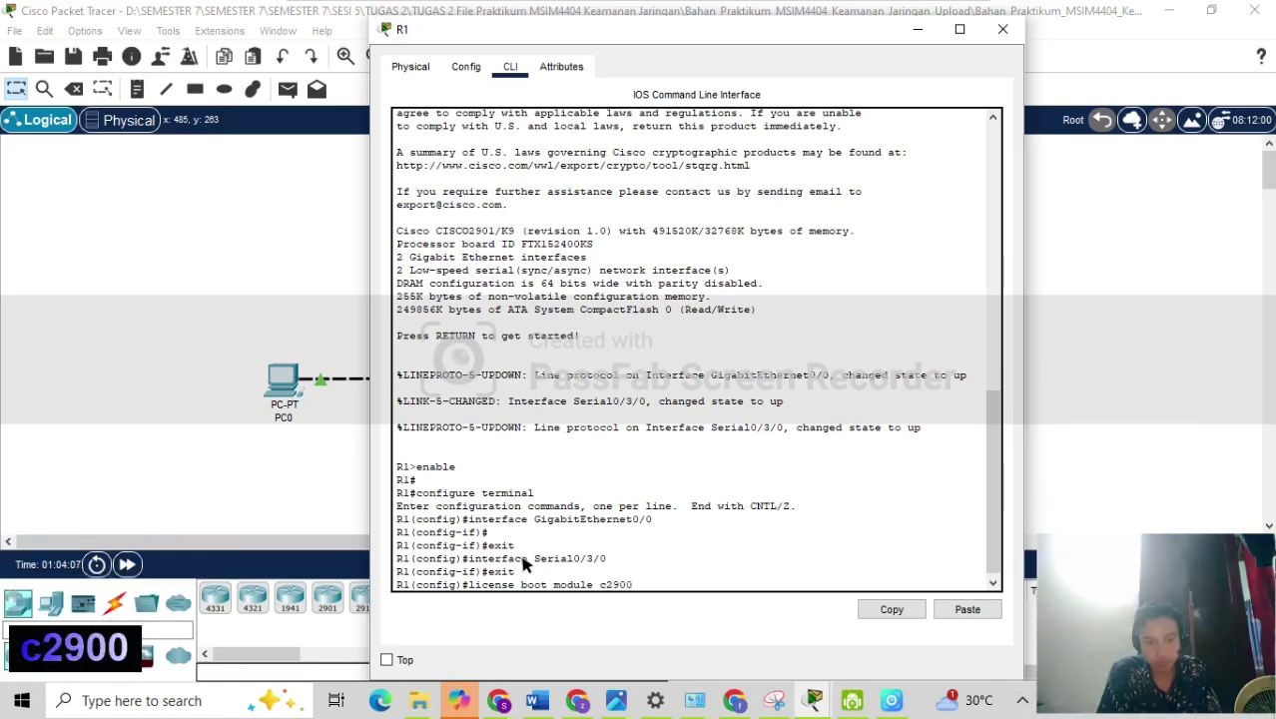
{"action": "type", "text": " te"}
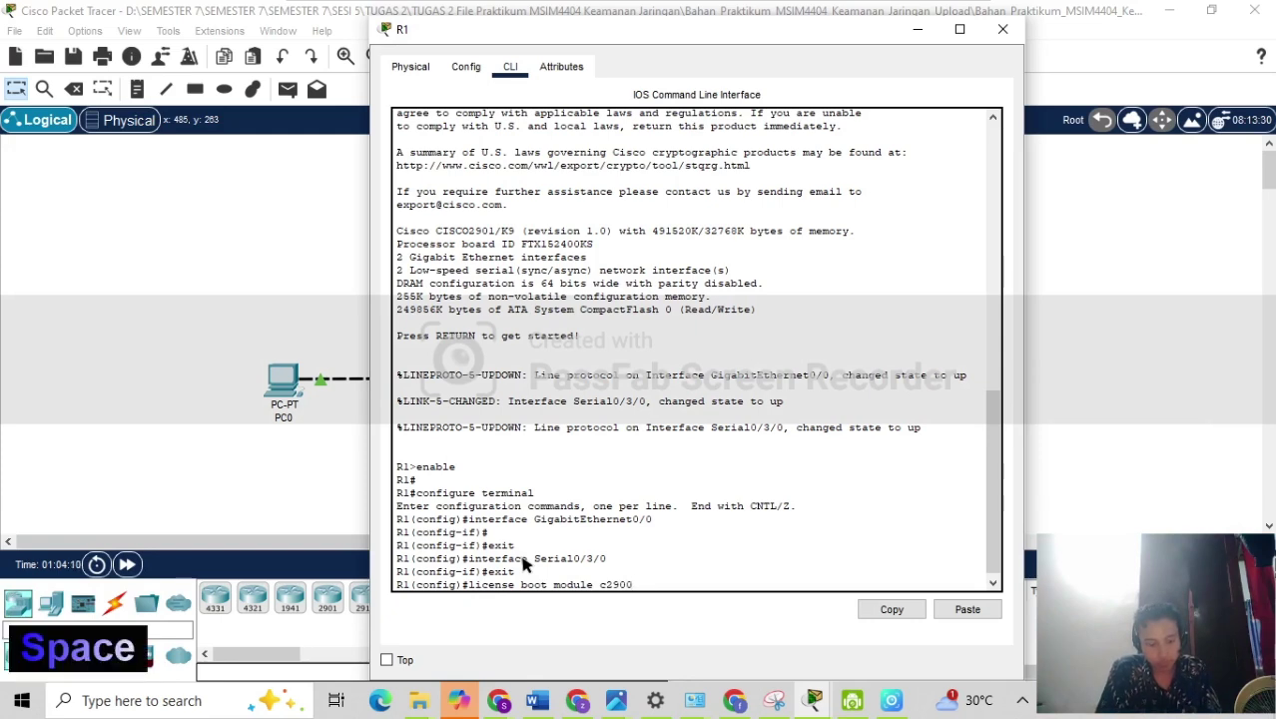
{"action": "type", "text": "cnlo"}
{"action": "key", "text": "BackSpace"}
{"action": "key", "text": "BackSpace"}
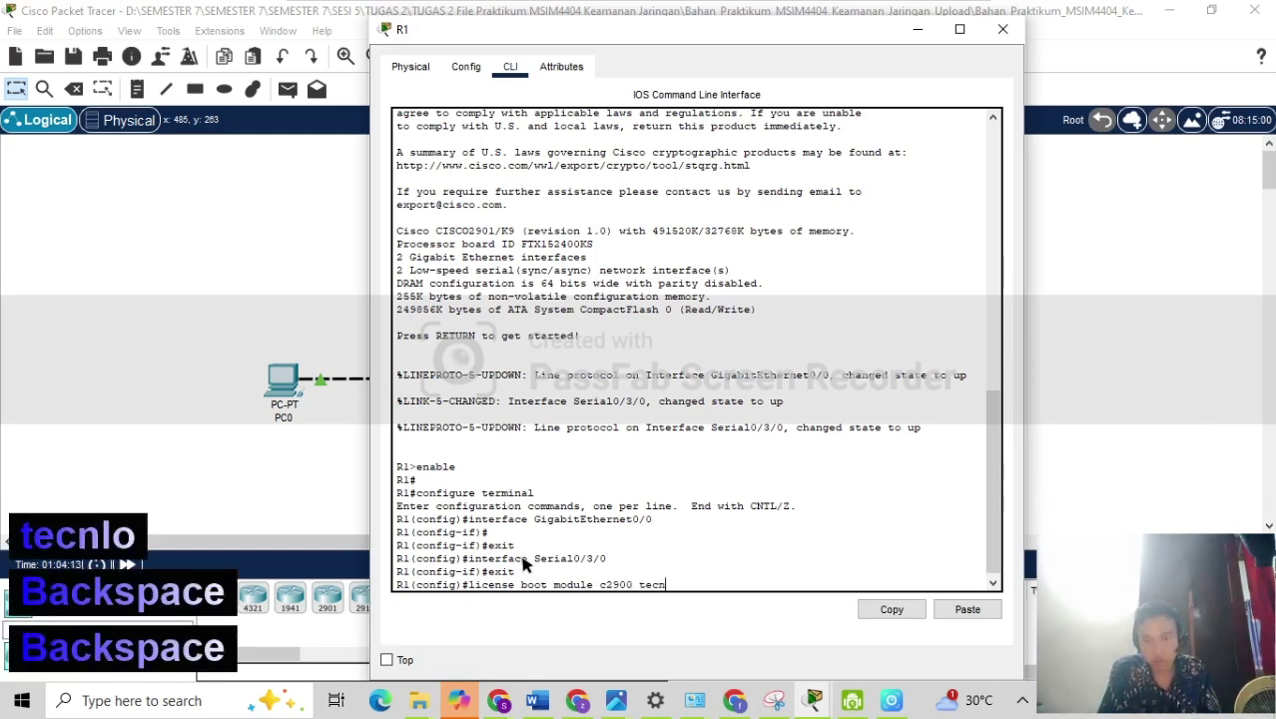
{"action": "key", "text": "BackSpace"}
{"action": "type", "text": "h"}
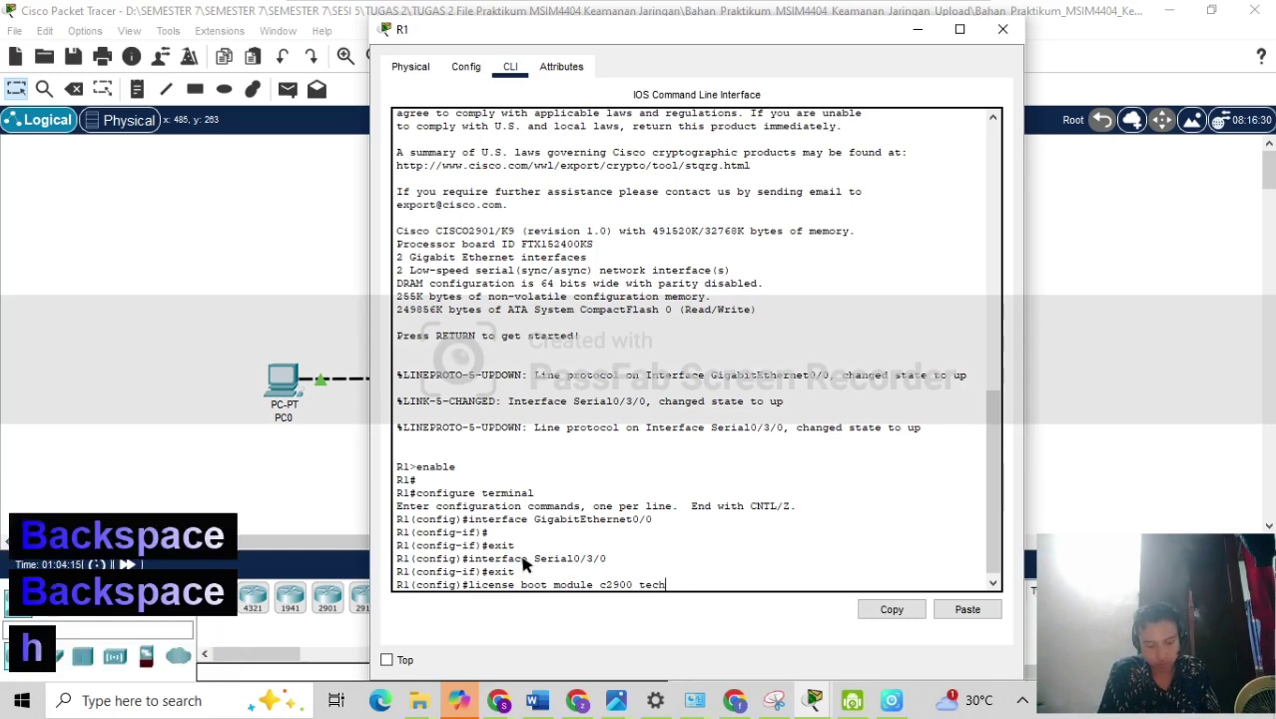
{"action": "type", "text": "nology"}
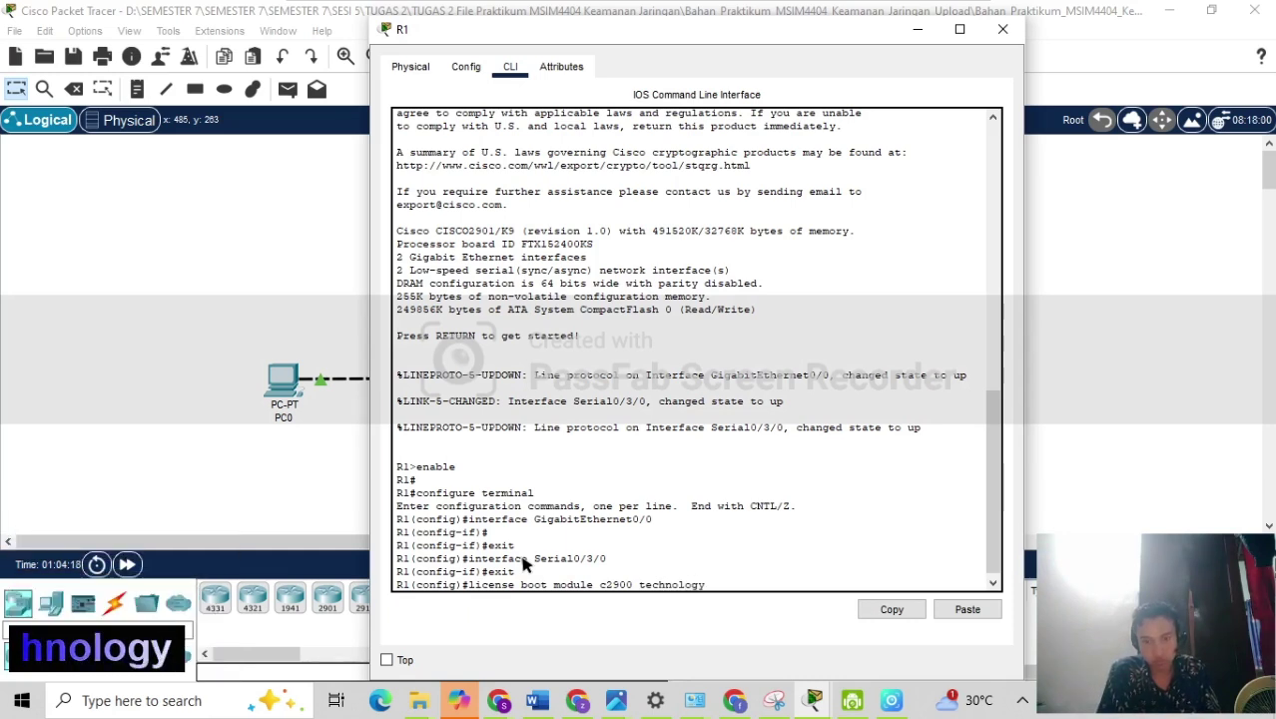
{"action": "type", "text": "-packa"}
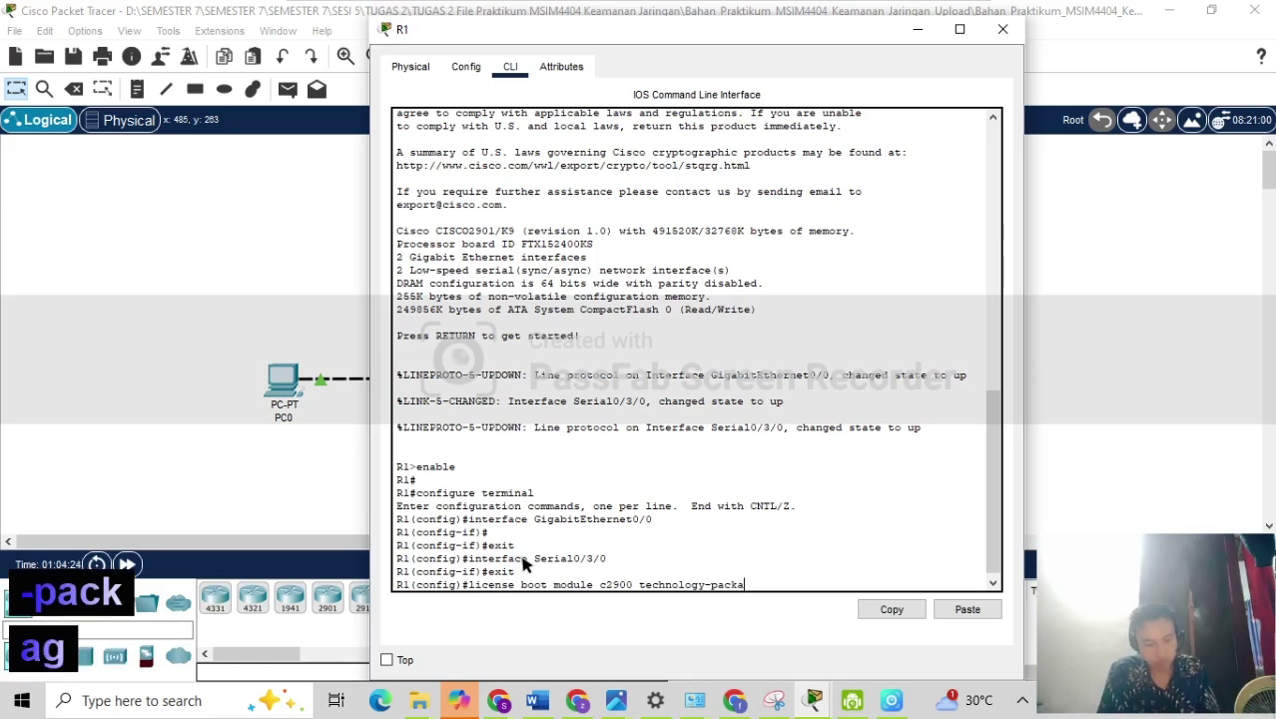
{"action": "type", "text": "ge"}
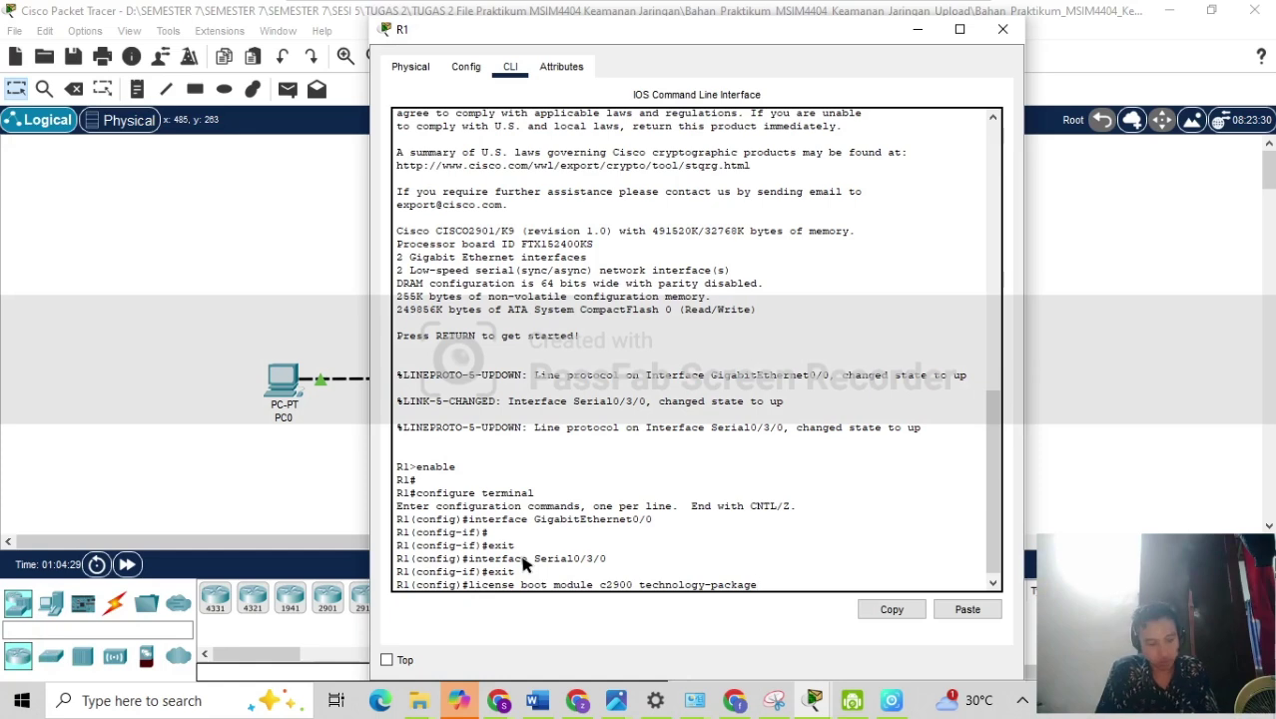
{"action": "type", "text": " secu"}
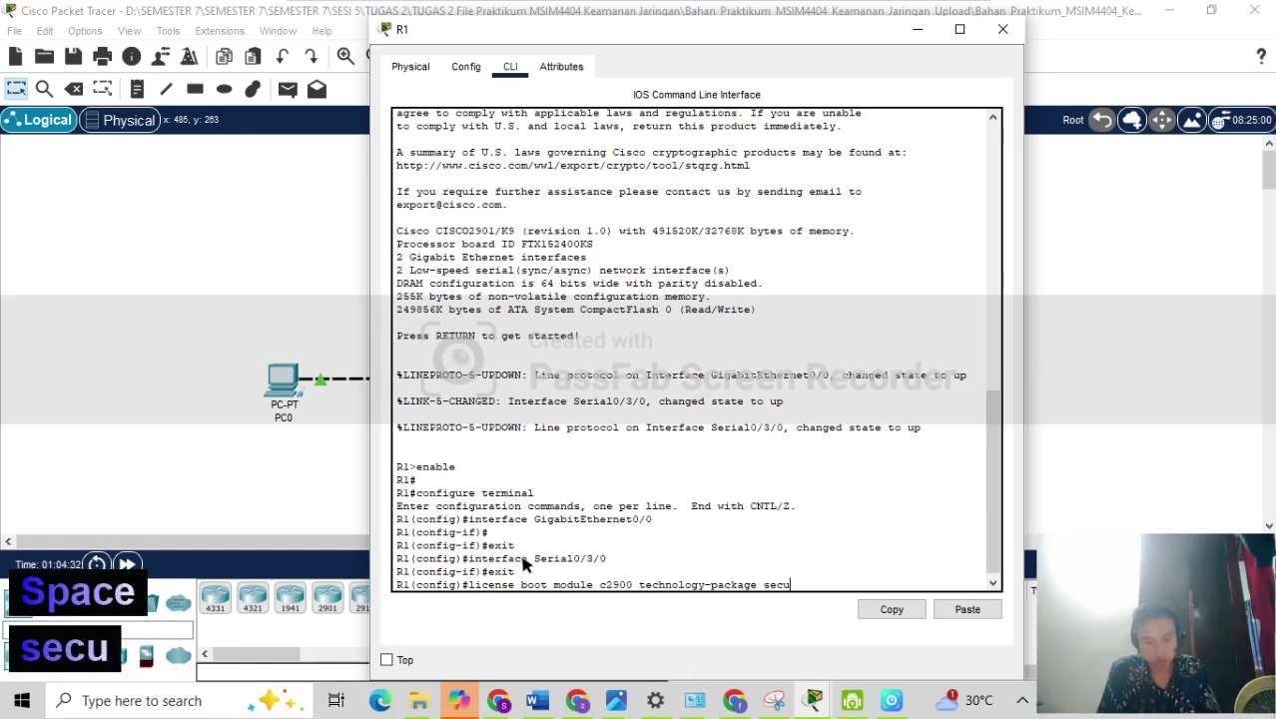
{"action": "type", "text": "ri"}
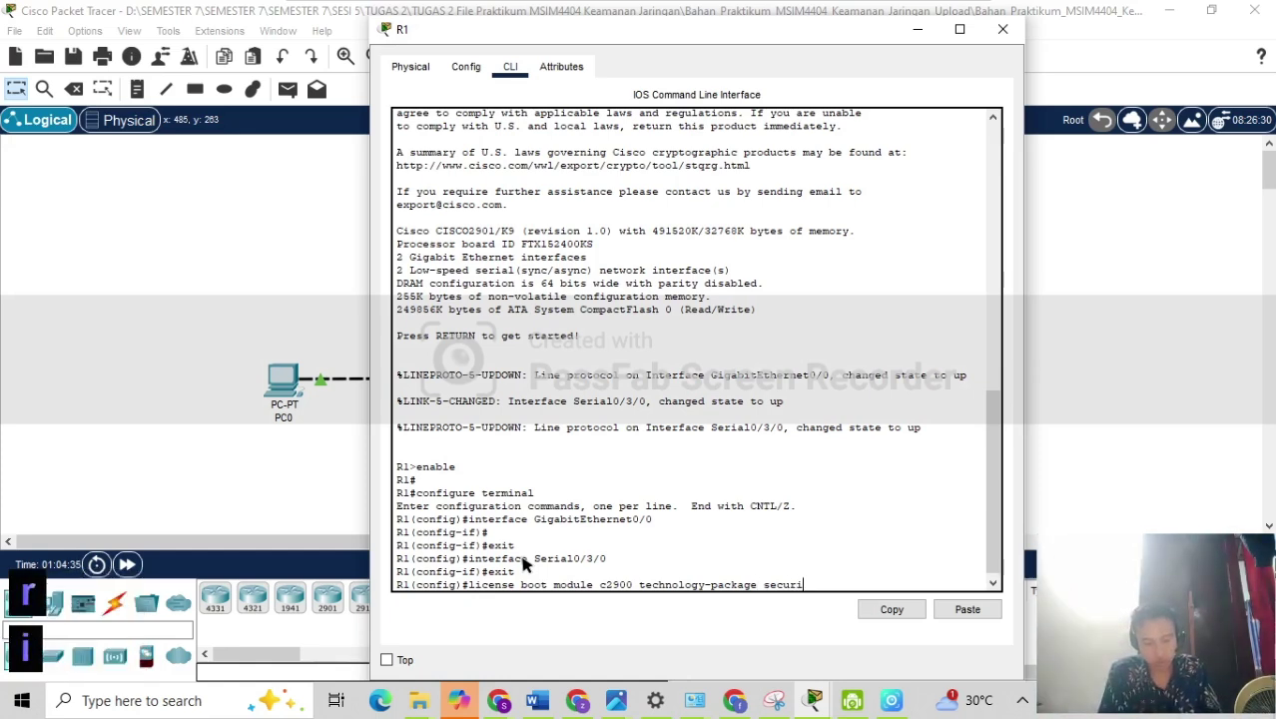
{"action": "type", "text": "tyk9"}
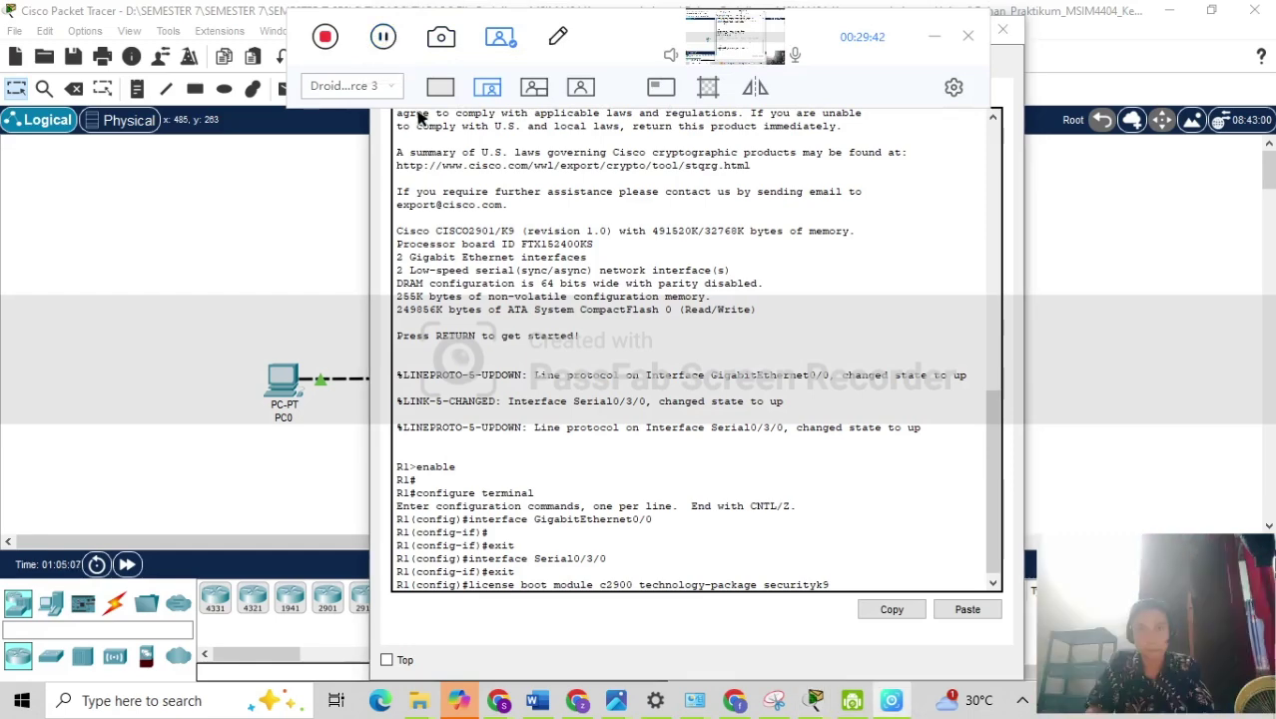
{"action": "left_click", "coordinate": [851, 590]}
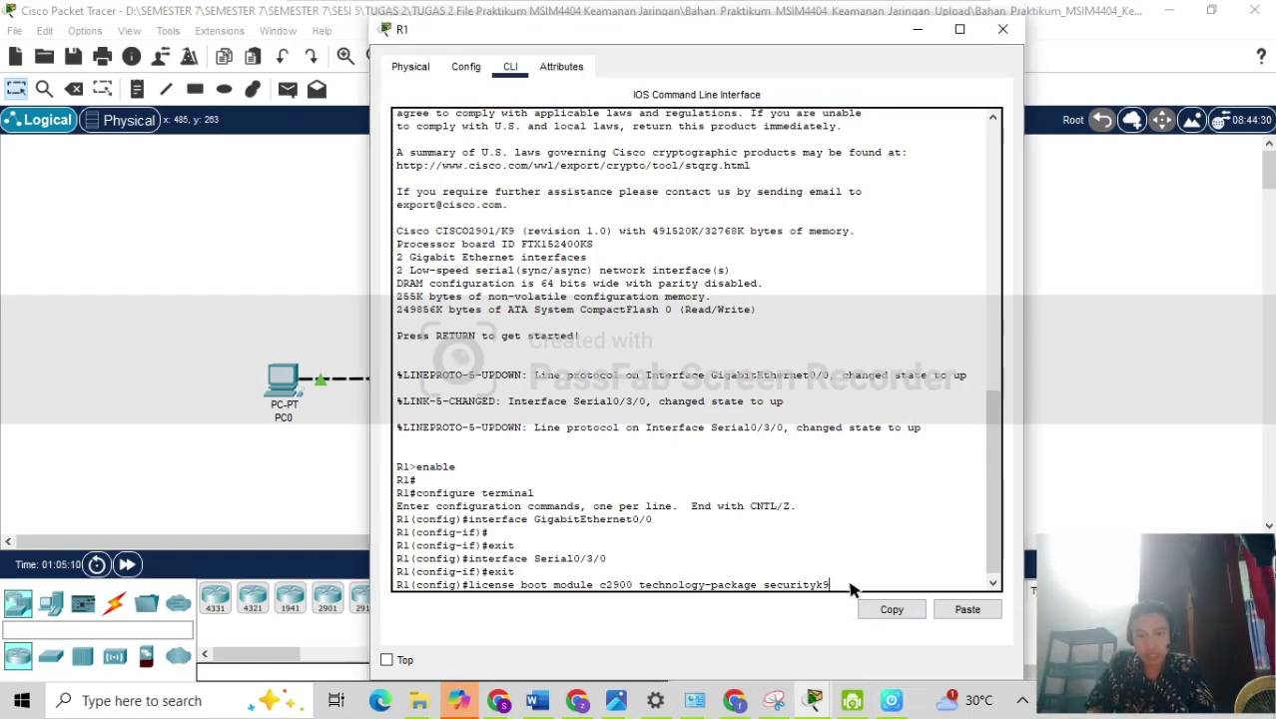
{"action": "key", "text": "Return"}
{"action": "type", "text": "yes"}
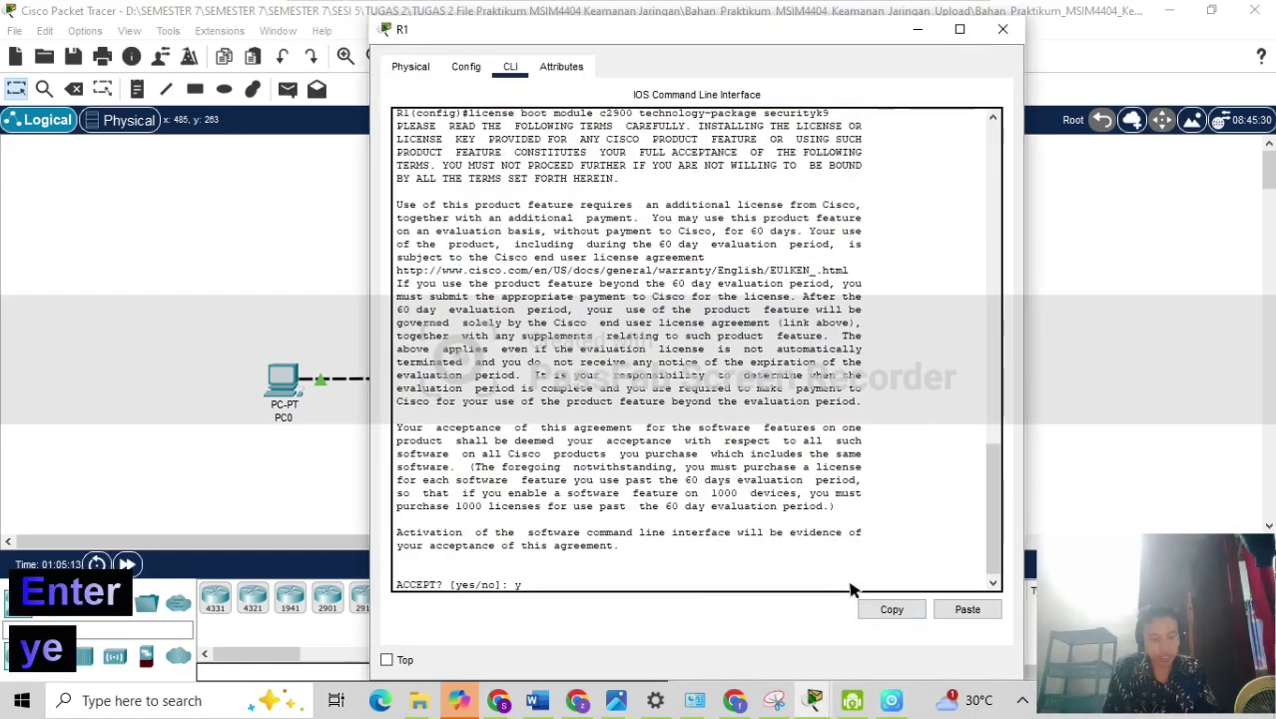
{"action": "key", "text": "Return"}
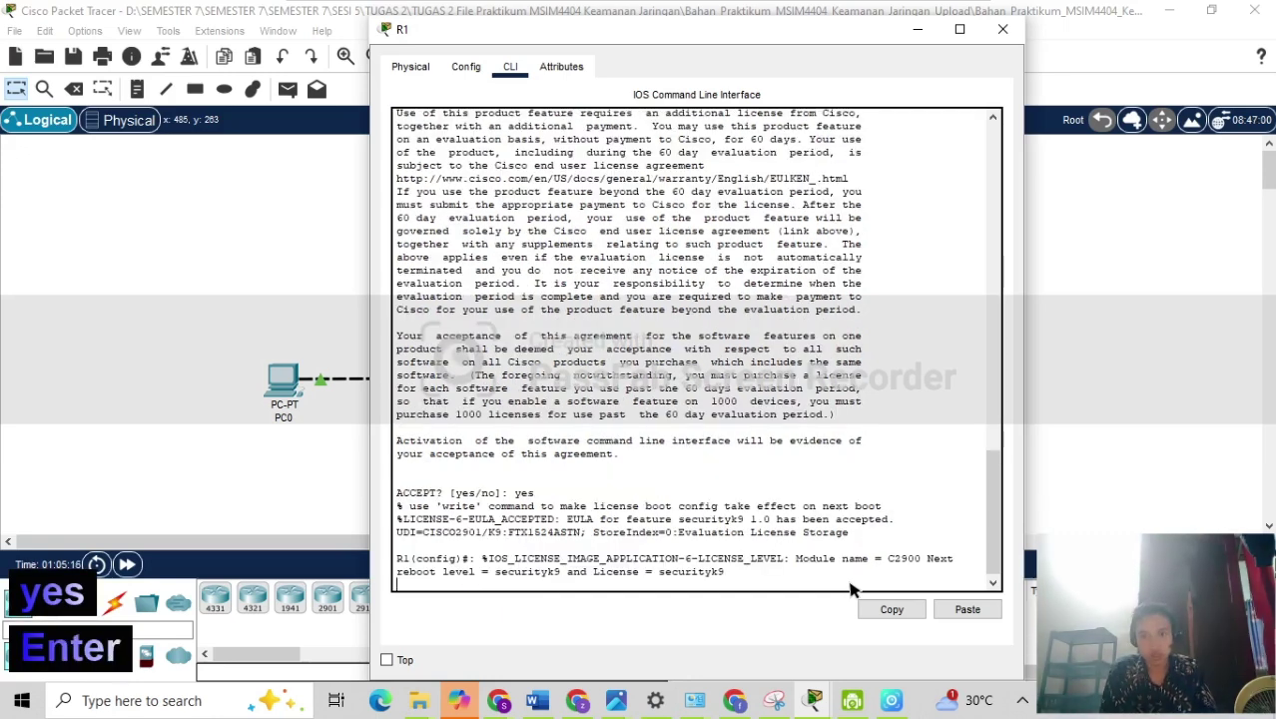
Return R1 to privileged mode with end.
{"action": "key", "text": "Return"}
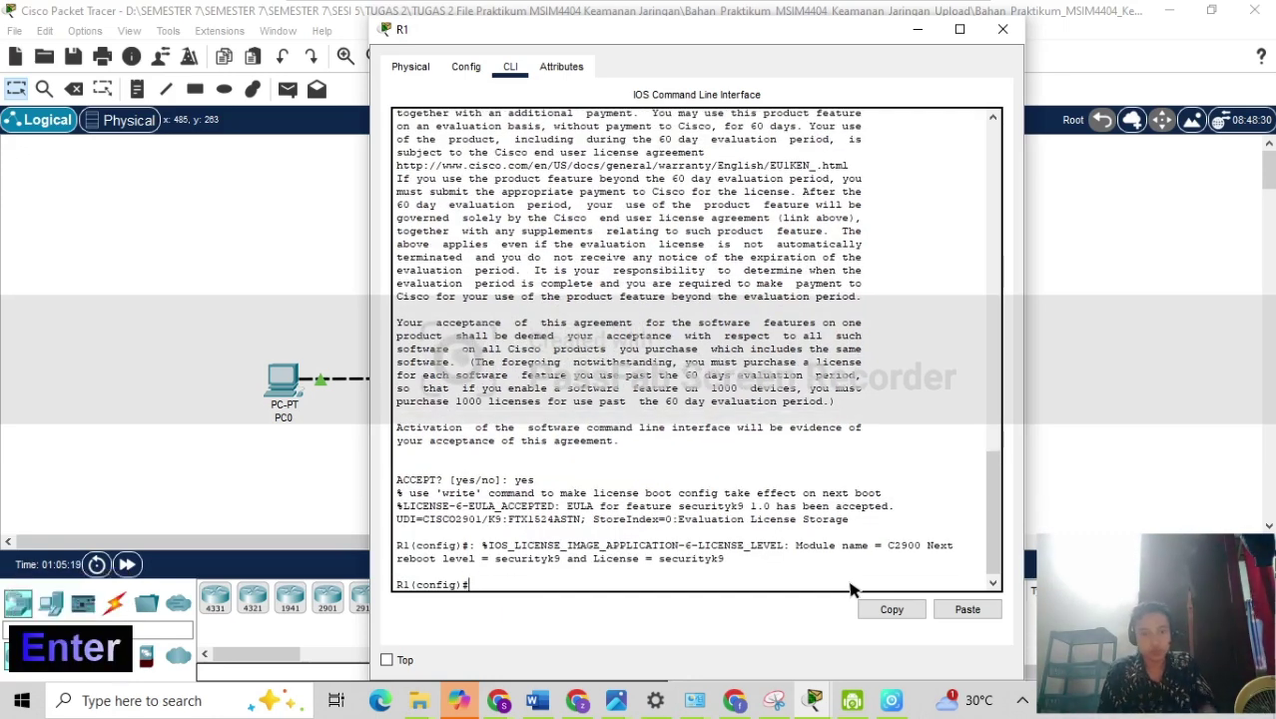
{"action": "type", "text": "end"}
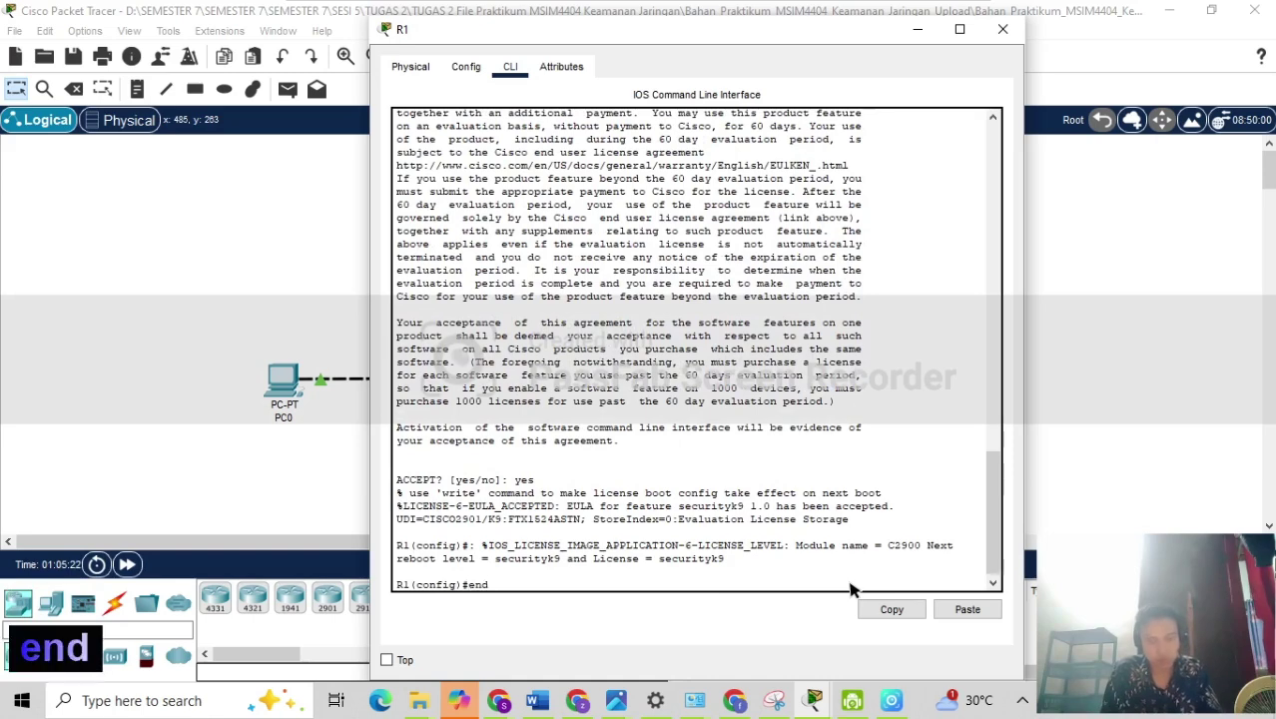
{"action": "key", "text": "Return"}
{"action": "key", "text": "Return"}
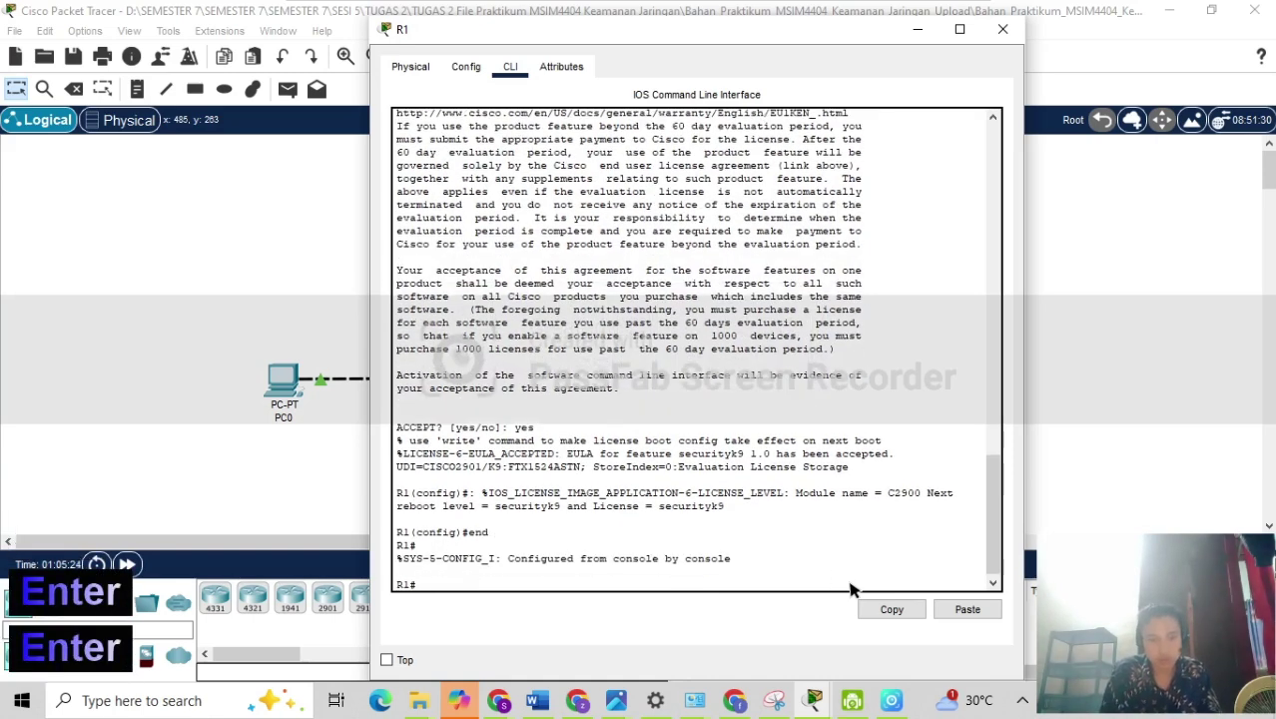
Save R1's running-config to startup-config with the default filename.
{"action": "type", "text": "copy"}
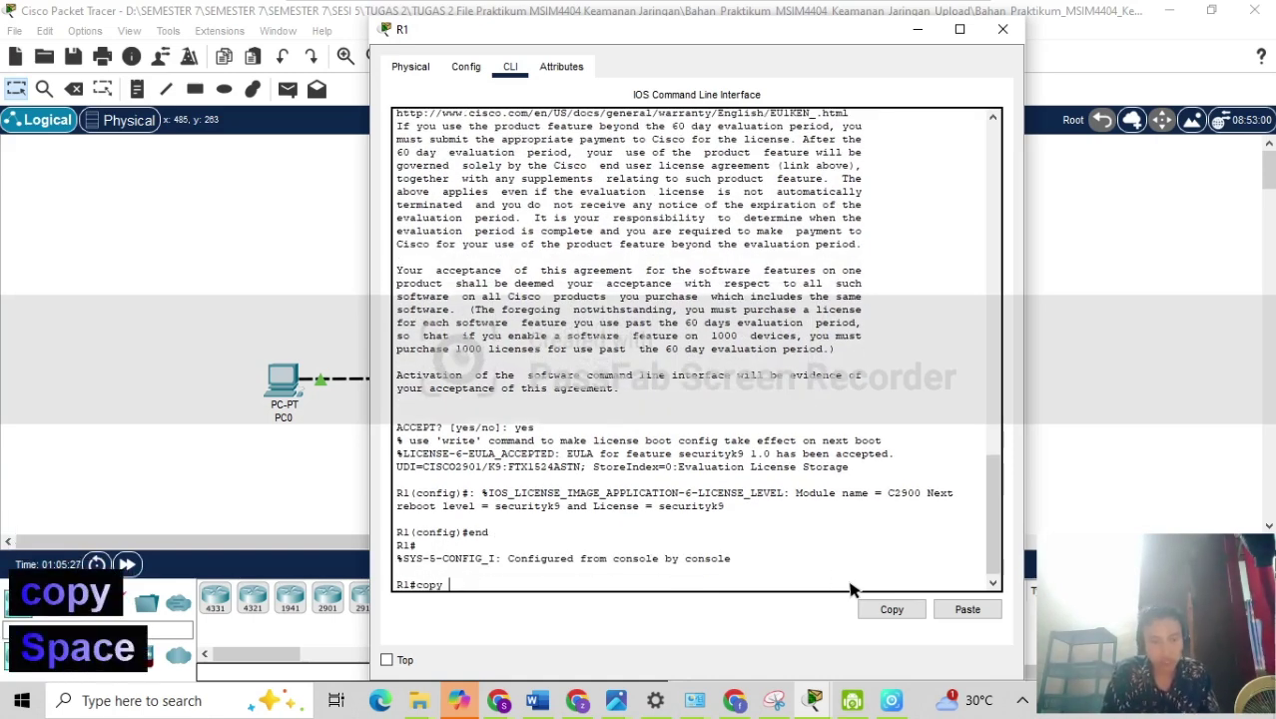
{"action": "type", "text": " running"}
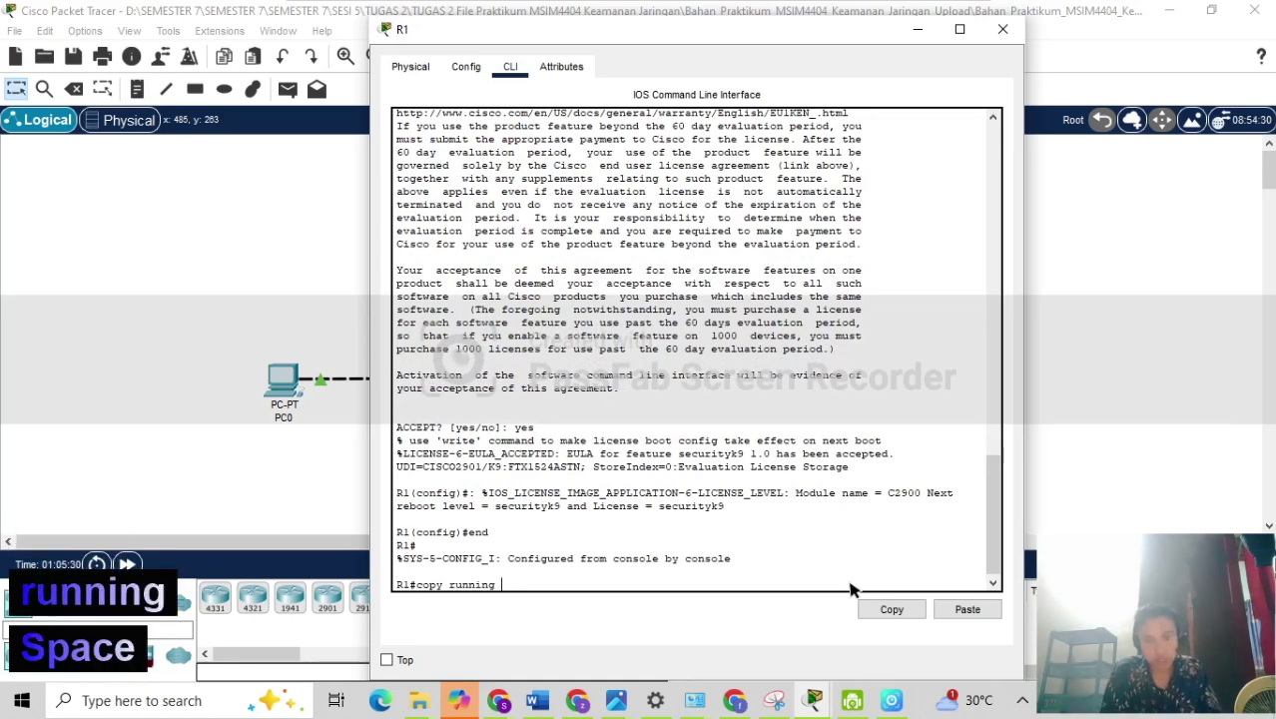
{"action": "key", "text": "BackSpace"}
{"action": "type", "text": "-c"}
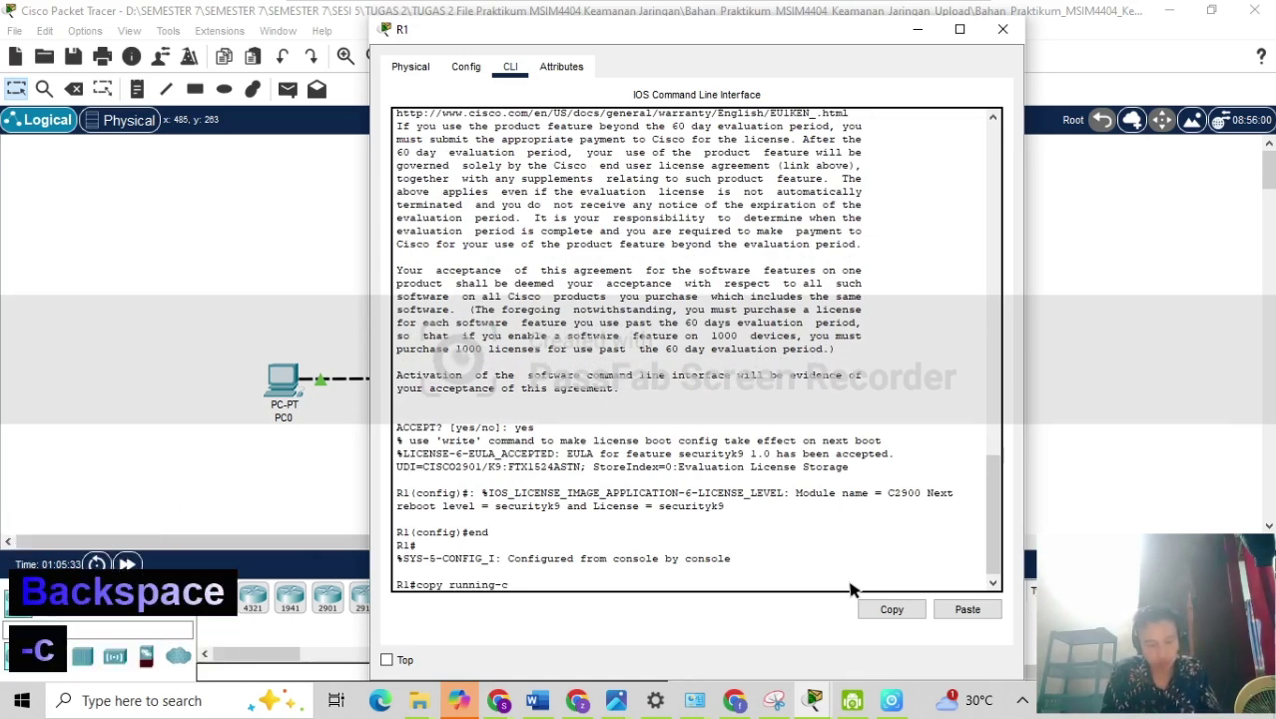
{"action": "type", "text": "og"}
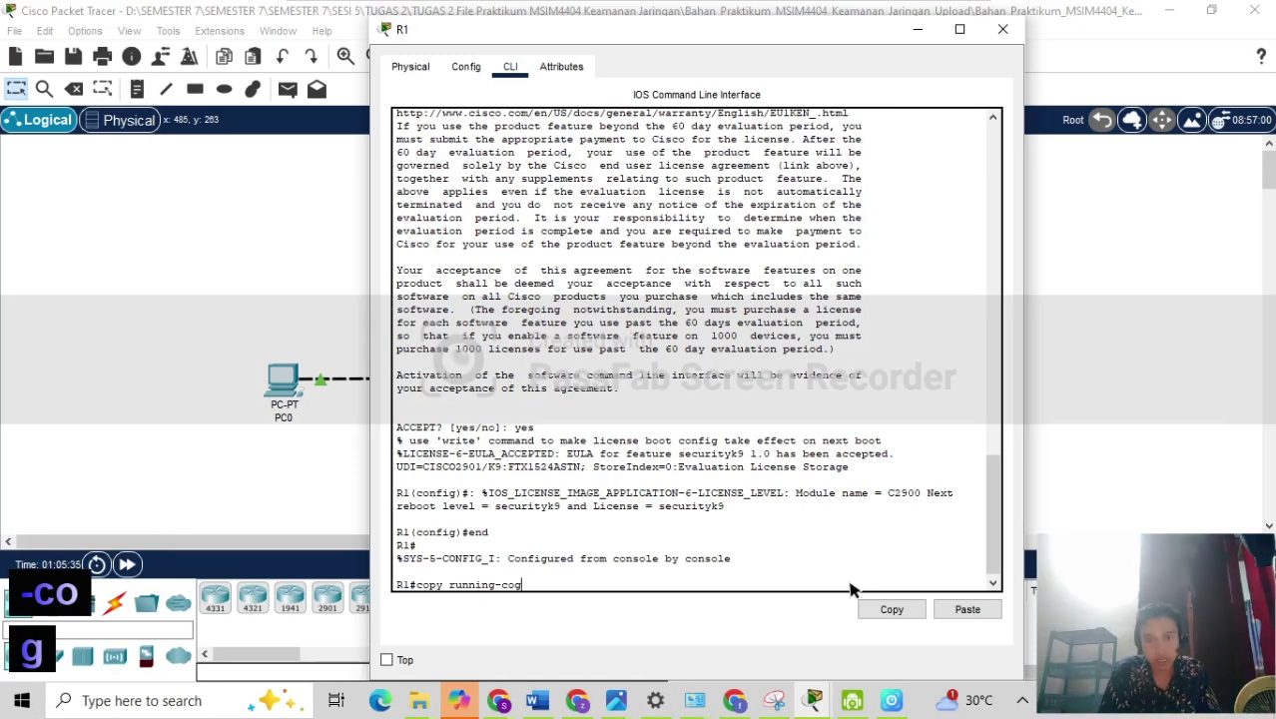
{"action": "key", "text": "BackSpace"}
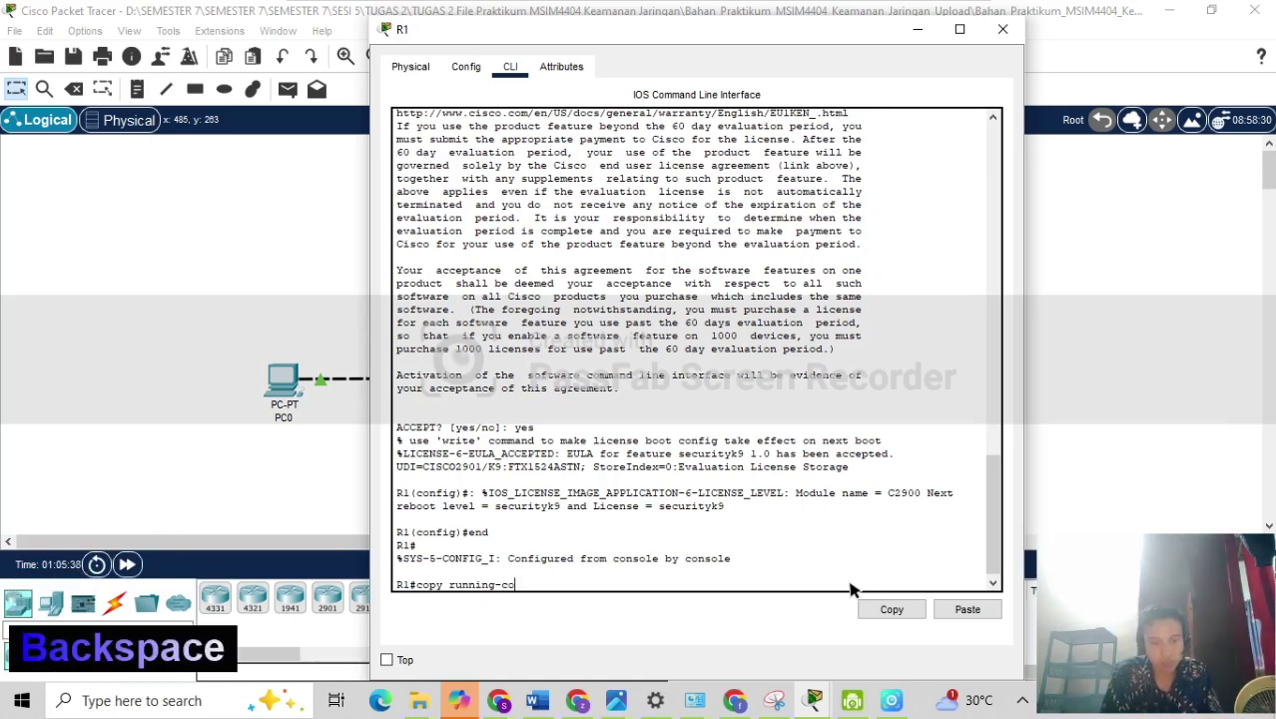
{"action": "type", "text": "nfi"}
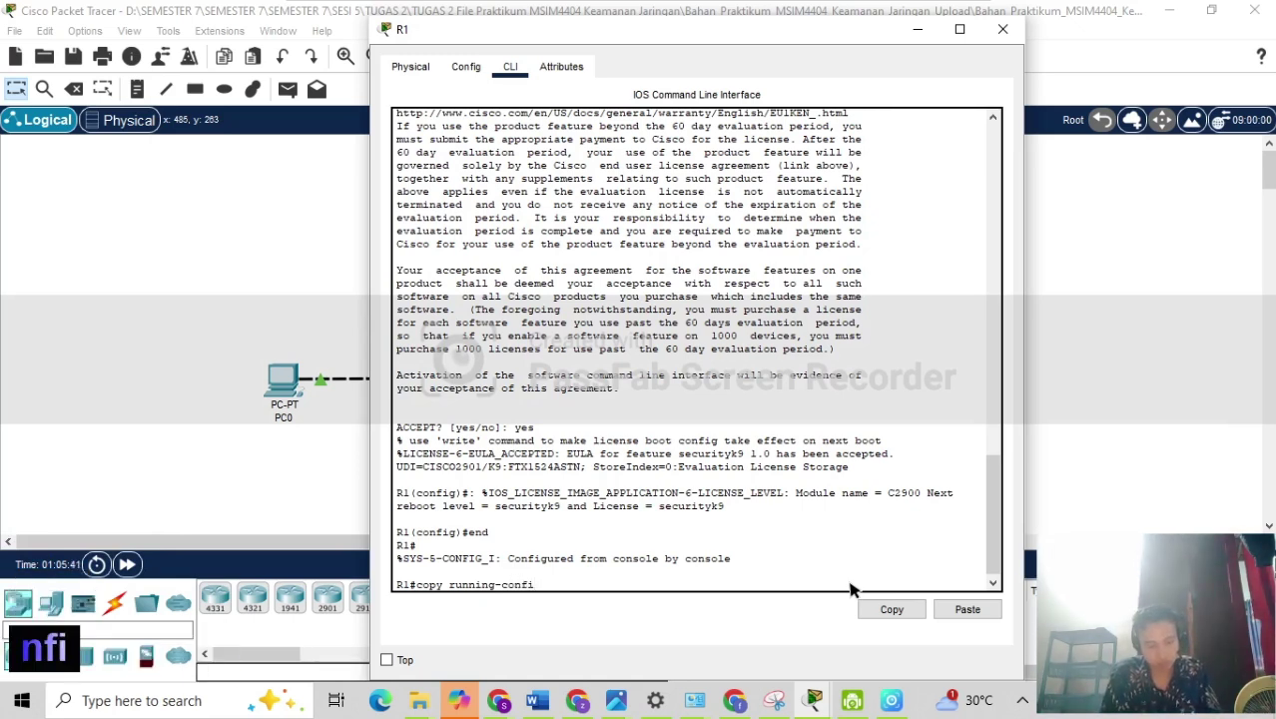
{"action": "type", "text": "g s"}
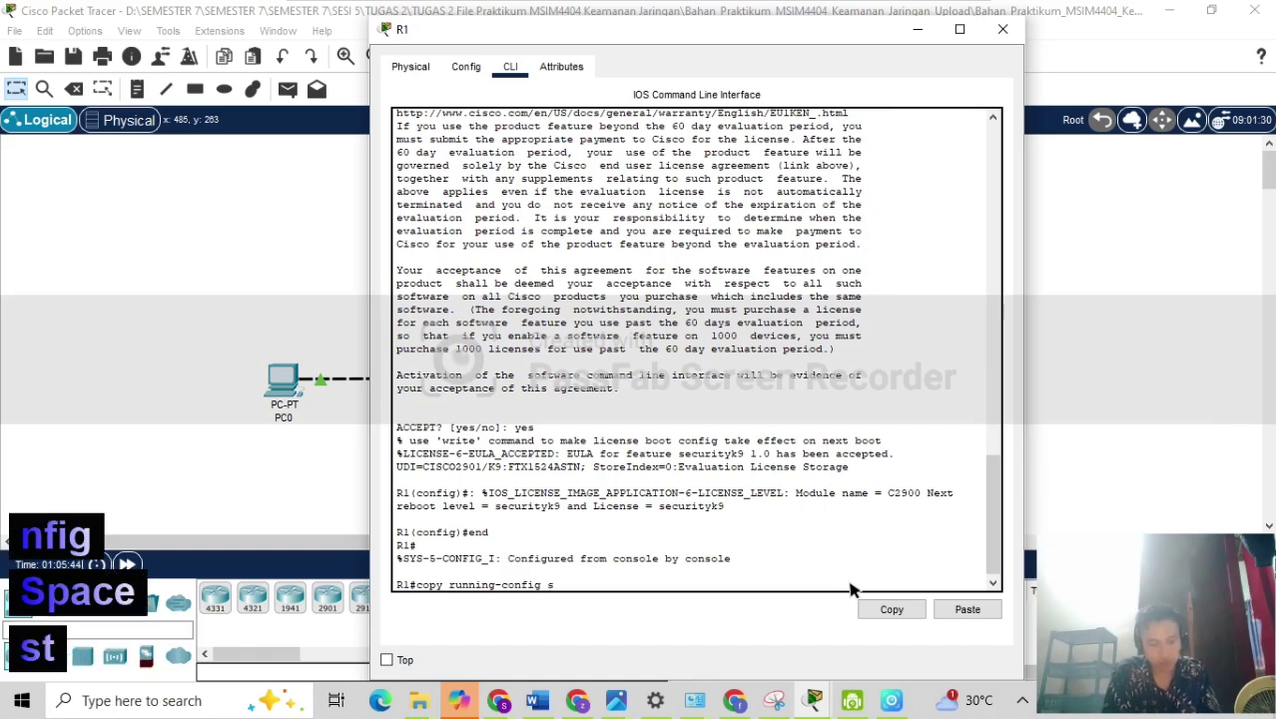
{"action": "type", "text": "tartu"}
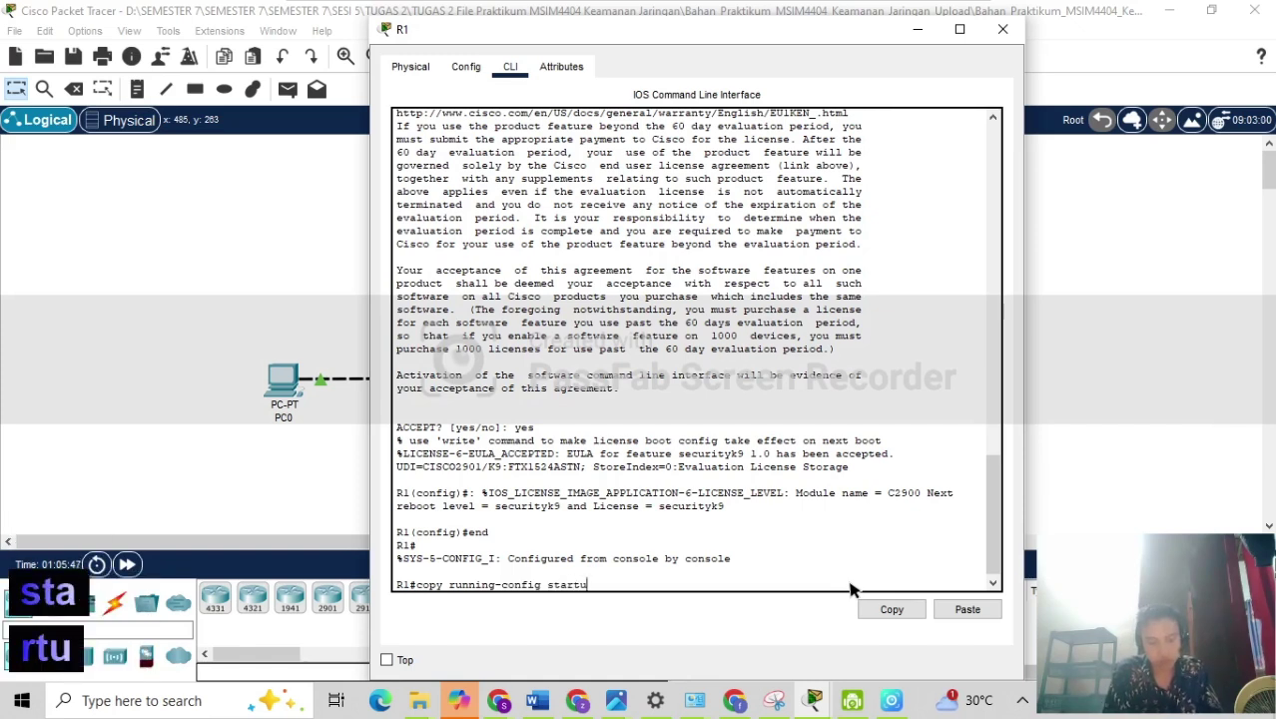
{"action": "type", "text": "p-confi"}
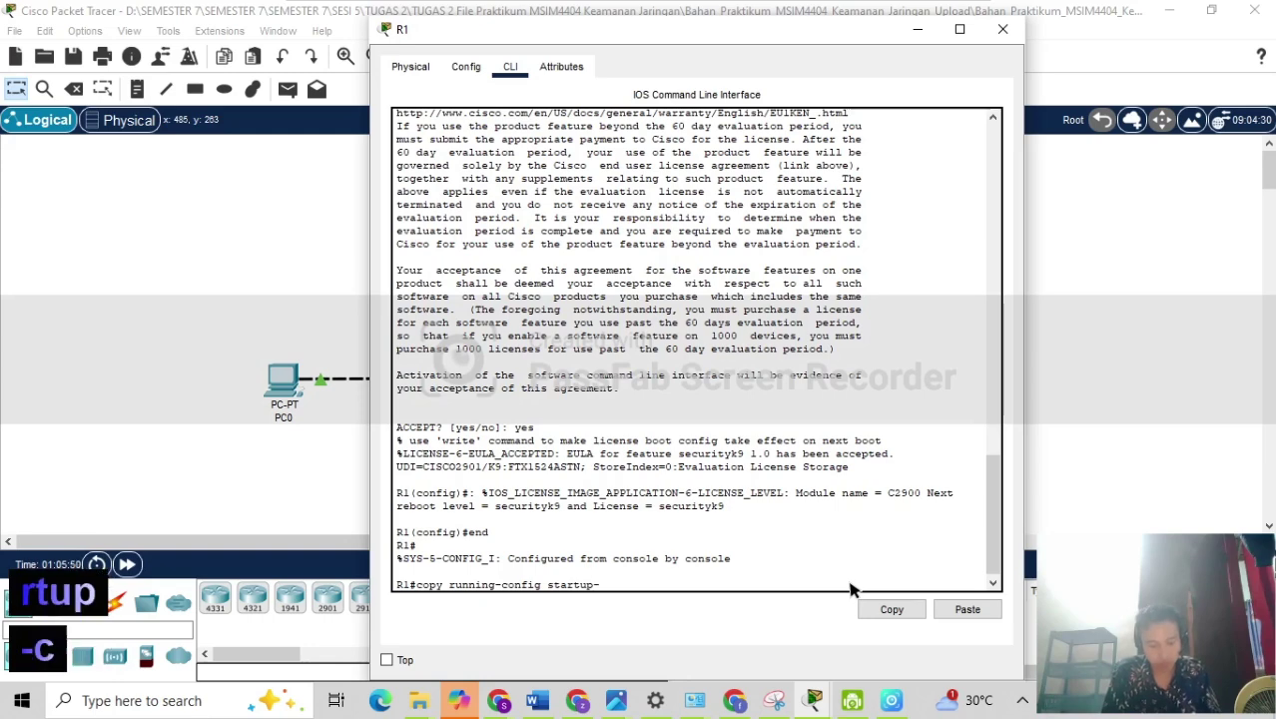
{"action": "type", "text": "g"}
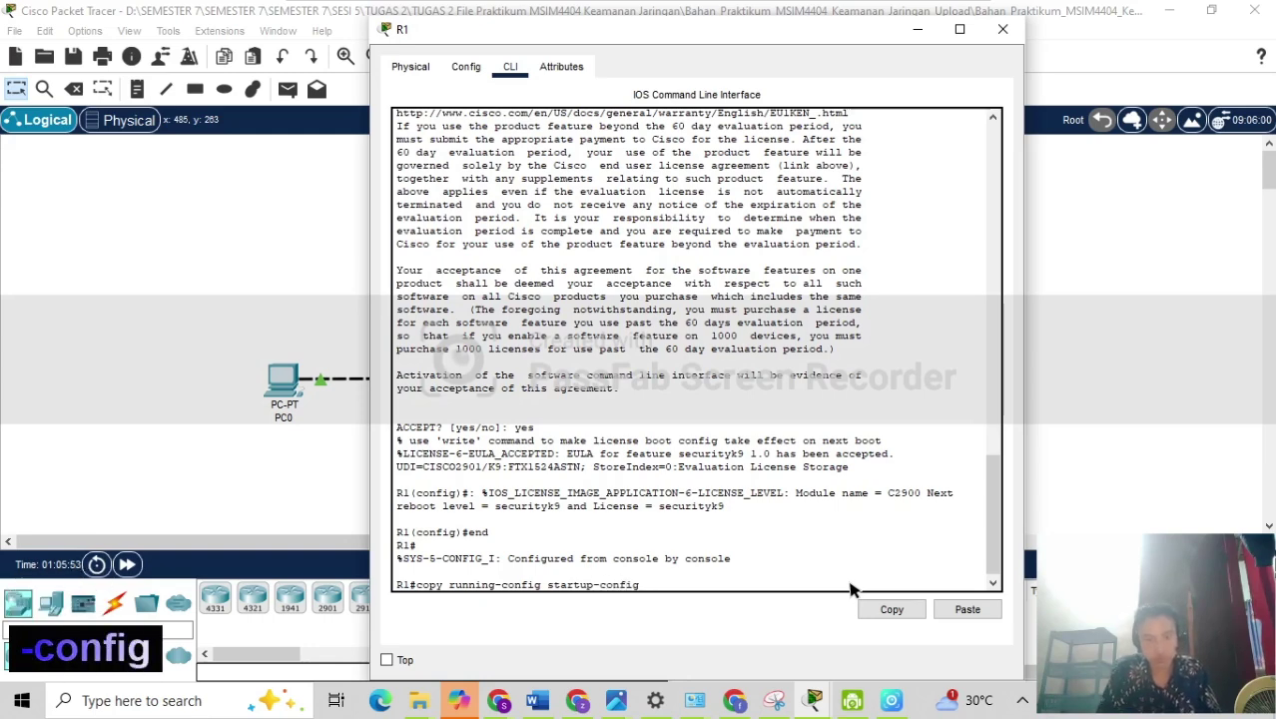
{"action": "key", "text": "Return"}
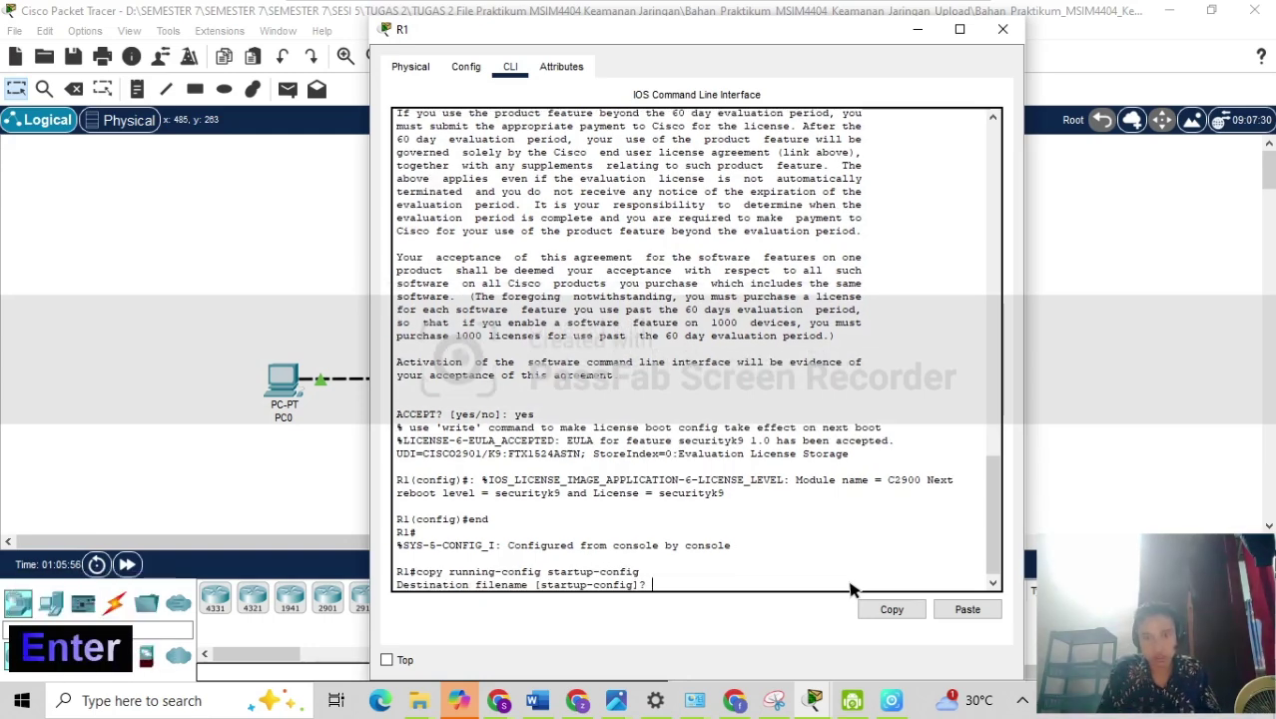
{"action": "key", "text": "Return"}
Reload R1 and confirm the reload.
{"action": "type", "text": "re"}
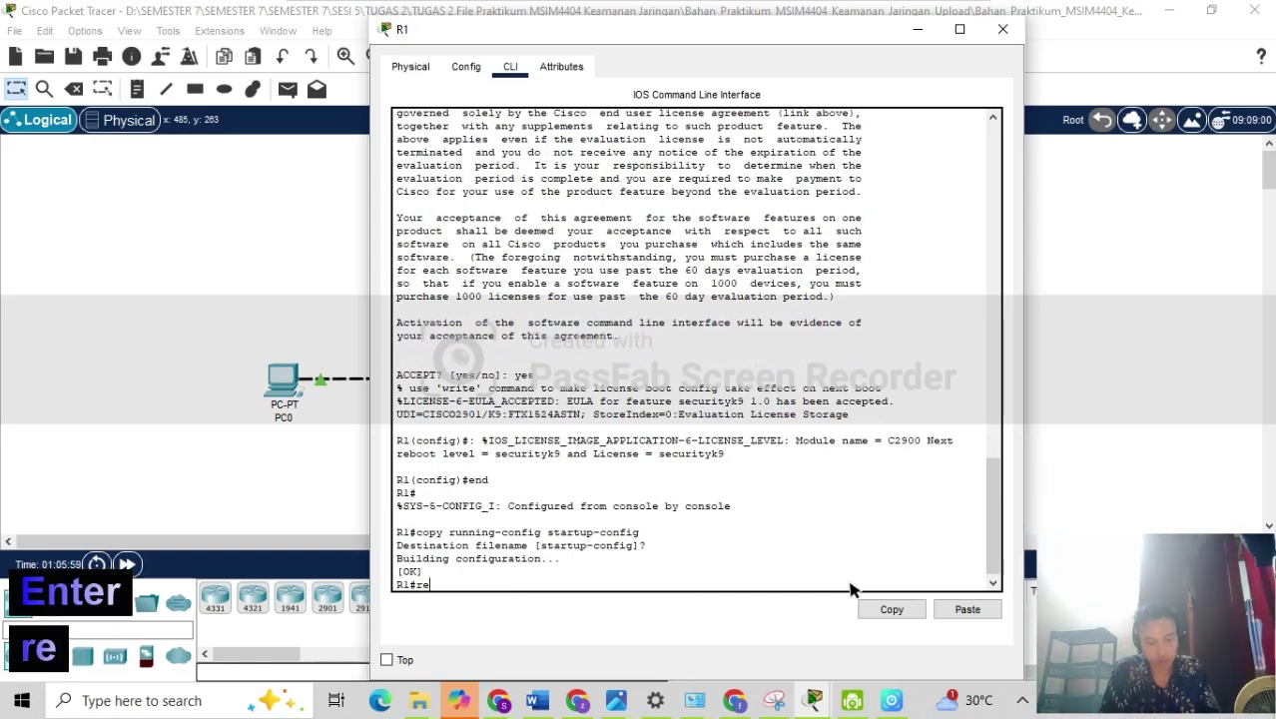
{"action": "type", "text": "load"}
{"action": "key", "text": "Return"}
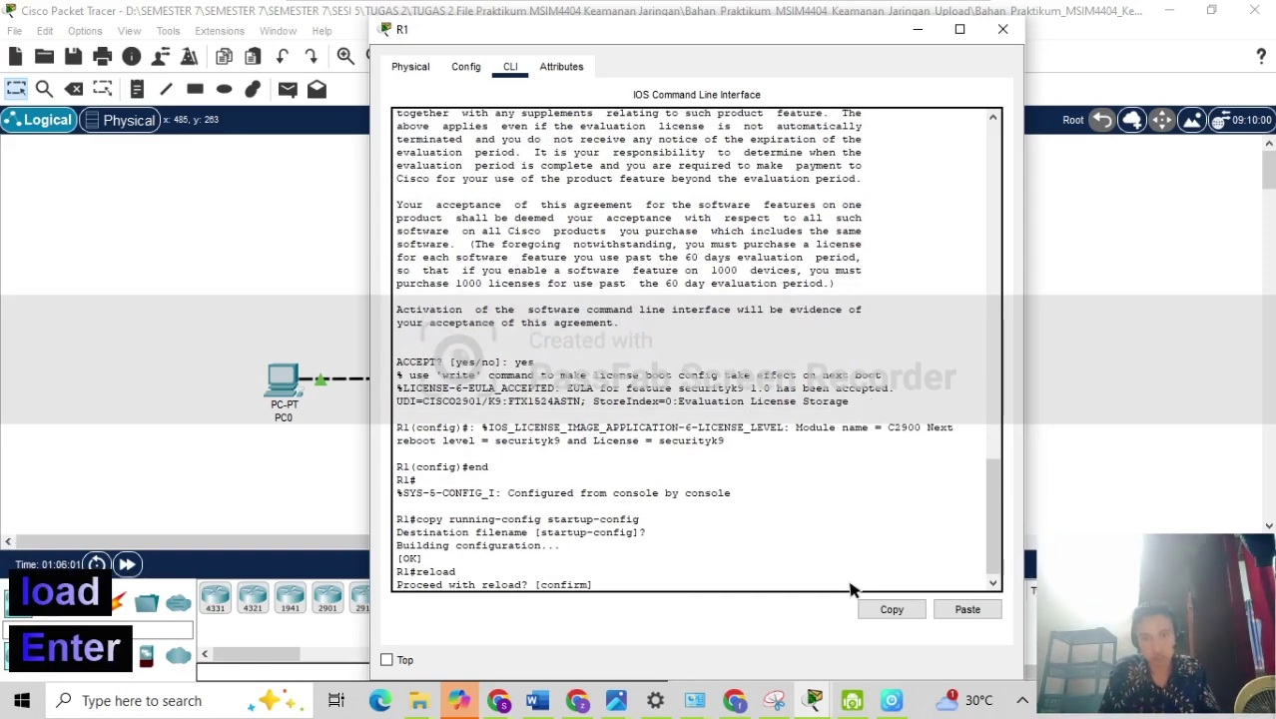
{"action": "key", "text": "Return"}
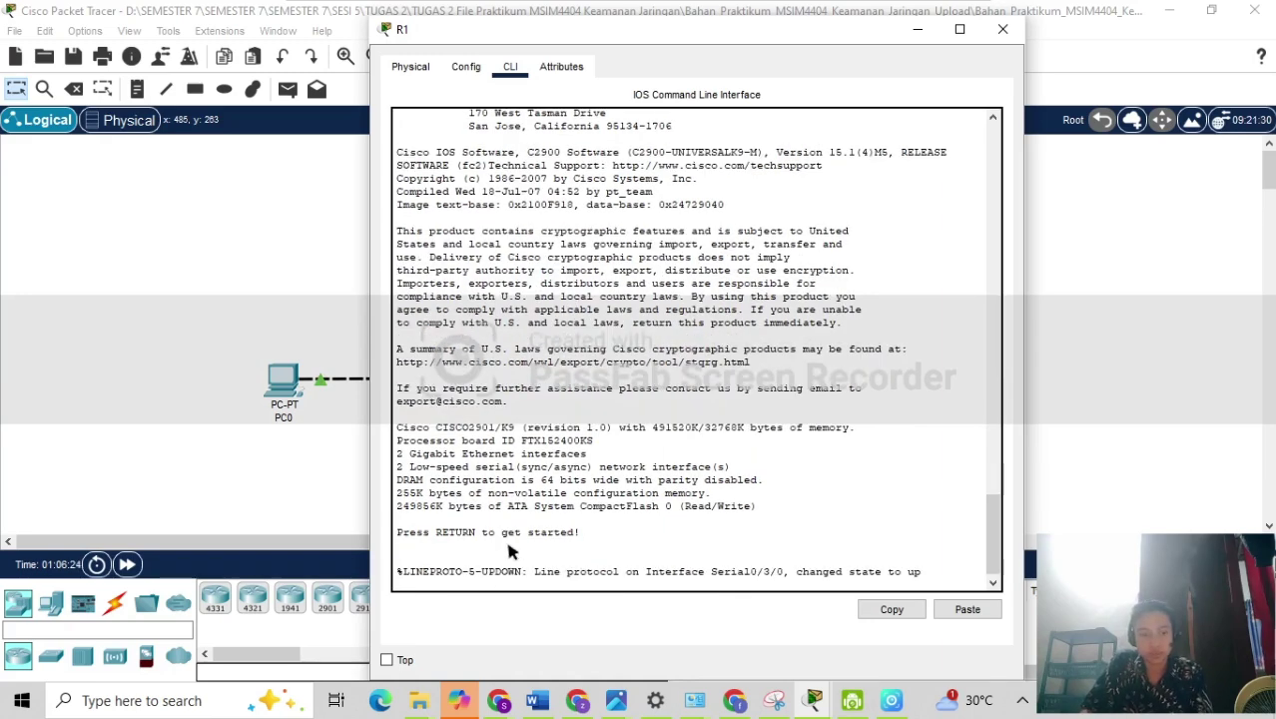
Enter privileged mode on R1 after the reboot.
{"action": "key", "text": "Return"}
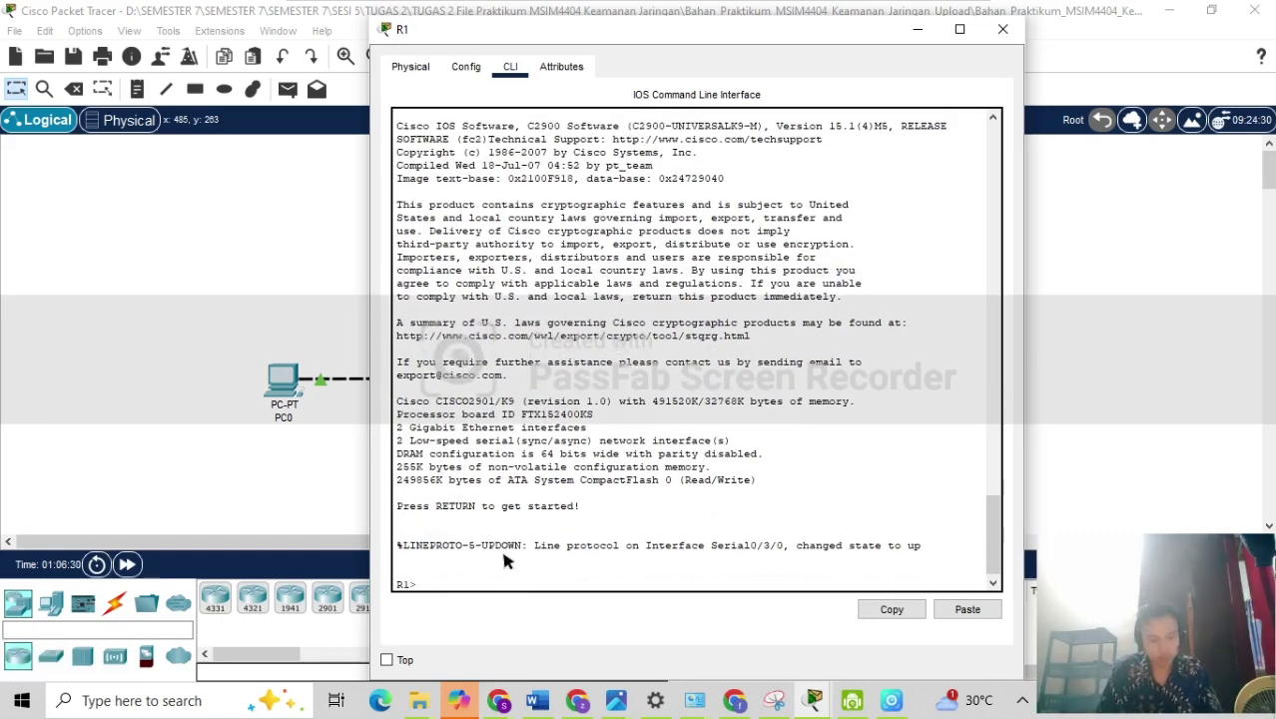
{"action": "type", "text": "en"}
{"action": "key", "text": "Return"}
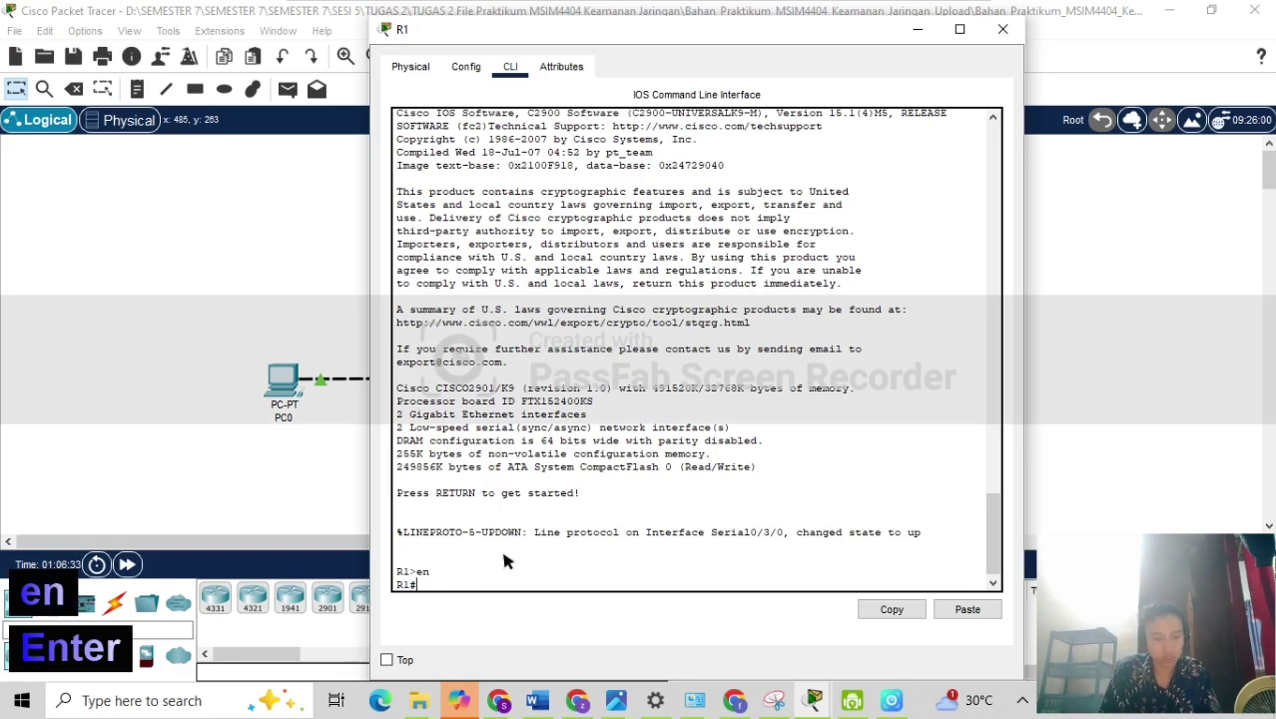
Run show version and check the license table lists securityk9 as Evaluation.
{"action": "type", "text": "show "}
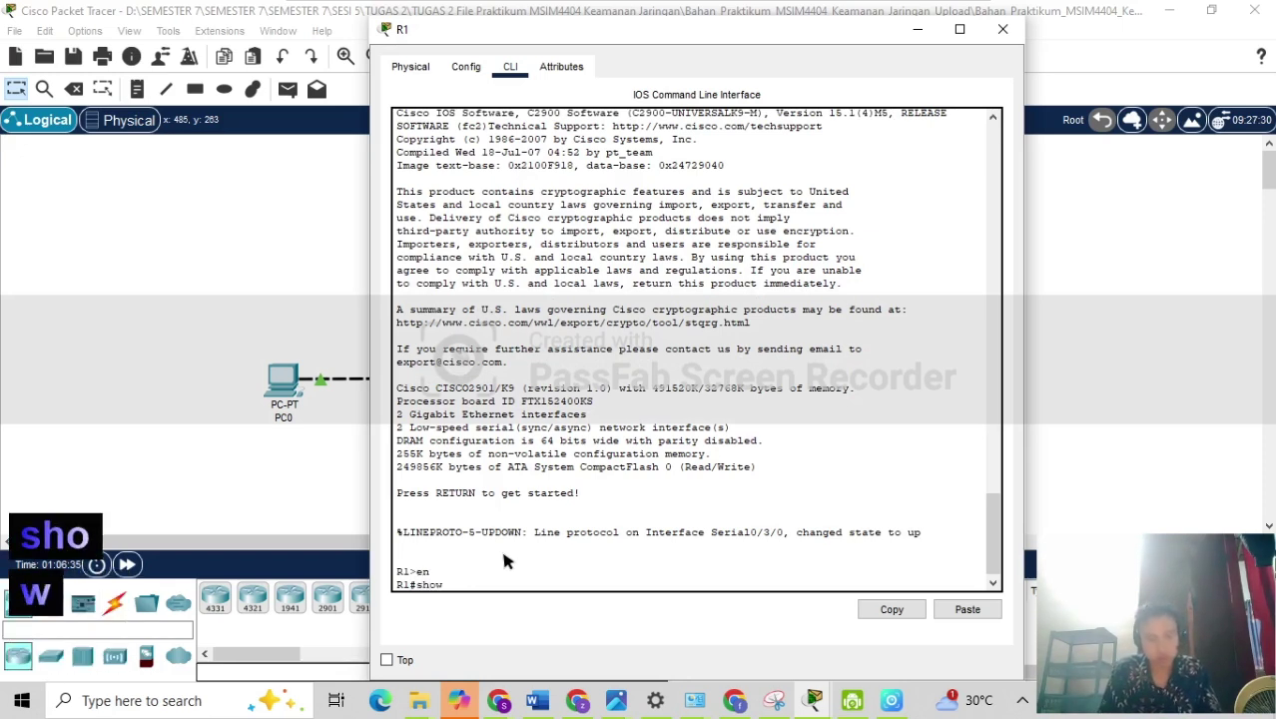
{"action": "type", "text": "version"}
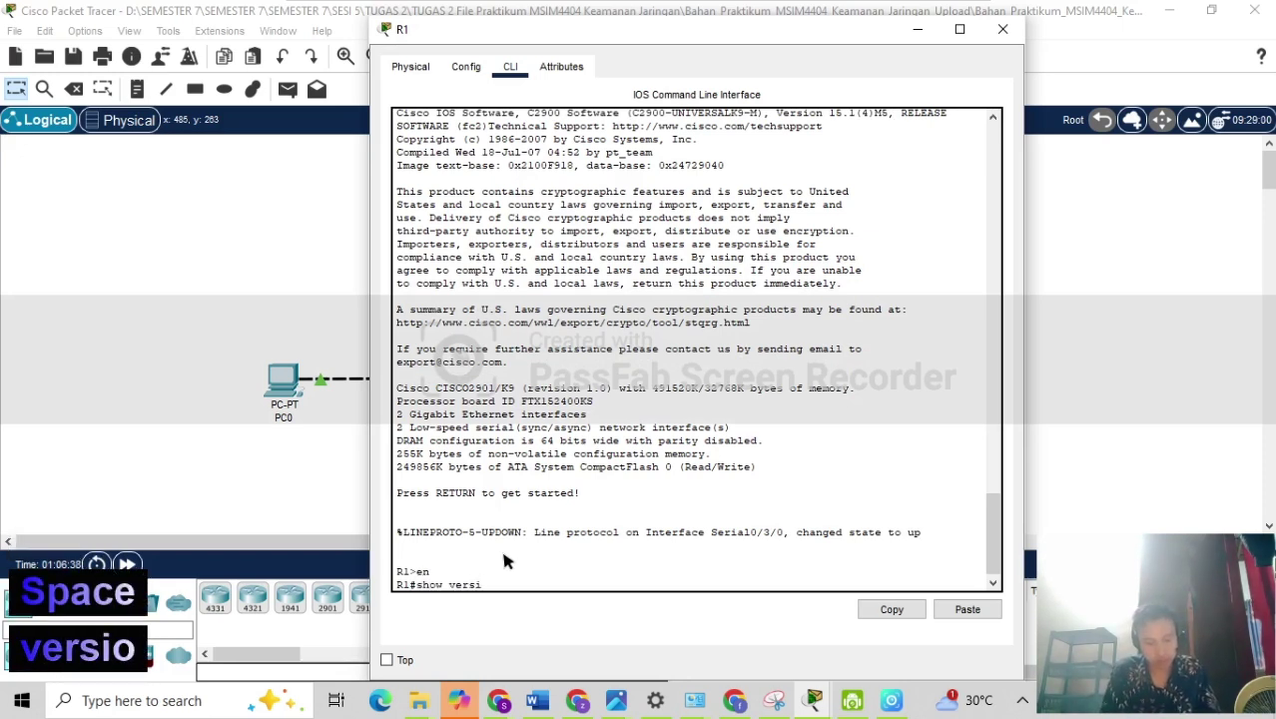
{"action": "key", "text": "Return"}
{"action": "key", "text": "Return"}
{"action": "key", "text": "Return"}
{"action": "key", "text": "Return"}
{"action": "key", "text": "Return"}
{"action": "key", "text": "Return"}
{"action": "key", "text": "Return"}
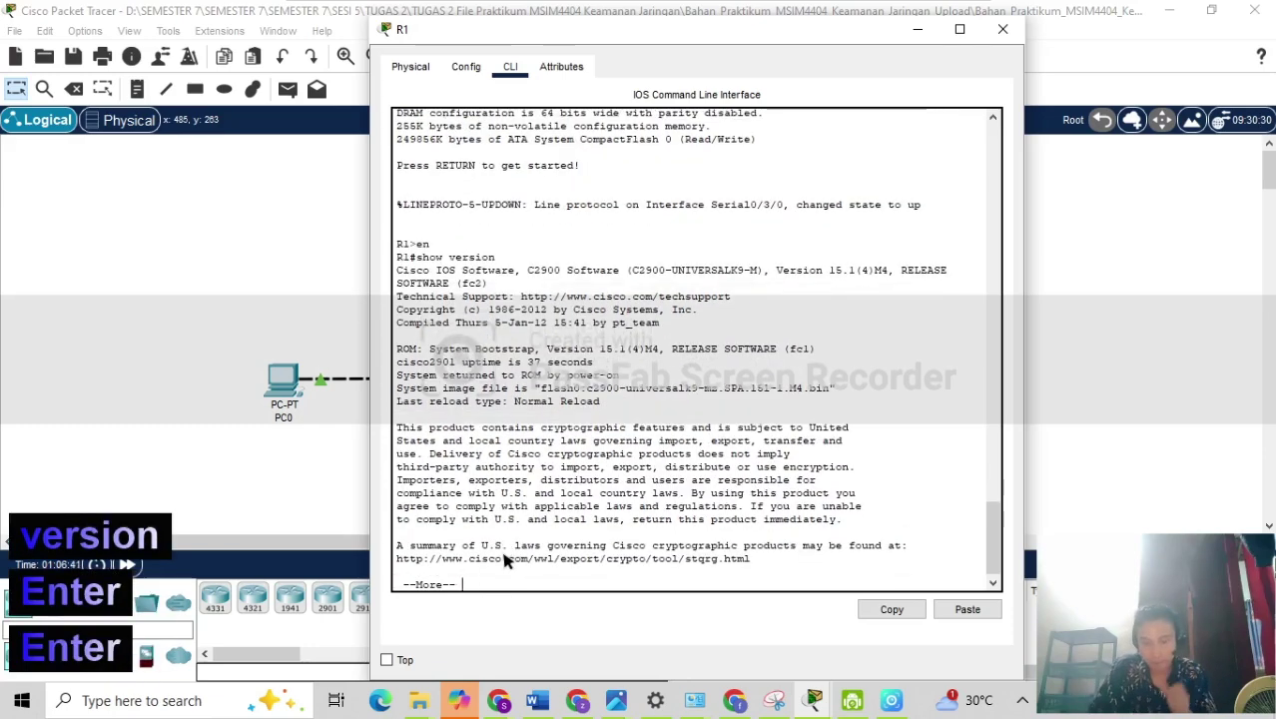
{"action": "key", "text": "Return"}
{"action": "key", "text": "Return"}
{"action": "key", "text": "Return"}
{"action": "key", "text": "Return"}
{"action": "key", "text": "Return"}
{"action": "key", "text": "Return"}
{"action": "key", "text": "Return"}
{"action": "key", "text": "Return"}
{"action": "key", "text": "Return"}
{"action": "key", "text": "Return"}
{"action": "key", "text": "Return"}
{"action": "key", "text": "Return"}
{"action": "key", "text": "Return"}
{"action": "key", "text": "Return"}
{"action": "key", "text": "Return"}
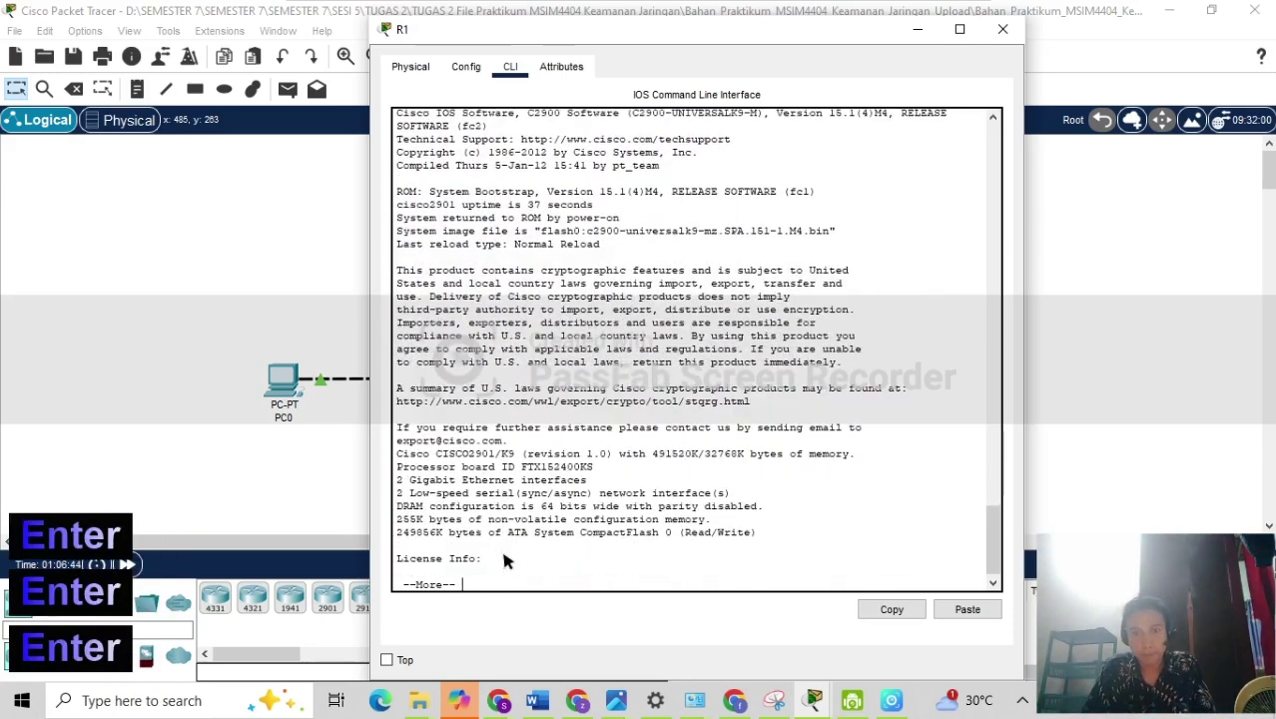
{"action": "key", "text": "Return"}
{"action": "key", "text": "Return"}
{"action": "key", "text": "Return"}
{"action": "key", "text": "Return"}
{"action": "key", "text": "Return"}
{"action": "key", "text": "Return"}
{"action": "key", "text": "Return"}
{"action": "key", "text": "Return"}
{"action": "key", "text": "Return"}
{"action": "key", "text": "Return"}
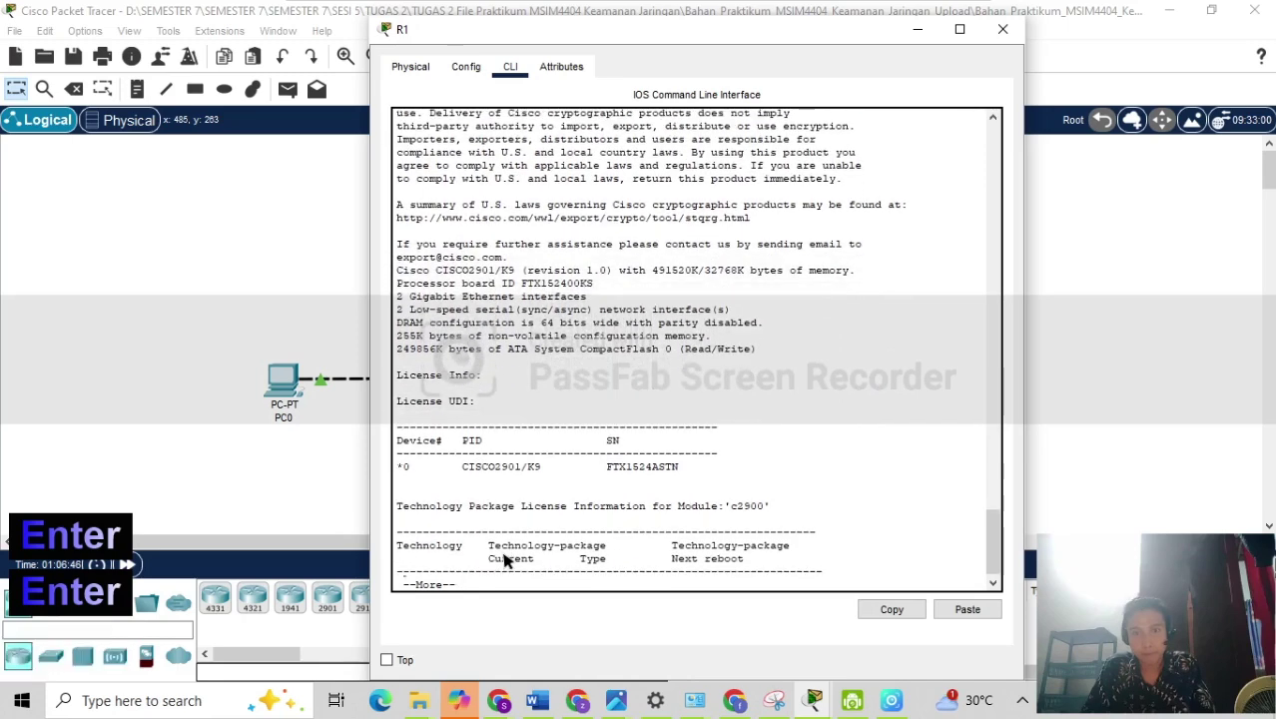
{"action": "key", "text": "Return"}
{"action": "key", "text": "Return"}
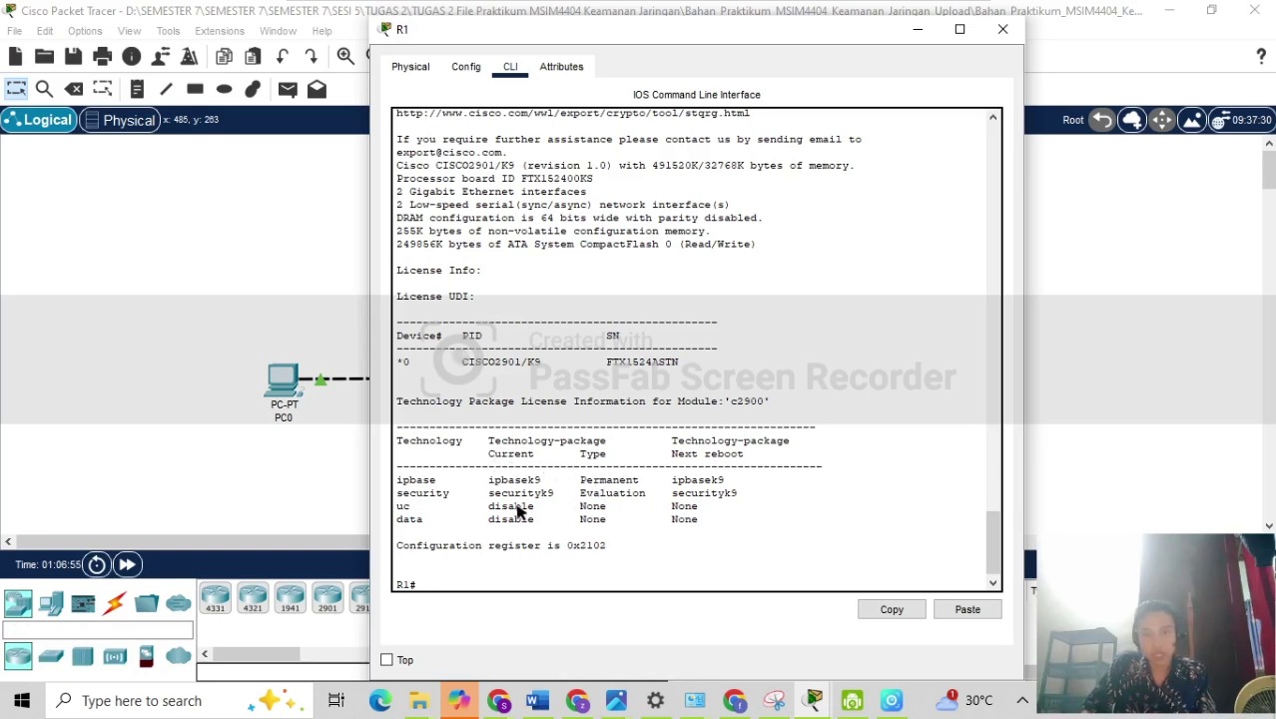
{"action": "left_click_drag", "start_coordinate": [399, 501], "coordinate": [724, 499]}
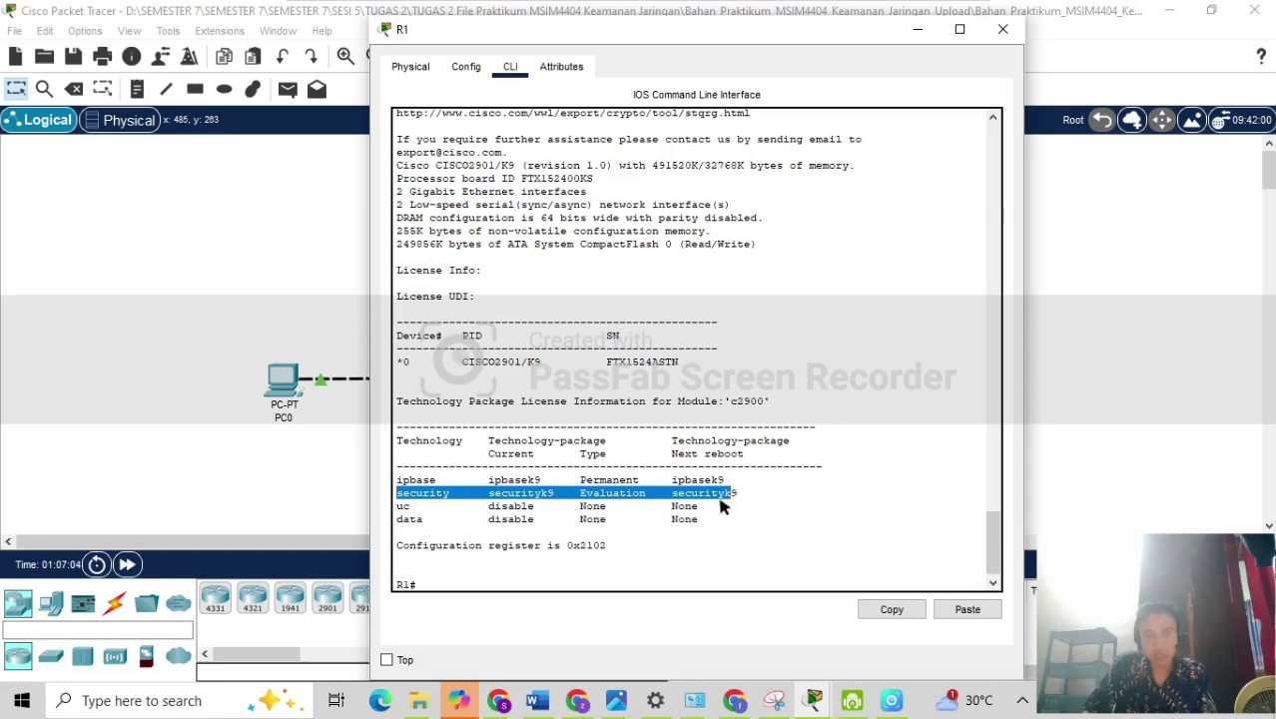
{"action": "left_click", "coordinate": [424, 501]}
{"action": "left_click_drag", "start_coordinate": [403, 493], "coordinate": [599, 506]}
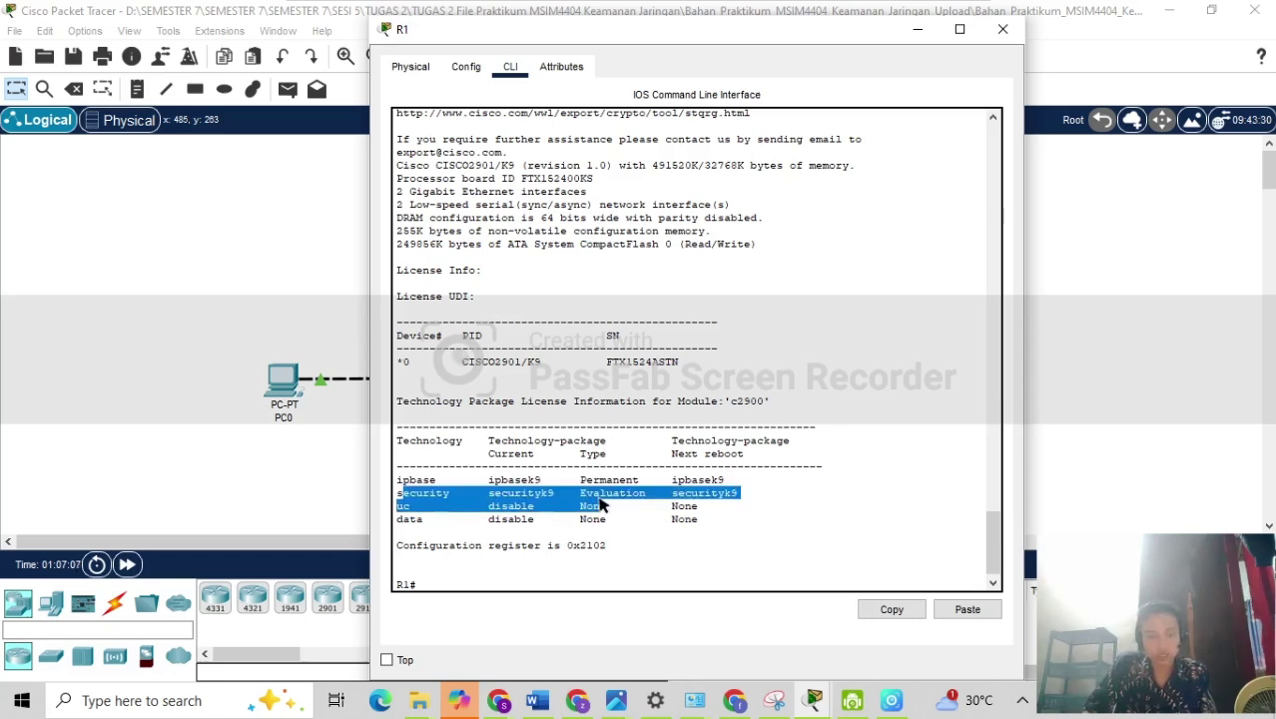
{"action": "left_click", "coordinate": [620, 495]}
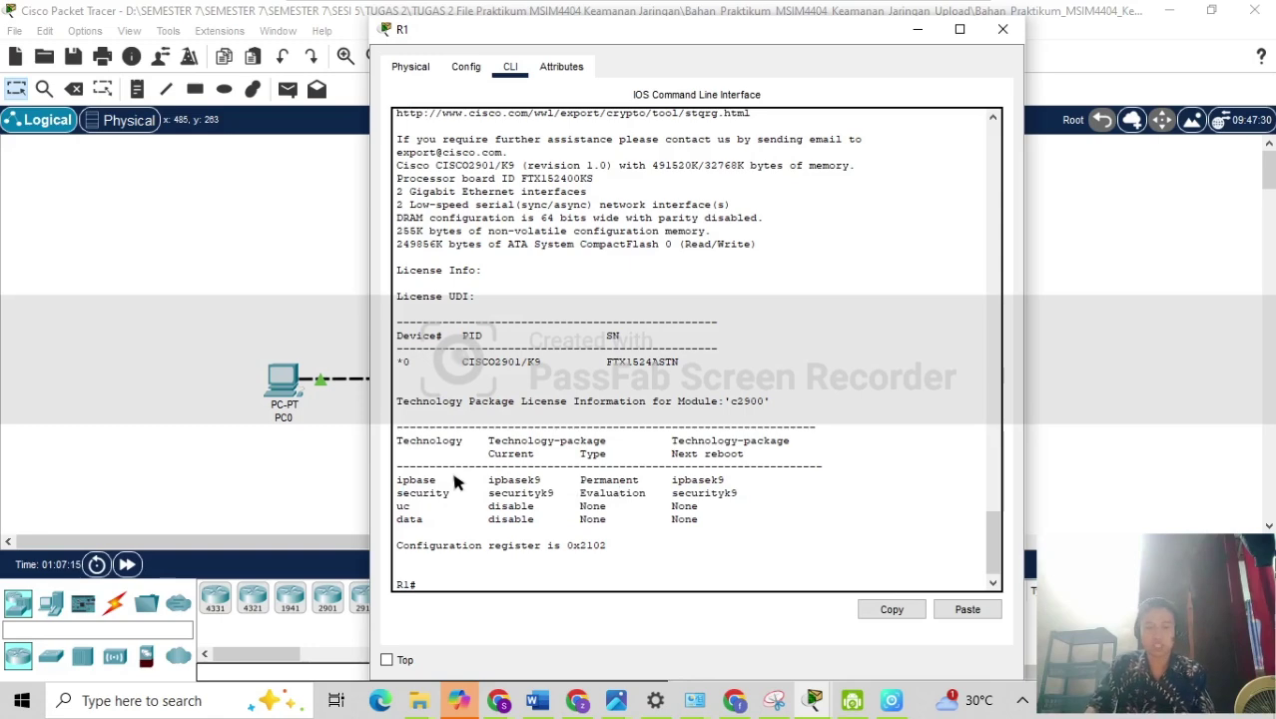
Open R2's command-line interface.
{"action": "left_click", "coordinate": [295, 304]}
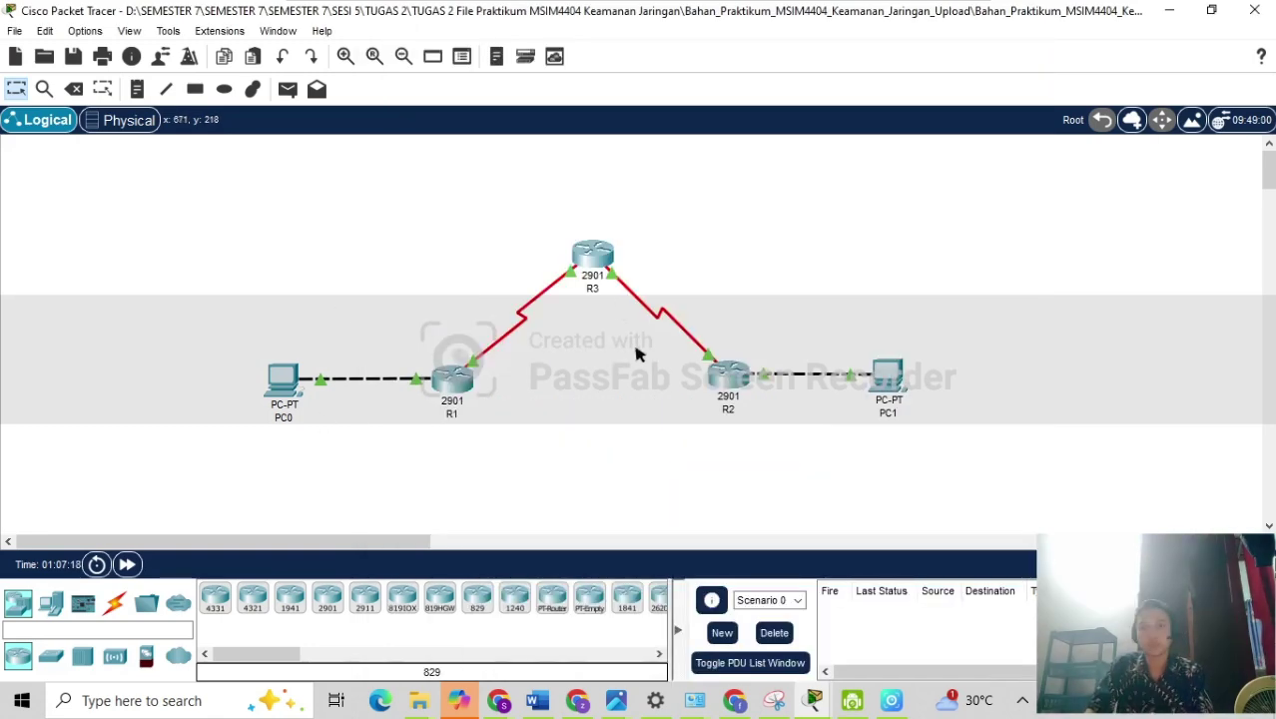
{"action": "left_click", "coordinate": [737, 388]}
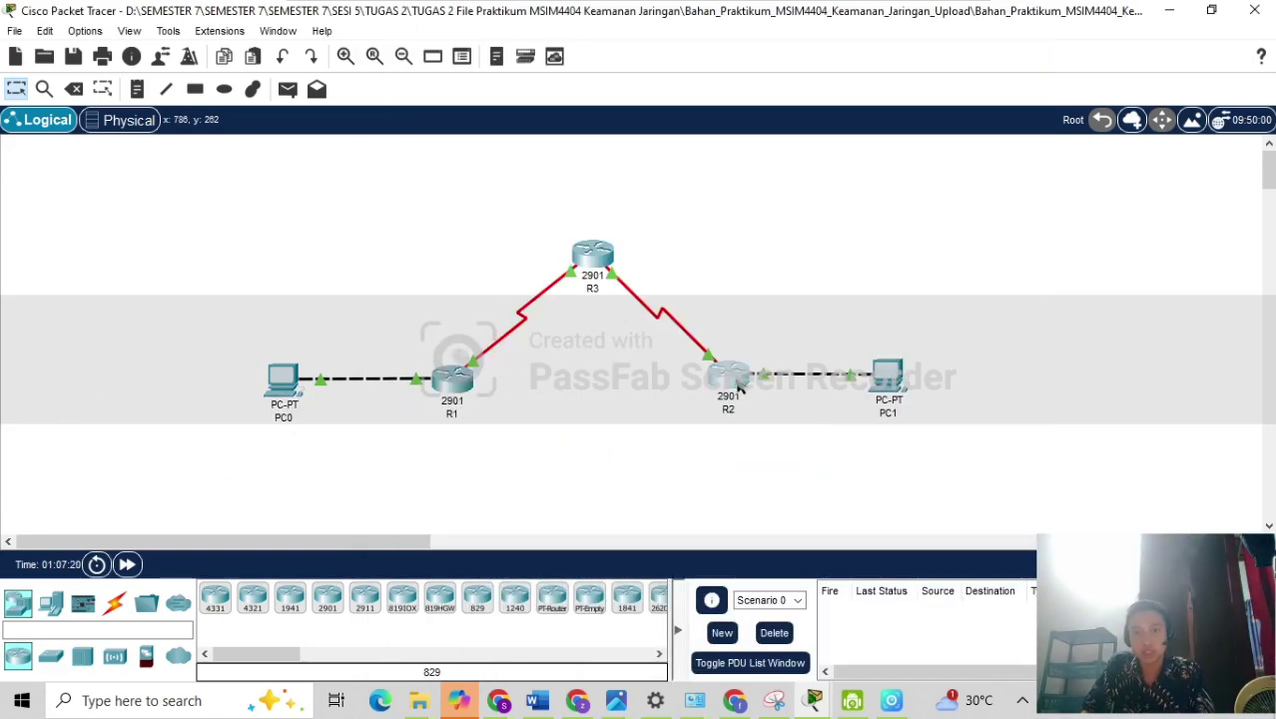
{"action": "left_click", "coordinate": [509, 67]}
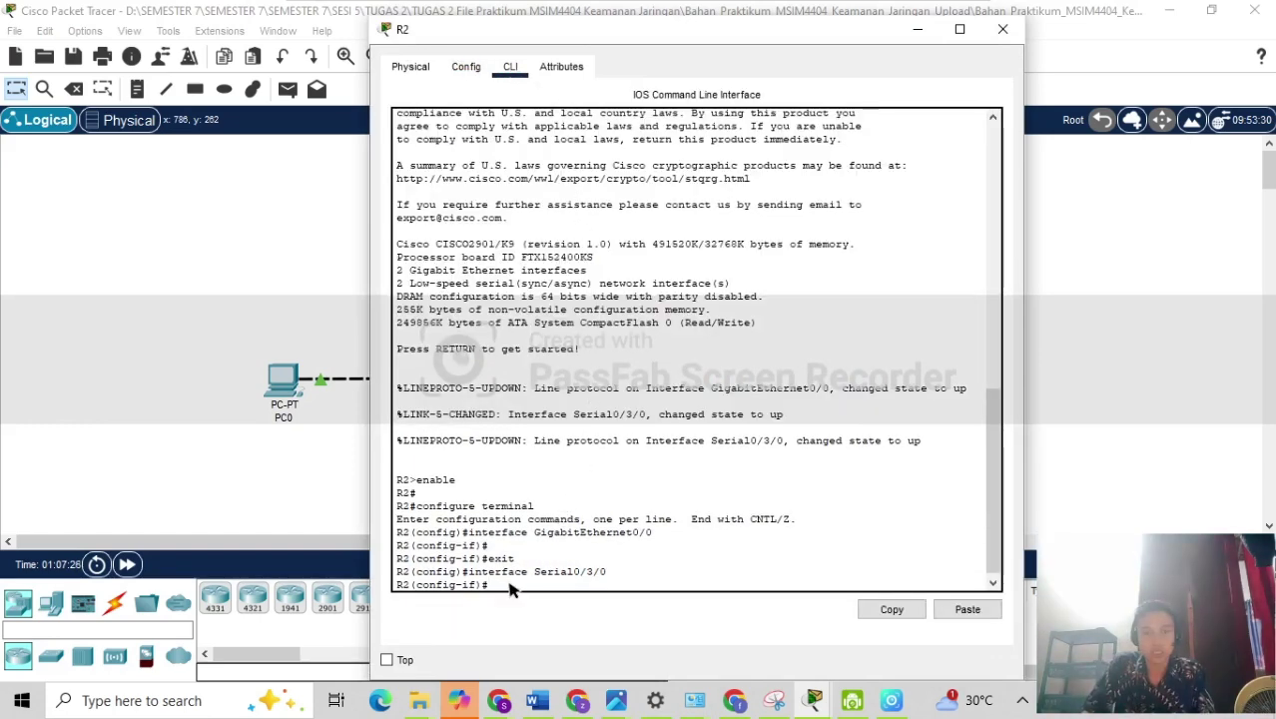
Tile R1's and R2's CLI windows on the left and right halves.
{"action": "left_click_drag", "start_coordinate": [727, 36], "coordinate": [976, 44]}
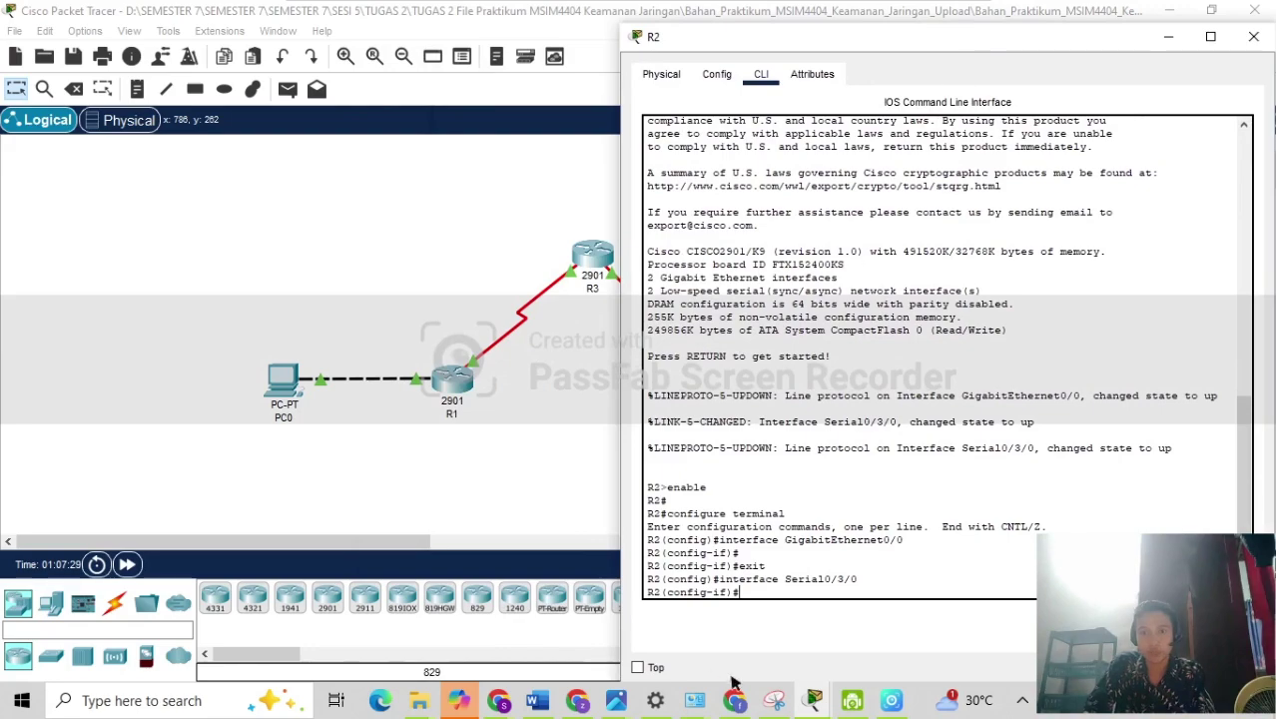
{"action": "mouse_move", "coordinate": [814, 702]}
{"action": "left_click", "coordinate": [951, 630]}
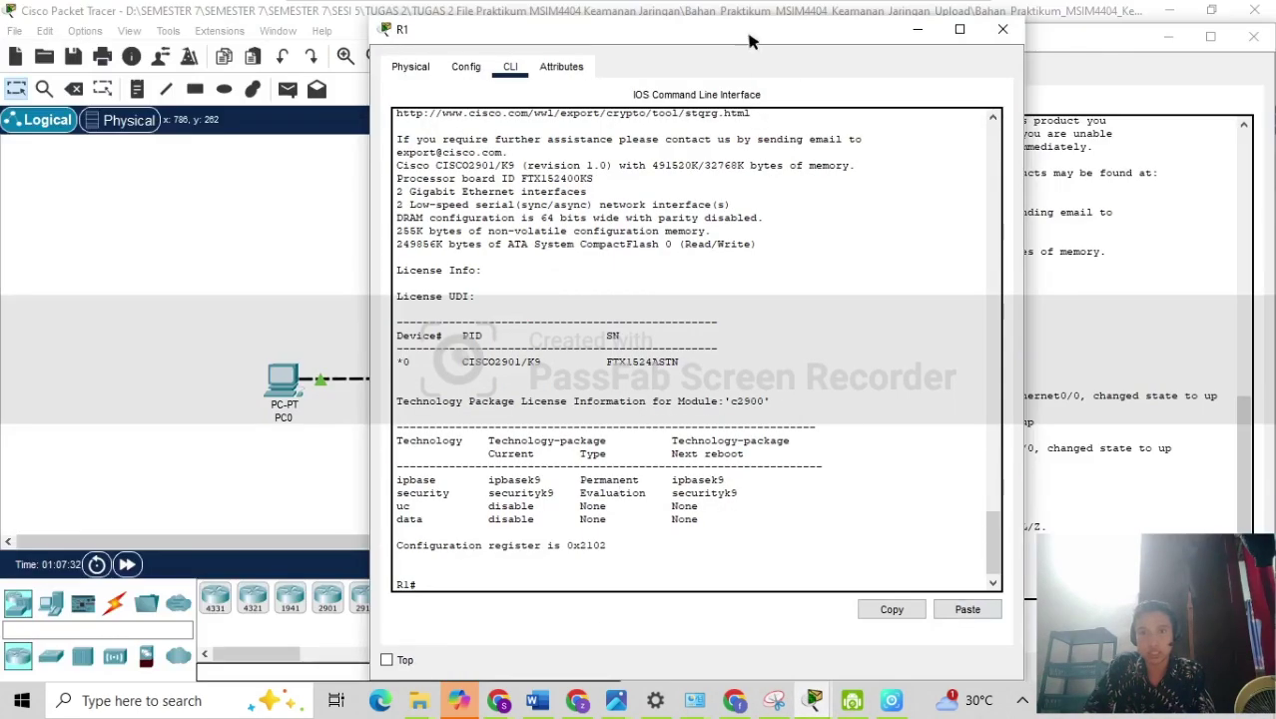
{"action": "left_click_drag", "start_coordinate": [751, 40], "coordinate": [3, 40]}
{"action": "left_click", "coordinate": [759, 99]}
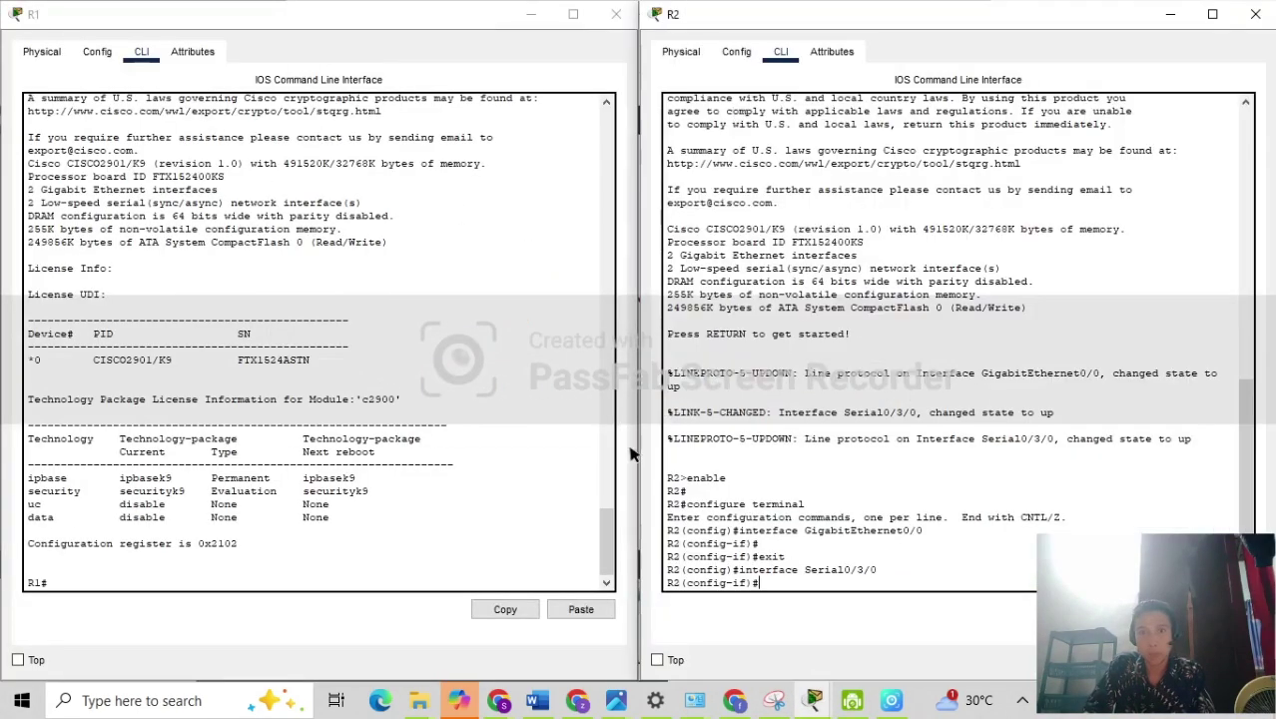
{"action": "scroll", "coordinate": [279, 436], "scroll_direction": "up", "scroll_amount": 9}
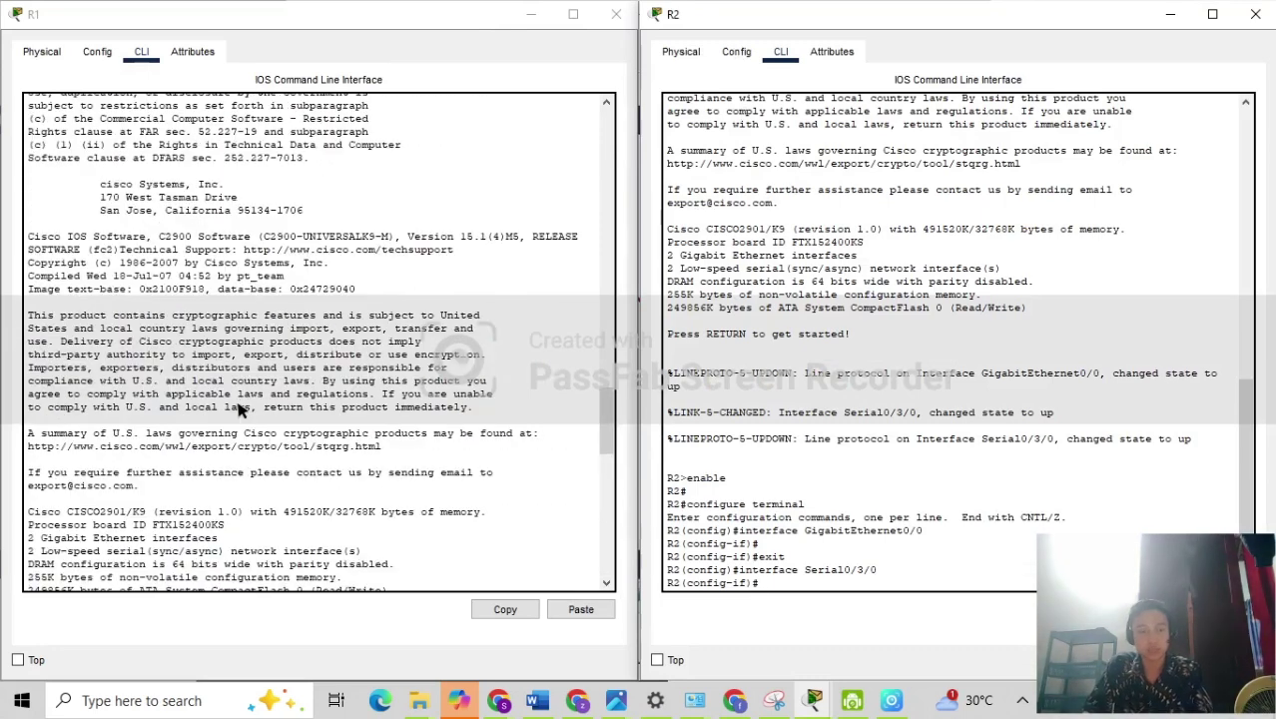
{"action": "scroll", "coordinate": [240, 409], "scroll_direction": "down", "scroll_amount": 6}
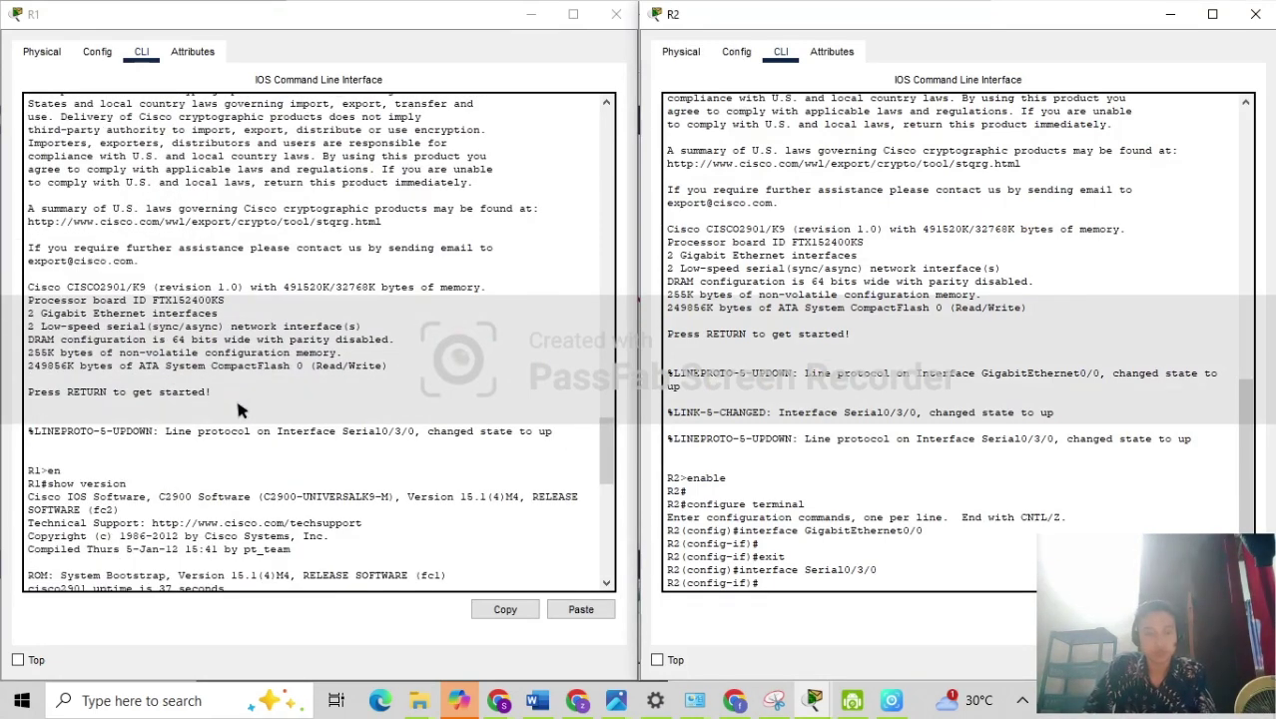
{"action": "scroll", "coordinate": [371, 463], "scroll_direction": "down", "scroll_amount": 14}
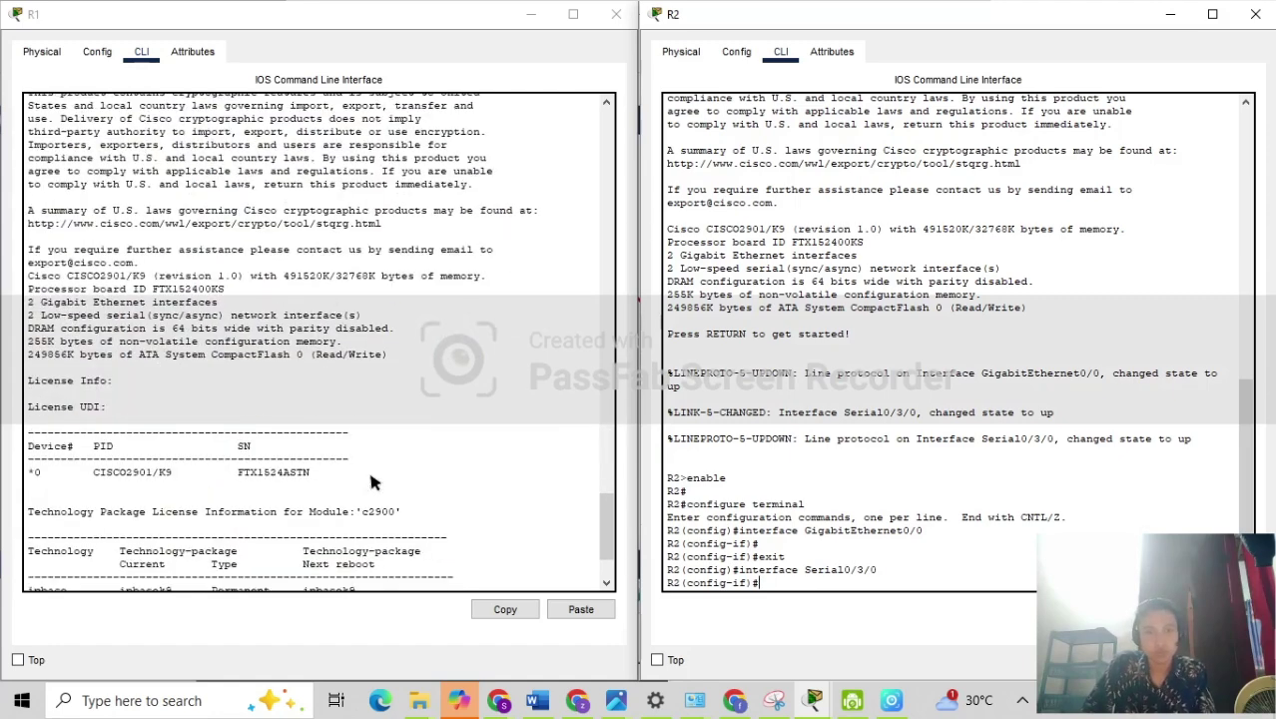
{"action": "scroll", "coordinate": [375, 459], "scroll_direction": "up", "scroll_amount": 6}
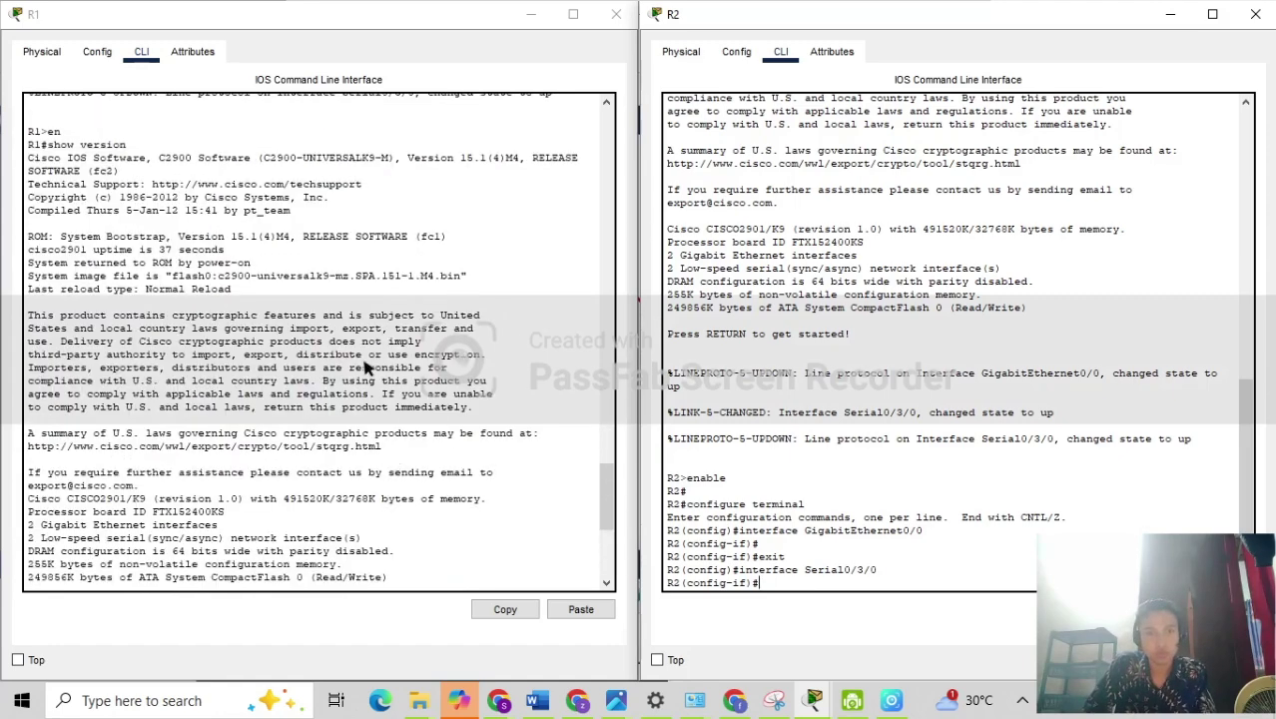
{"action": "scroll", "coordinate": [366, 367], "scroll_direction": "down", "scroll_amount": 9}
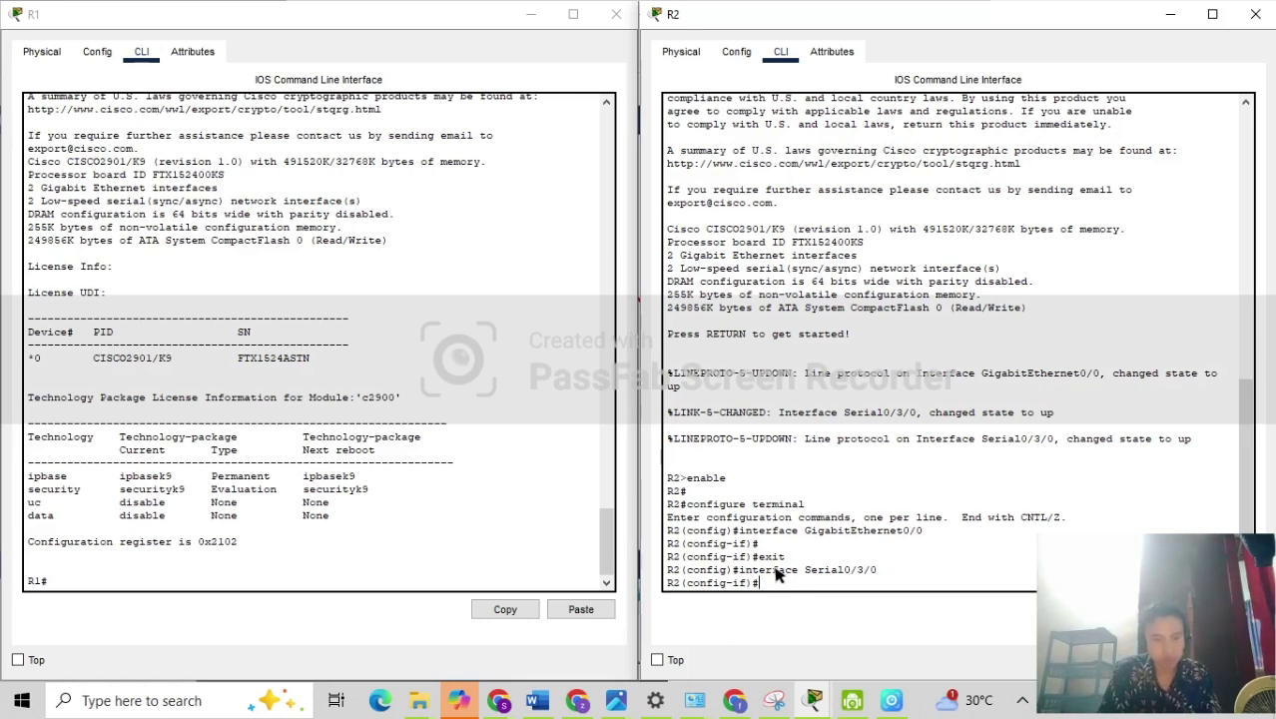
On R2, run license boot module c2900 technology-package securityk9 and accept with yes.
{"action": "type", "text": "license "}
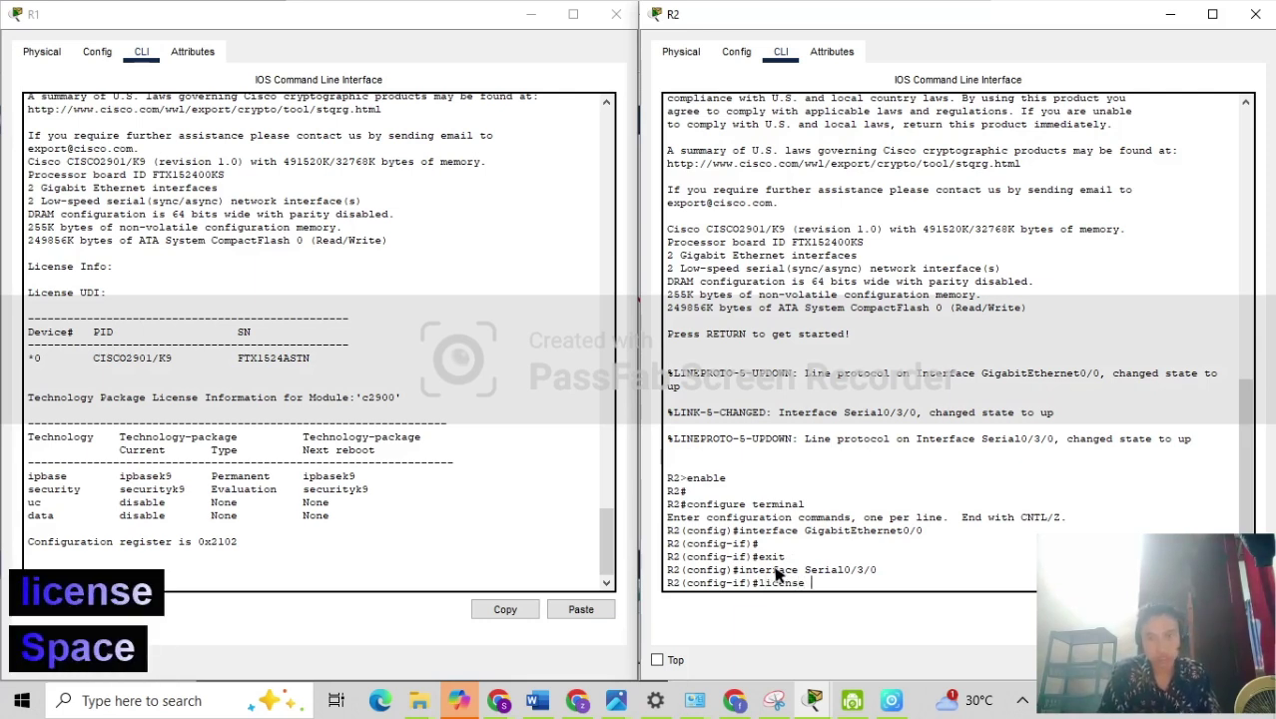
{"action": "type", "text": "boot"}
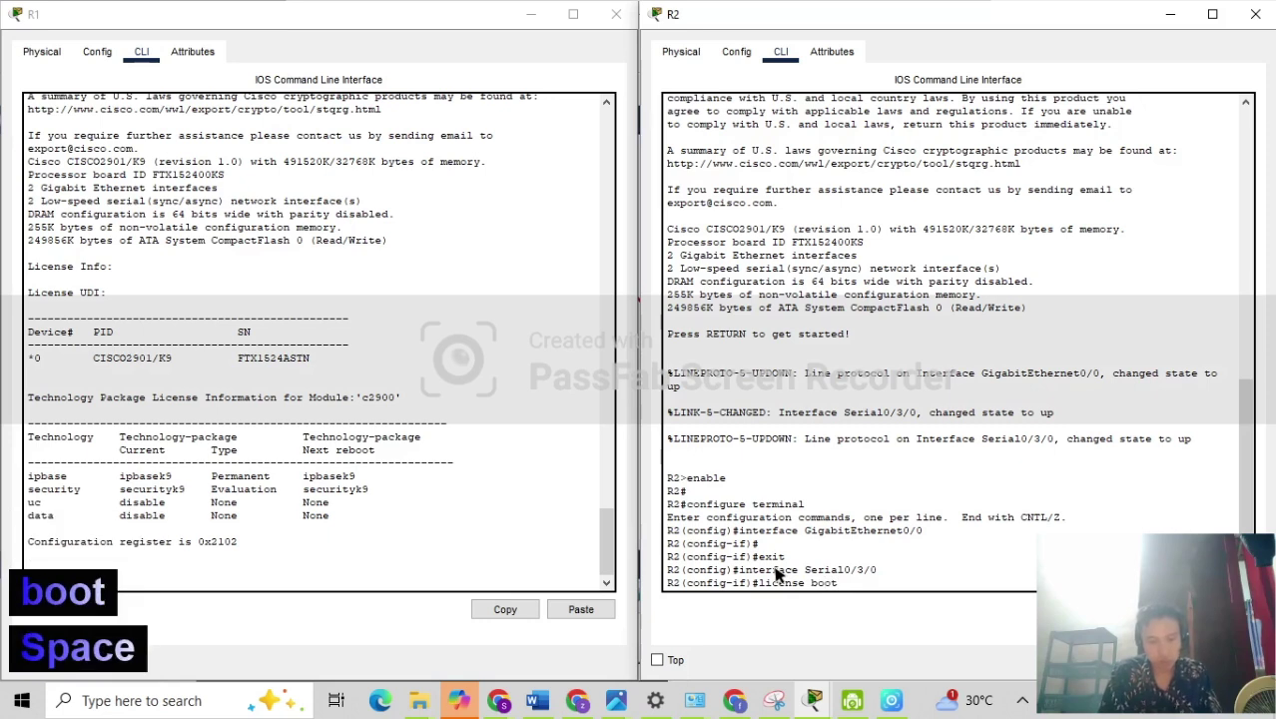
{"action": "type", "text": " molude"}
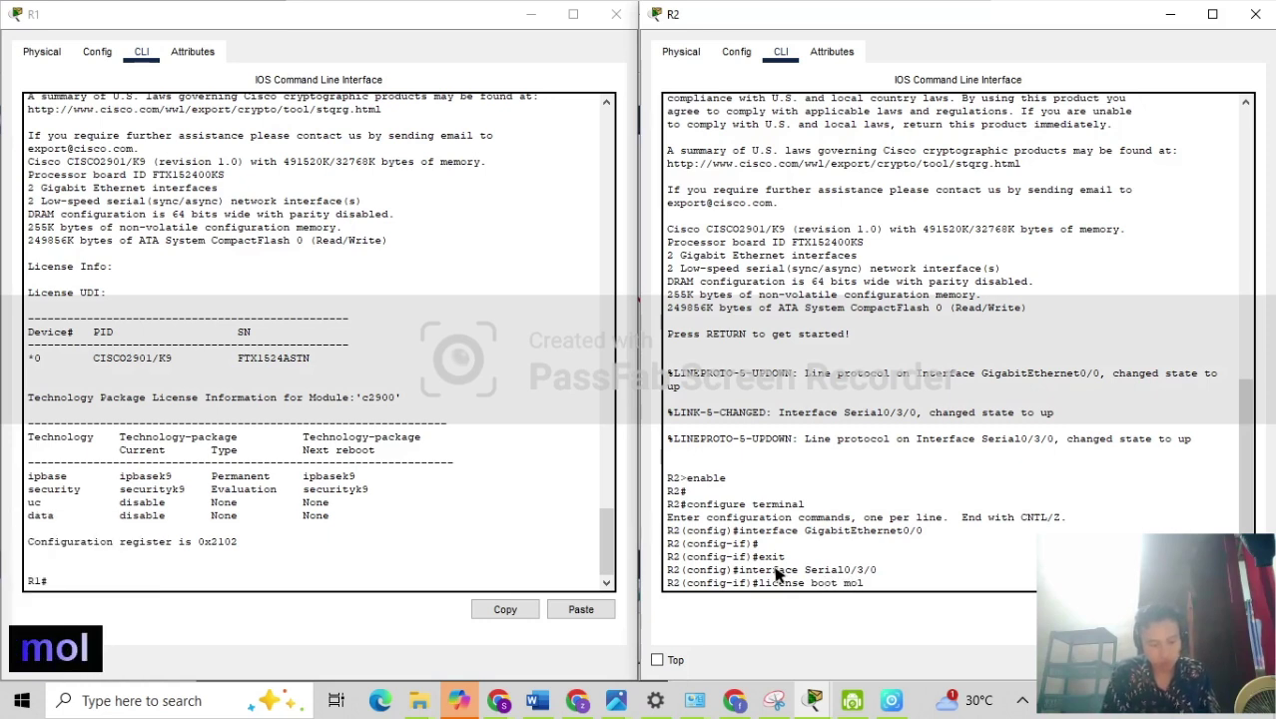
{"action": "key", "text": "BackSpace"}
{"action": "key", "text": "BackSpace"}
{"action": "key", "text": "BackSpace"}
{"action": "key", "text": "BackSpace"}
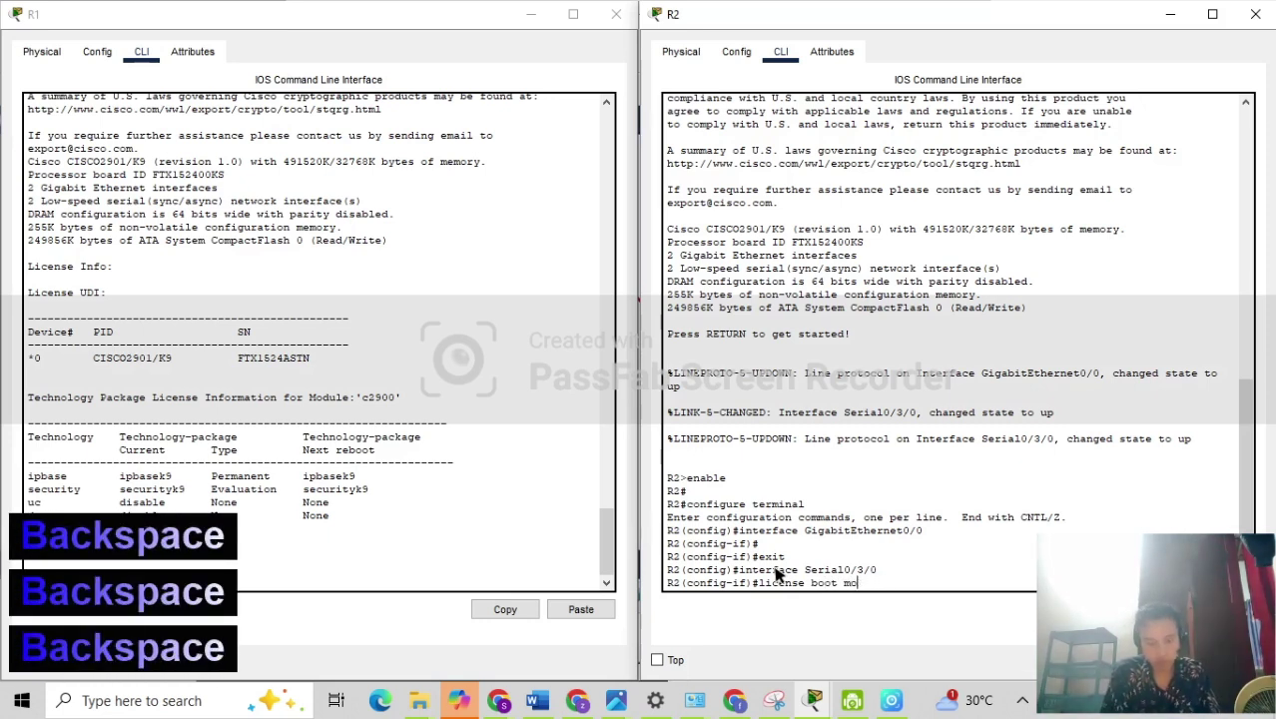
{"action": "type", "text": "dule "}
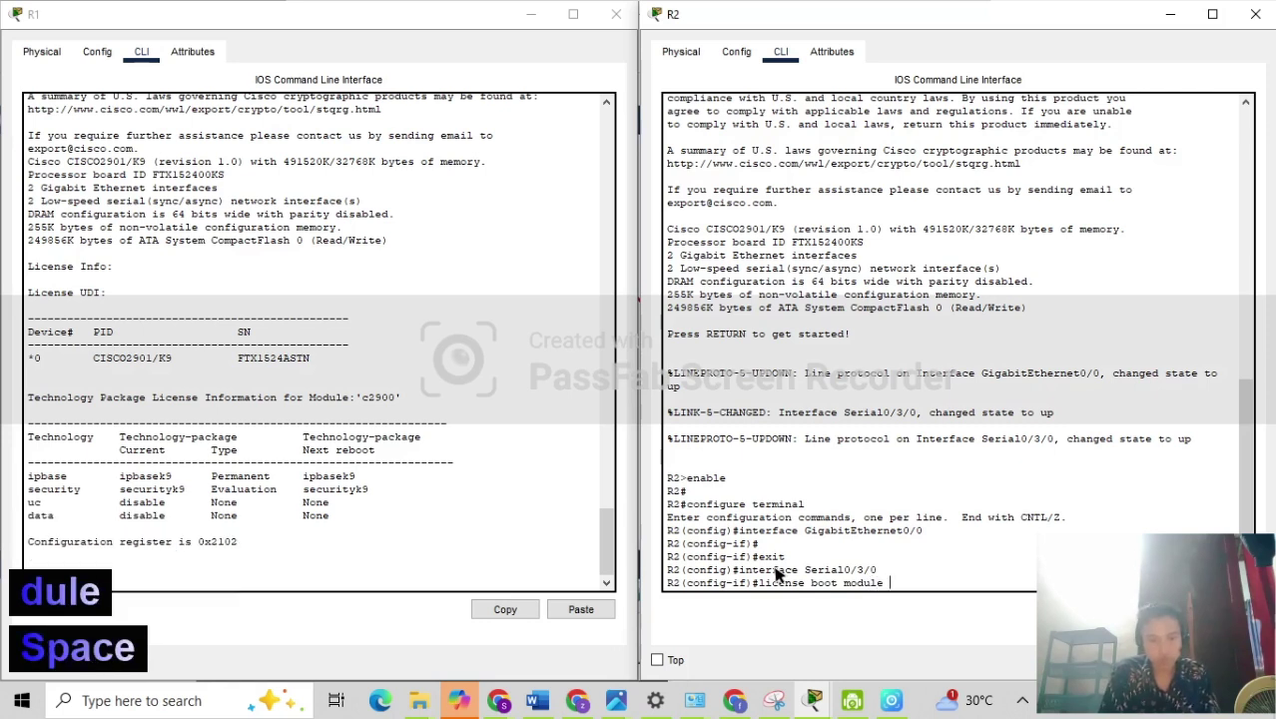
{"action": "type", "text": "c29000"}
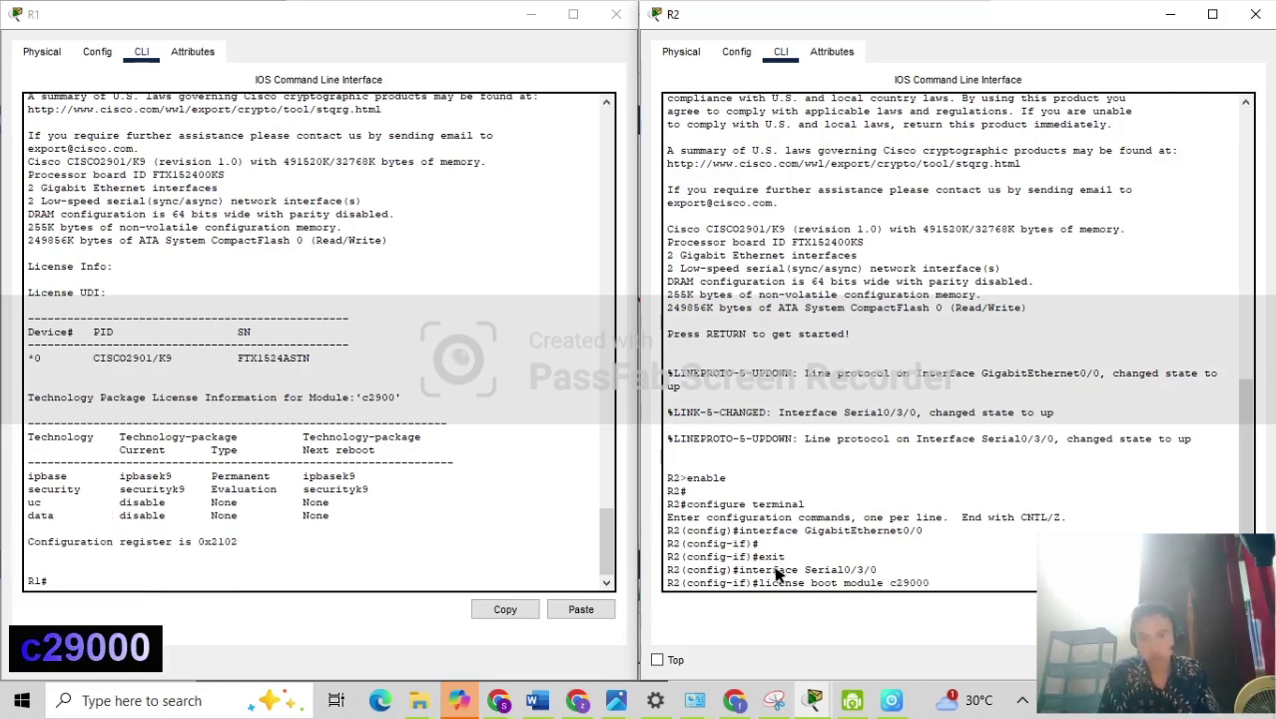
{"action": "key", "text": "BackSpace"}
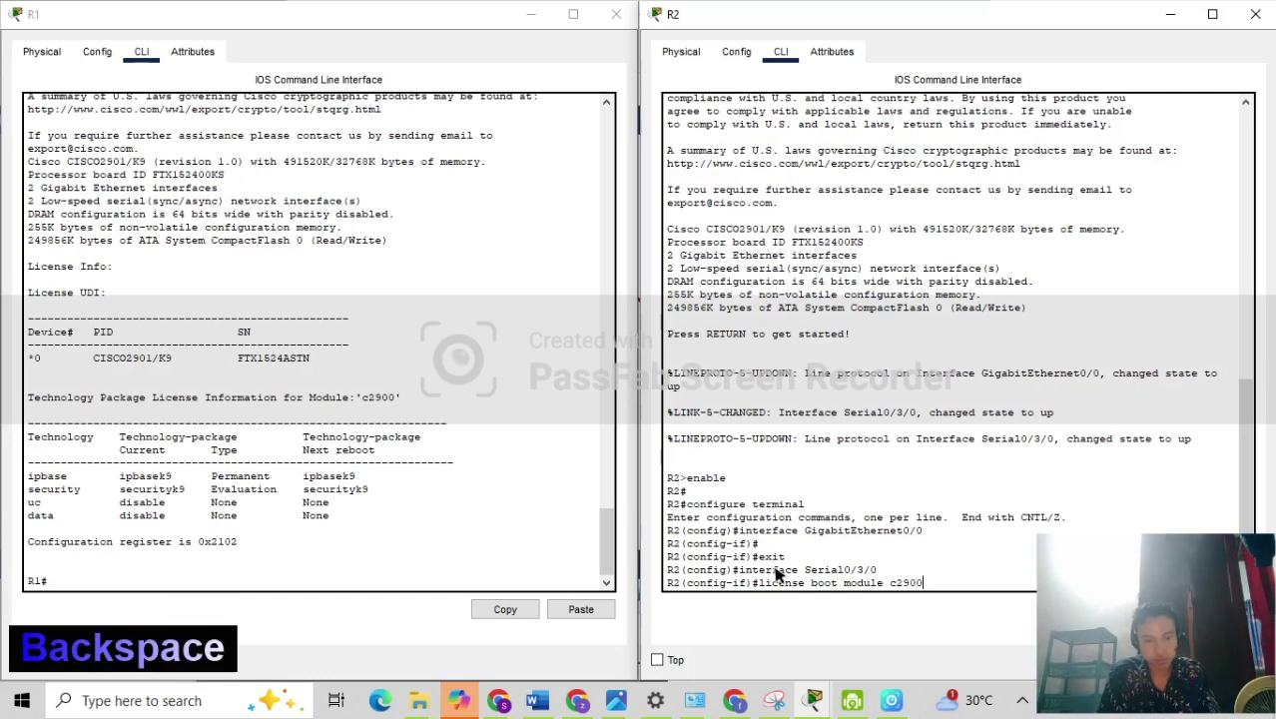
{"action": "type", "text": "tec"}
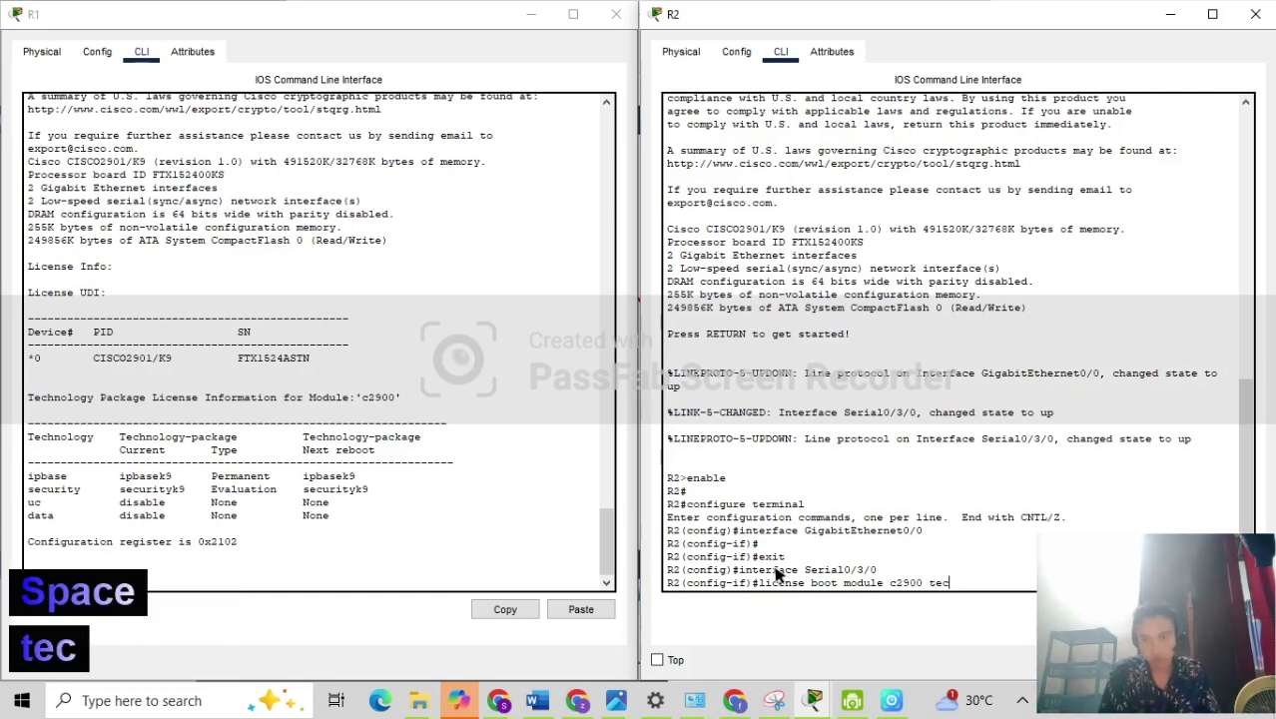
{"action": "type", "text": "hnology"}
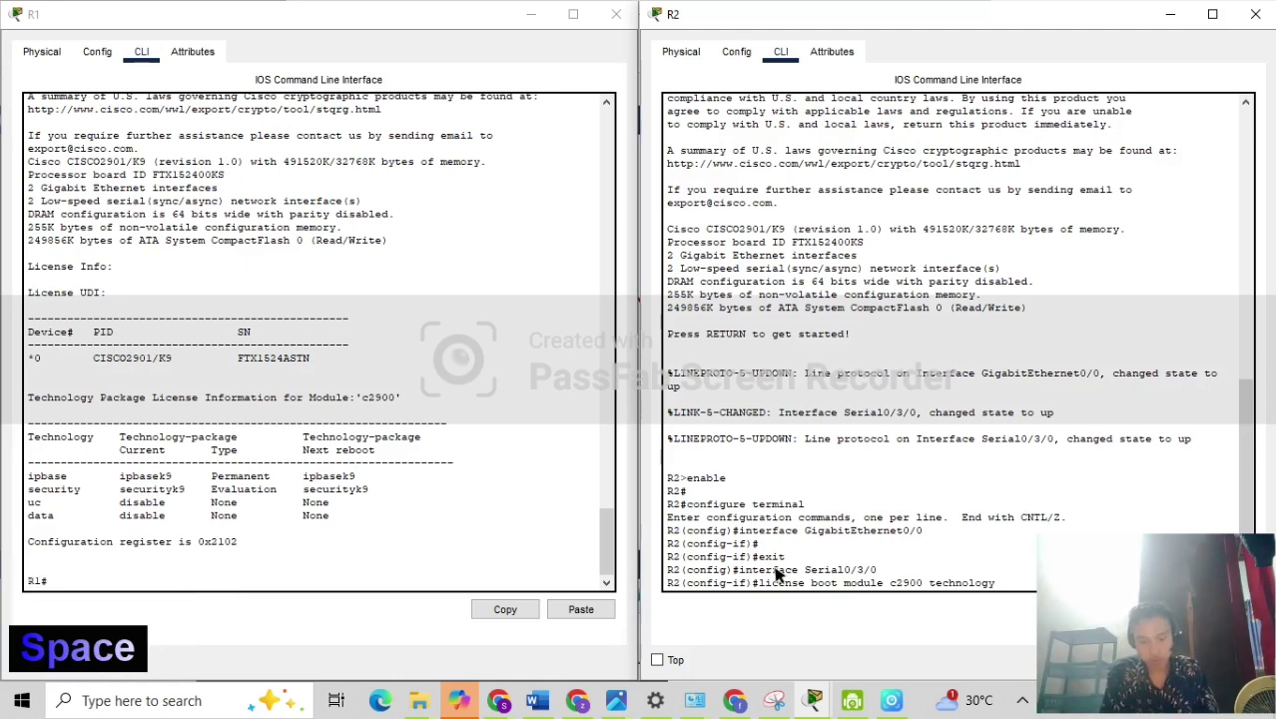
{"action": "key", "text": "BackSpace"}
{"action": "type", "text": "-pack"}
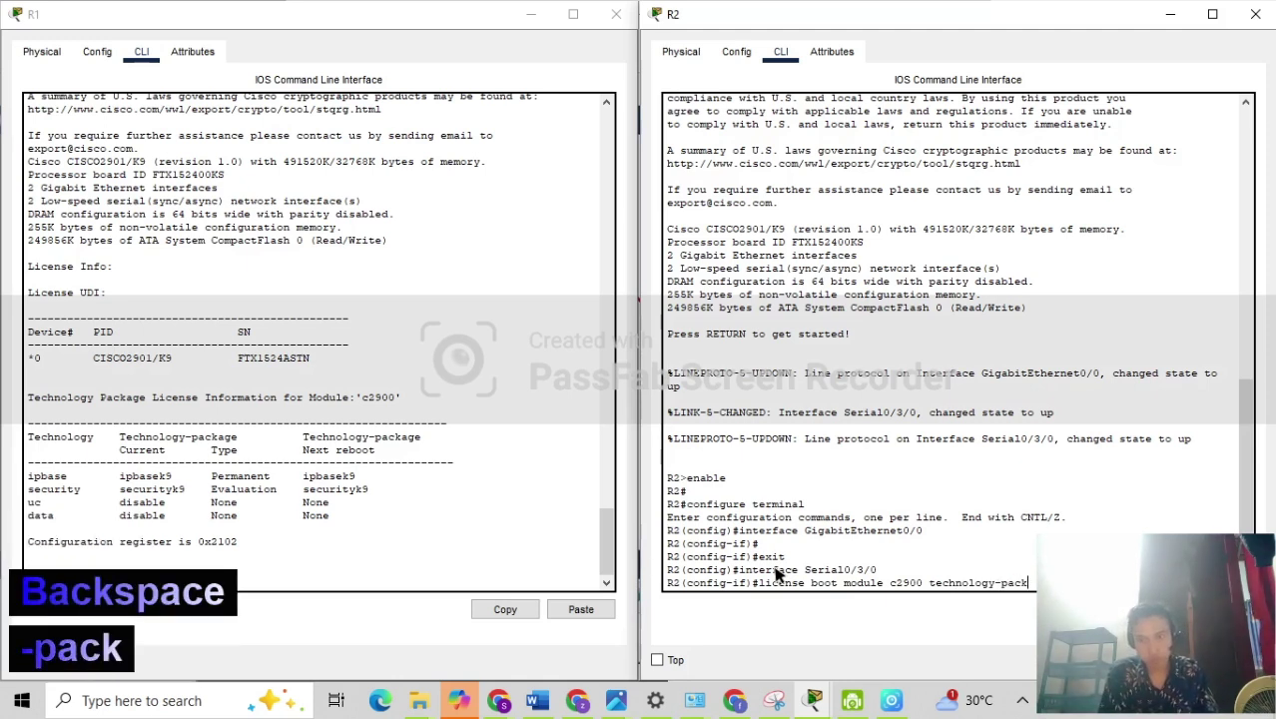
{"action": "type", "text": "ag"}
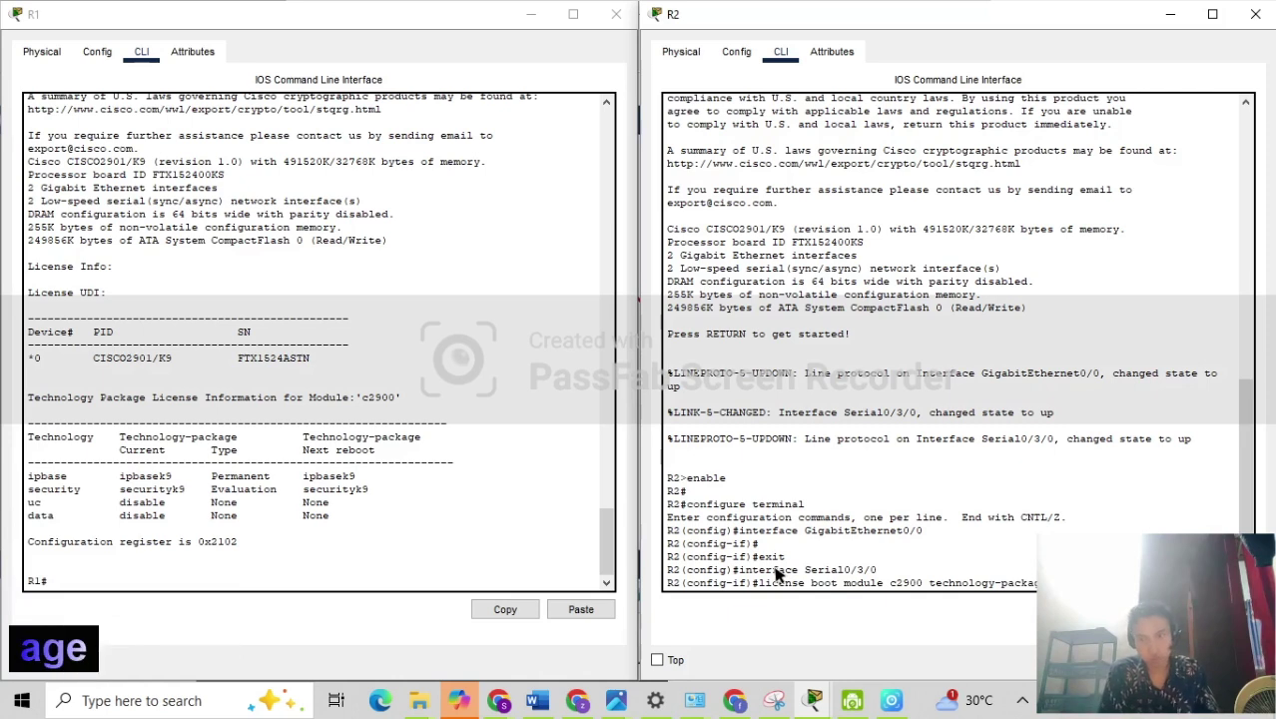
{"action": "type", "text": "e sec"}
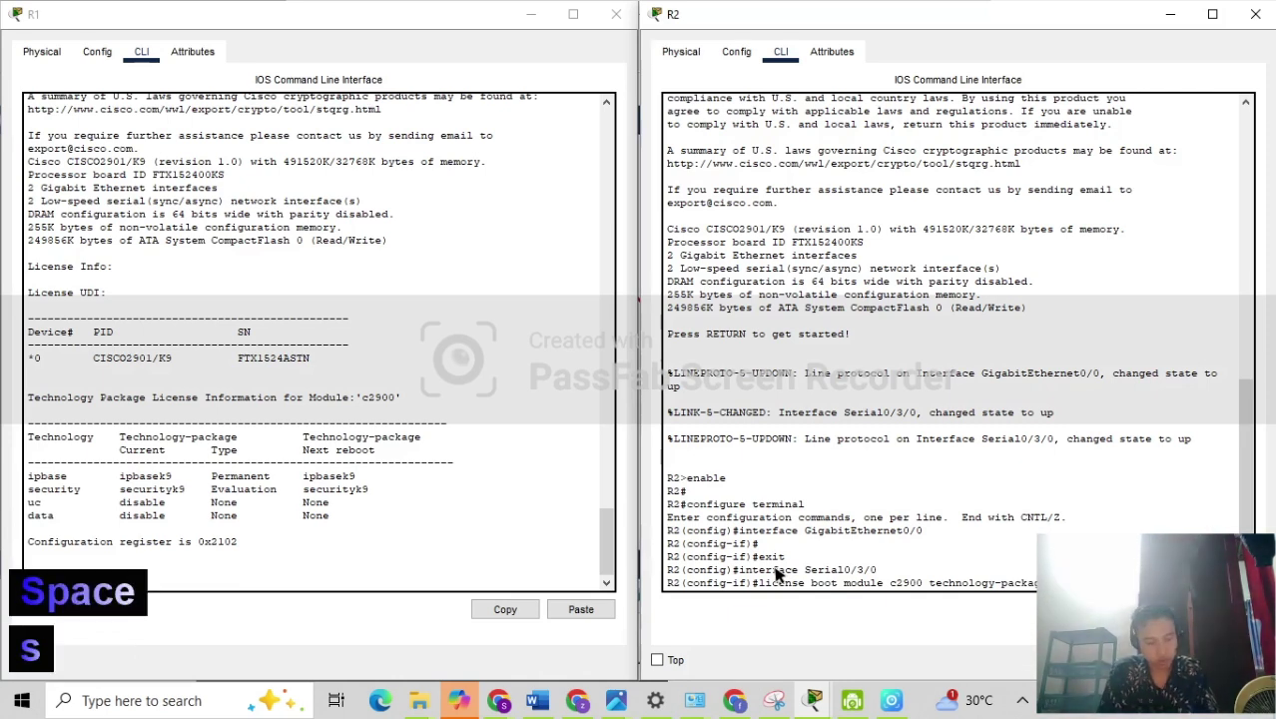
{"action": "type", "text": "urity"}
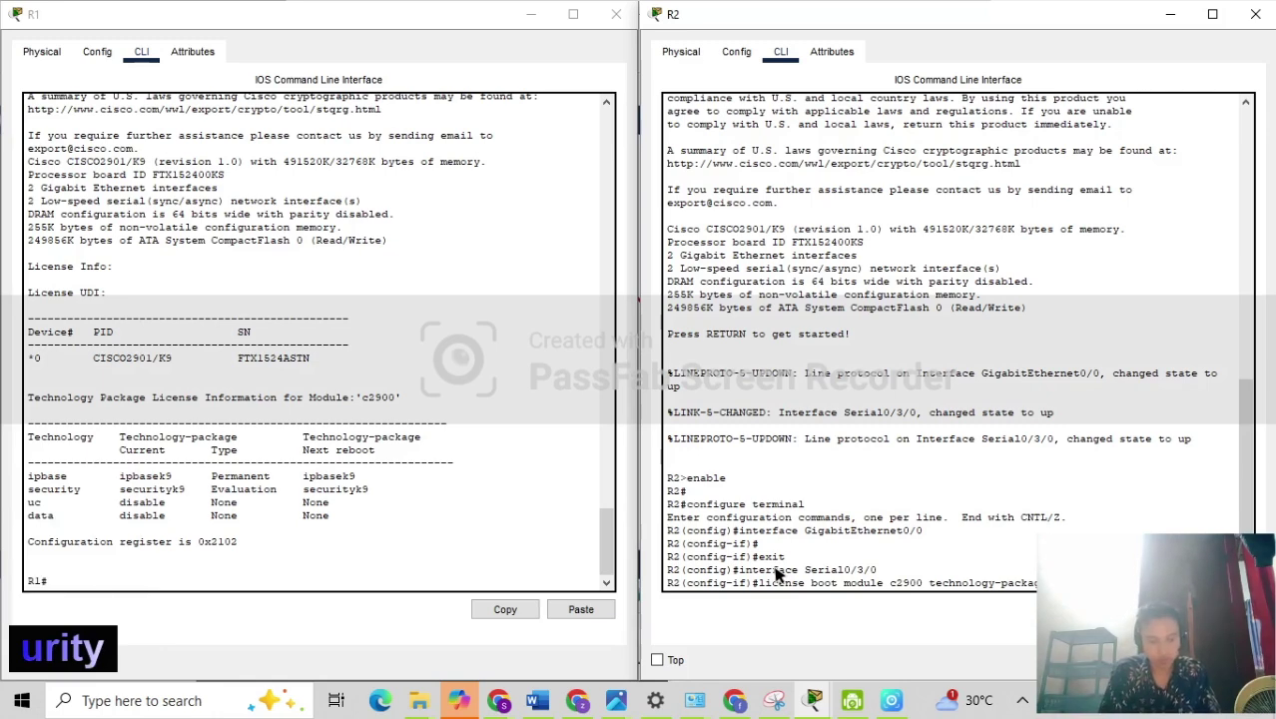
{"action": "type", "text": "k9"}
{"action": "key", "text": "Return"}
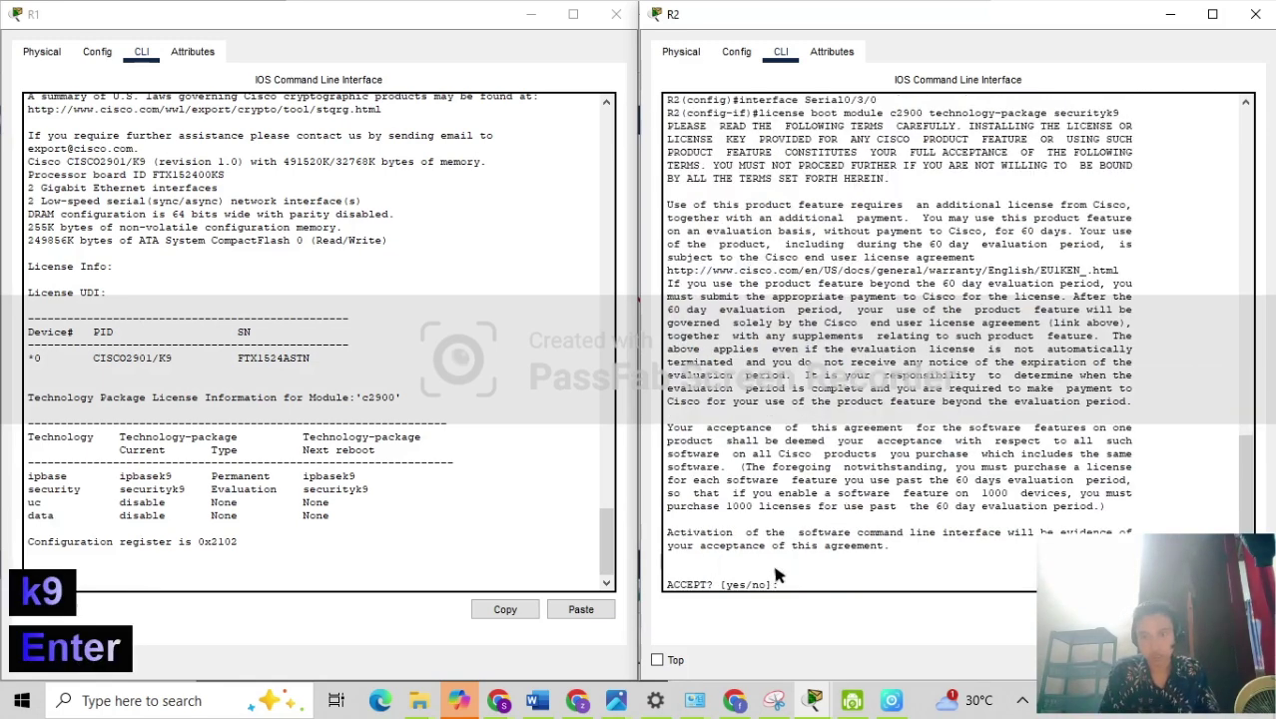
{"action": "type", "text": "yes"}
{"action": "key", "text": "Return"}
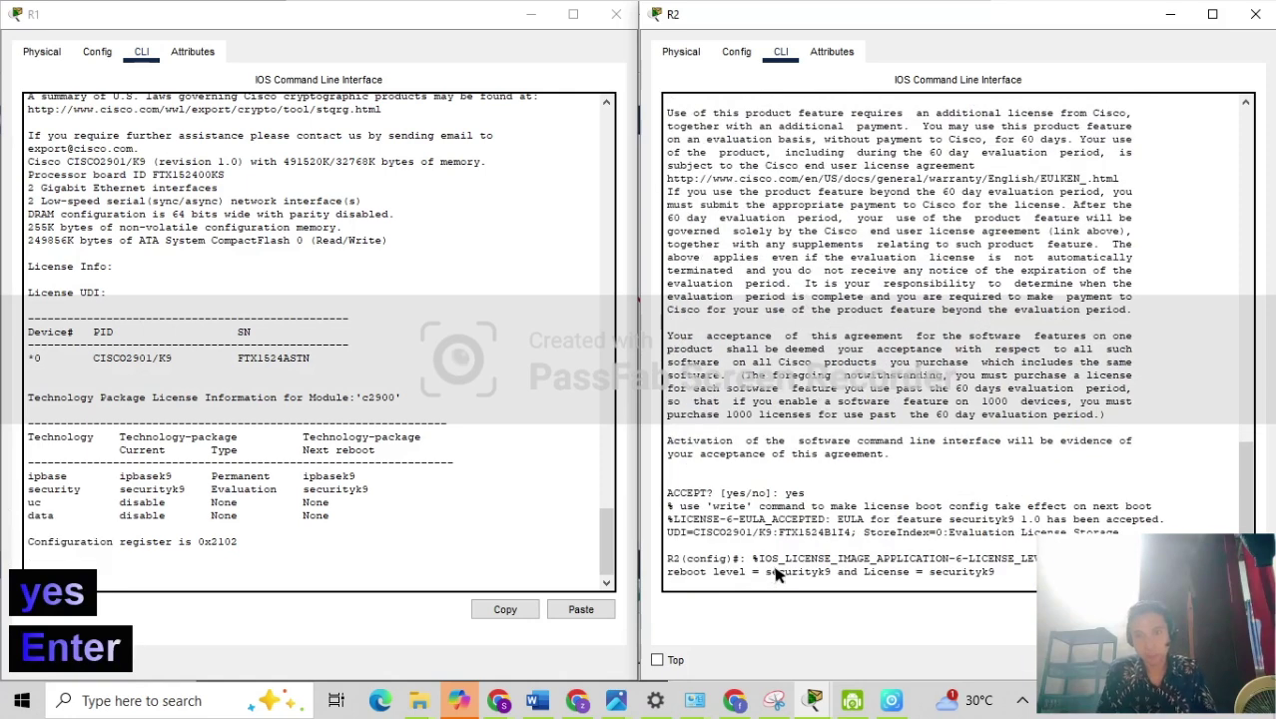
{"action": "key", "text": "Return"}
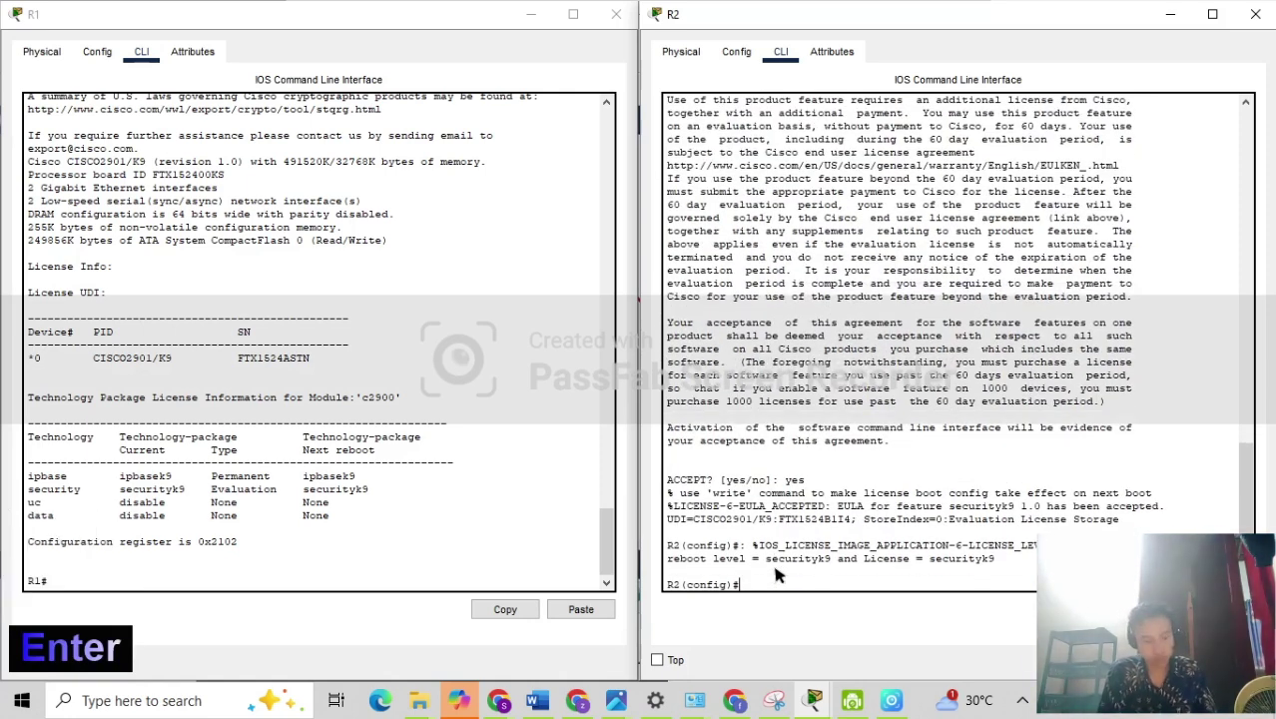
Exit config mode, copy R2's running-config to startup-config, then reload R2.
{"action": "type", "text": "end"}
{"action": "key", "text": "Return"}
{"action": "key", "text": "Return"}
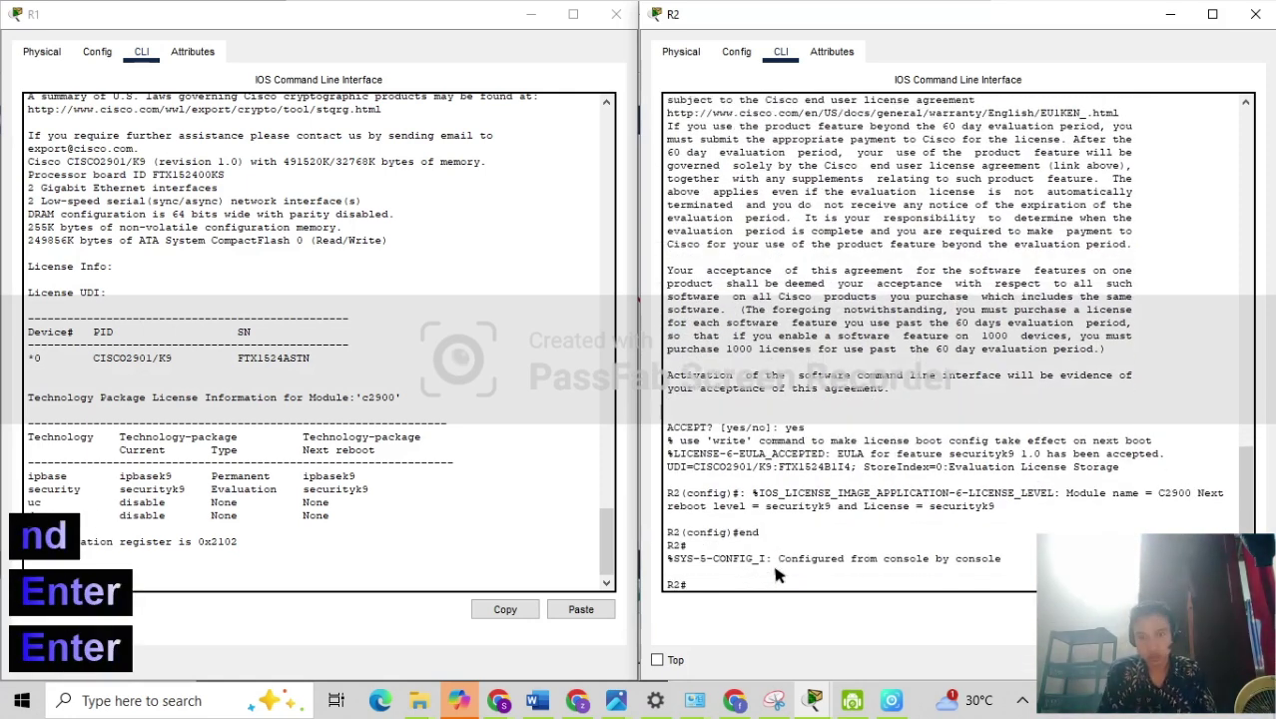
{"action": "type", "text": "con"}
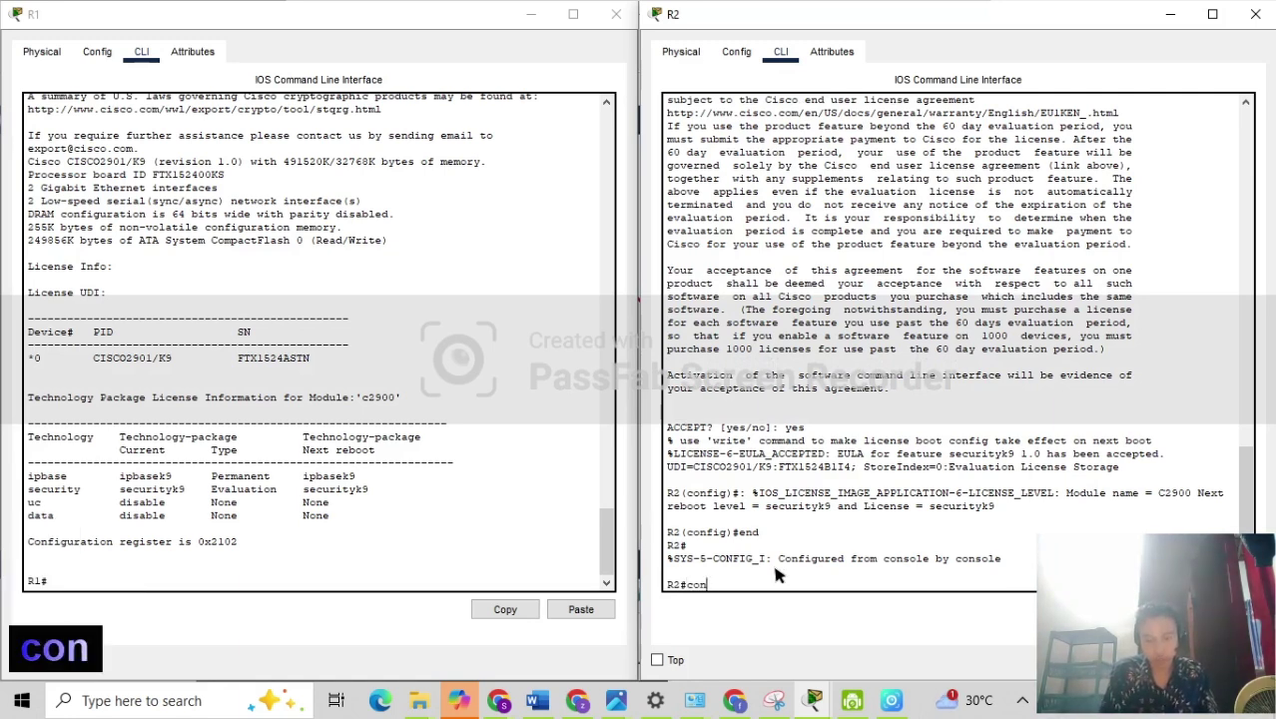
{"action": "key", "text": "BackSpace"}
{"action": "type", "text": "p"}
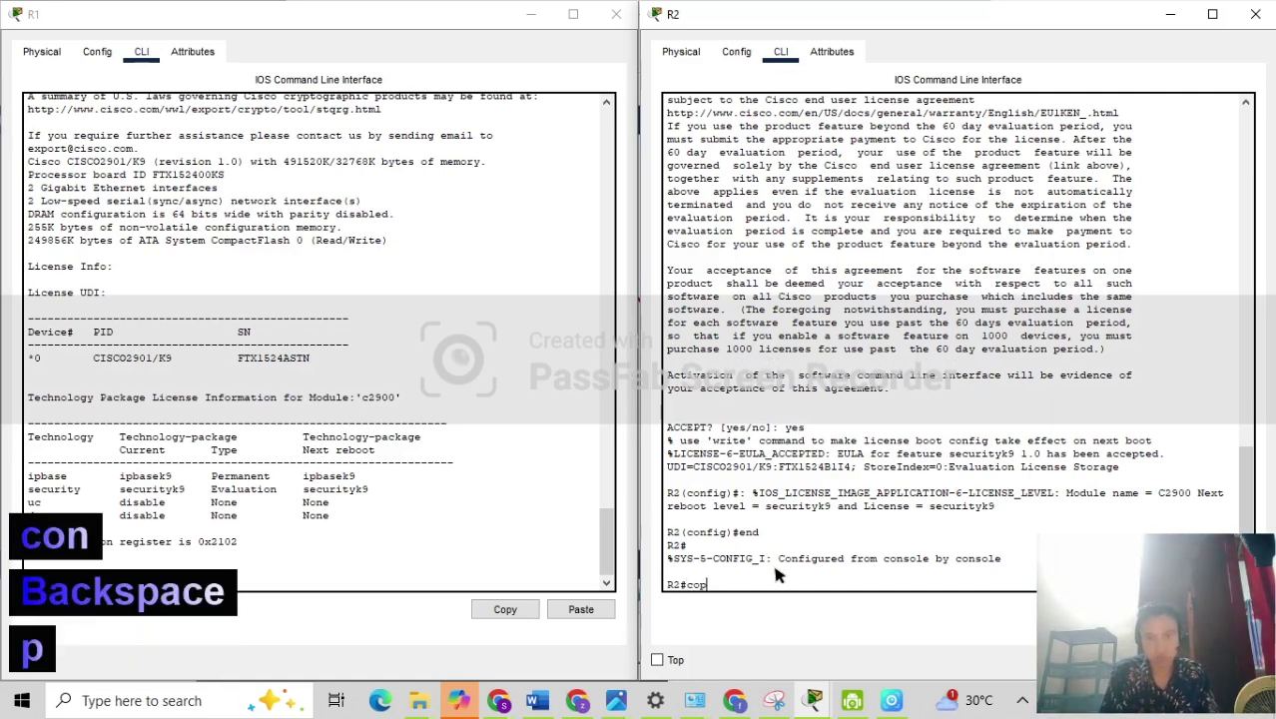
{"action": "type", "text": "y "}
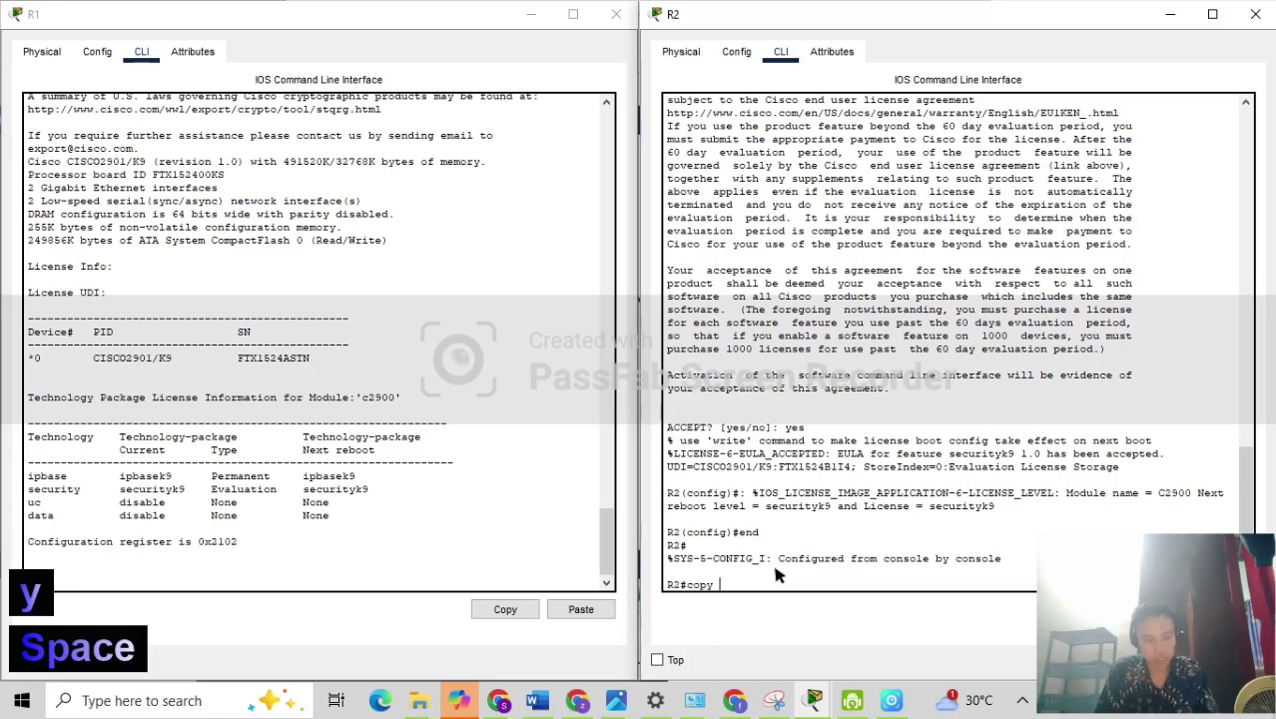
{"action": "type", "text": "runni"}
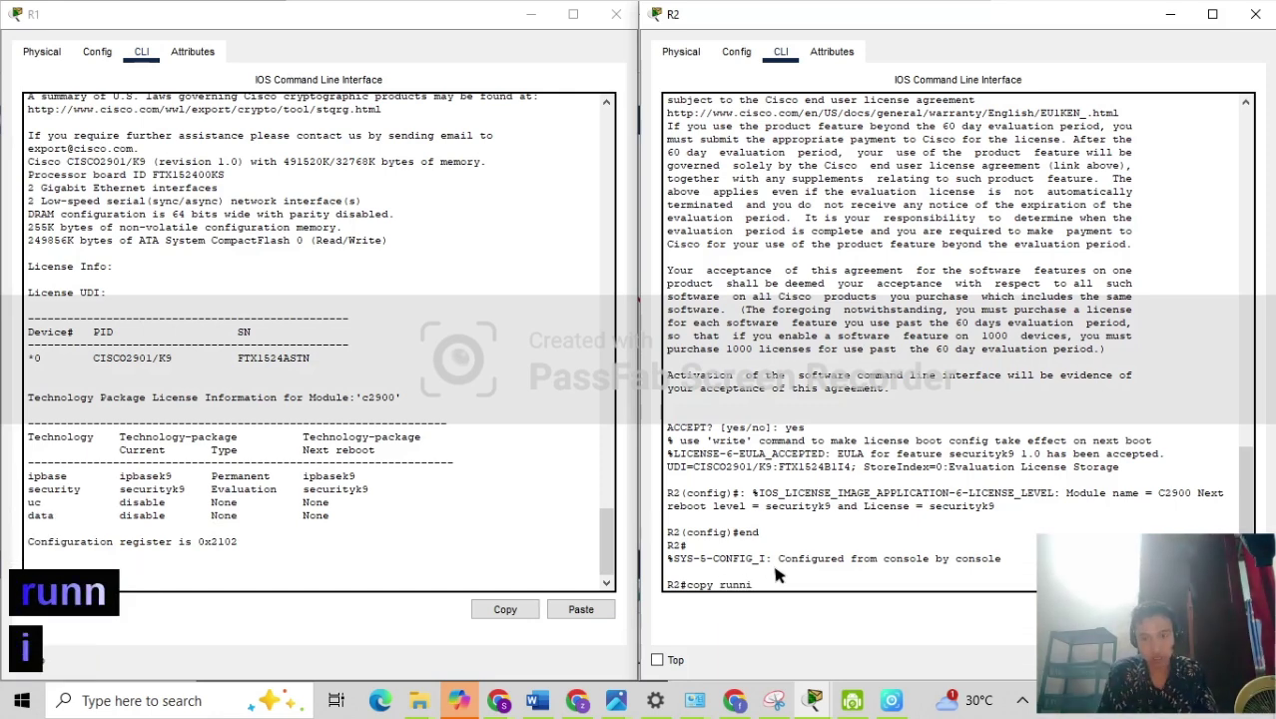
{"action": "type", "text": "ng"}
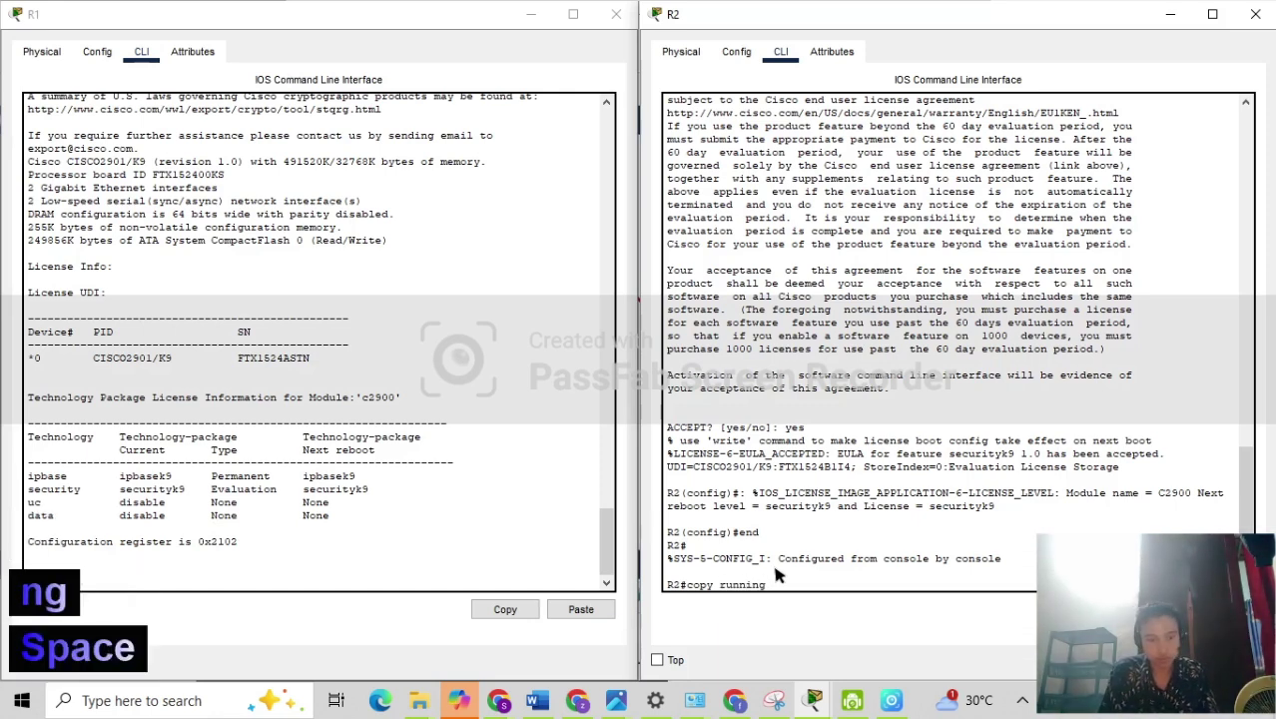
{"action": "key", "text": "BackSpace"}
{"action": "type", "text": "-config "}
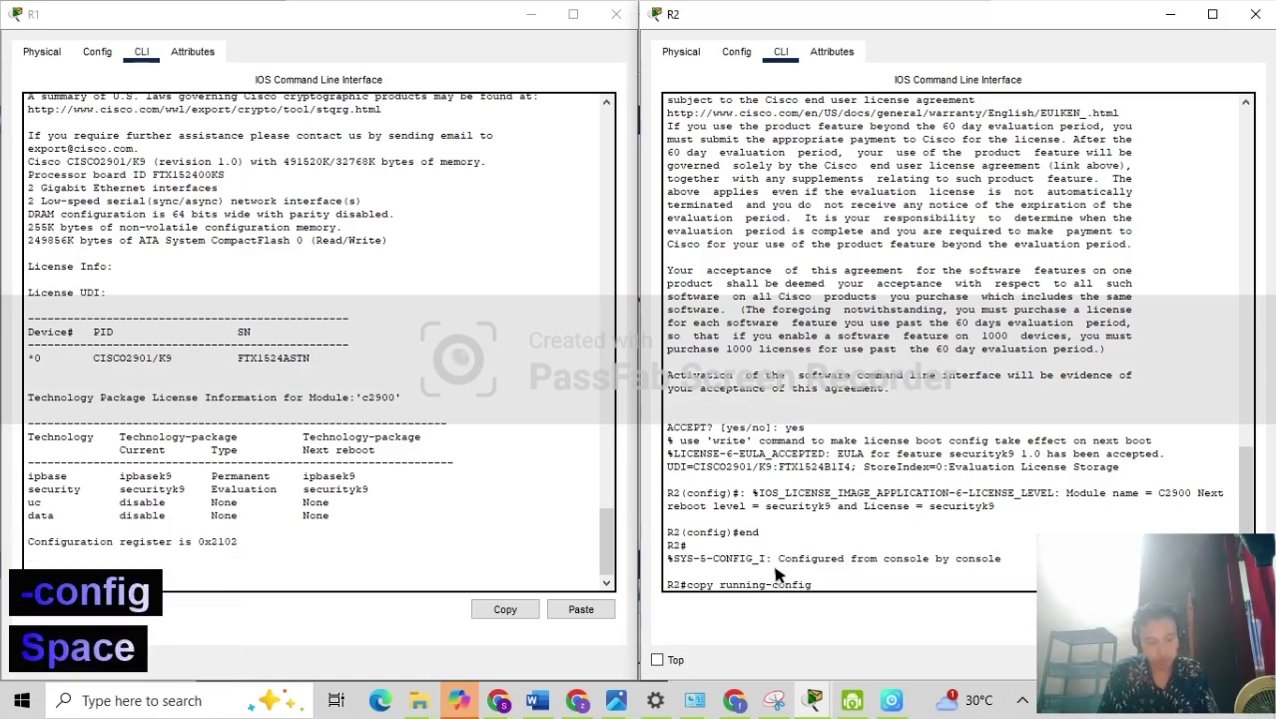
{"action": "type", "text": "start"}
{"action": "type", "text": "u"}
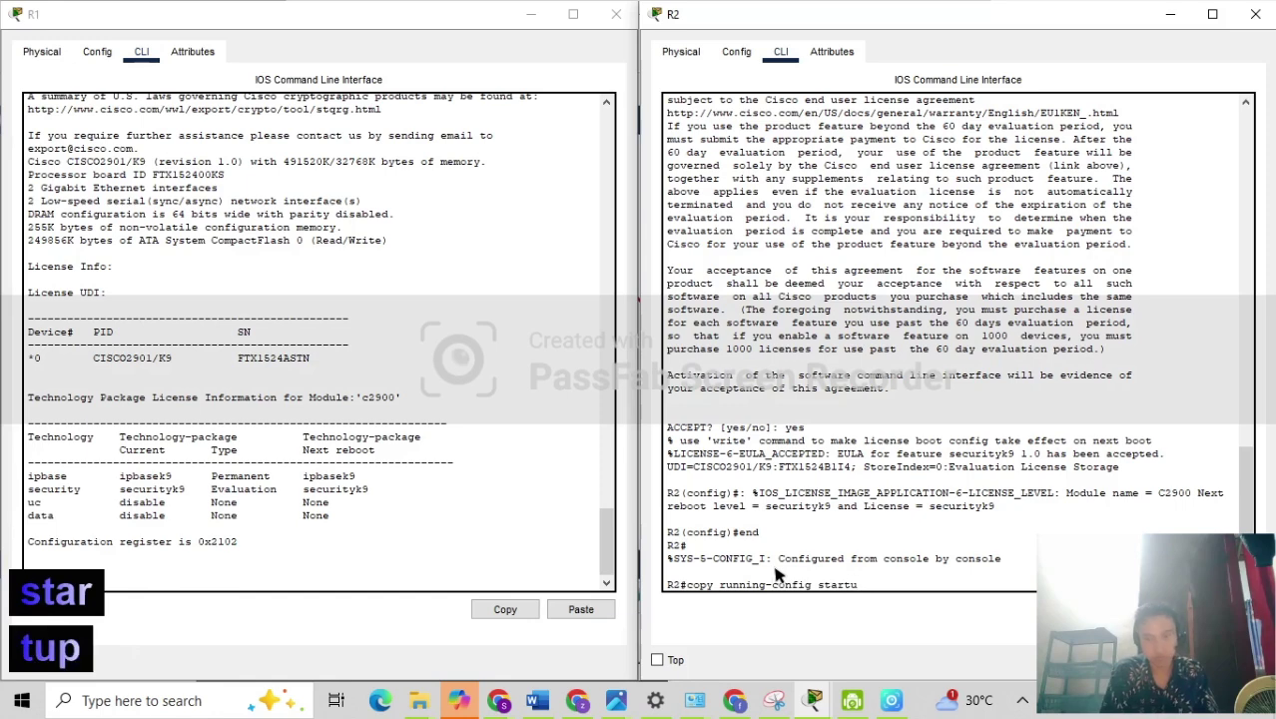
{"action": "type", "text": "p-conf"}
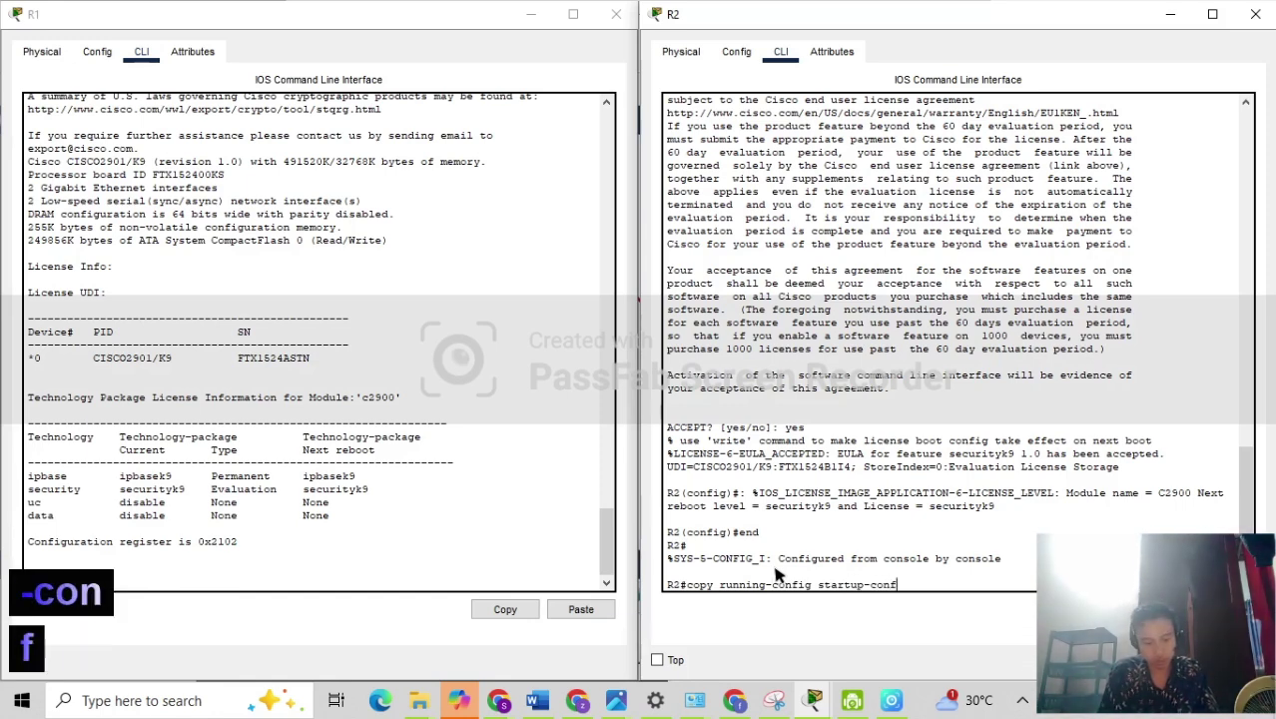
{"action": "type", "text": "i"}
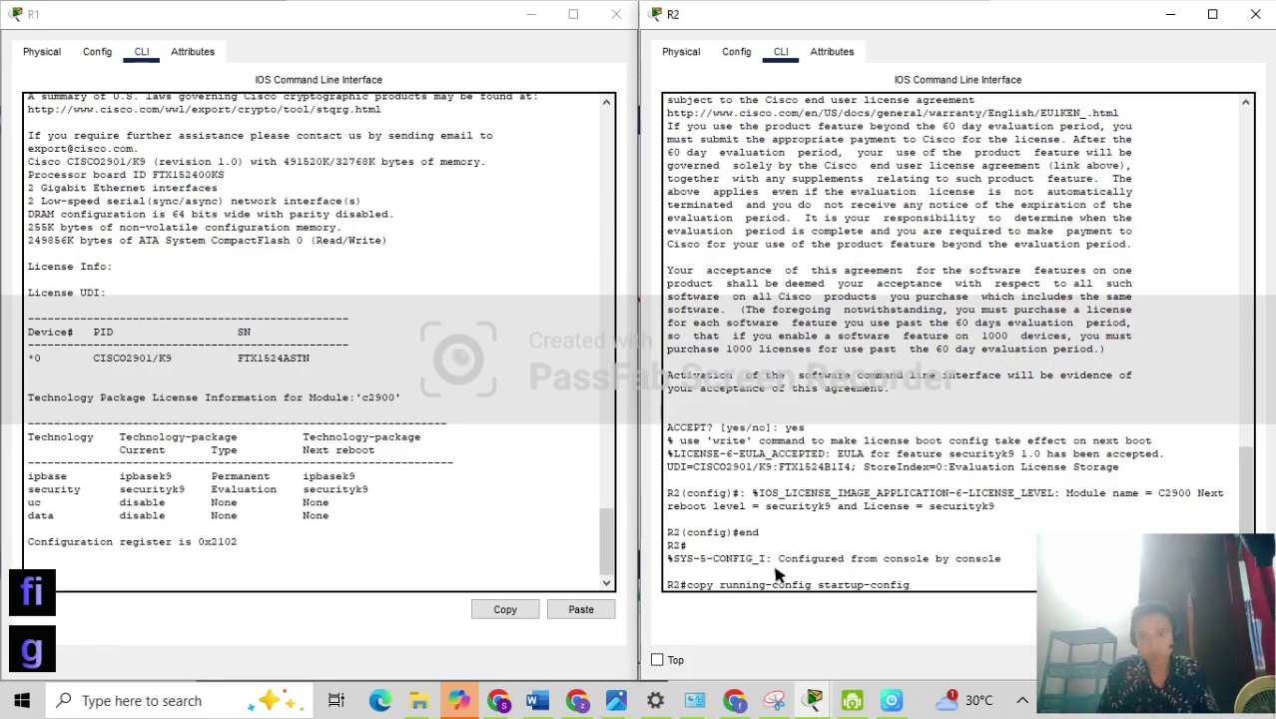
{"action": "type", "text": "g"}
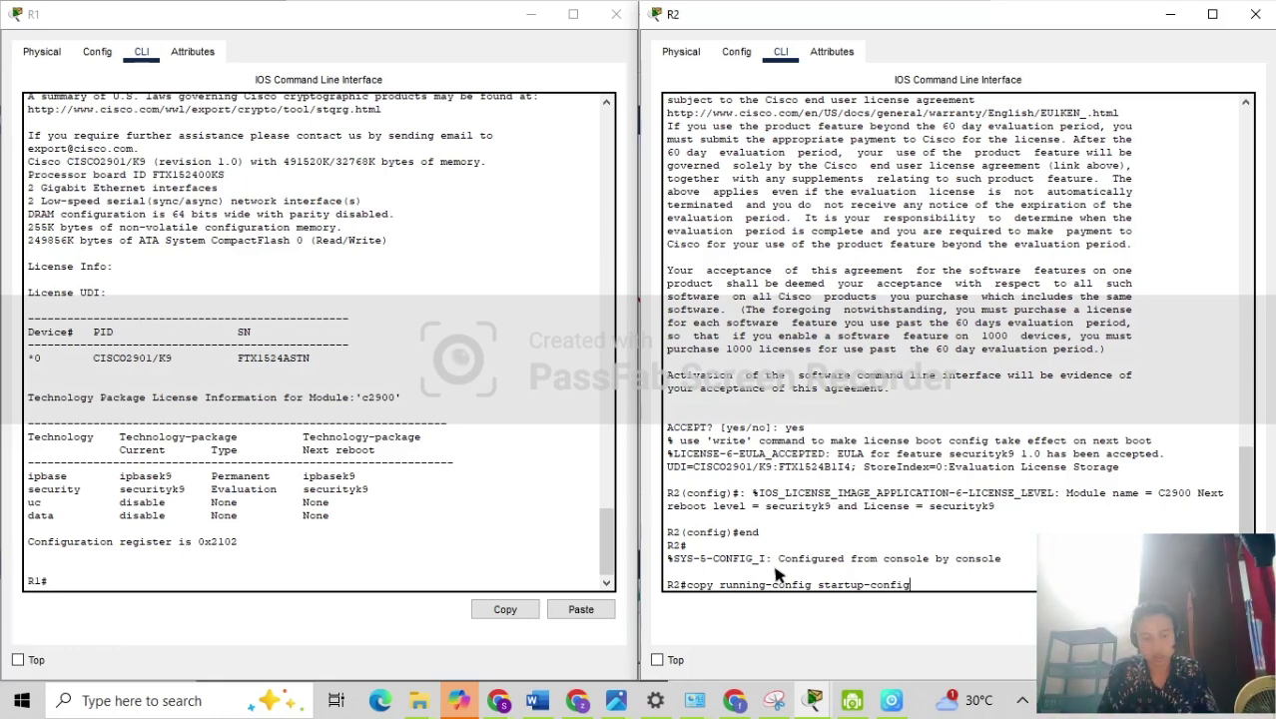
{"action": "key", "text": "Return"}
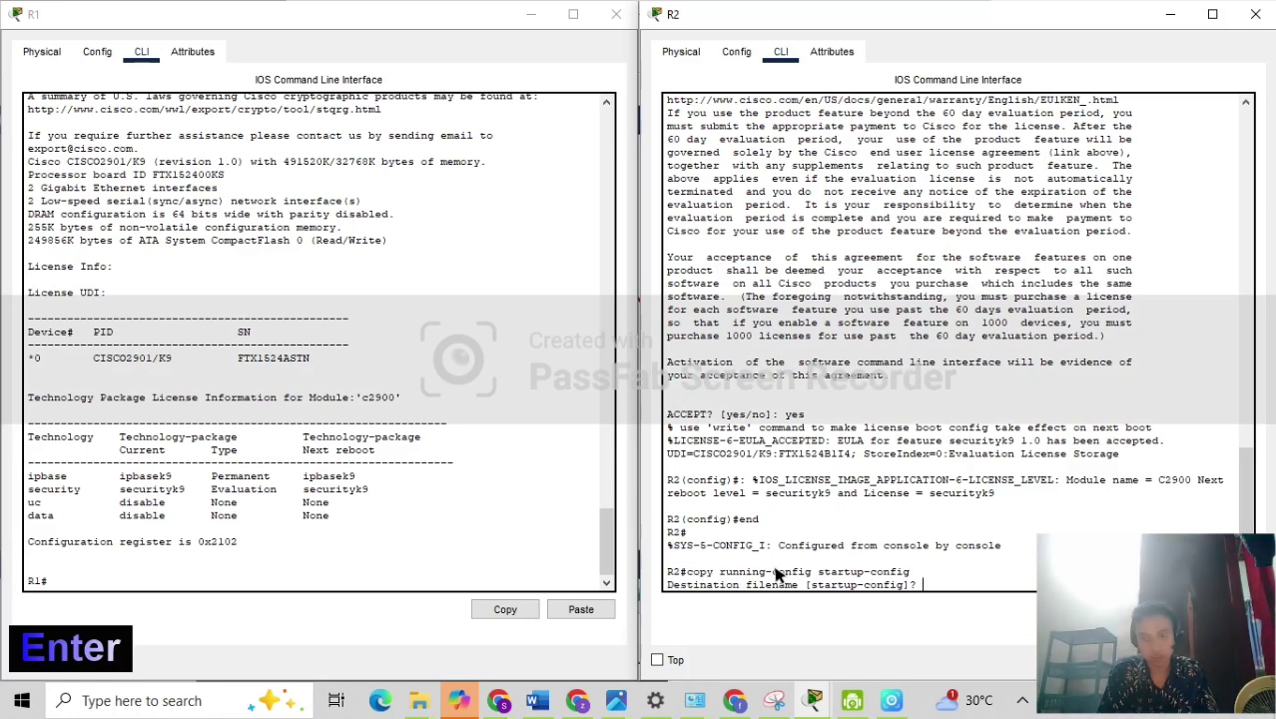
{"action": "key", "text": "Return"}
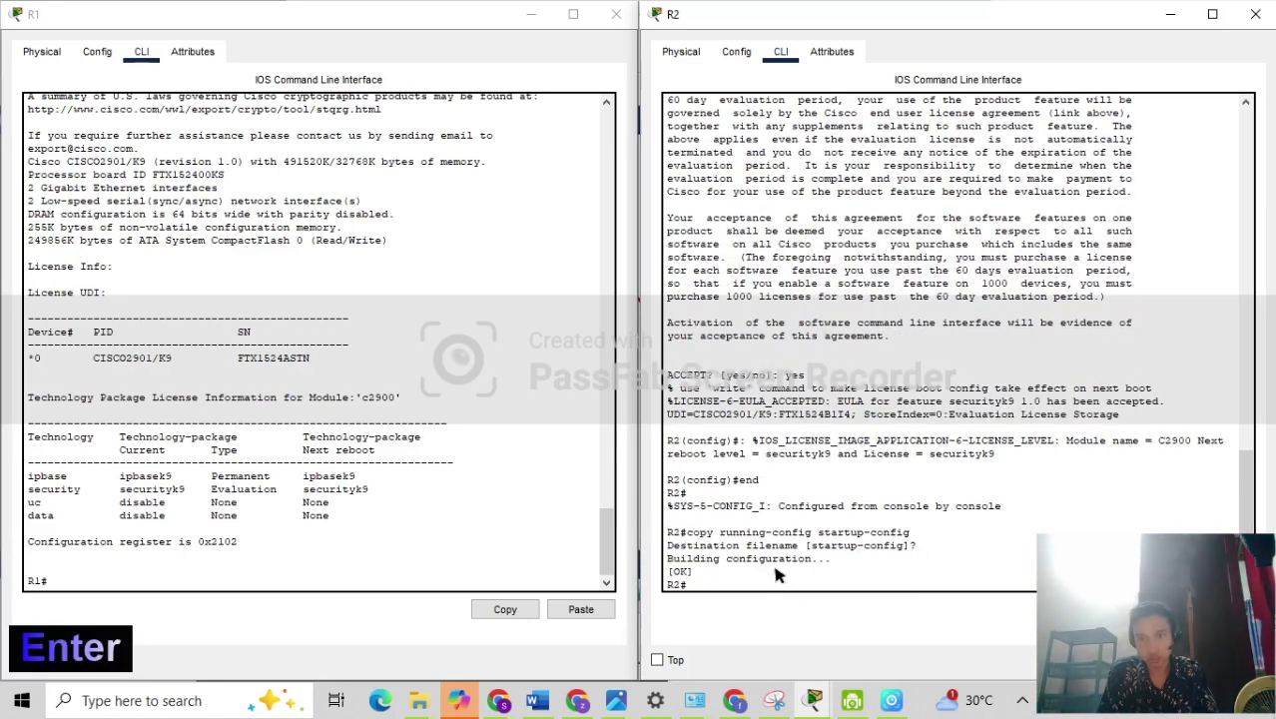
{"action": "type", "text": "reload"}
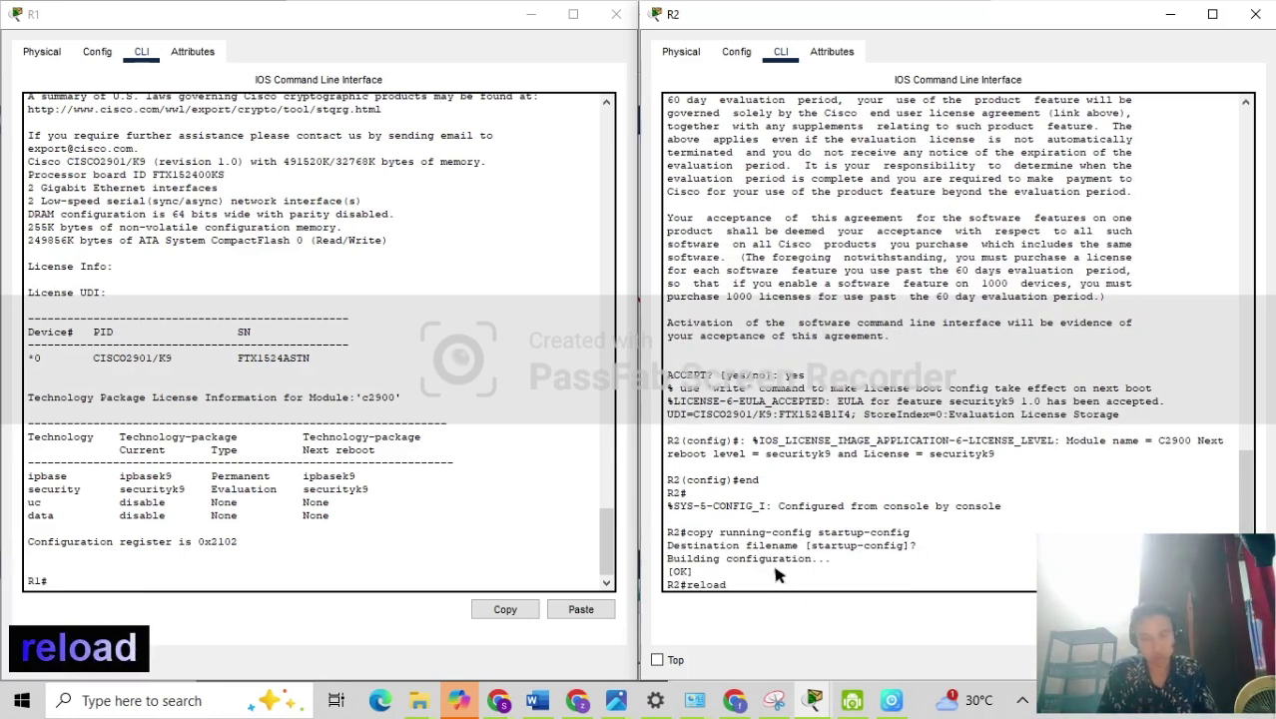
{"action": "key", "text": "Return"}
{"action": "key", "text": "Return"}
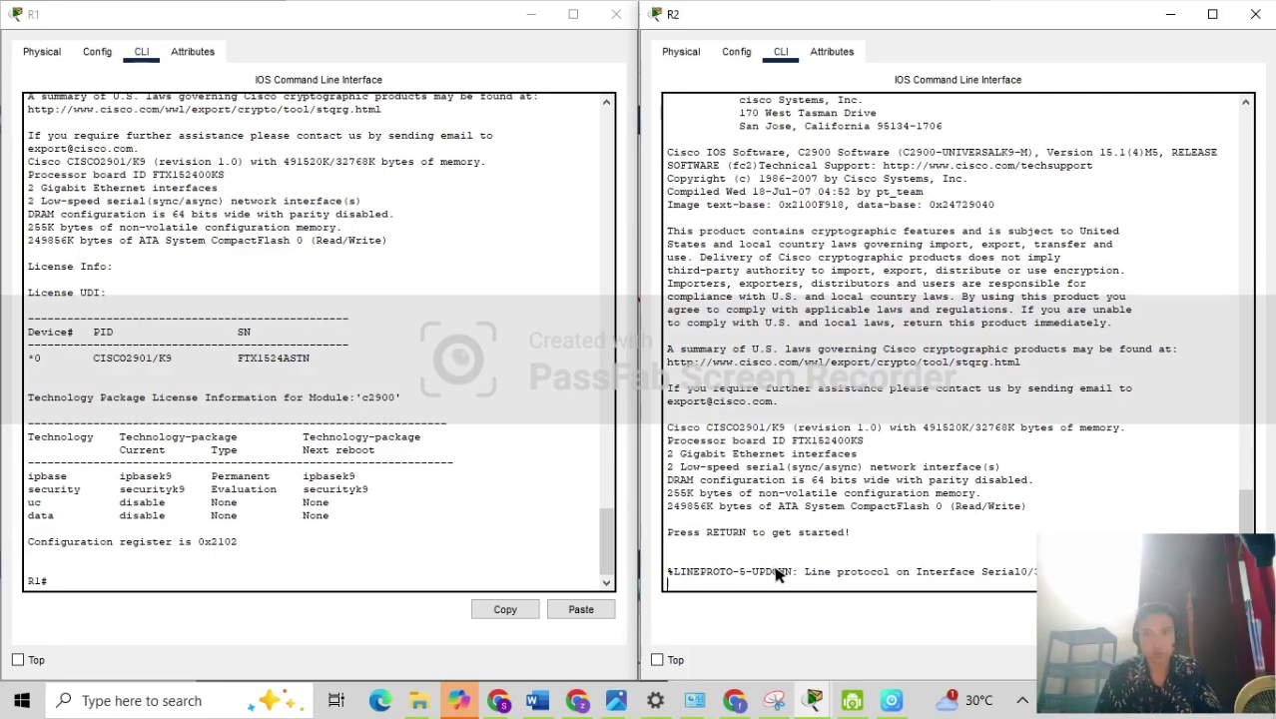
Enable on the rebooted R2 and page through show version to confirm the securityk9 license.
{"action": "type", "text": "show"}
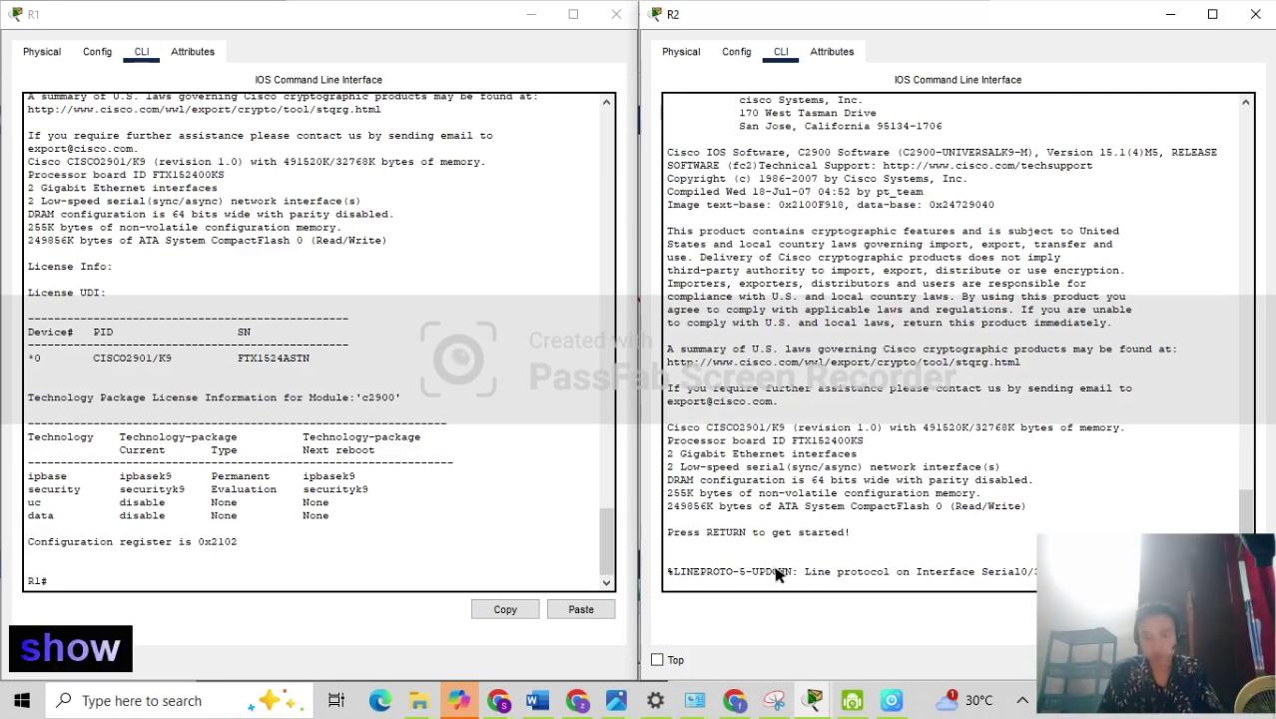
{"action": "key", "text": "Return"}
{"action": "type", "text": "en"}
{"action": "key", "text": "Return"}
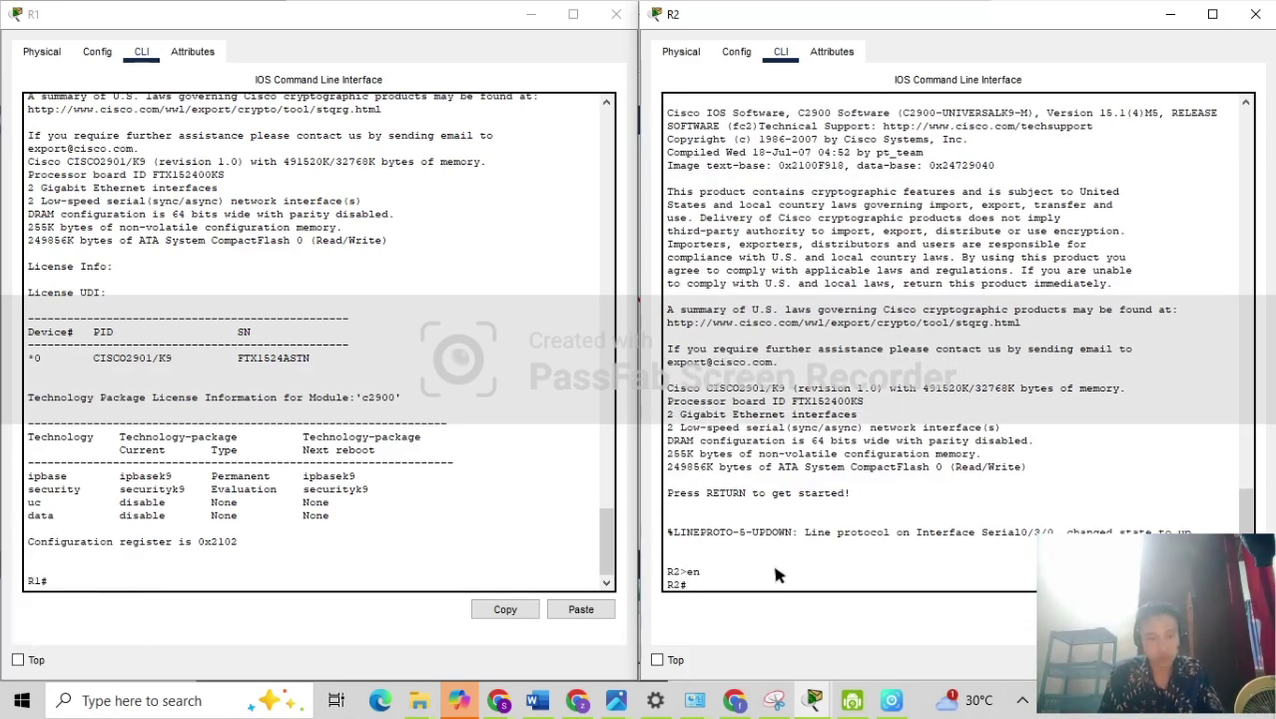
{"action": "type", "text": "show"}
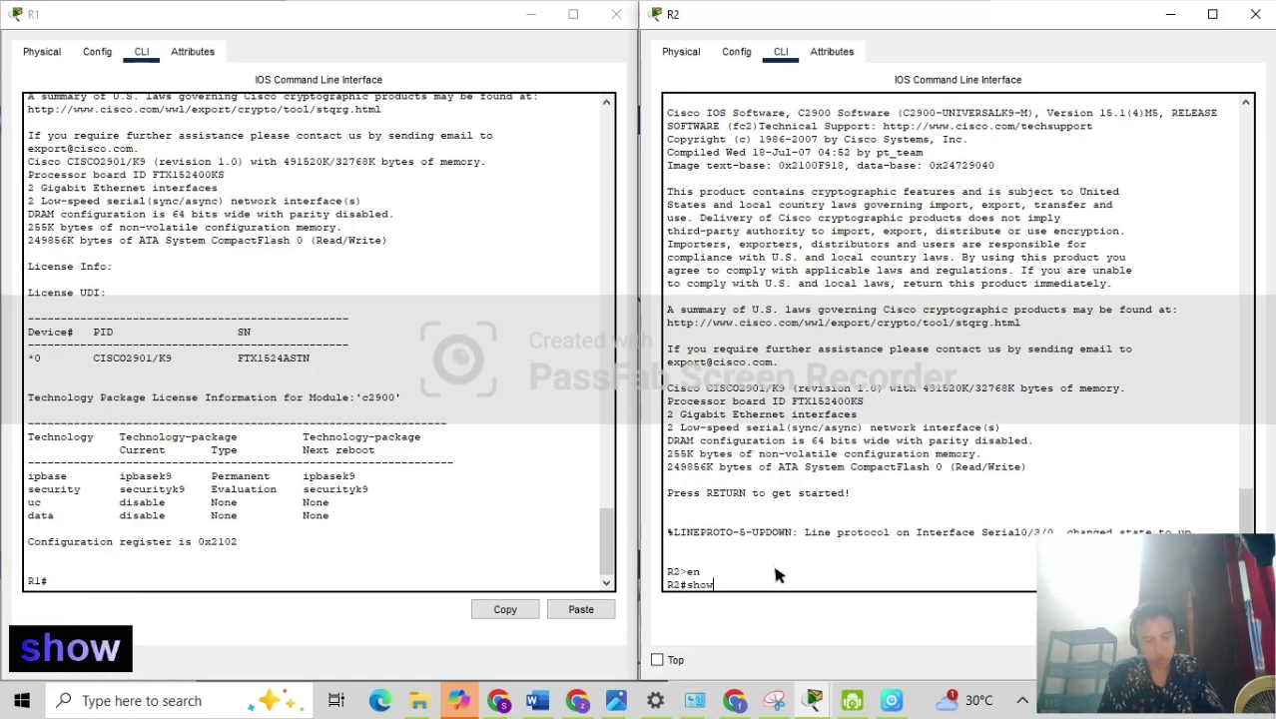
{"action": "type", "text": " version"}
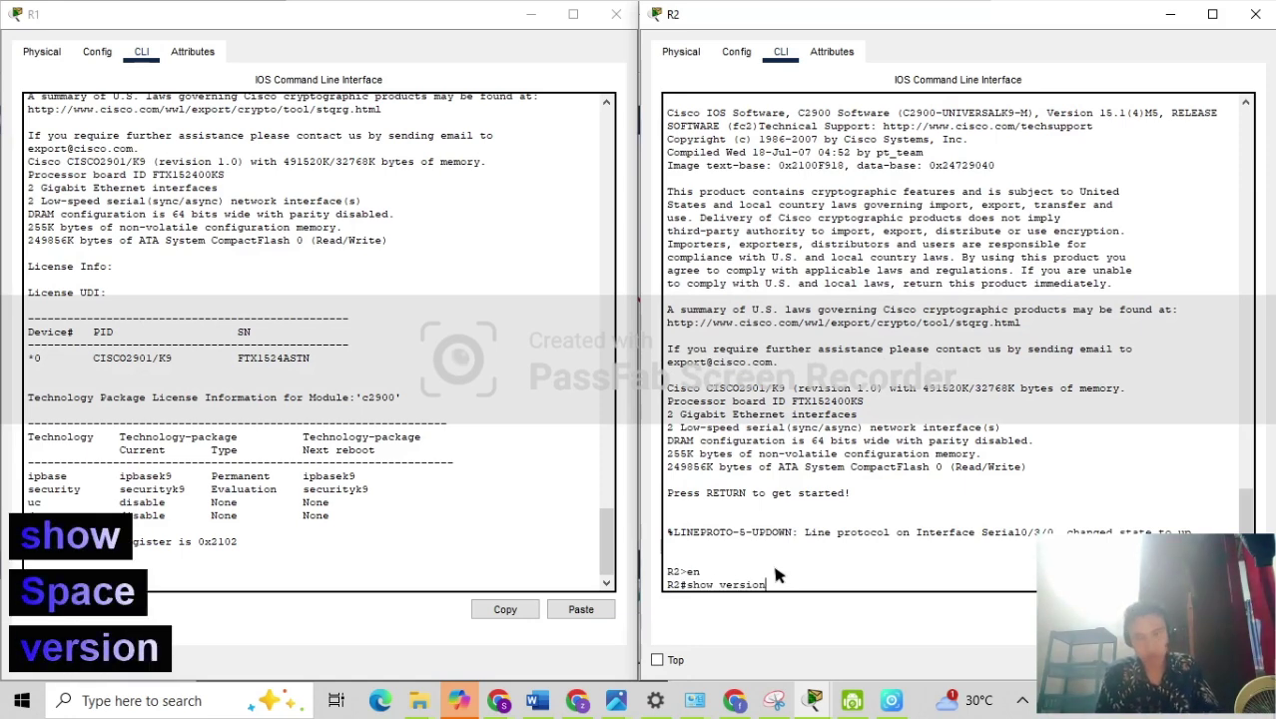
{"action": "key", "text": "Return"}
{"action": "key", "text": "Return"}
{"action": "key", "text": "Return"}
{"action": "key", "text": "Return"}
{"action": "key", "text": "Return"}
{"action": "key", "text": "Return"}
{"action": "key", "text": "Return"}
{"action": "key", "text": "Return"}
{"action": "key", "text": "Return"}
{"action": "key", "text": "Return"}
{"action": "key", "text": "Return"}
{"action": "key", "text": "Return"}
{"action": "key", "text": "Return"}
{"action": "key", "text": "Return"}
{"action": "key", "text": "Return"}
{"action": "key", "text": "Return"}
{"action": "key", "text": "Return"}
{"action": "key", "text": "Return"}
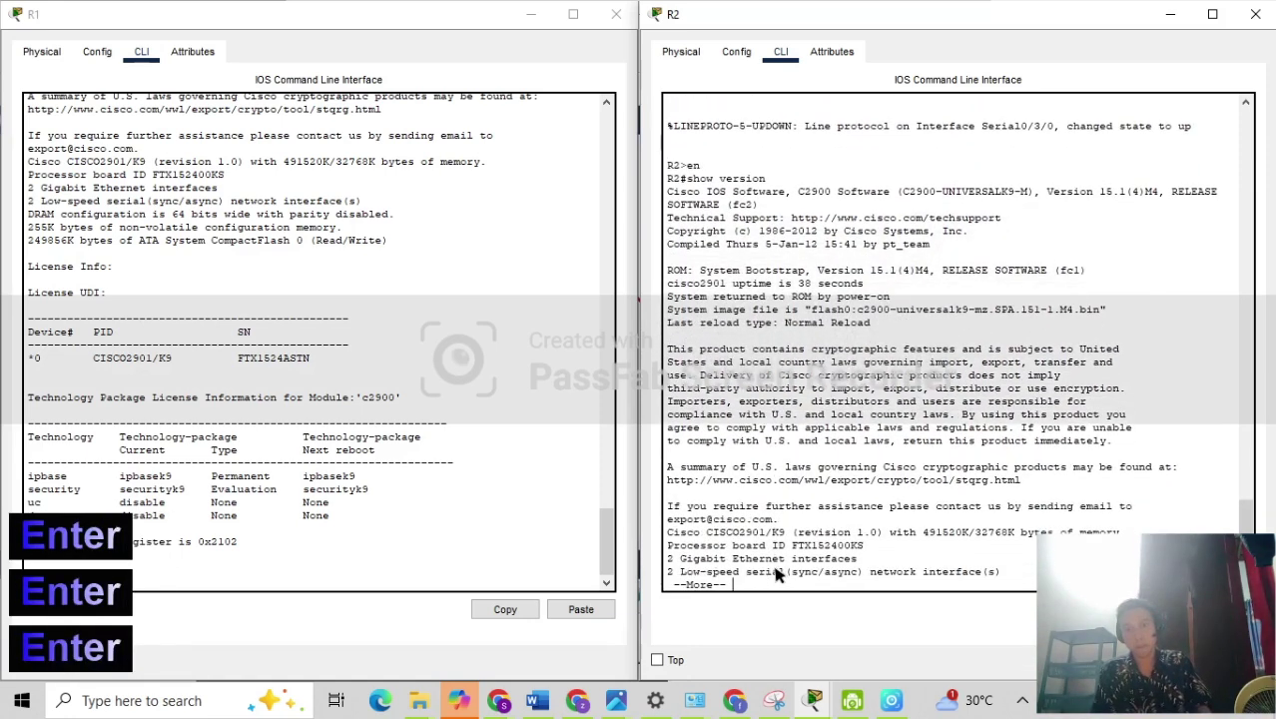
{"action": "key", "text": "Return"}
{"action": "key", "text": "Return"}
{"action": "key", "text": "Return"}
{"action": "key", "text": "Return"}
{"action": "key", "text": "Return"}
{"action": "key", "text": "Return"}
{"action": "key", "text": "Return"}
{"action": "key", "text": "Return"}
{"action": "key", "text": "Return"}
{"action": "key", "text": "Return"}
{"action": "key", "text": "Return"}
{"action": "key", "text": "Return"}
{"action": "key", "text": "Return"}
{"action": "key", "text": "Return"}
{"action": "key", "text": "Return"}
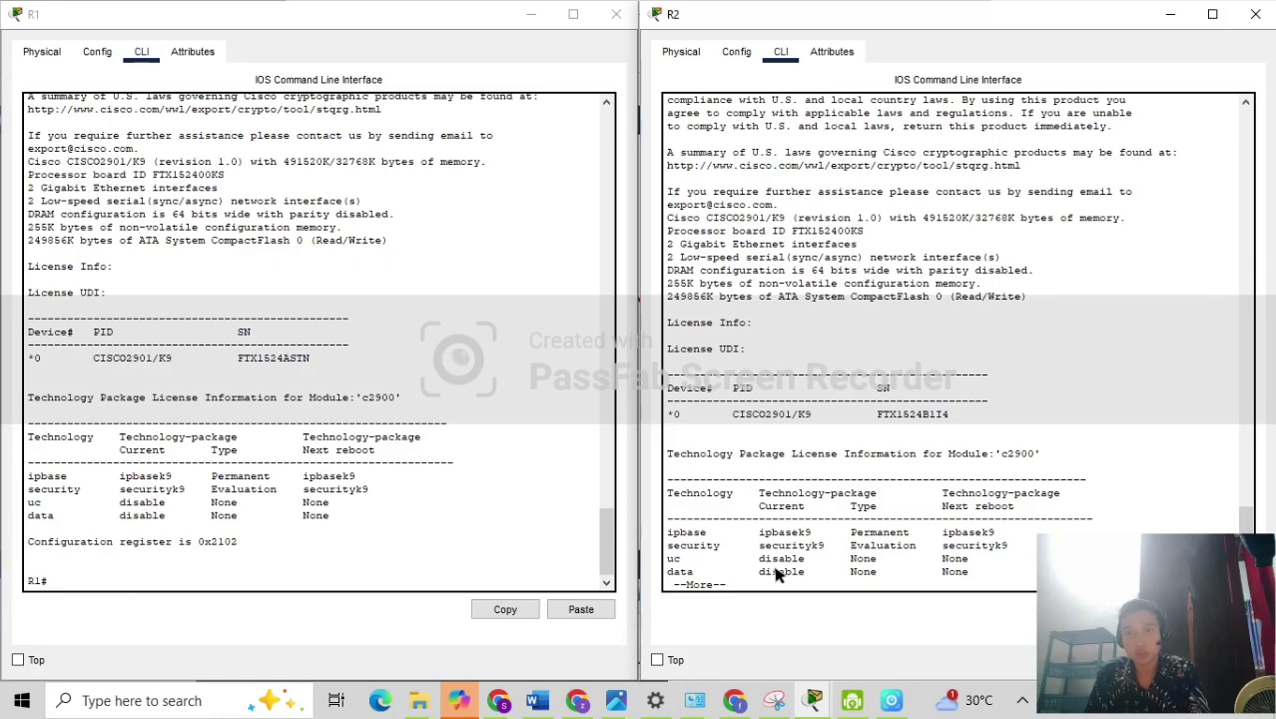
{"action": "key", "text": "Return"}
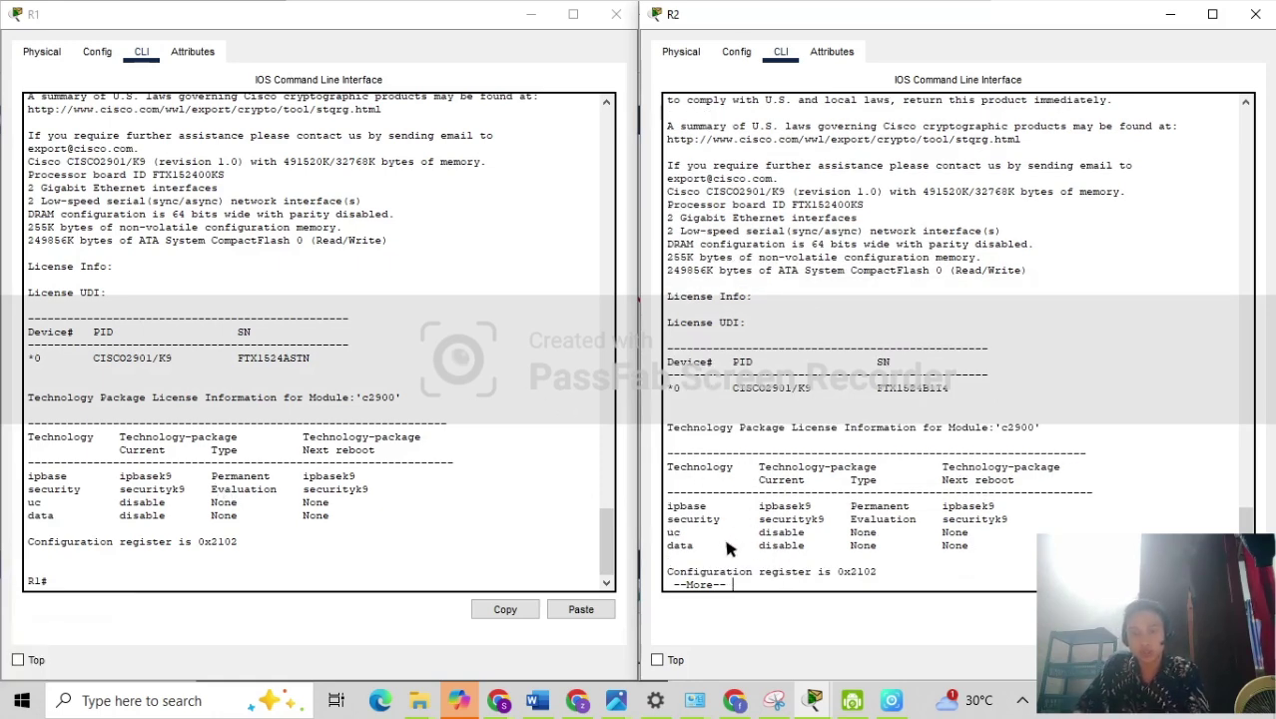
{"action": "key", "text": "Return"}
{"action": "key", "text": "Return"}
{"action": "key", "text": "Return"}
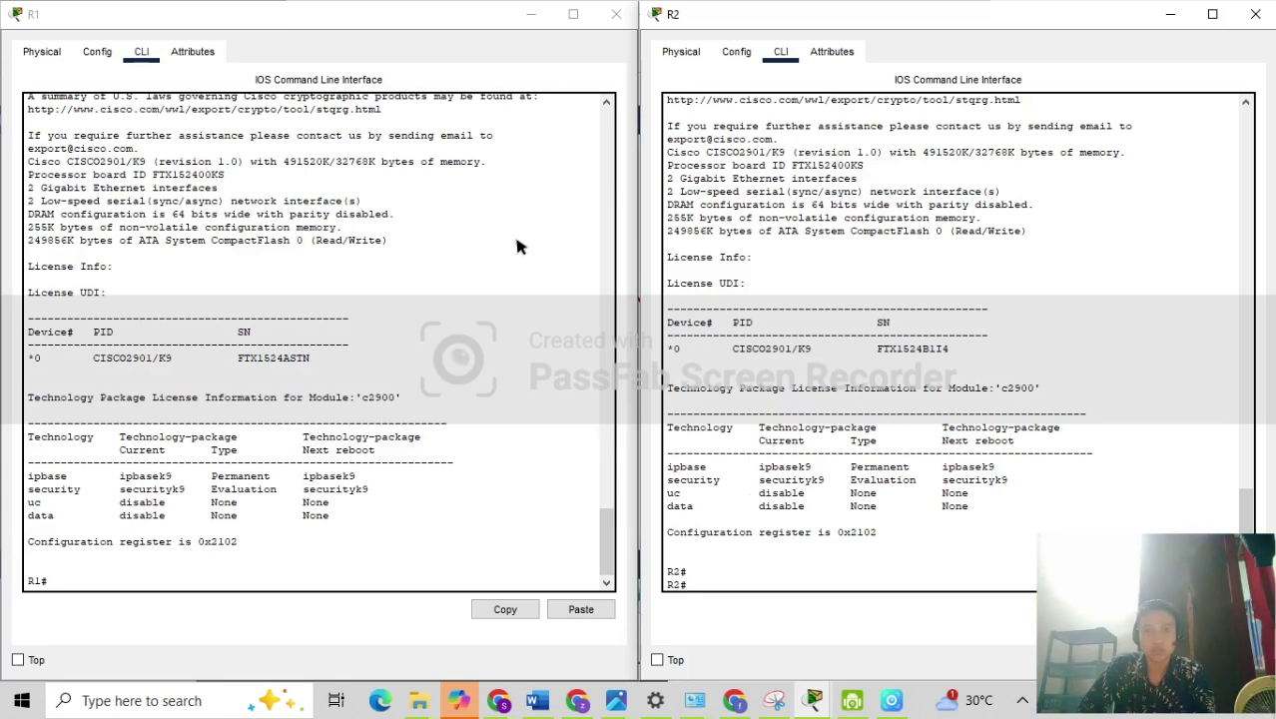
Minimize the R1 and R2 CLI windows to reveal the PC0–R1–R3–R2–PC1 topology.
{"action": "mouse_move", "coordinate": [489, 22]}
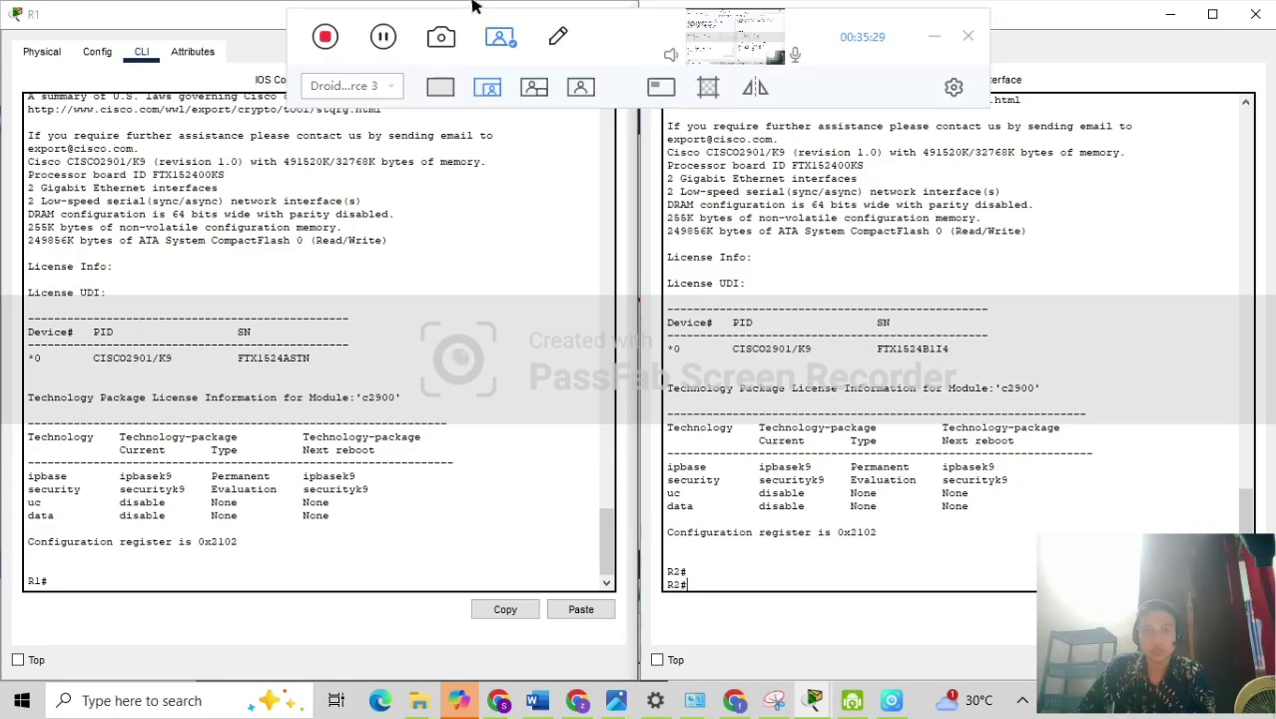
{"action": "left_click", "coordinate": [390, 38]}
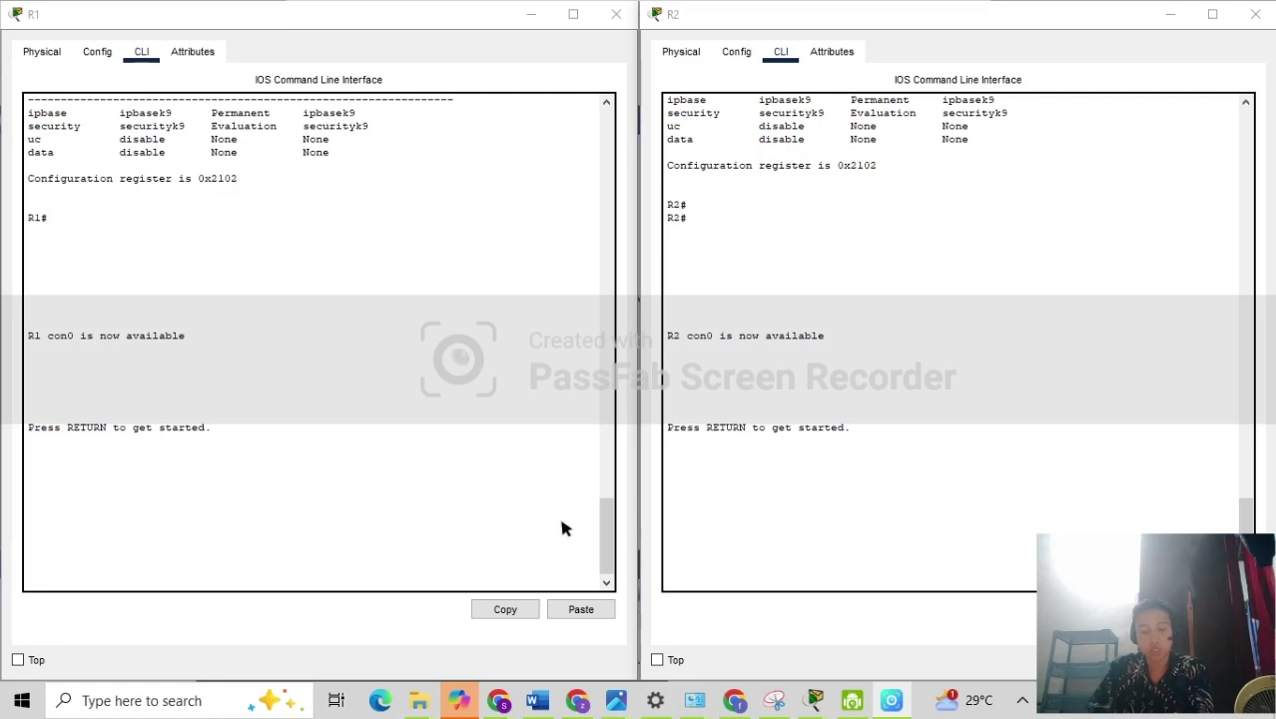
{"action": "left_click", "coordinate": [539, 15]}
Put away R2's console, check PC0's and PC1's IP settings, then open R1's CLI.
{"action": "left_click", "coordinate": [1156, 18]}
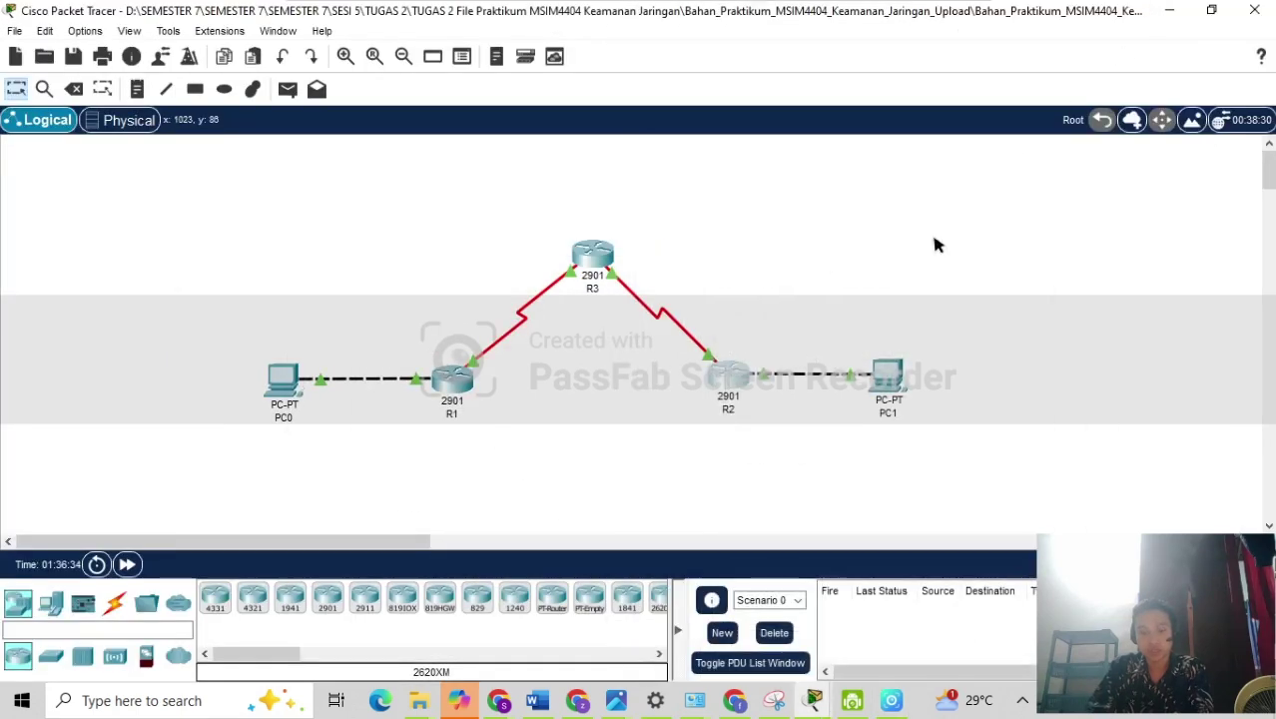
{"action": "left_click", "coordinate": [282, 379]}
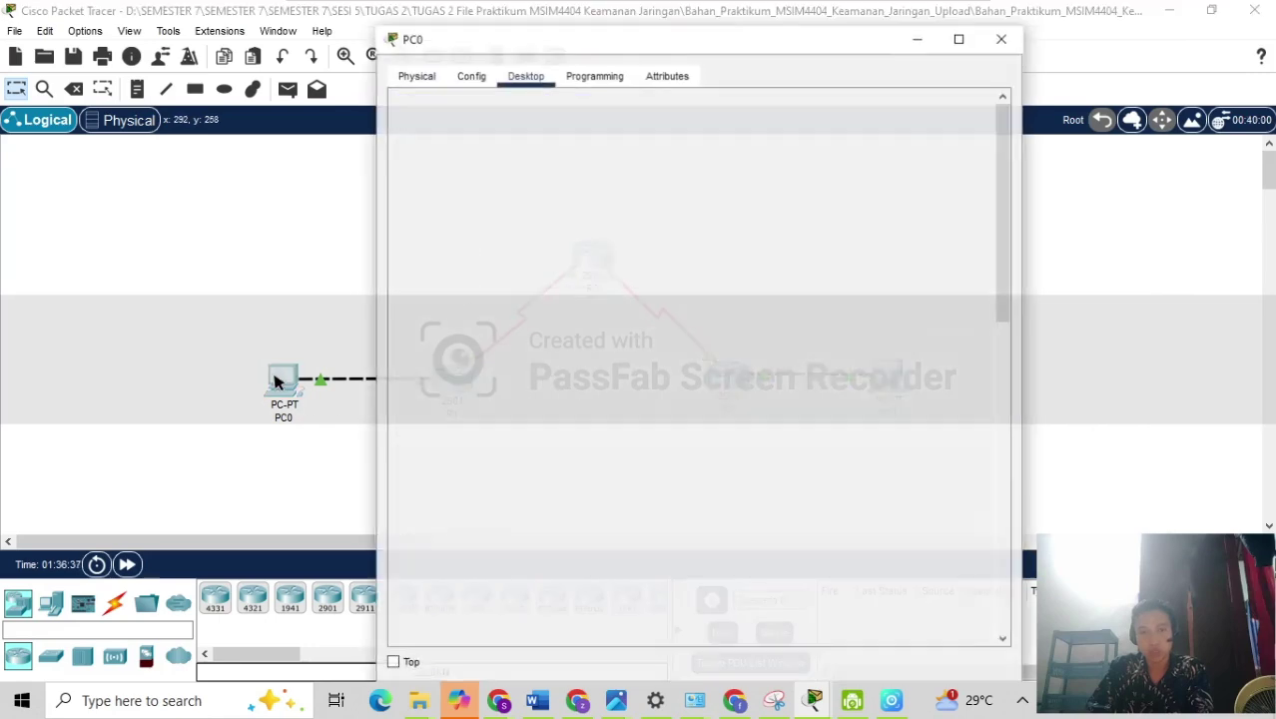
{"action": "key", "text": "alt+F4"}
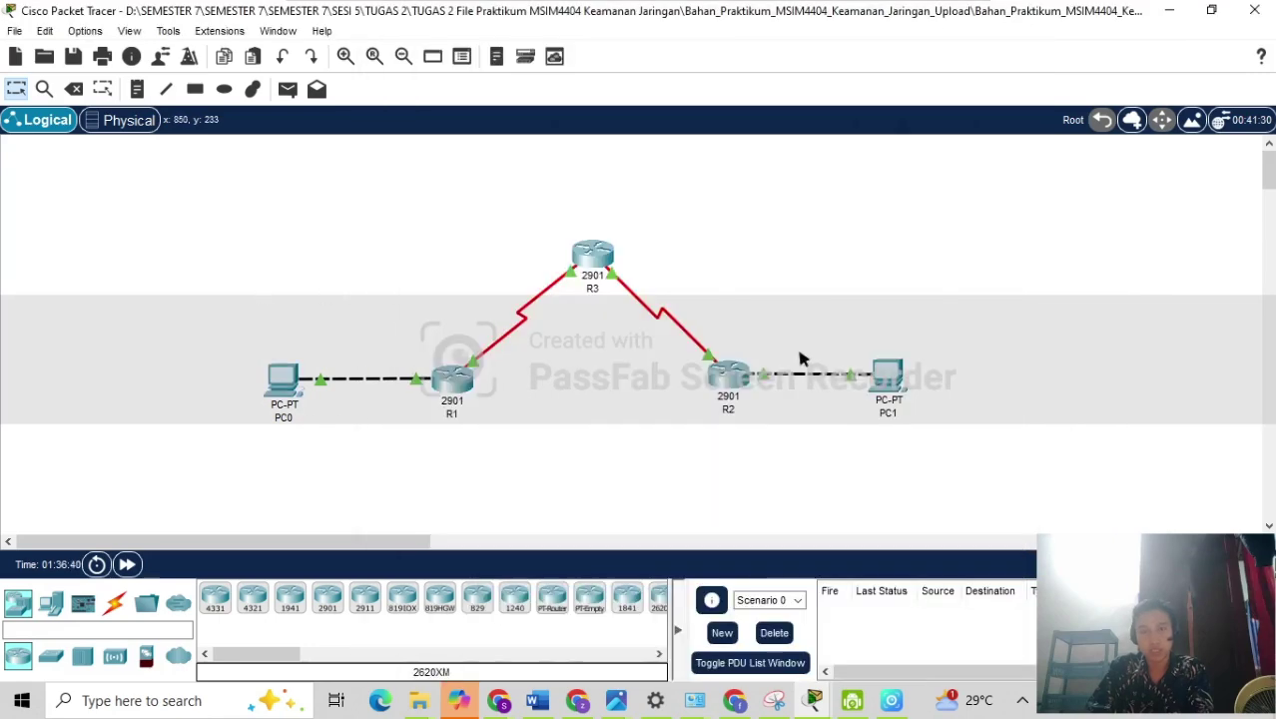
{"action": "left_click", "coordinate": [880, 367]}
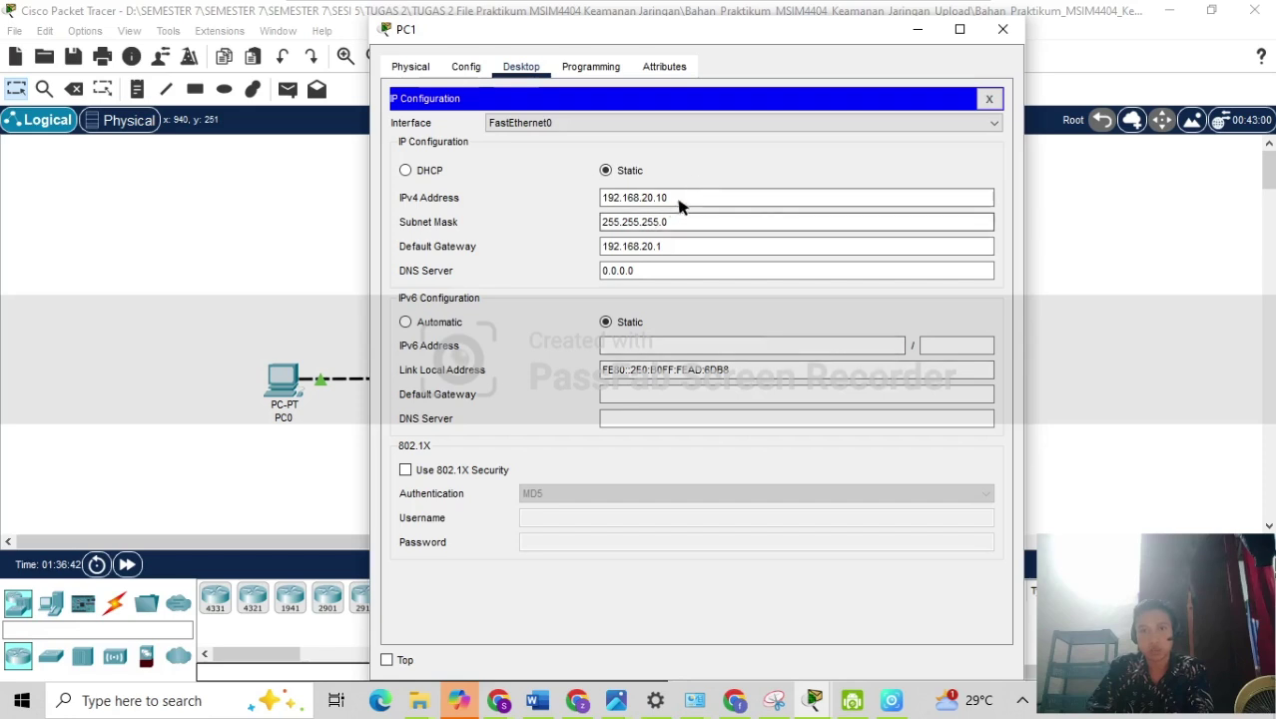
{"action": "key", "text": "alt+F4"}
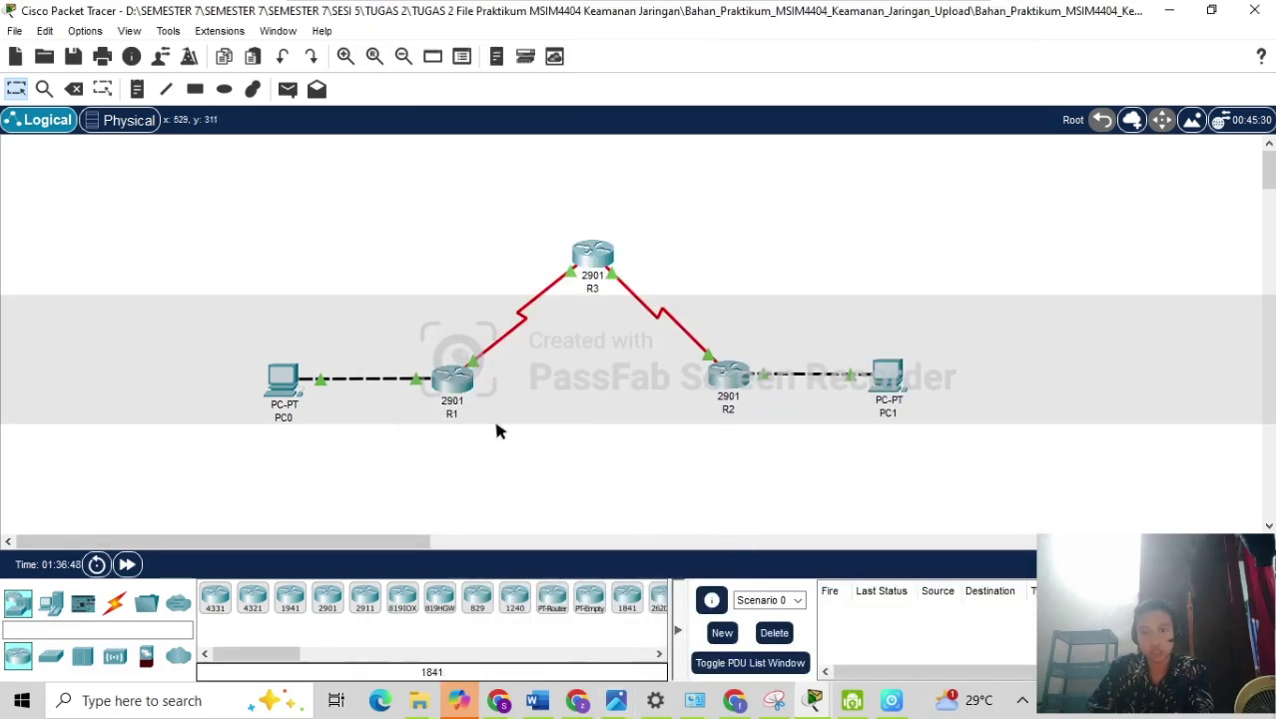
{"action": "left_click", "coordinate": [455, 377]}
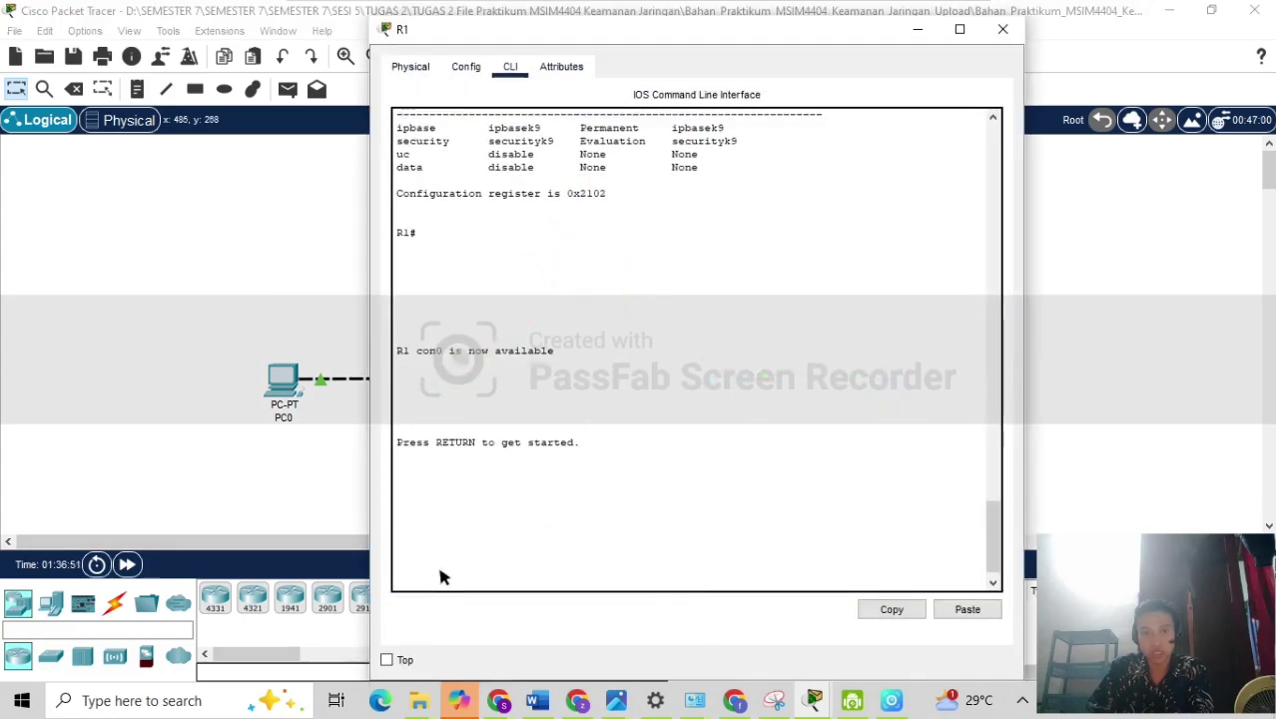
On R1, add access-list 110 permit ip 192.168.10.10 0.0.0.255 192.168.20.10 0.0.0.255.
{"action": "key", "text": "Return"}
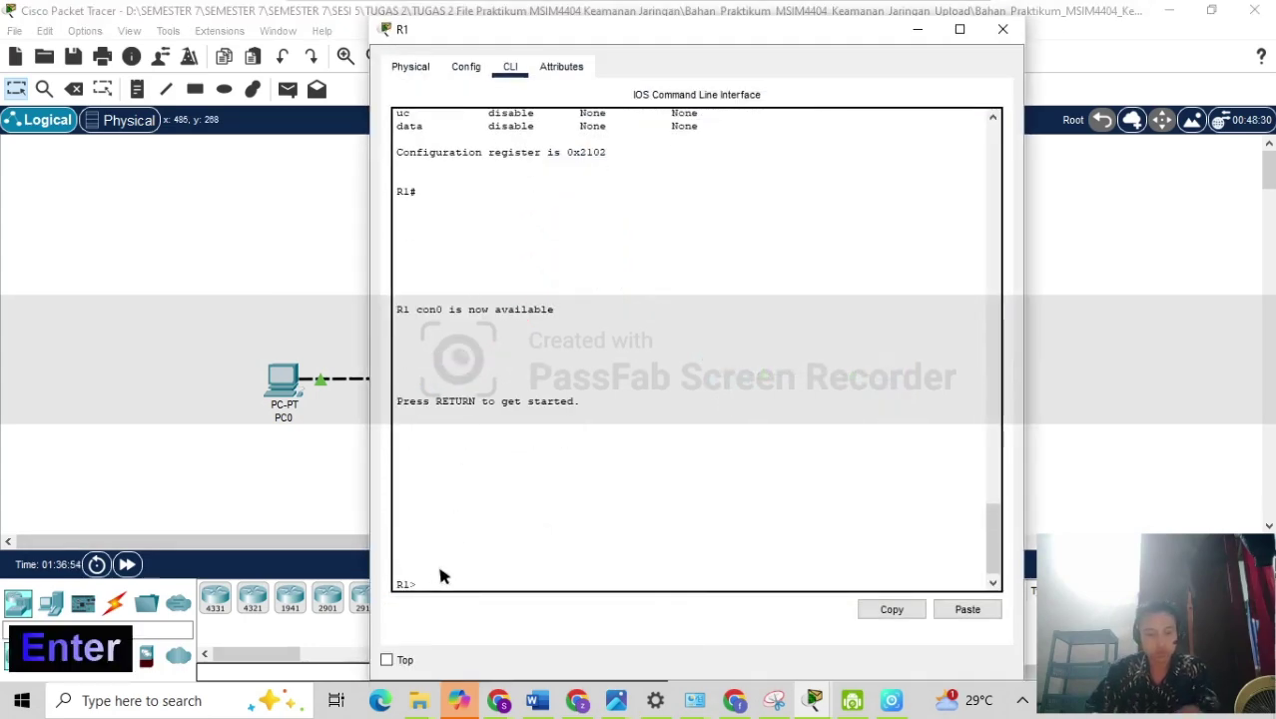
{"action": "type", "text": "en"}
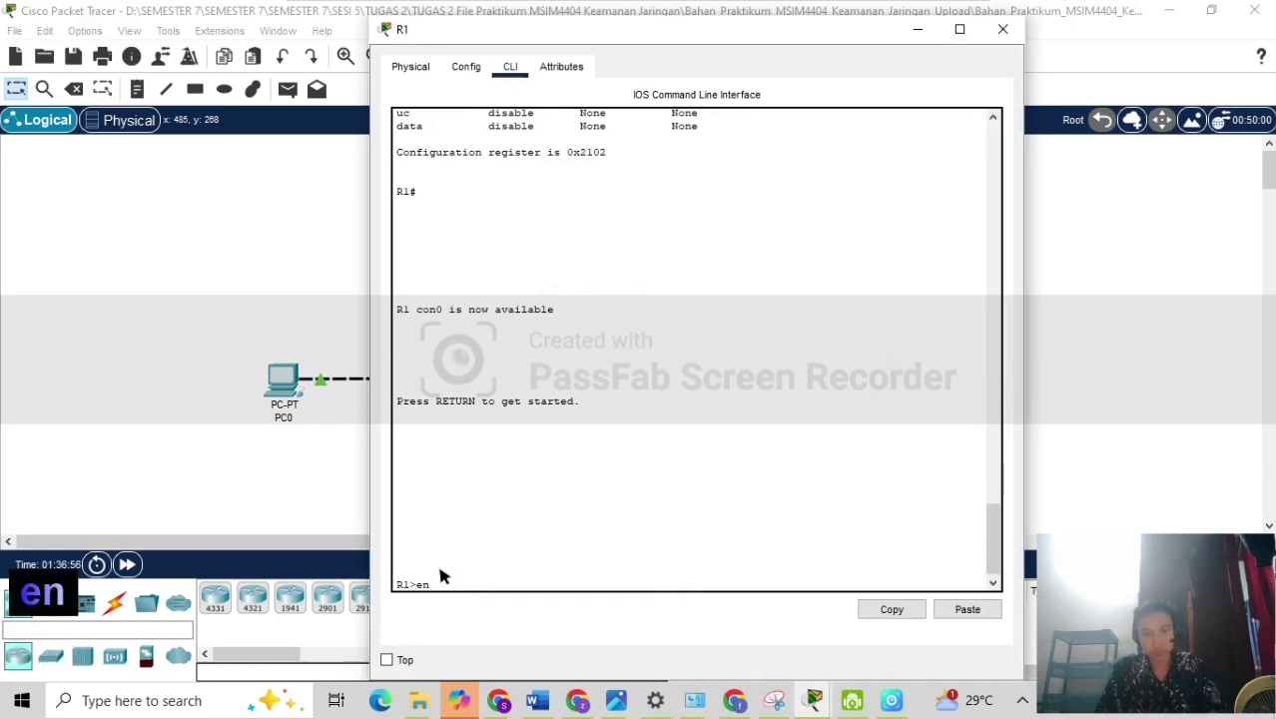
{"action": "key", "text": "Return"}
{"action": "type", "text": "conf t"}
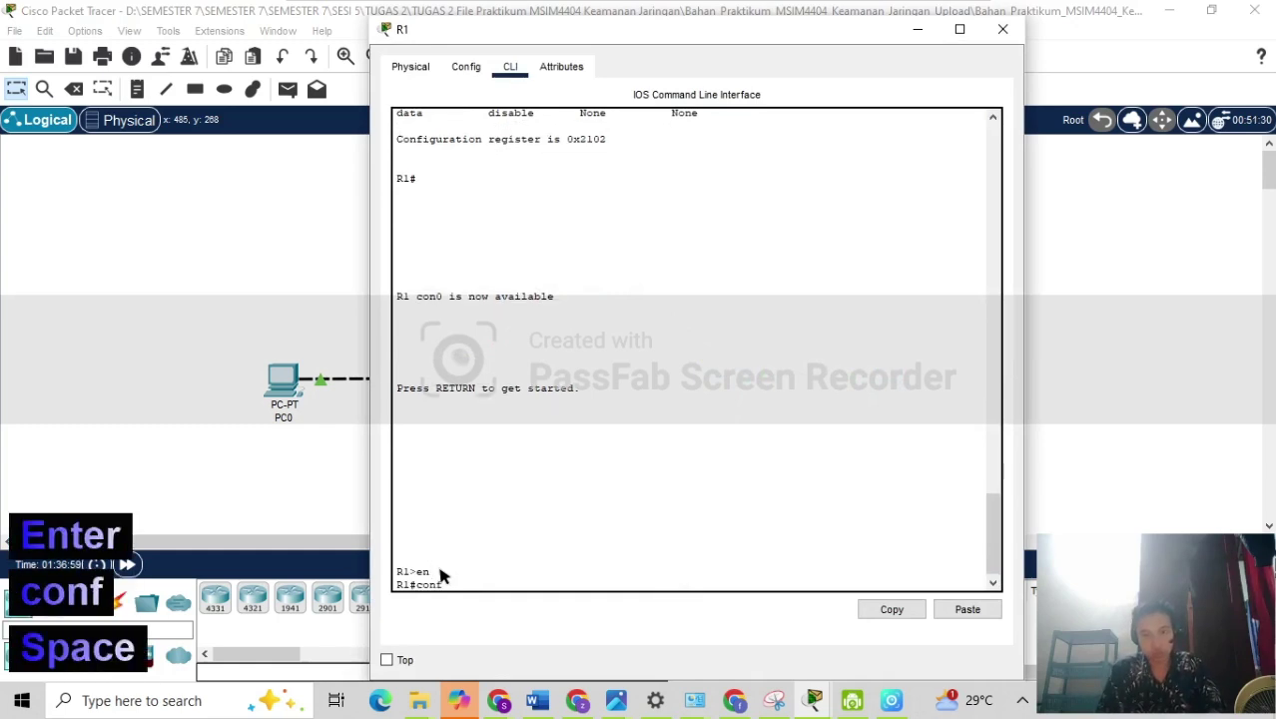
{"action": "key", "text": "Return"}
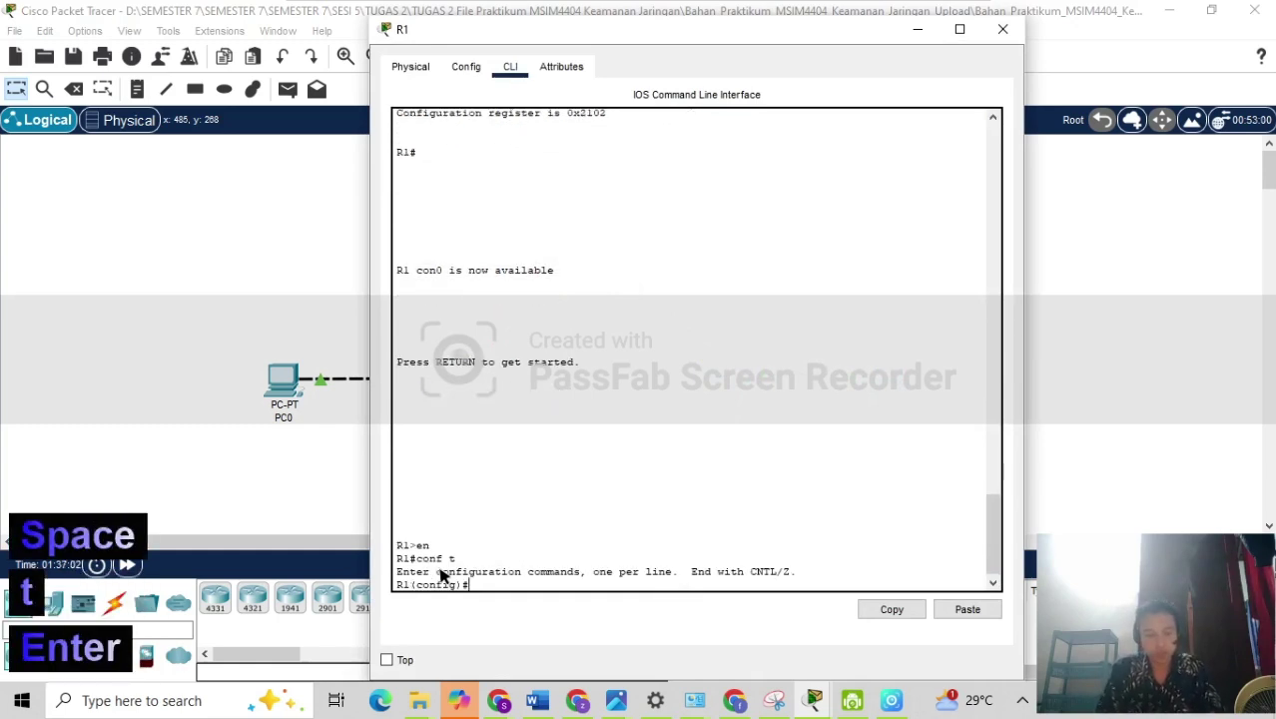
{"action": "type", "text": "acc"}
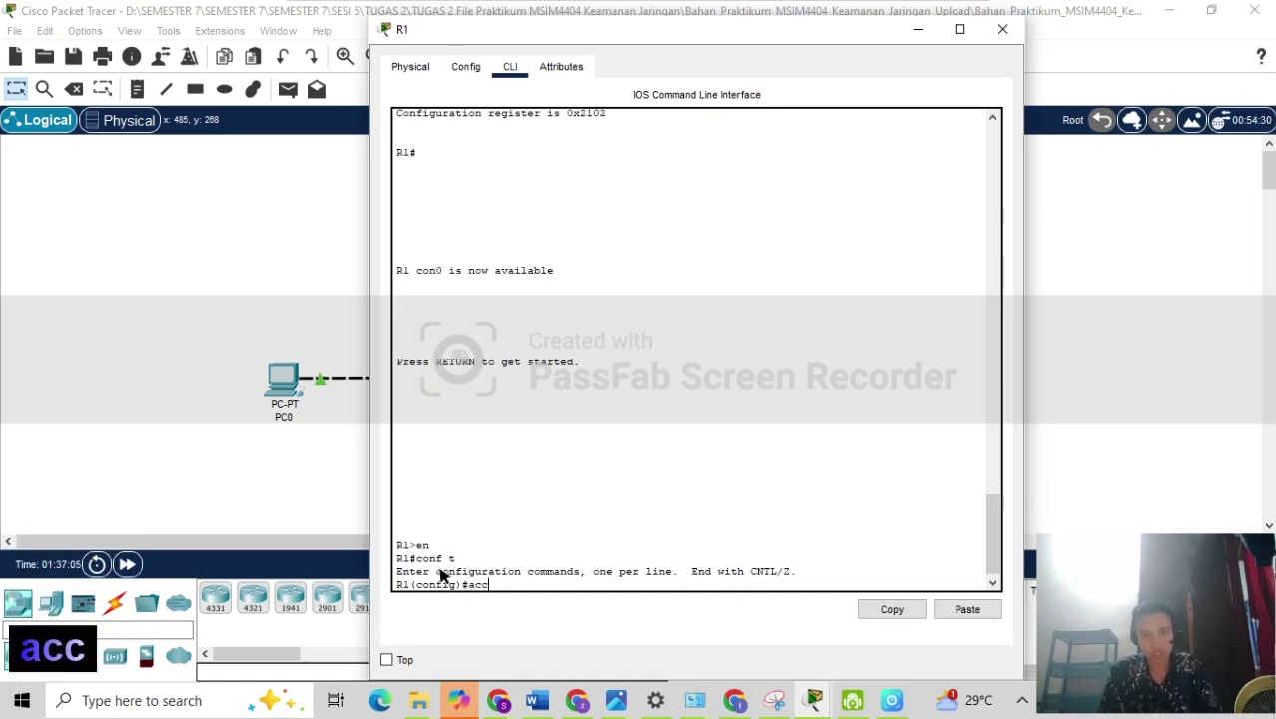
{"action": "type", "text": "ess-l"}
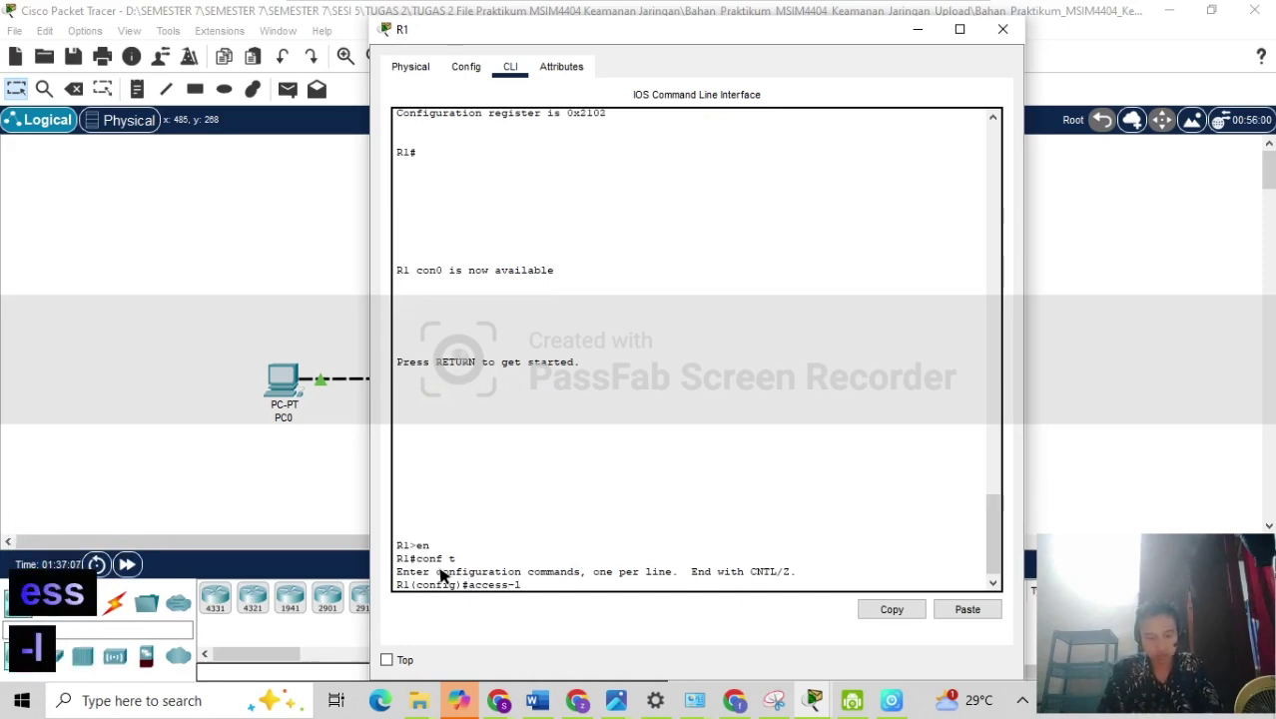
{"action": "type", "text": "ist"}
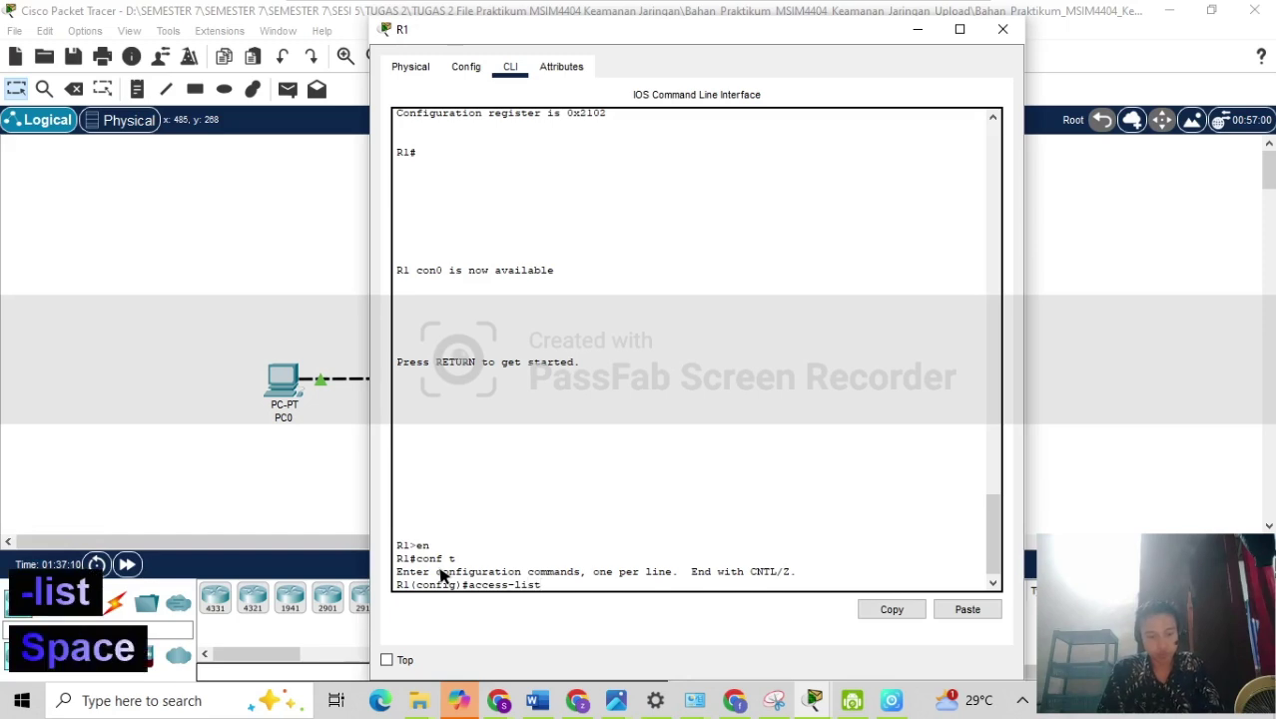
{"action": "type", "text": " 110 perm"}
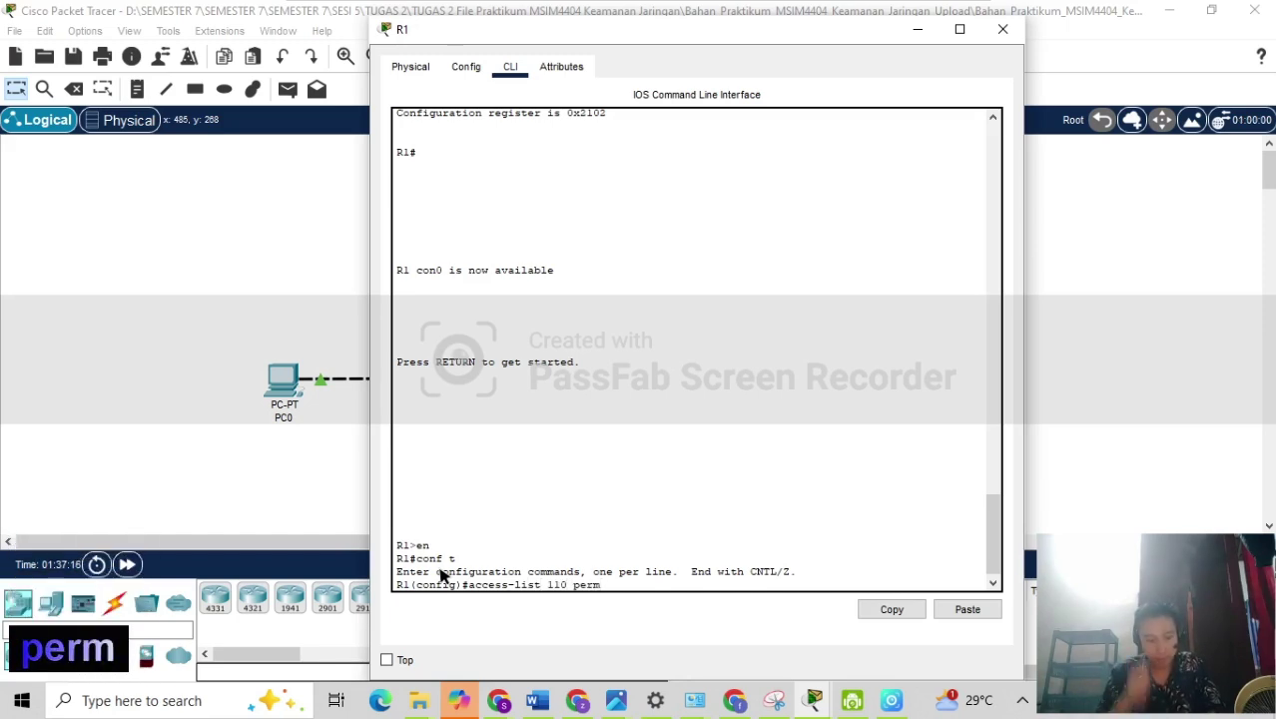
{"action": "type", "text": "it ip "}
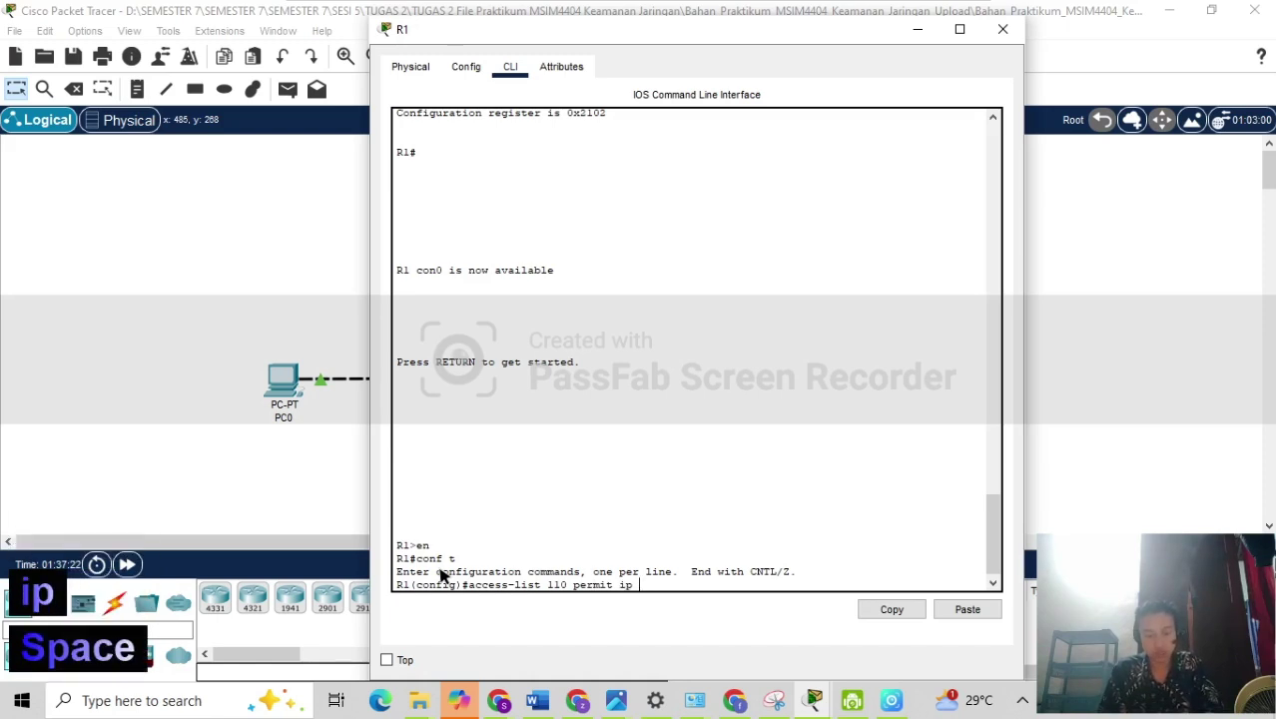
{"action": "type", "text": "192.1"}
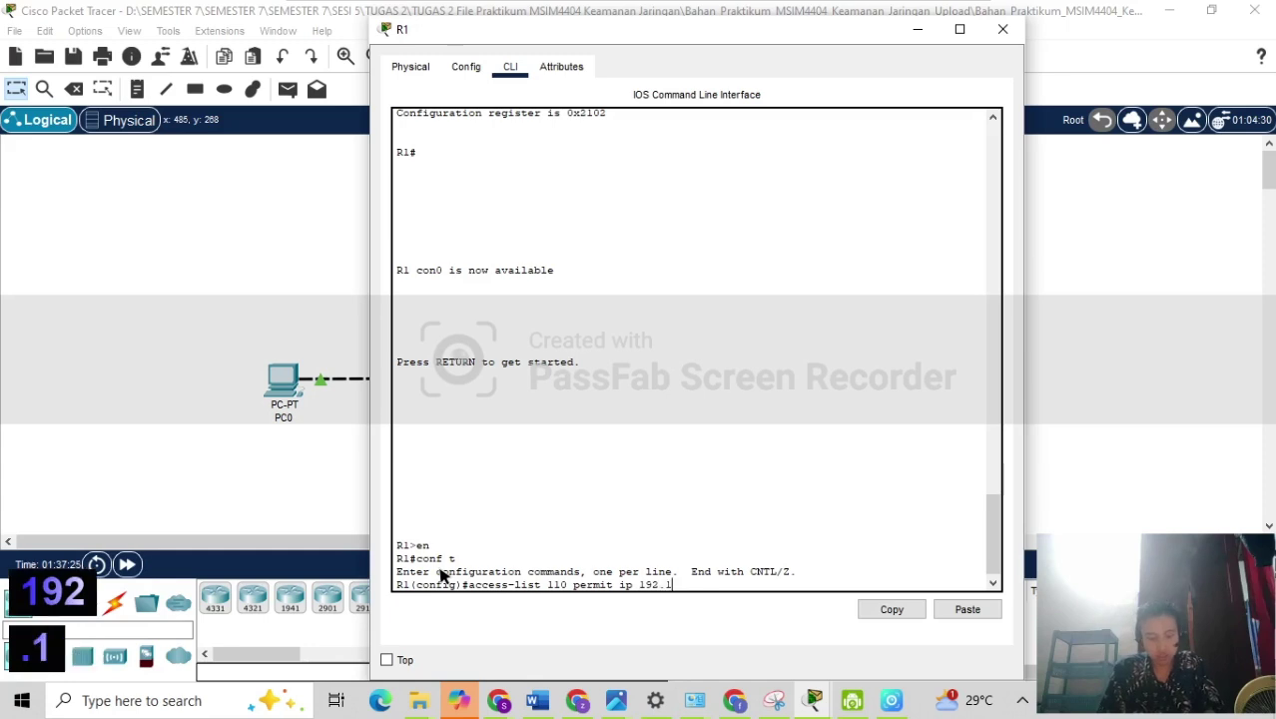
{"action": "type", "text": "68.10"}
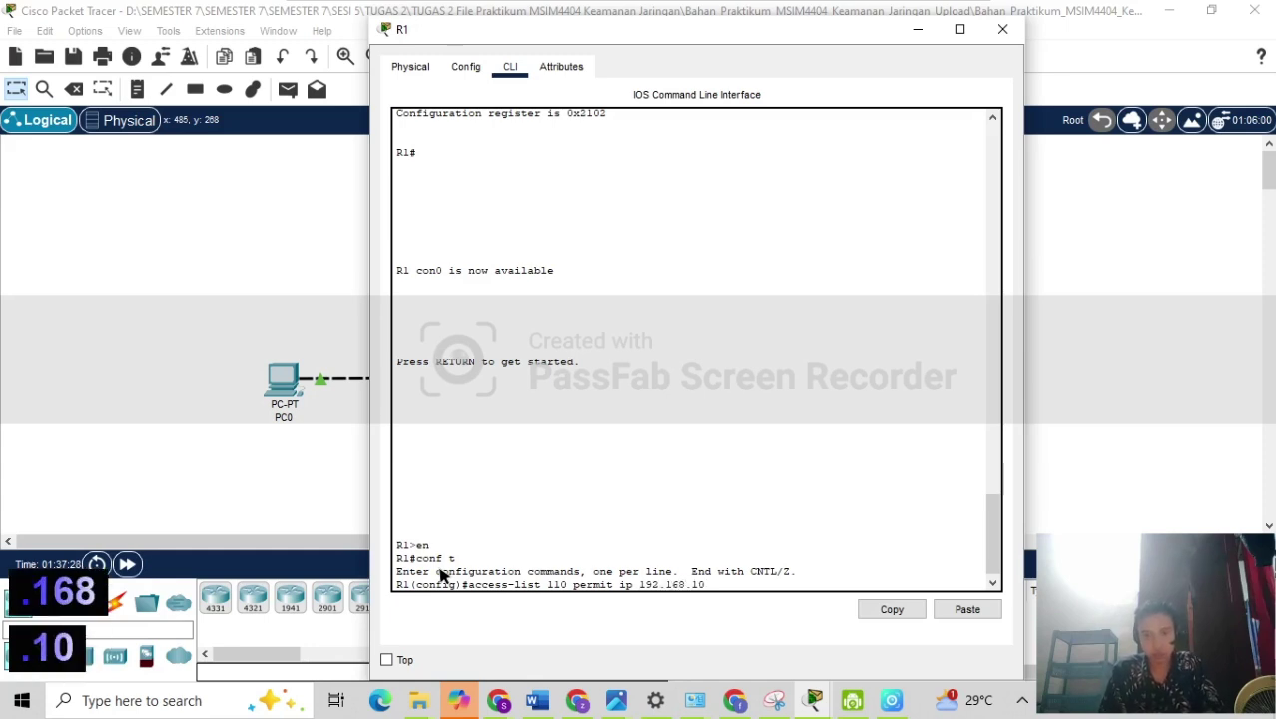
{"action": "type", "text": ".10 0."}
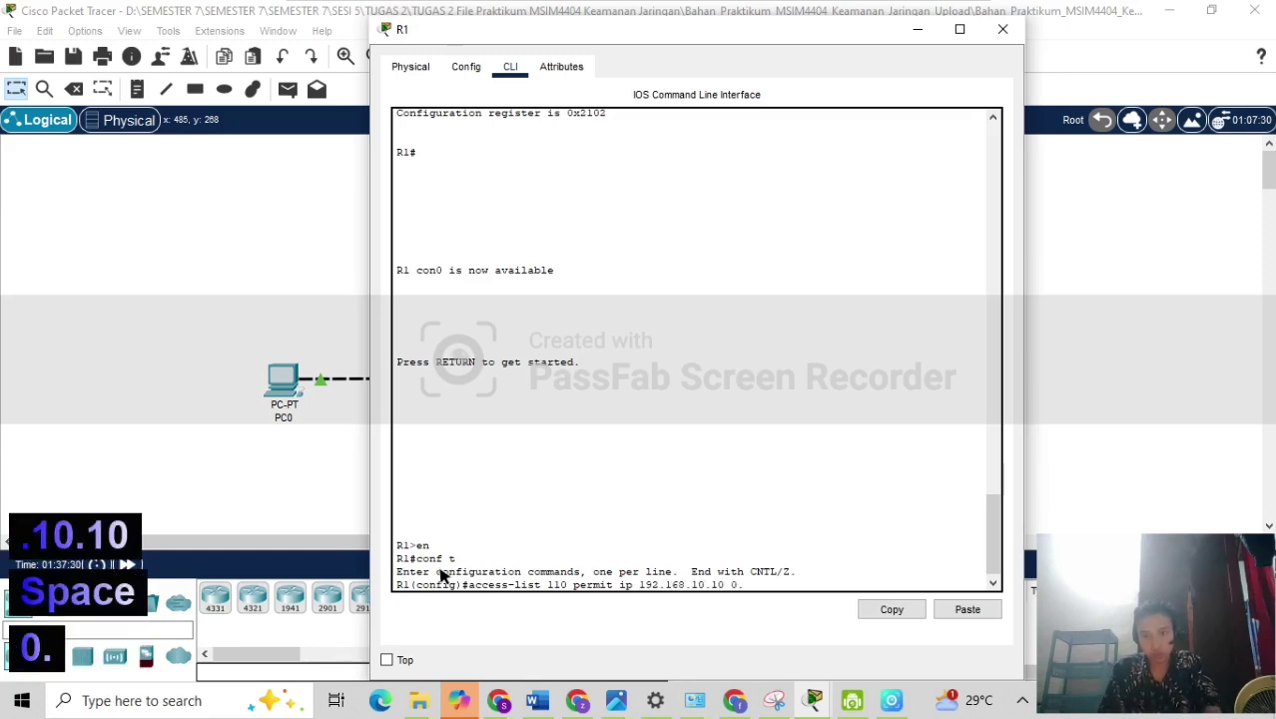
{"action": "type", "text": "0.0."}
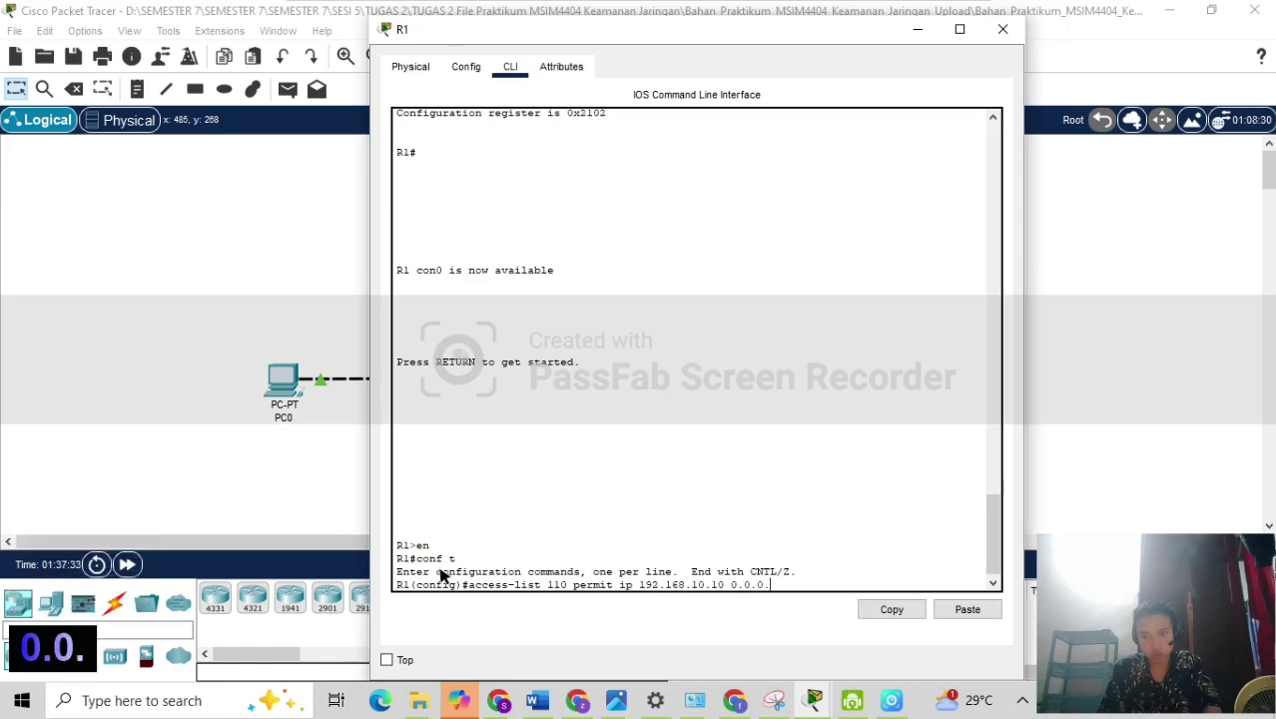
{"action": "type", "text": "255"}
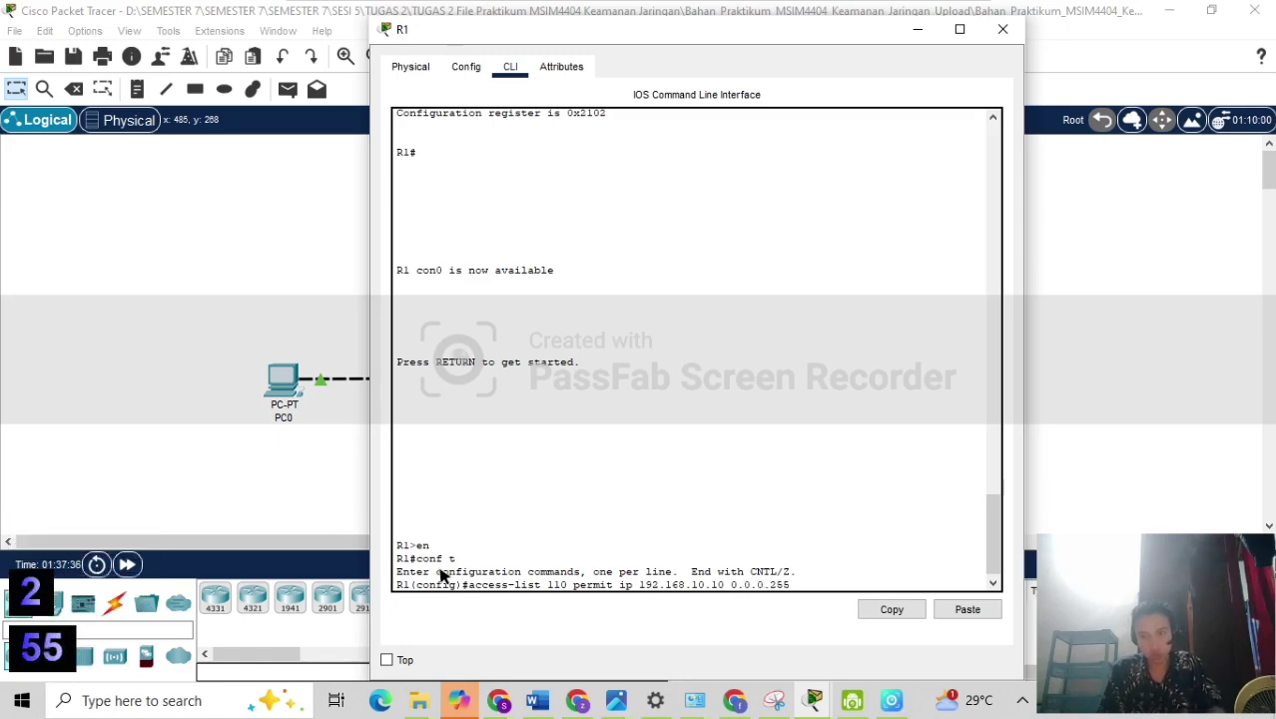
{"action": "type", "text": " 192"}
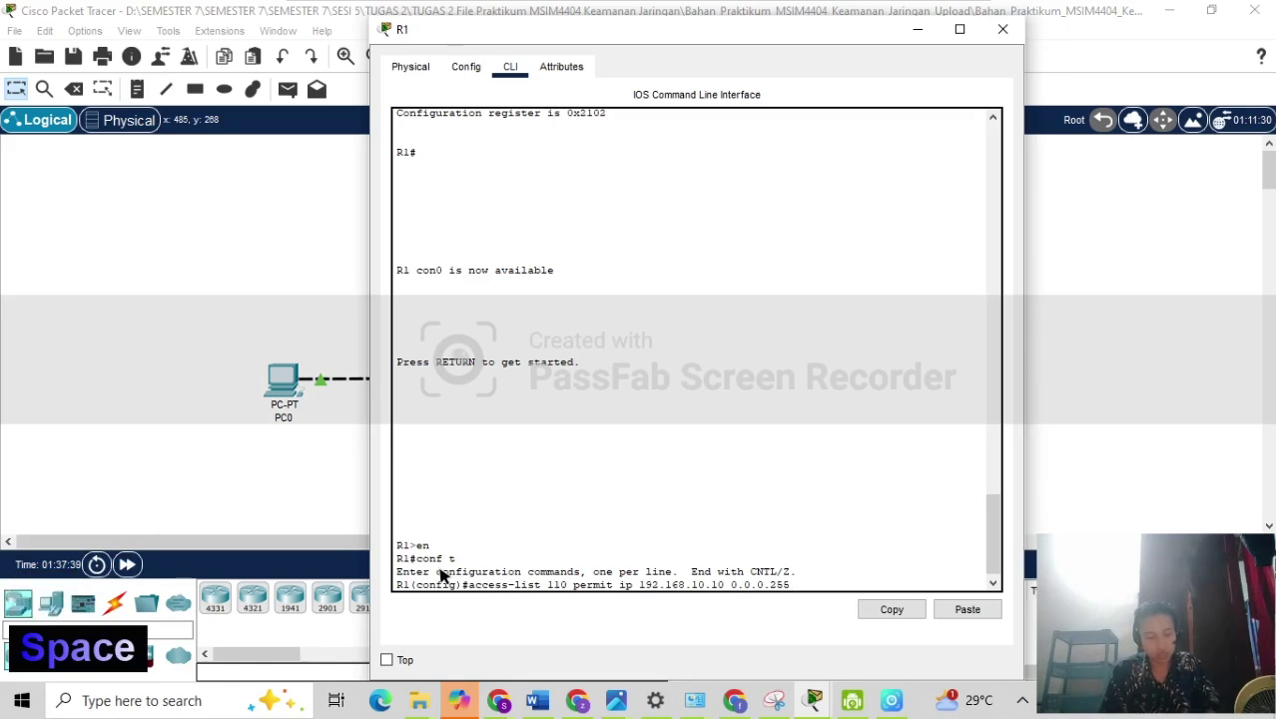
{"action": "type", "text": ".168"}
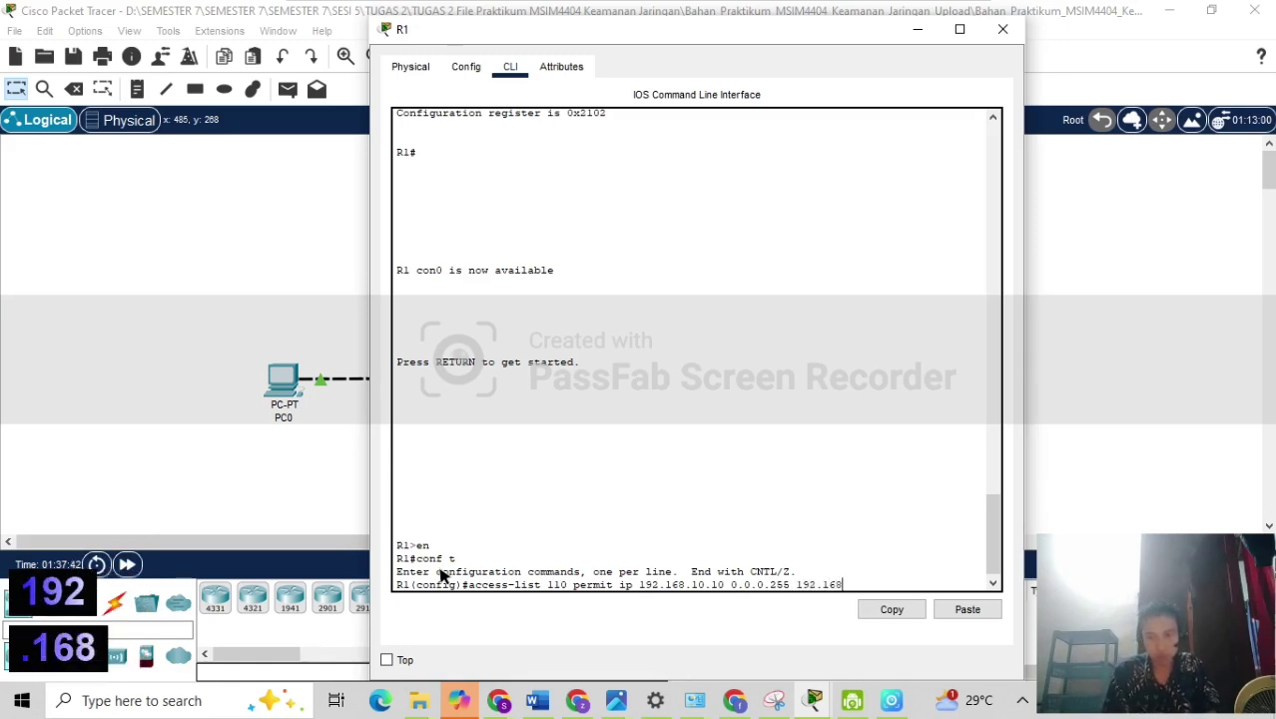
{"action": "type", "text": ".20.1"}
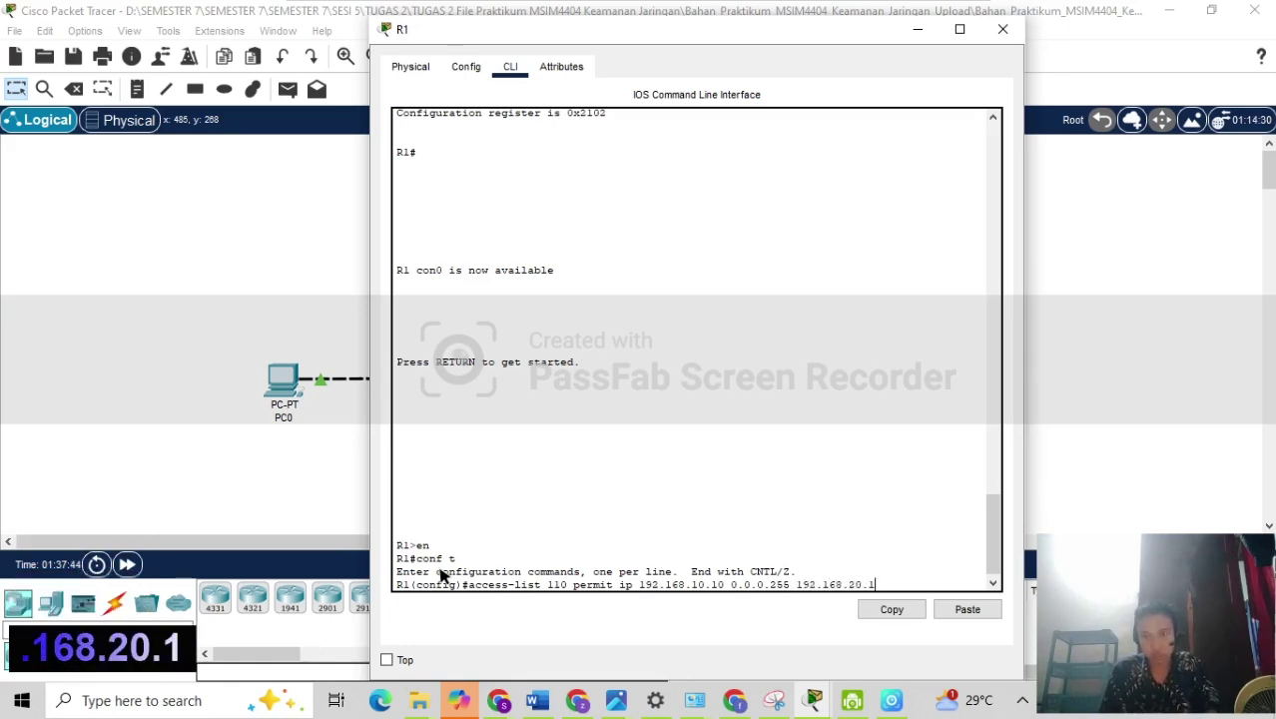
{"action": "type", "text": "0 "}
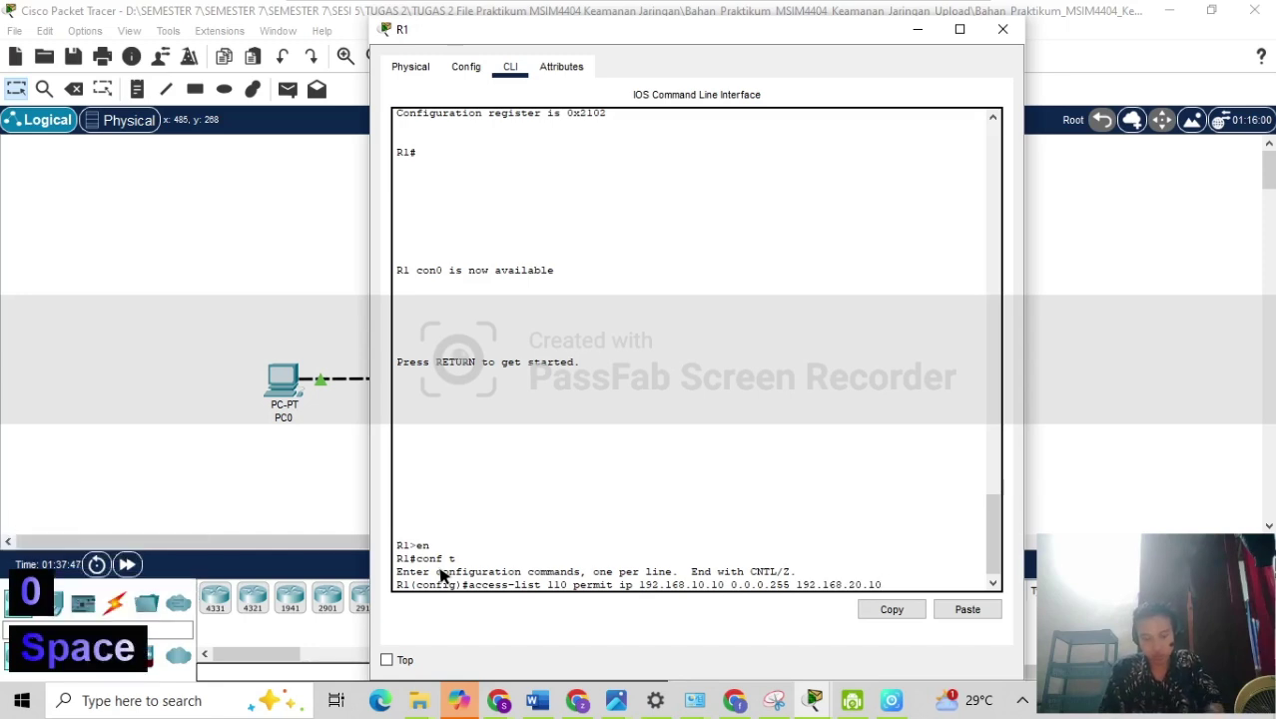
{"action": "type", "text": "0.0.0."}
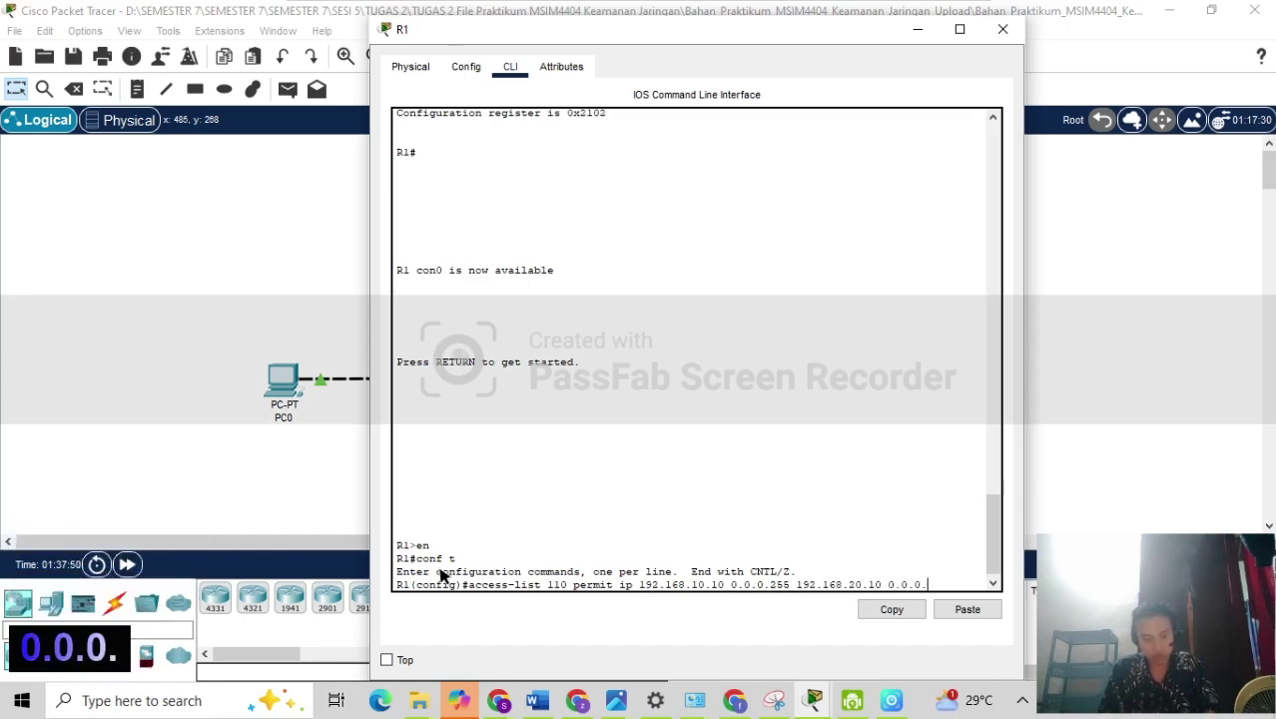
{"action": "type", "text": "255"}
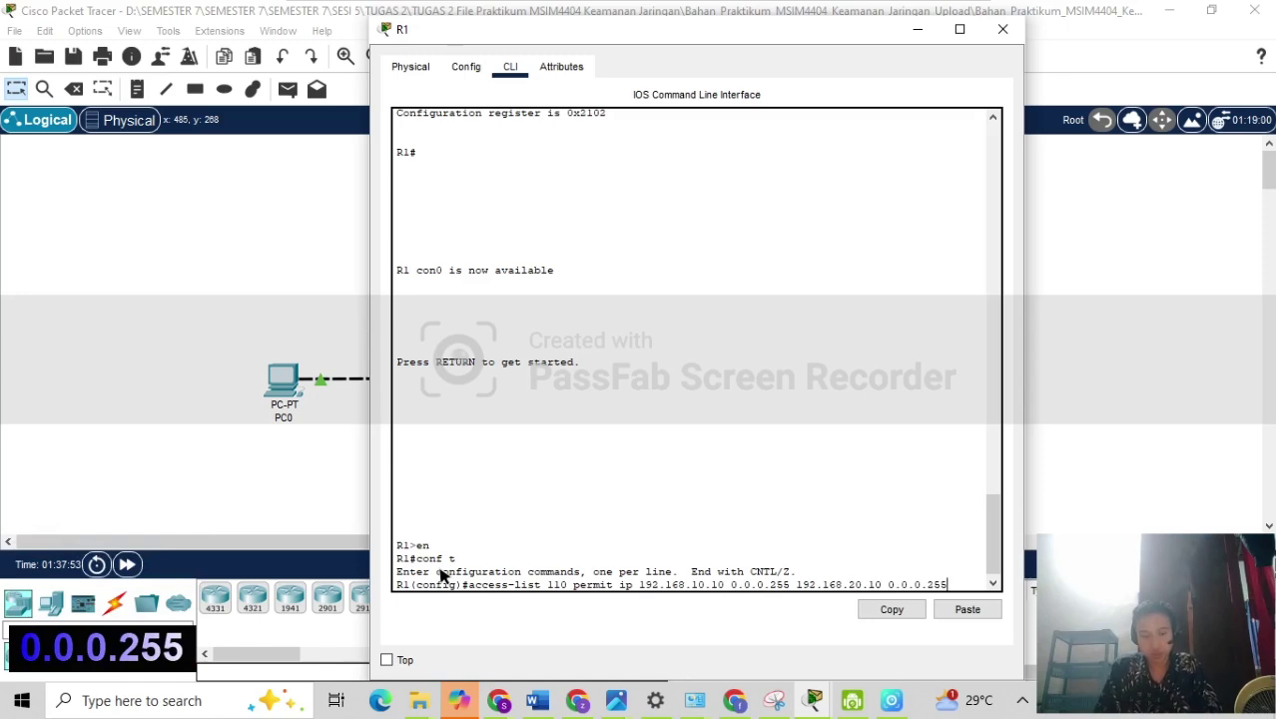
{"action": "key", "text": "Return"}
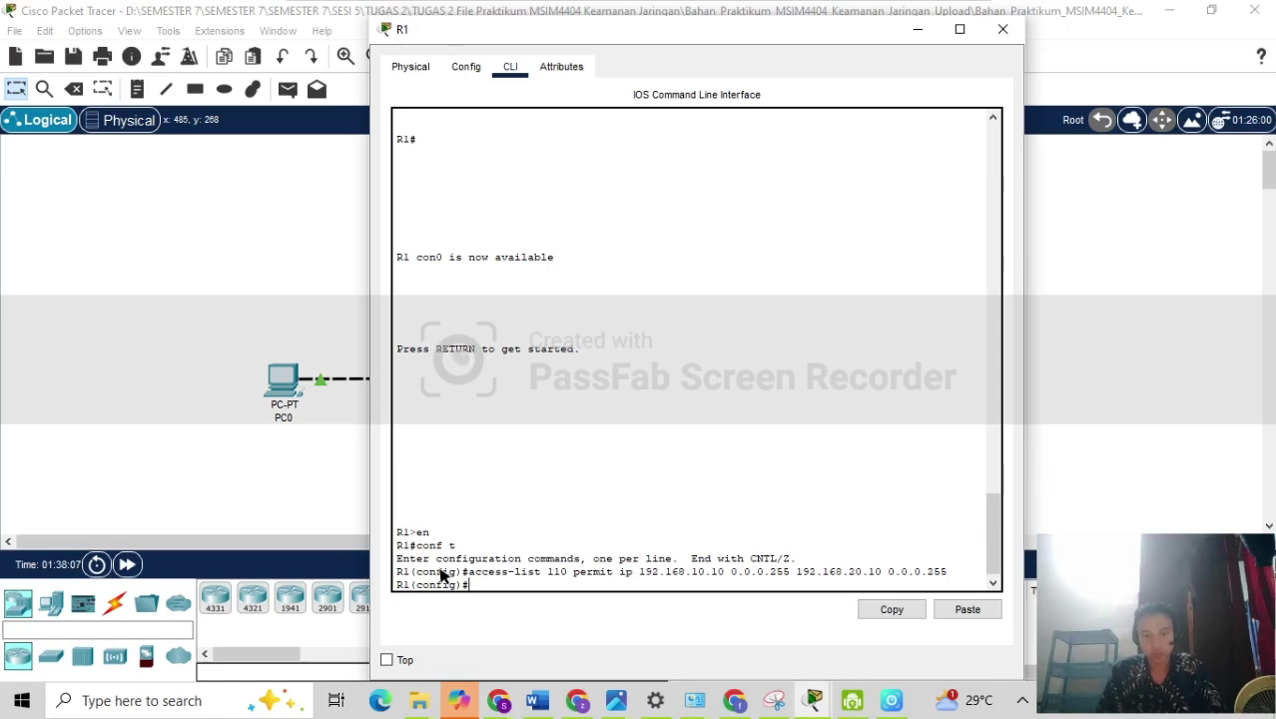
Try 'crypto isakmp policy aes', which R1 rejects, and recall it to erase the bad part.
{"action": "type", "text": "cr"}
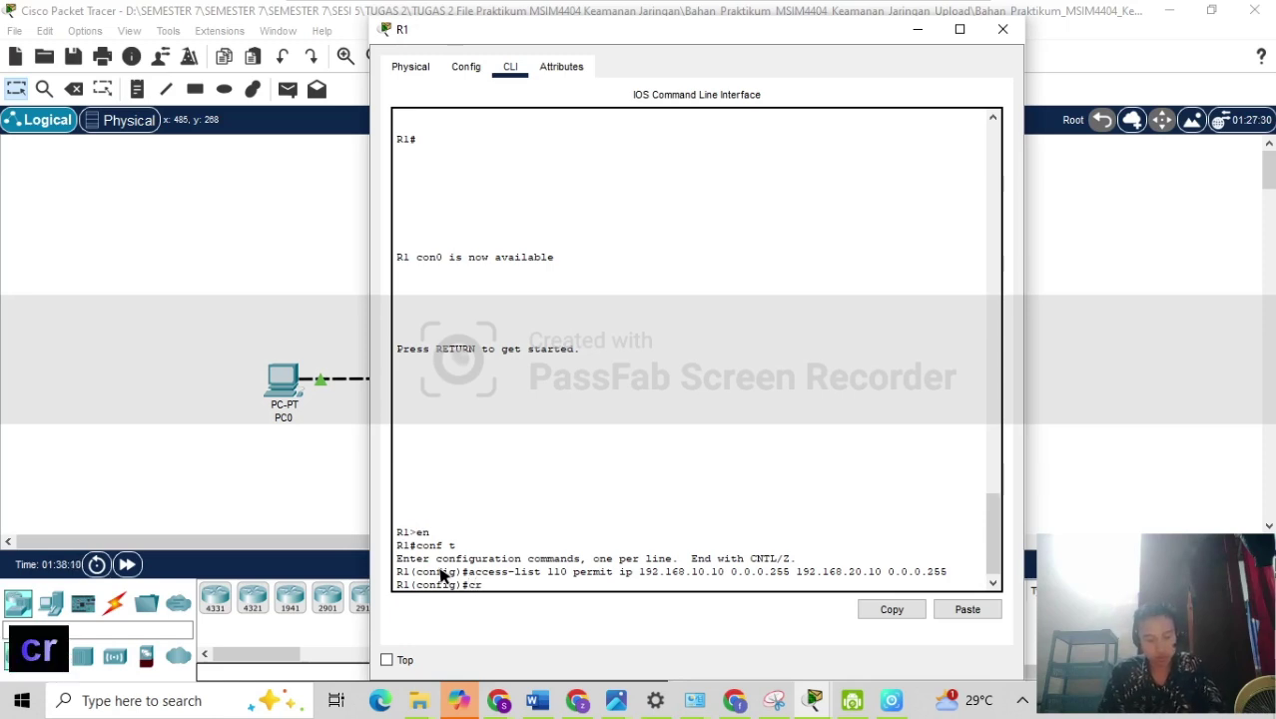
{"action": "type", "text": "ypto"}
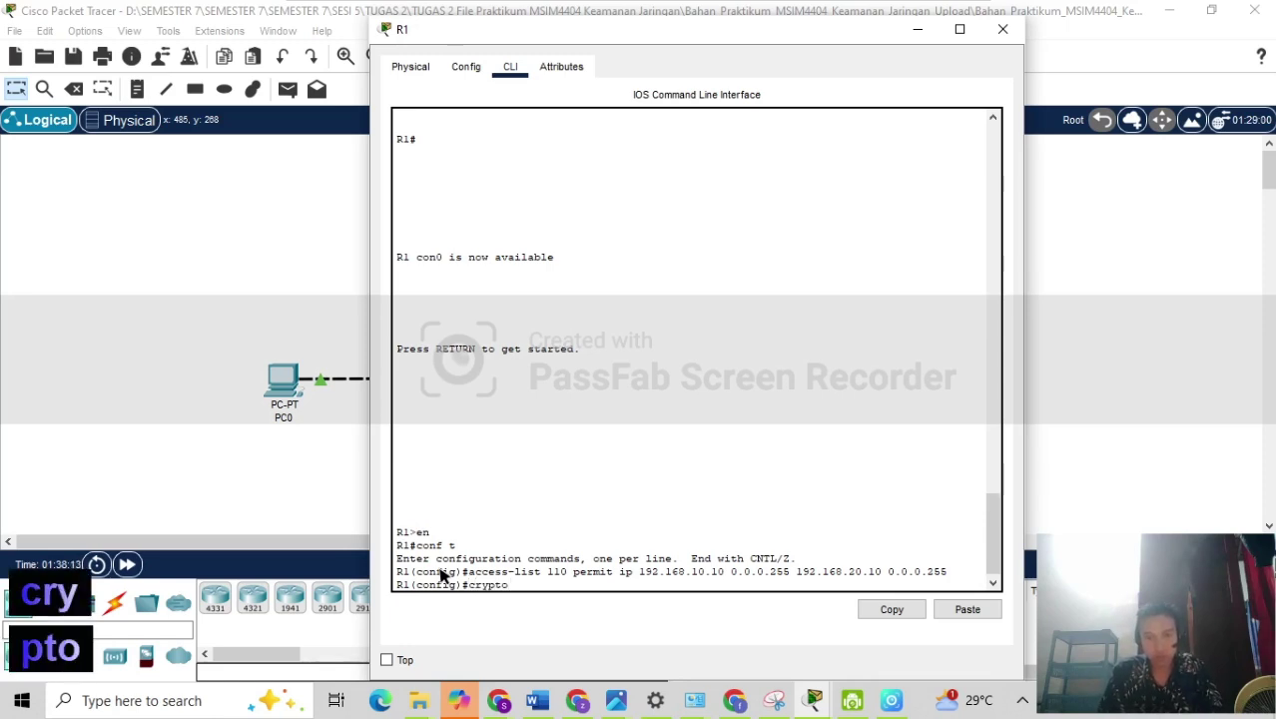
{"action": "type", "text": " isa"}
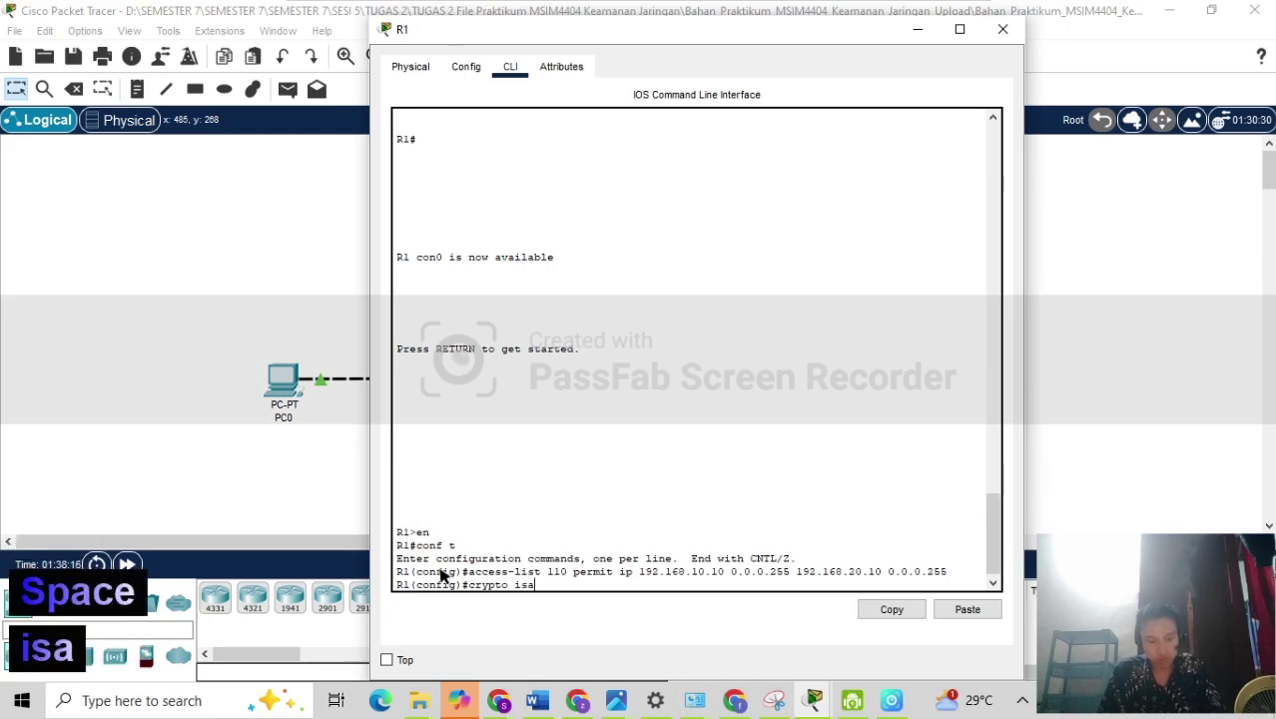
{"action": "type", "text": "km"}
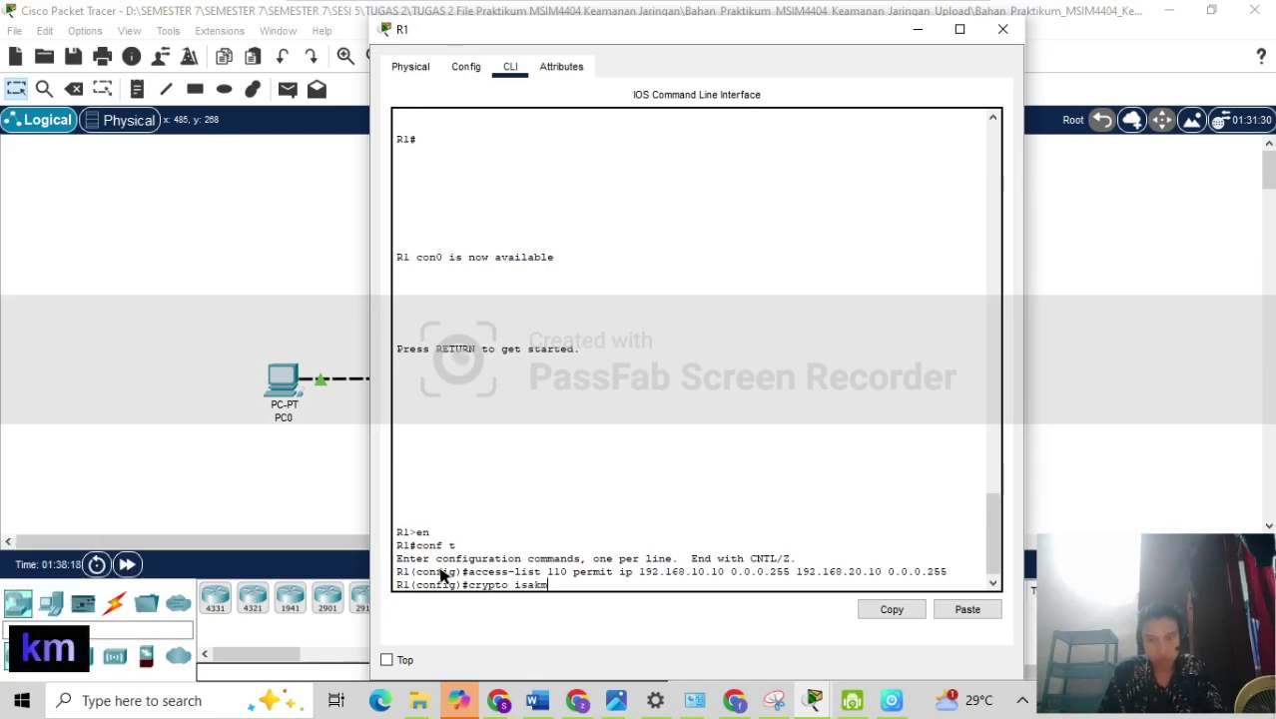
{"action": "type", "text": "p"}
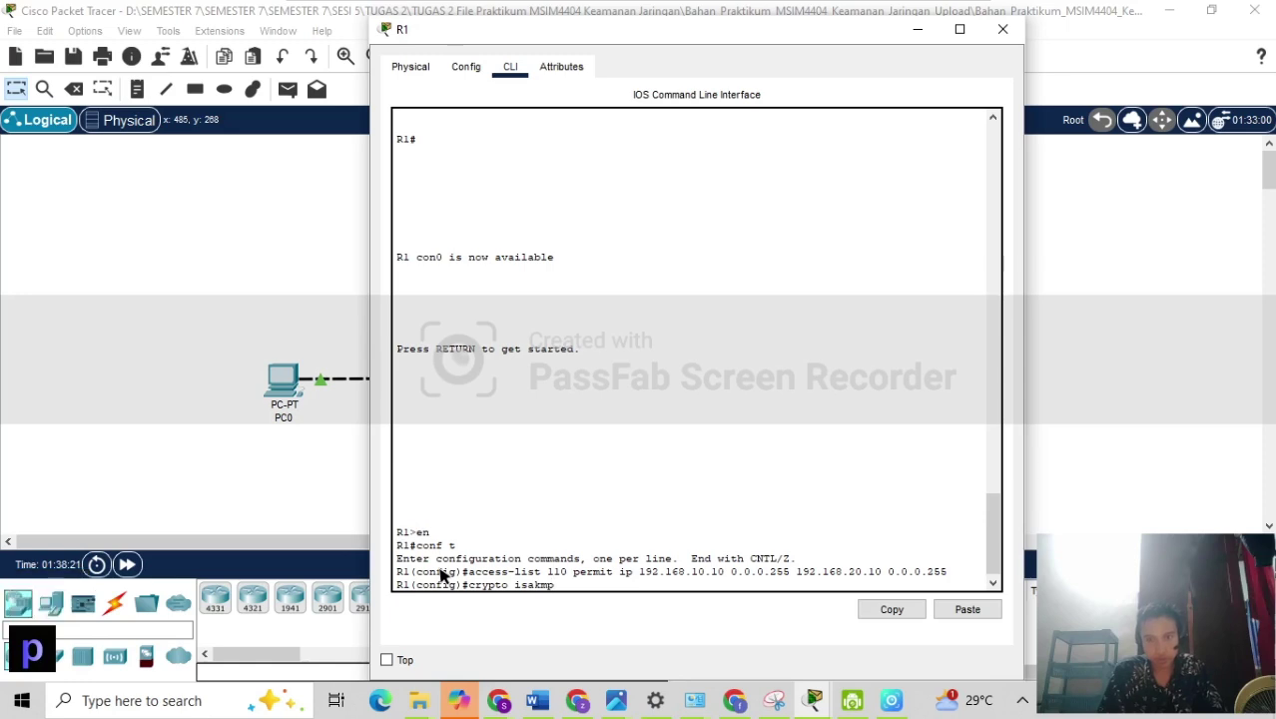
{"action": "type", "text": " policy"}
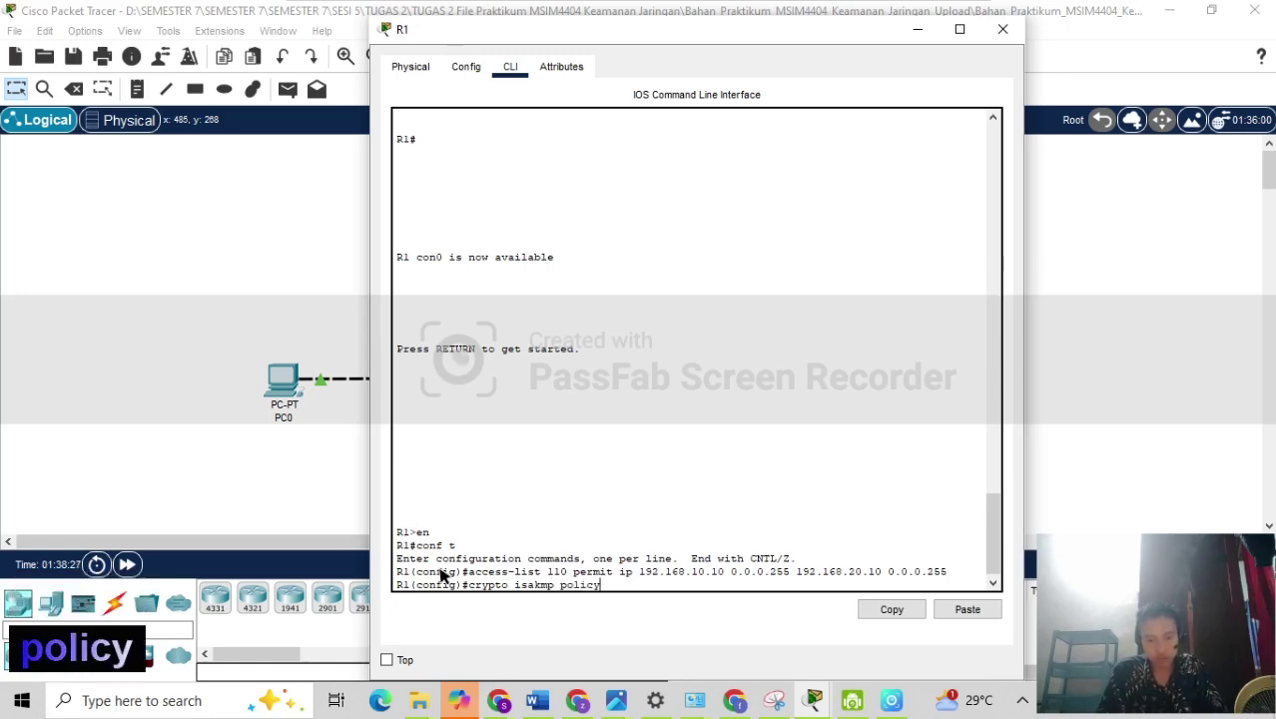
{"action": "type", "text": " a"}
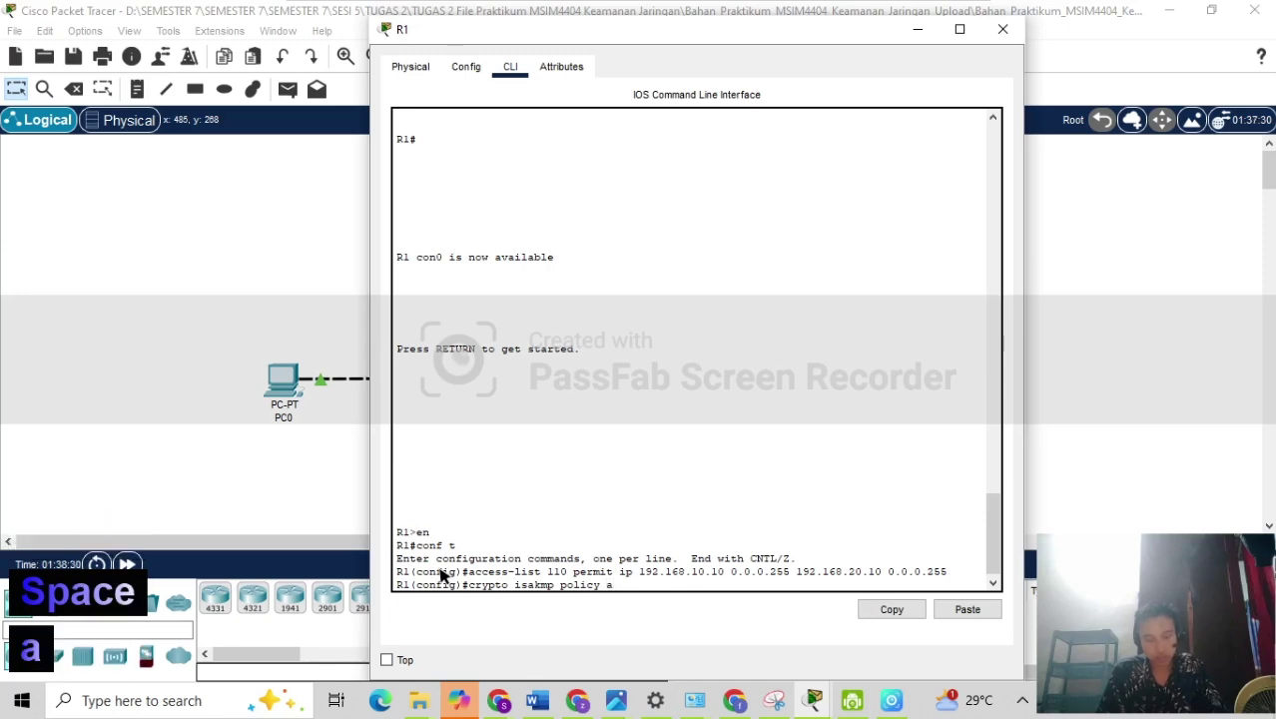
{"action": "type", "text": "es"}
{"action": "key", "text": "Return"}
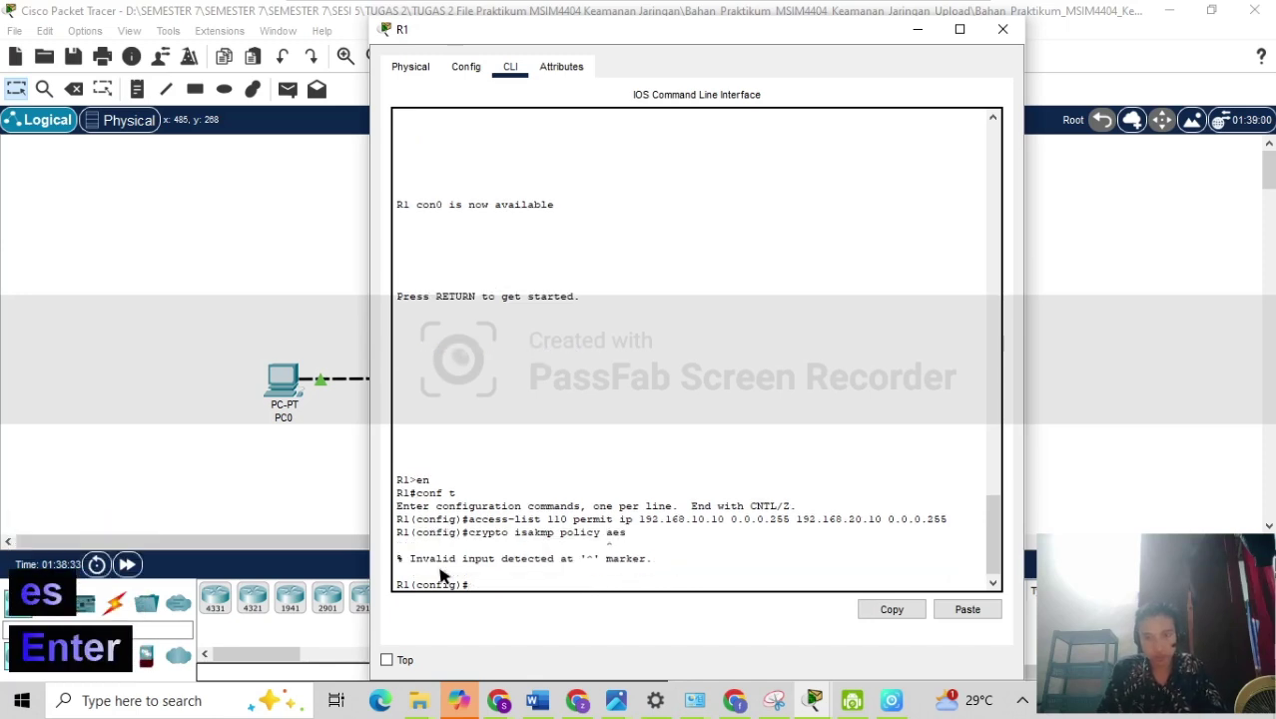
{"action": "key", "text": "Up"}
{"action": "key", "text": "Left"}
{"action": "key", "text": "Left"}
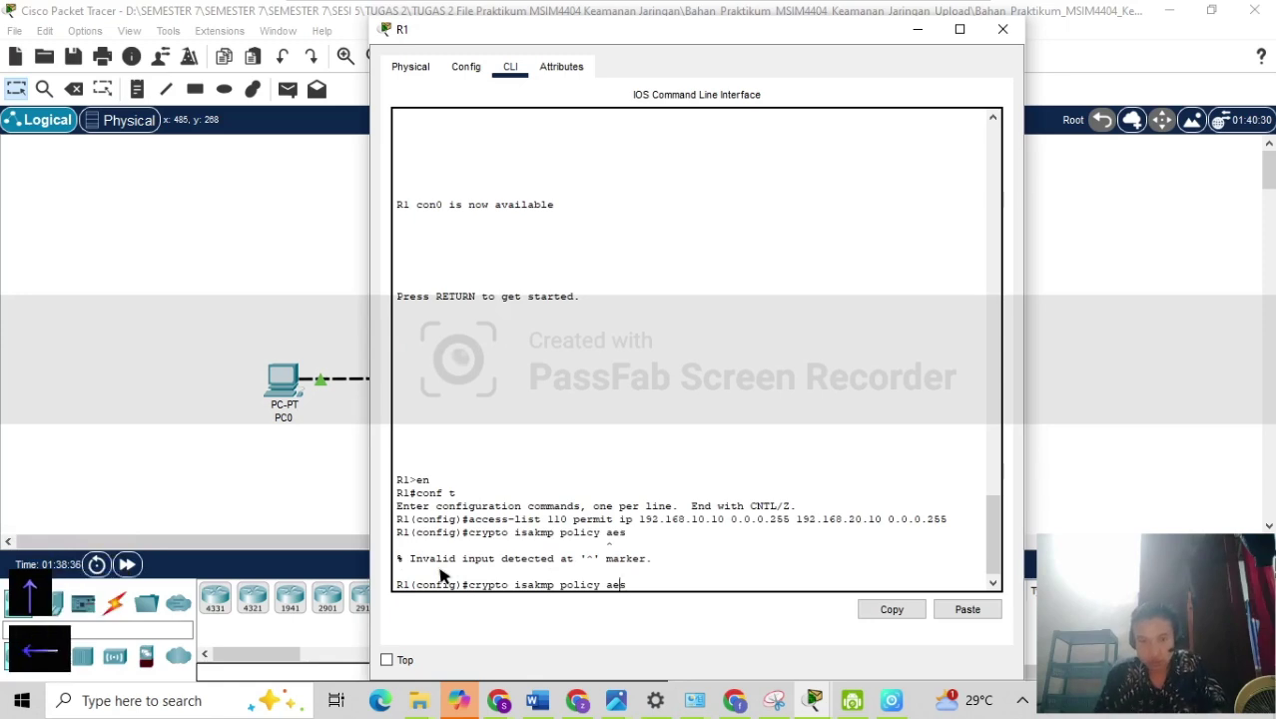
{"action": "key", "text": "Left"}
{"action": "key", "text": "Left"}
{"action": "key", "text": "Left"}
{"action": "key", "text": "Left"}
{"action": "key", "text": "Left"}
{"action": "key", "text": "Left"}
{"action": "key", "text": "Left"}
{"action": "key", "text": "Left"}
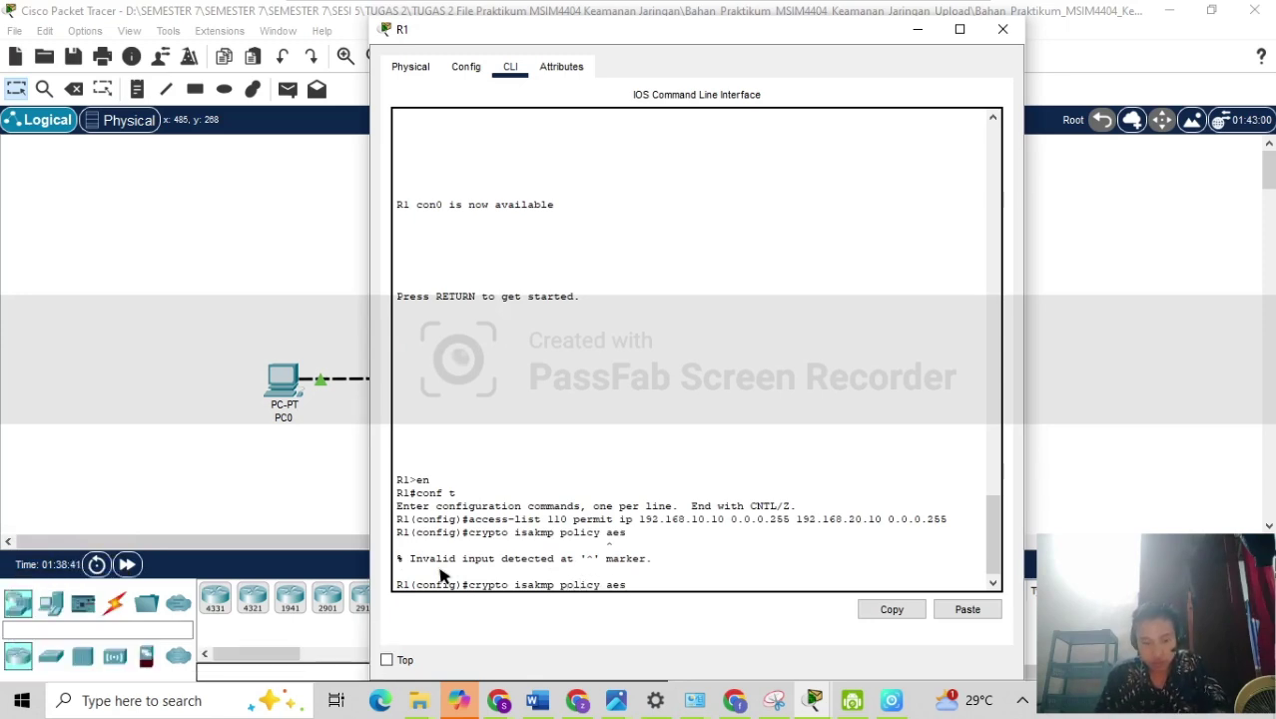
{"action": "key", "text": "Right"}
{"action": "key", "text": "Right"}
{"action": "key", "text": "Right"}
{"action": "key", "text": "Right"}
{"action": "key", "text": "Right"}
{"action": "key", "text": "Right"}
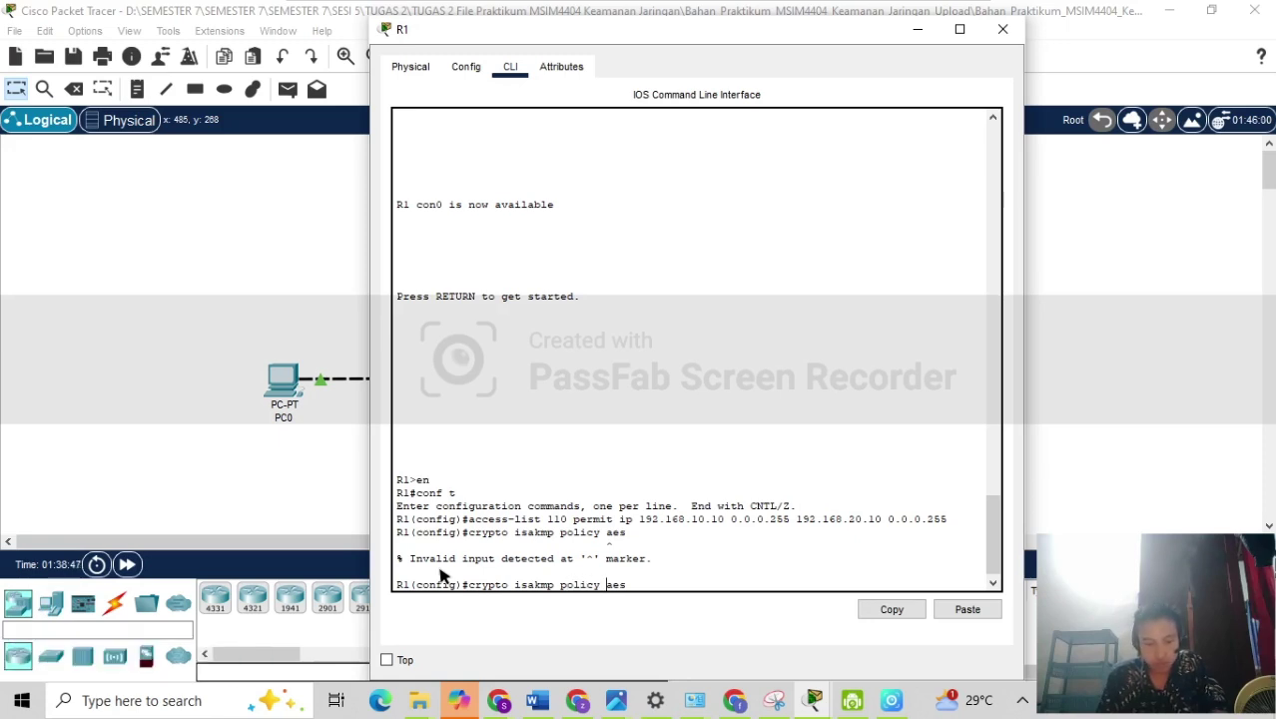
{"action": "key", "text": "Right"}
{"action": "key", "text": "Right"}
{"action": "key", "text": "Right"}
{"action": "key", "text": "Right"}
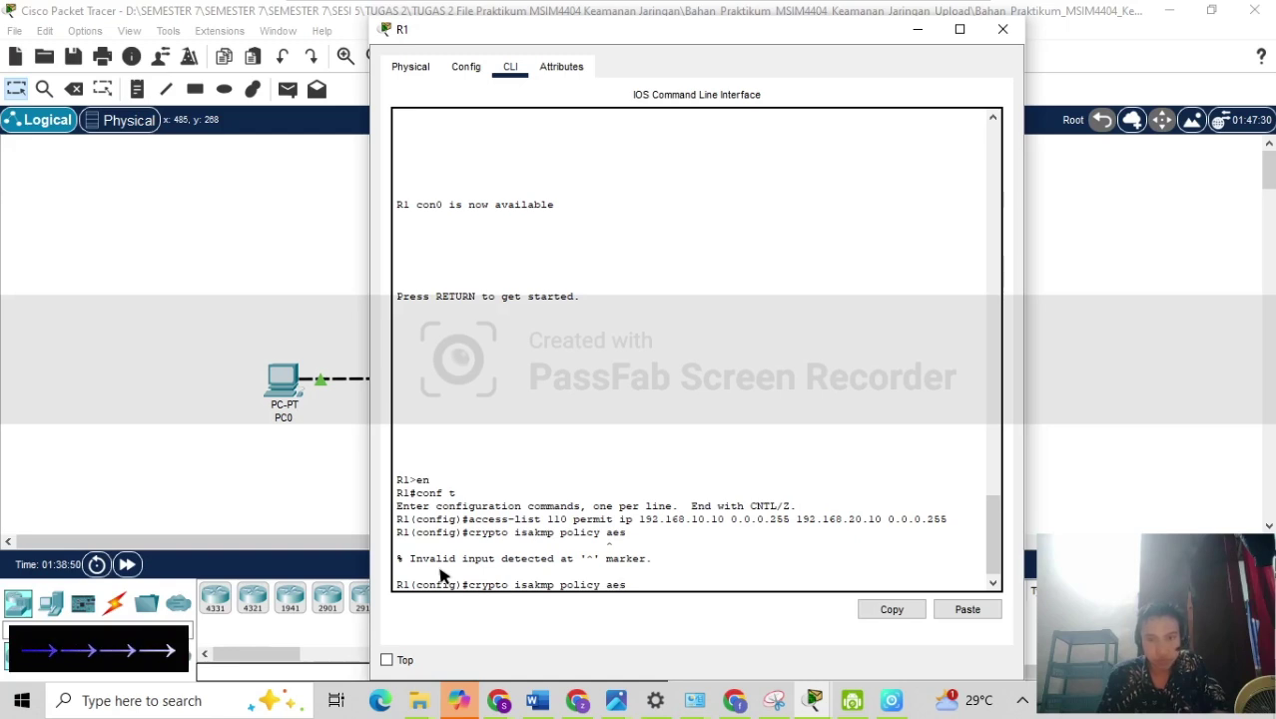
{"action": "key", "text": "BackSpace"}
{"action": "key", "text": "BackSpace"}
{"action": "key", "text": "BackSpace"}
{"action": "key", "text": "BackSpace"}
{"action": "key", "text": "BackSpace"}
{"action": "key", "text": "BackSpace"}
{"action": "key", "text": "BackSpace"}
{"action": "key", "text": "BackSpace"}
{"action": "key", "text": "BackSpace"}
{"action": "key", "text": "BackSpace"}
{"action": "key", "text": "BackSpace"}
{"action": "key", "text": "BackSpace"}
{"action": "key", "text": "BackSpace"}
{"action": "key", "text": "BackSpace"}
{"action": "key", "text": "BackSpace"}
{"action": "key", "text": "BackSpace"}
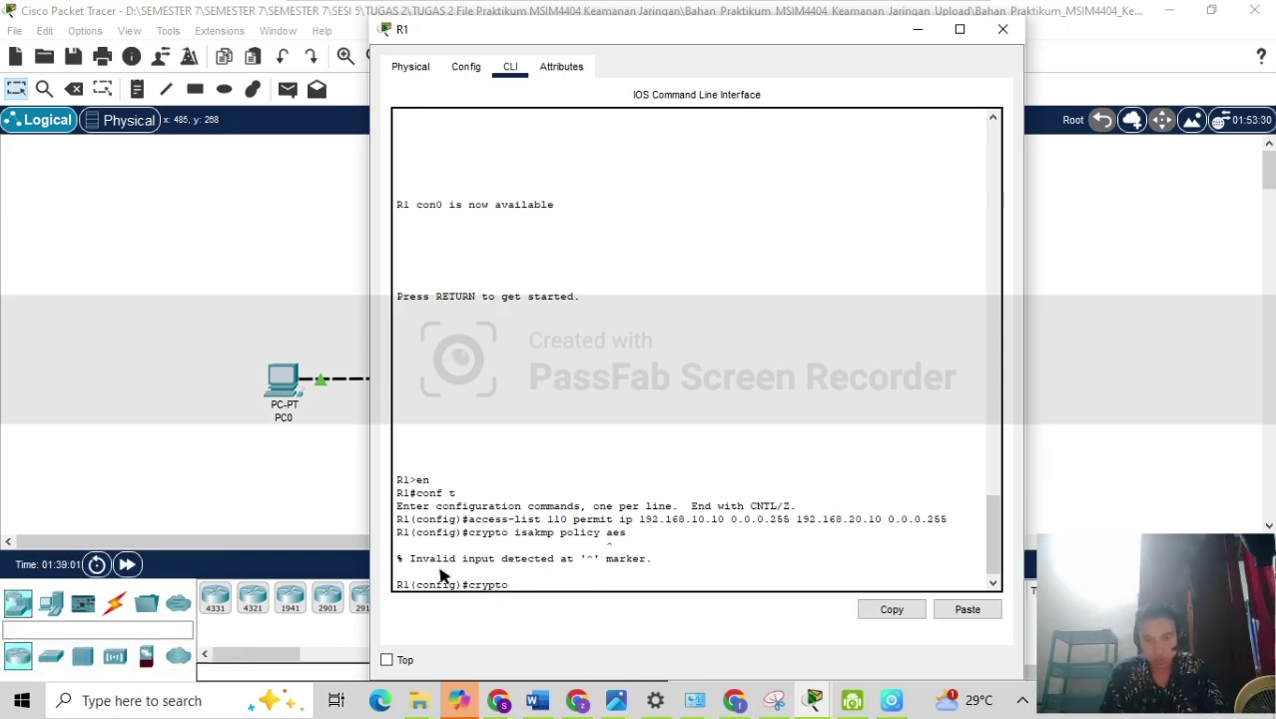
Correct the command to 'crypto isakmp policy 10' to enter ISAKMP policy mode.
{"action": "type", "text": "policy"}
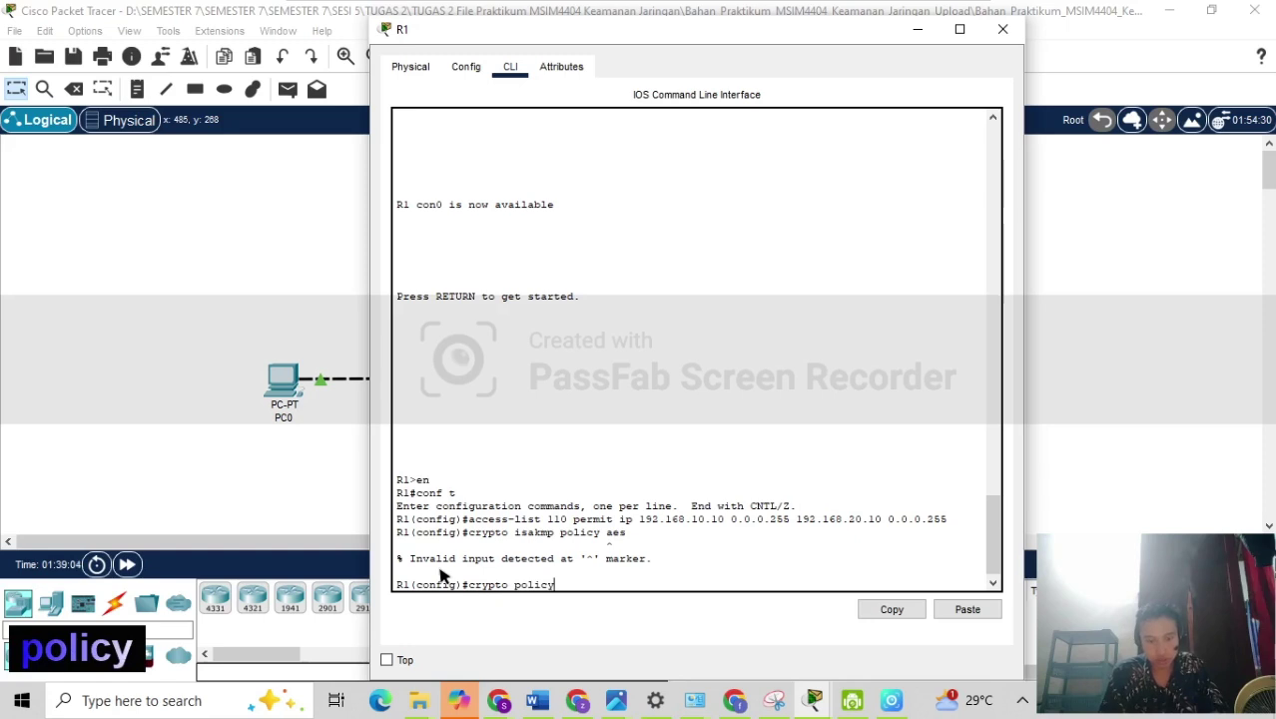
{"action": "type", "text": "10"}
{"action": "key", "text": "Return"}
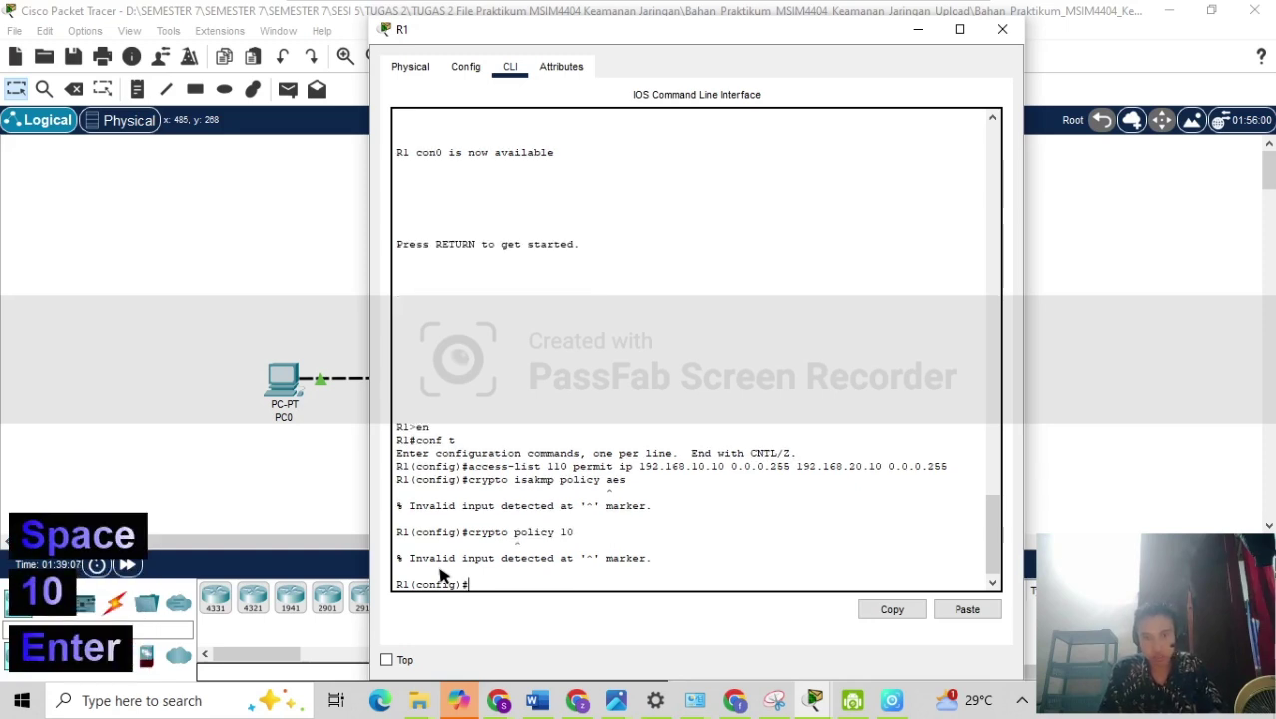
{"action": "key", "text": "Up"}
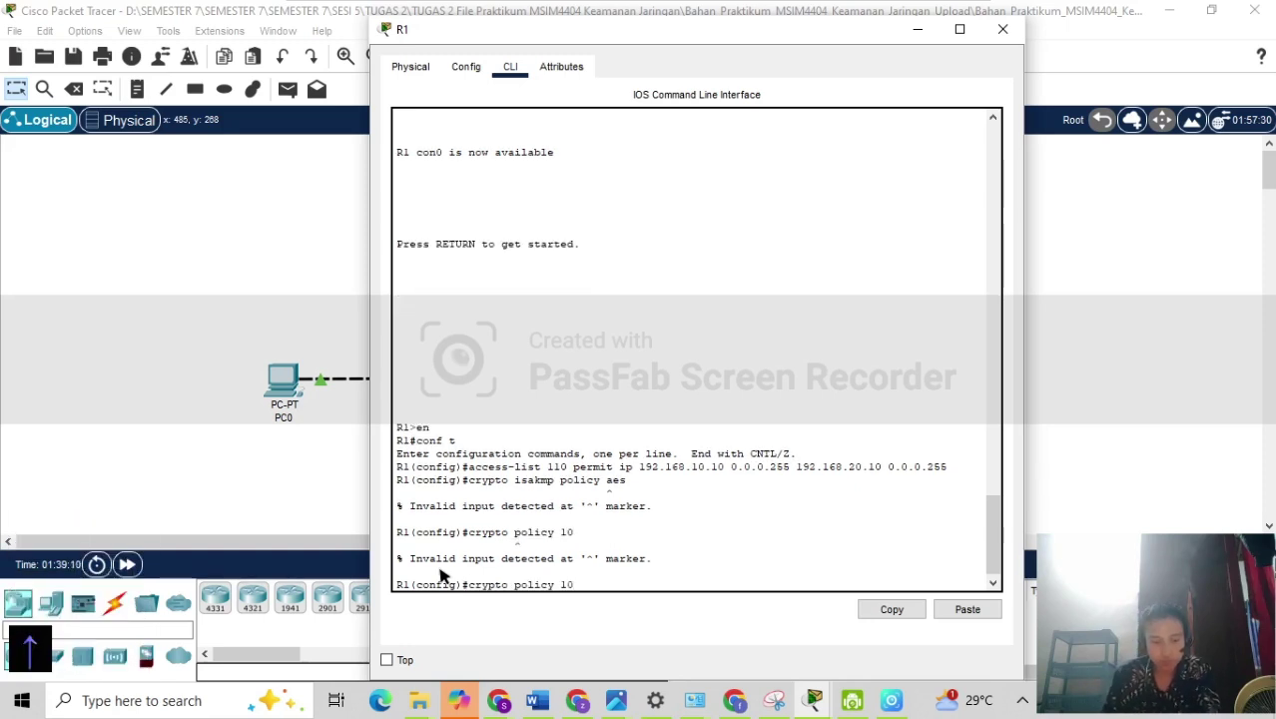
{"action": "key", "text": "Left"}
{"action": "key", "text": "Left"}
{"action": "key", "text": "Left"}
{"action": "key", "text": "Left"}
{"action": "key", "text": "Left"}
{"action": "key", "text": "Left"}
{"action": "key", "text": "Left"}
{"action": "key", "text": "Left"}
{"action": "key", "text": "Left"}
{"action": "key", "text": "Left"}
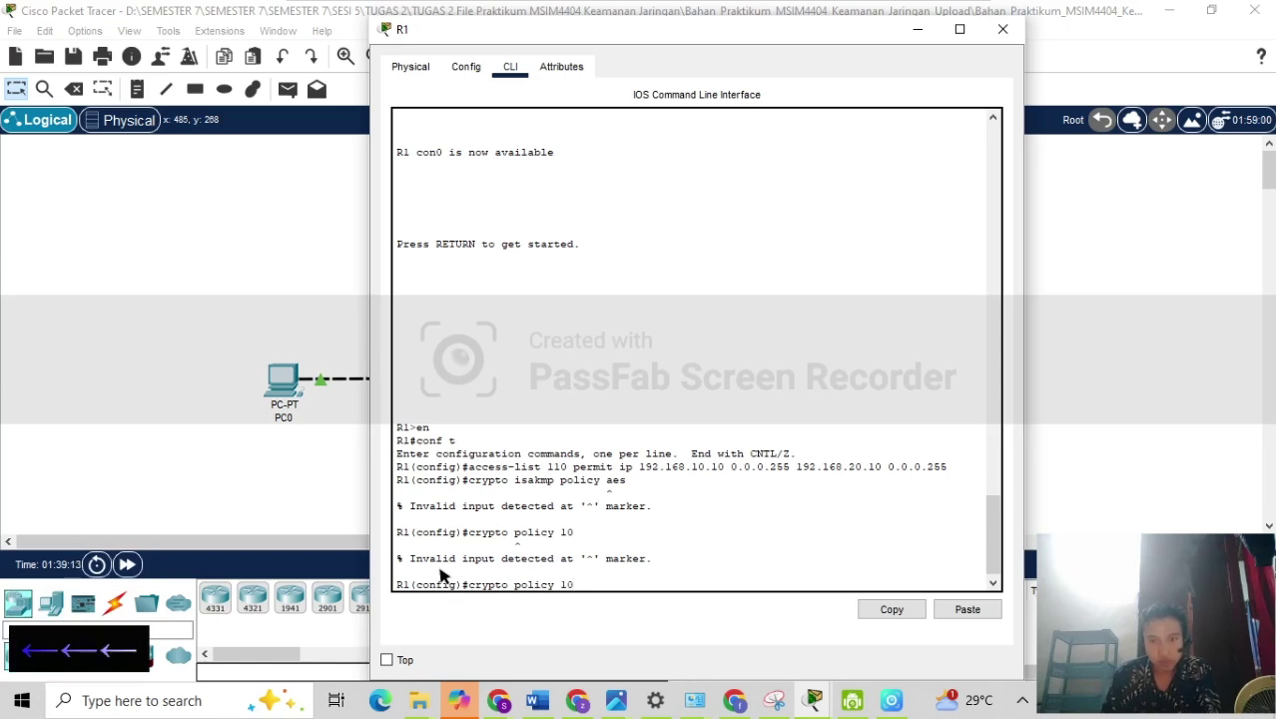
{"action": "type", "text": "isakmp"}
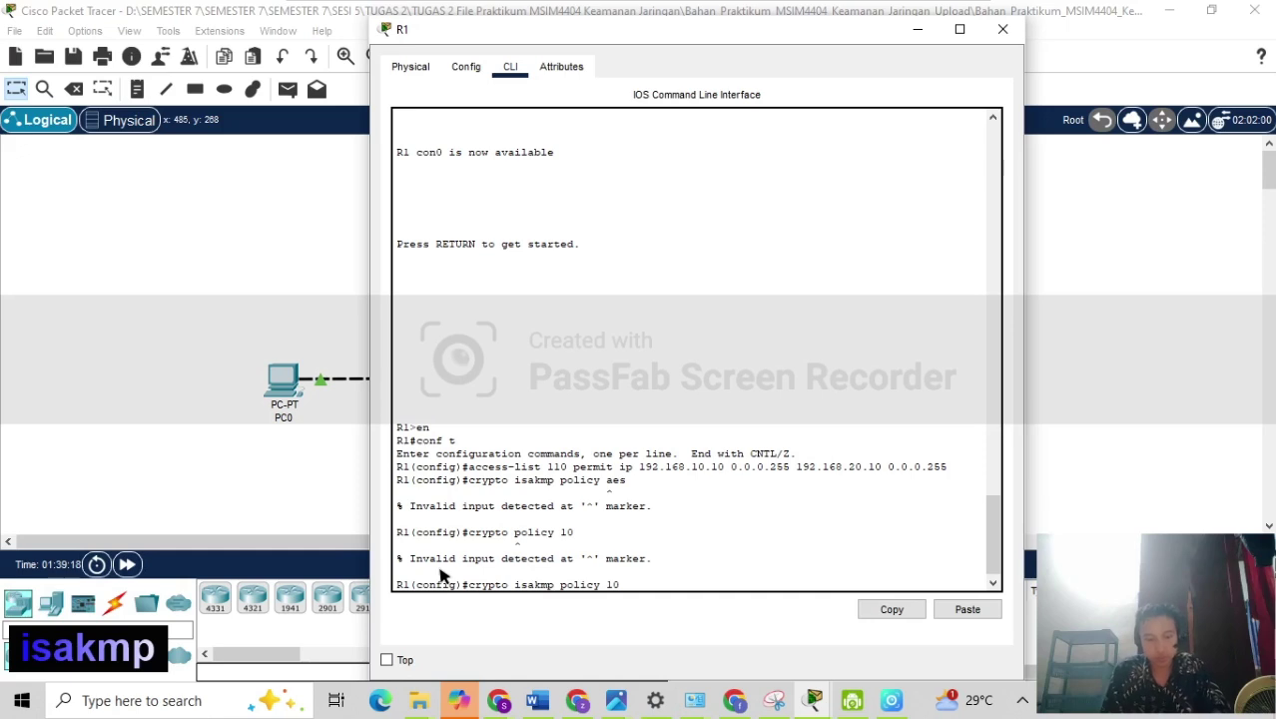
{"action": "key", "text": "Return"}
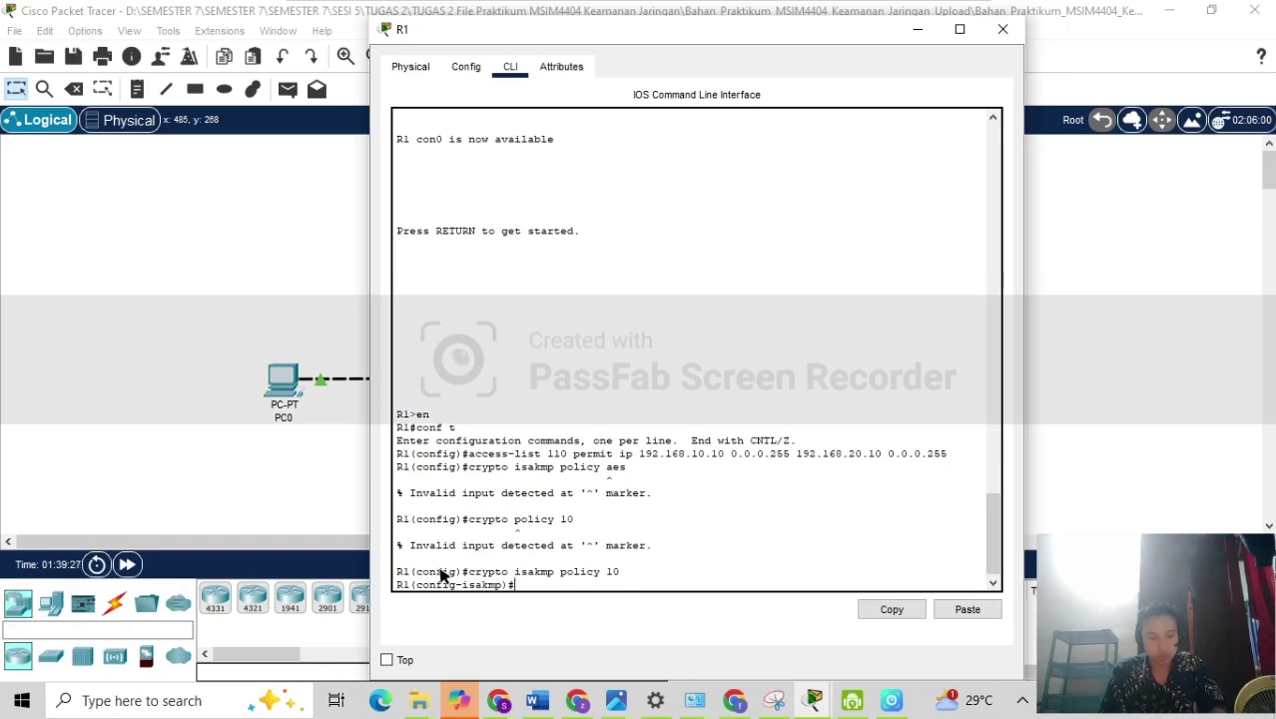
Set ISAKMP policy 10 to AES encryption and pre-share authentication.
{"action": "type", "text": "encr"}
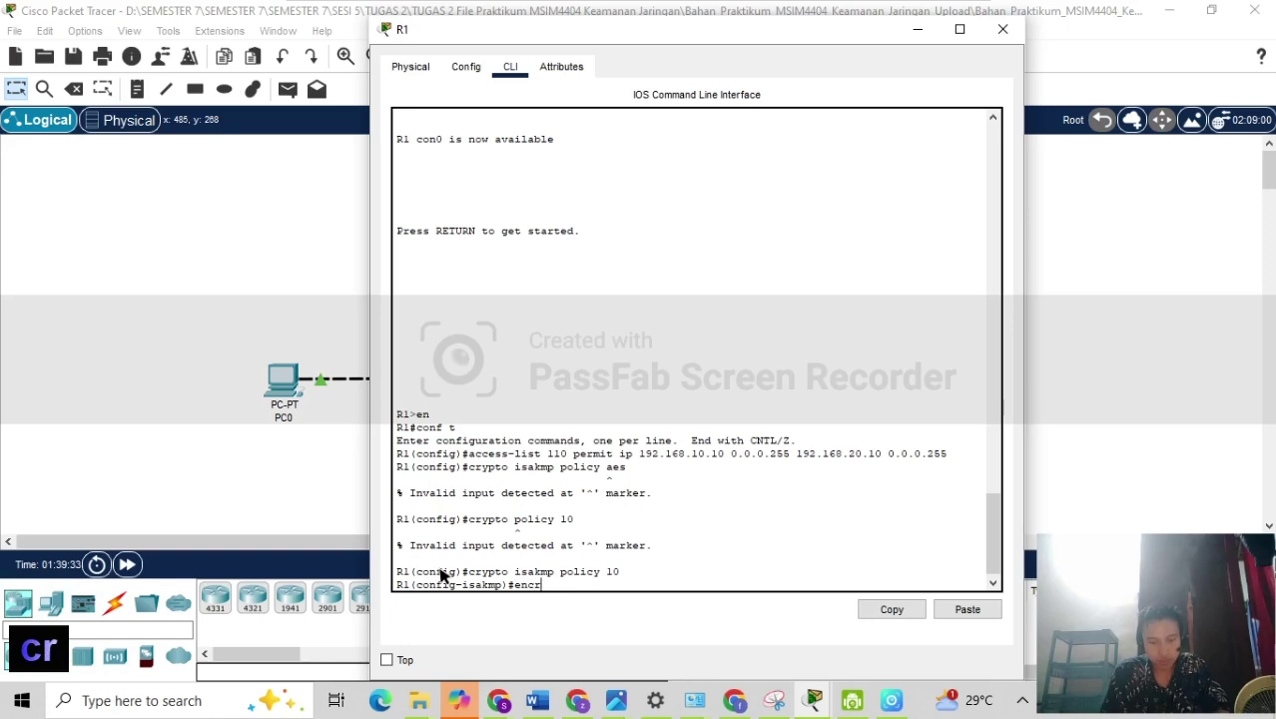
{"action": "type", "text": "yp"}
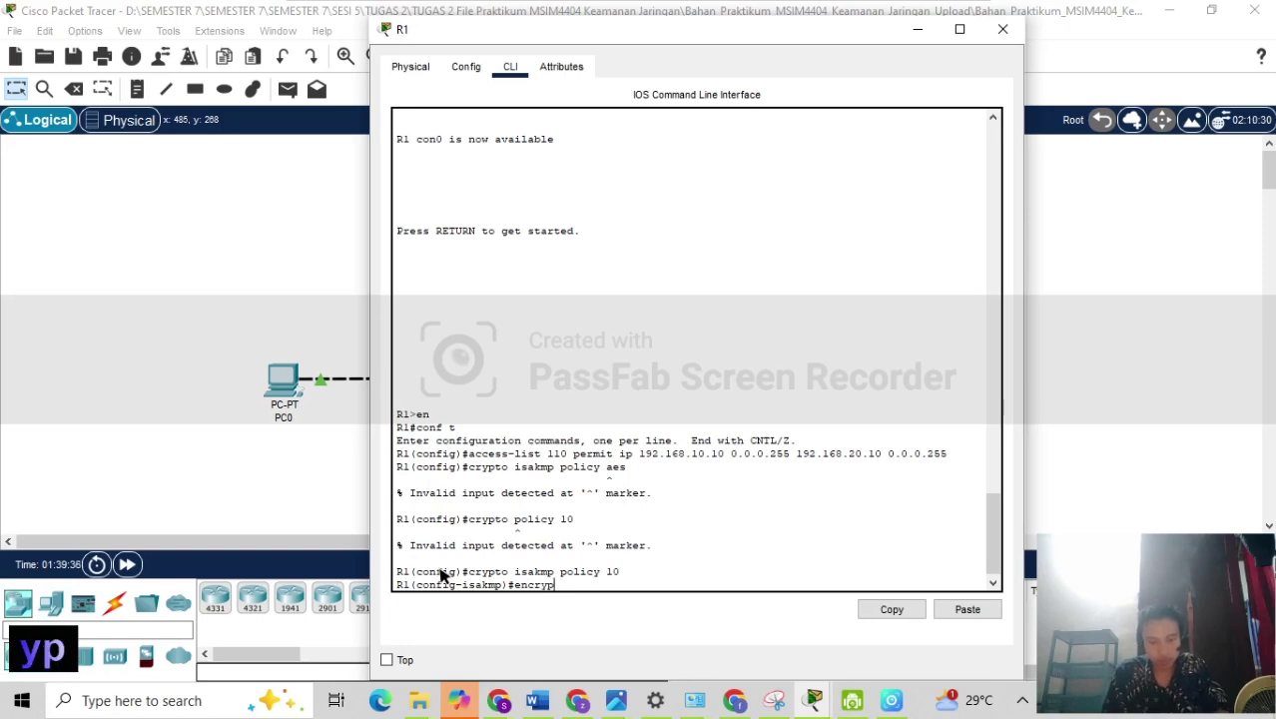
{"action": "type", "text": "tion"}
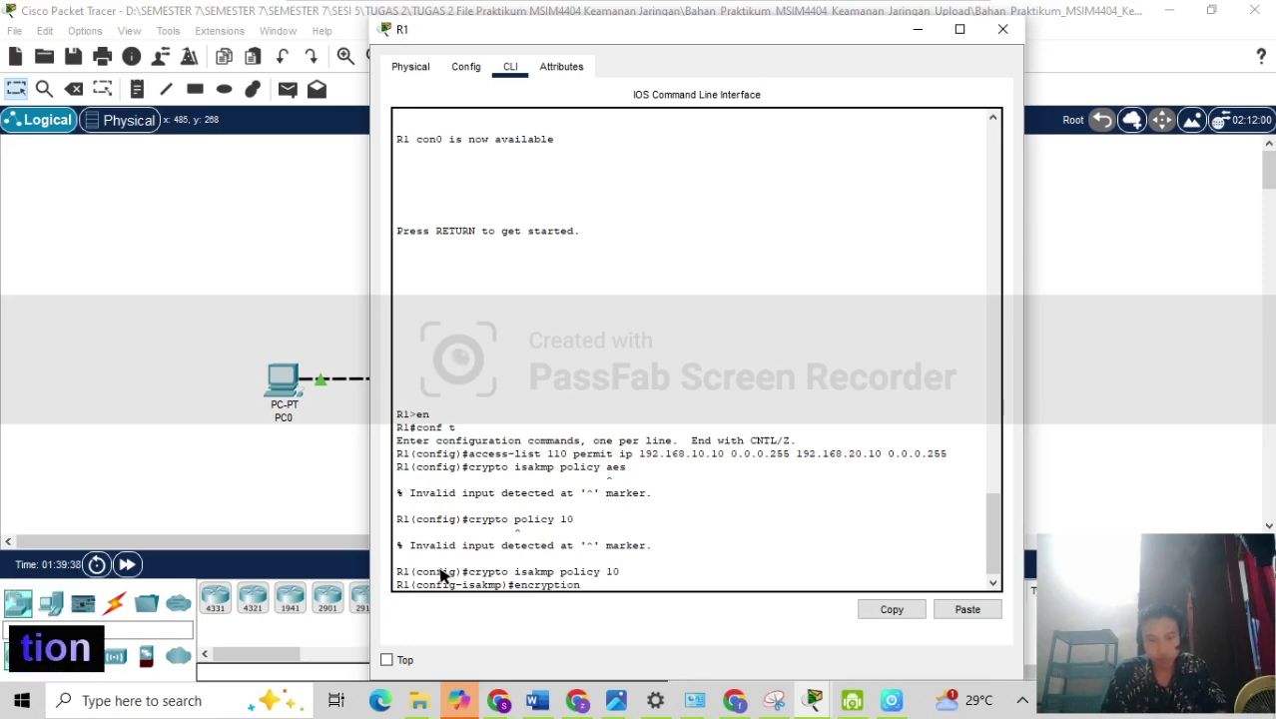
{"action": "type", "text": " aes"}
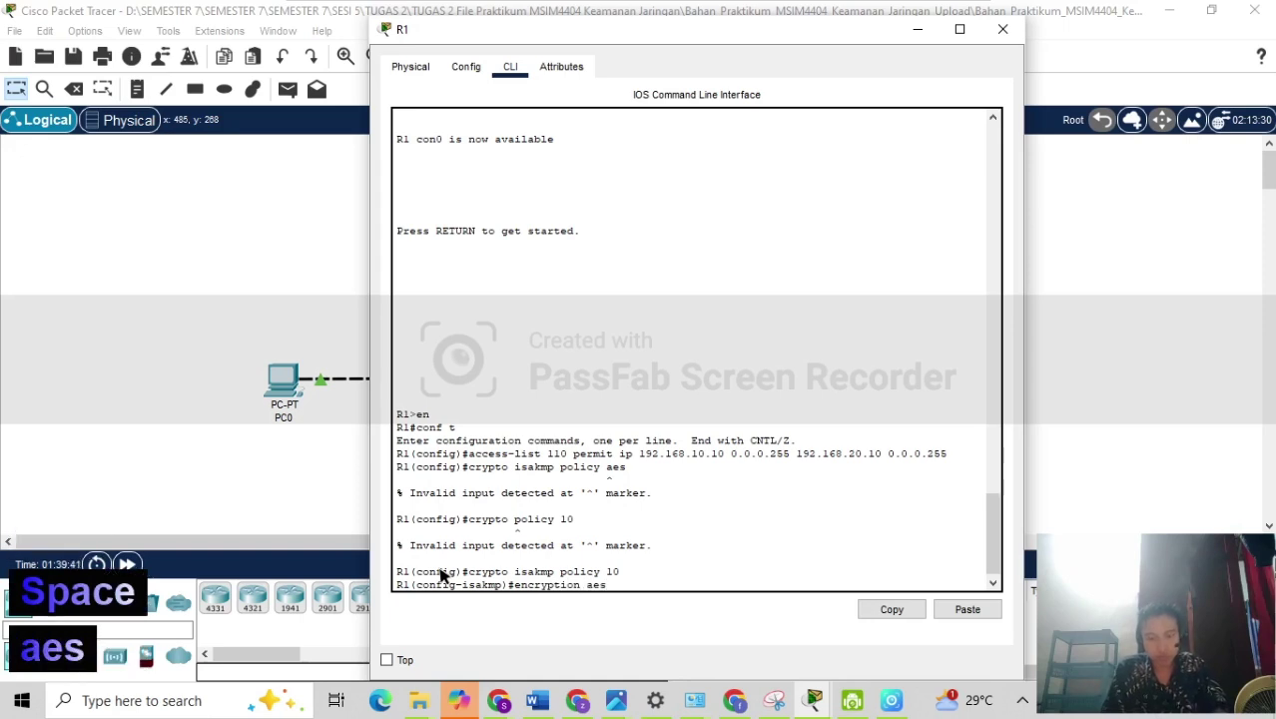
{"action": "key", "text": "Return"}
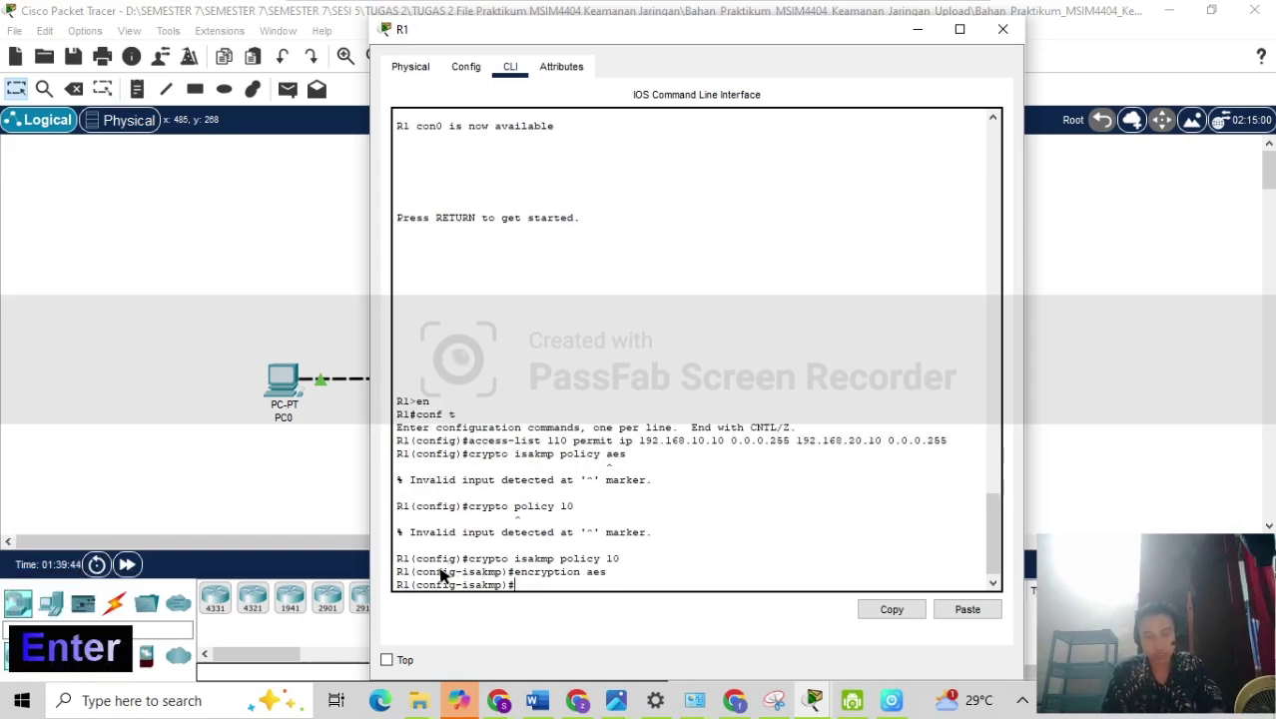
{"action": "type", "text": "au"}
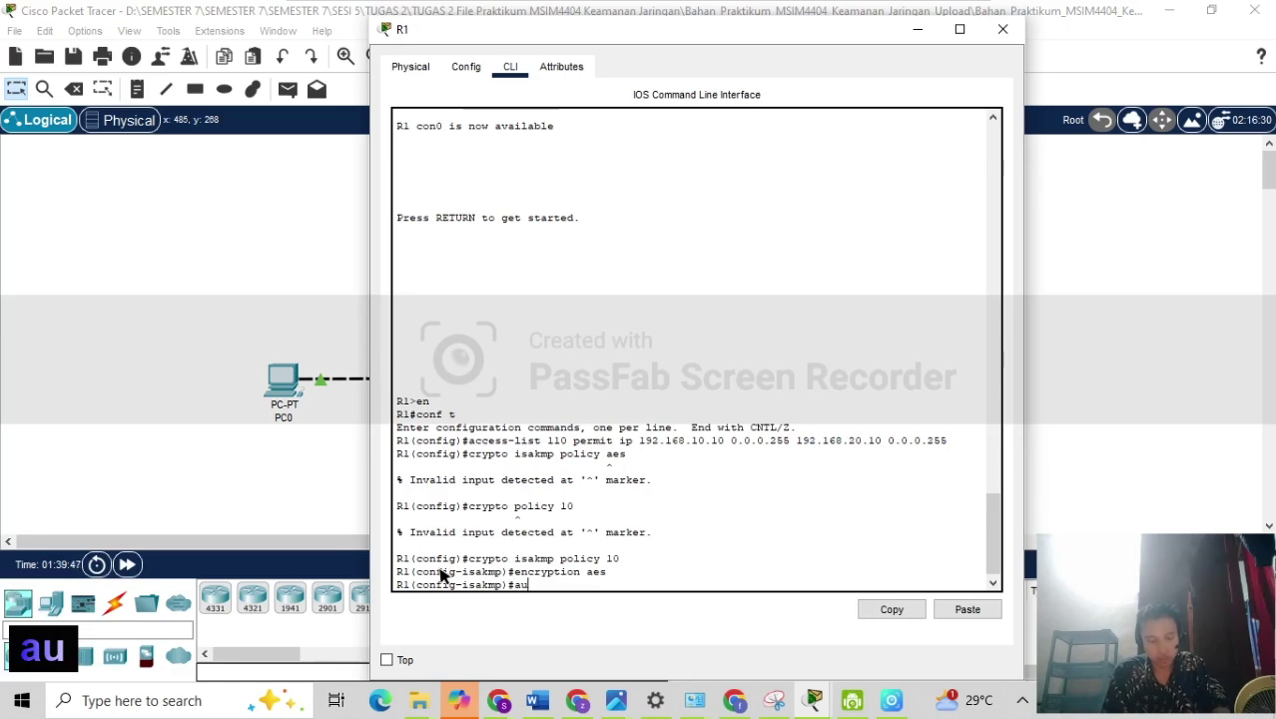
{"action": "type", "text": "th"}
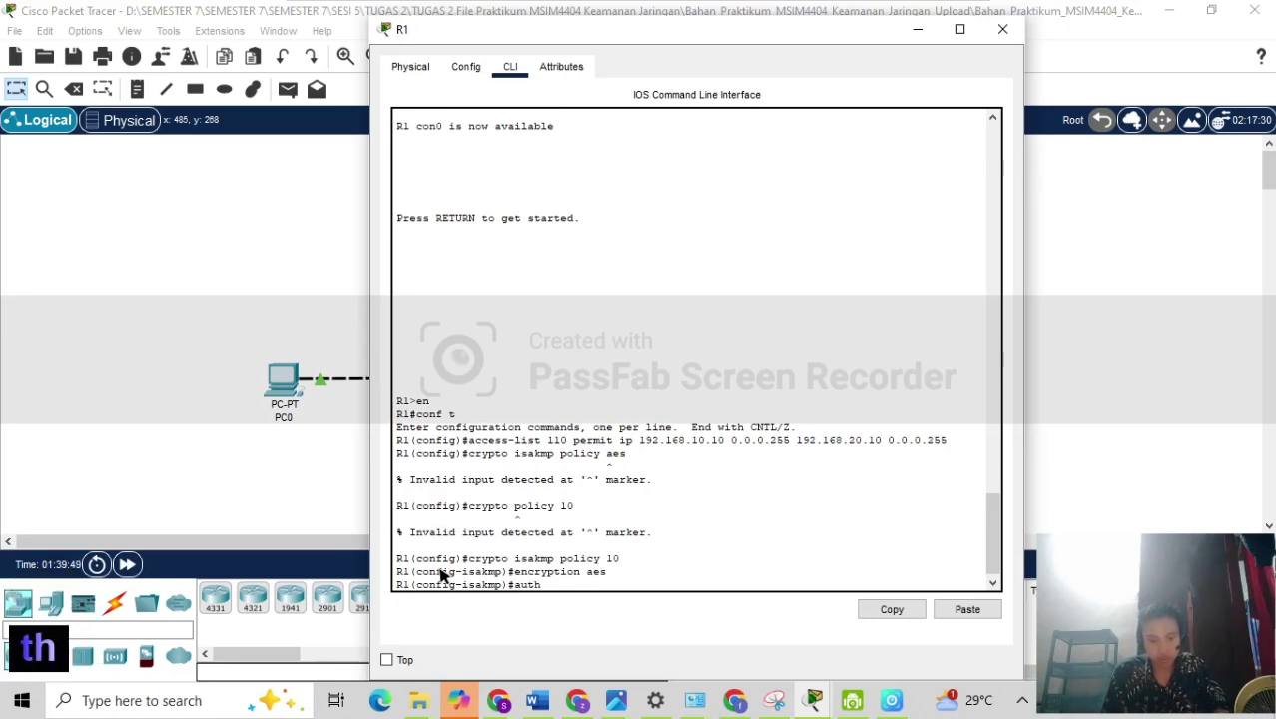
{"action": "type", "text": "en"}
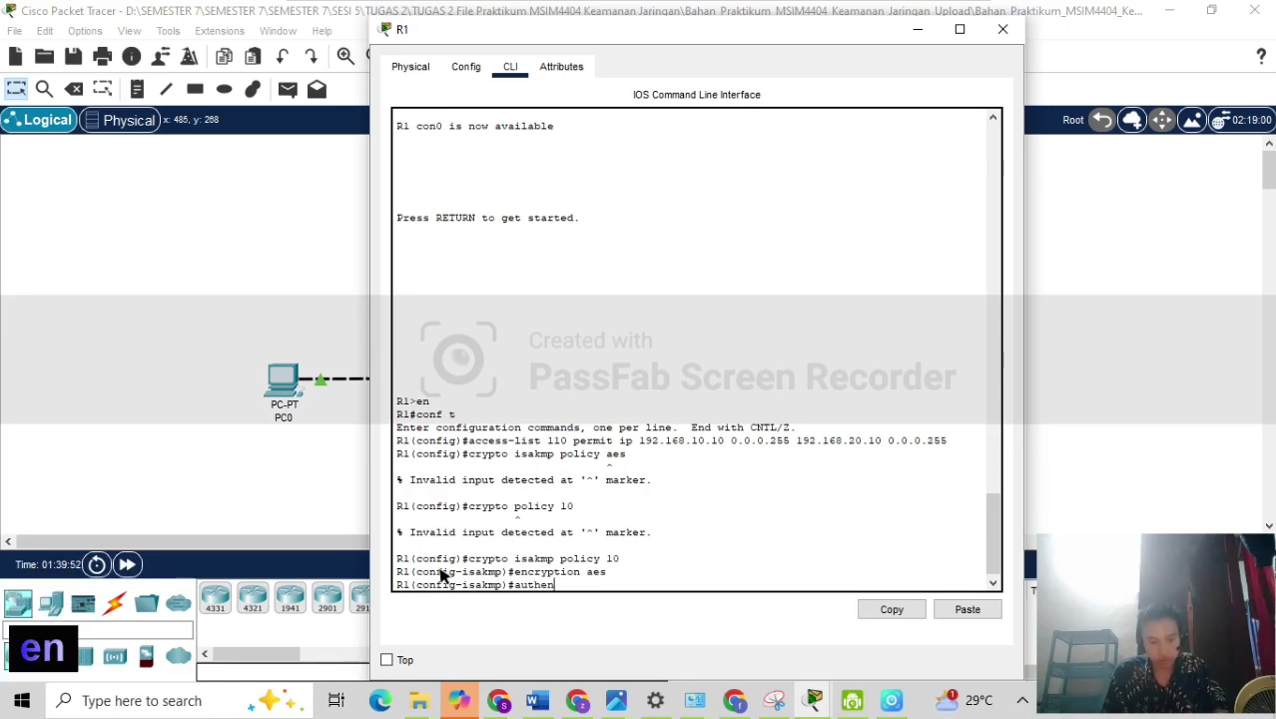
{"action": "type", "text": "ti"}
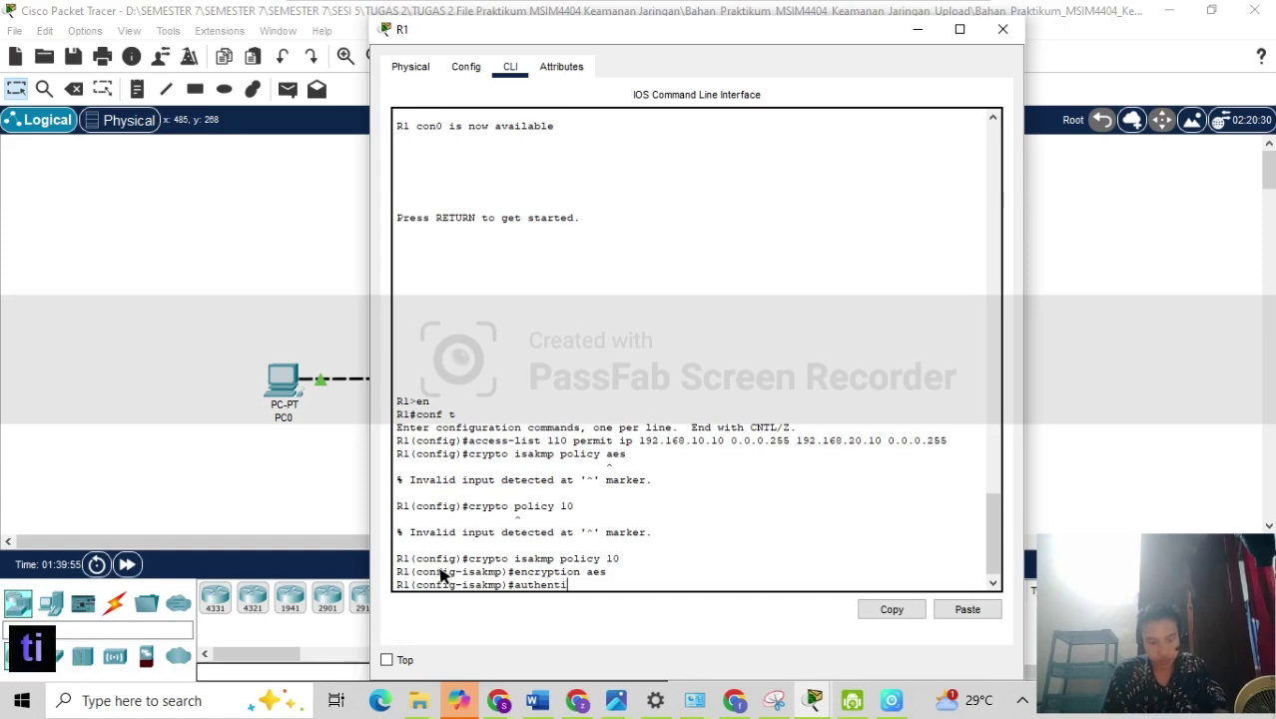
{"action": "type", "text": "cati"}
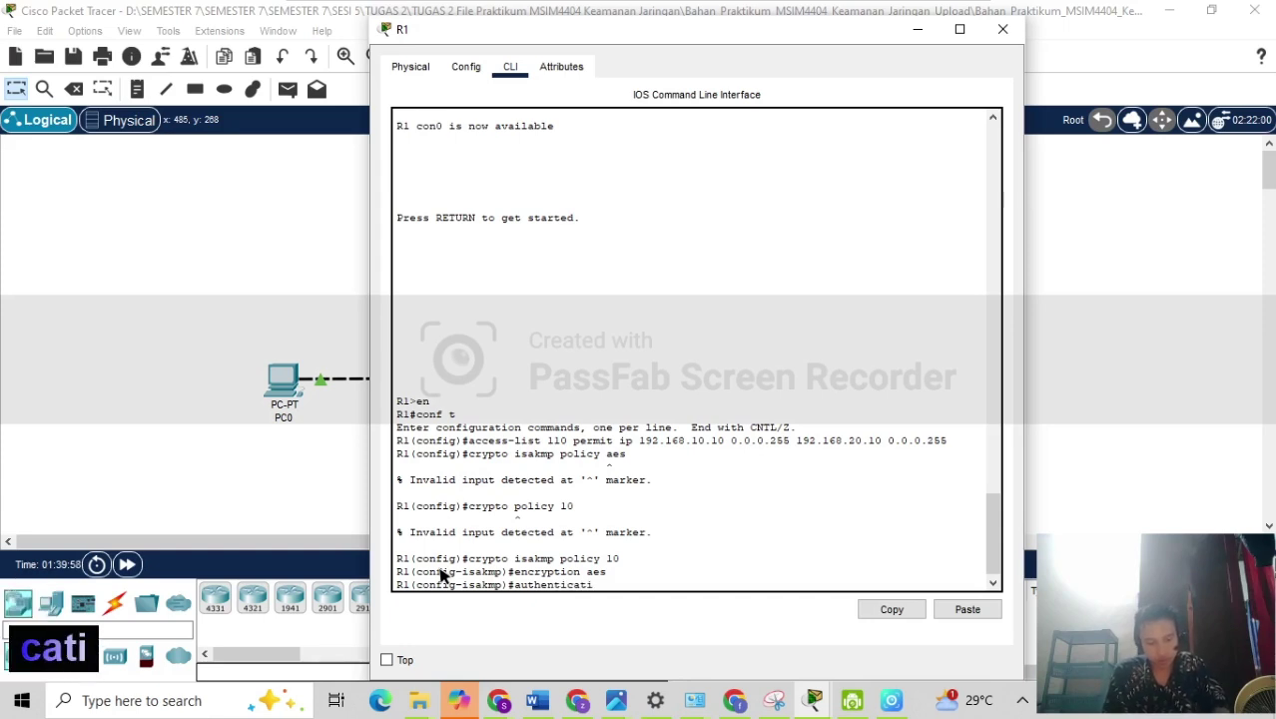
{"action": "type", "text": "on pre"}
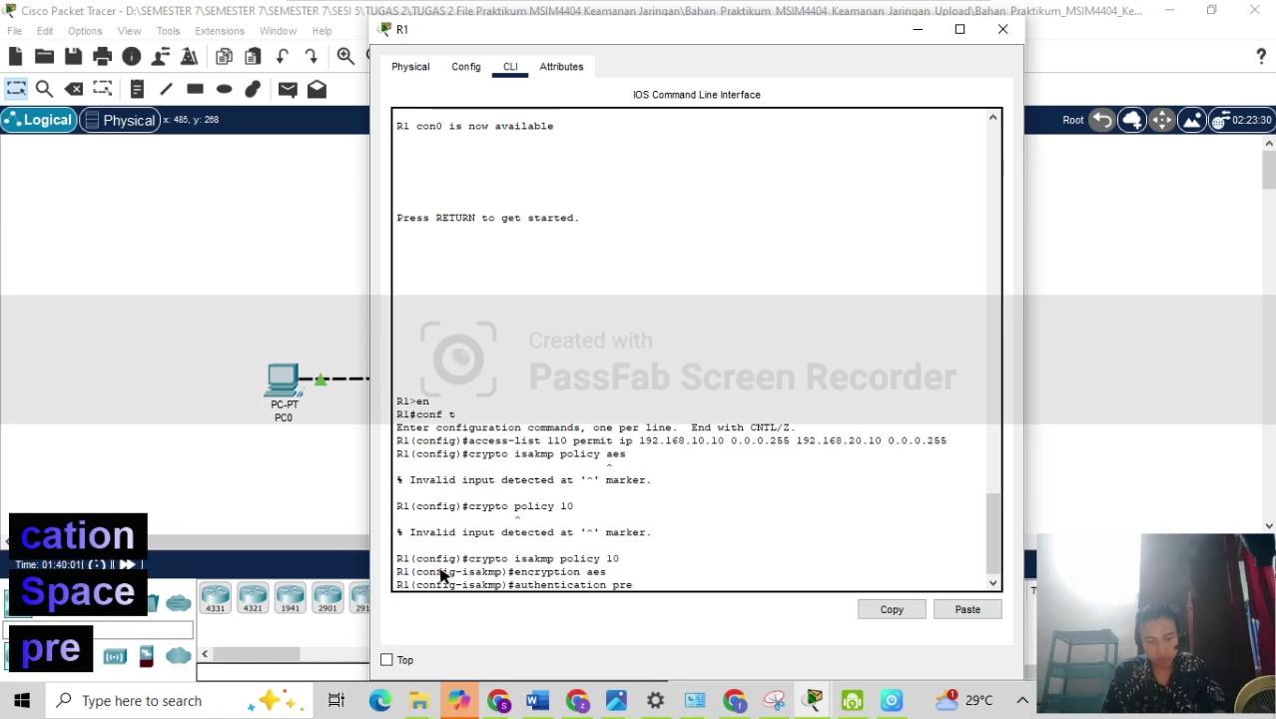
{"action": "type", "text": "-share"}
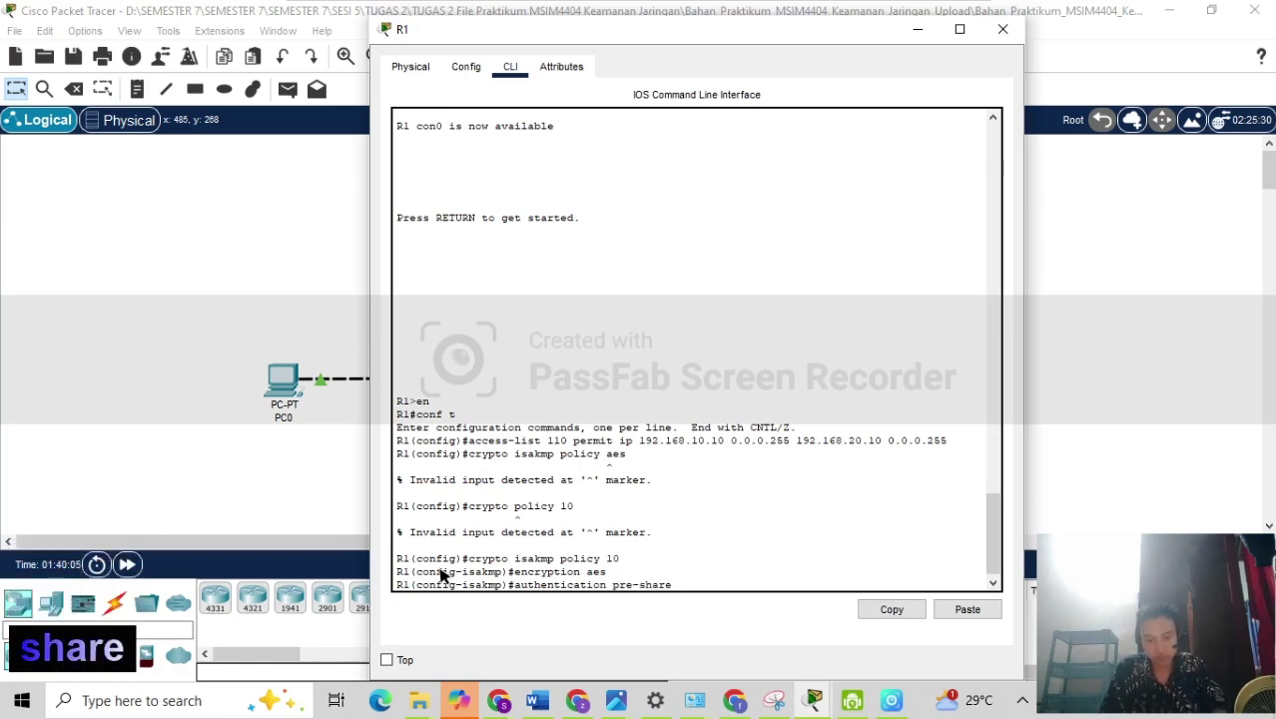
{"action": "key", "text": "Return"}
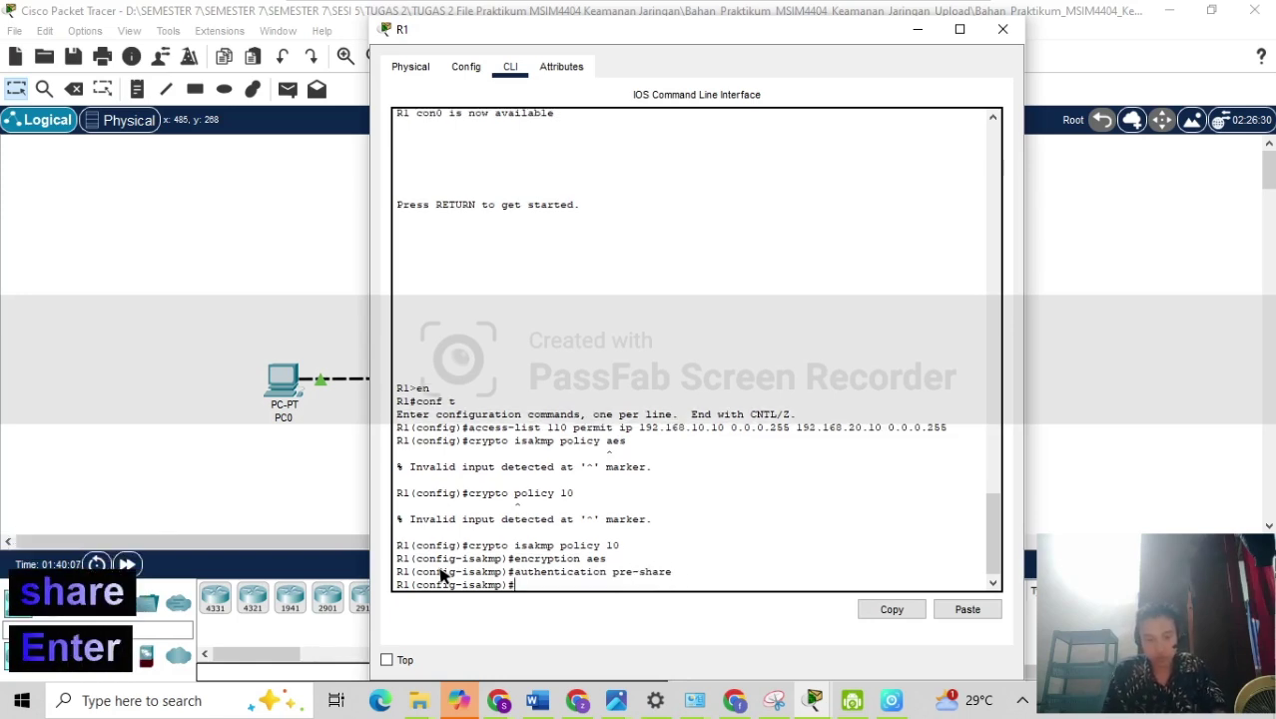
Set Diffie-Hellman group 2, exit the policy, and begin the crypto isakmp key command.
{"action": "type", "text": "grp"}
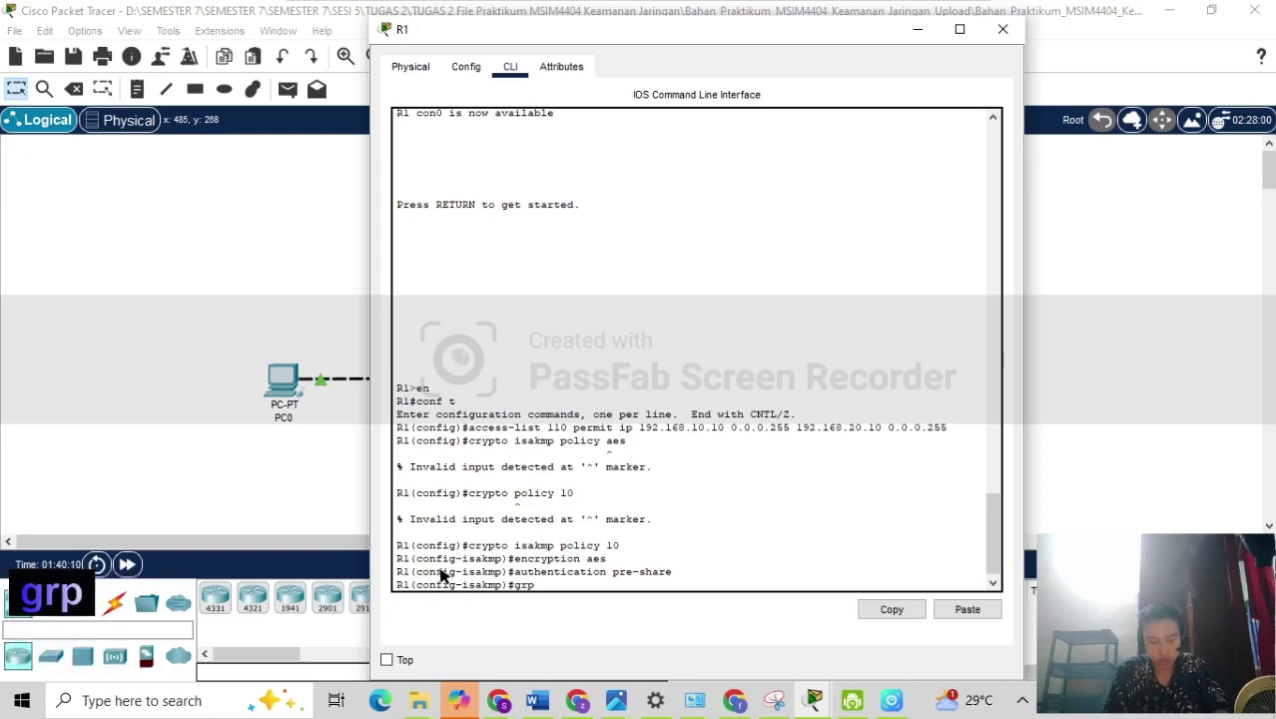
{"action": "key", "text": "BackSpace"}
{"action": "type", "text": "oup 2"}
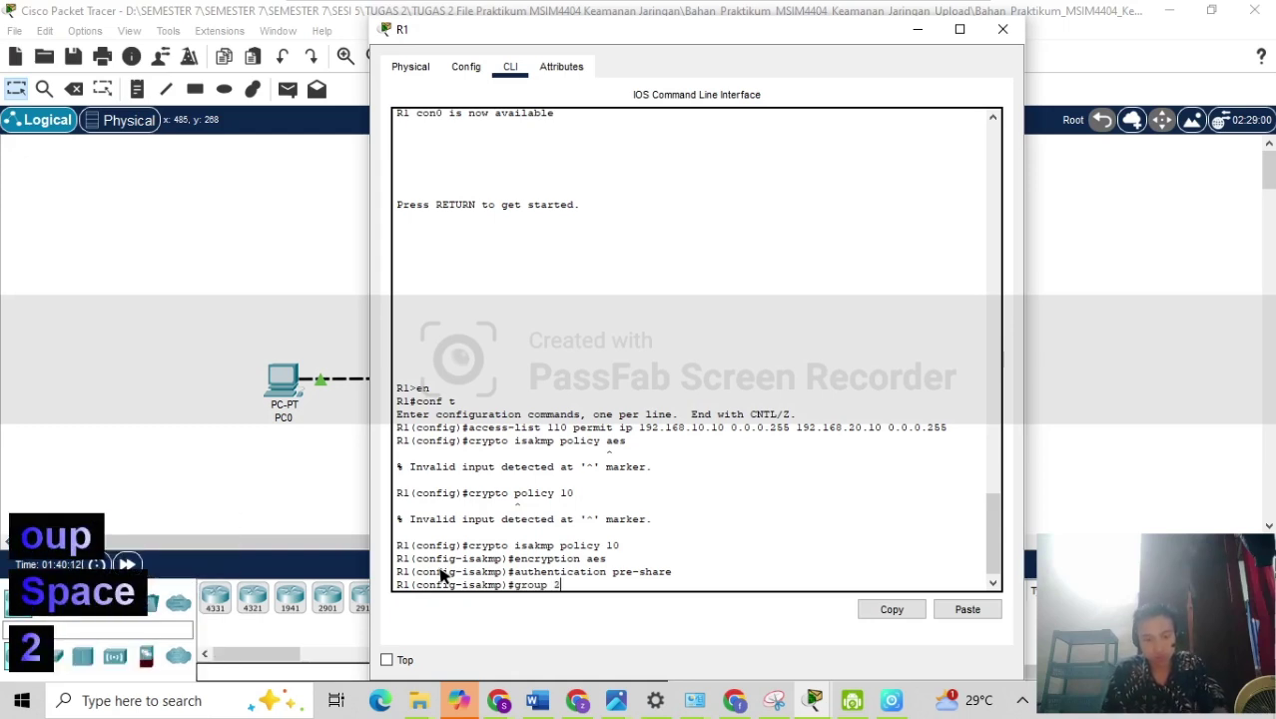
{"action": "key", "text": "Return"}
{"action": "type", "text": "exit"}
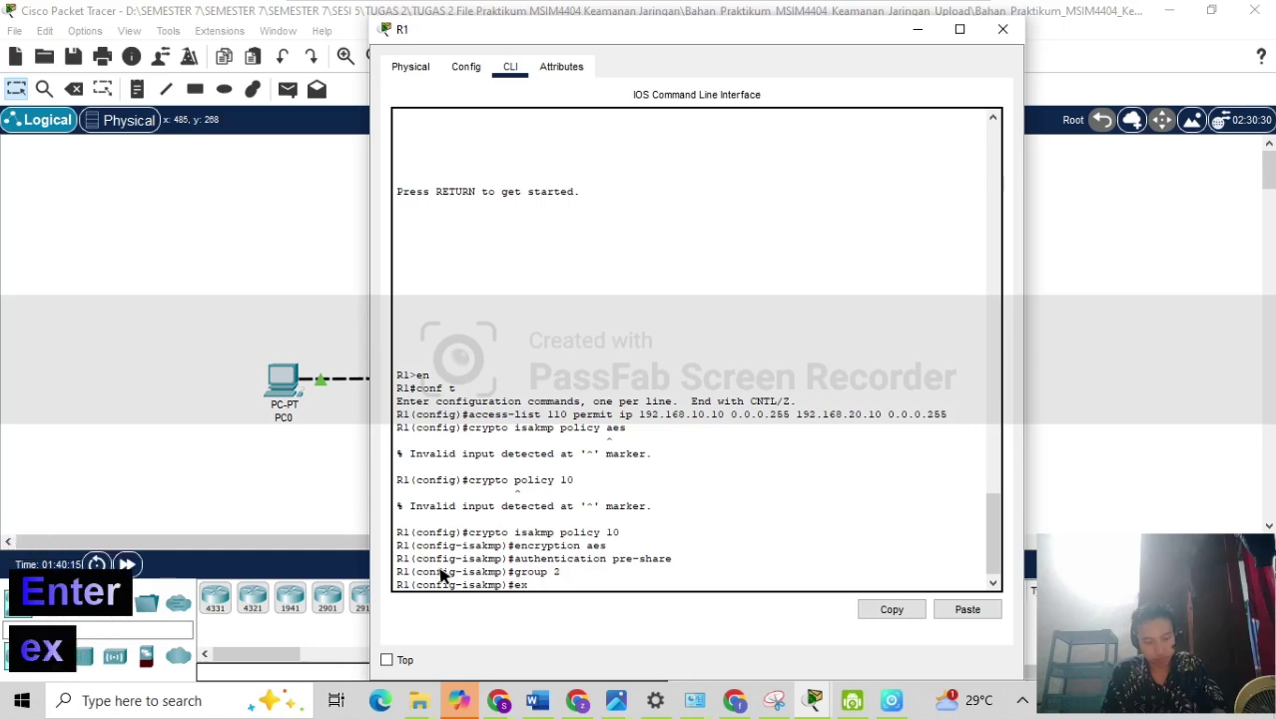
{"action": "key", "text": "Return"}
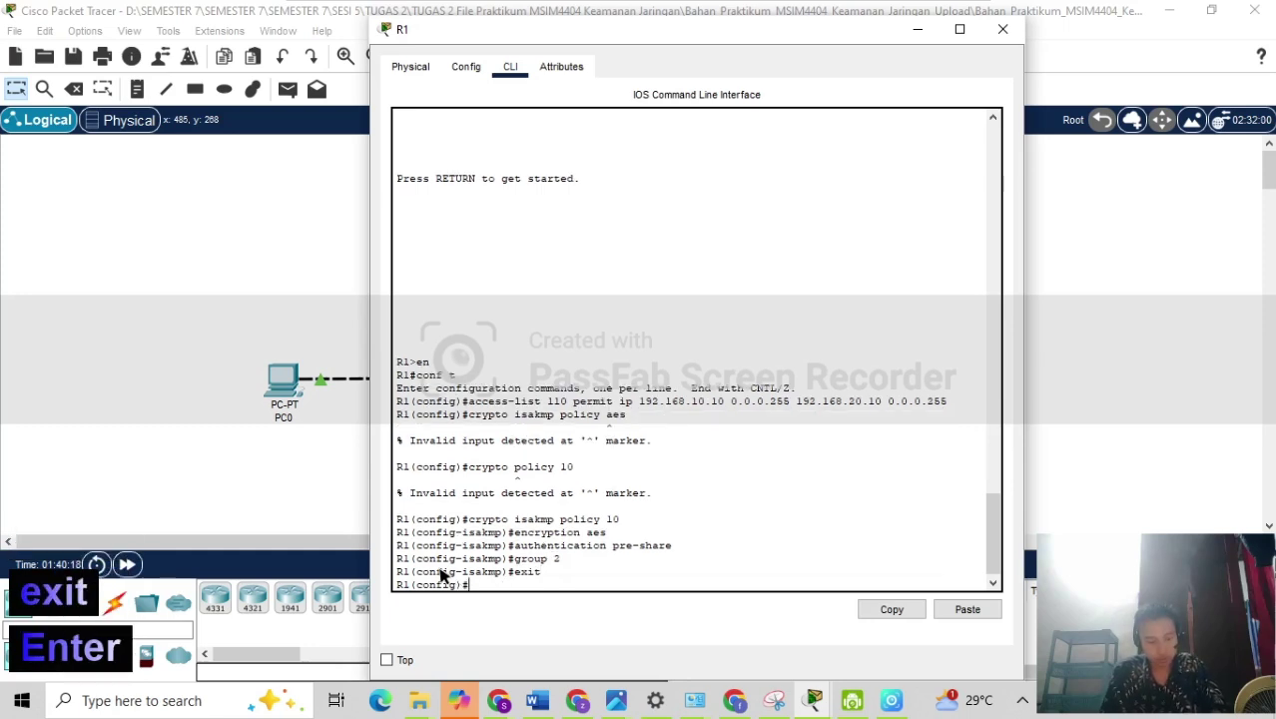
{"action": "type", "text": "c"}
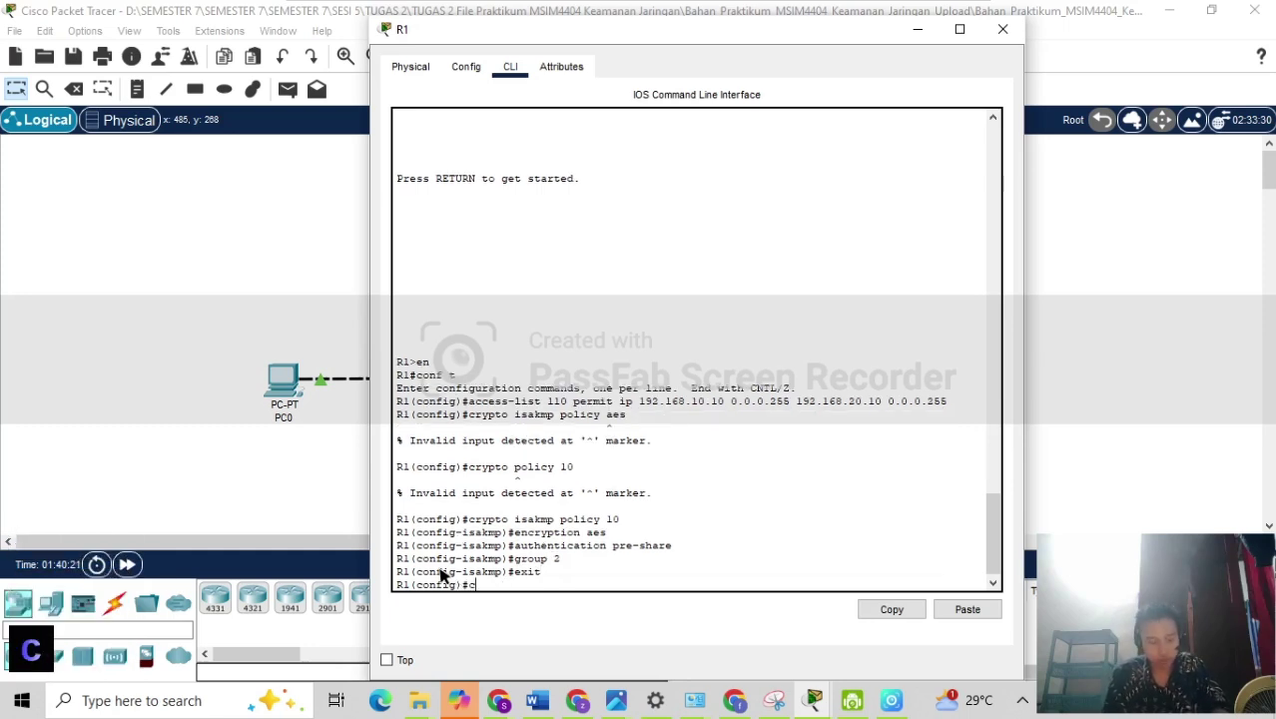
{"action": "type", "text": "r"}
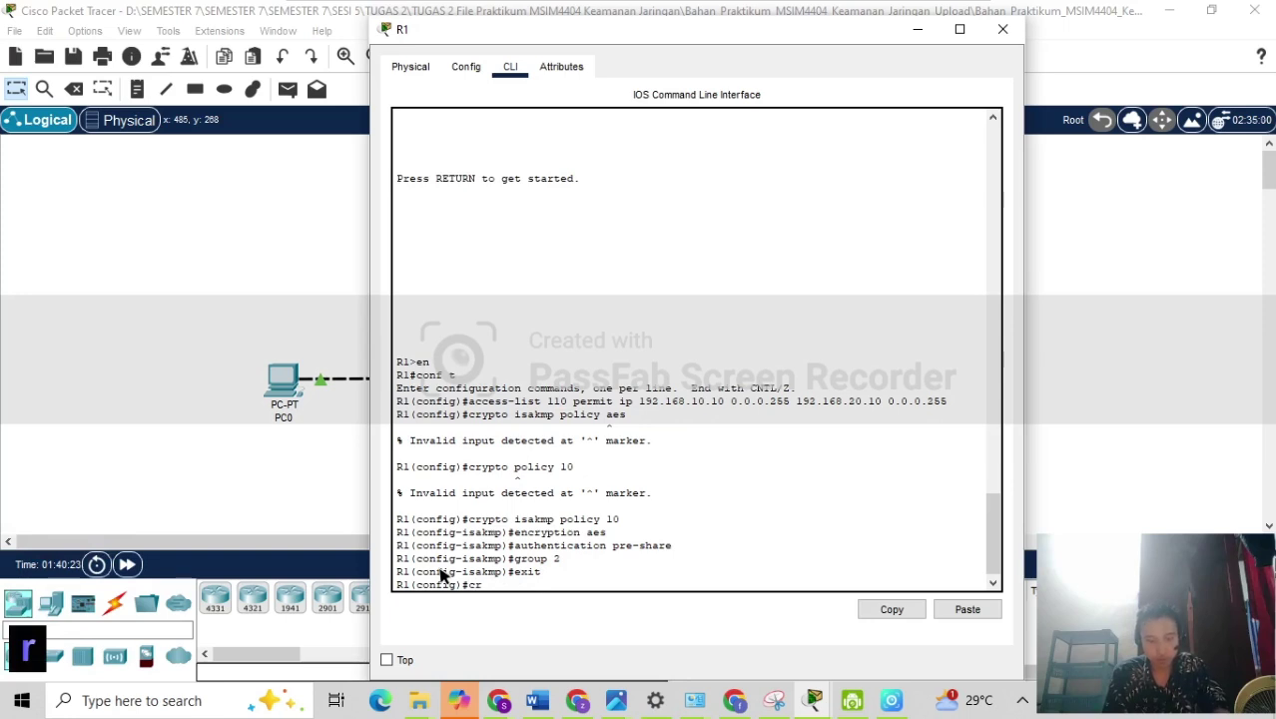
{"action": "type", "text": "ypto "}
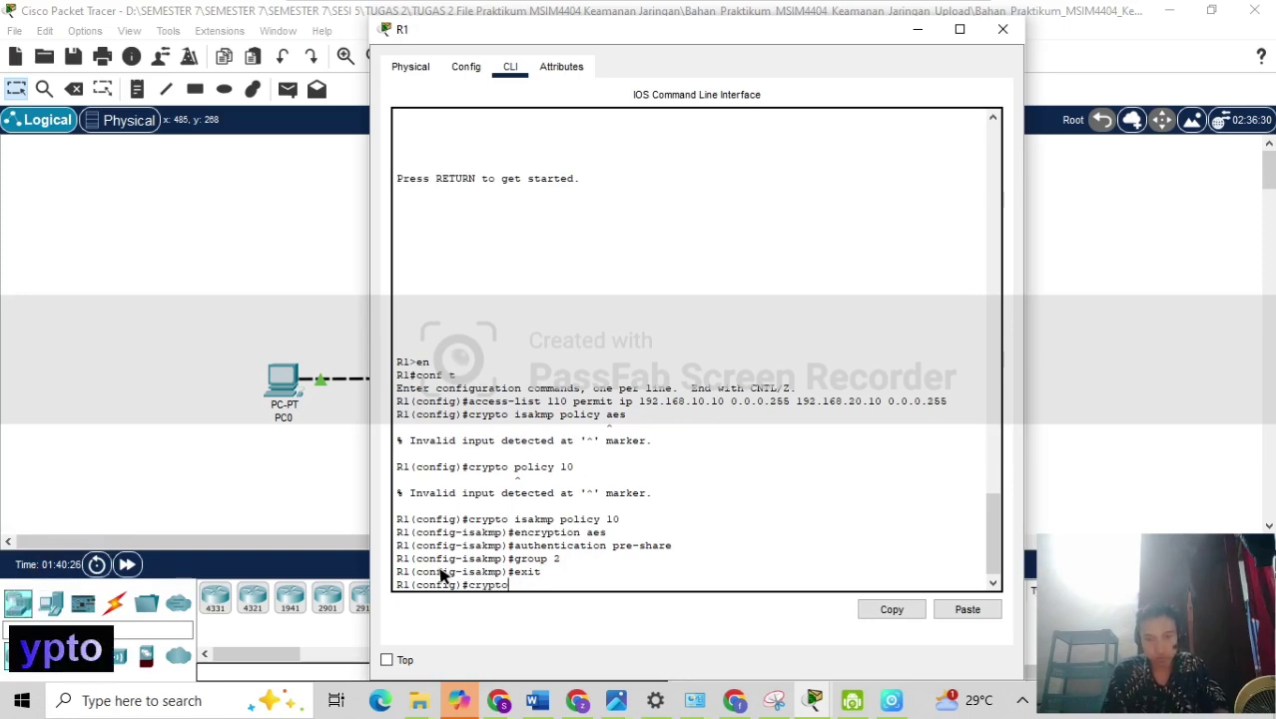
{"action": "type", "text": "isakm"}
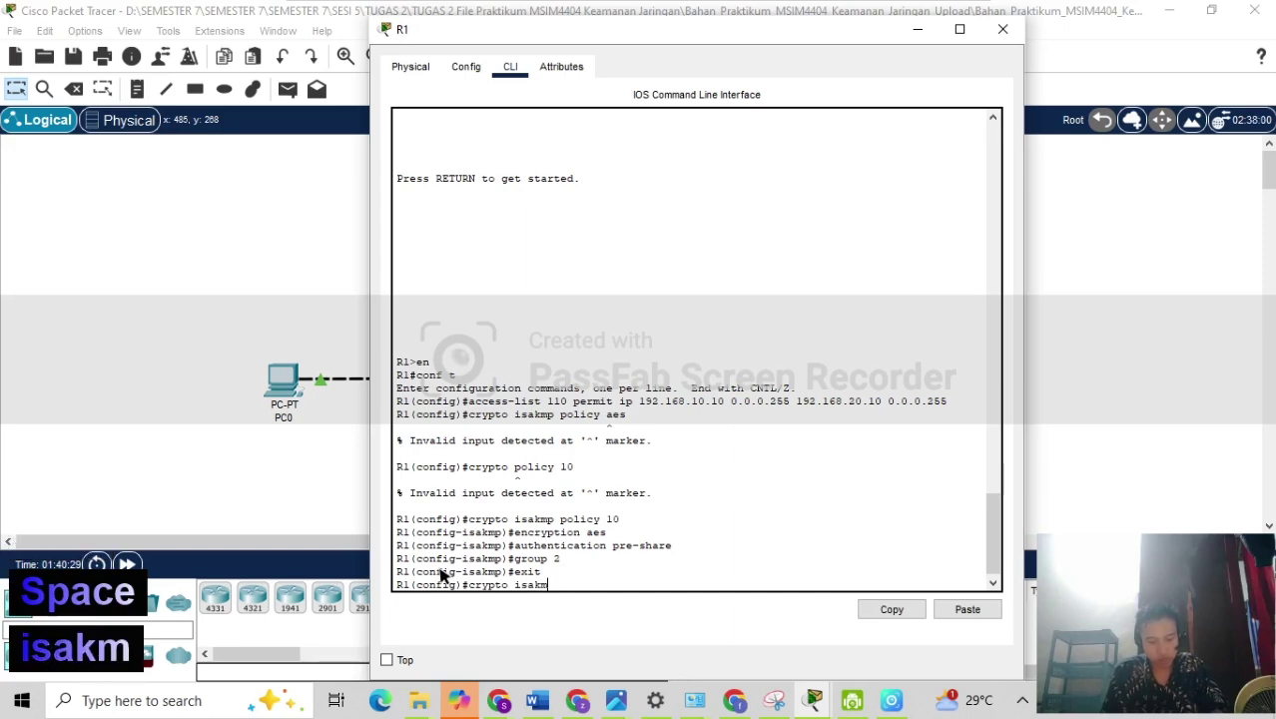
{"action": "type", "text": "p k"}
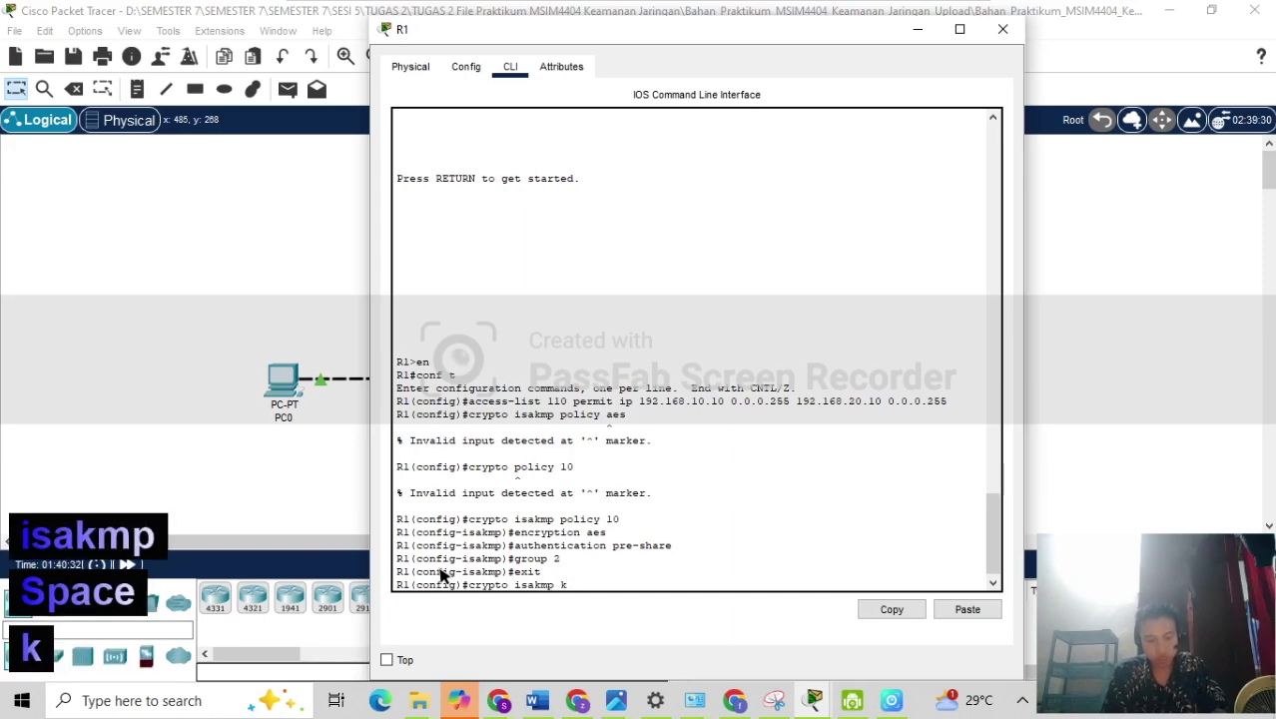
{"action": "type", "text": "ey ci"}
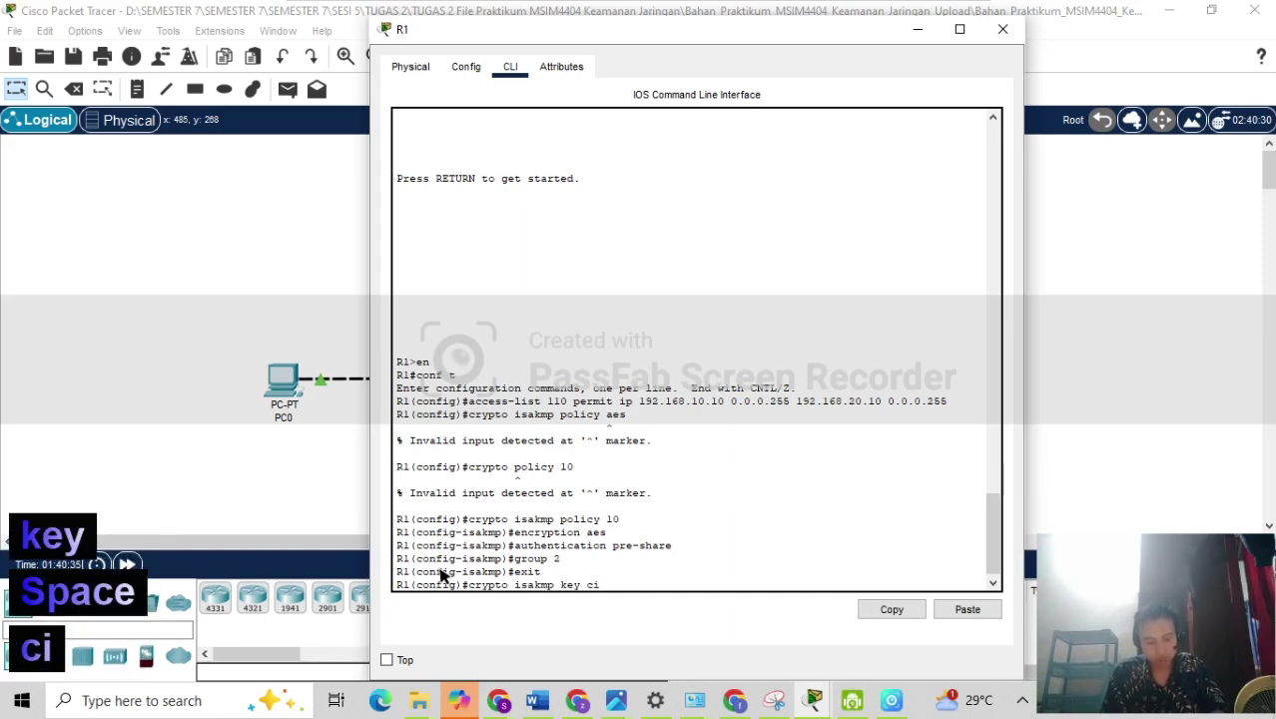
{"action": "type", "text": "sco "}
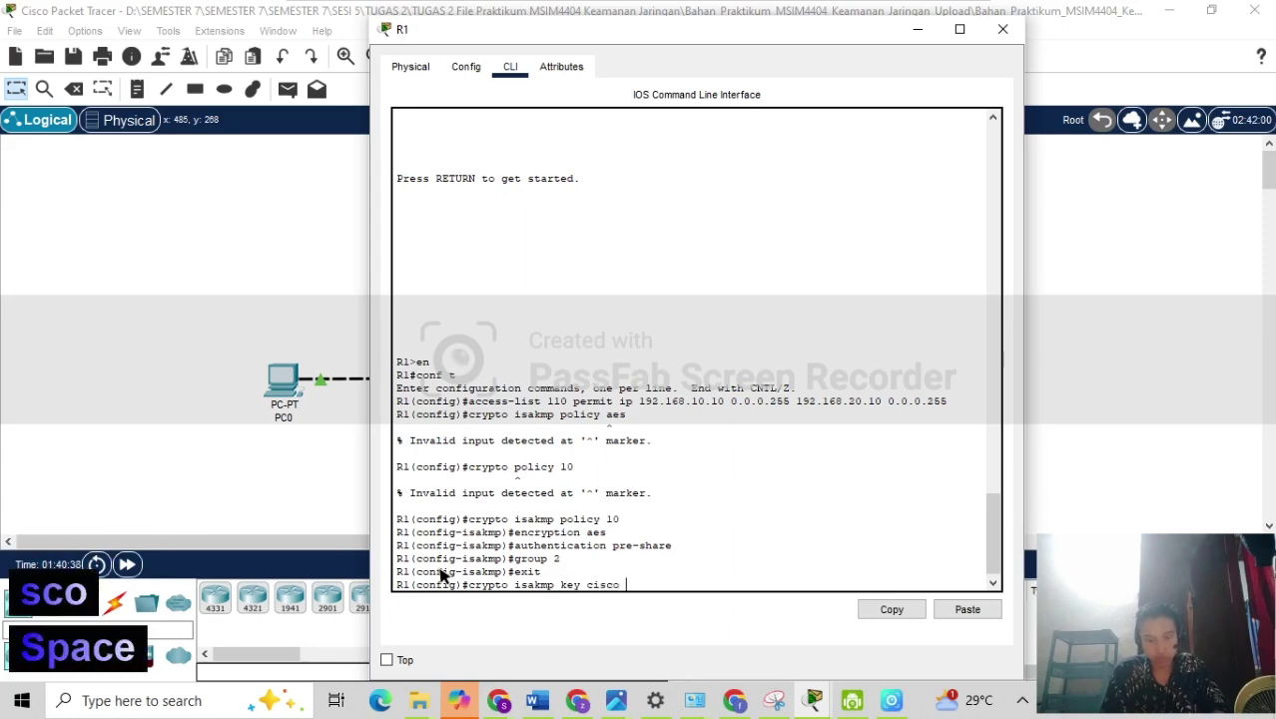
{"action": "type", "text": "address"}
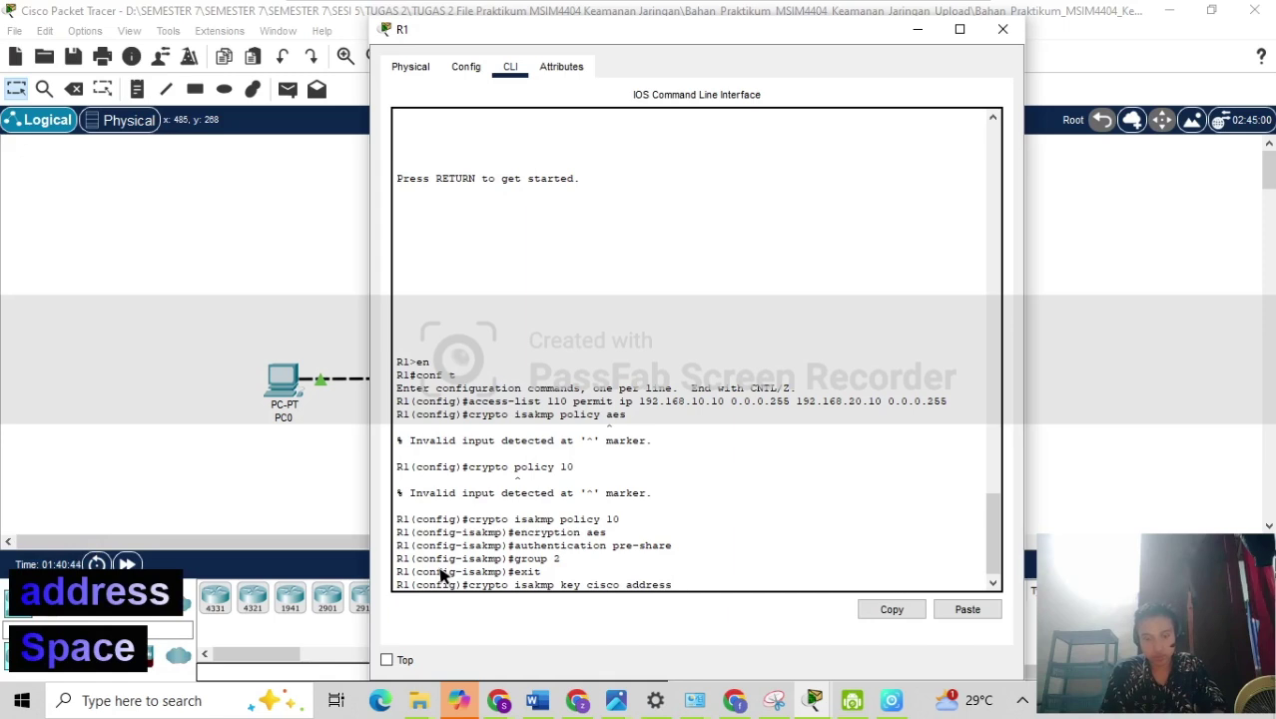
{"action": "type", "text": " 172."}
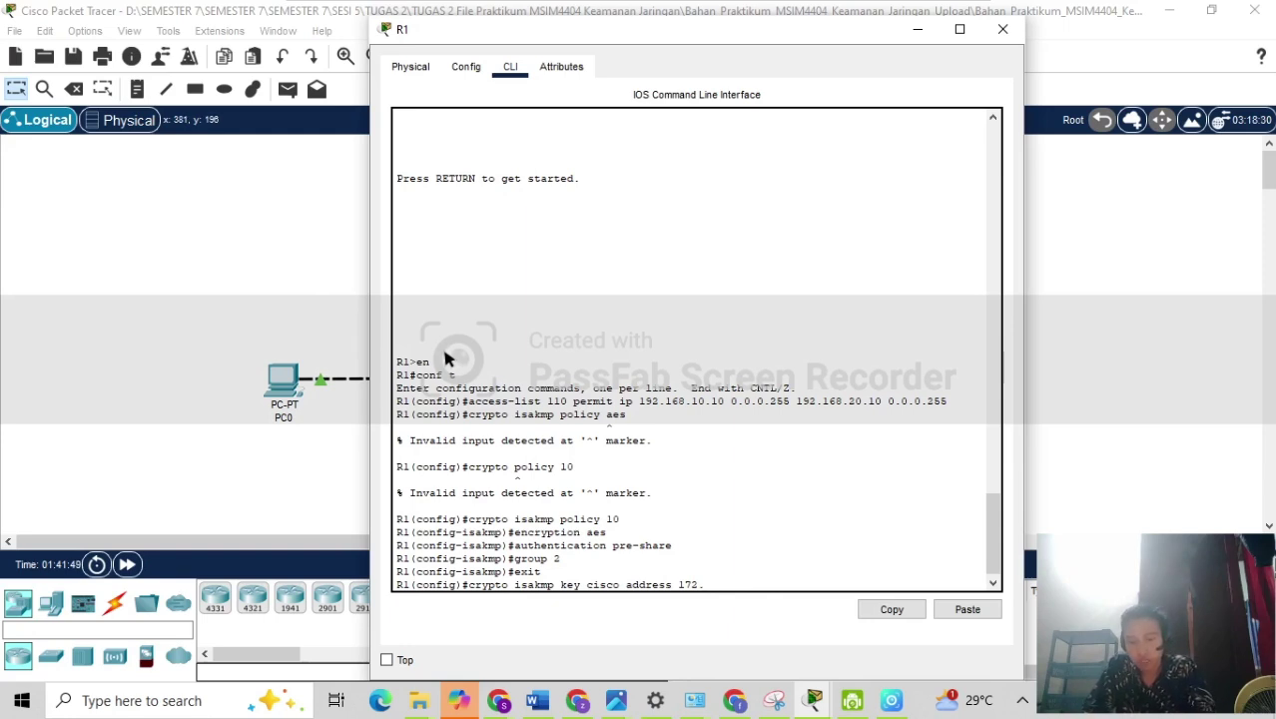
Complete the ISAKMP pre-shared key command for peer address 172.16.20.2.
{"action": "type", "text": "1"}
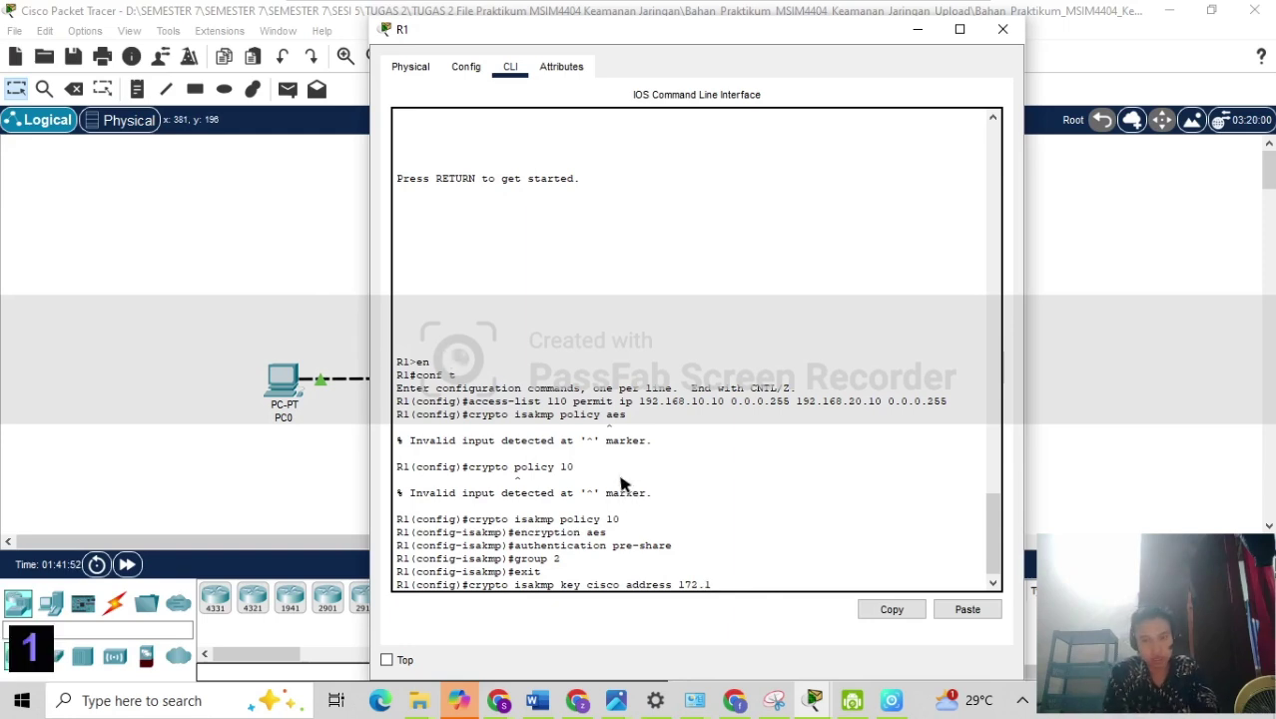
{"action": "type", "text": "6.20"}
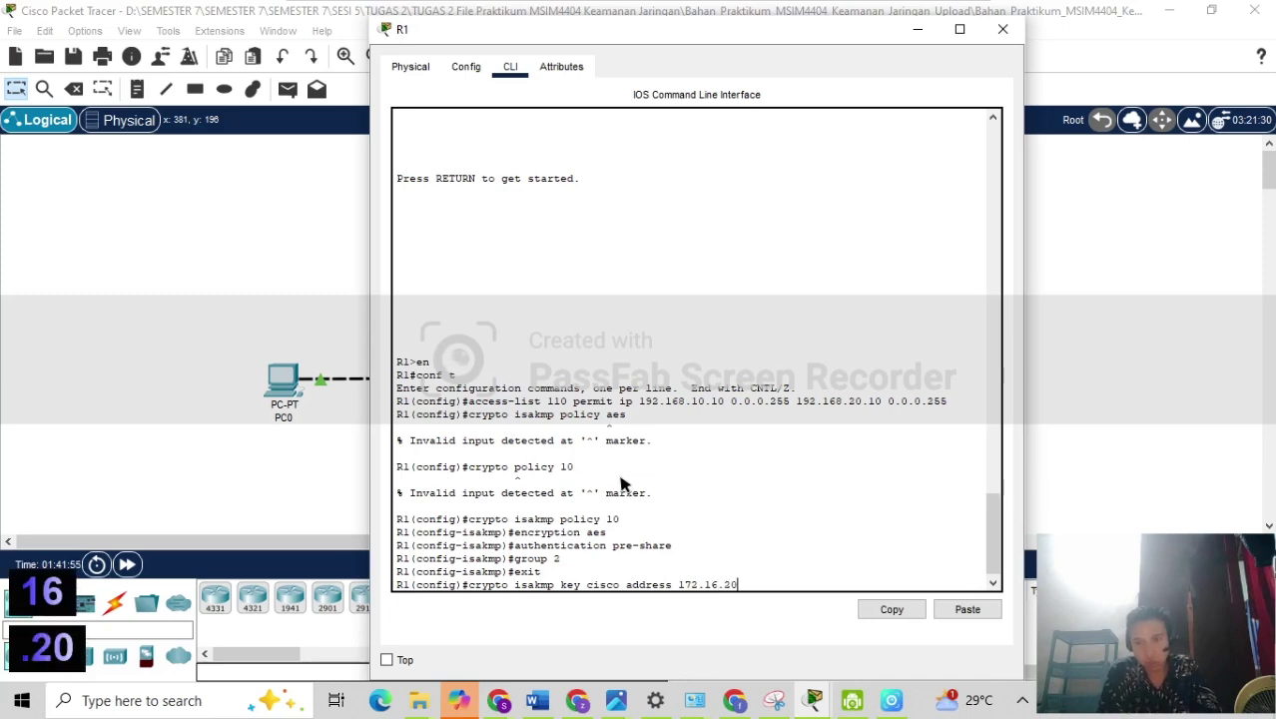
{"action": "type", "text": ".2"}
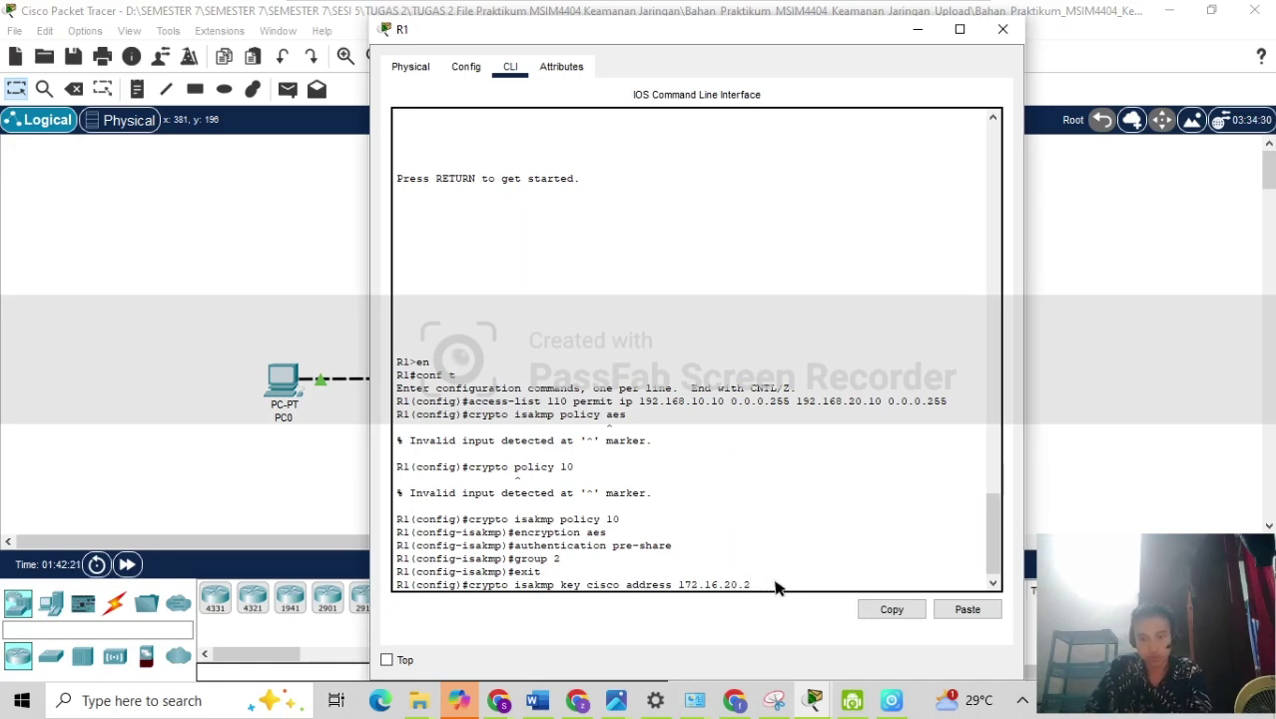
{"action": "key", "text": "Return"}
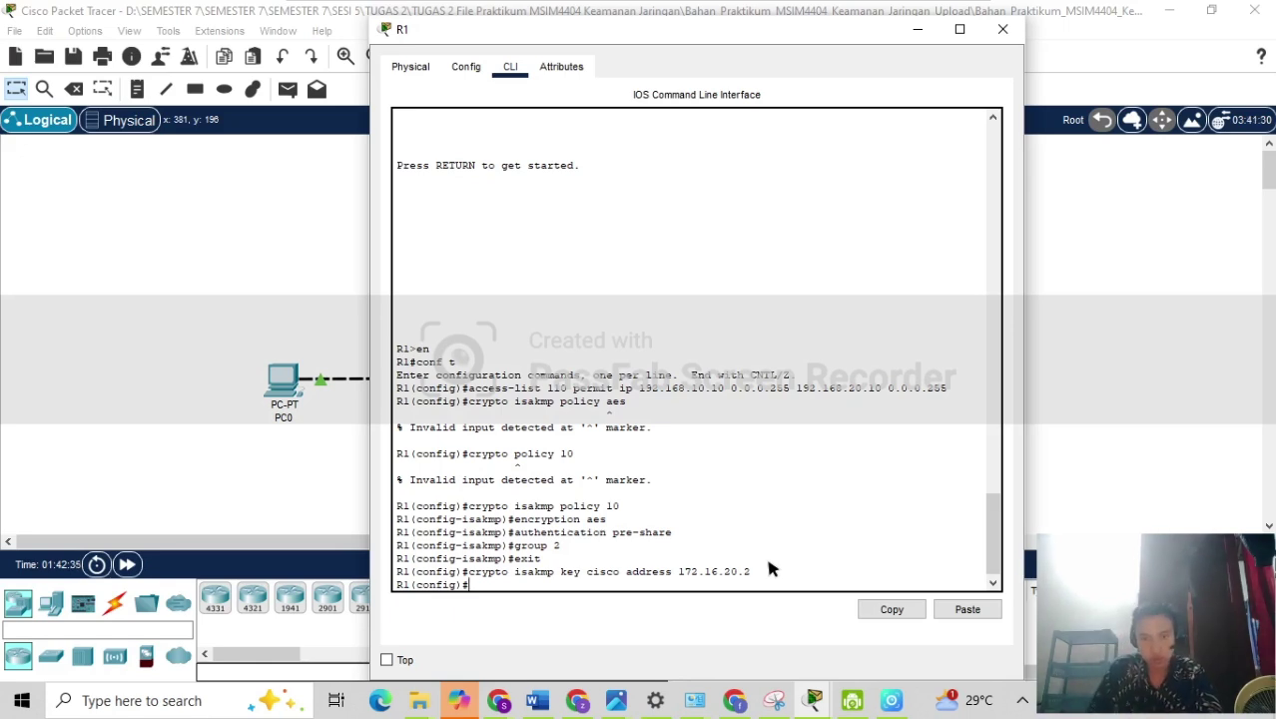
Enter 'crypto IPsec transform-set VPN-SET map-3des esp-sha-hmac', fixing typos along the way.
{"action": "type", "text": "cy"}
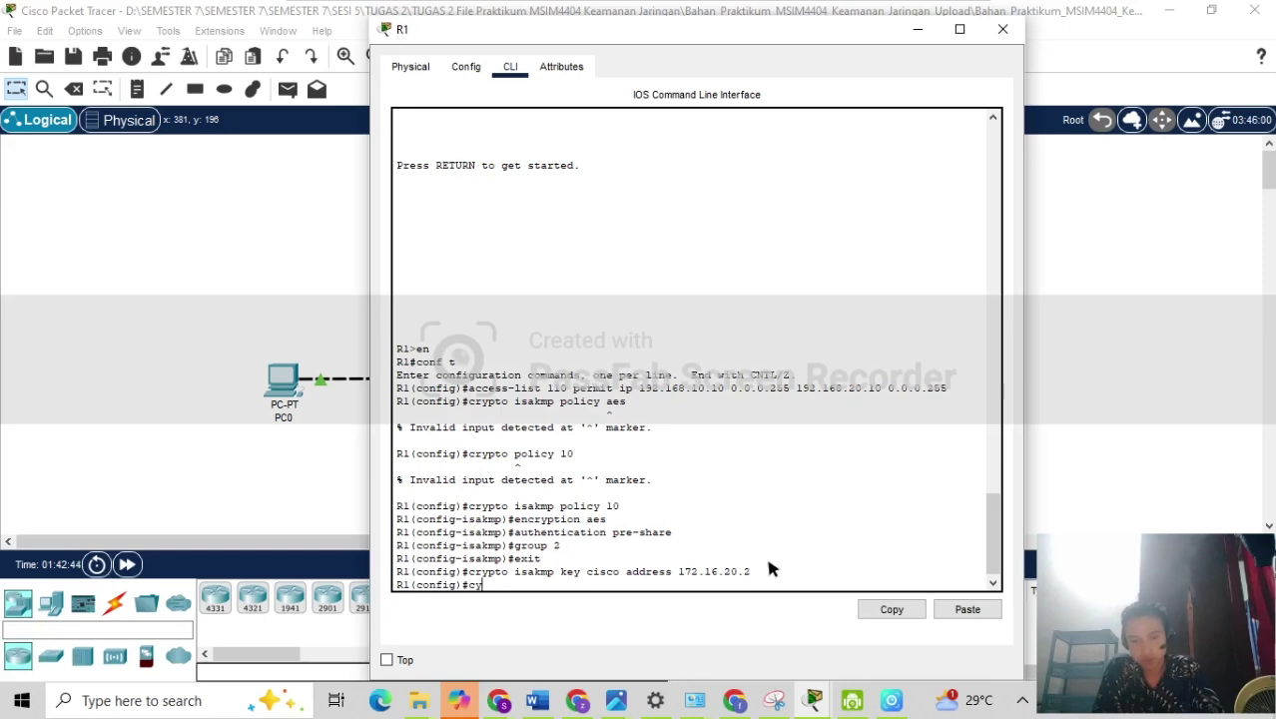
{"action": "type", "text": "ypto"}
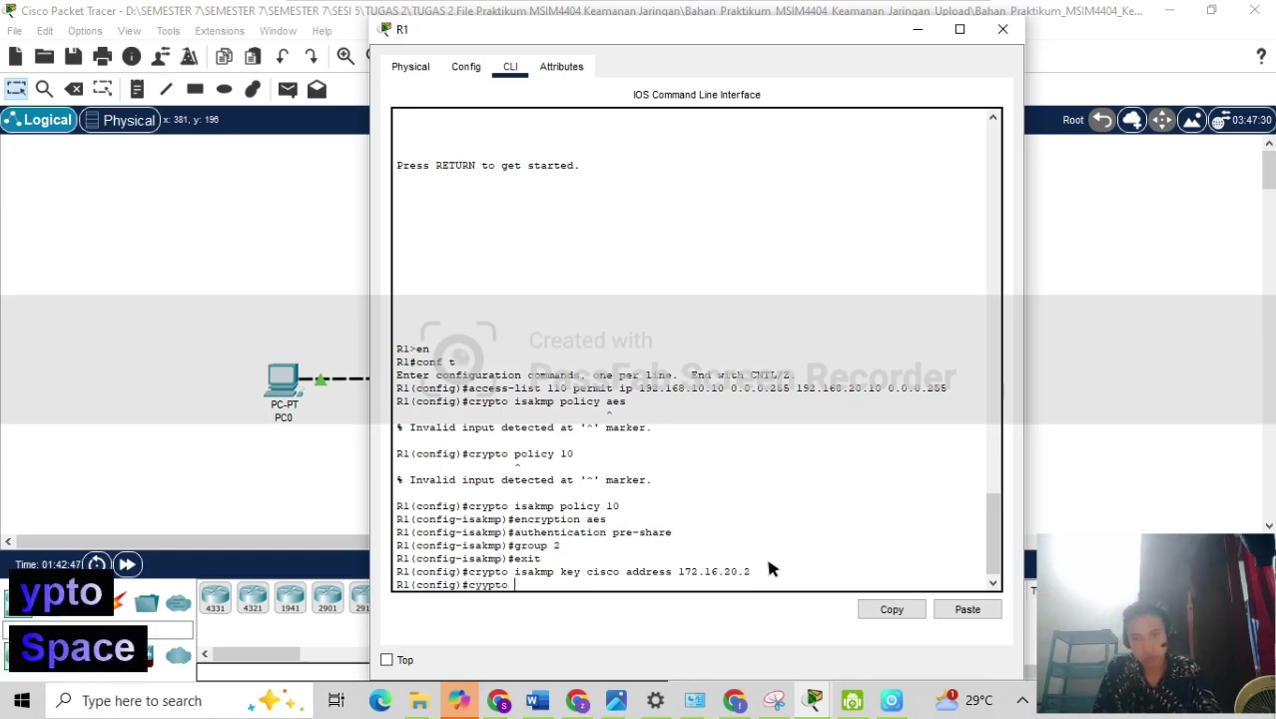
{"action": "key", "text": "Insert"}
{"action": "key", "text": "Insert"}
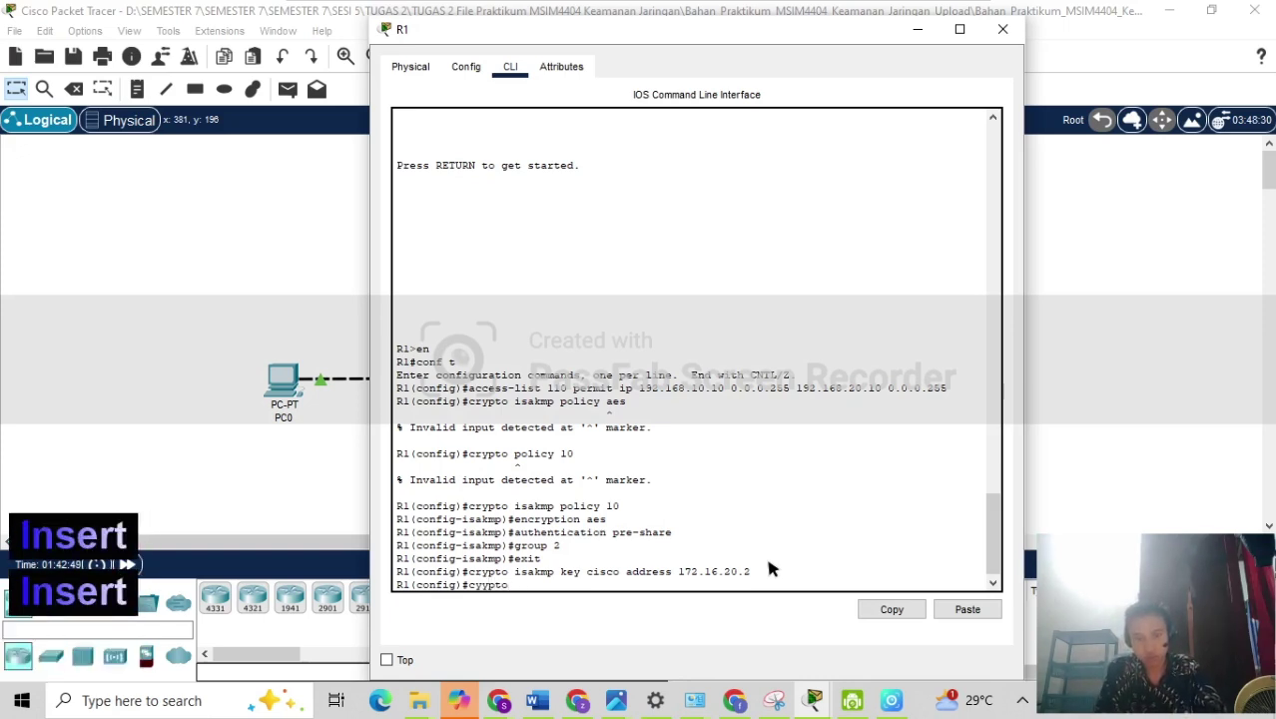
{"action": "key", "text": "BackSpace"}
{"action": "key", "text": "BackSpace"}
{"action": "key", "text": "BackSpace"}
{"action": "key", "text": "BackSpace"}
{"action": "key", "text": "BackSpace"}
{"action": "key", "text": "BackSpace"}
{"action": "type", "text": "r"}
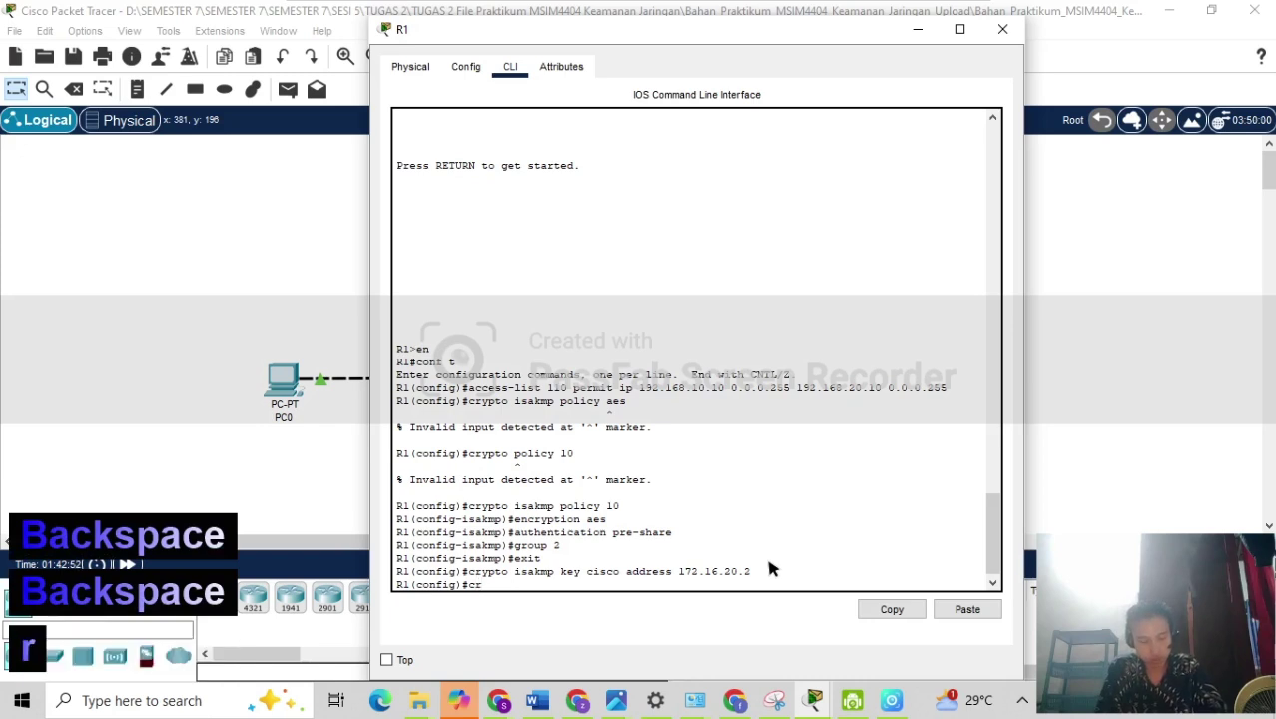
{"action": "type", "text": "ypto "}
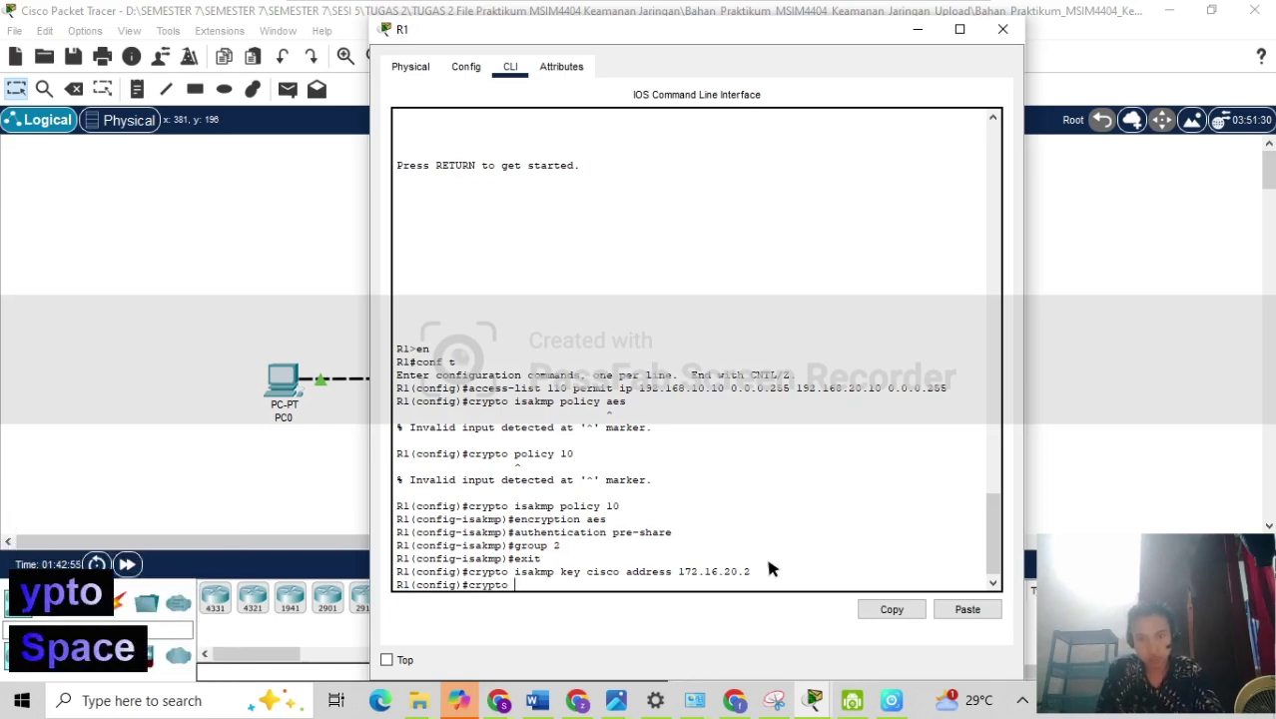
{"action": "type", "text": "IPsec"}
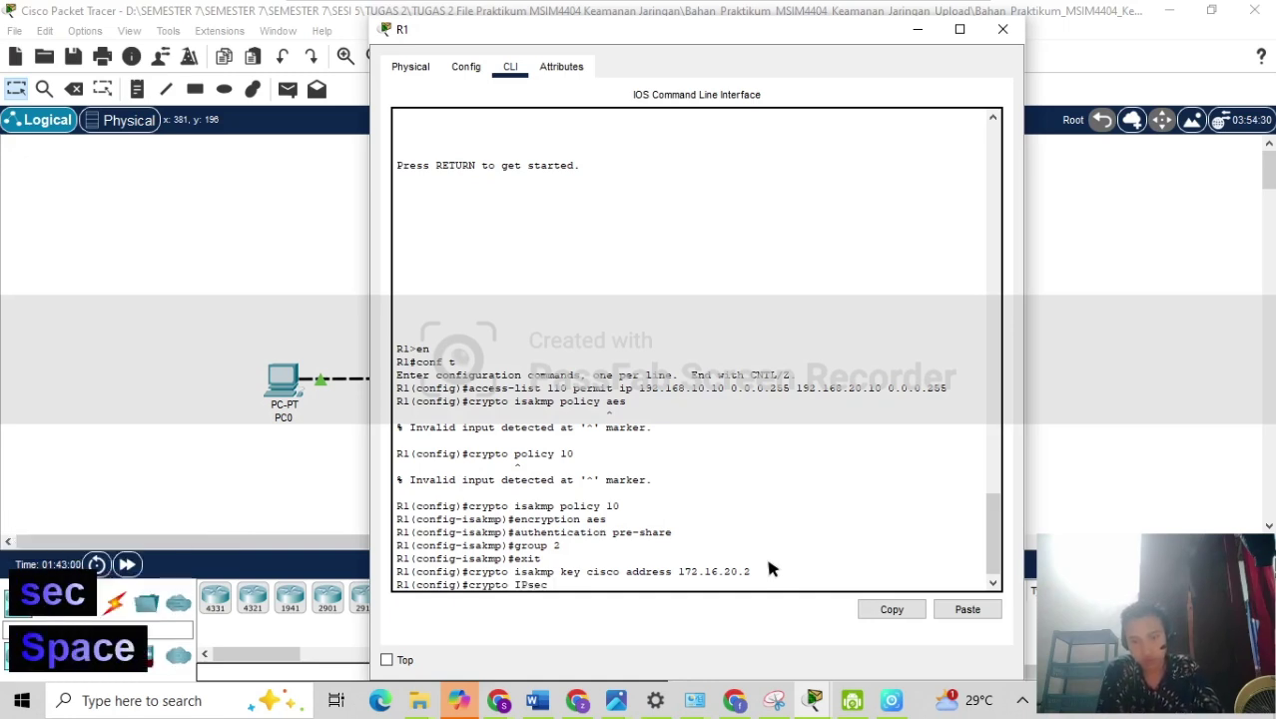
{"action": "type", "text": " trans"}
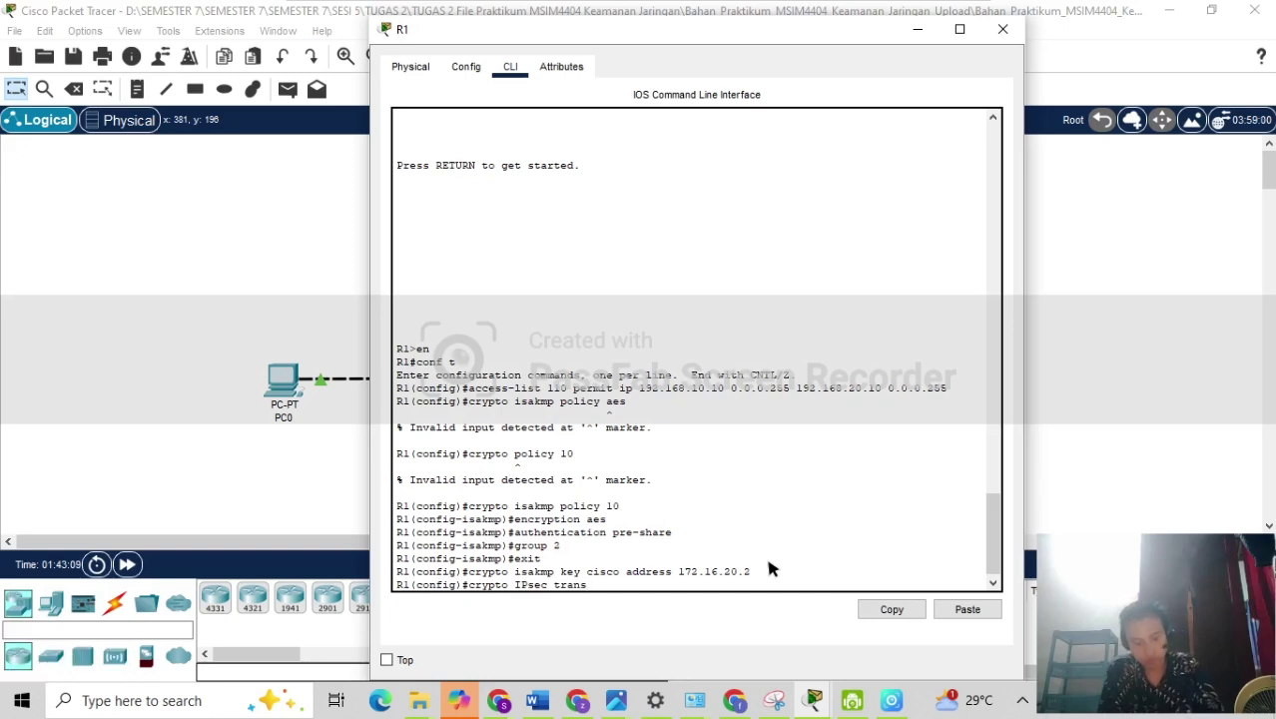
{"action": "type", "text": "form"}
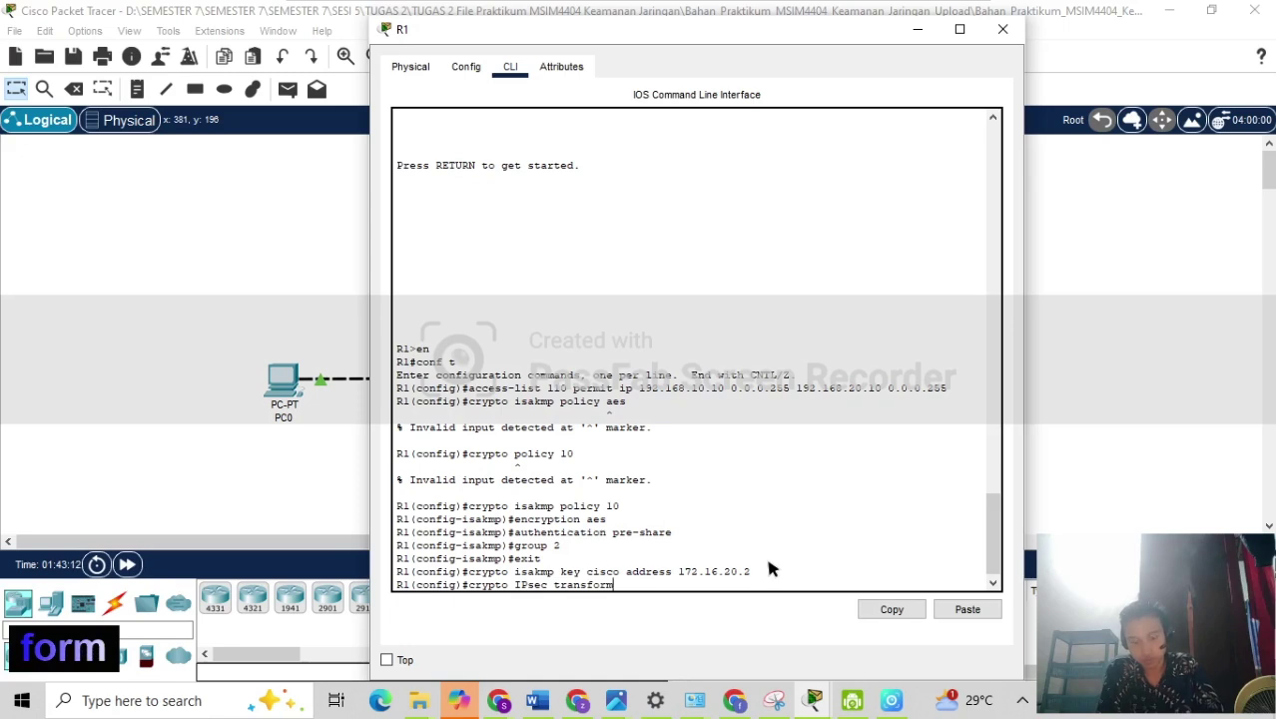
{"action": "type", "text": "-ne"}
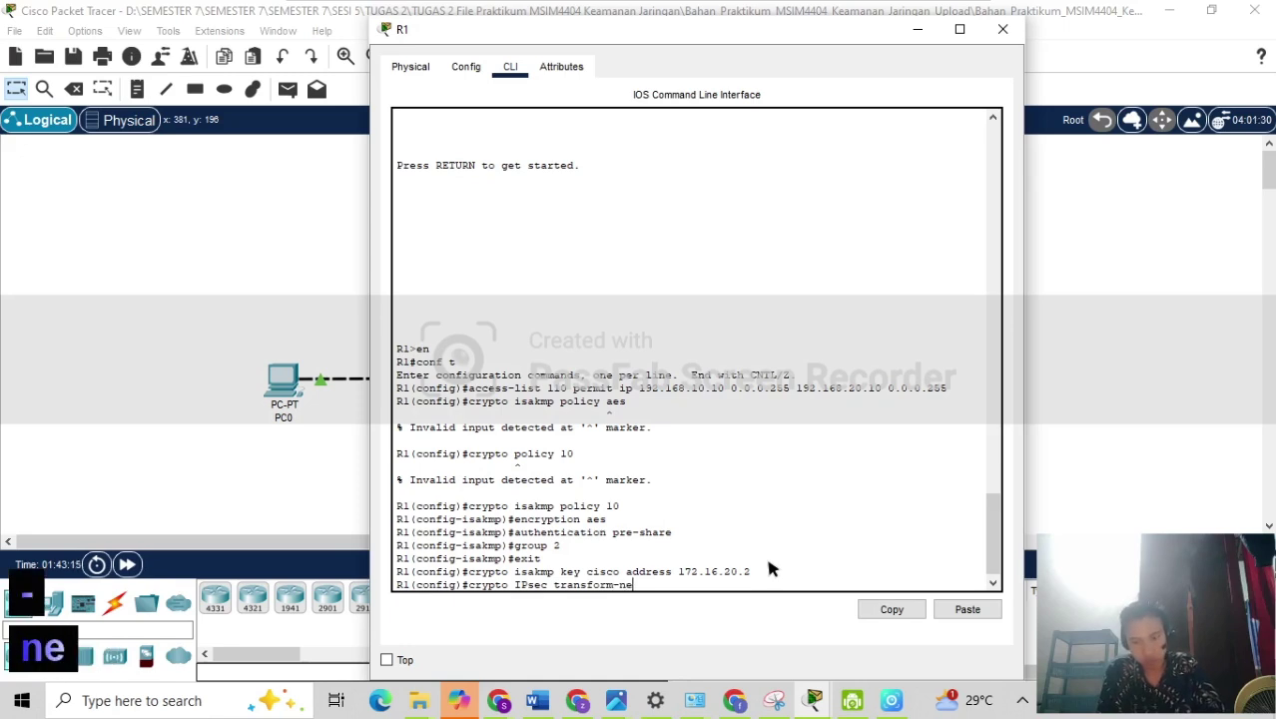
{"action": "key", "text": "BackSpace"}
{"action": "key", "text": "BackSpace"}
{"action": "type", "text": "se"}
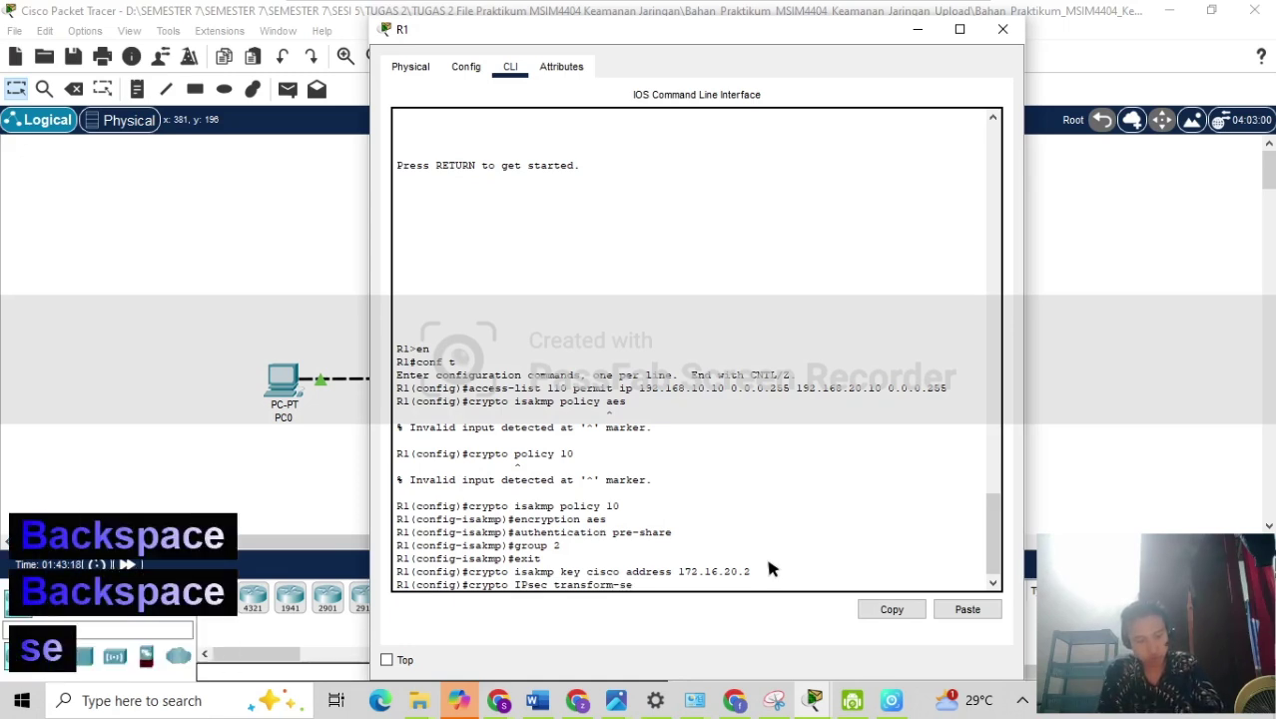
{"action": "type", "text": "t V"}
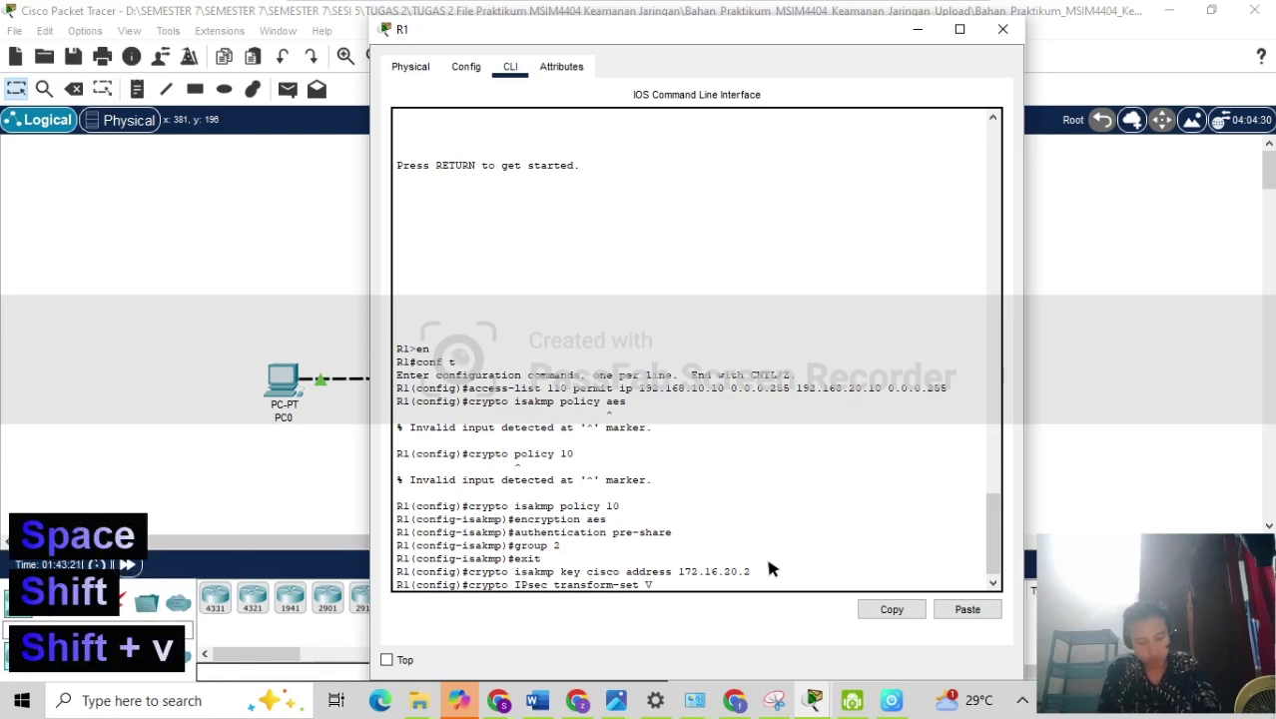
{"action": "type", "text": "PN-"}
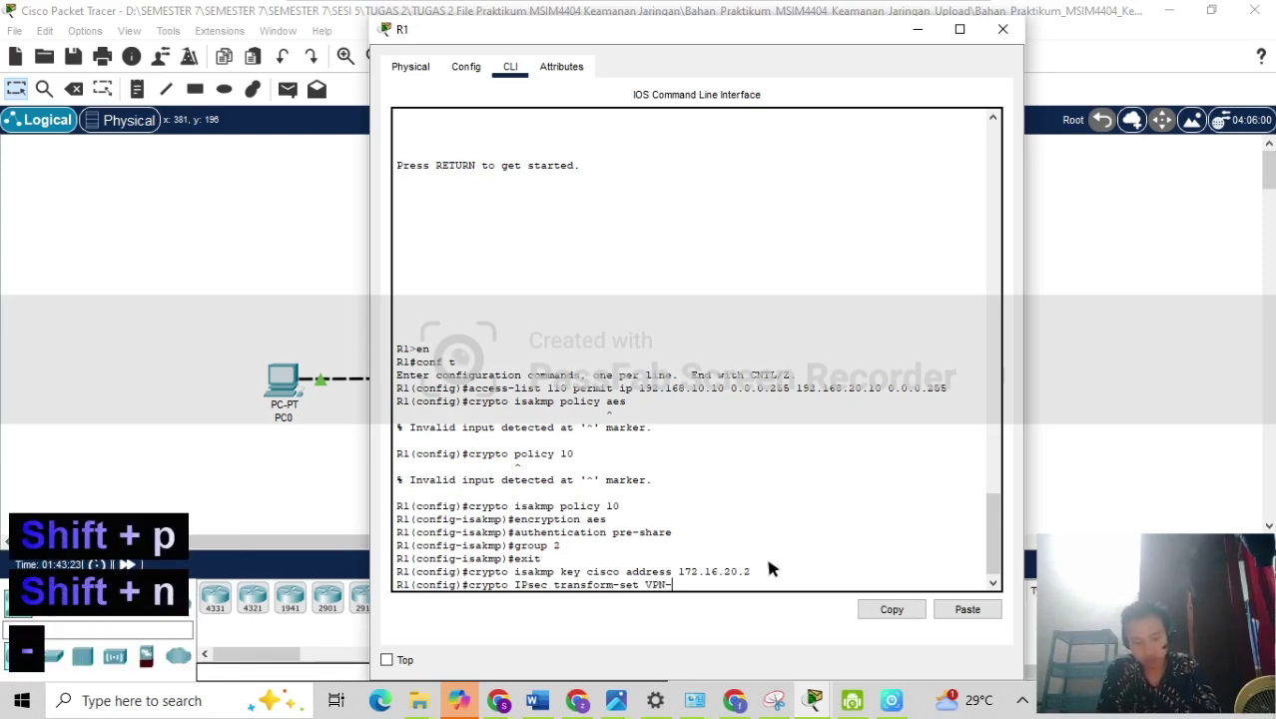
{"action": "type", "text": "SET "}
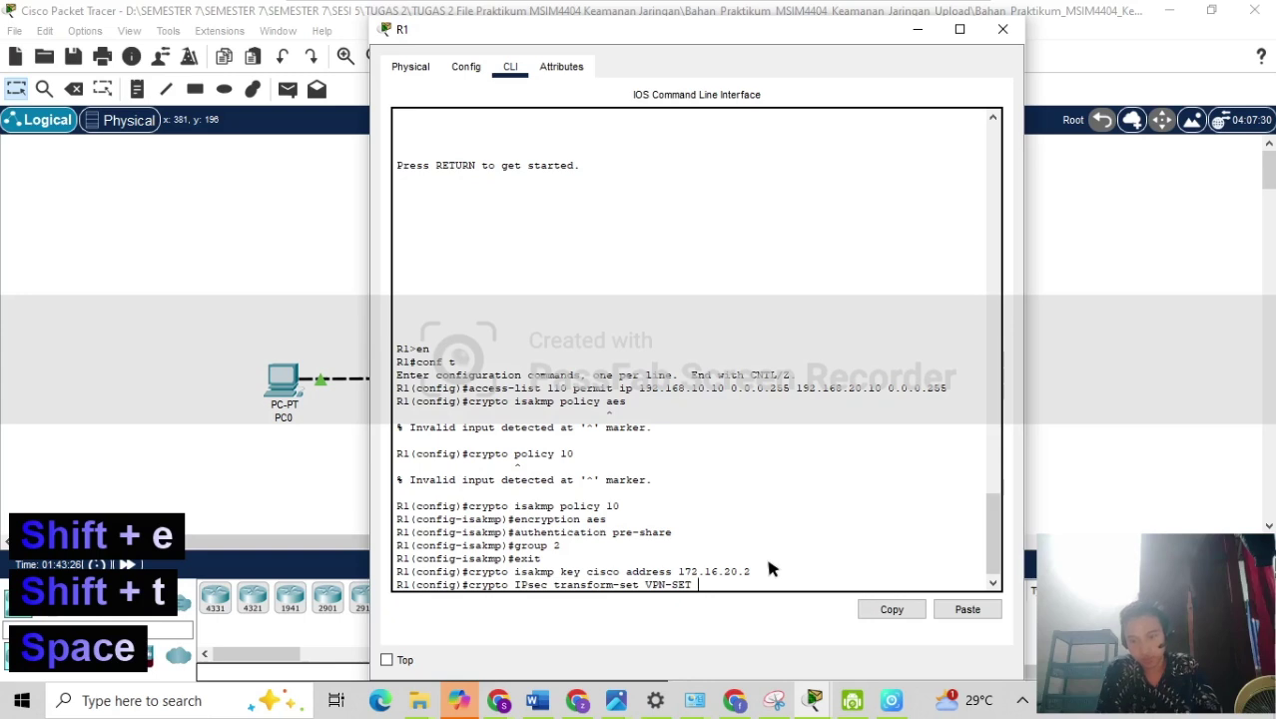
{"action": "type", "text": "map-"}
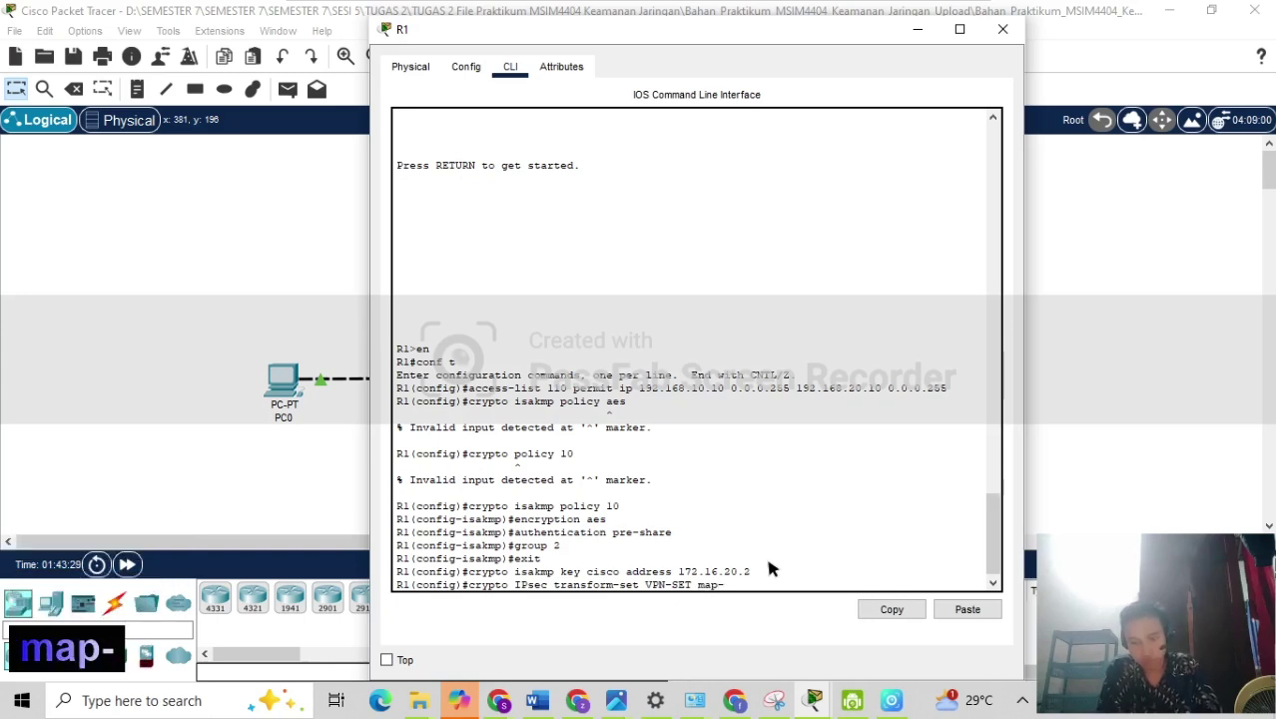
{"action": "type", "text": "3des"}
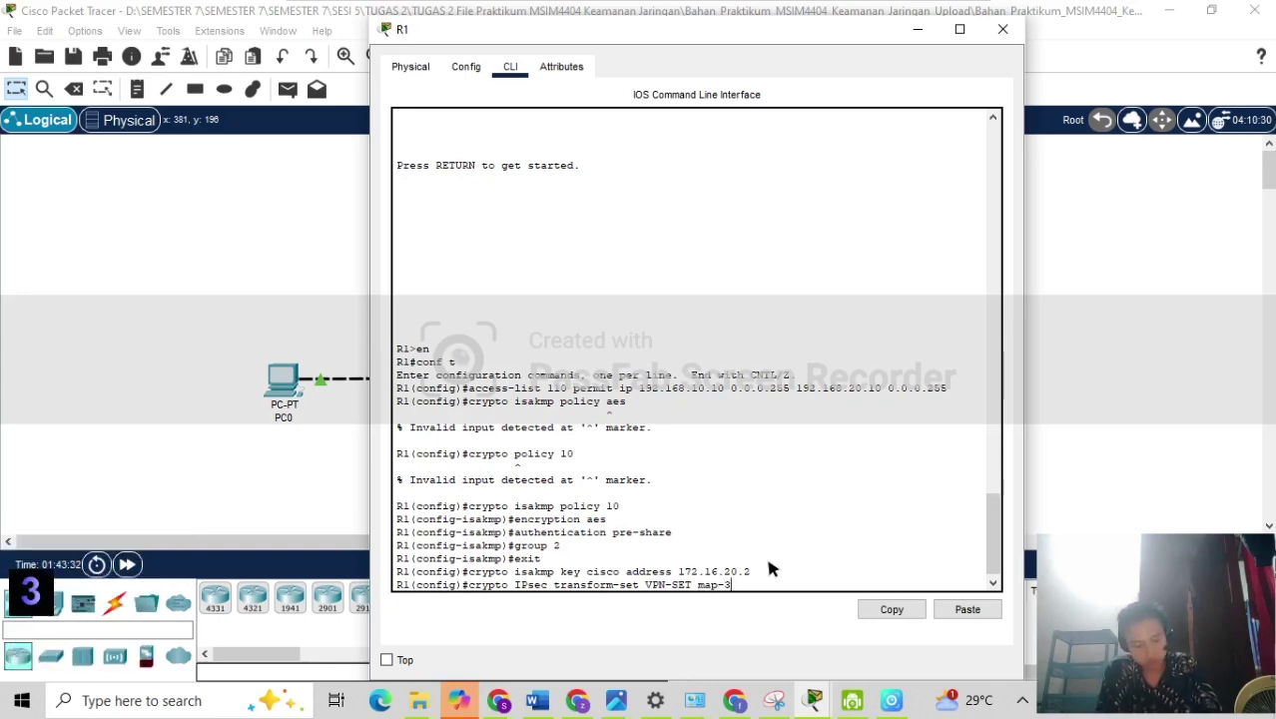
{"action": "type", "text": " e"}
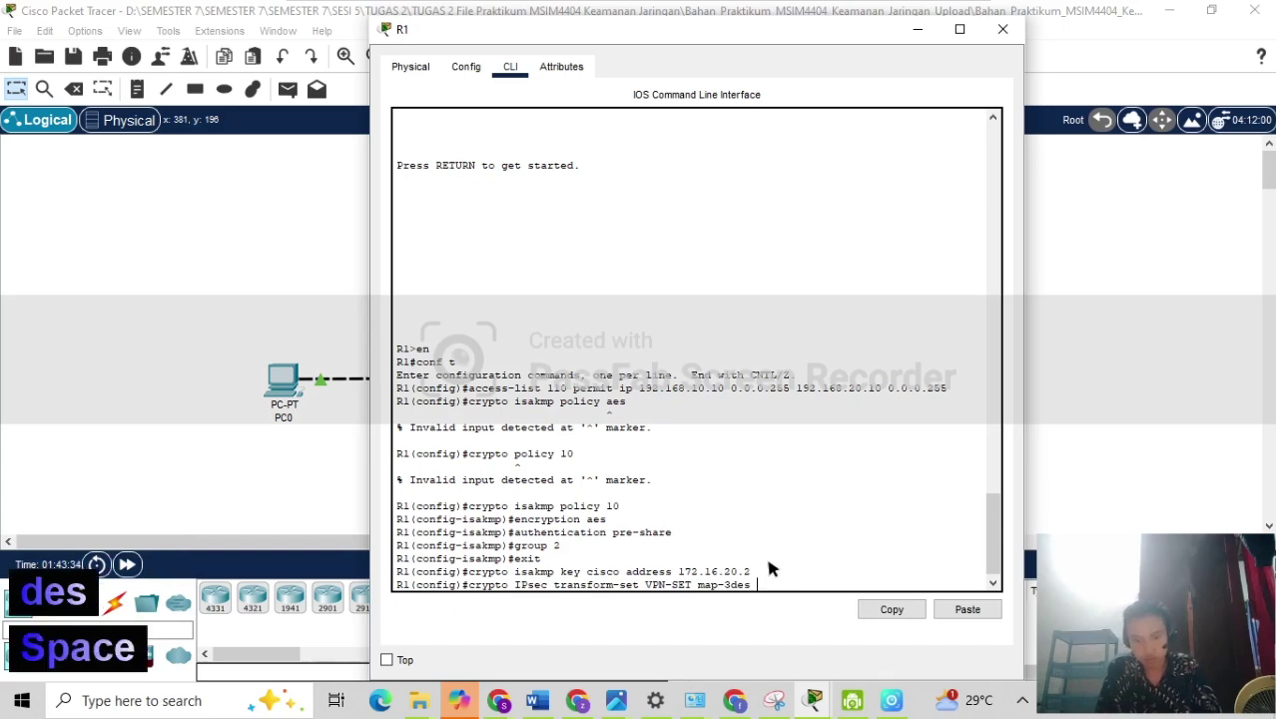
{"action": "type", "text": "sp"}
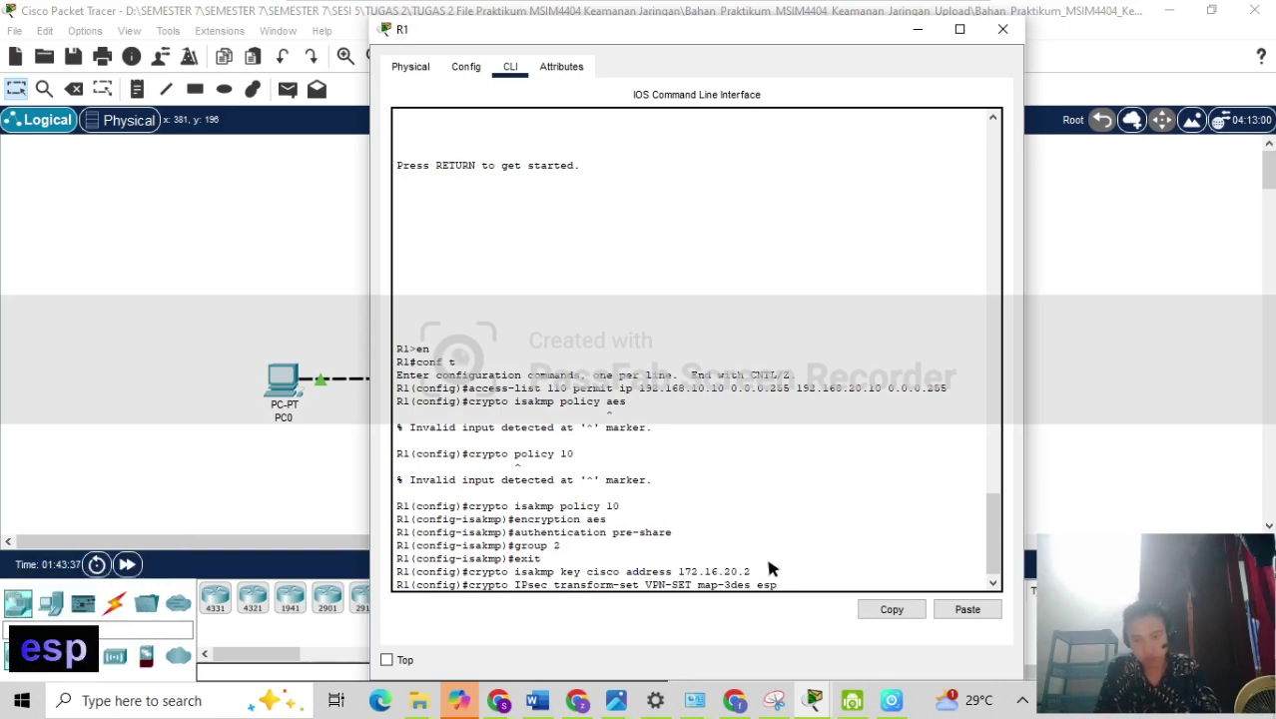
{"action": "type", "text": "-sha"}
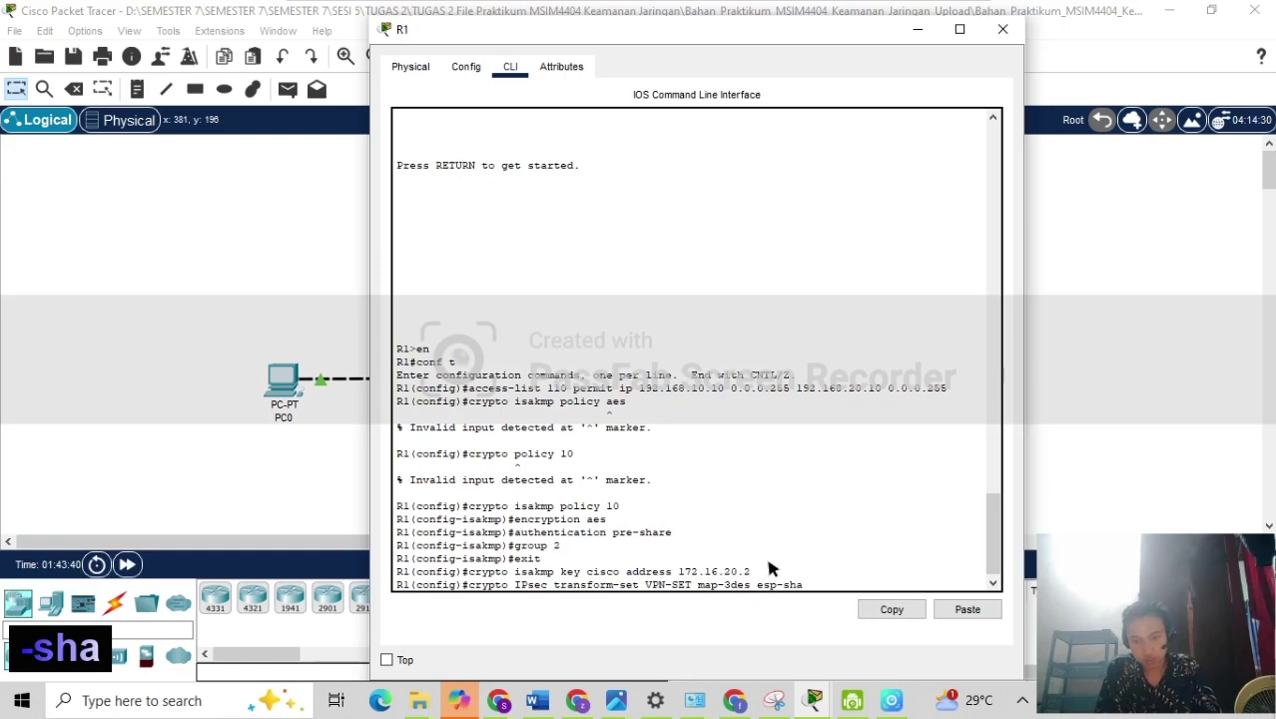
{"action": "type", "text": "-hmac"}
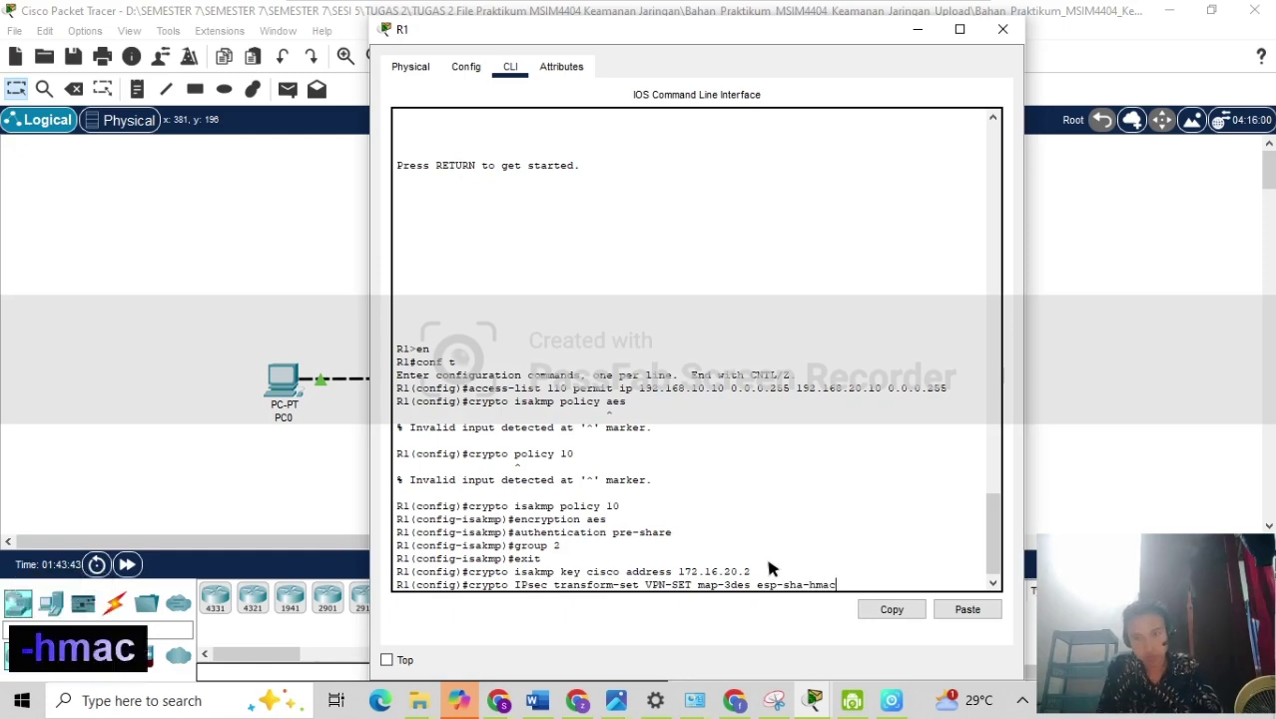
{"action": "key", "text": "Return"}
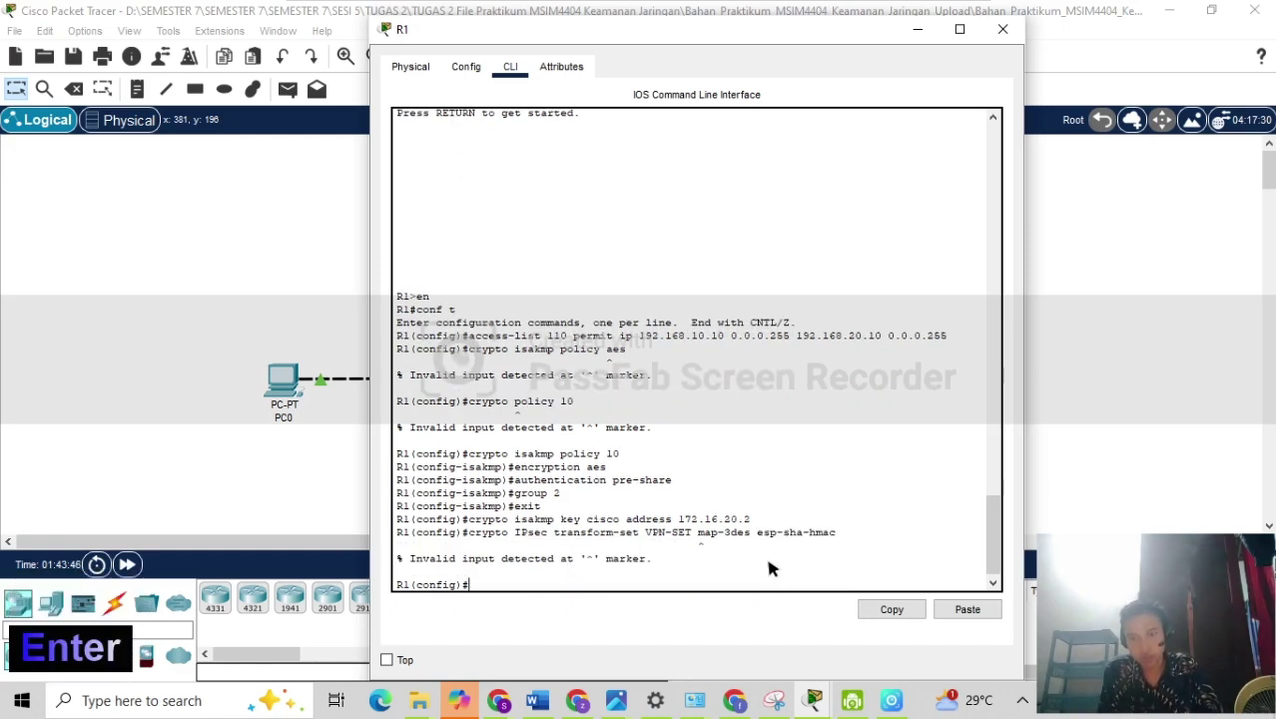
Recall the transform-set command, change map-3des to esp-3des, and resubmit it.
{"action": "key", "text": "Up"}
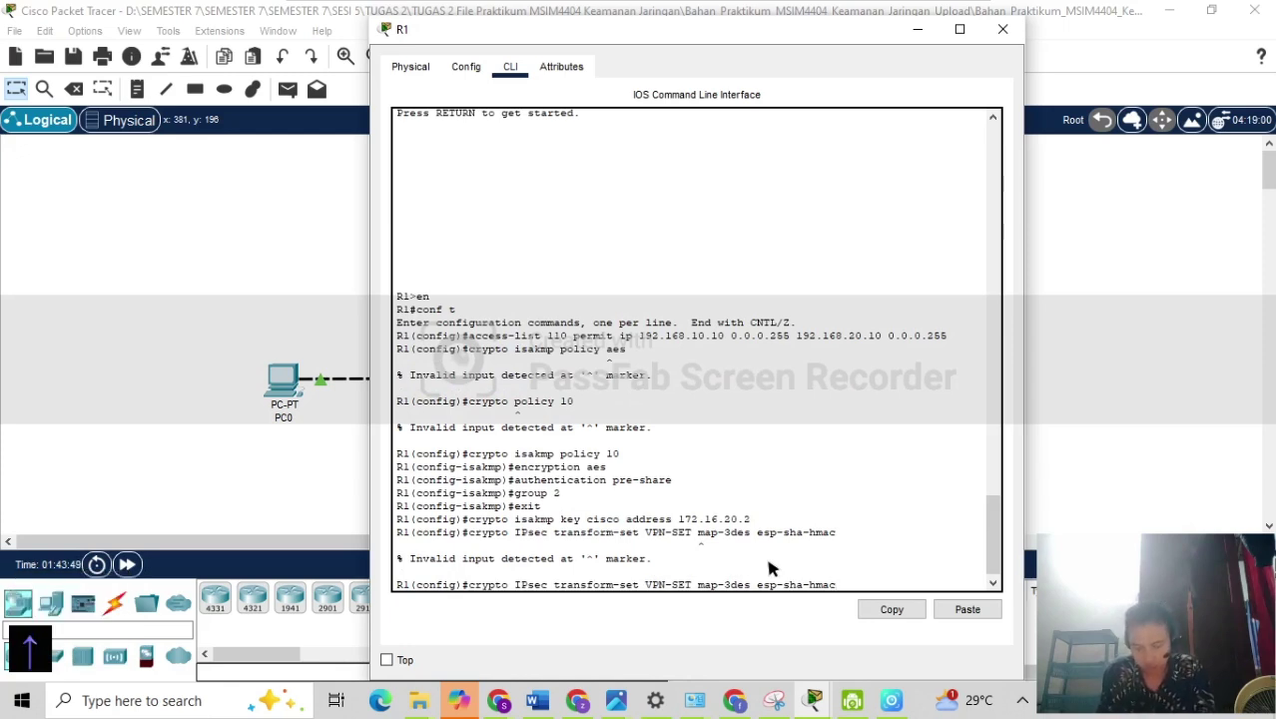
{"action": "key", "text": "Left"}
{"action": "key", "text": "Left"}
{"action": "key", "text": "Left"}
{"action": "key", "text": "Left"}
{"action": "key", "text": "Left"}
{"action": "key", "text": "Left"}
{"action": "key", "text": "Left"}
{"action": "key", "text": "Left"}
{"action": "key", "text": "Left"}
{"action": "key", "text": "Left"}
{"action": "key", "text": "Left"}
{"action": "key", "text": "Left"}
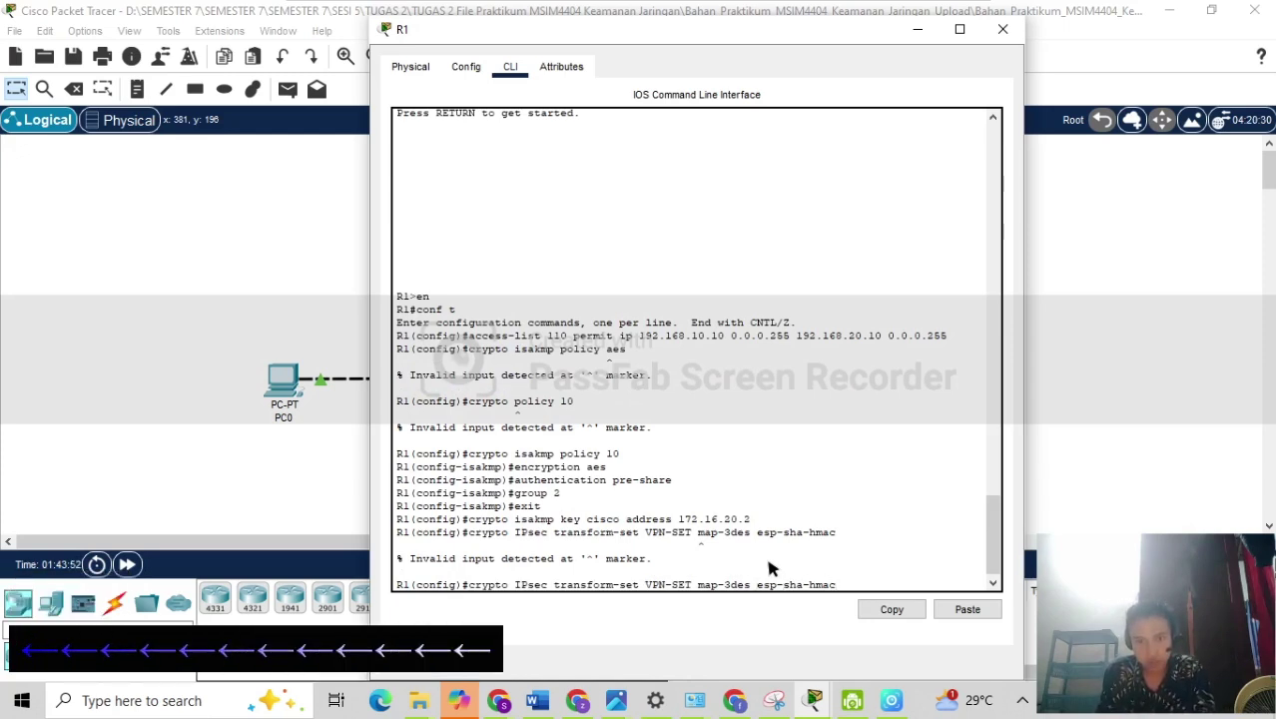
{"action": "key", "text": "Left"}
{"action": "key", "text": "Left"}
{"action": "key", "text": "Left"}
{"action": "key", "text": "Left"}
{"action": "key", "text": "Left"}
{"action": "key", "text": "Left"}
{"action": "key", "text": "Left"}
{"action": "key", "text": "Left"}
{"action": "key", "text": "Left"}
{"action": "key", "text": "Left"}
{"action": "key", "text": "Left"}
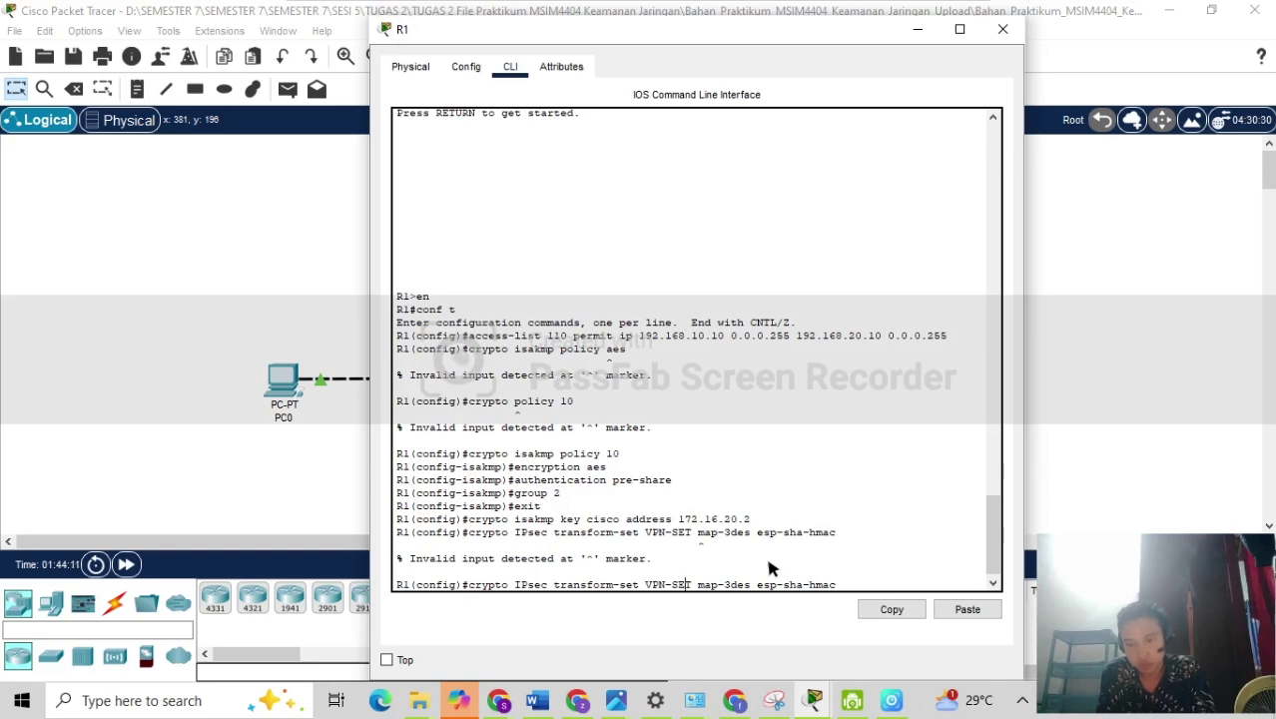
{"action": "key", "text": "Right"}
{"action": "key", "text": "Right"}
{"action": "key", "text": "Right"}
{"action": "key", "text": "Right"}
{"action": "key", "text": "Right"}
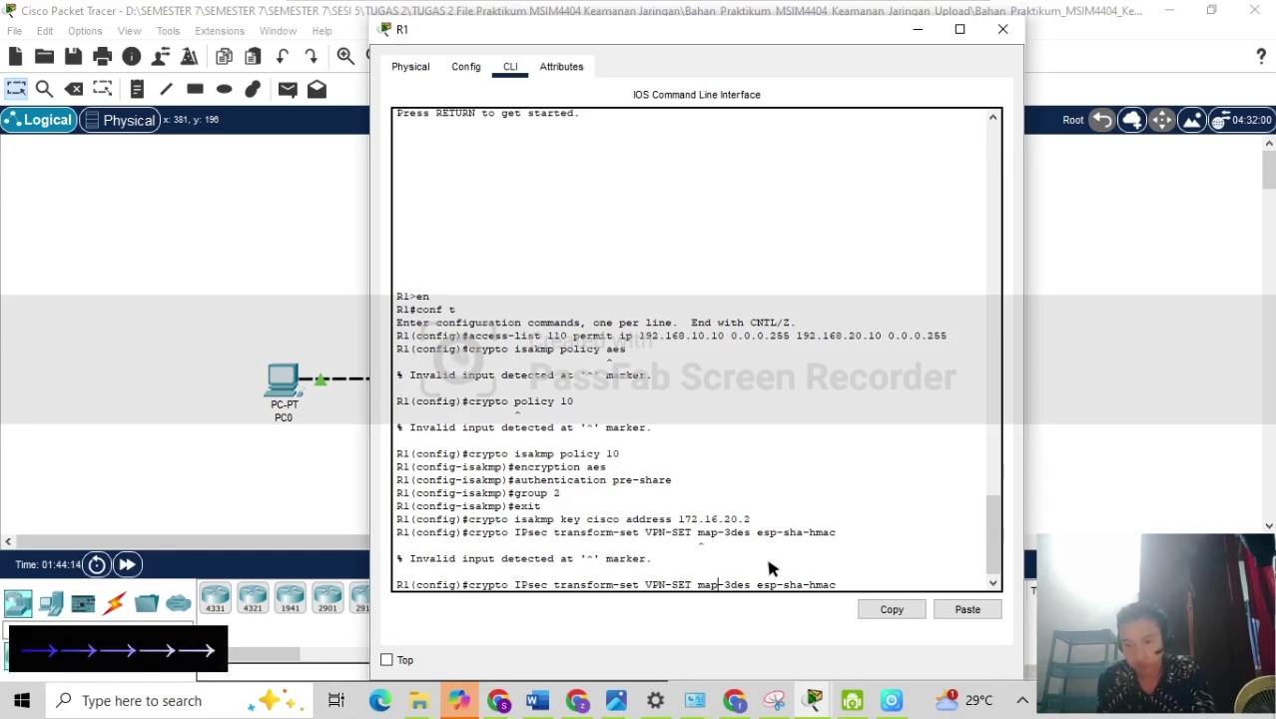
{"action": "key", "text": "Right"}
{"action": "key", "text": "Right"}
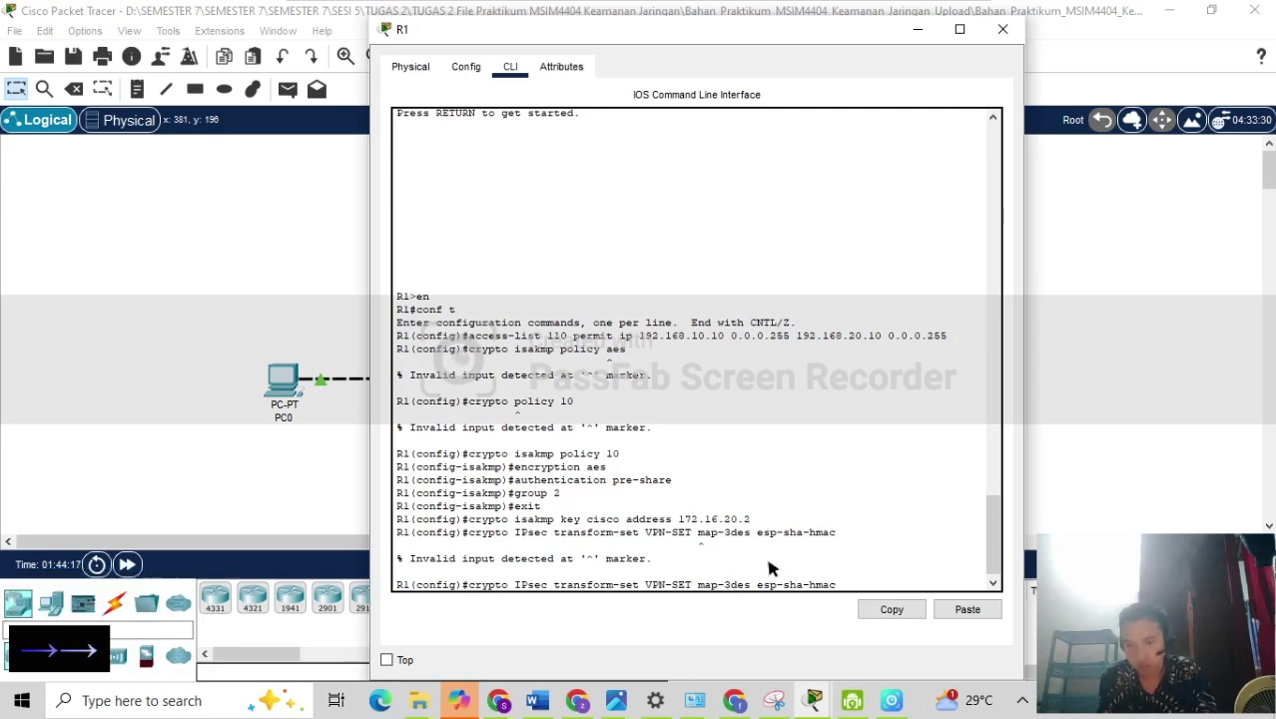
{"action": "key", "text": "Left"}
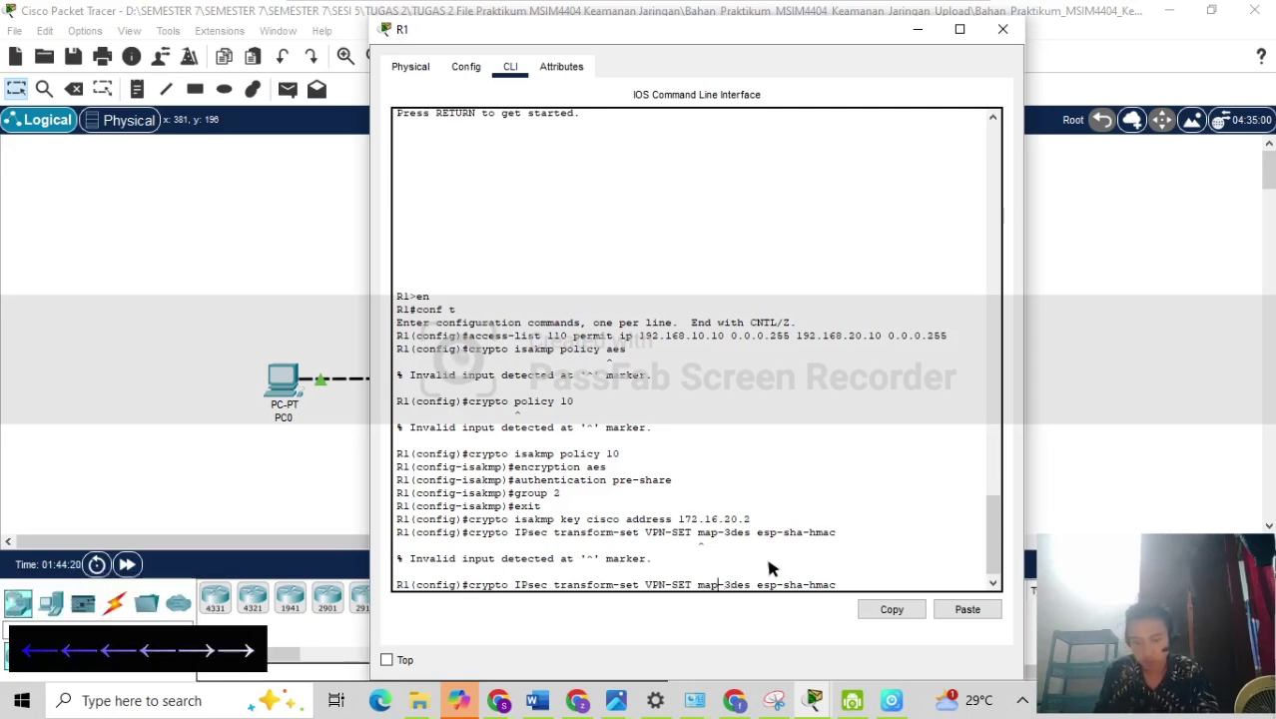
{"action": "key", "text": "BackSpace"}
{"action": "key", "text": "BackSpace"}
{"action": "key", "text": "BackSpace"}
{"action": "type", "text": "esp"}
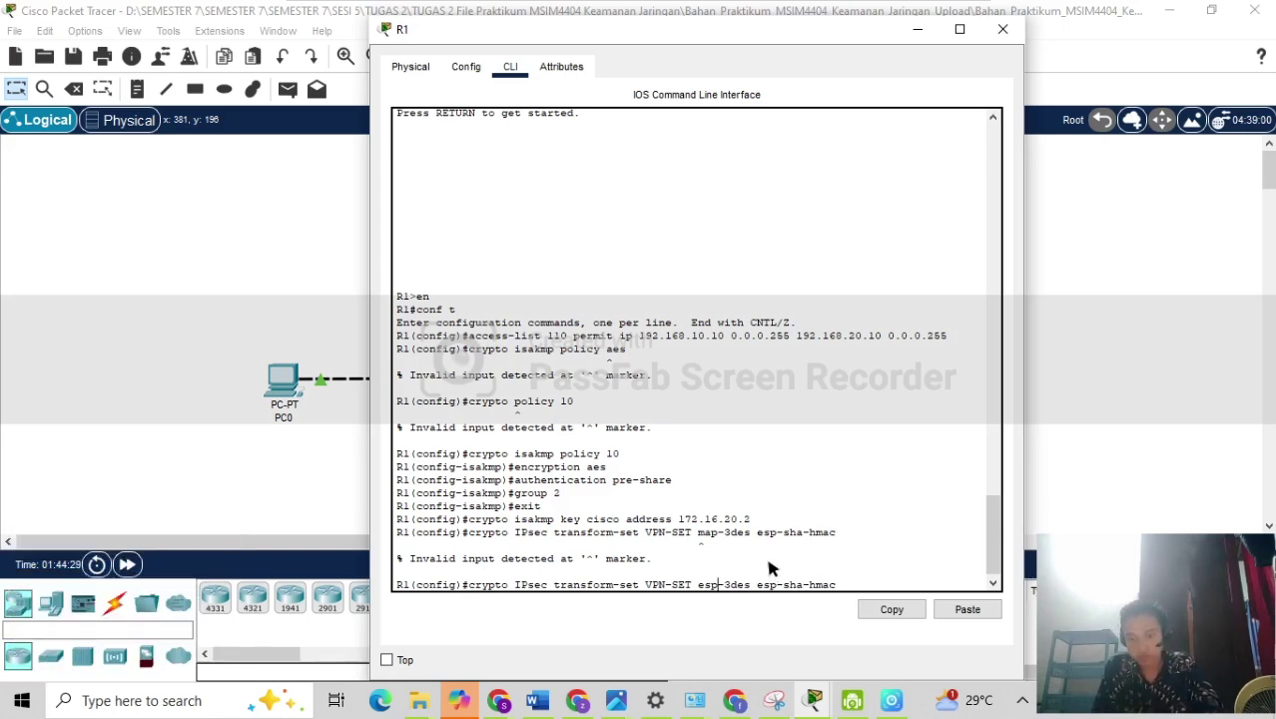
{"action": "key", "text": "Return"}
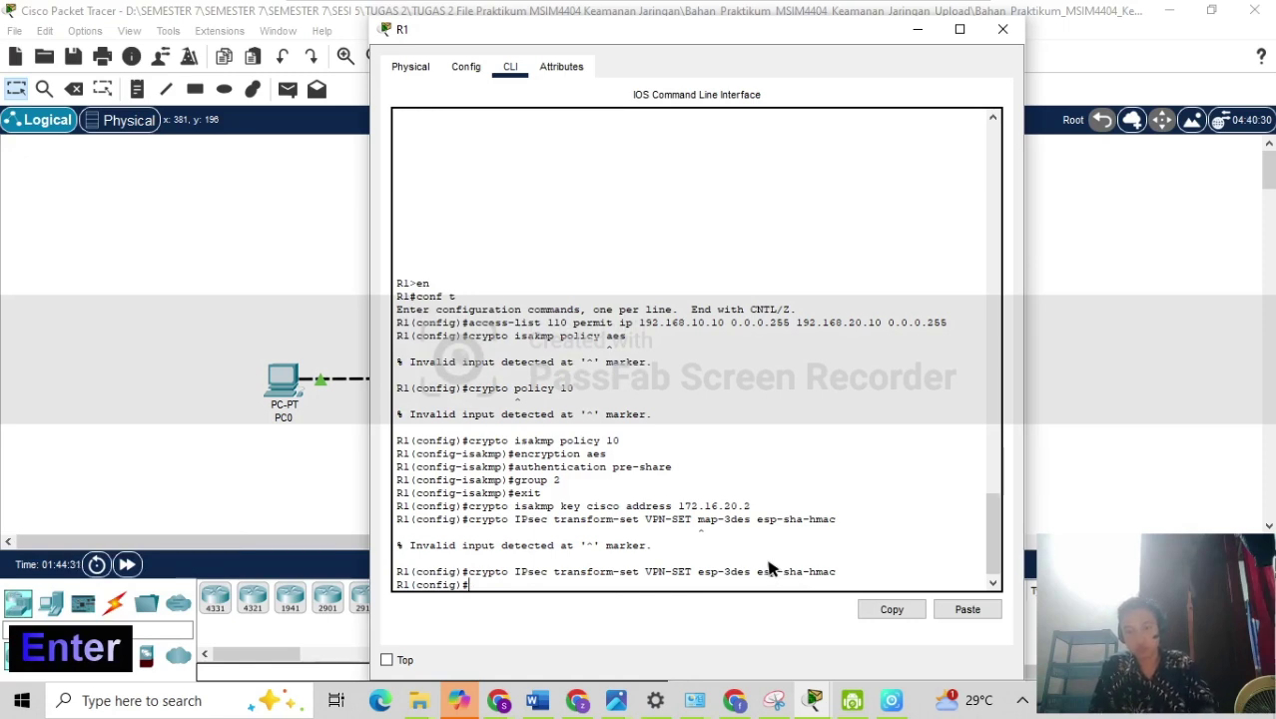
Create crypto map VPN-MAP with sequence 10 of type ipsec-isakmp on R1.
{"action": "type", "text": "cr"}
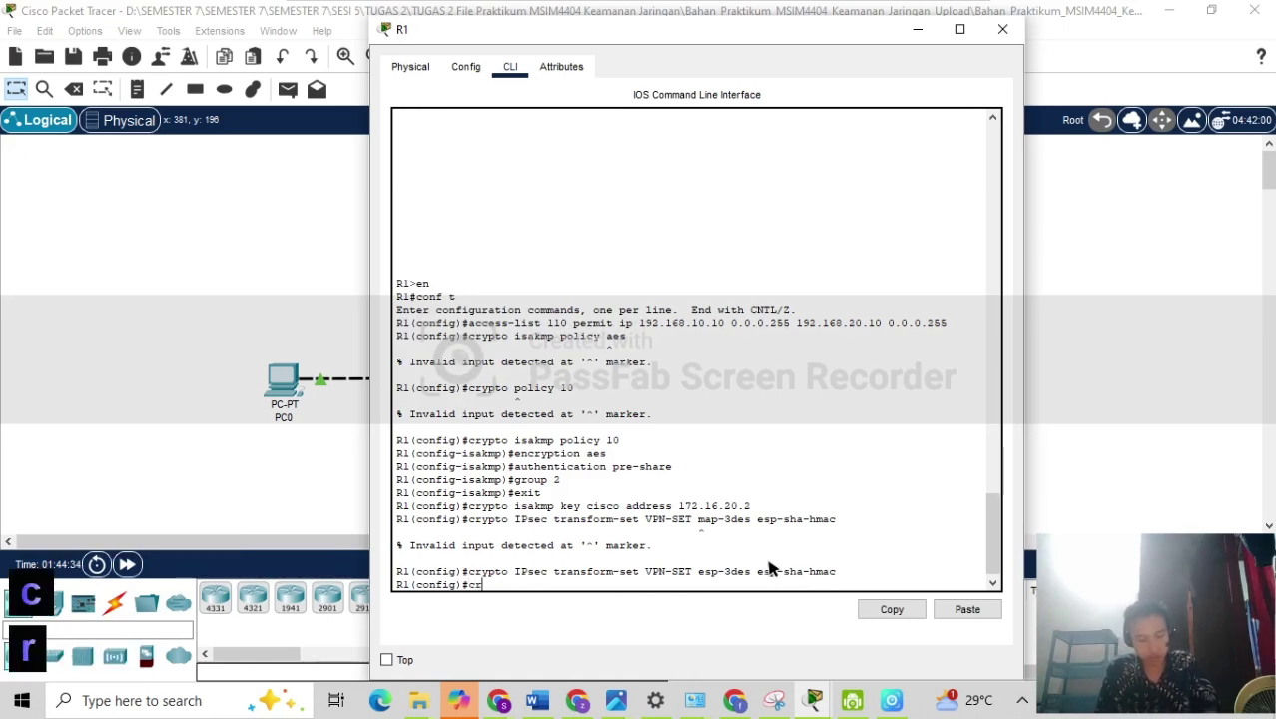
{"action": "type", "text": "ypto"}
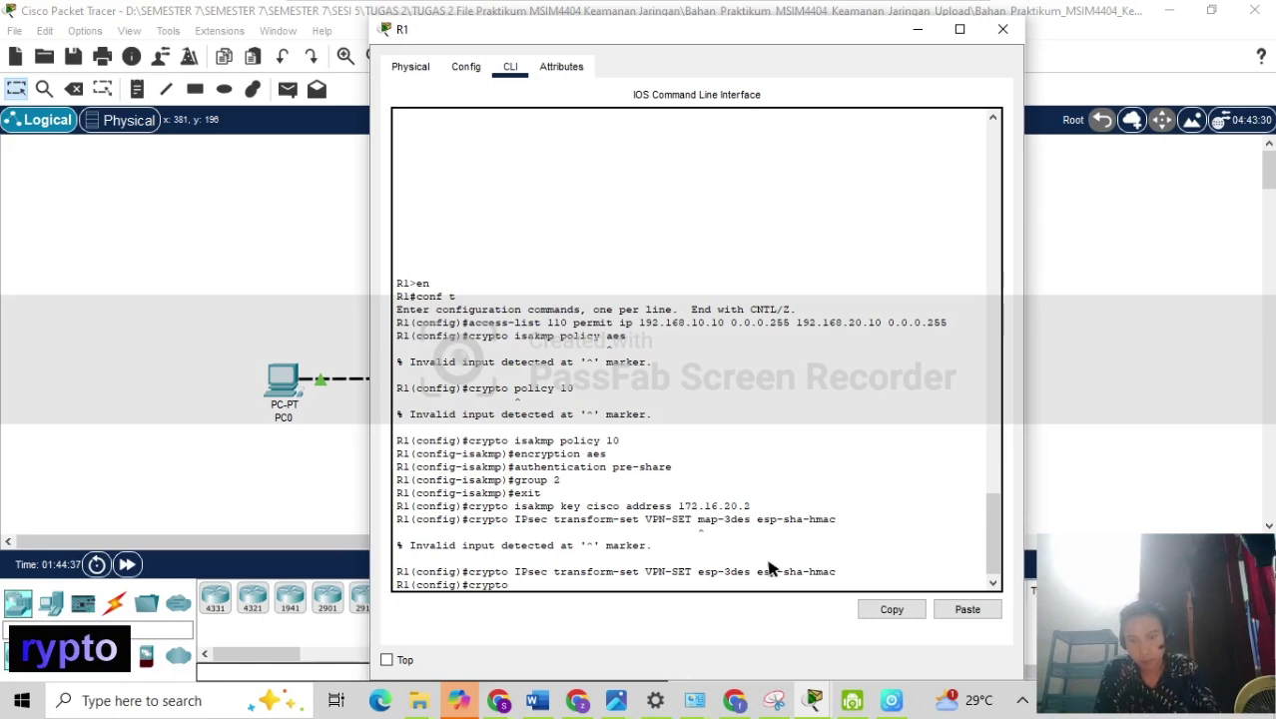
{"action": "type", "text": " map "}
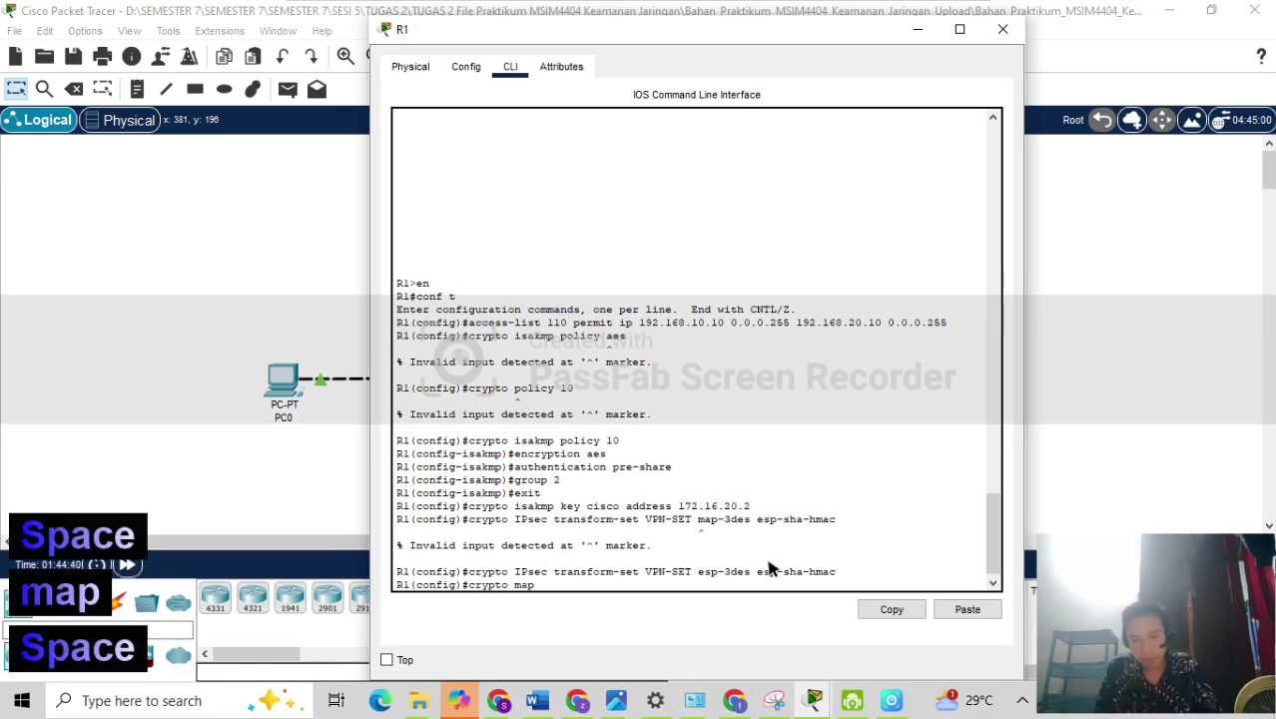
{"action": "type", "text": "VPN-"}
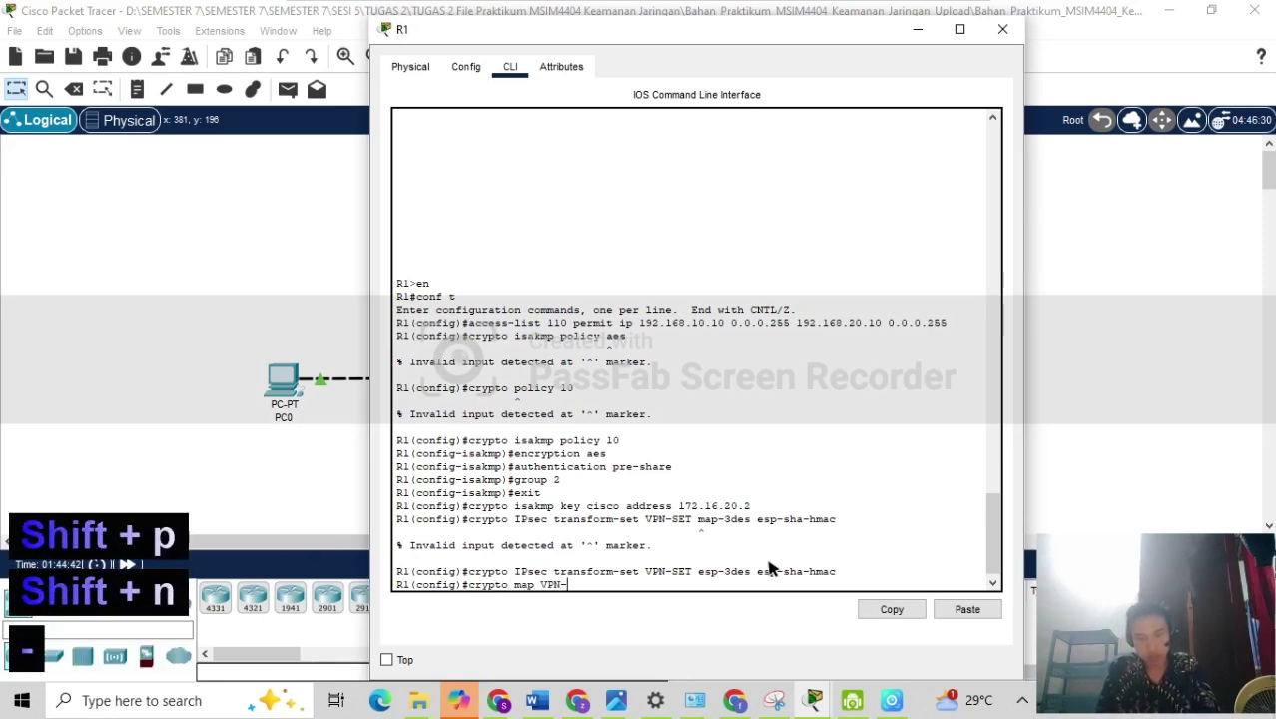
{"action": "type", "text": "MAP"}
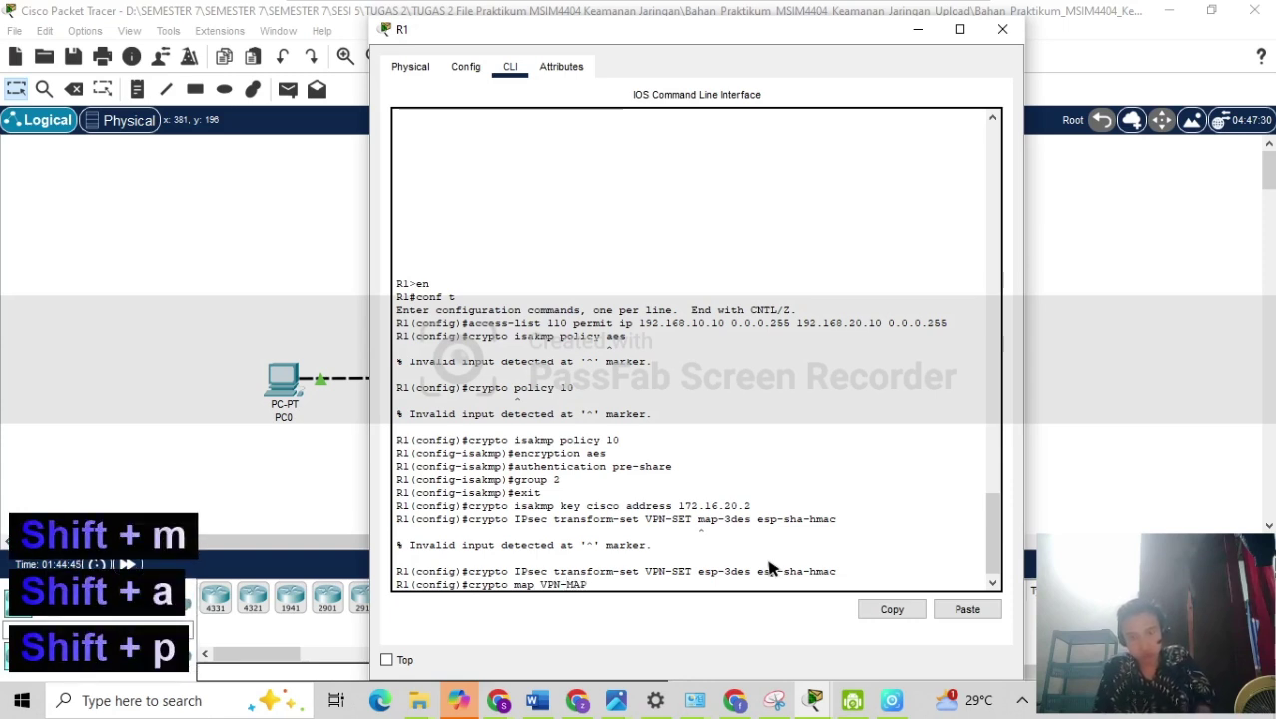
{"action": "type", "text": " 10"}
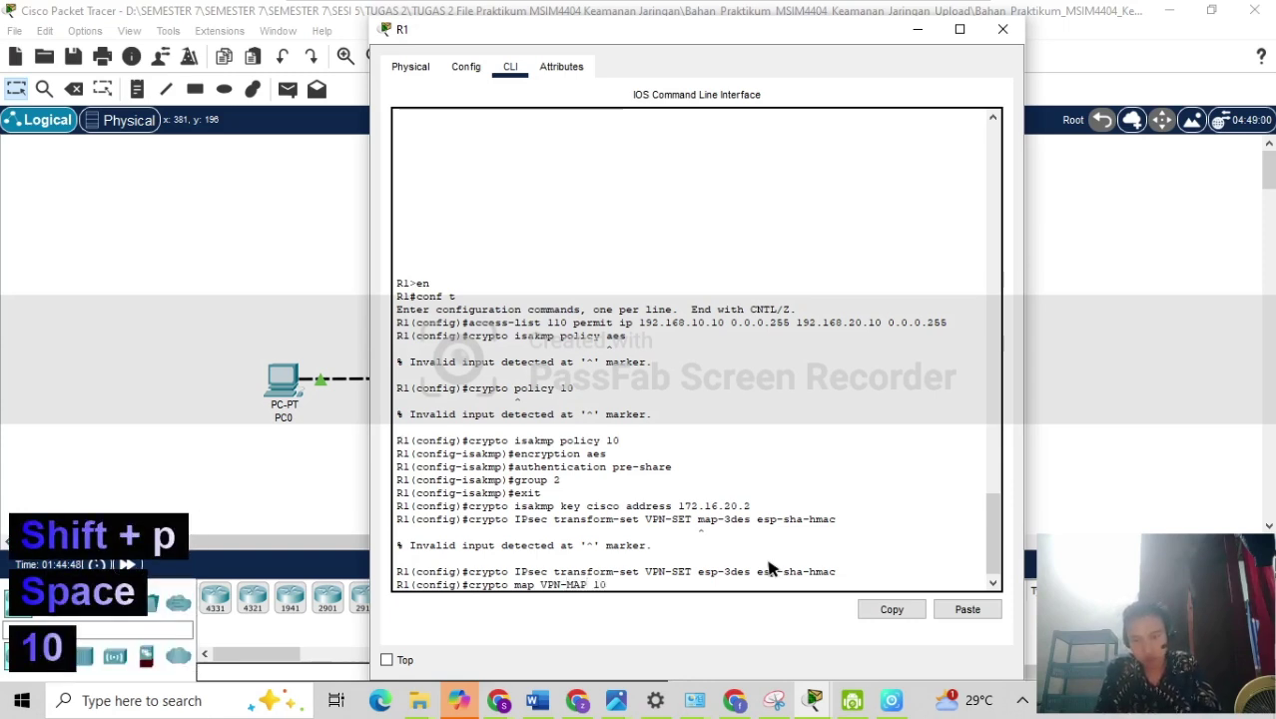
{"action": "type", "text": " IPsec"}
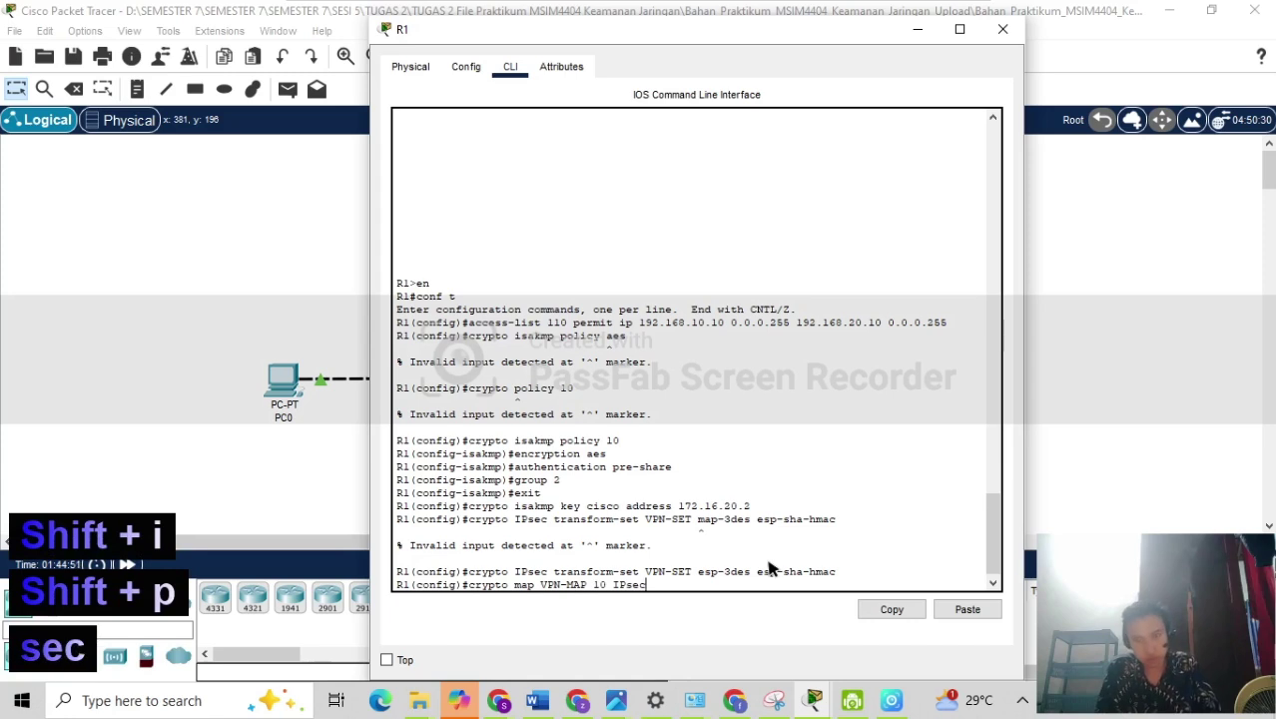
{"action": "key", "text": "BackSpace"}
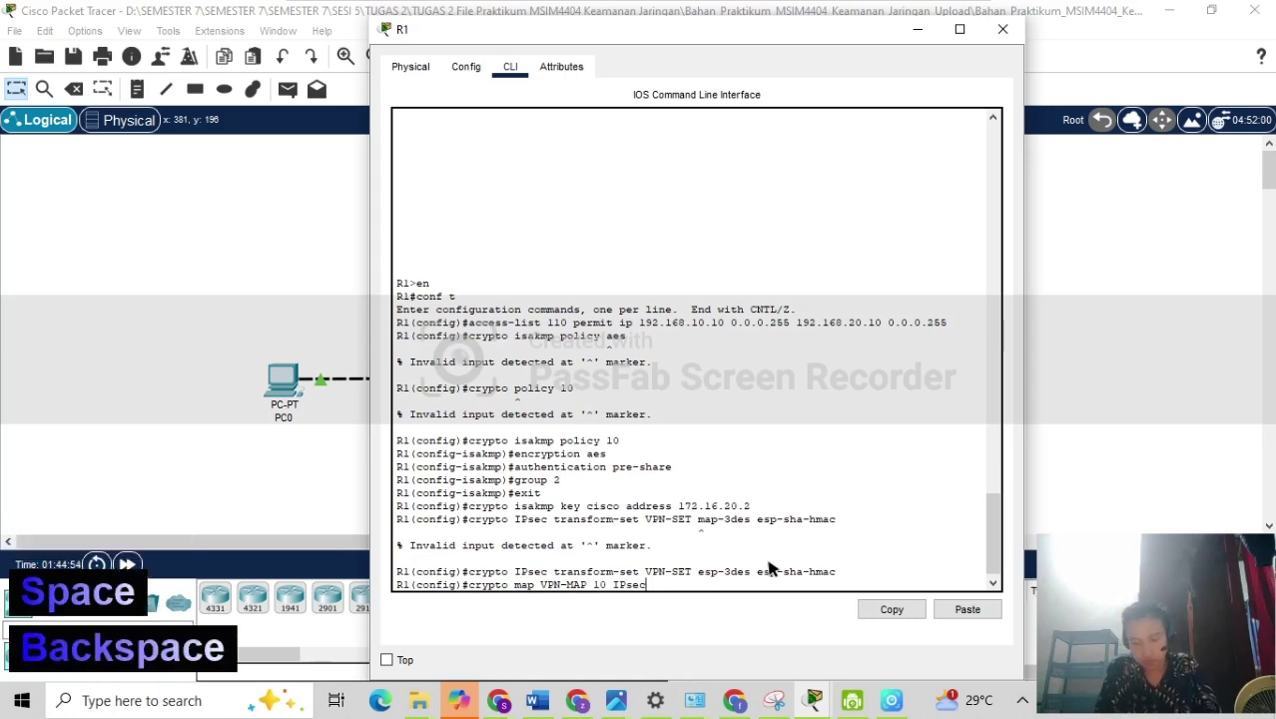
{"action": "type", "text": "-"}
{"action": "type", "text": "isas"}
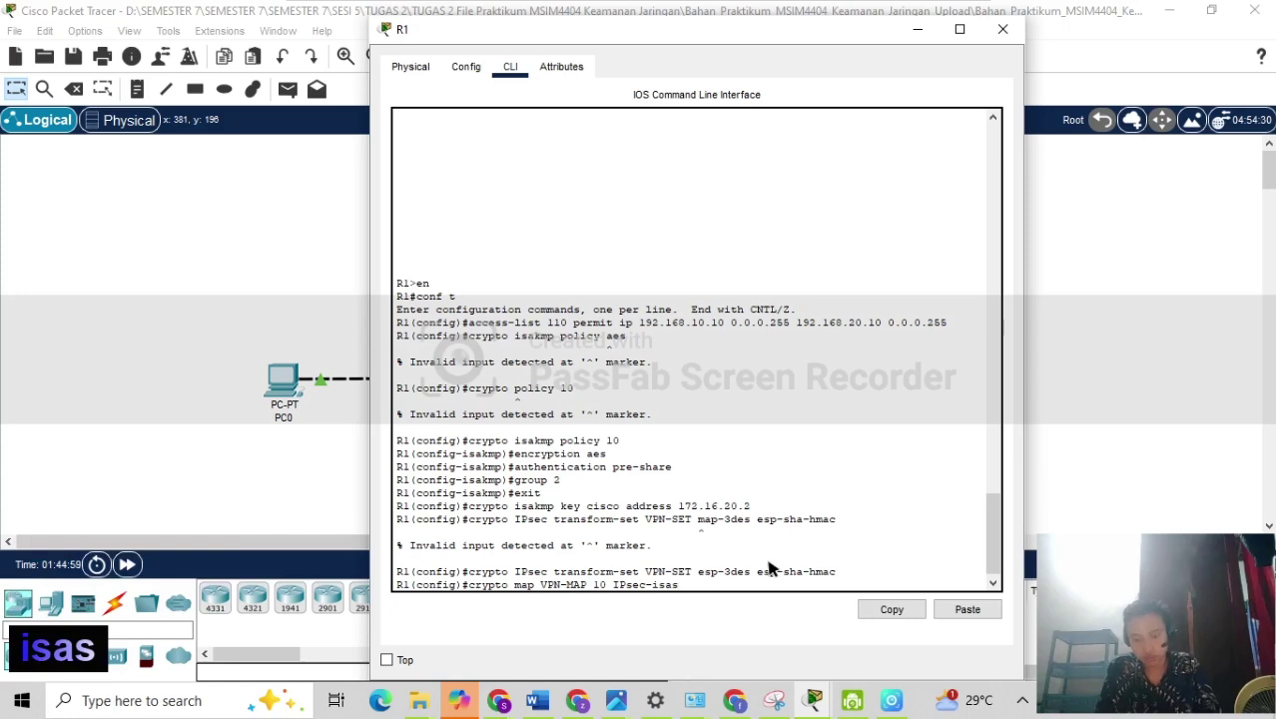
{"action": "key", "text": "BackSpace"}
{"action": "type", "text": "kmp"}
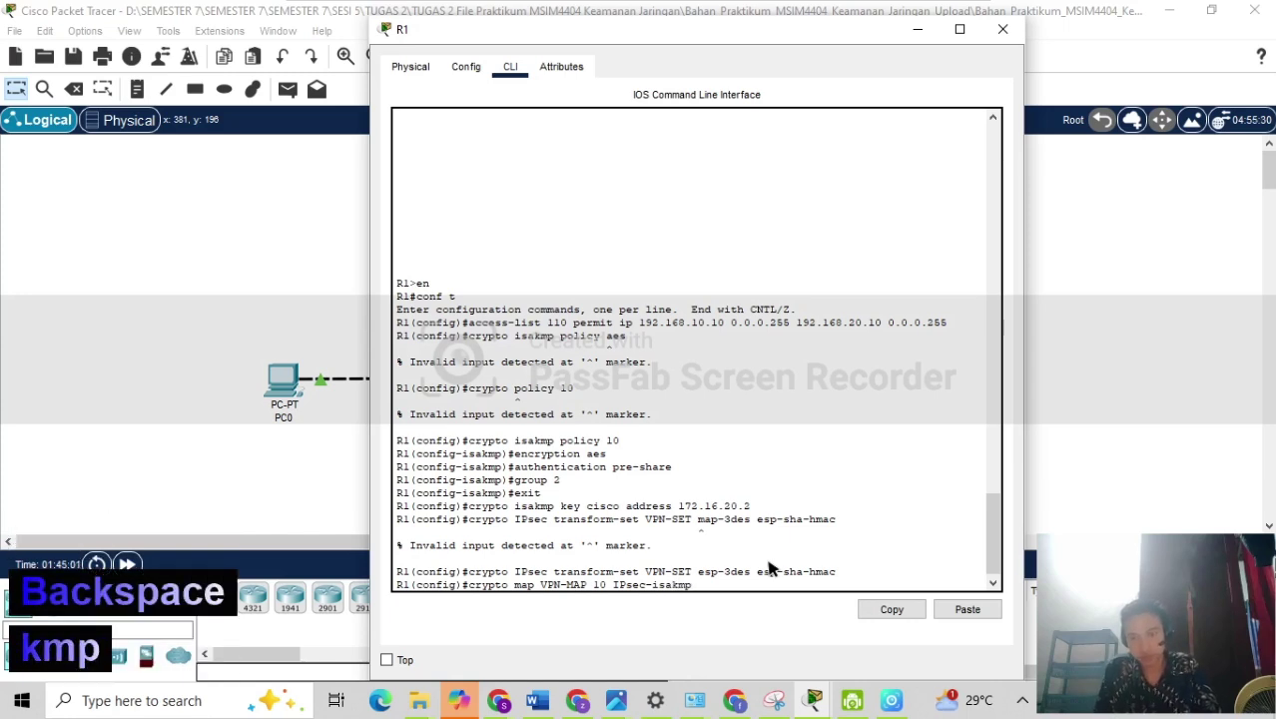
{"action": "key", "text": "Return"}
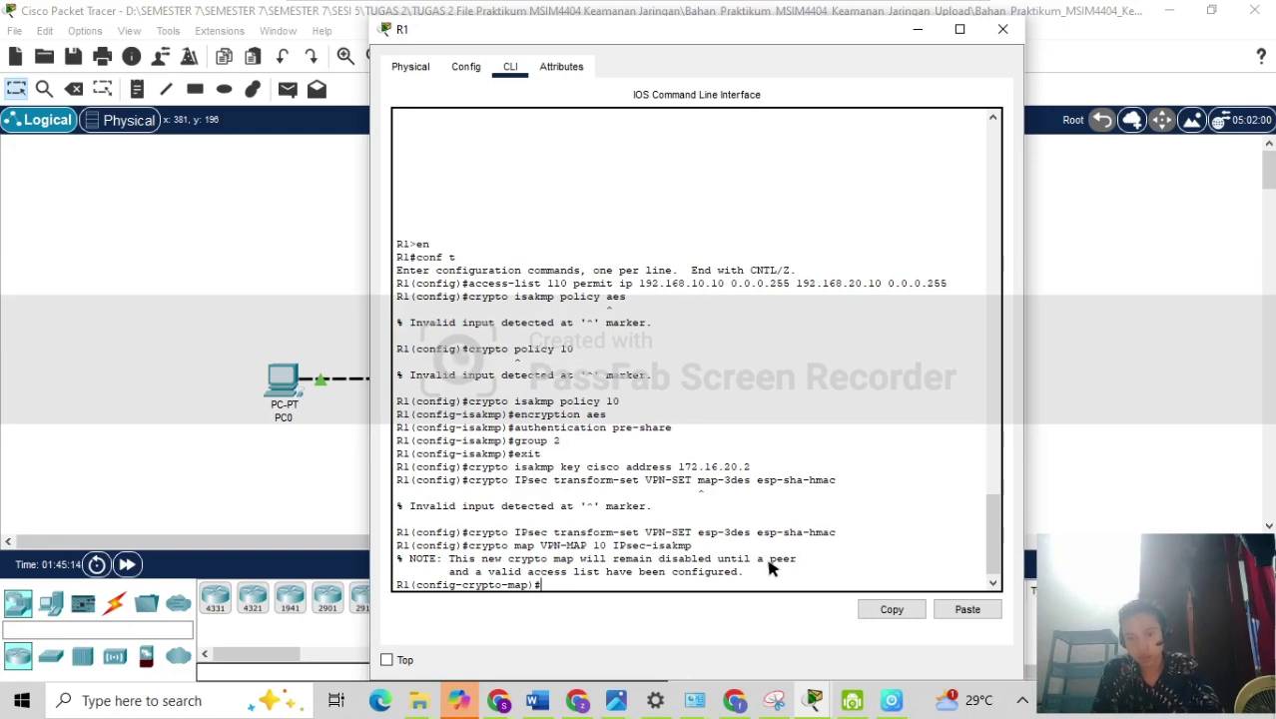
Give VPN-MAP 10 the description 'VPN connection to R2' and set its peer to 172.16.20.2.
{"action": "type", "text": "de"}
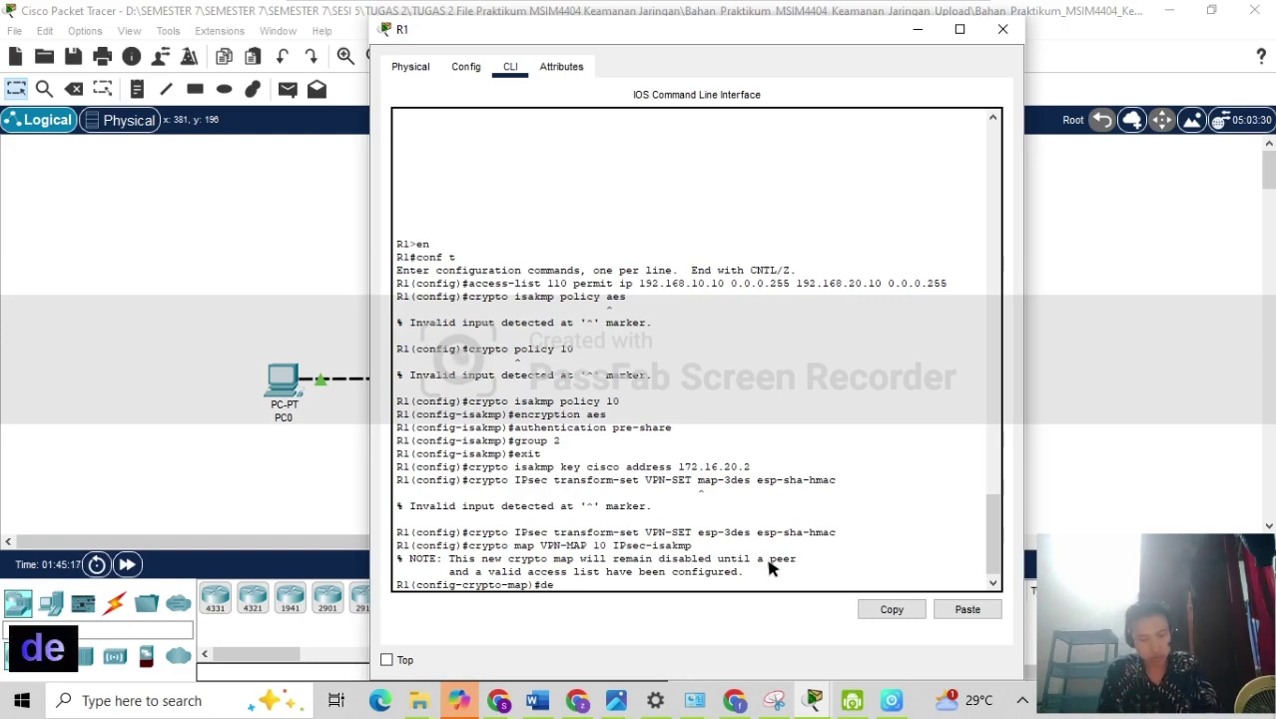
{"action": "type", "text": "sc"}
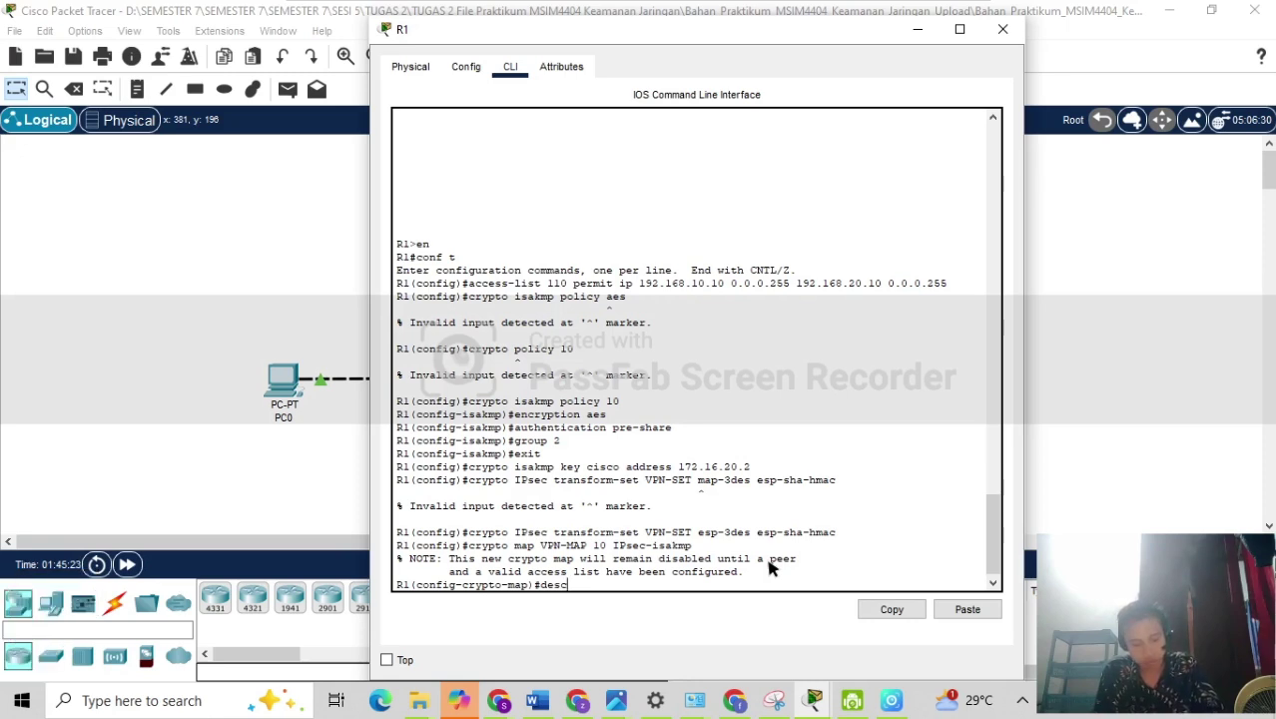
{"action": "type", "text": "ription"}
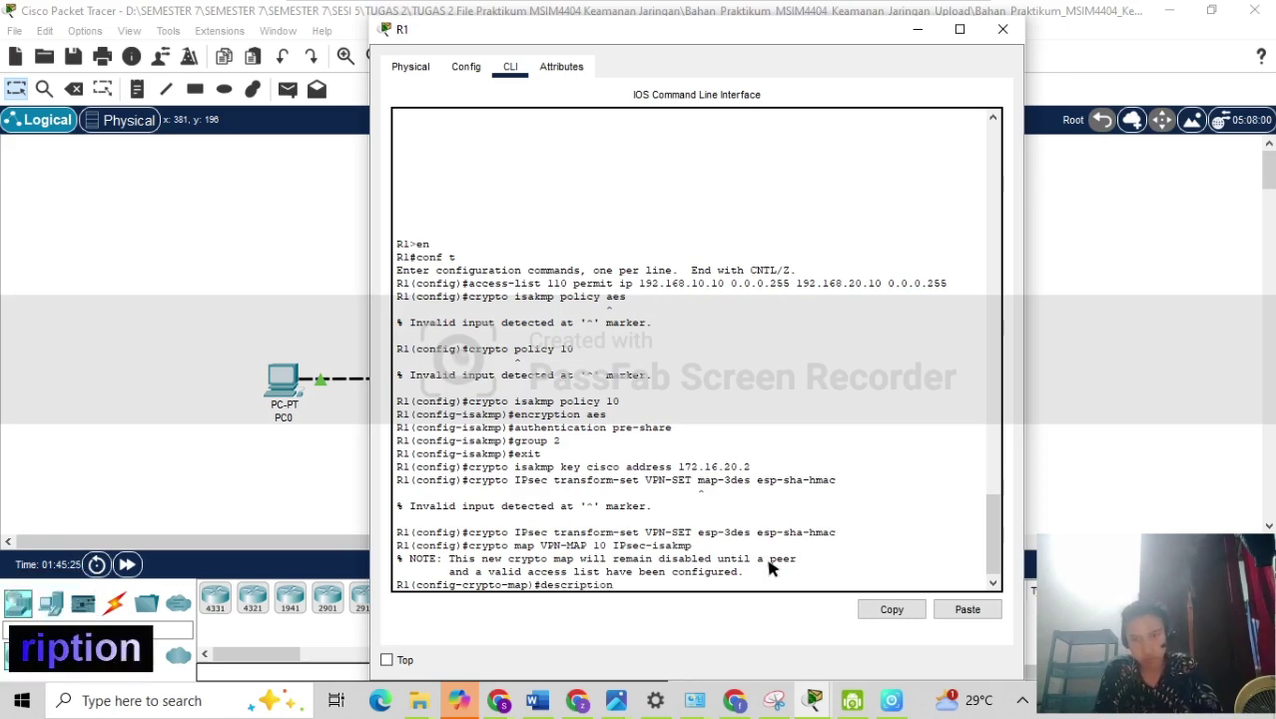
{"action": "type", "text": " VPN "}
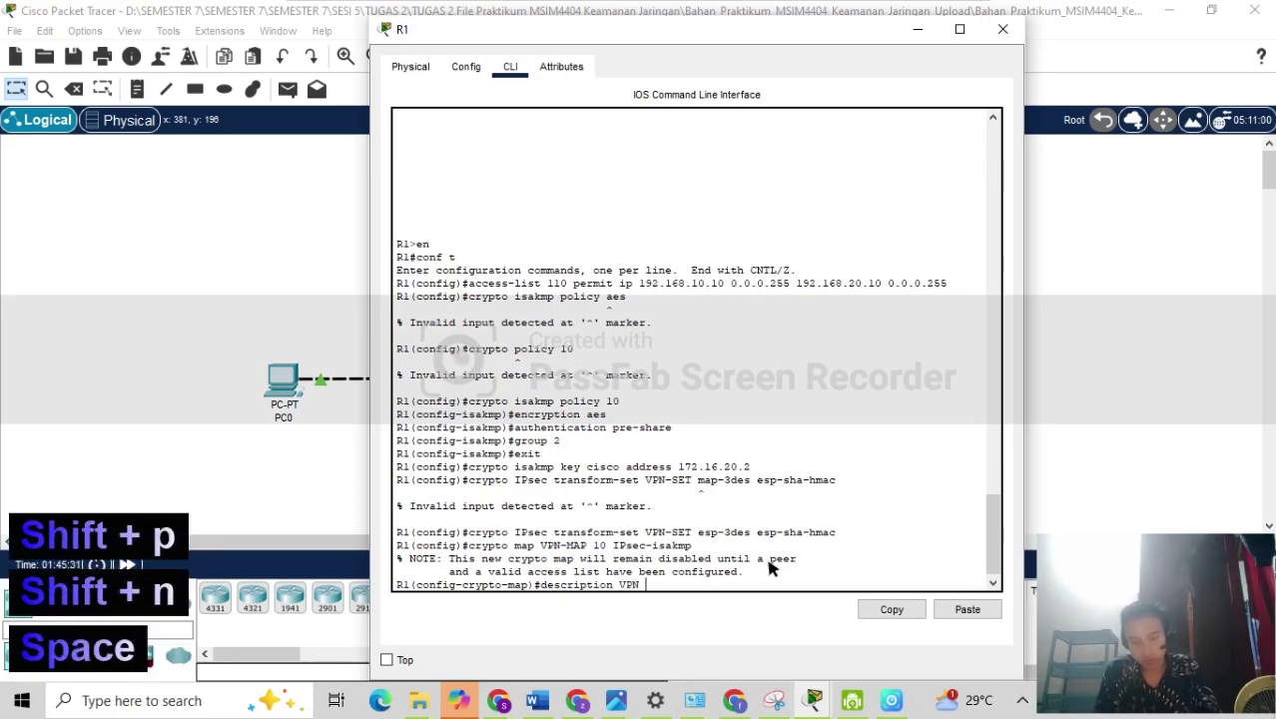
{"action": "type", "text": "connection"}
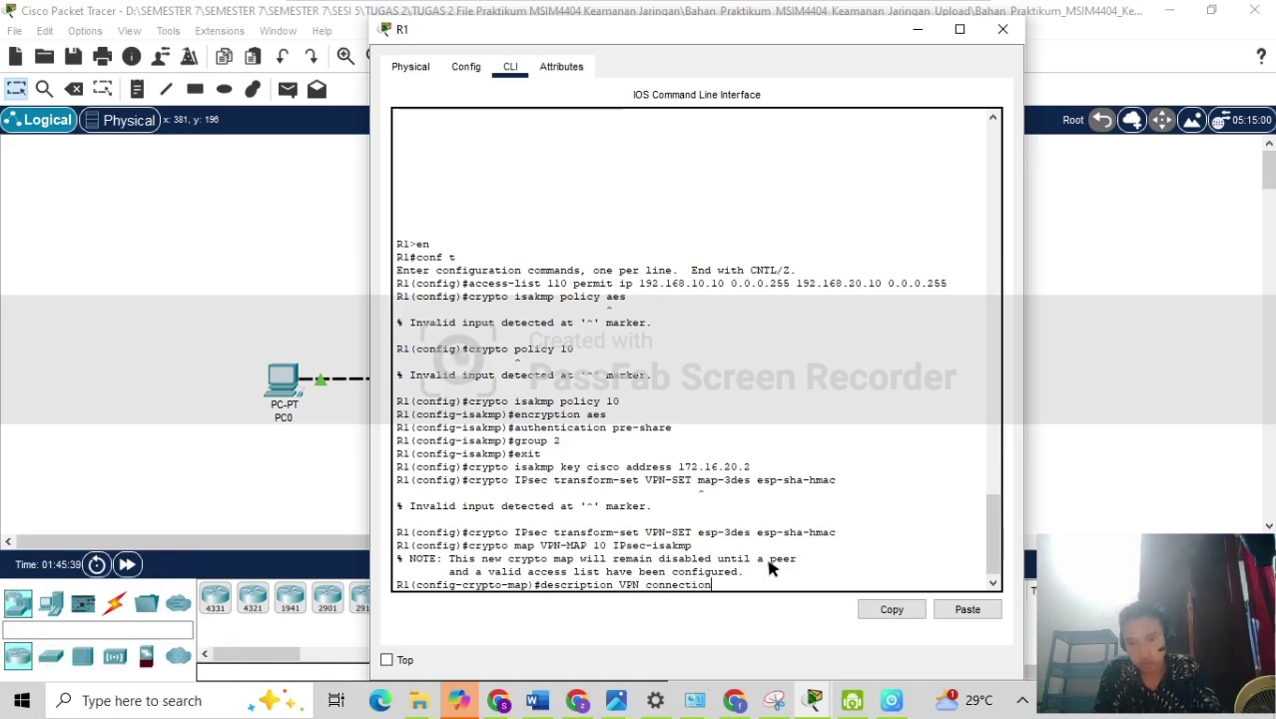
{"action": "type", "text": "t"}
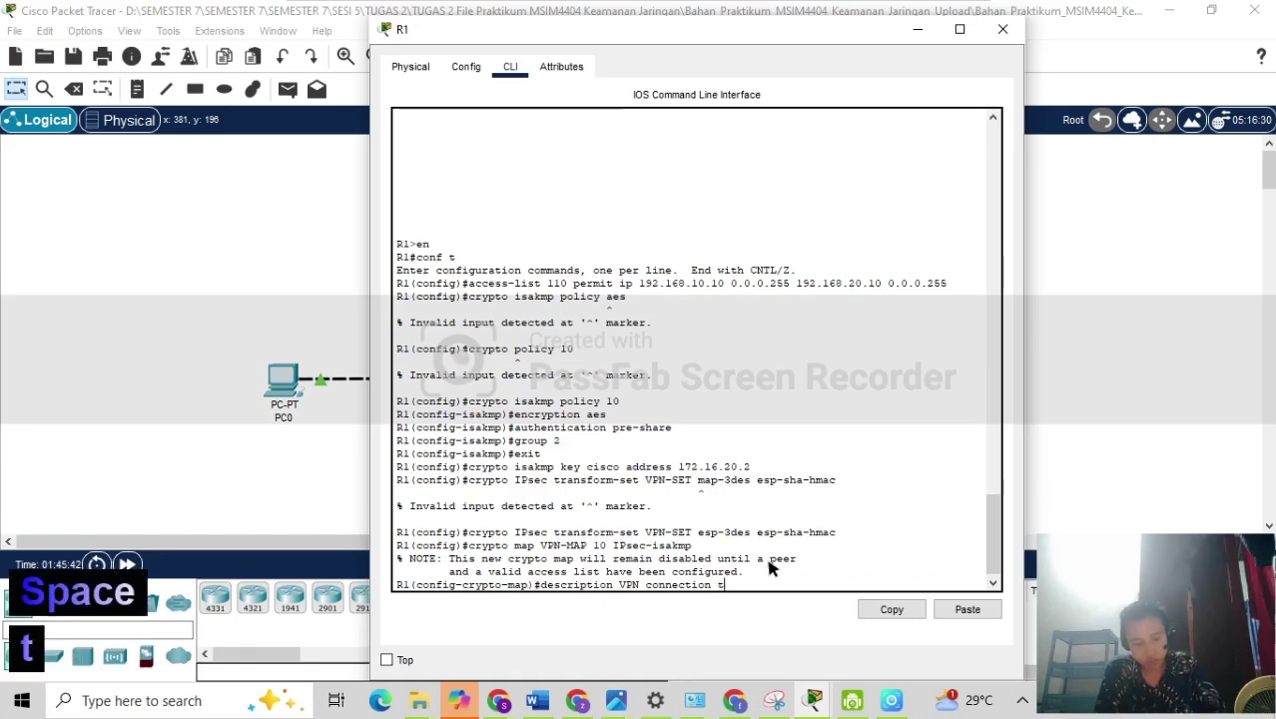
{"action": "type", "text": "o R2"}
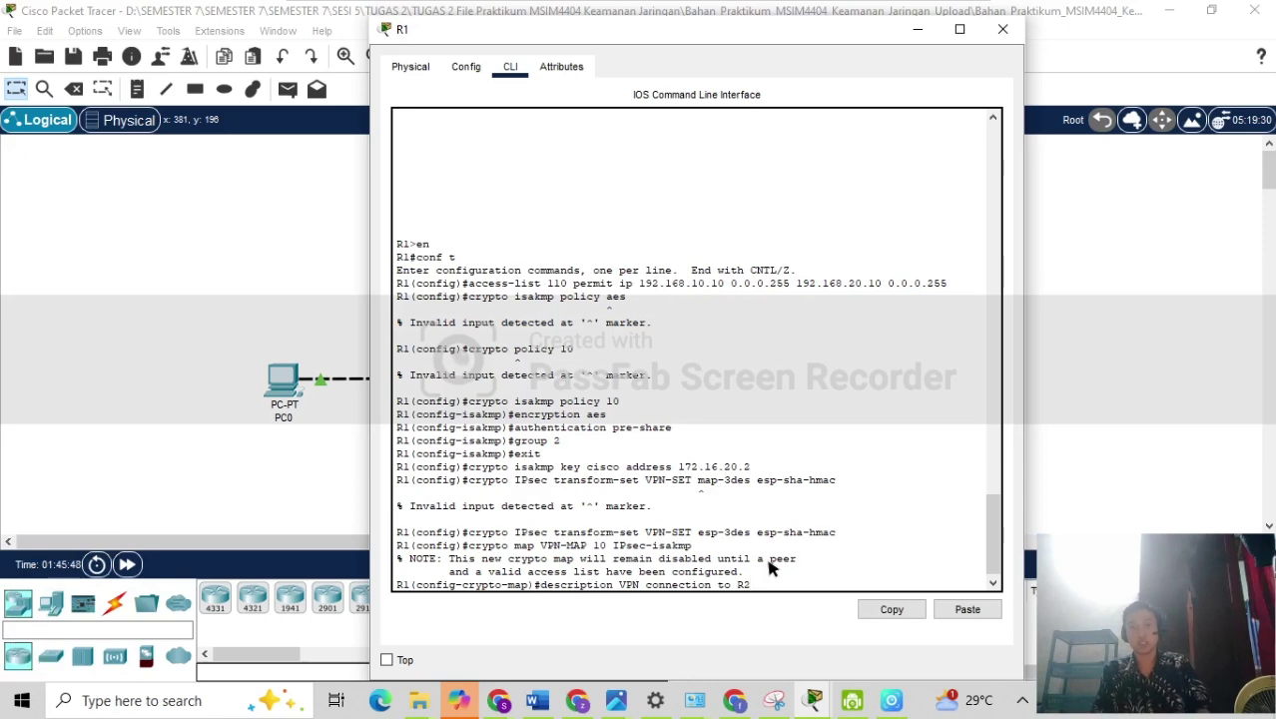
{"action": "key", "text": "Return"}
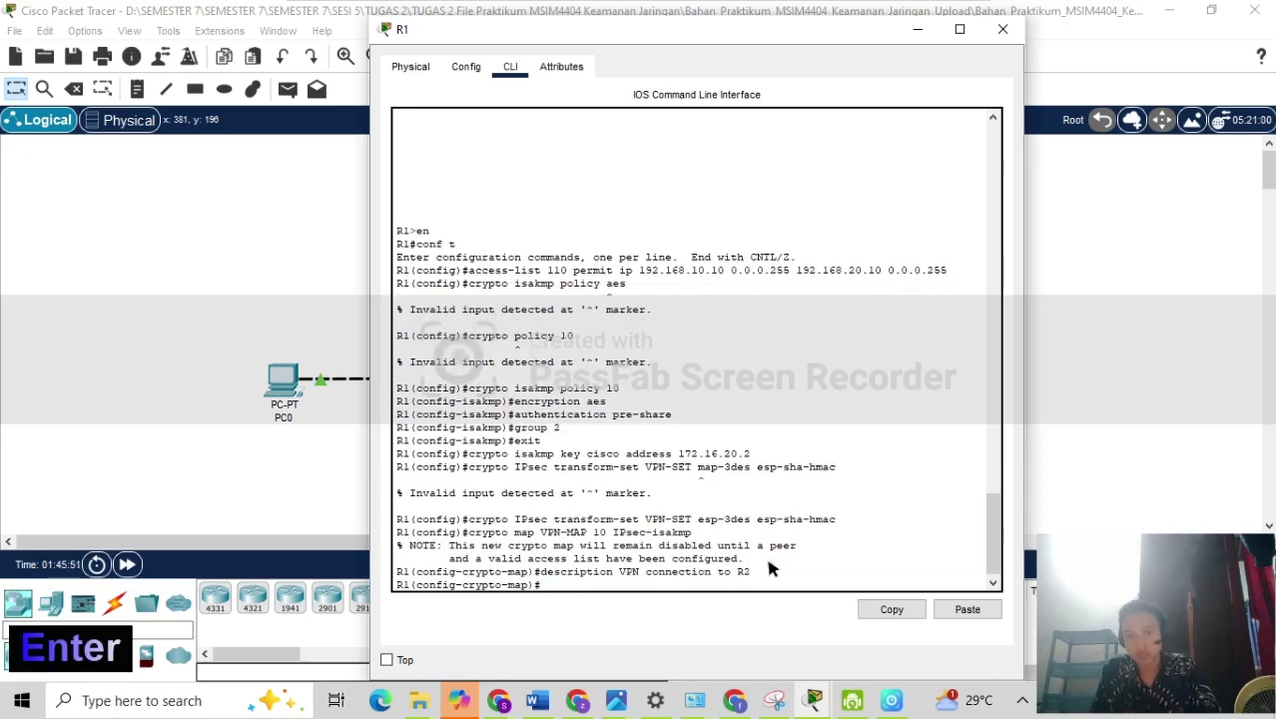
{"action": "type", "text": "set "}
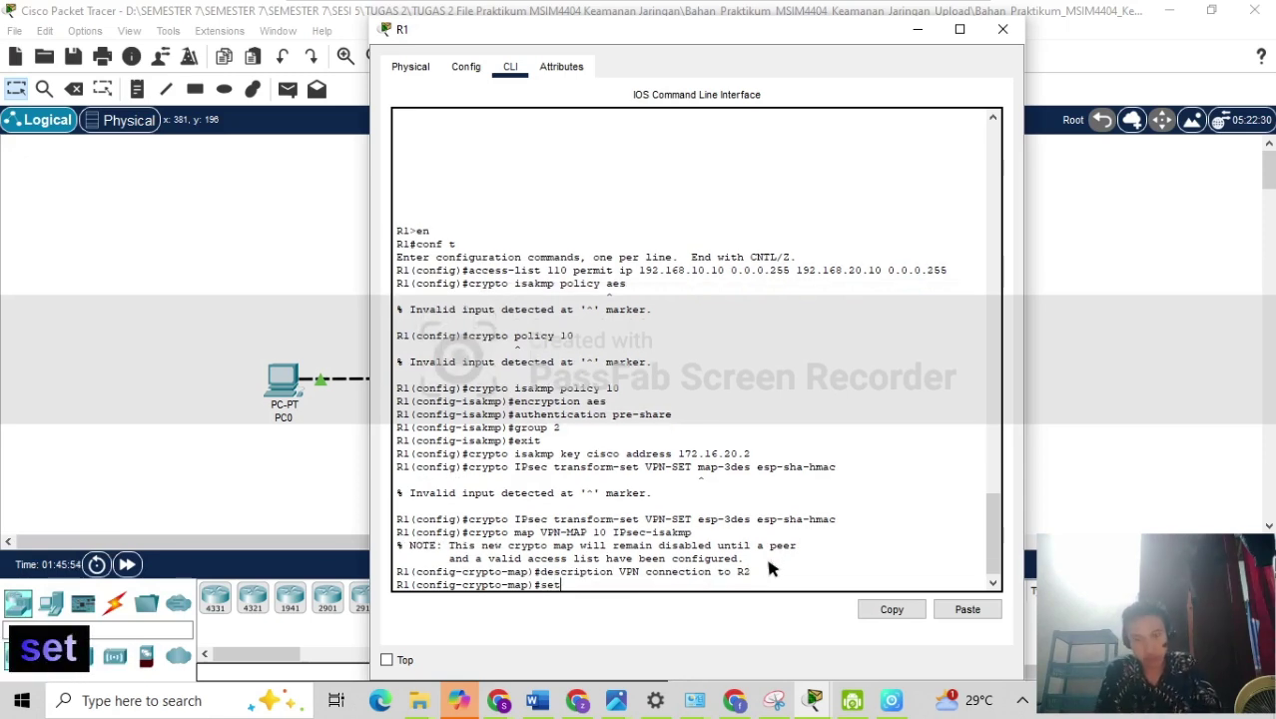
{"action": "type", "text": "p"}
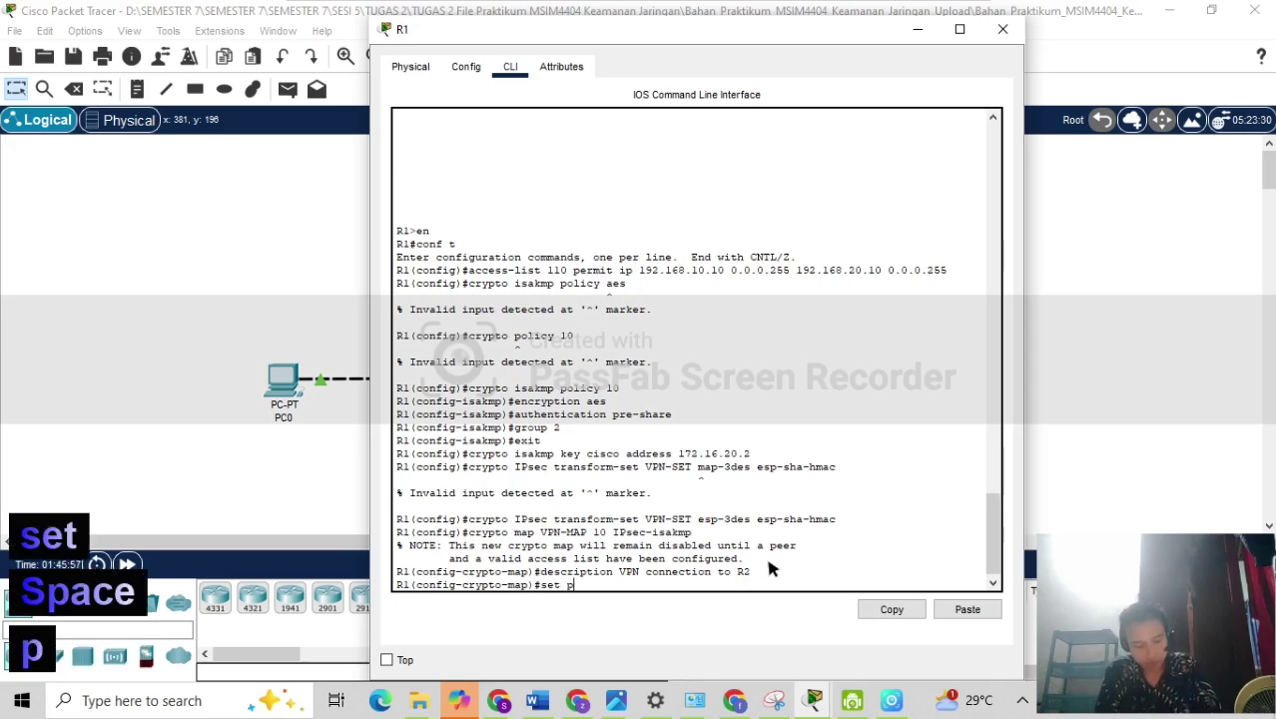
{"action": "type", "text": "eer 172"}
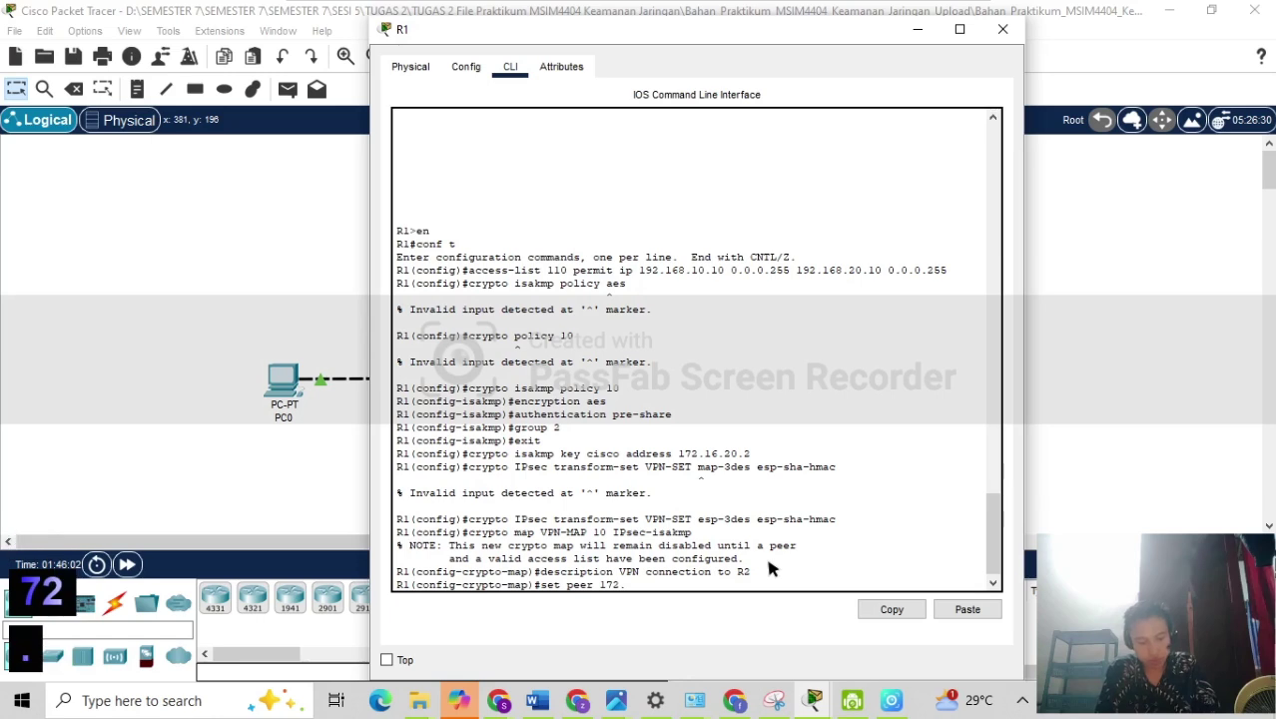
{"action": "type", "text": "."}
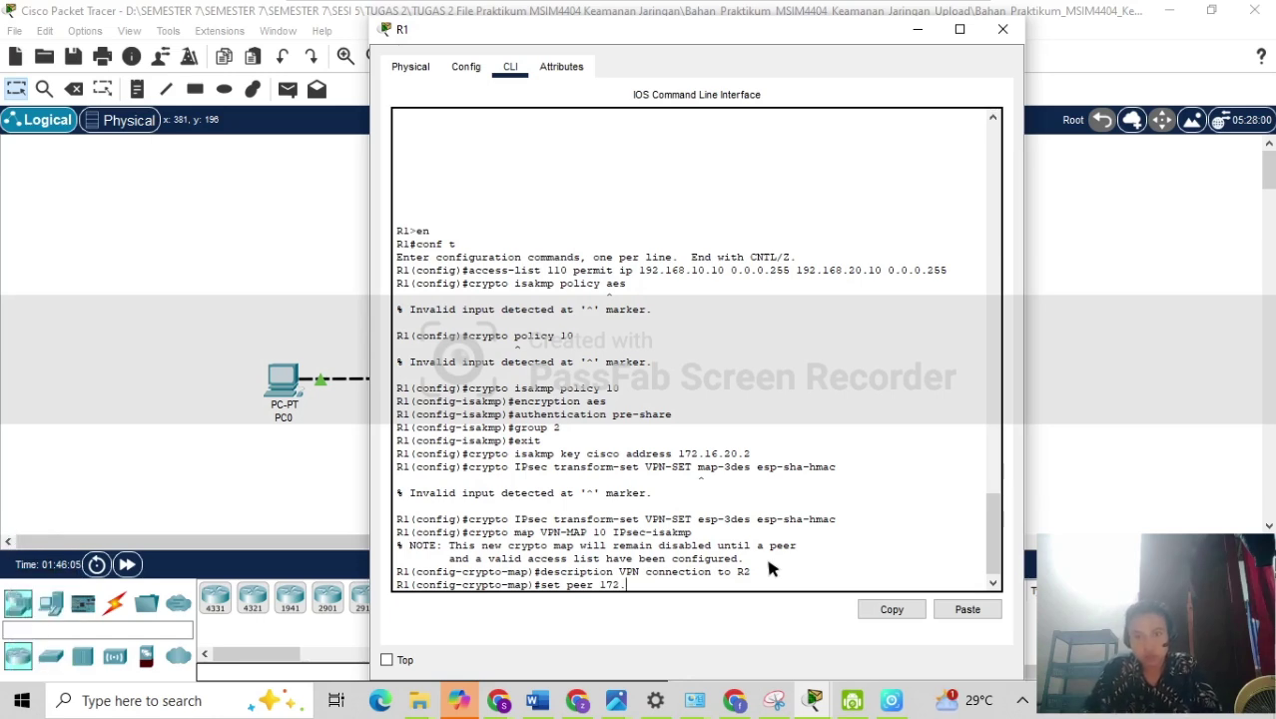
{"action": "type", "text": "16"}
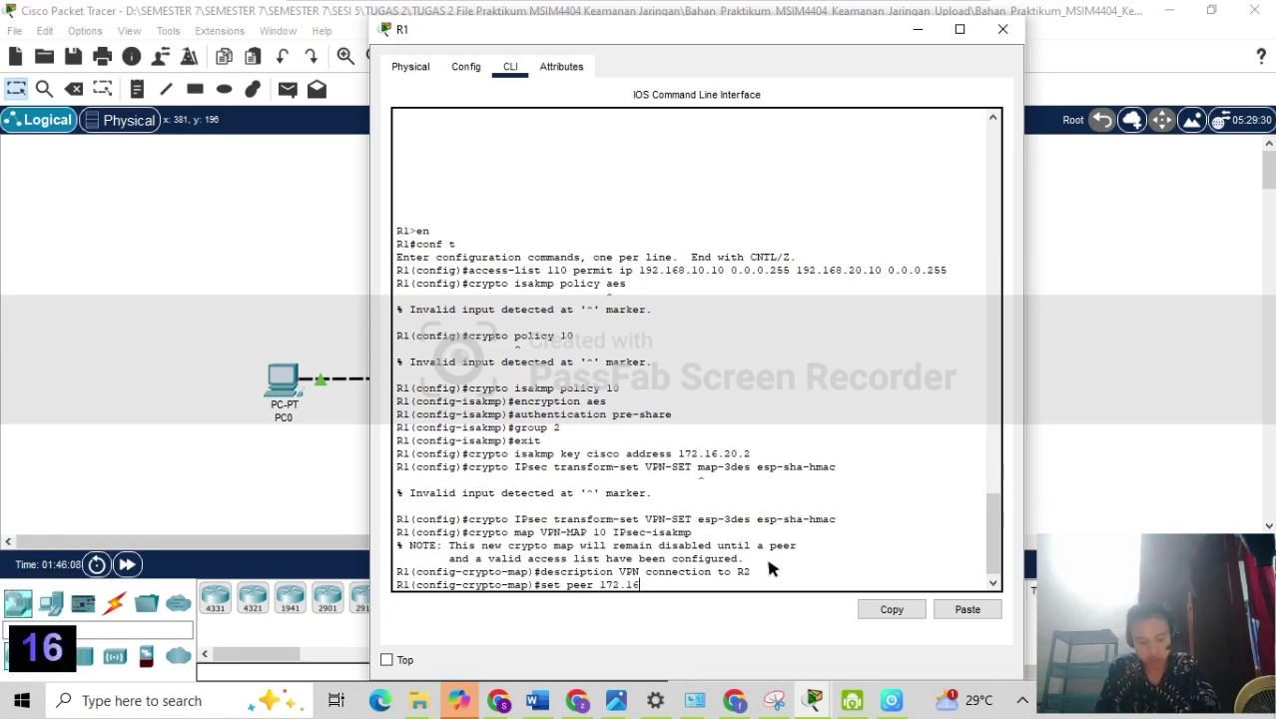
{"action": "type", "text": ".20.2"}
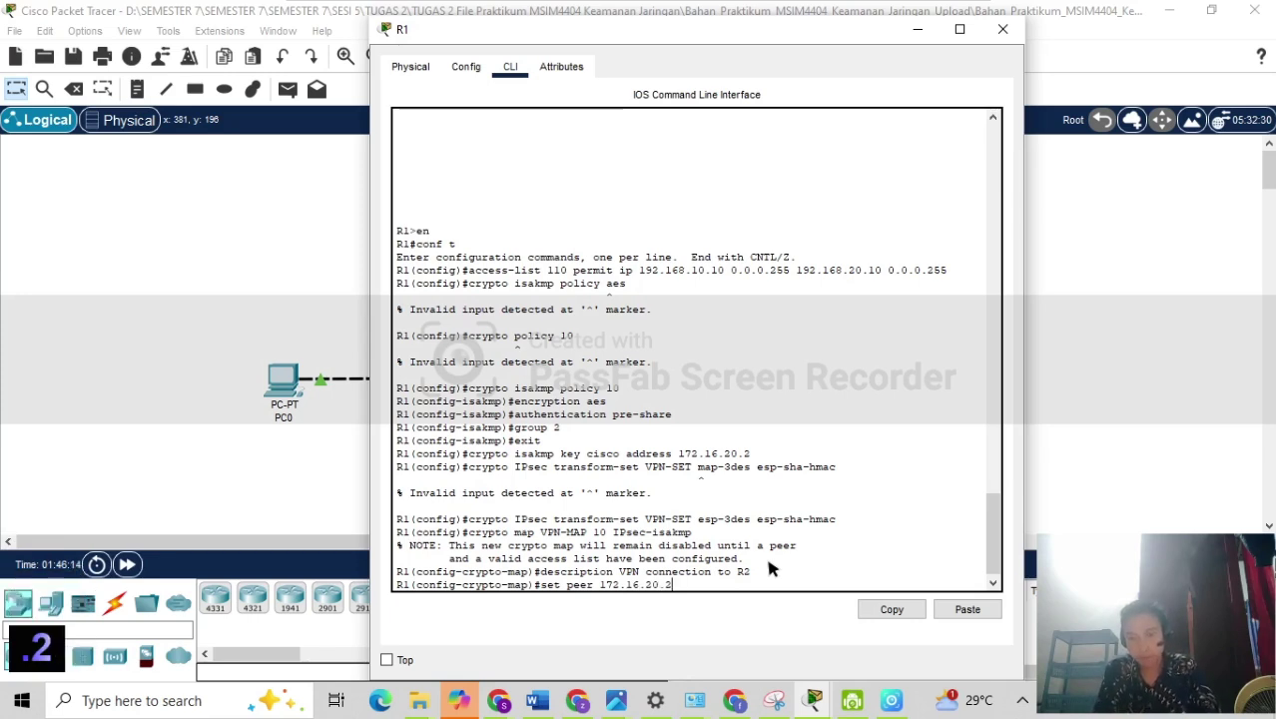
{"action": "key", "text": "Return"}
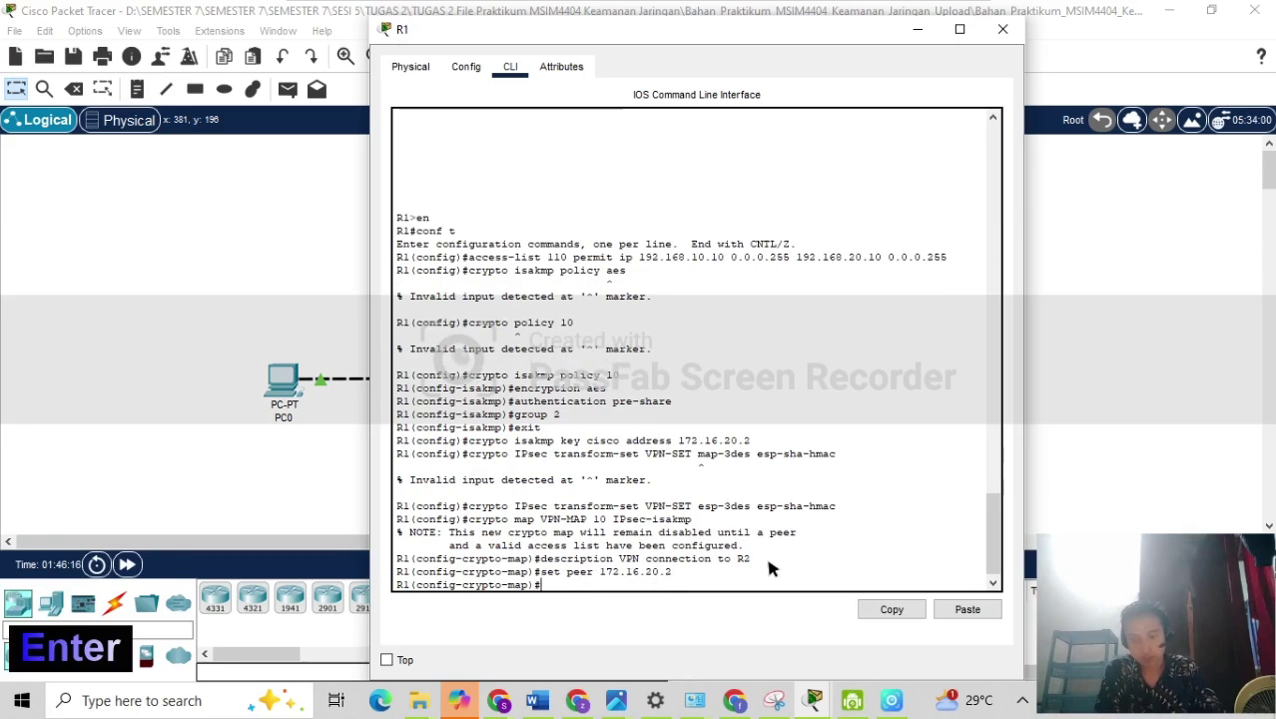
Attach transform set VPN-SET to the crypto map and enter a match address 110 command.
{"action": "type", "text": "set tran"}
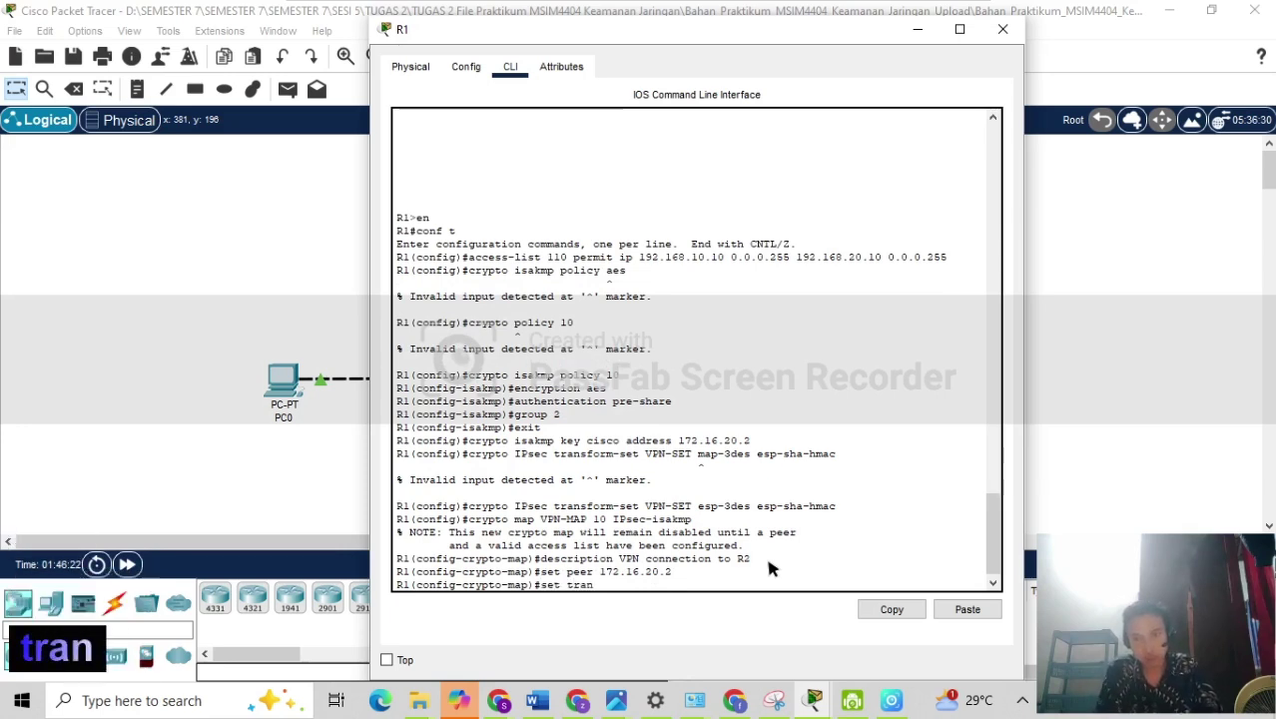
{"action": "type", "text": "sform"}
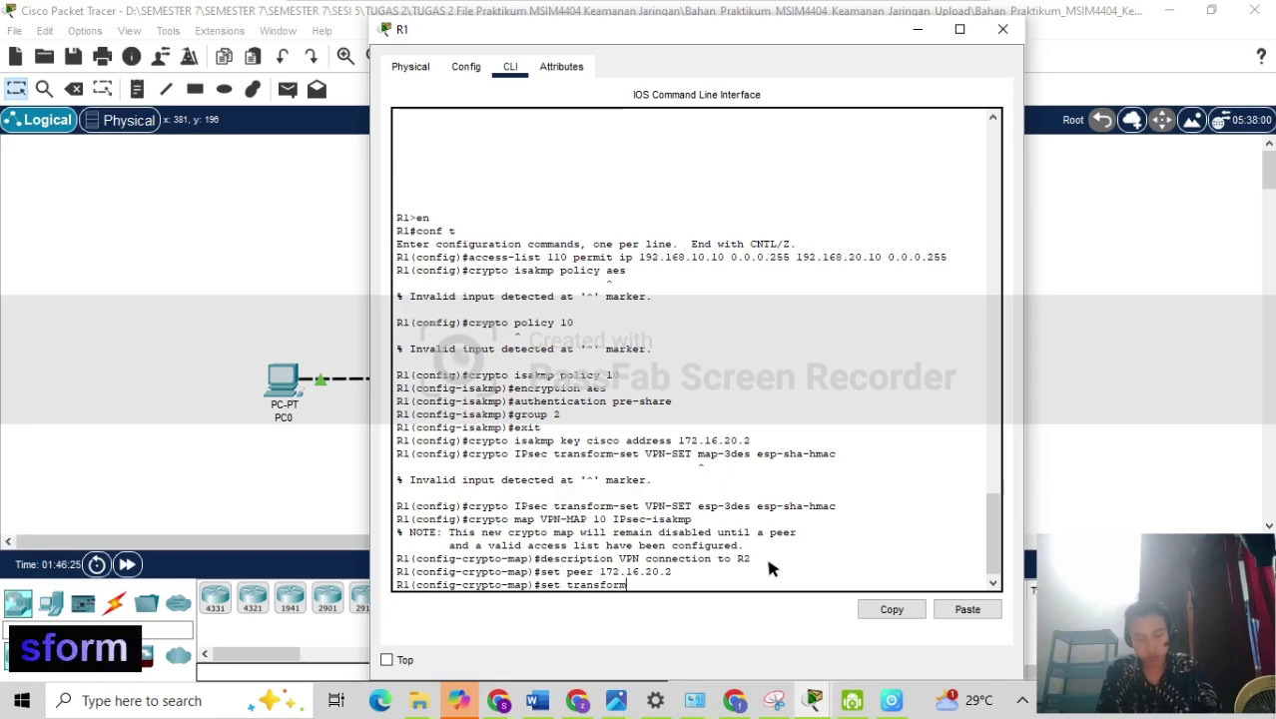
{"action": "type", "text": "-se"}
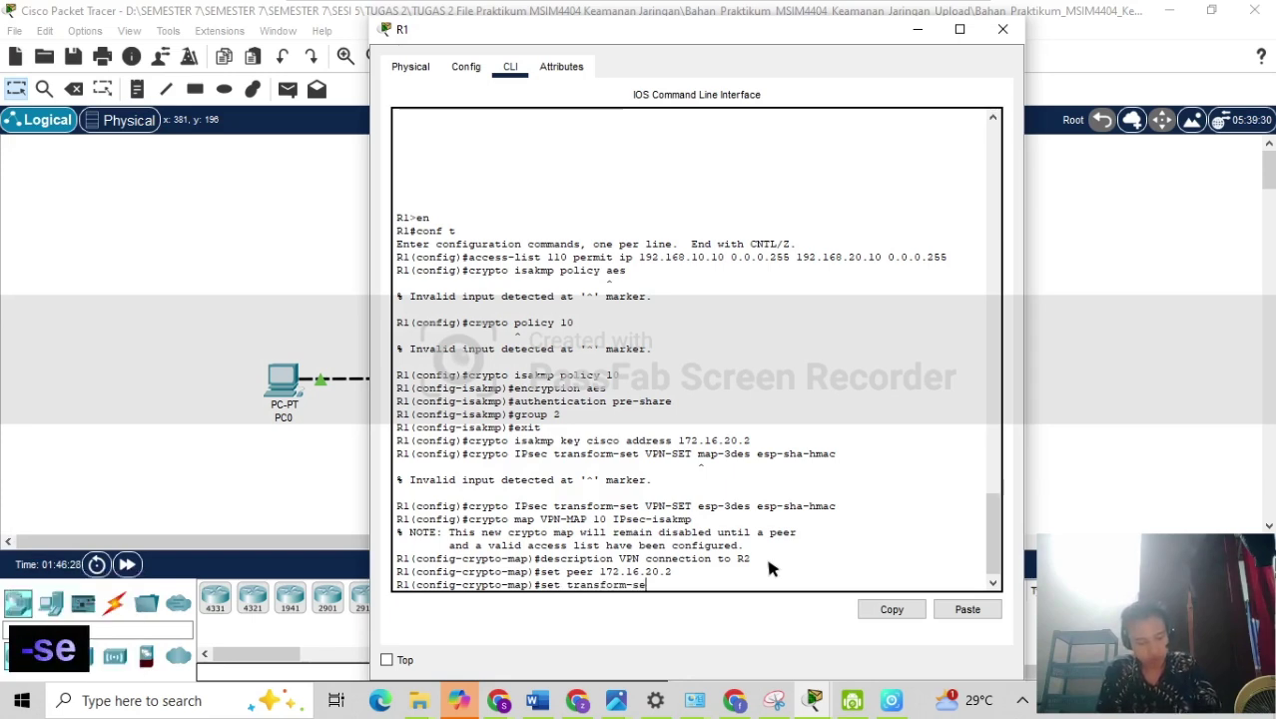
{"action": "type", "text": "t VPN"}
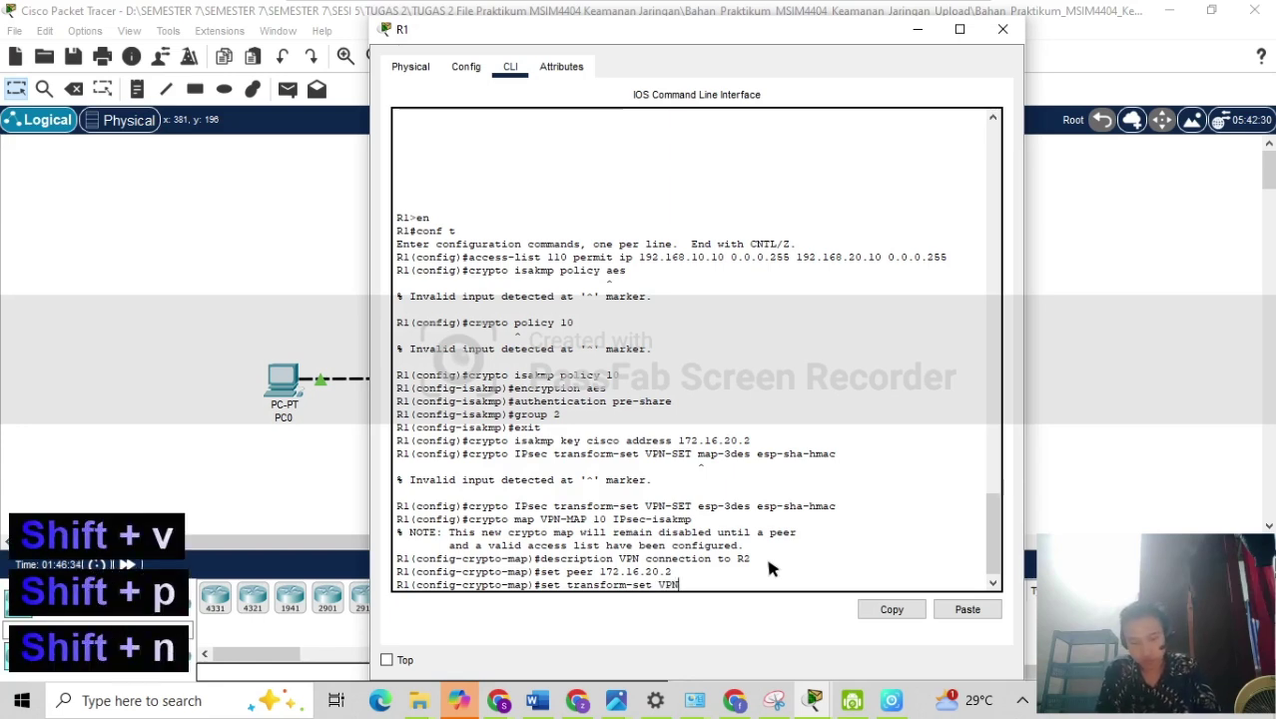
{"action": "type", "text": "-SET"}
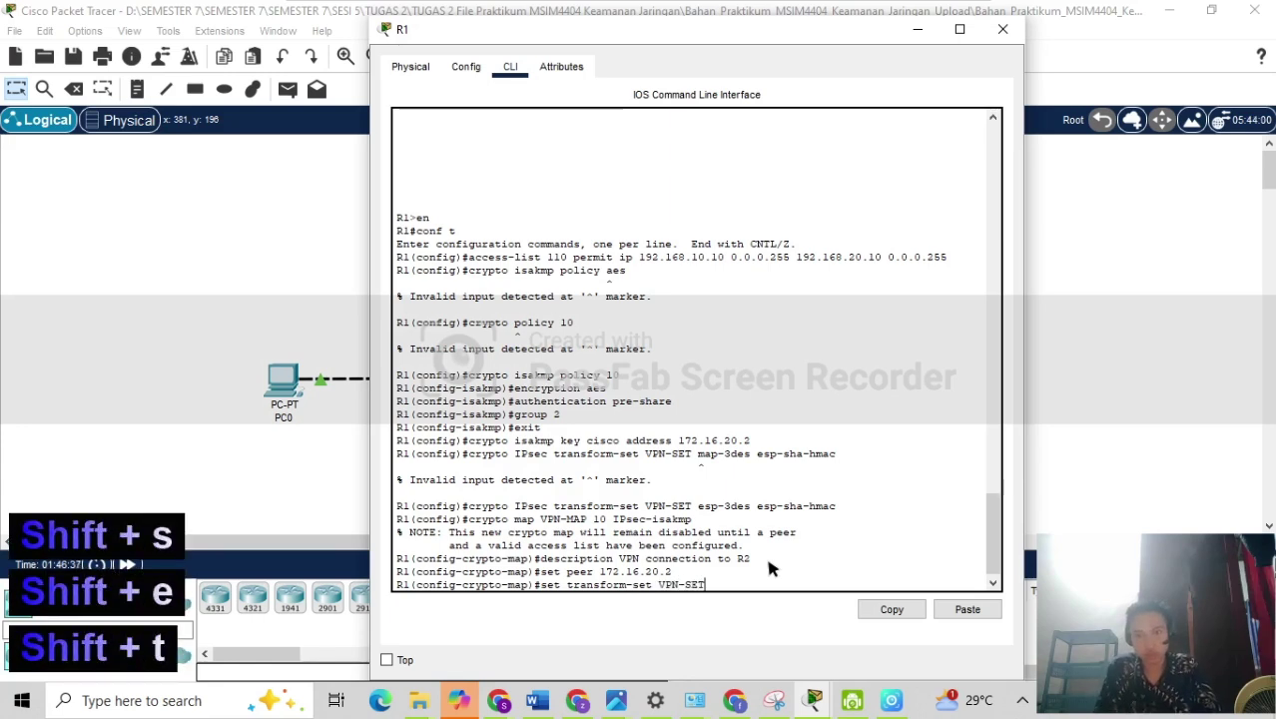
{"action": "key", "text": "Return"}
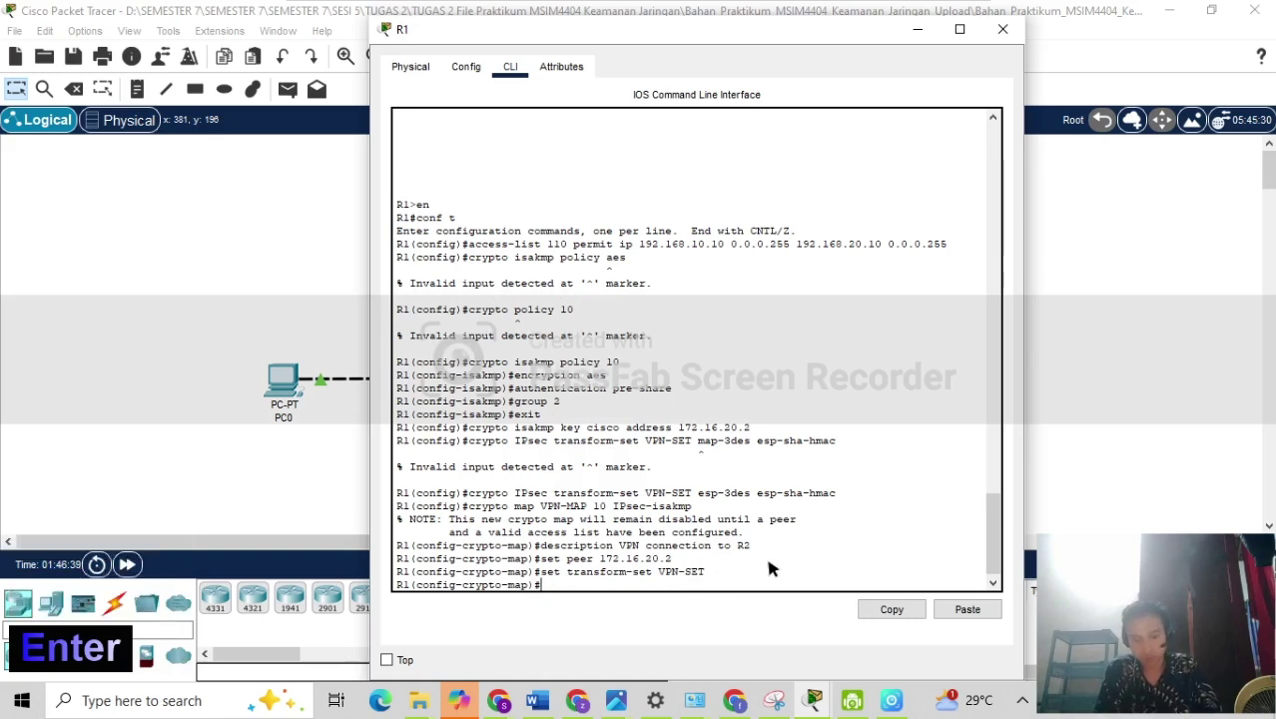
{"action": "type", "text": "macth"}
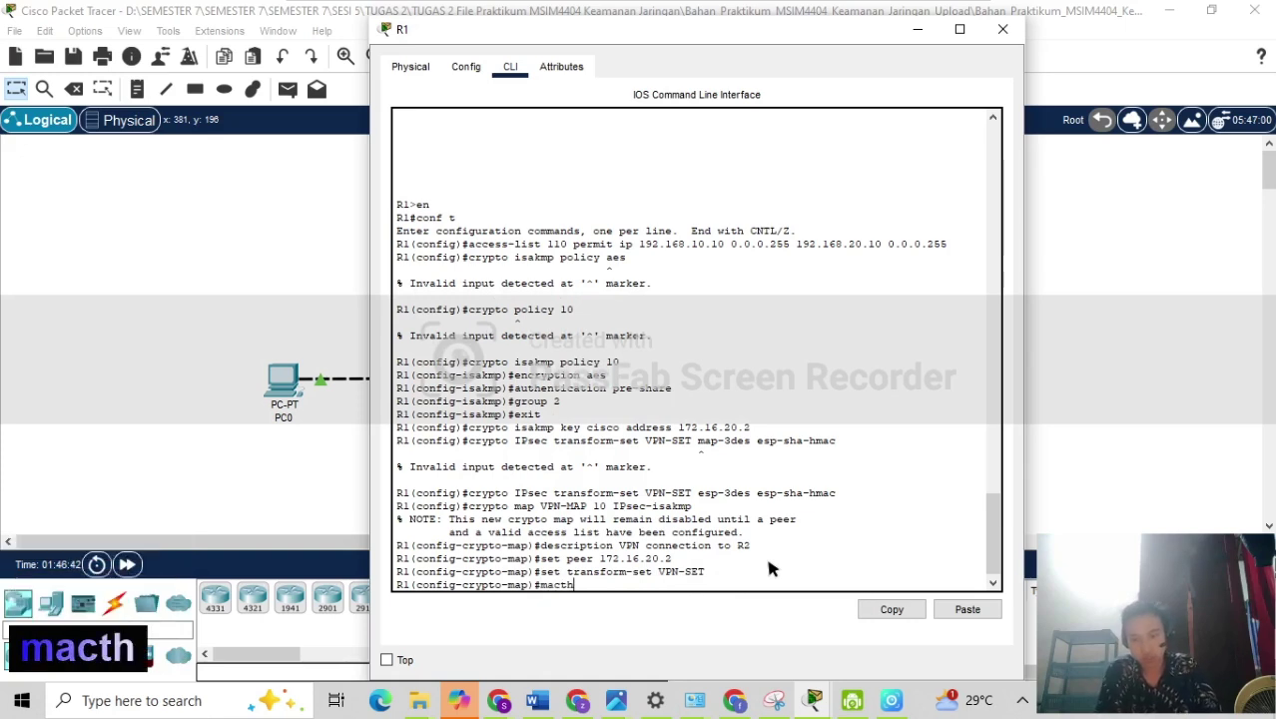
{"action": "type", "text": " address"}
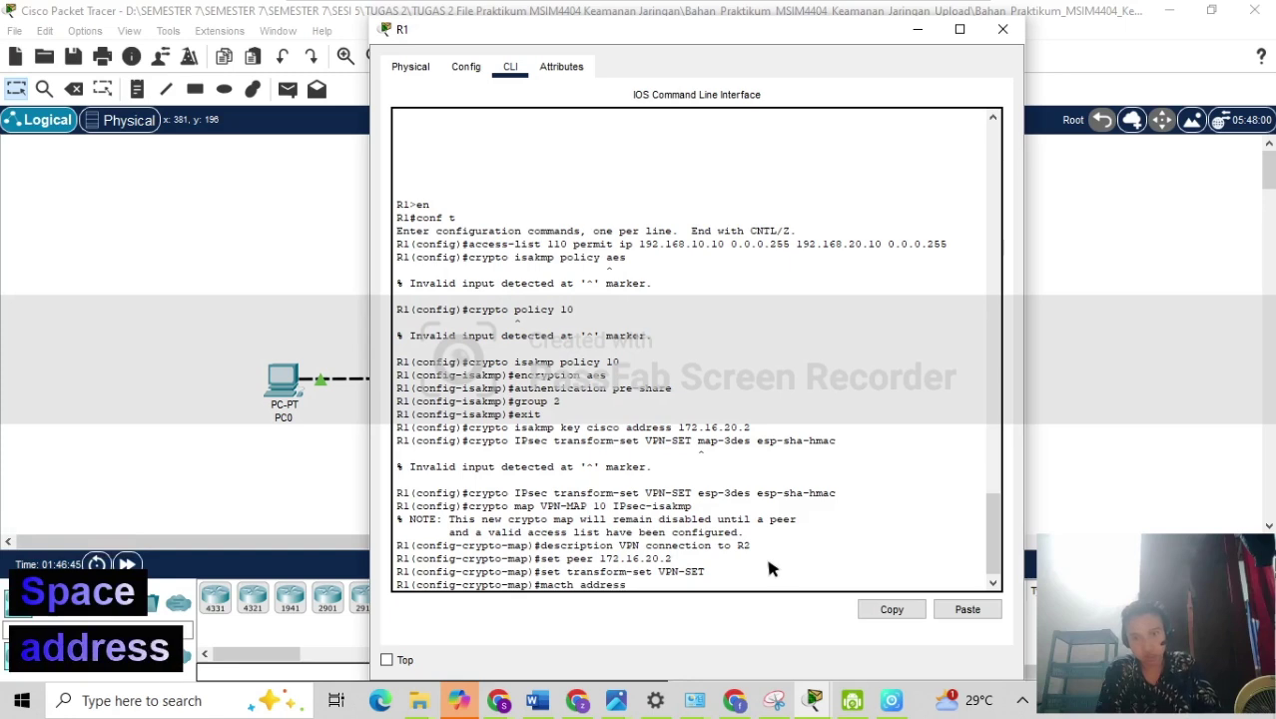
{"action": "type", "text": "s"}
{"action": "key", "text": "BackSpace"}
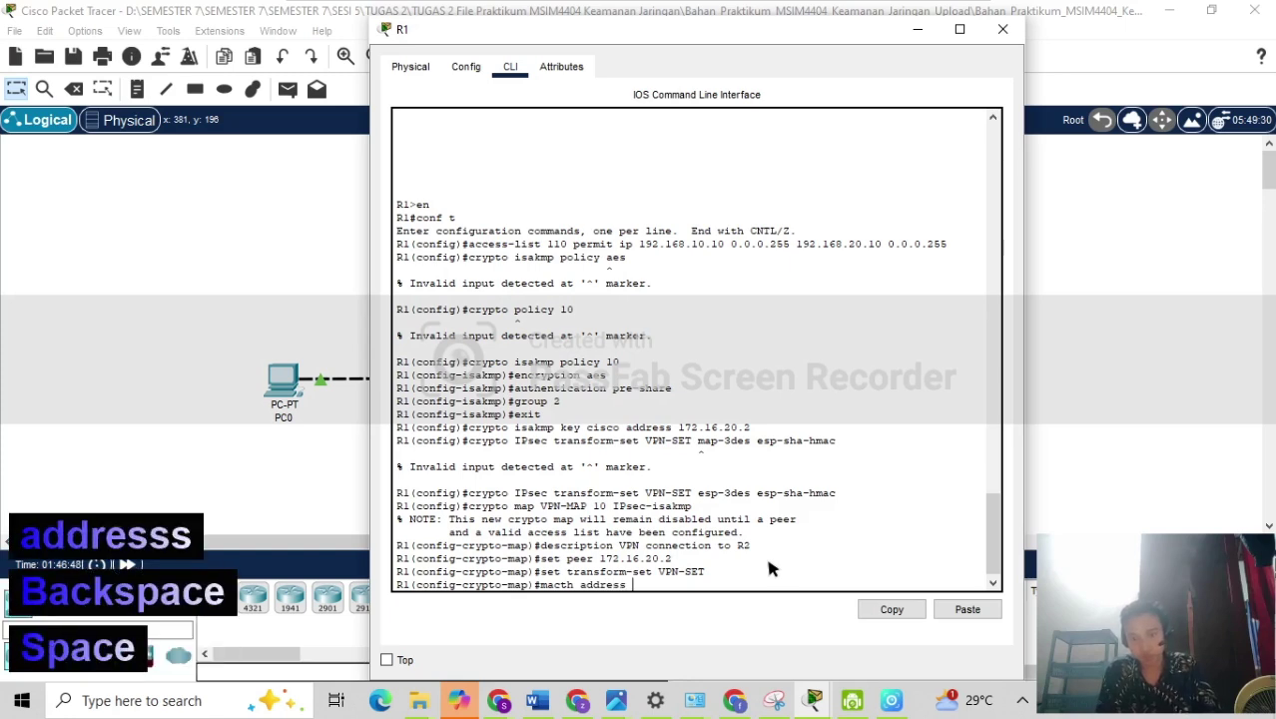
{"action": "type", "text": "110"}
{"action": "key", "text": "Return"}
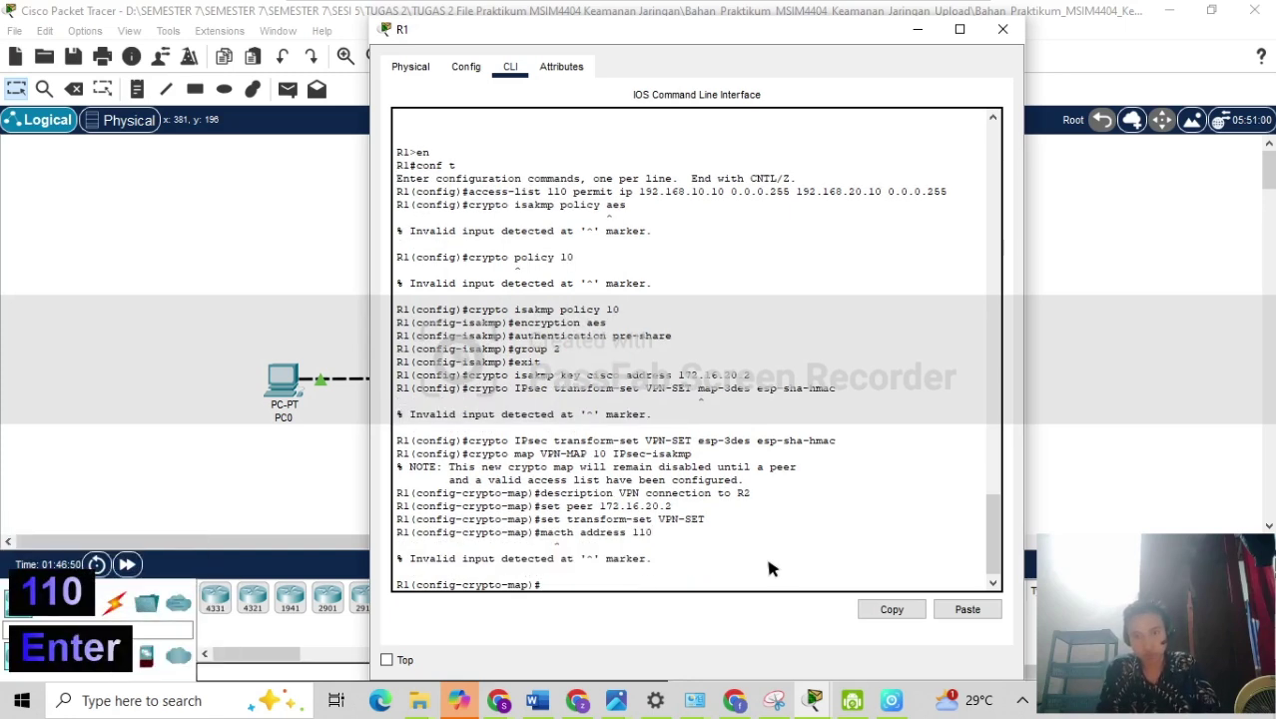
Fix the misspelled 'match address 110' command, then return to global configuration.
{"action": "key", "text": "Up"}
{"action": "key", "text": "Left"}
{"action": "key", "text": "Left"}
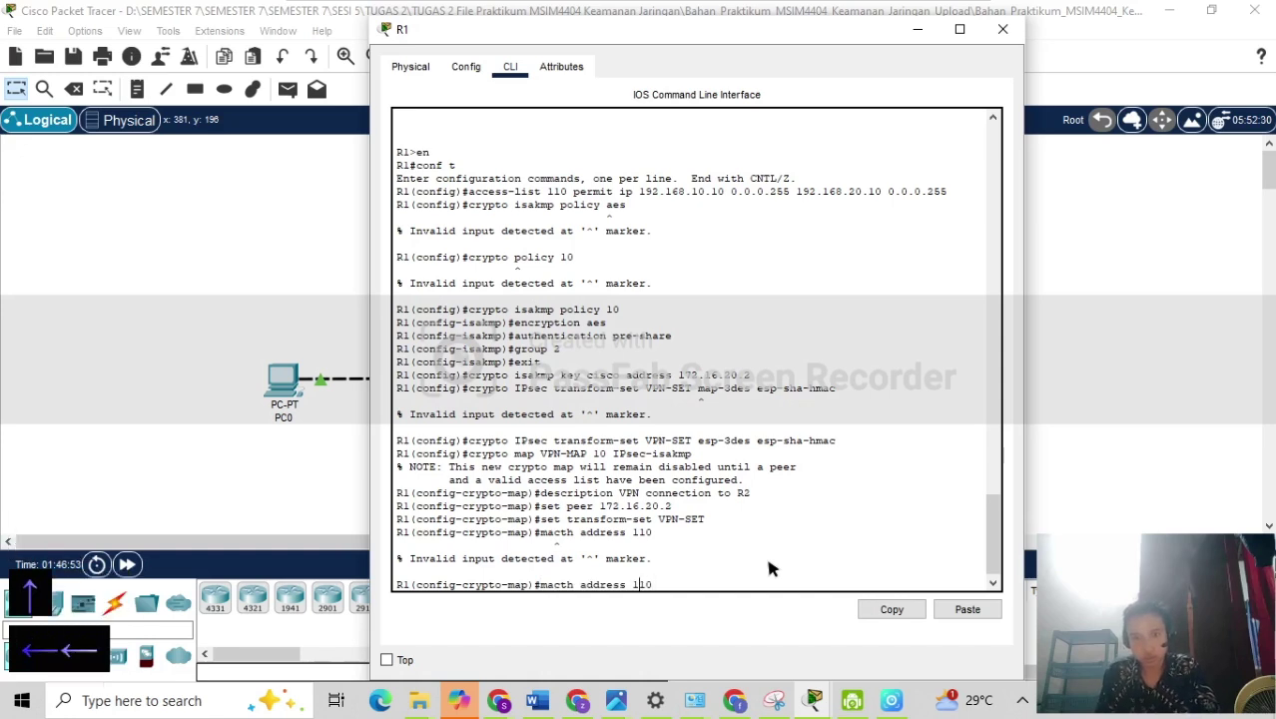
{"action": "key", "text": "Left"}
{"action": "key", "text": "Left"}
{"action": "key", "text": "Left"}
{"action": "key", "text": "Left"}
{"action": "key", "text": "Left"}
{"action": "key", "text": "Left"}
{"action": "key", "text": "Left"}
{"action": "key", "text": "Left"}
{"action": "key", "text": "Left"}
{"action": "key", "text": "Left"}
{"action": "key", "text": "Left"}
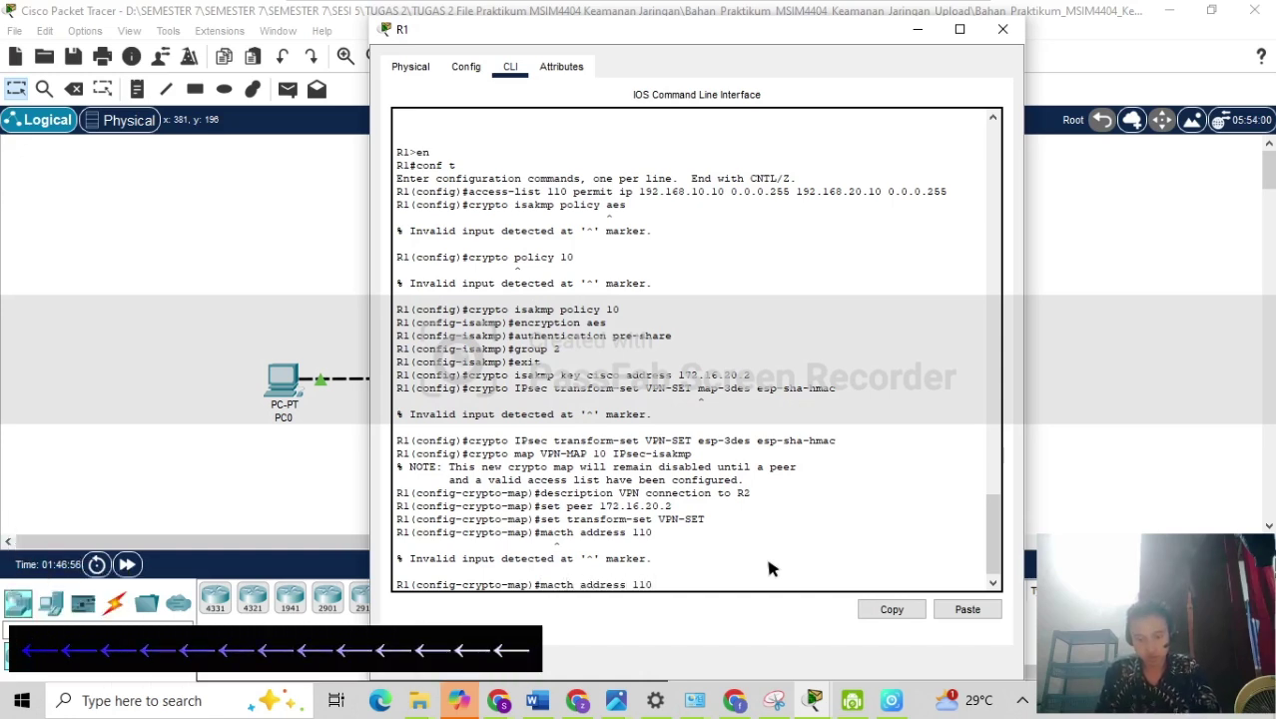
{"action": "key", "text": "BackSpace"}
{"action": "key", "text": "BackSpace"}
{"action": "type", "text": "tc"}
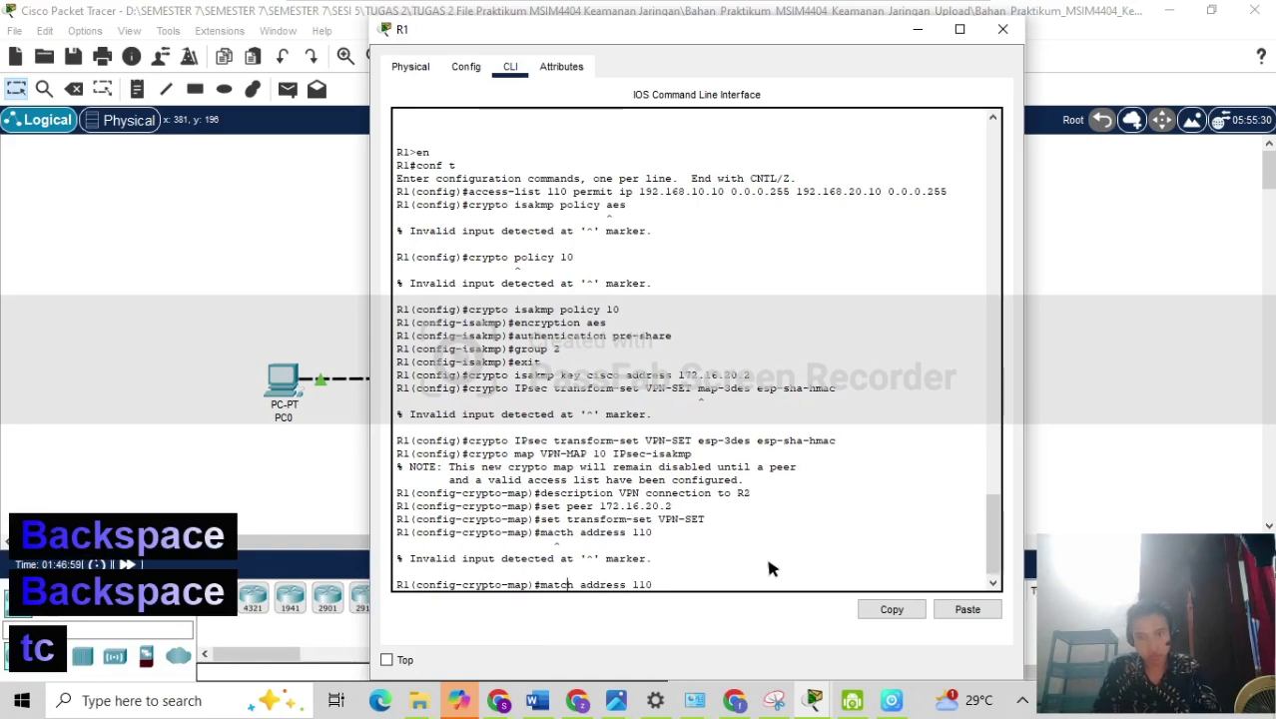
{"action": "key", "text": "Return"}
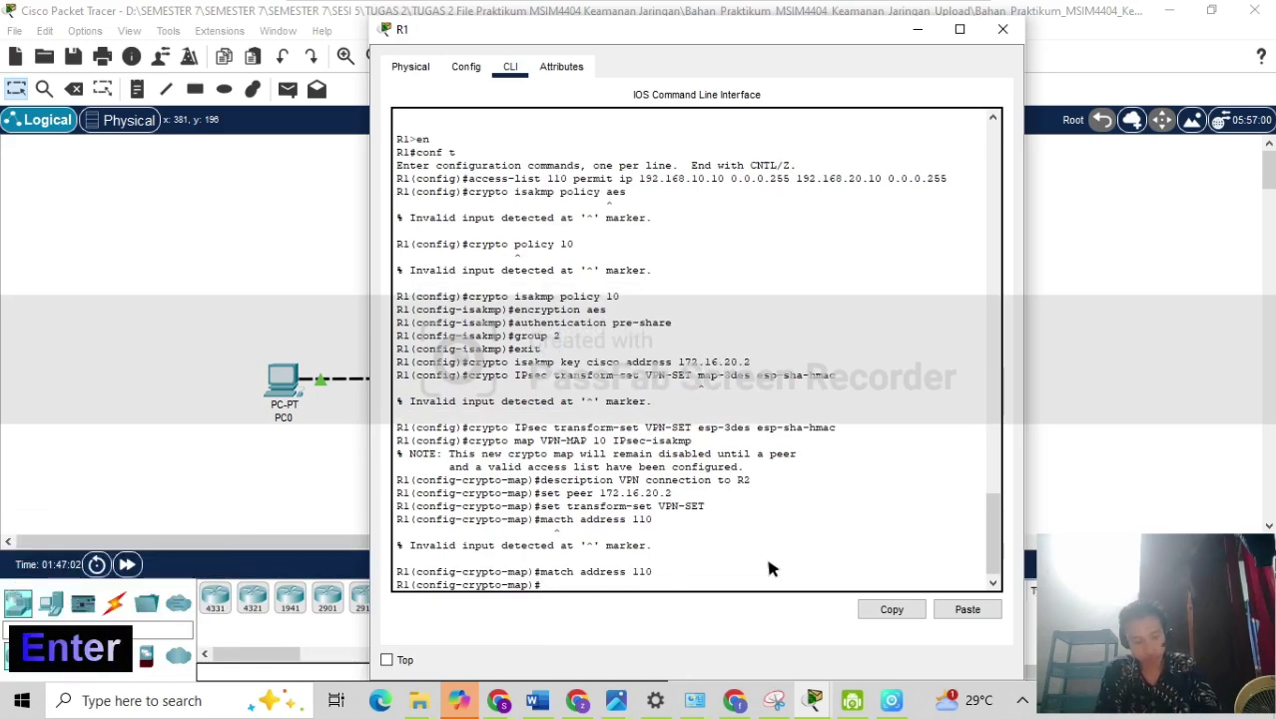
{"action": "type", "text": "exit"}
{"action": "key", "text": "Return"}
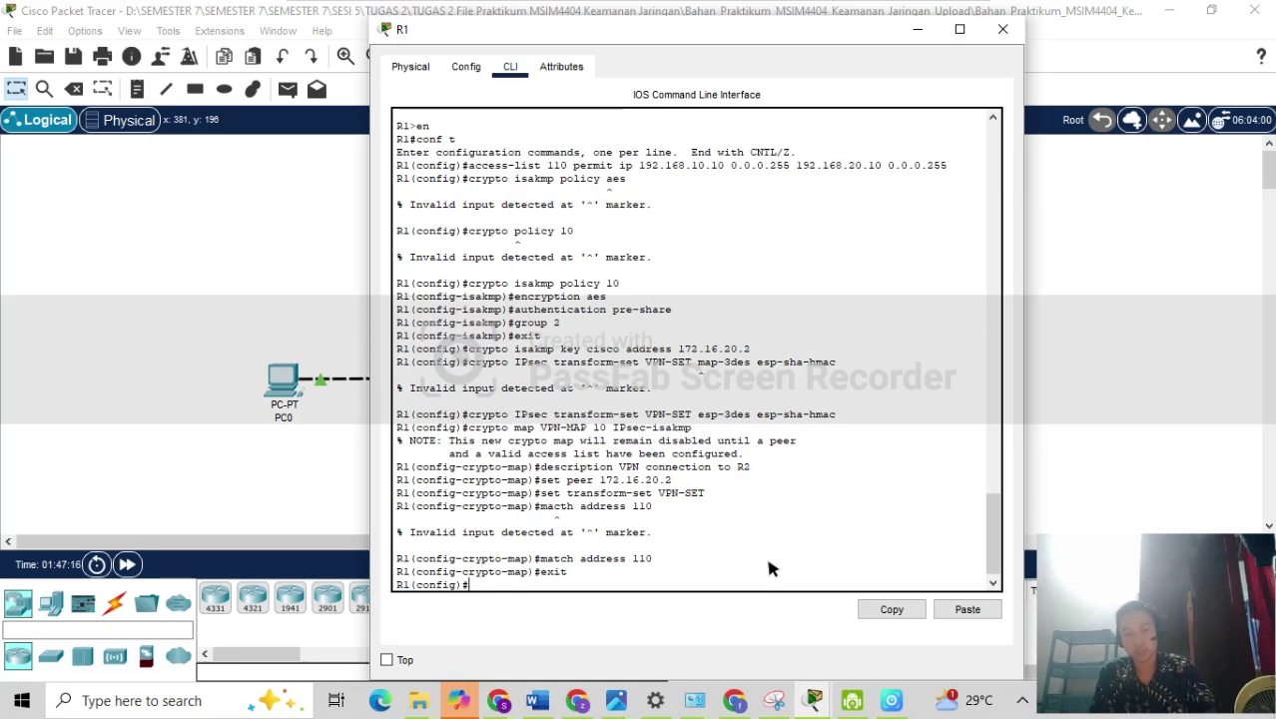
Apply crypto map VPN-MAP to R1's Serial0/3/0 interface.
{"action": "type", "text": "interfa"}
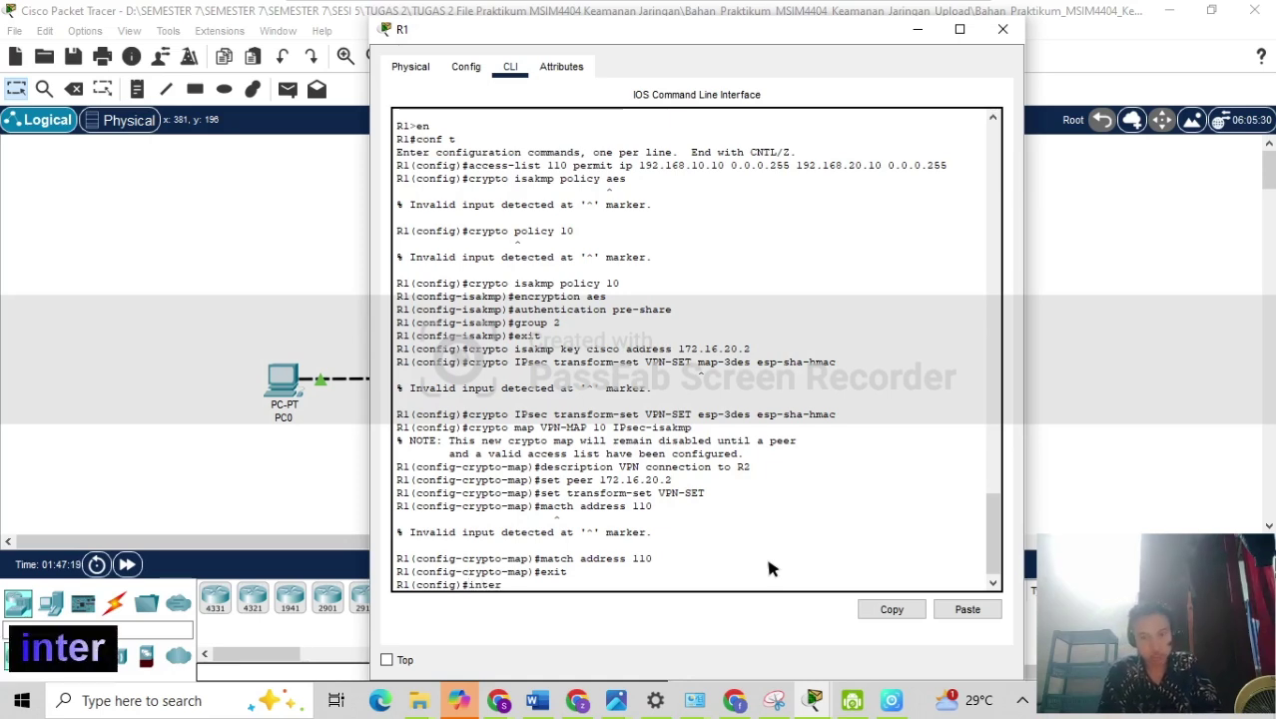
{"action": "type", "text": "ce"}
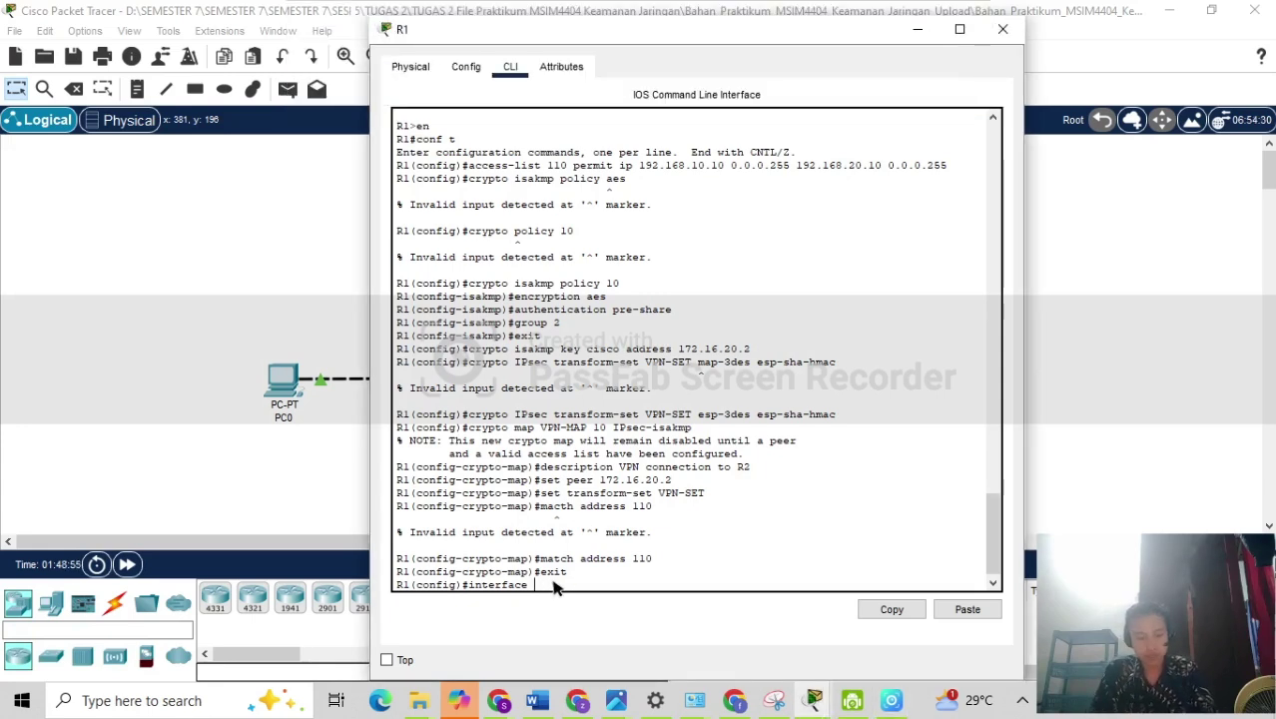
{"action": "type", "text": "s"}
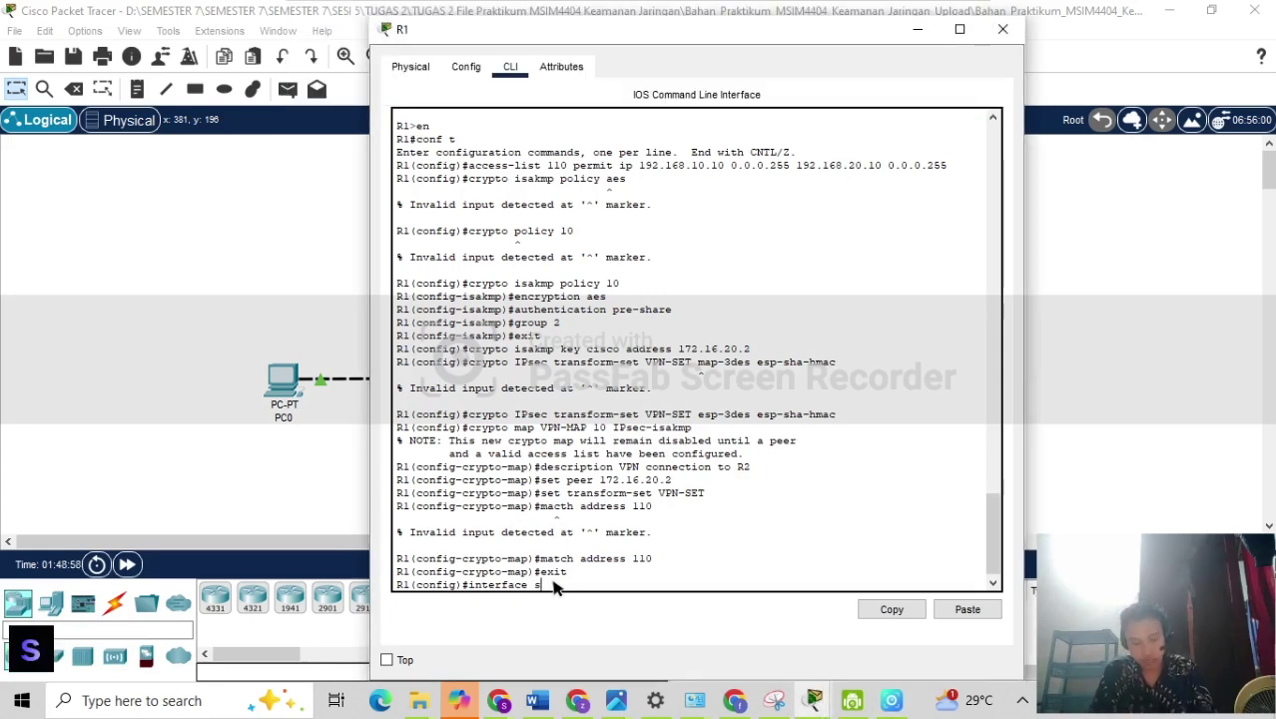
{"action": "type", "text": "0/"}
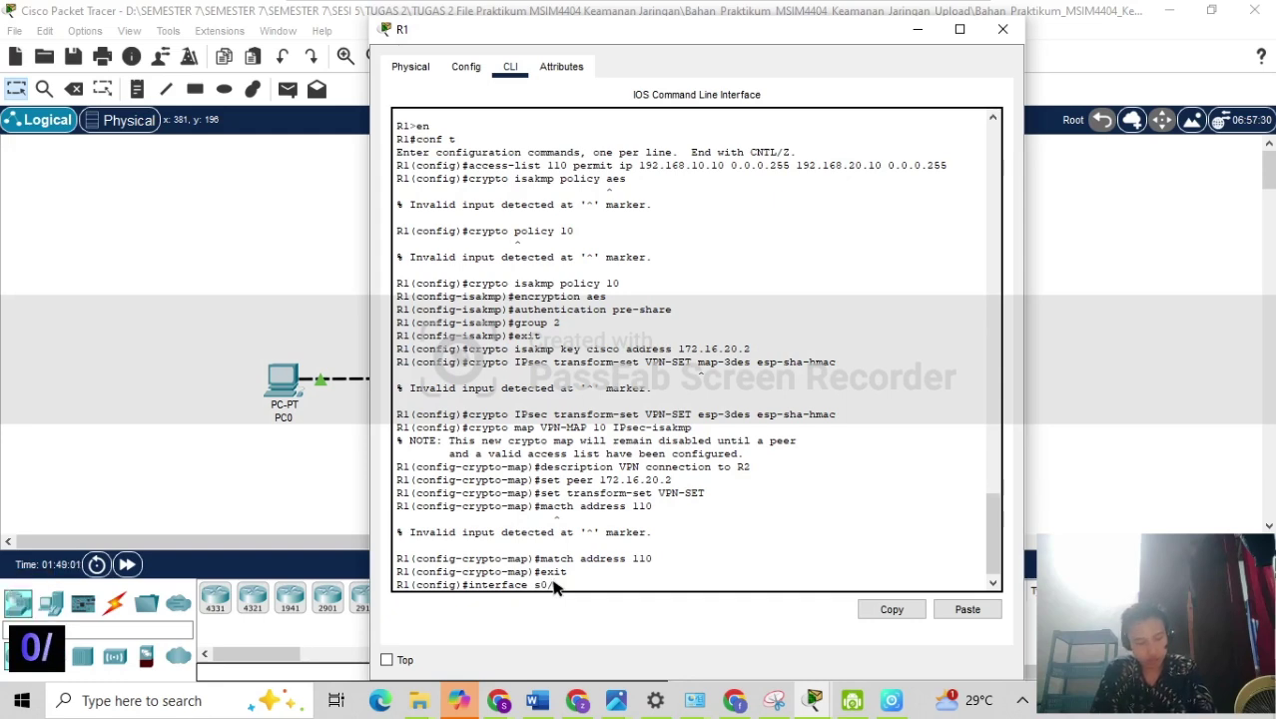
{"action": "type", "text": "3/0"}
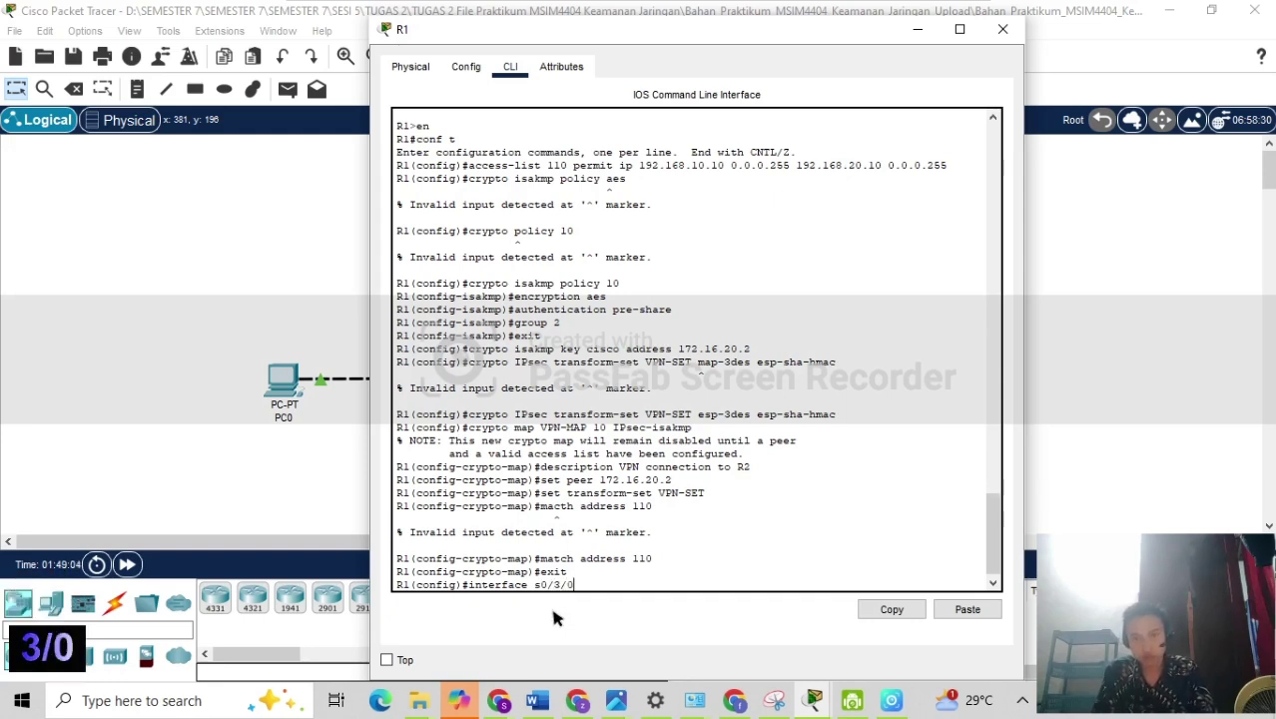
{"action": "key", "text": "Return"}
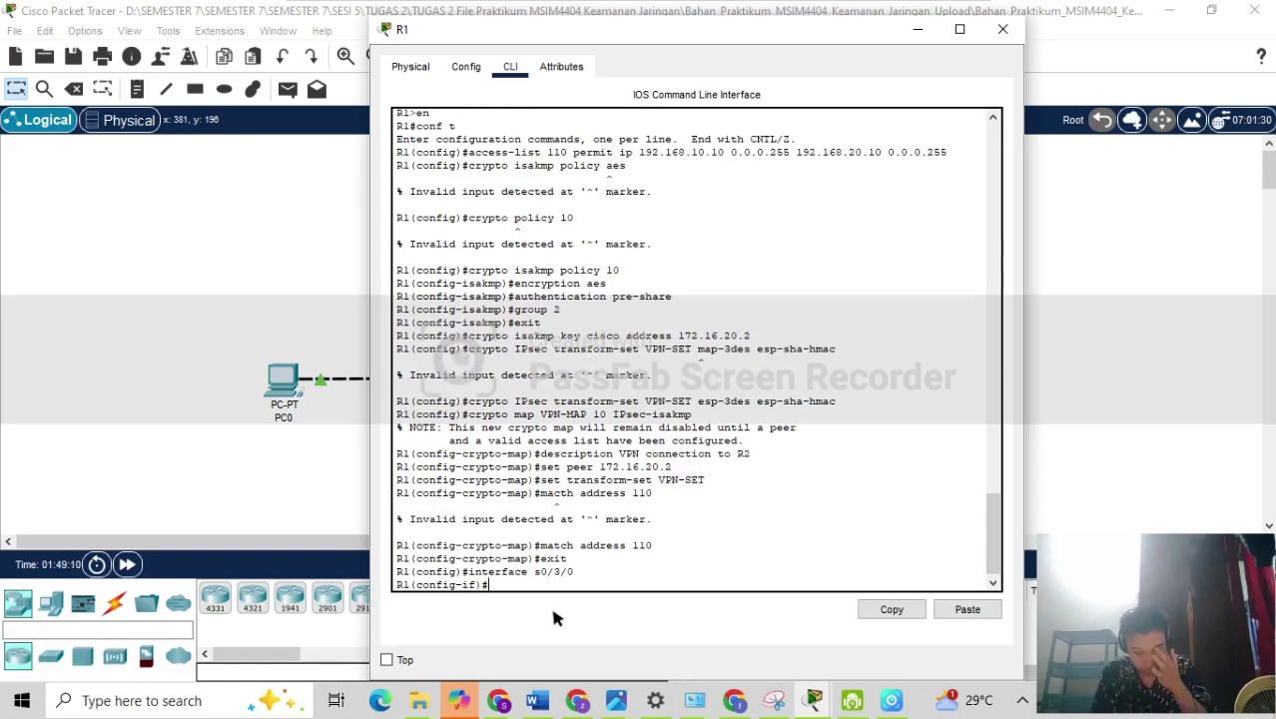
{"action": "type", "text": "cr"}
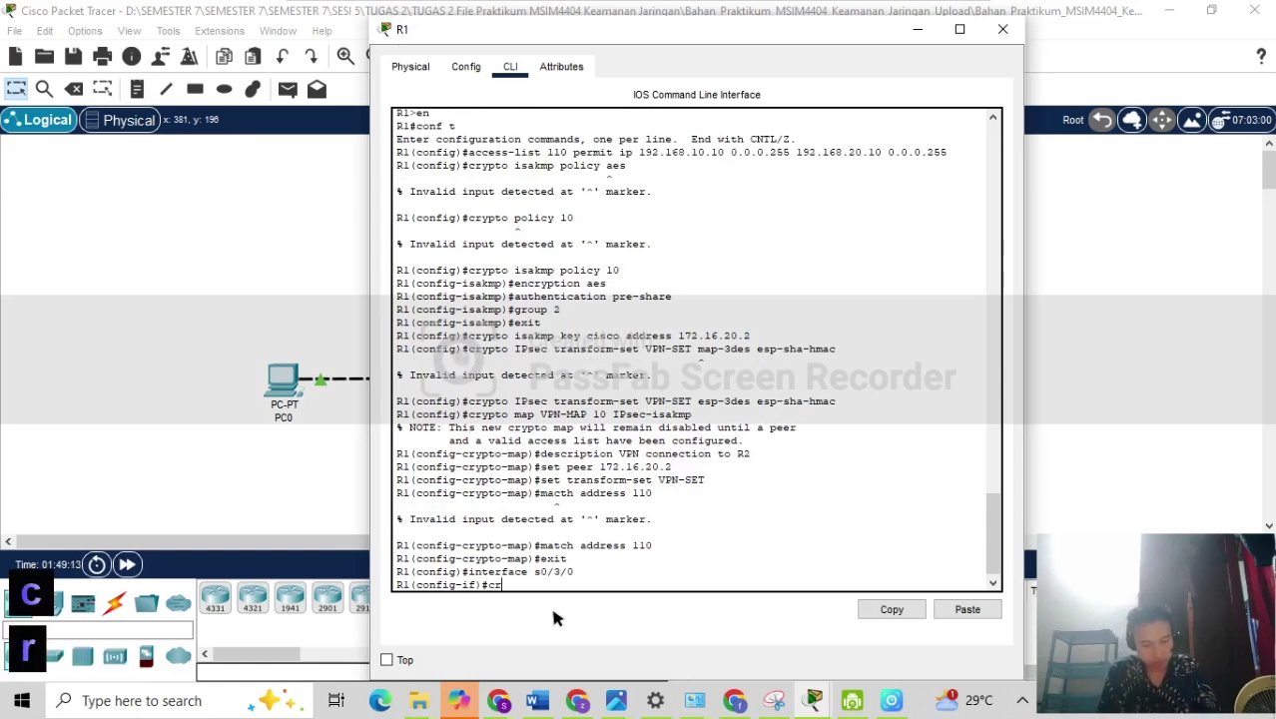
{"action": "type", "text": "ypto map "}
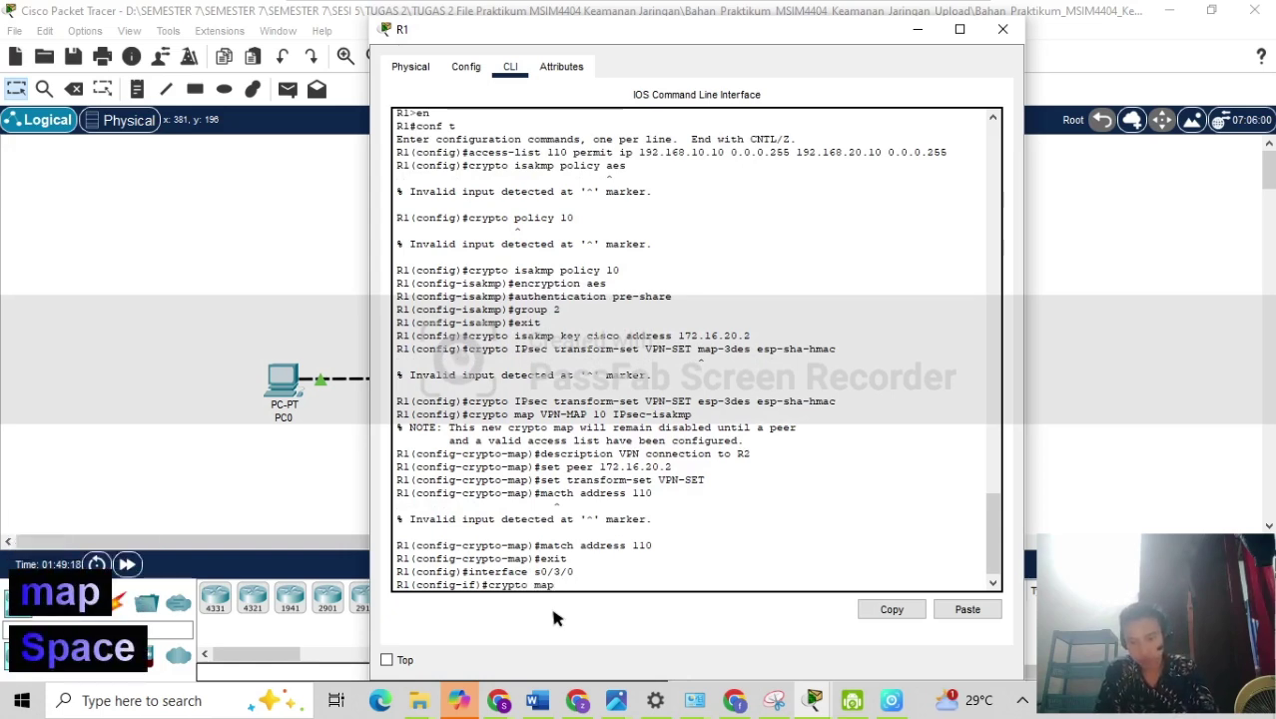
{"action": "type", "text": "VPN-"}
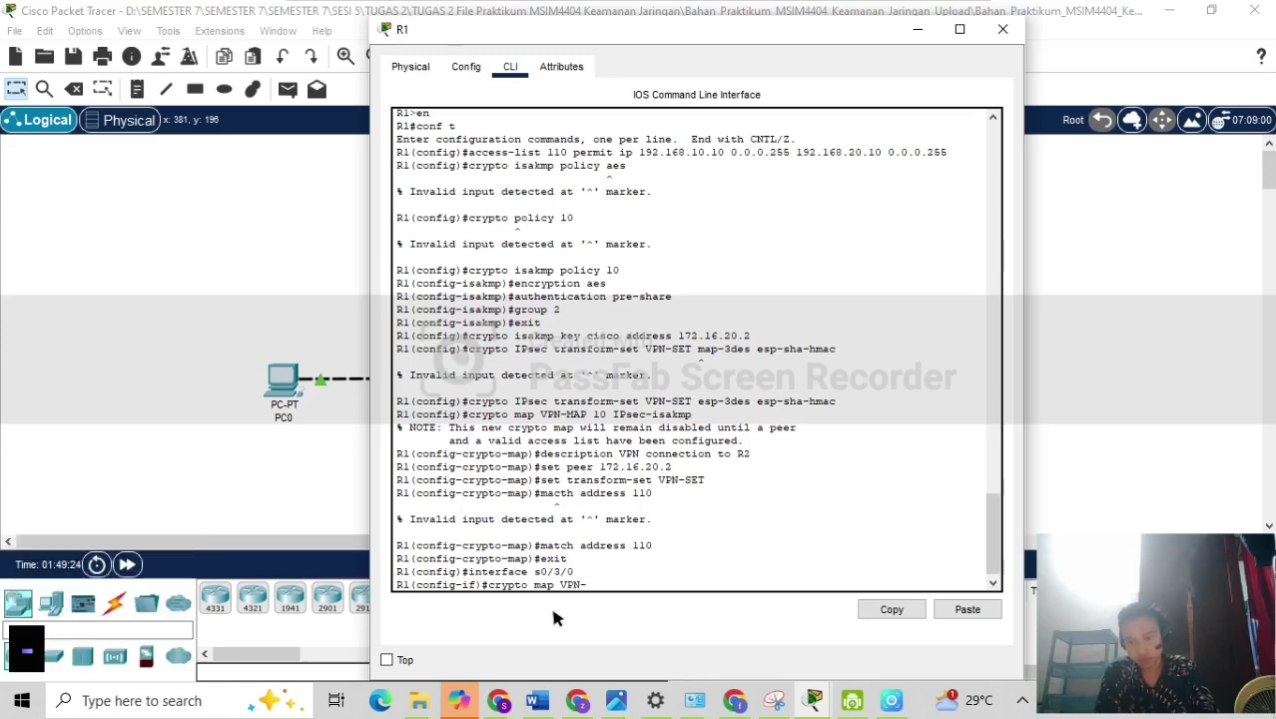
{"action": "type", "text": "MAP"}
{"action": "key", "text": "Return"}
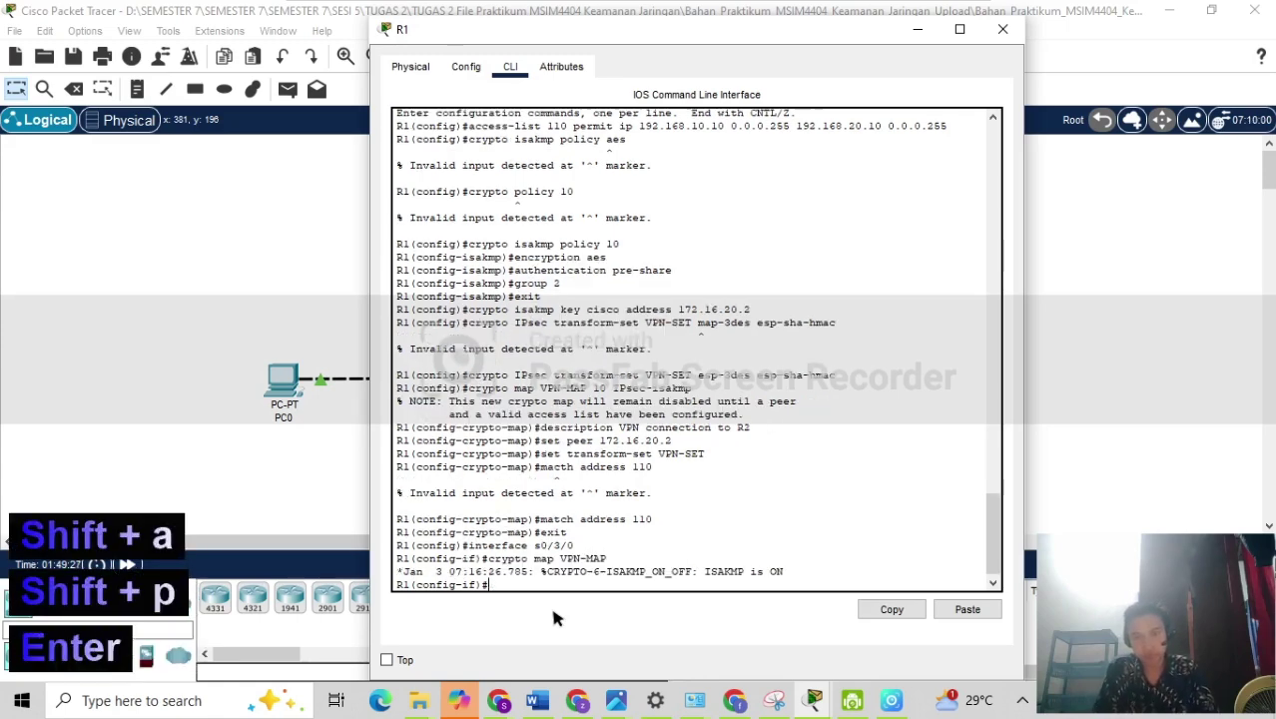
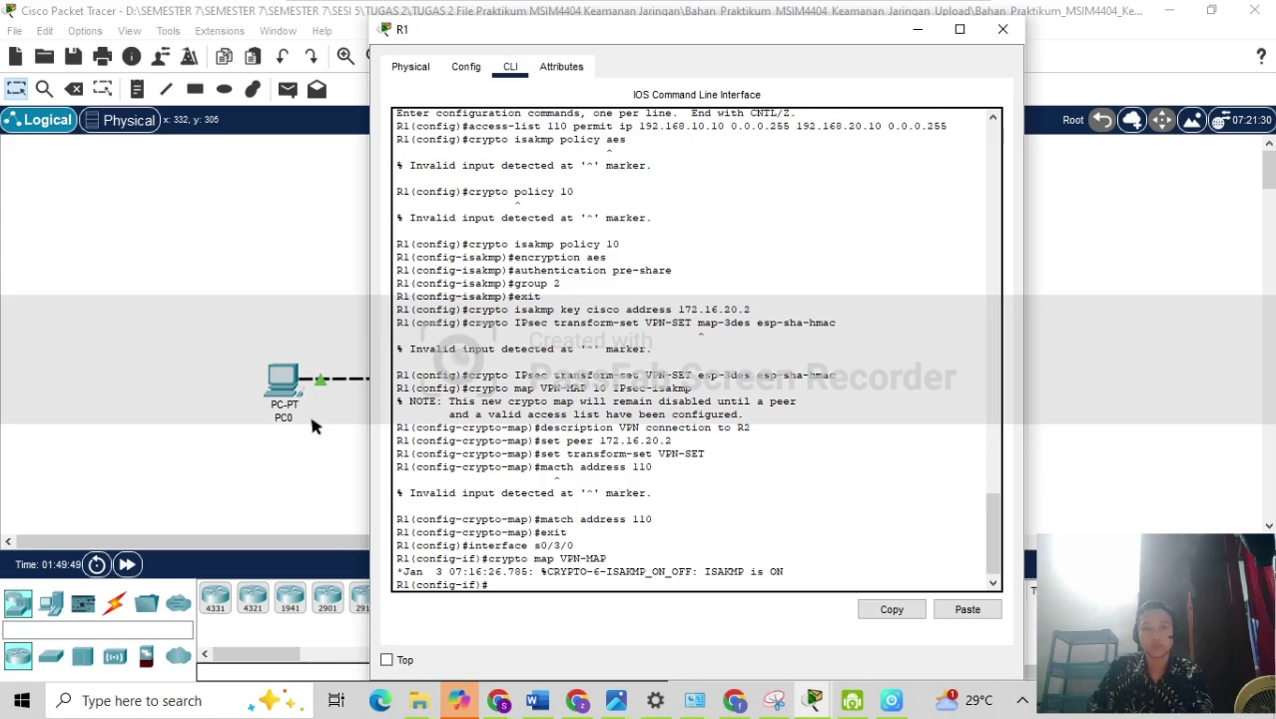
Close R1's configuration window to return to the topology view.
{"action": "left_click", "coordinate": [918, 29]}
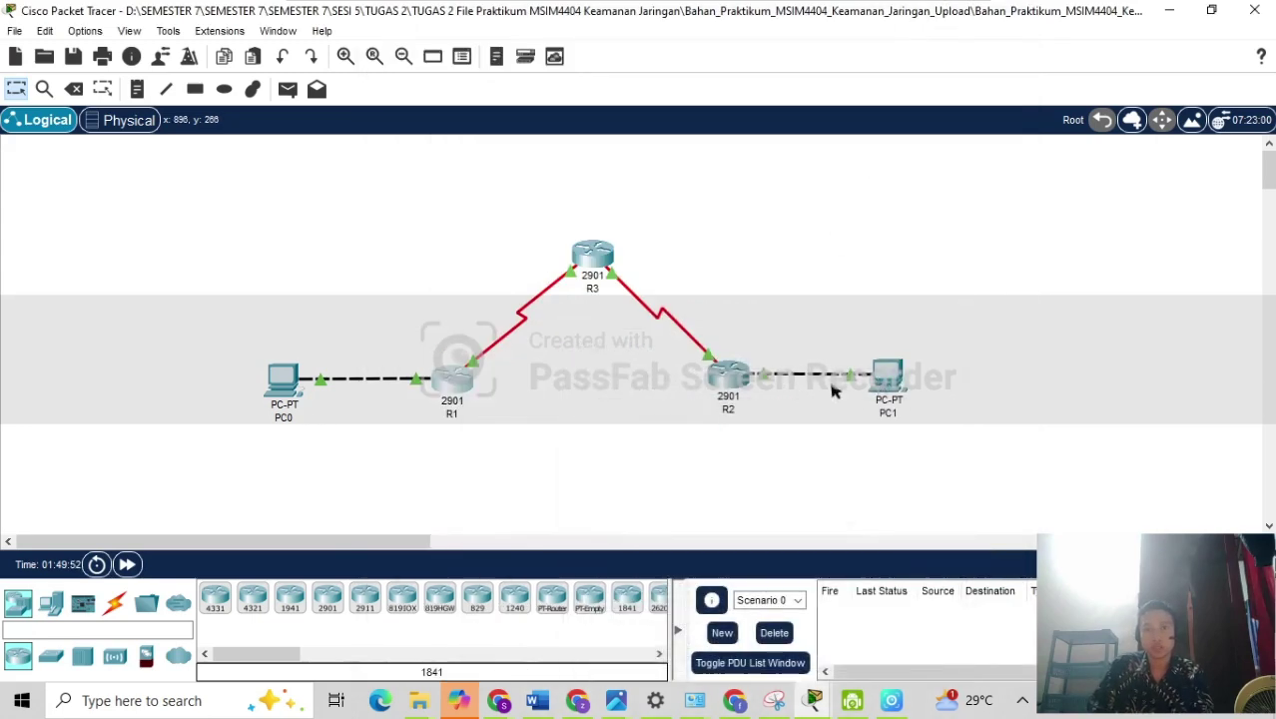
Open R2's CLI and enter global configuration mode.
{"action": "left_click", "coordinate": [735, 379]}
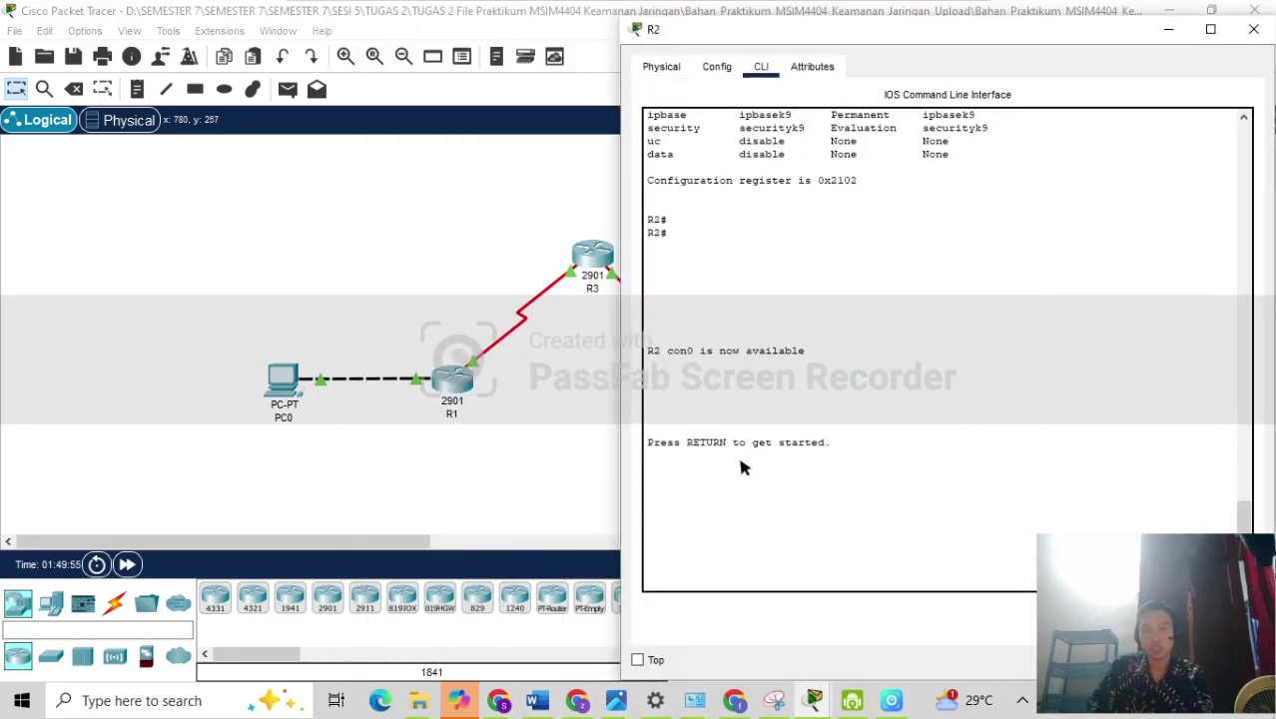
{"action": "key", "text": "Return"}
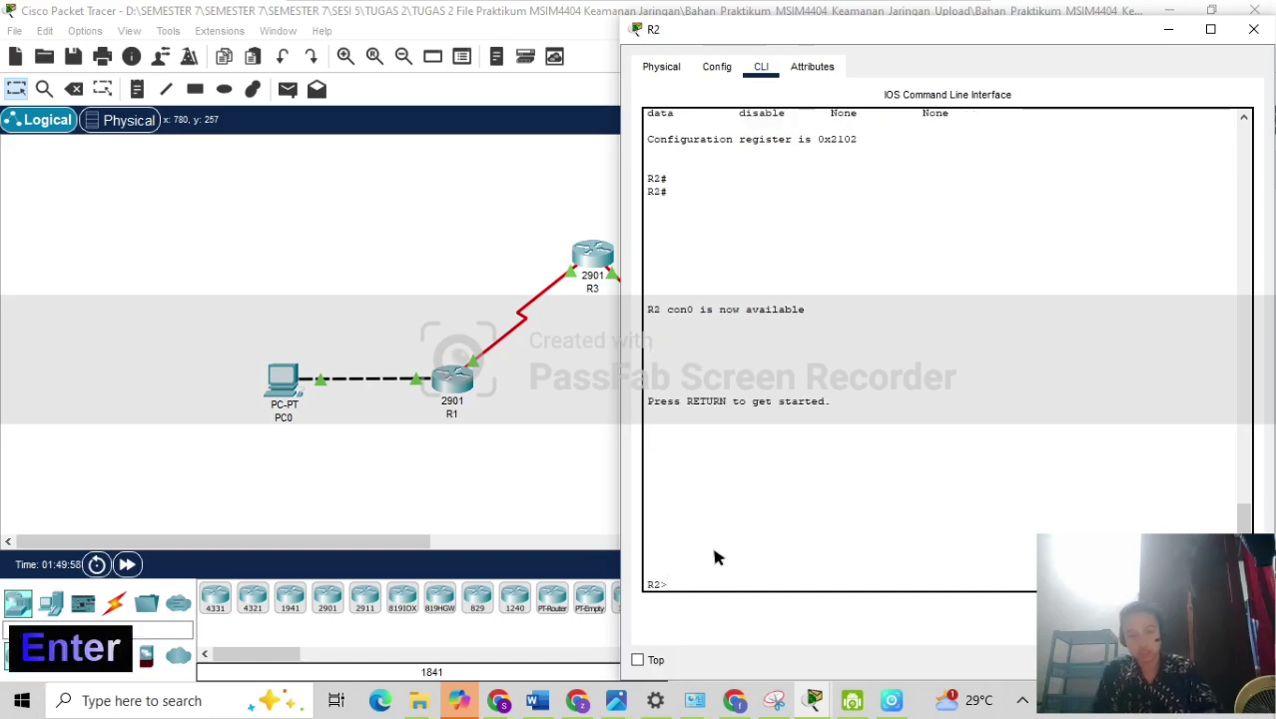
{"action": "type", "text": "en"}
{"action": "key", "text": "Return"}
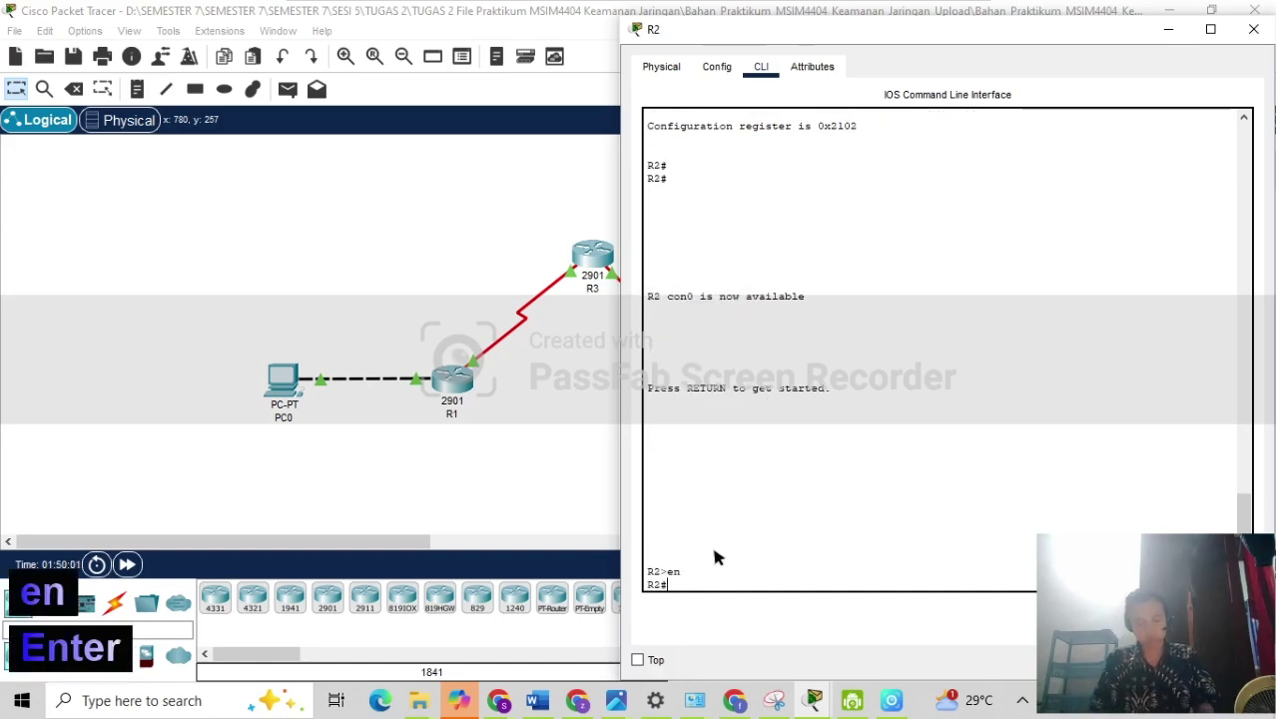
{"action": "type", "text": "conf t"}
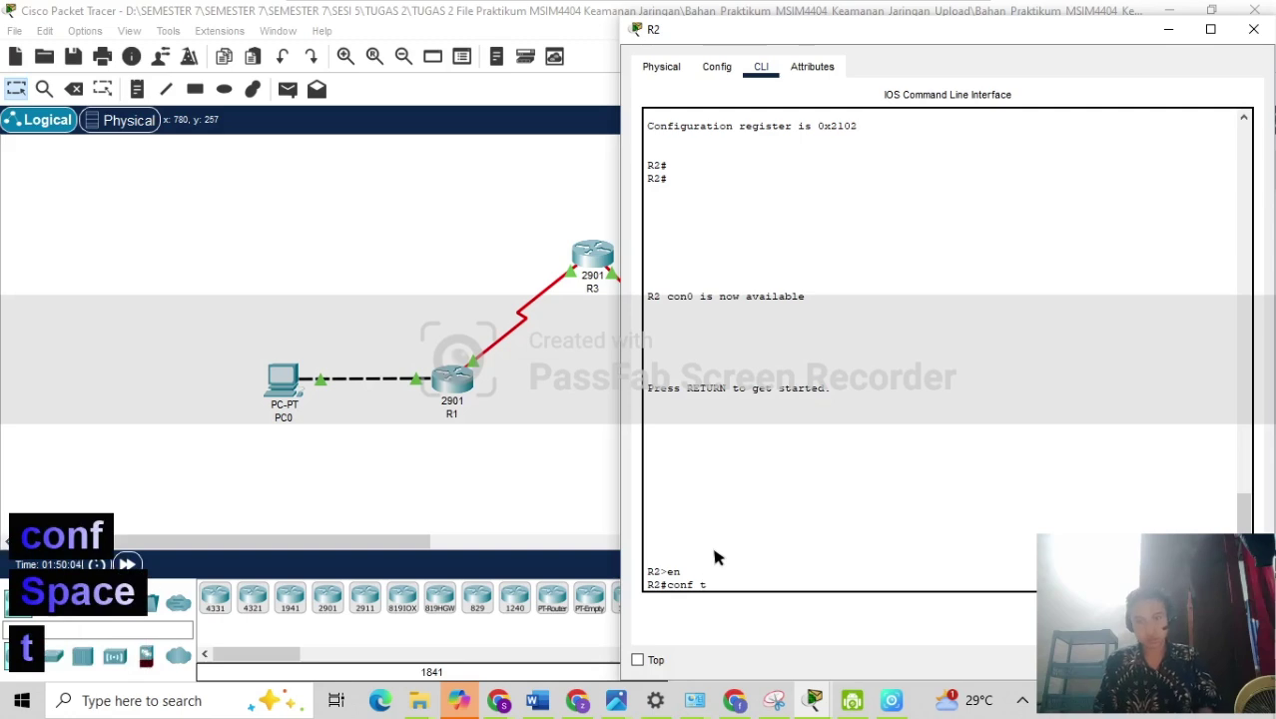
{"action": "key", "text": "Return"}
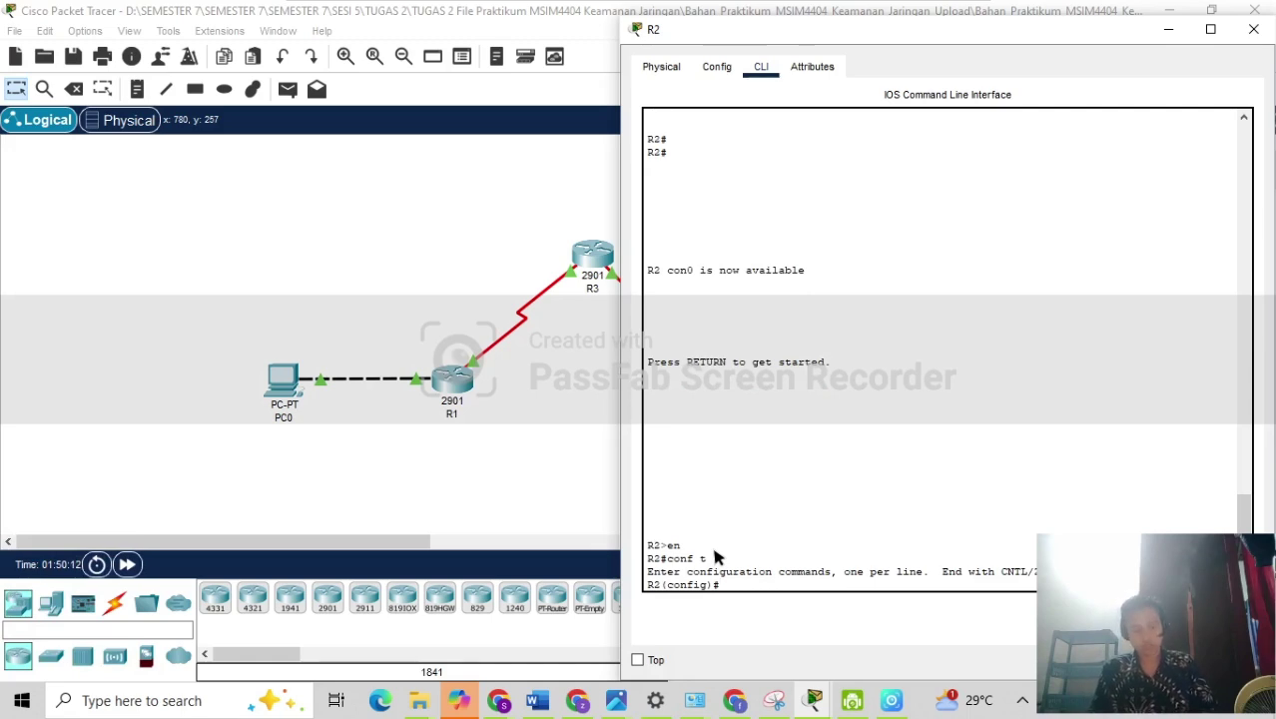
Draft access-list 110 permit ip from 192.168.10.10 0.0.0.255 to 192.168.20.10 0.0.0.255.
{"action": "type", "text": "acces"}
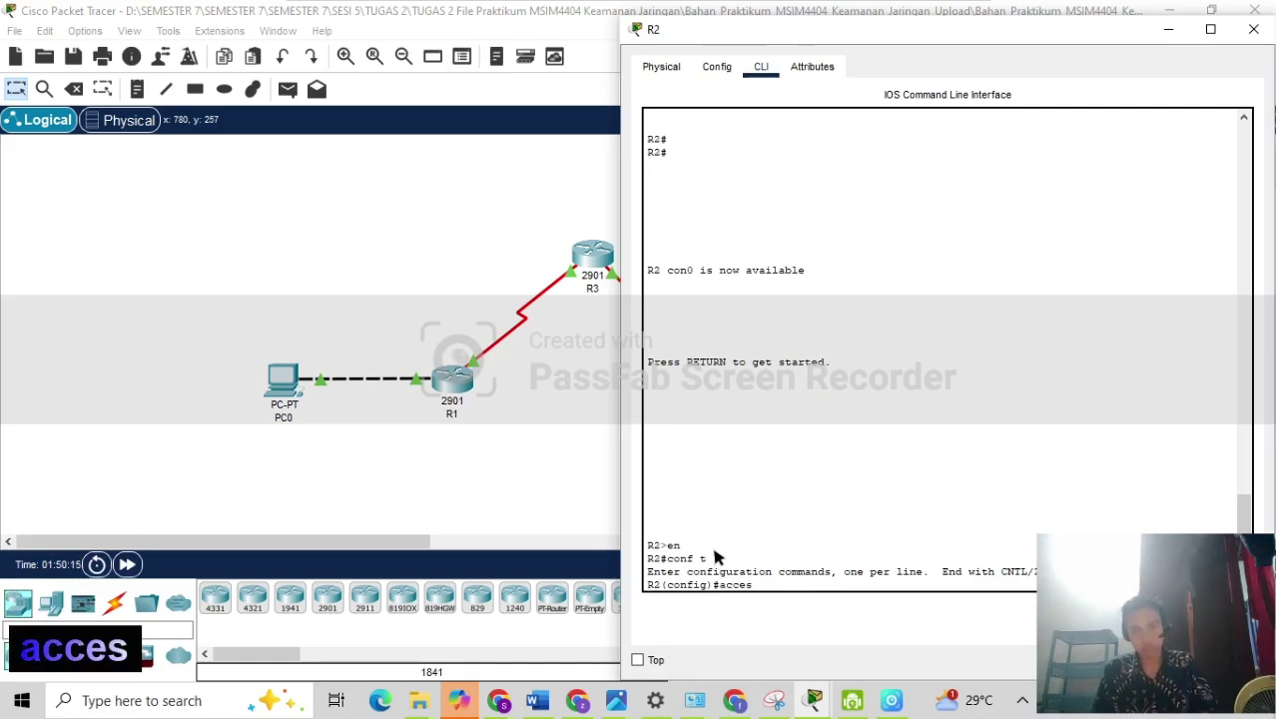
{"action": "type", "text": "s-list"}
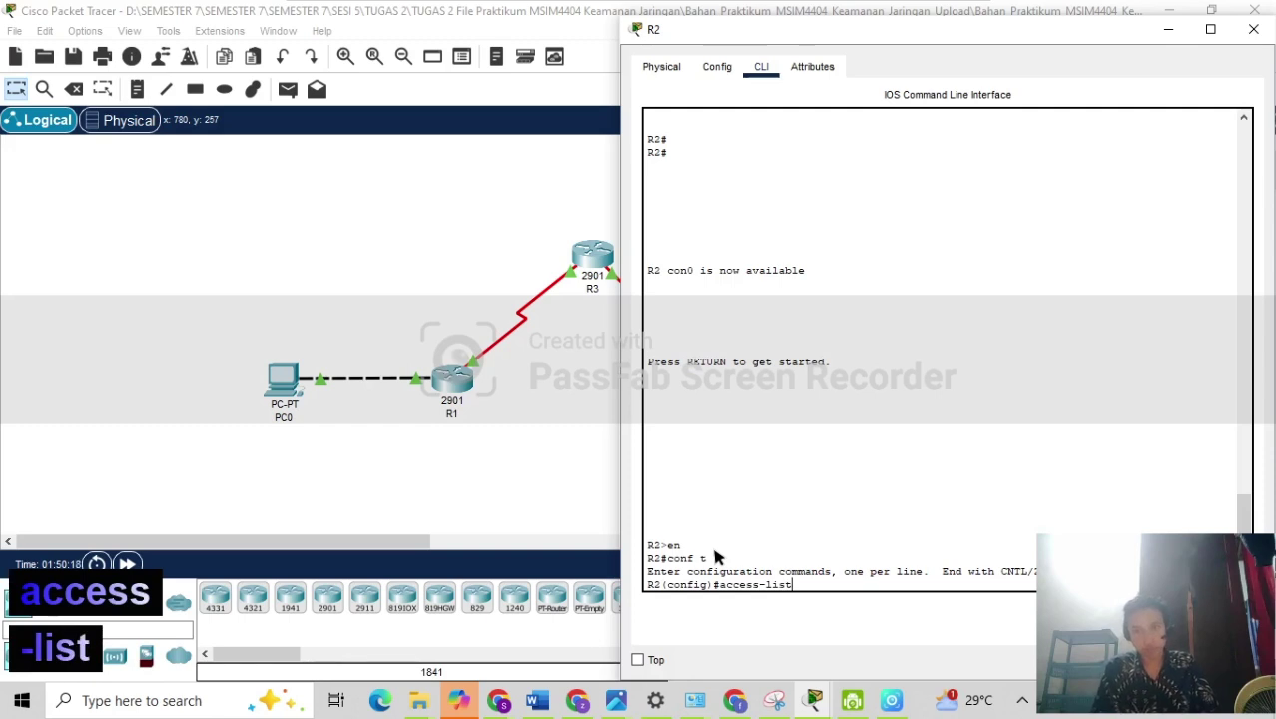
{"action": "type", "text": " 11"}
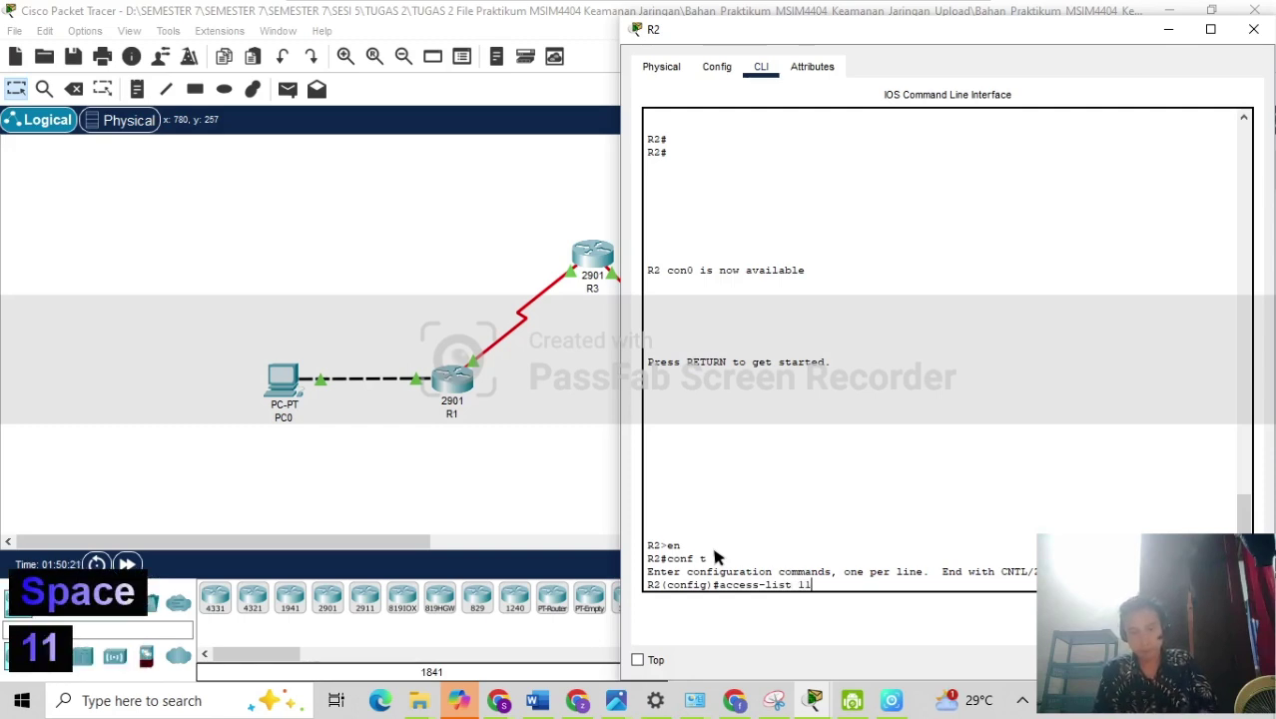
{"action": "type", "text": "0 permit"}
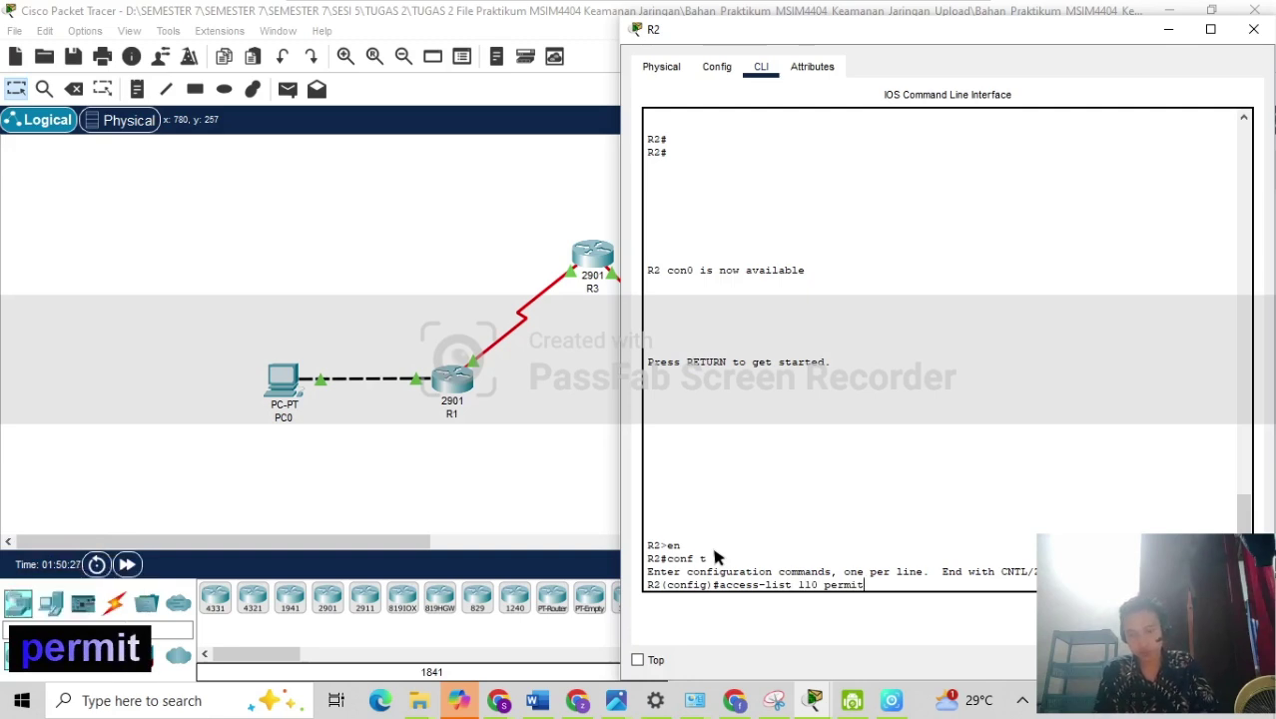
{"action": "type", "text": " ip"}
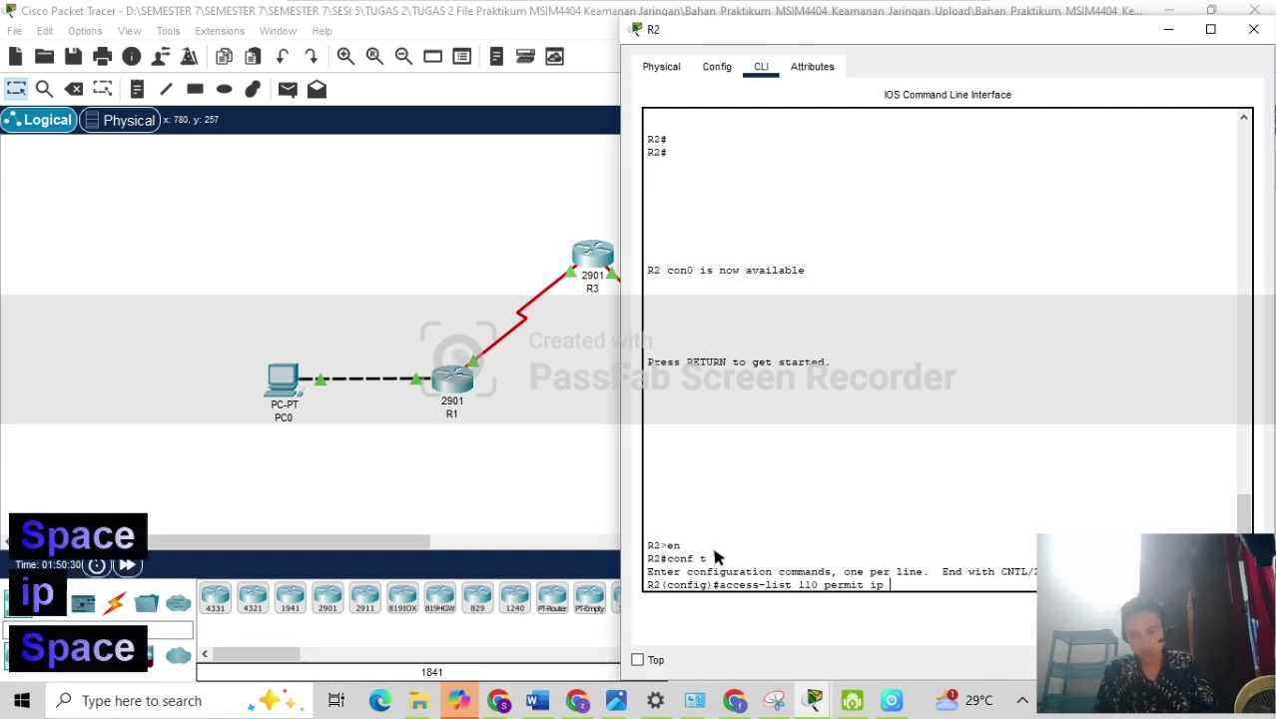
{"action": "type", "text": "192.168"}
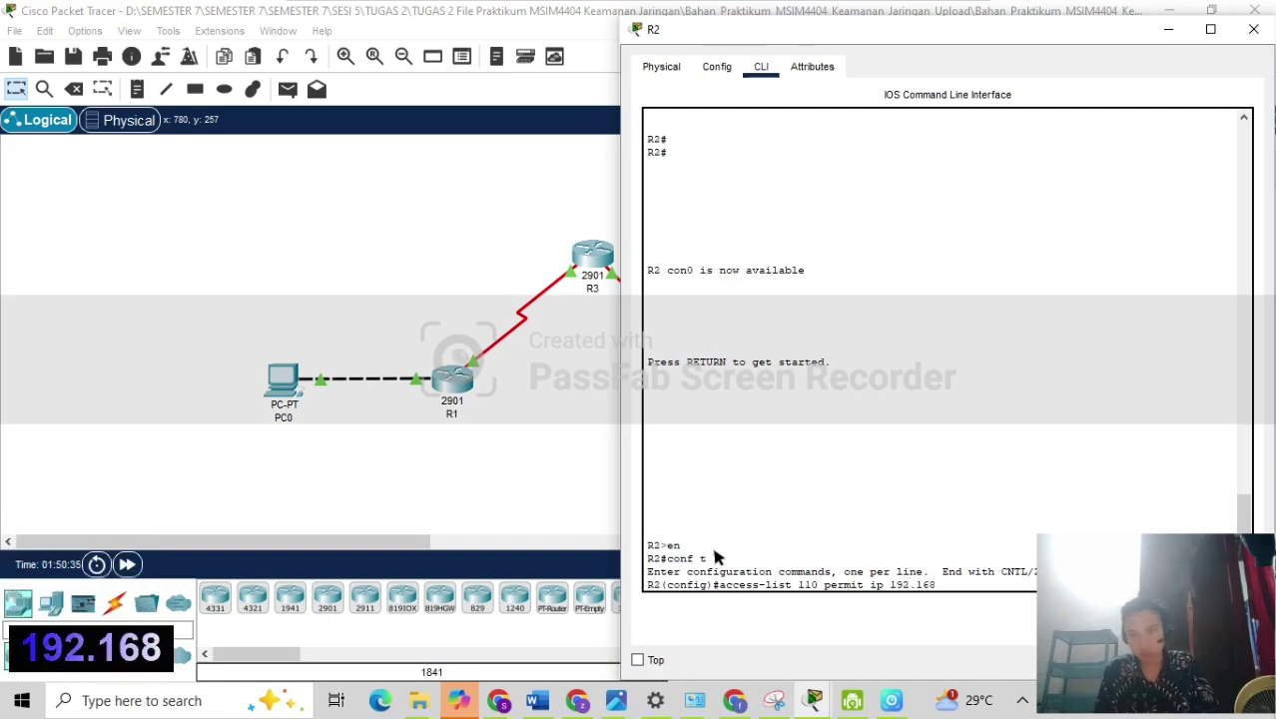
{"action": "type", "text": ".10.2"}
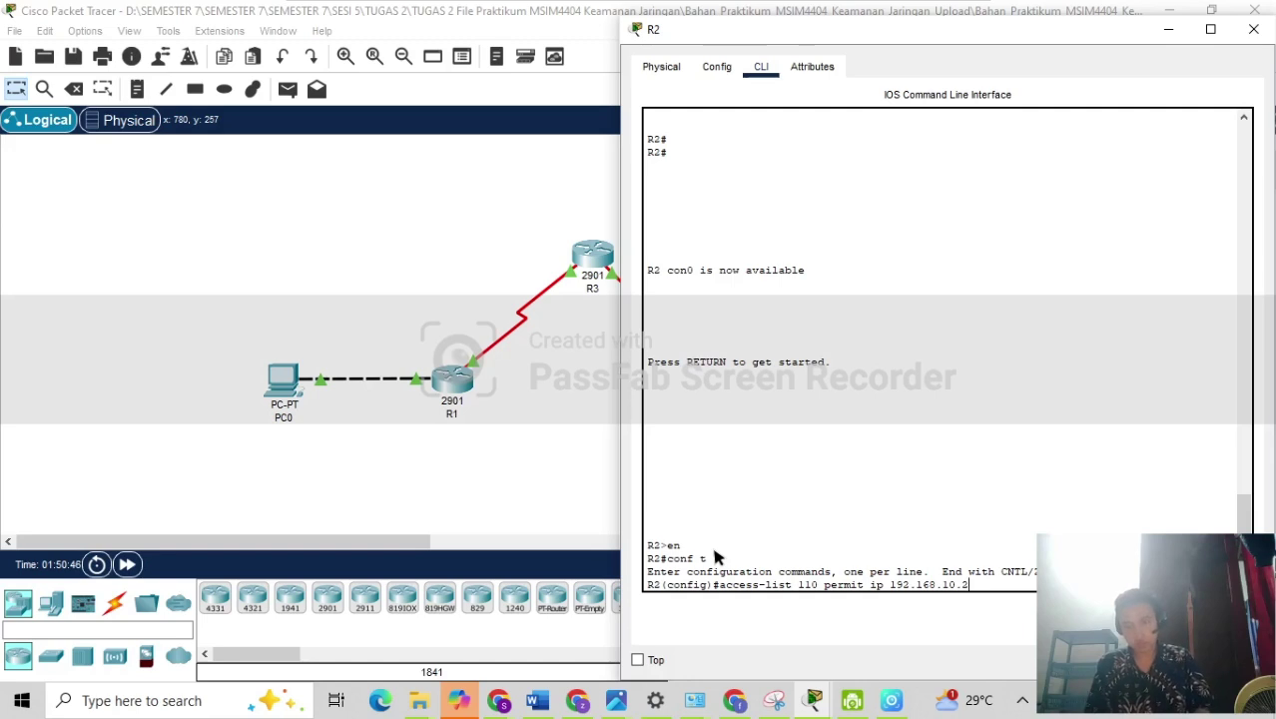
{"action": "type", "text": "."}
{"action": "key", "text": "BackSpace"}
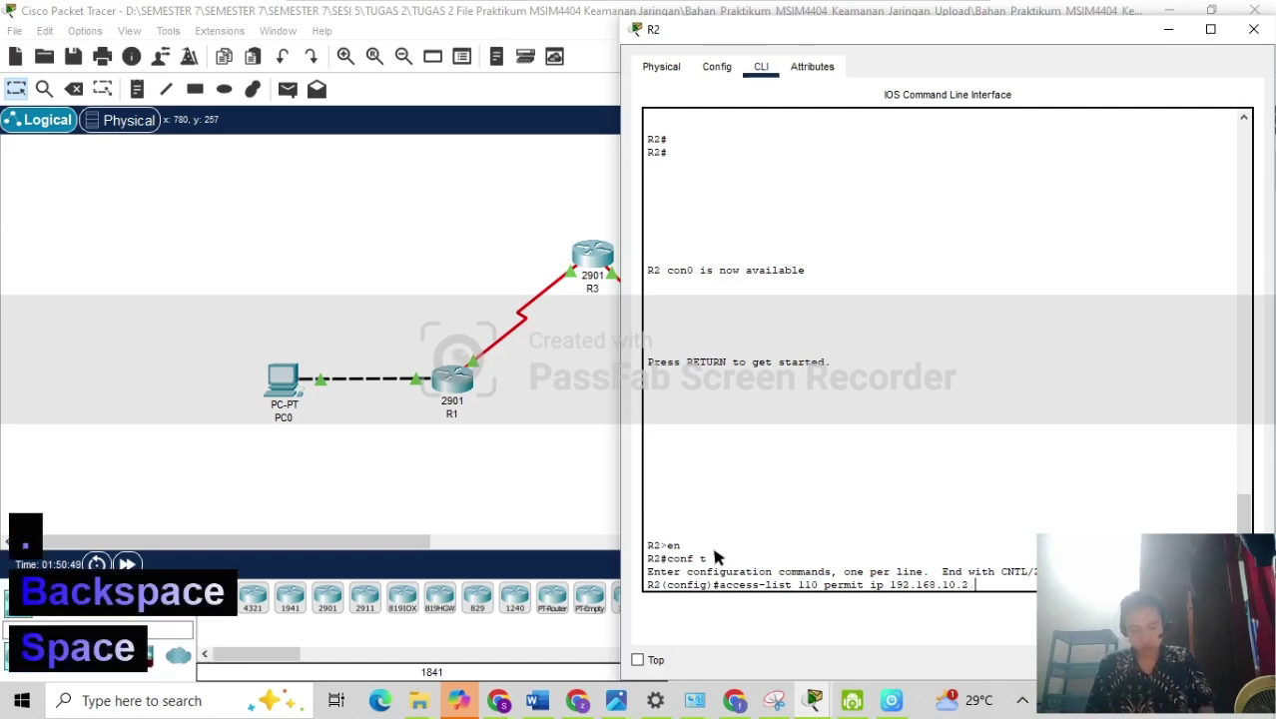
{"action": "type", "text": "0.0.0."}
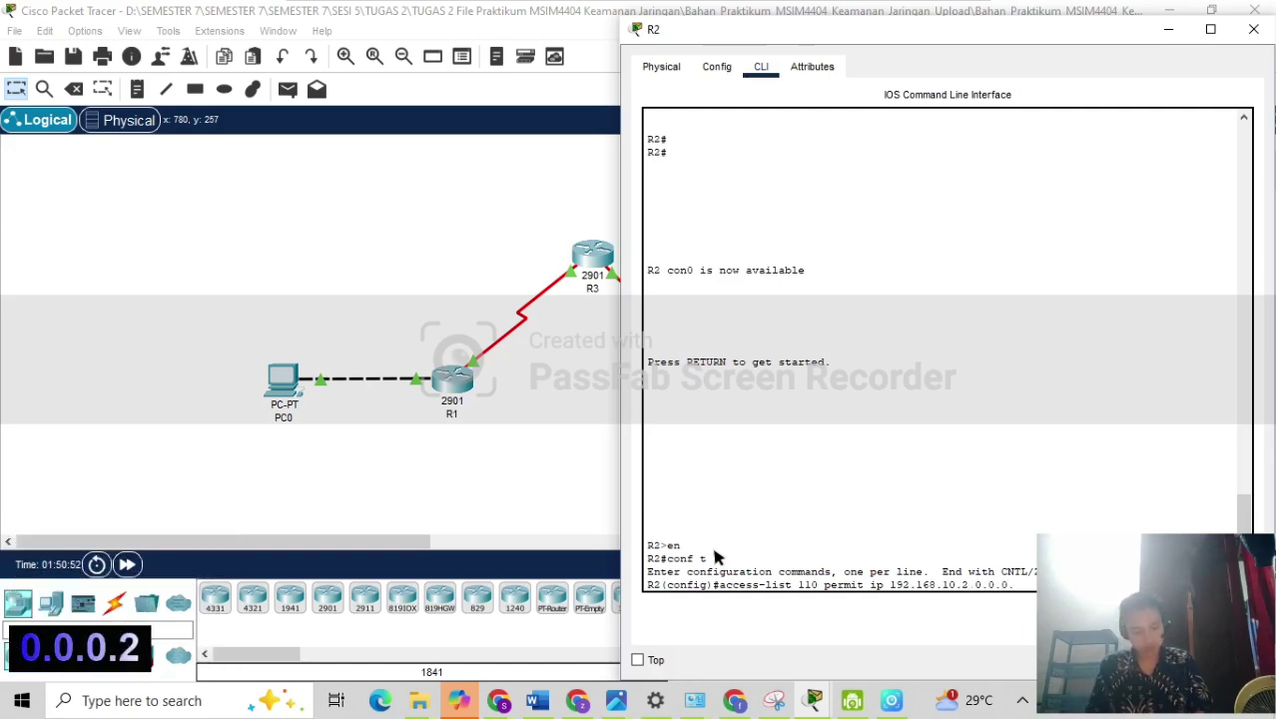
{"action": "type", "text": "255"}
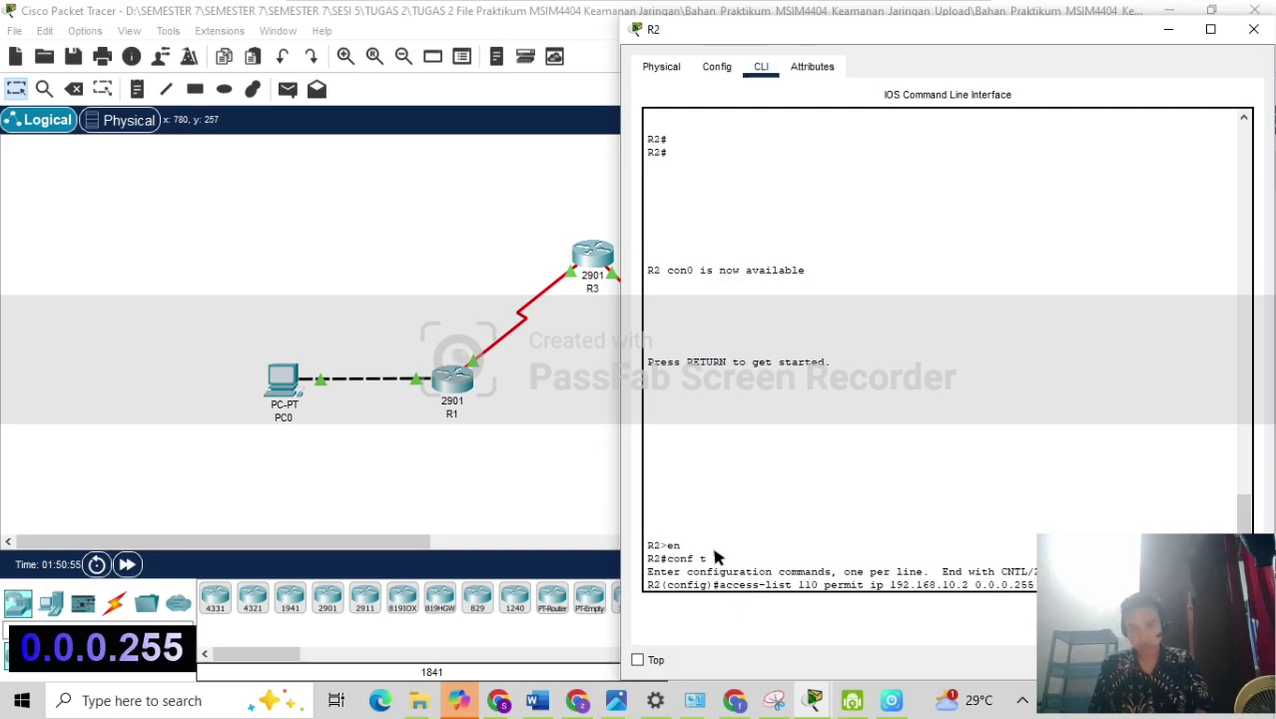
{"action": "type", "text": " 182"}
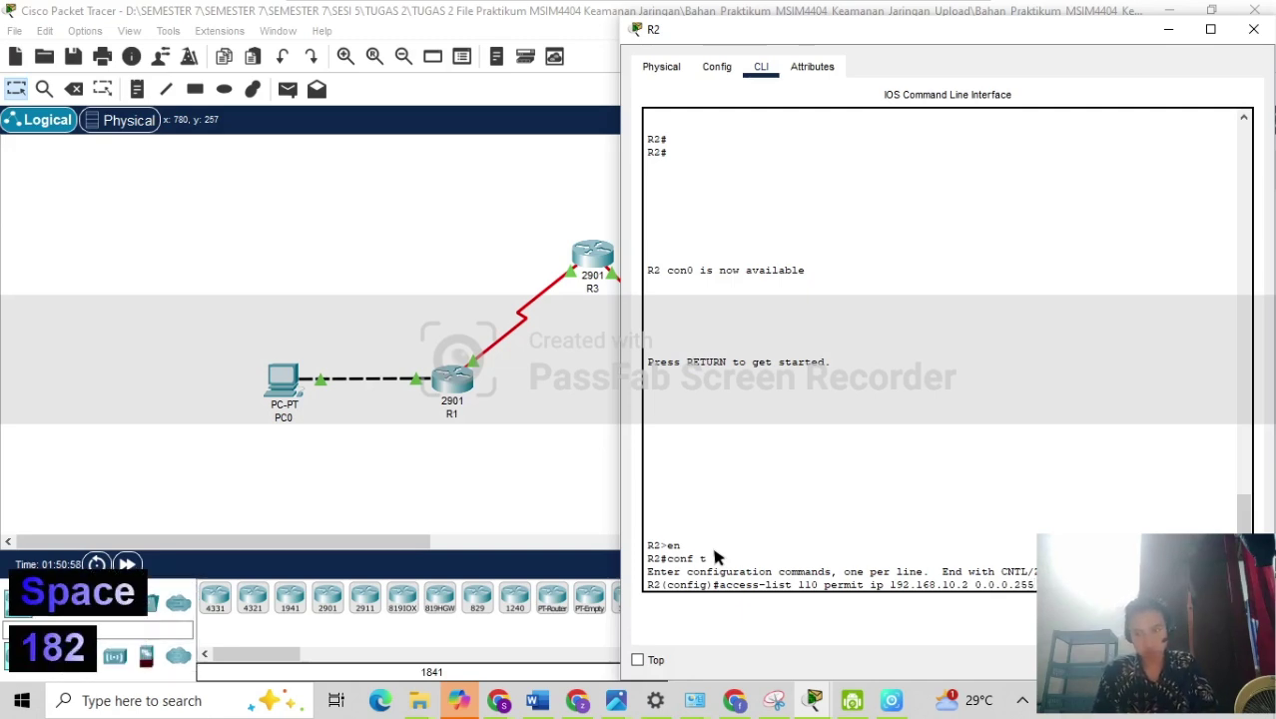
{"action": "key", "text": "BackSpace"}
{"action": "key", "text": "BackSpace"}
{"action": "type", "text": "92.168"}
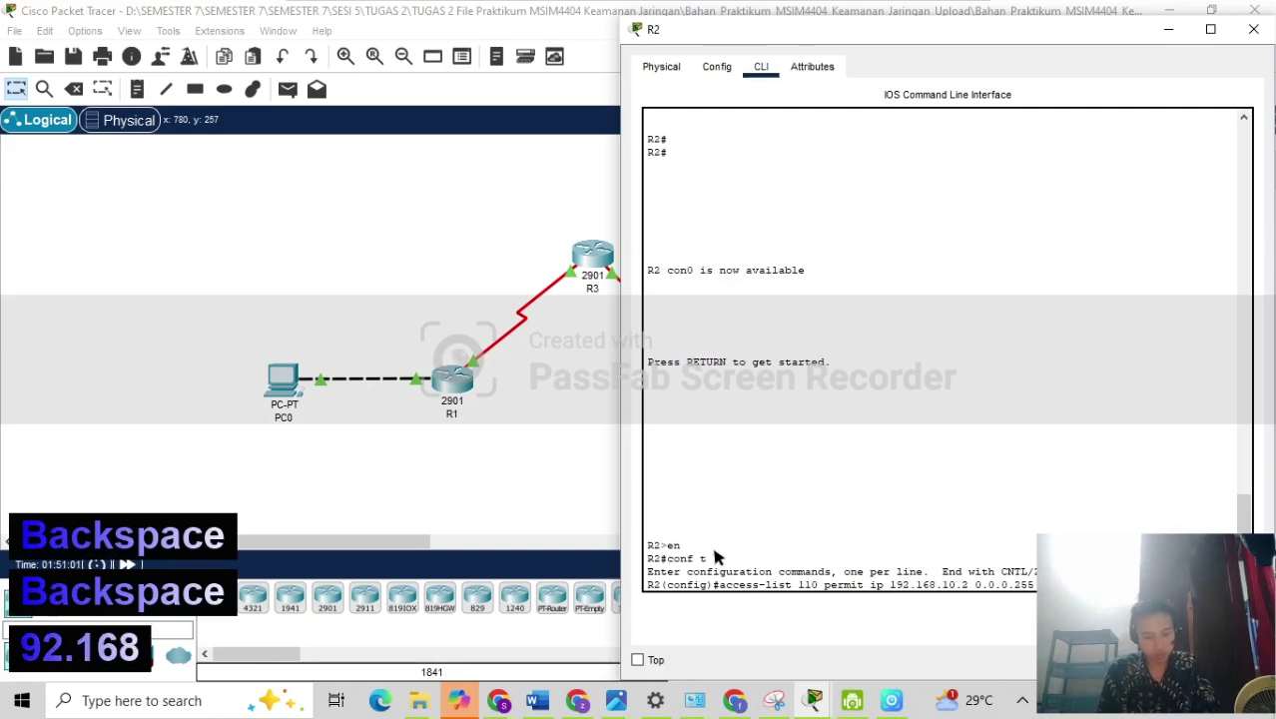
{"action": "type", "text": "."}
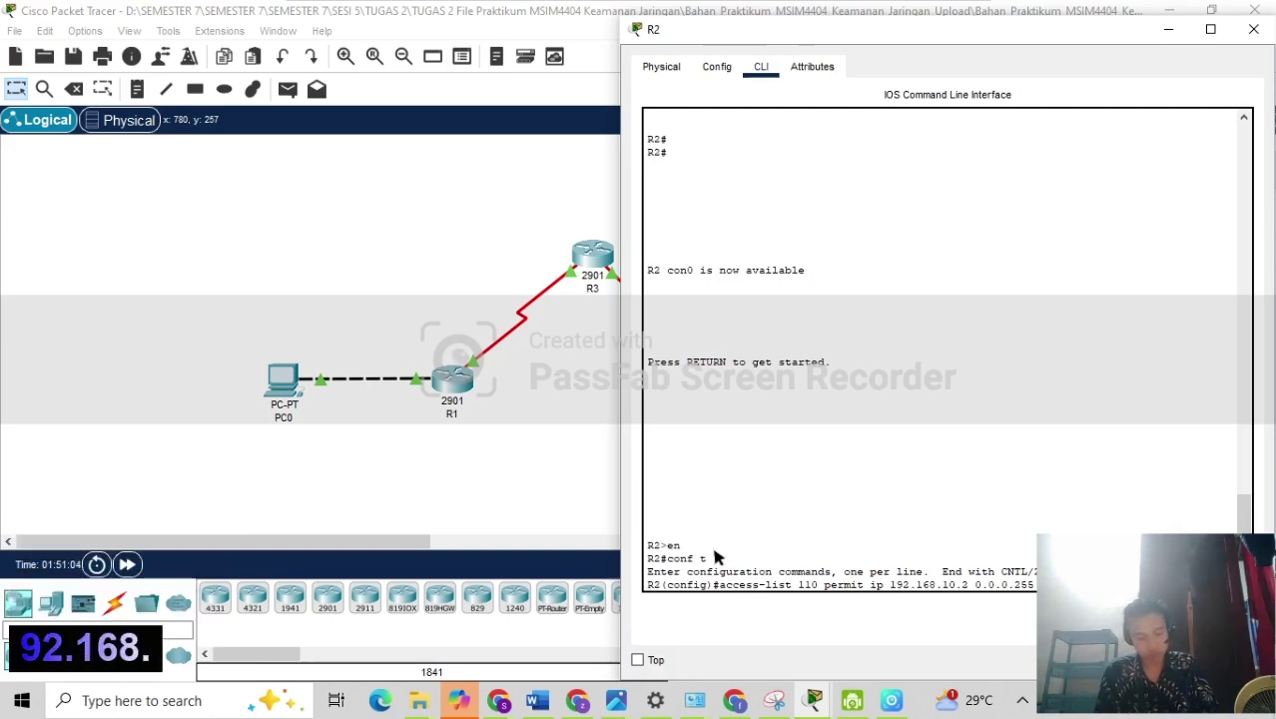
{"action": "type", "text": "20.10"}
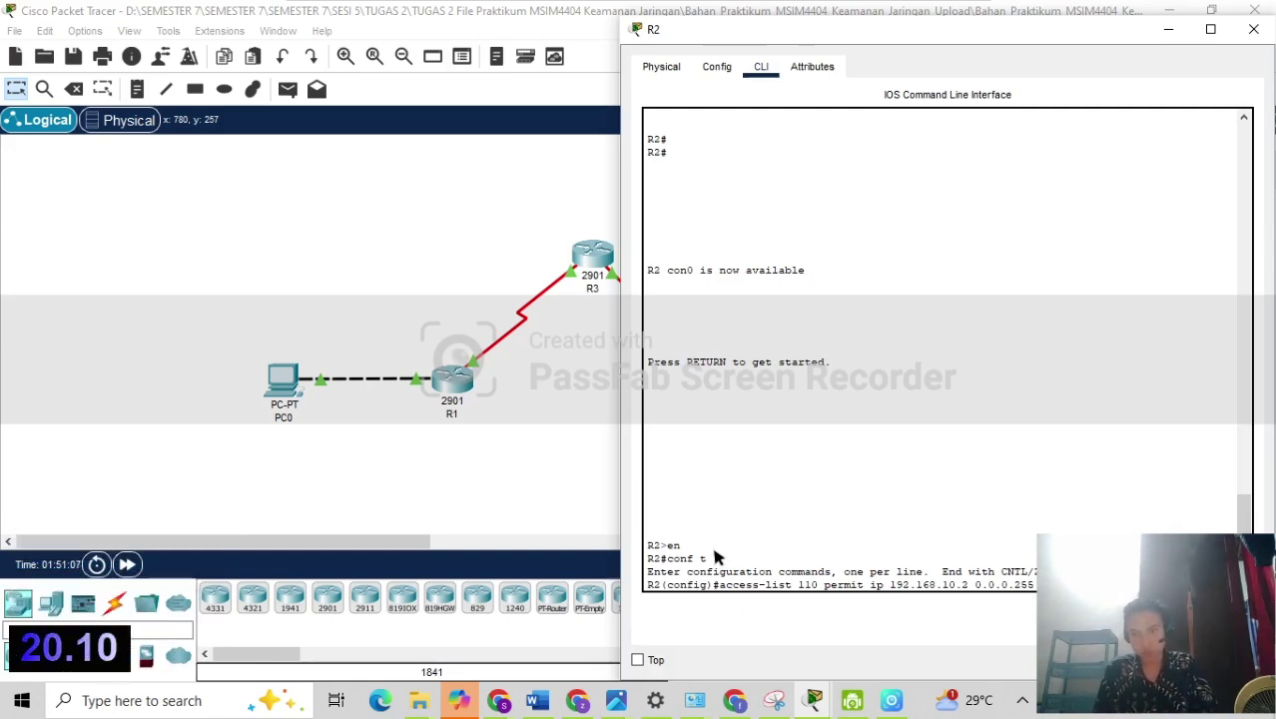
{"action": "key", "text": "Left"}
{"action": "key", "text": "Left"}
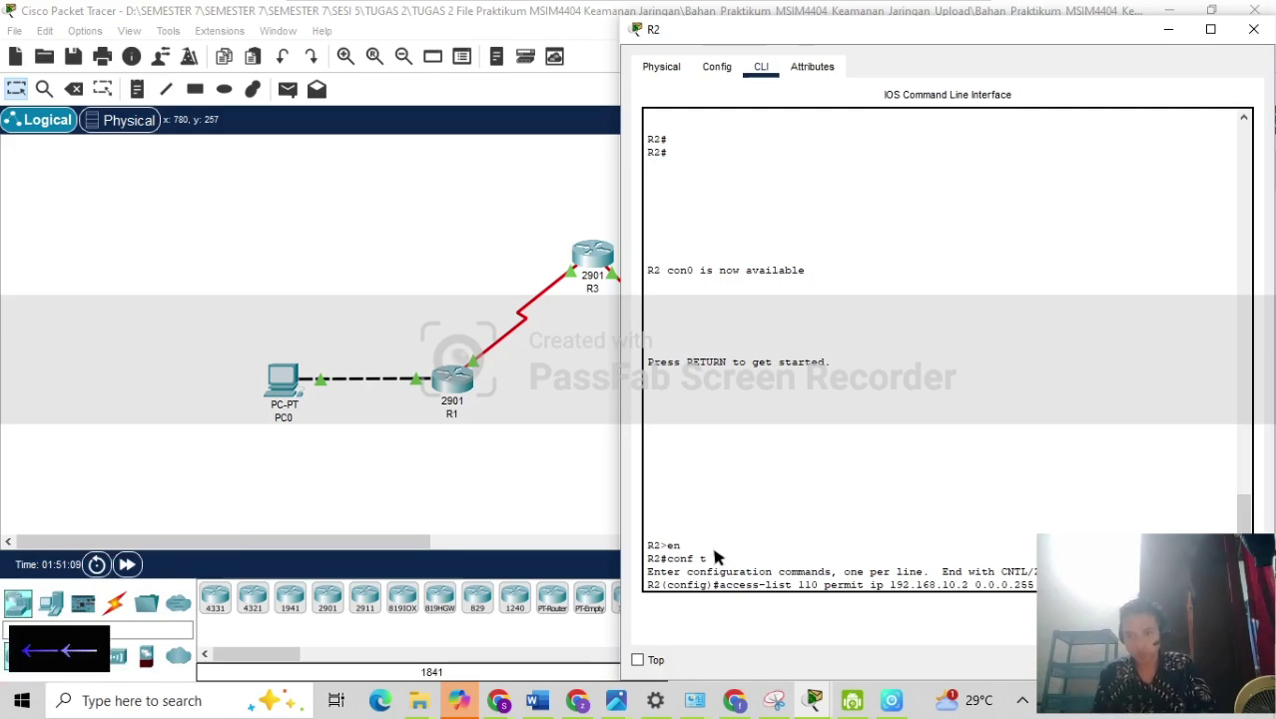
{"action": "key", "text": "Left"}
{"action": "key", "text": "Left"}
{"action": "key", "text": "Left"}
{"action": "key", "text": "Left"}
{"action": "key", "text": "Left"}
{"action": "key", "text": "Left"}
{"action": "key", "text": "Left"}
{"action": "key", "text": "Left"}
{"action": "key", "text": "Left"}
{"action": "key", "text": "Left"}
{"action": "key", "text": "Left"}
{"action": "key", "text": "Left"}
{"action": "key", "text": "Left"}
{"action": "key", "text": "Left"}
{"action": "key", "text": "Left"}
{"action": "key", "text": "Left"}
{"action": "key", "text": "Left"}
{"action": "key", "text": "Left"}
{"action": "key", "text": "Left"}
{"action": "key", "text": "Left"}
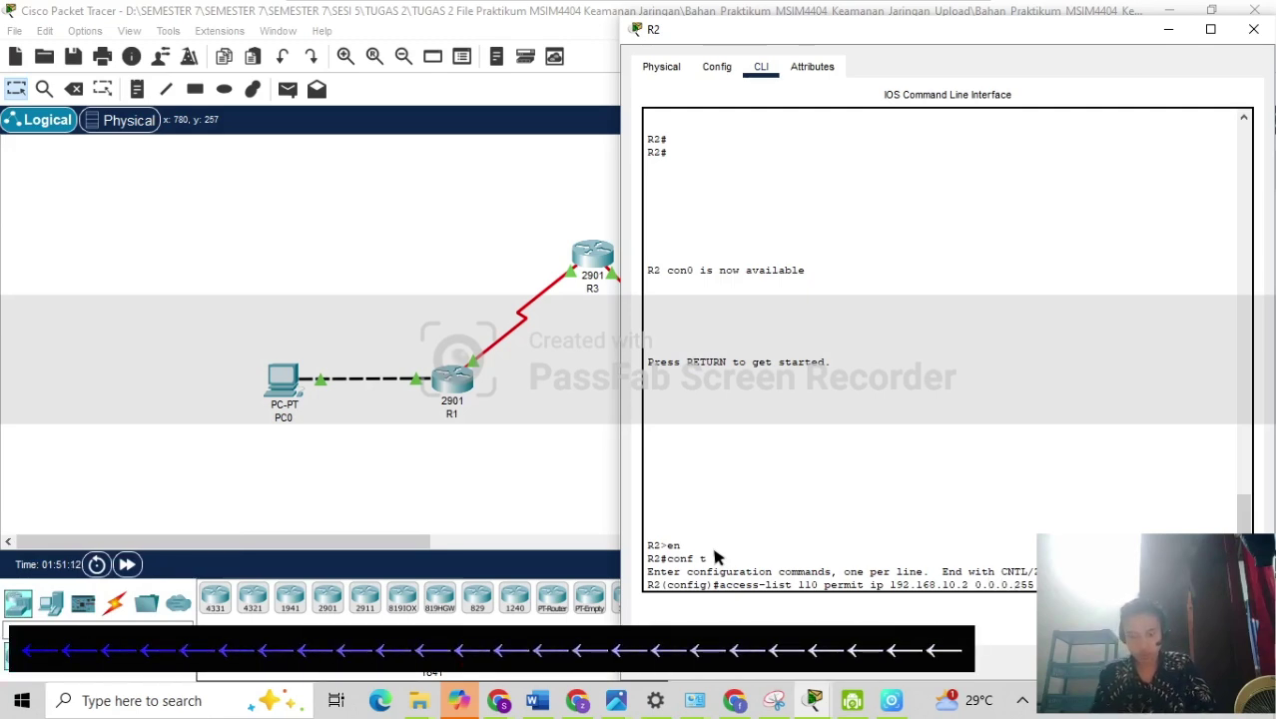
{"action": "key", "text": "BackSpace"}
{"action": "type", "text": "10"}
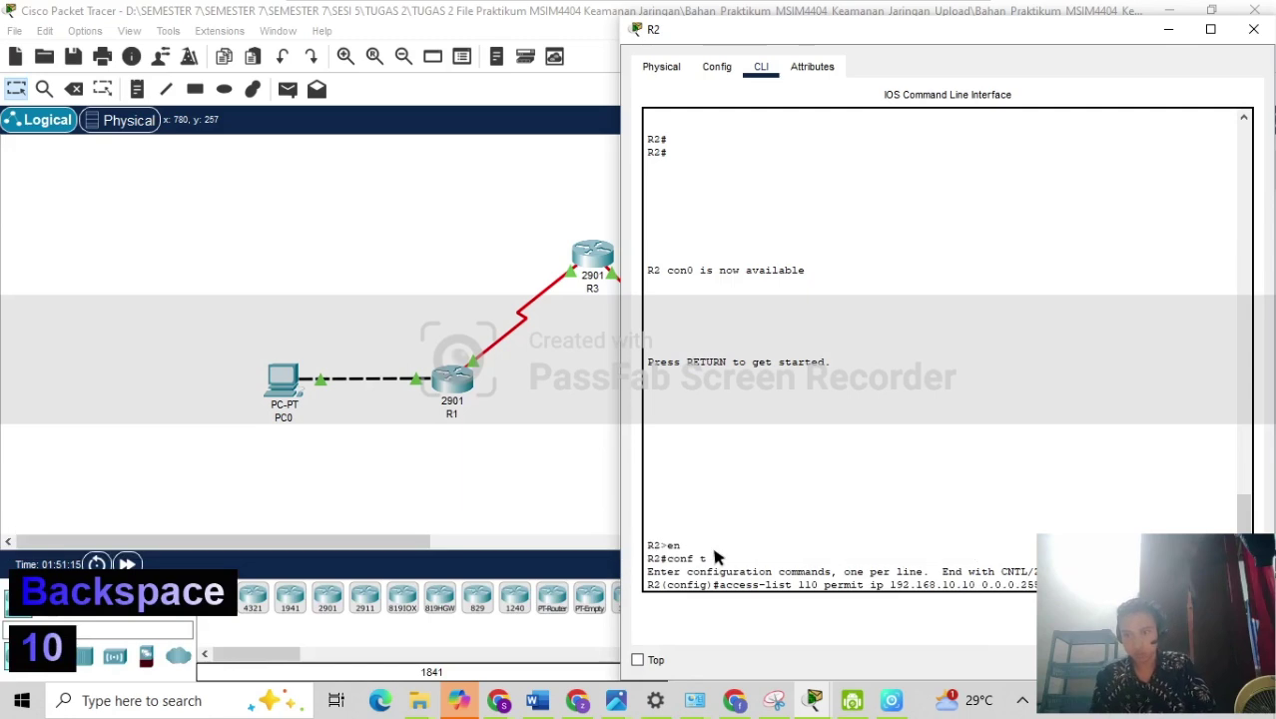
{"action": "key", "text": "Right"}
{"action": "key", "text": "Right"}
{"action": "key", "text": "Right"}
{"action": "key", "text": "Right"}
{"action": "key", "text": "Right"}
{"action": "key", "text": "Right"}
{"action": "key", "text": "Right"}
{"action": "key", "text": "Right"}
{"action": "key", "text": "Right"}
{"action": "key", "text": "Right"}
{"action": "key", "text": "Right"}
{"action": "key", "text": "Right"}
{"action": "key", "text": "Right"}
{"action": "key", "text": "Right"}
{"action": "key", "text": "Right"}
{"action": "key", "text": "Right"}
{"action": "key", "text": "Right"}
{"action": "key", "text": "Right"}
{"action": "key", "text": "Right"}
{"action": "key", "text": "Right"}
{"action": "key", "text": "Right"}
{"action": "key", "text": "Right"}
{"action": "key", "text": "Right"}
{"action": "key", "text": "Right"}
{"action": "key", "text": "Right"}
{"action": "key", "text": "Right"}
{"action": "key", "text": "Right"}
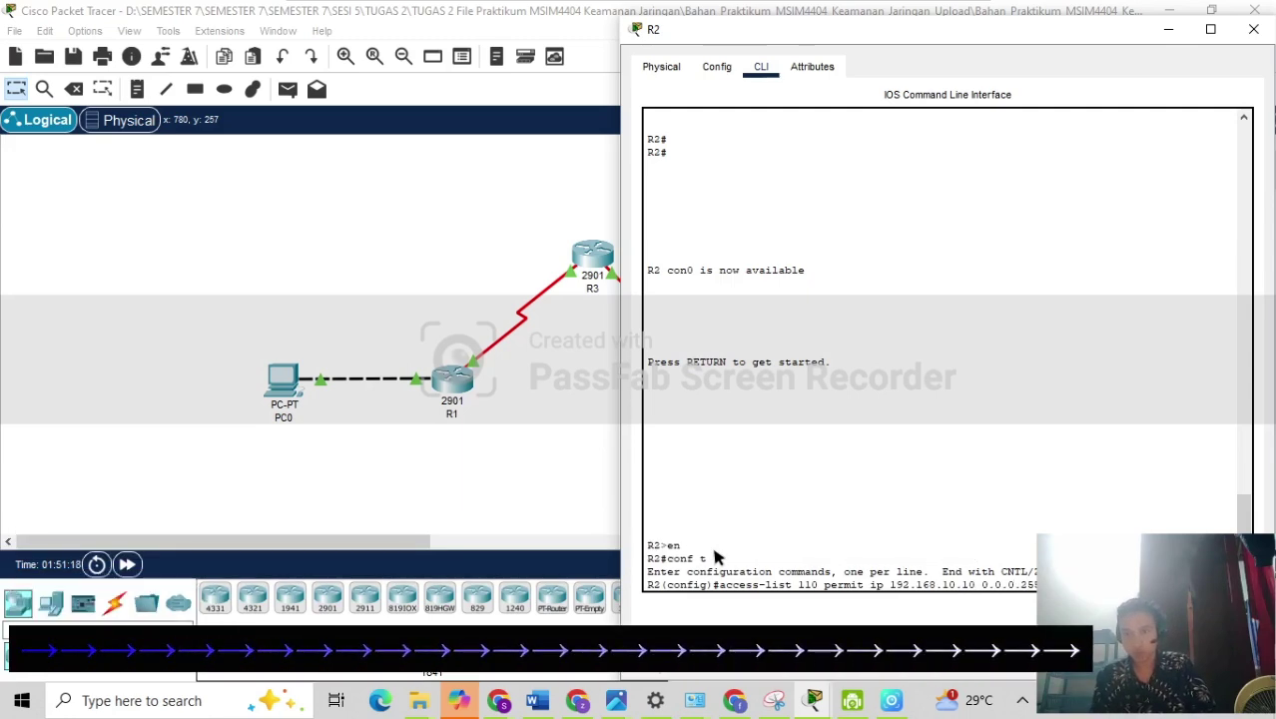
{"action": "type", "text": "0.0.0"}
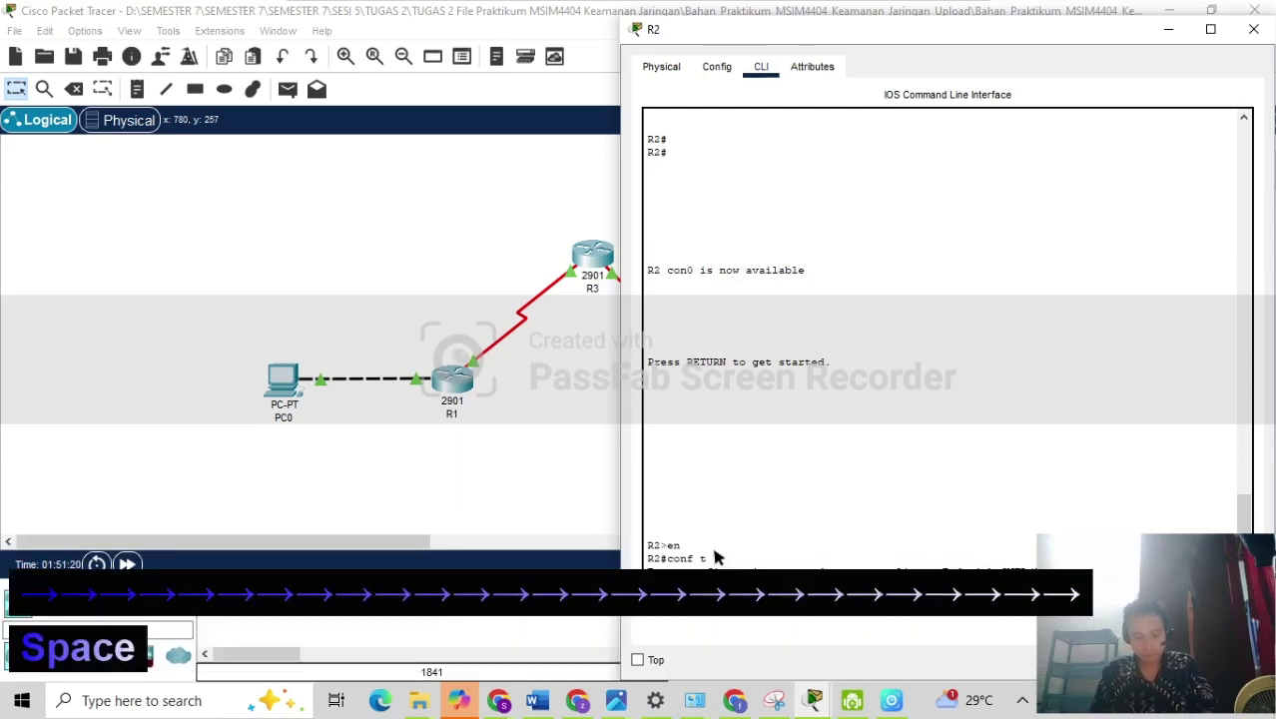
{"action": "type", "text": ".255"}
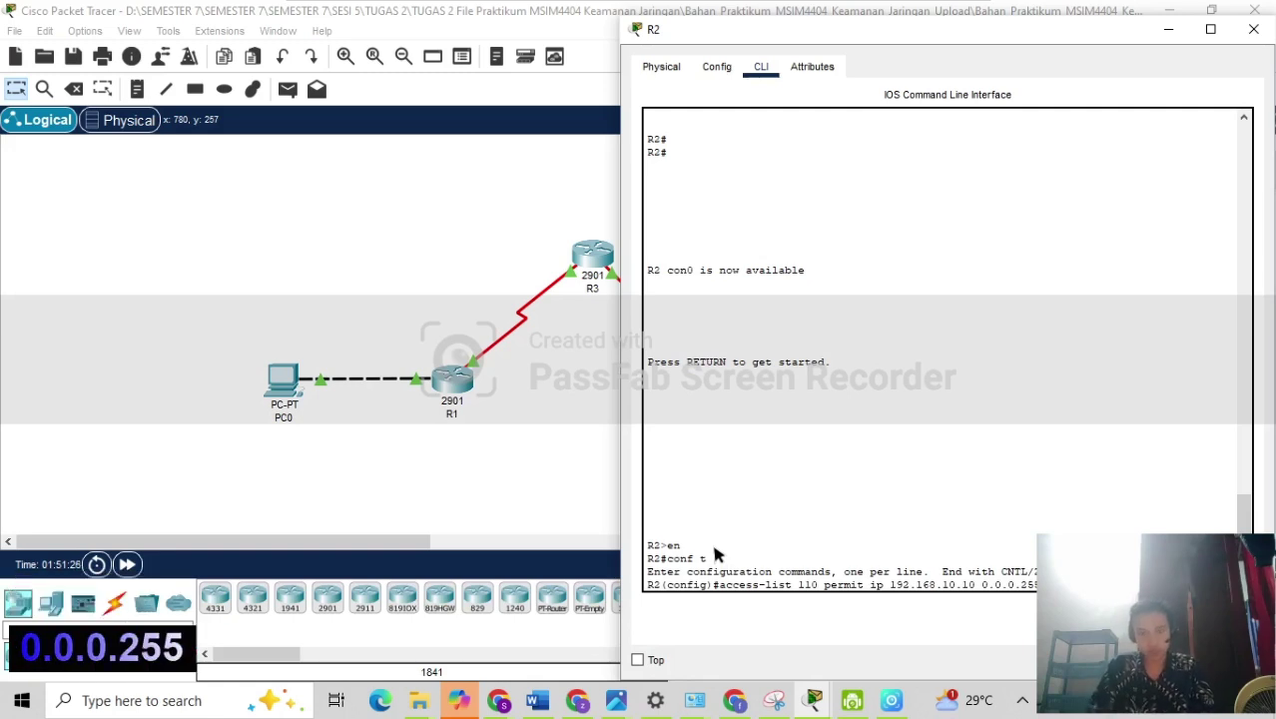
Swap the addresses to source 192.168.20.10 and destination 192.168.10.10, then submit access-list 110.
{"action": "mouse_move", "coordinate": [314, 20]}
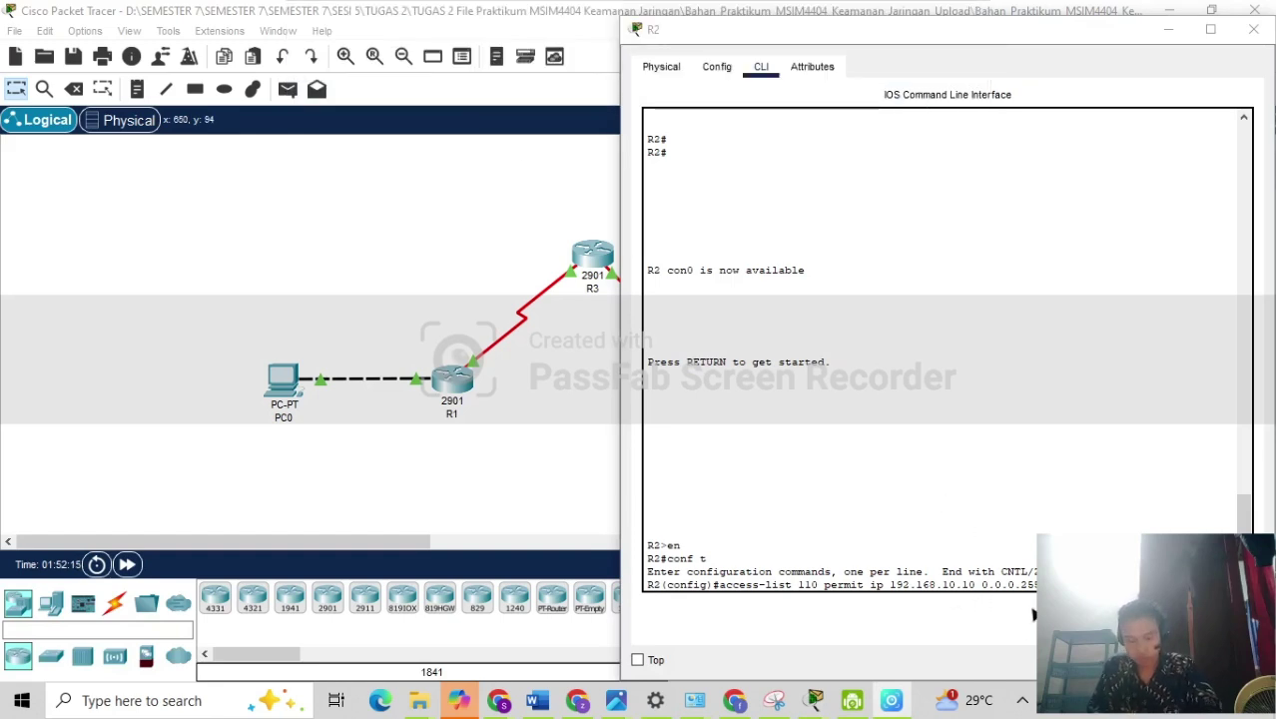
{"action": "key", "text": "Left"}
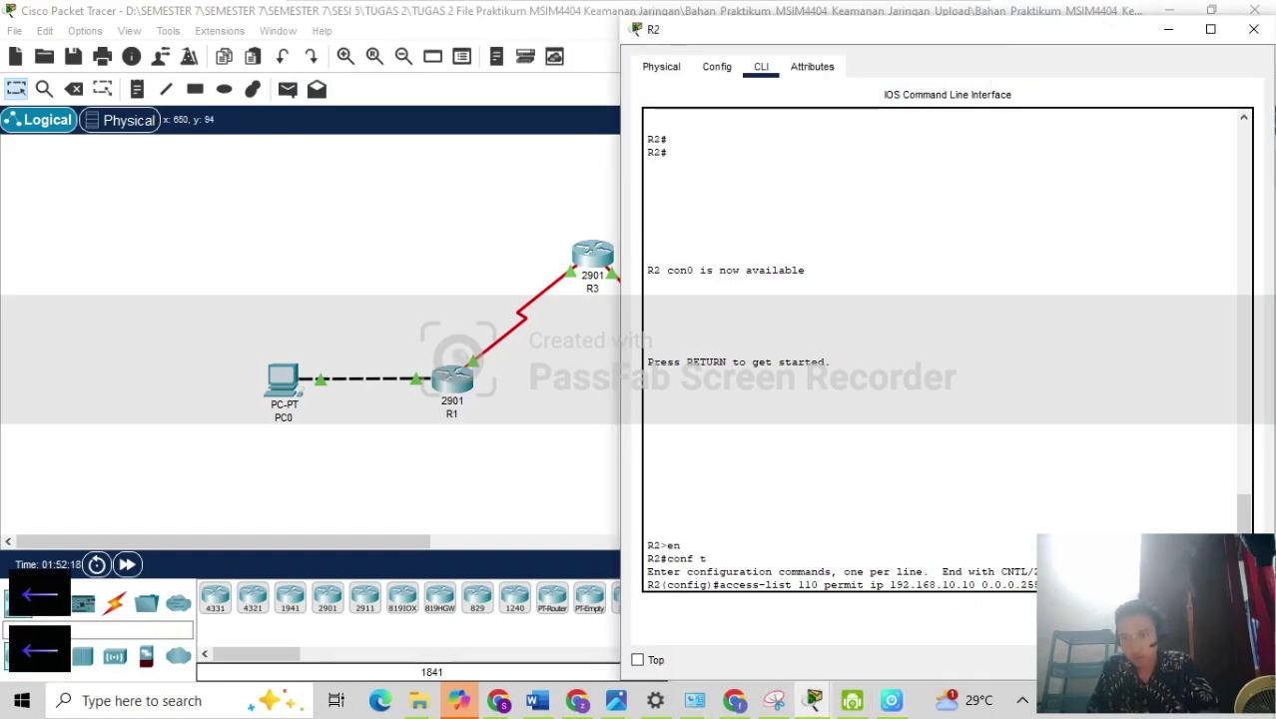
{"action": "key", "text": "Left"}
{"action": "key", "text": "Left"}
{"action": "key", "text": "Left"}
{"action": "key", "text": "Left"}
{"action": "key", "text": "Left"}
{"action": "key", "text": "Left"}
{"action": "key", "text": "Left"}
{"action": "key", "text": "Left"}
{"action": "key", "text": "Left"}
{"action": "key", "text": "Left"}
{"action": "key", "text": "Left"}
{"action": "key", "text": "Left"}
{"action": "key", "text": "Left"}
{"action": "key", "text": "Left"}
{"action": "key", "text": "Left"}
{"action": "key", "text": "Left"}
{"action": "key", "text": "Left"}
{"action": "key", "text": "Left"}
{"action": "key", "text": "Left"}
{"action": "key", "text": "Left"}
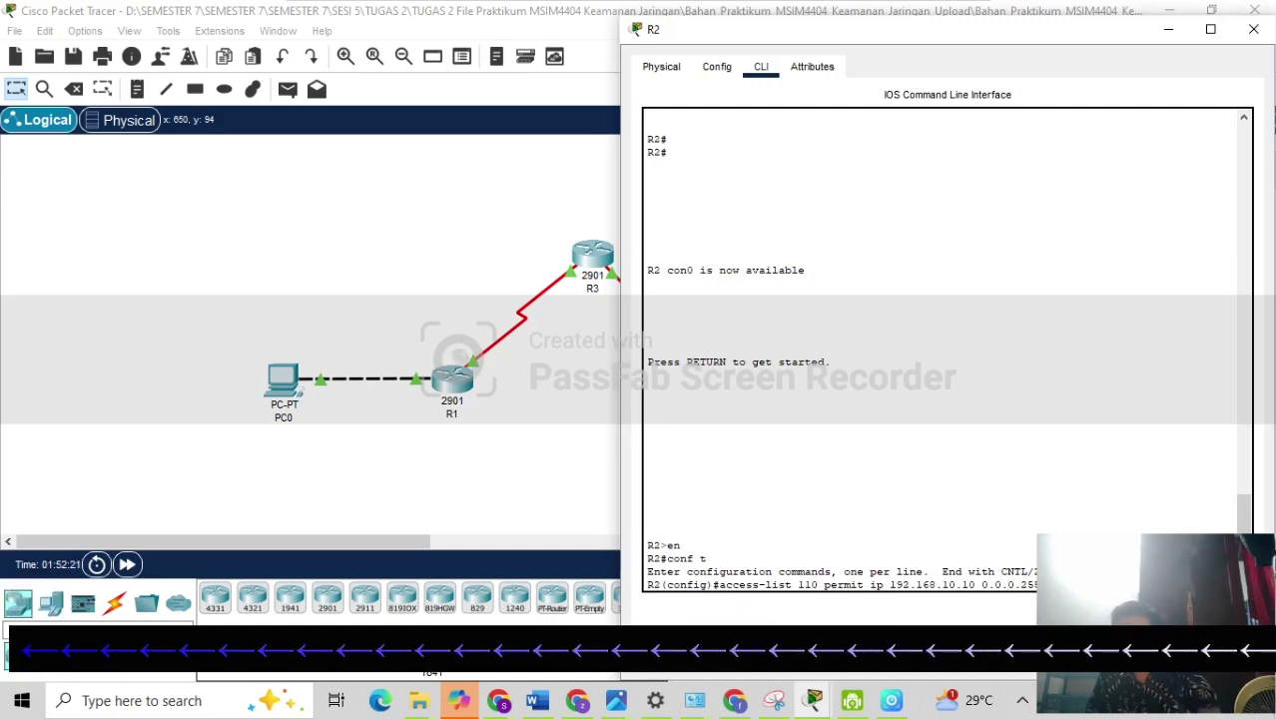
{"action": "key", "text": "Left"}
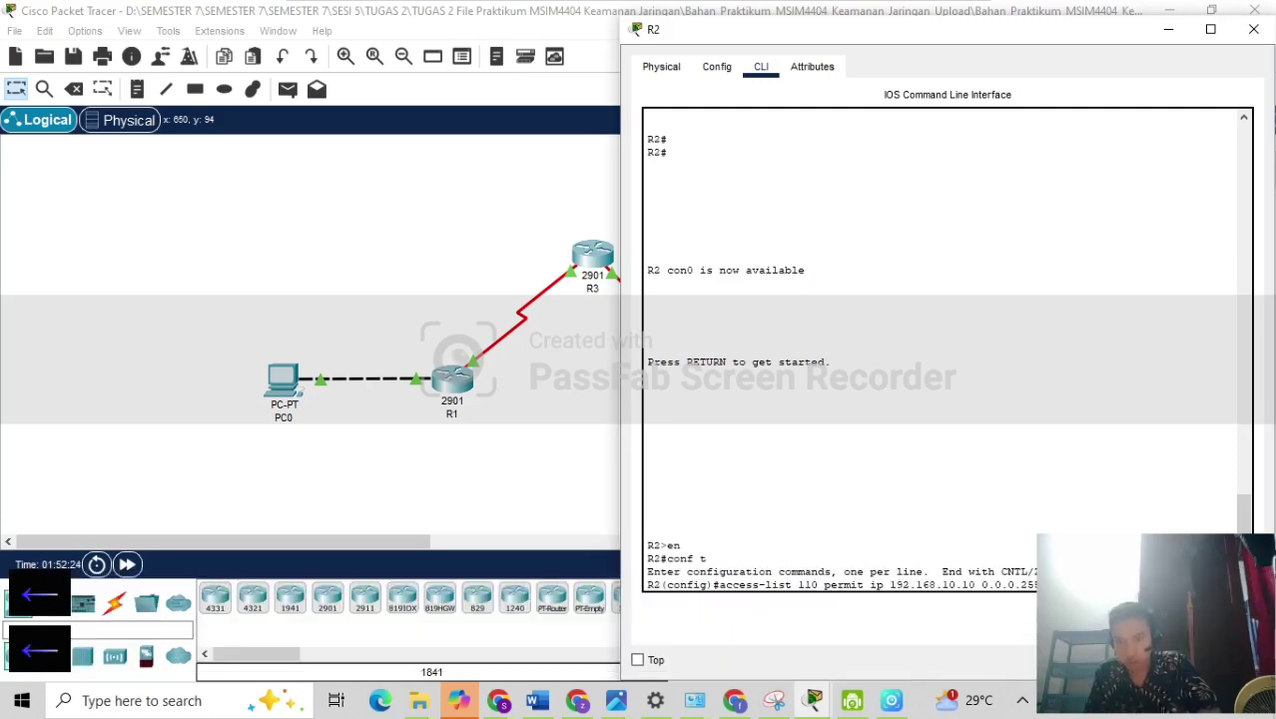
{"action": "key", "text": "Left"}
{"action": "key", "text": "BackSpace"}
{"action": "type", "text": "2"}
{"action": "key", "text": "Right"}
{"action": "key", "text": "Right"}
{"action": "key", "text": "Right"}
{"action": "key", "text": "Right"}
{"action": "key", "text": "Right"}
{"action": "key", "text": "Right"}
{"action": "key", "text": "Right"}
{"action": "key", "text": "Right"}
{"action": "key", "text": "Right"}
{"action": "key", "text": "Right"}
{"action": "key", "text": "Right"}
{"action": "key", "text": "Right"}
{"action": "key", "text": "Right"}
{"action": "key", "text": "Right"}
{"action": "key", "text": "Right"}
{"action": "key", "text": "Right"}
{"action": "key", "text": "Right"}
{"action": "key", "text": "Right"}
{"action": "key", "text": "Right"}
{"action": "key", "text": "Right"}
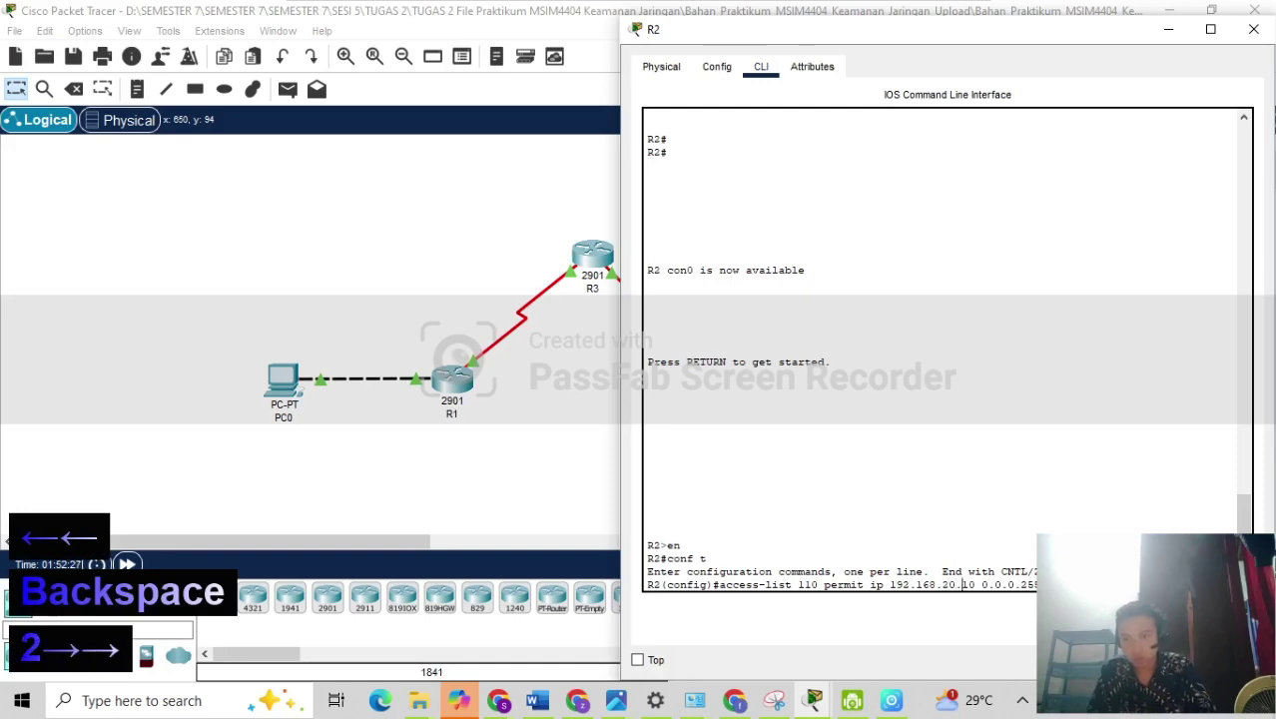
{"action": "key", "text": "Left"}
{"action": "key", "text": "Left"}
{"action": "key", "text": "Left"}
{"action": "key", "text": "Left"}
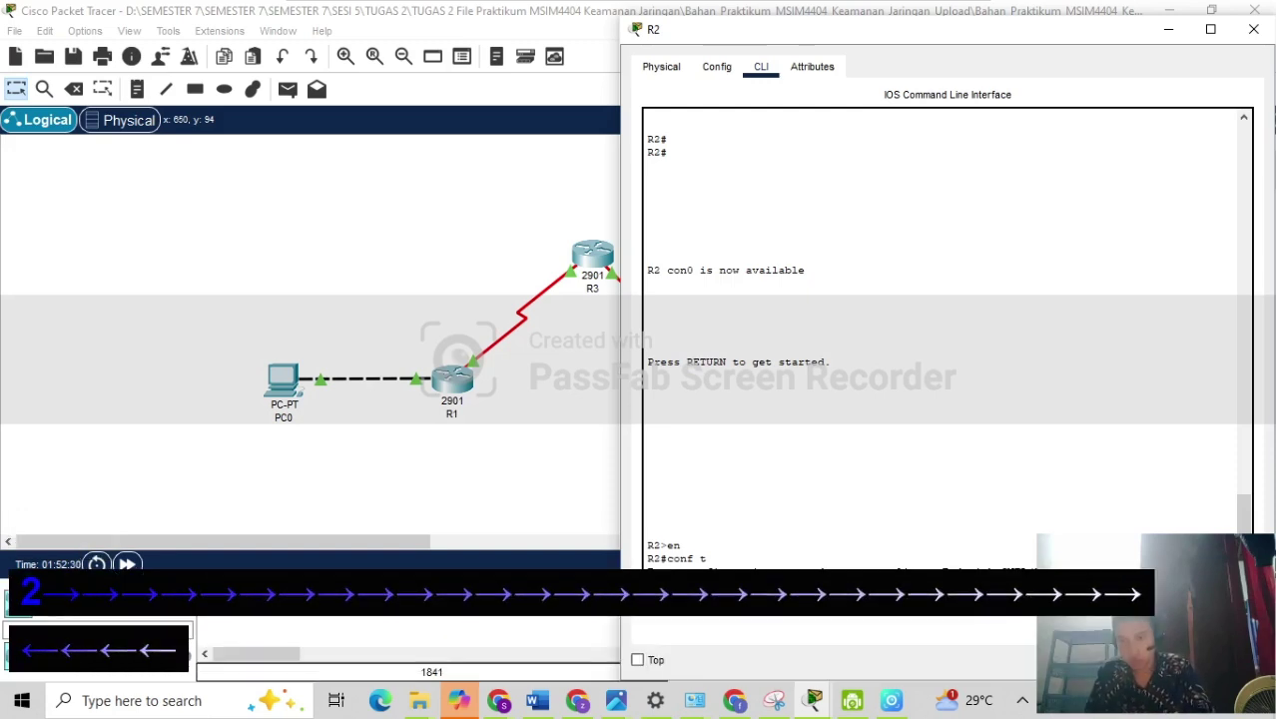
{"action": "key", "text": "BackSpace"}
{"action": "type", "text": "1"}
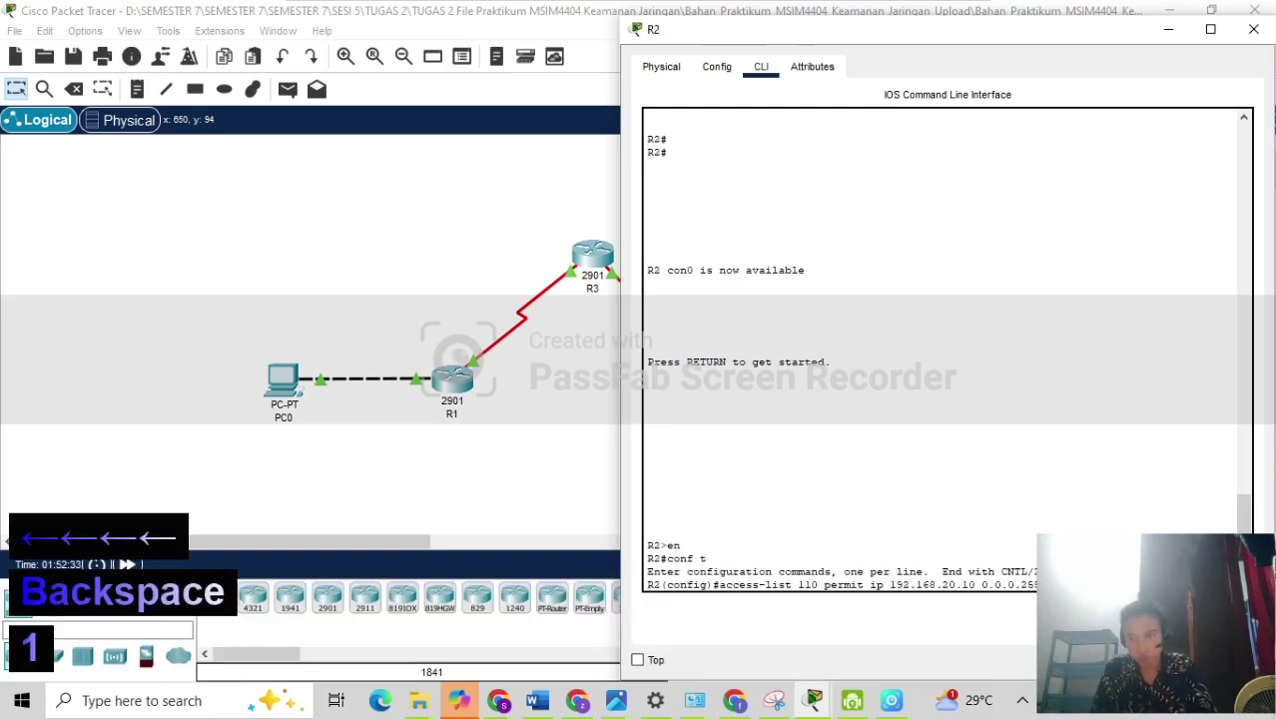
{"action": "key", "text": "Return"}
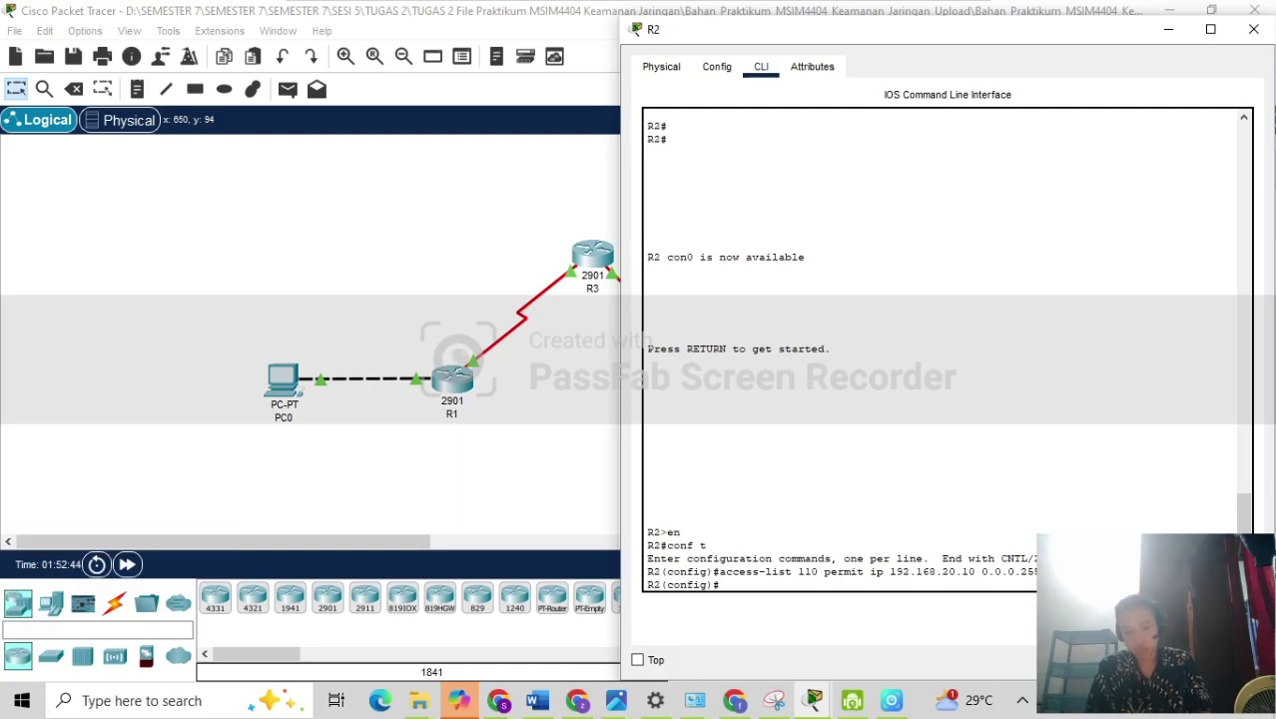
Create ISAKMP policy 10 on R2 with AES encryption.
{"action": "type", "text": "c"}
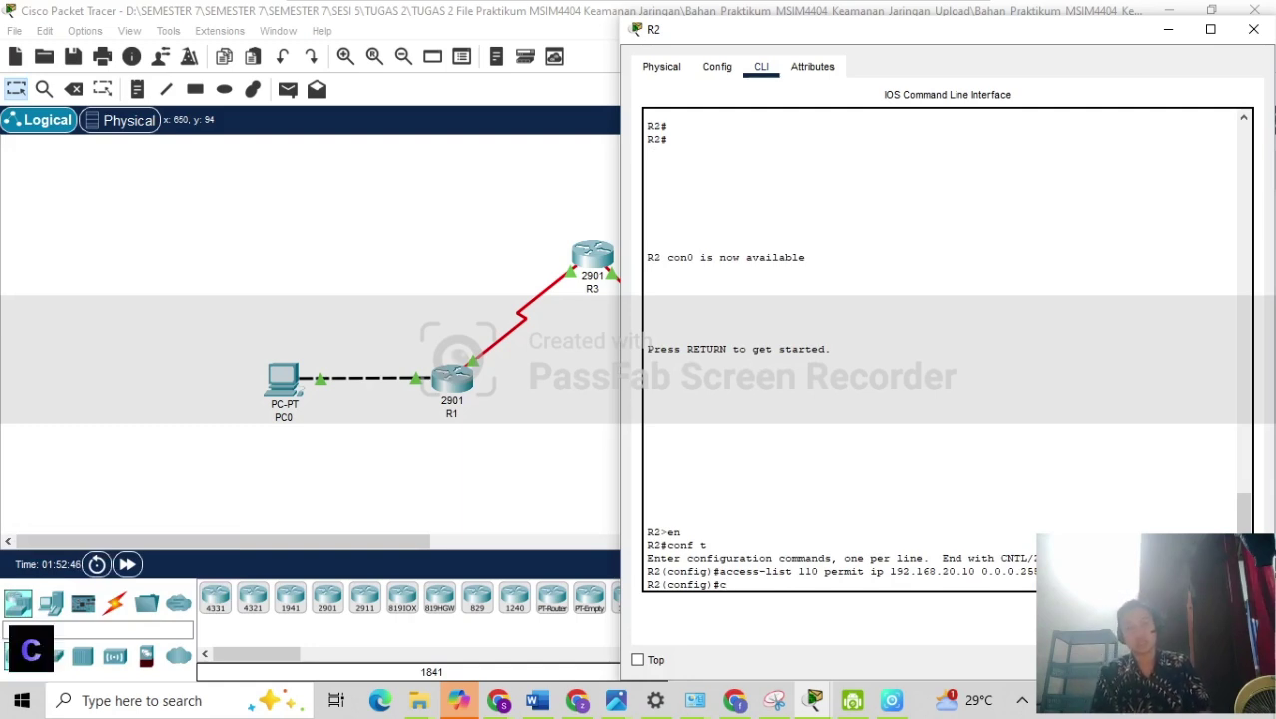
{"action": "type", "text": "rypto "}
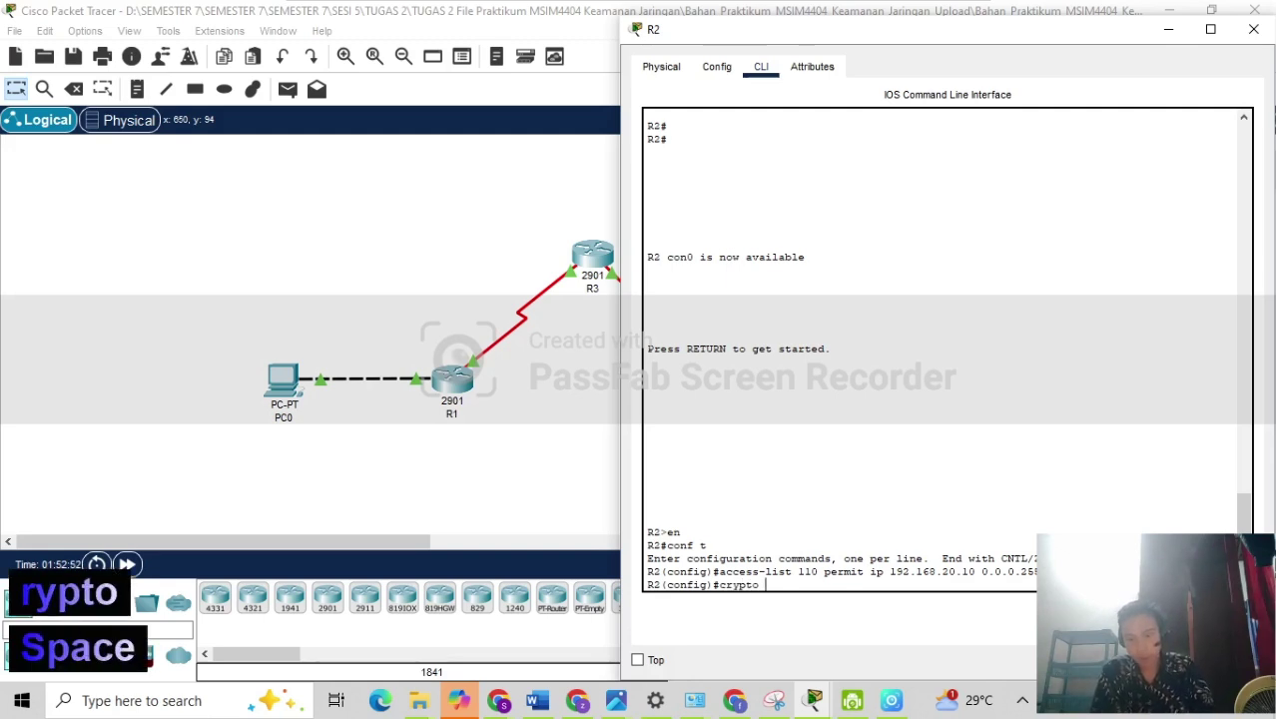
{"action": "type", "text": "i"}
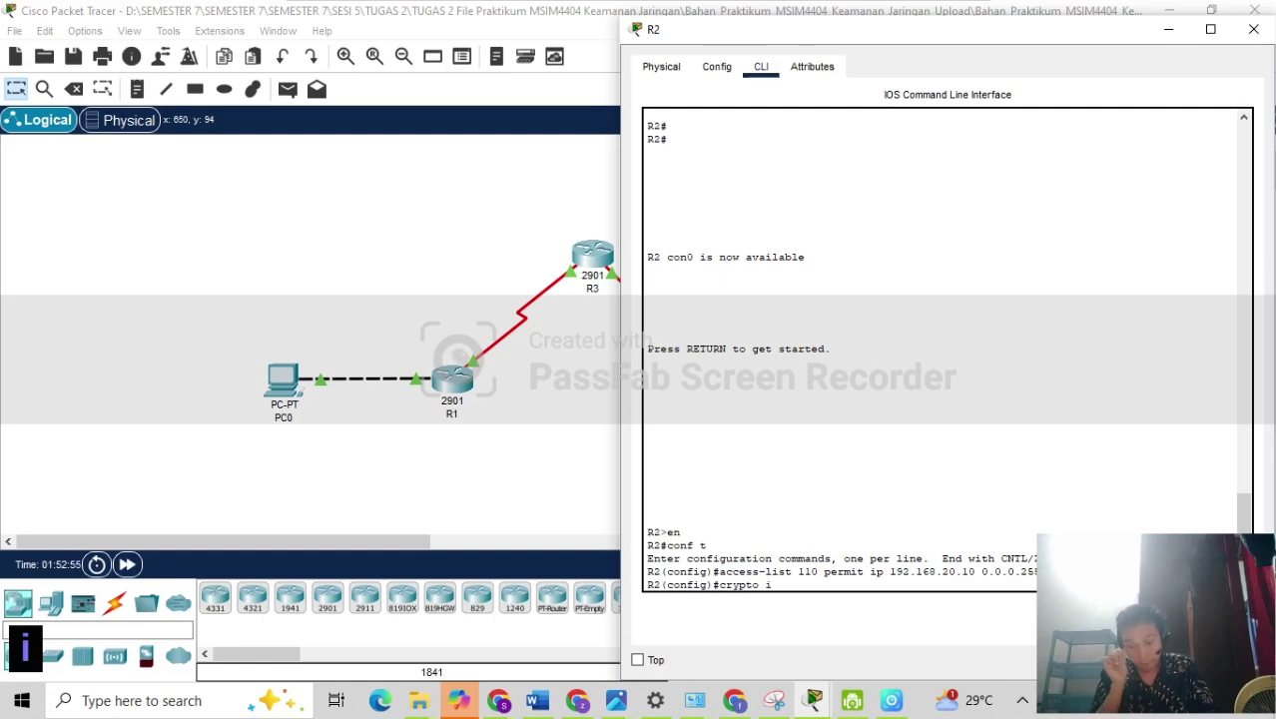
{"action": "type", "text": "sakmp"}
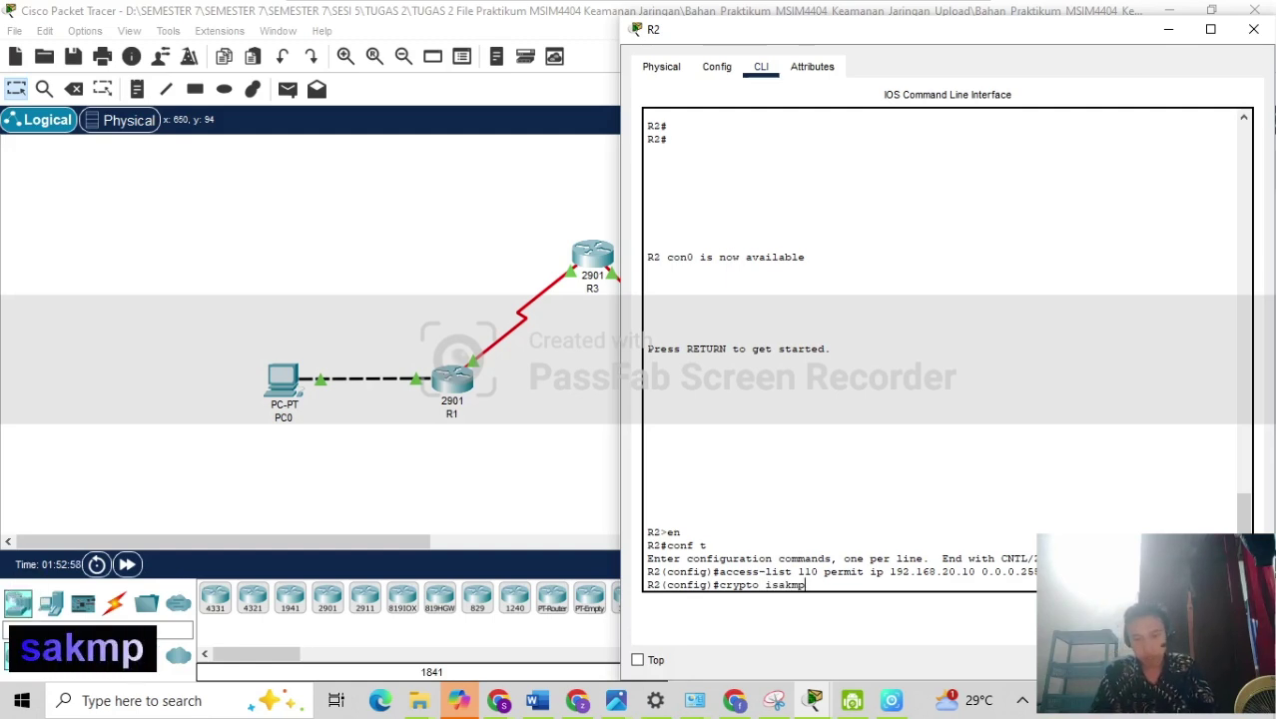
{"action": "type", "text": " poli"}
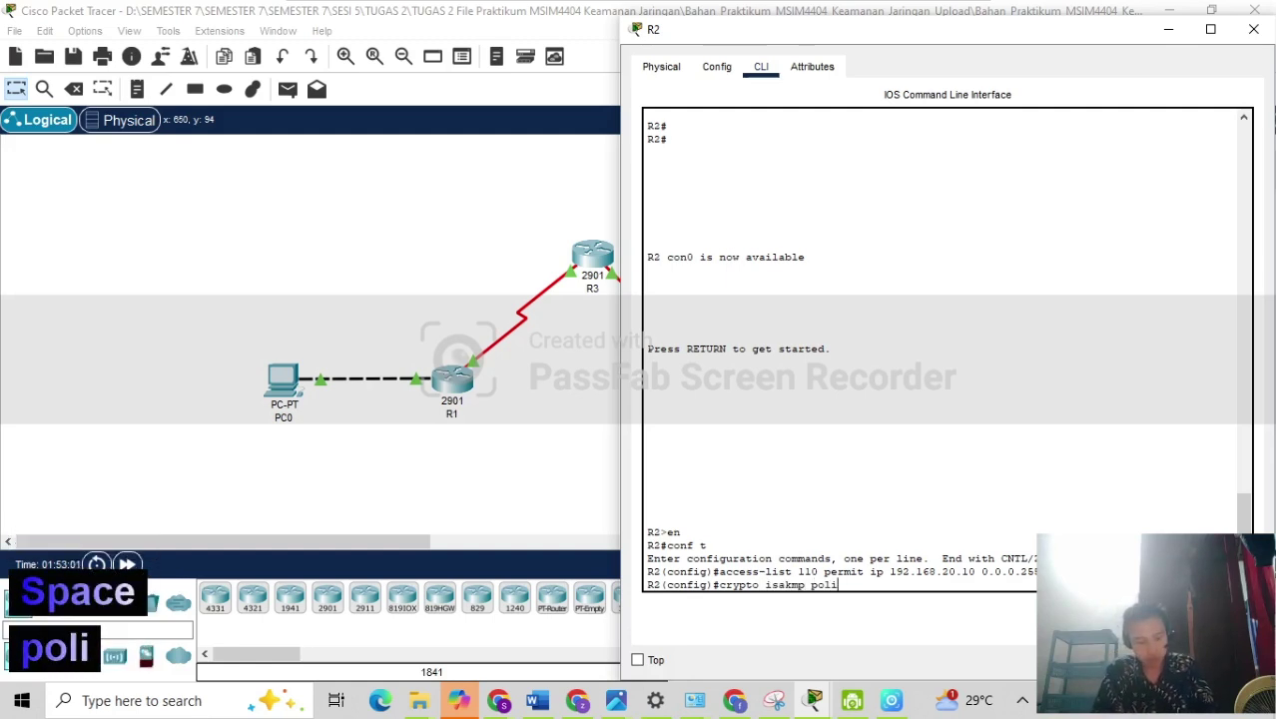
{"action": "type", "text": "cy 10"}
{"action": "key", "text": "Return"}
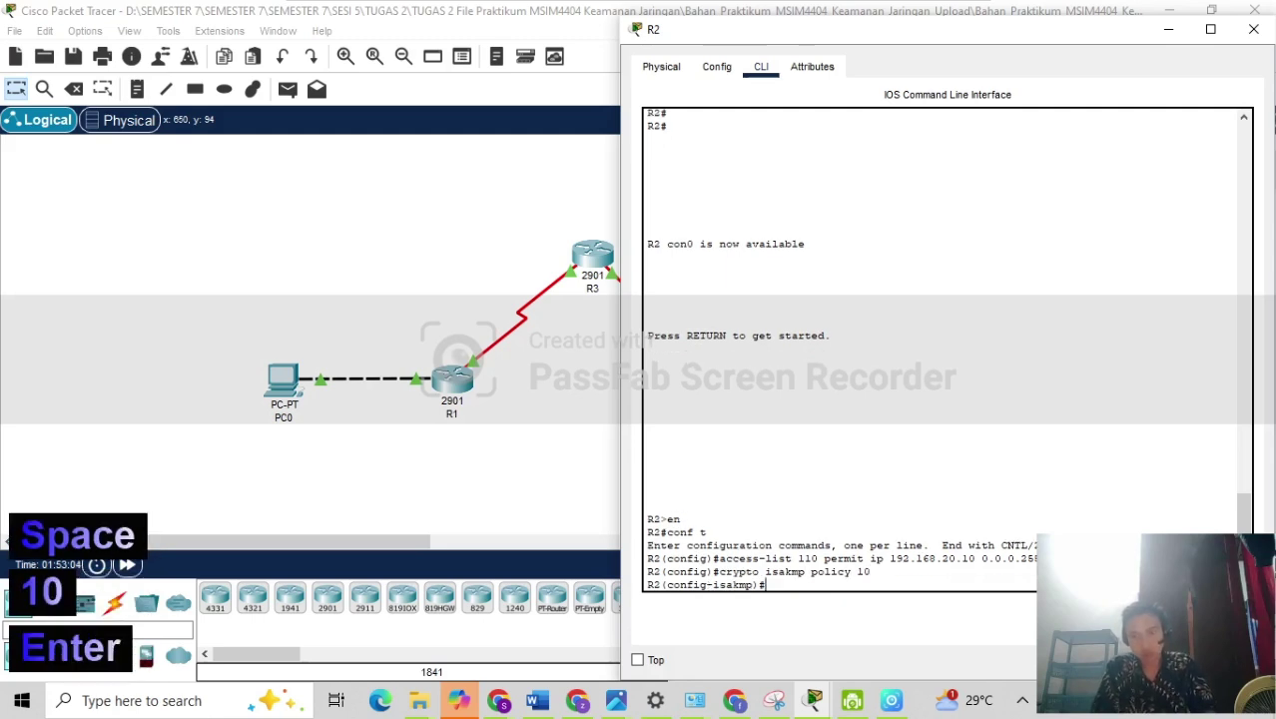
{"action": "type", "text": "en"}
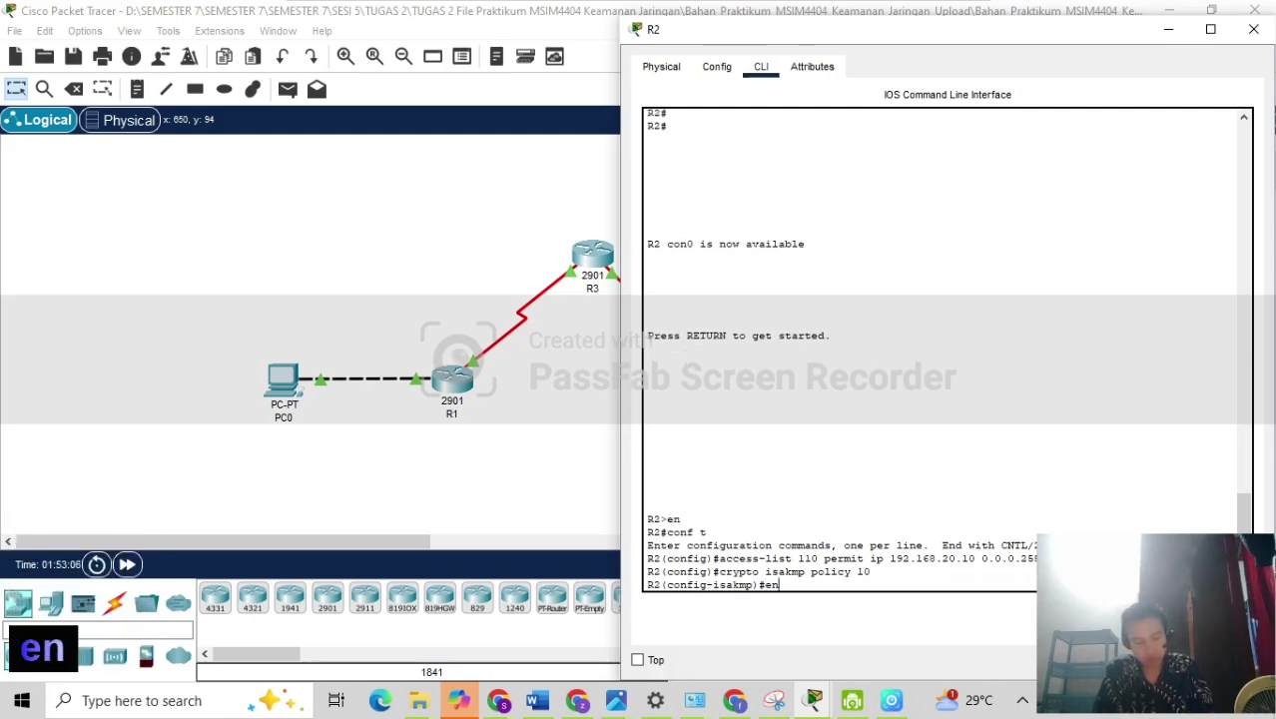
{"action": "type", "text": "cription"}
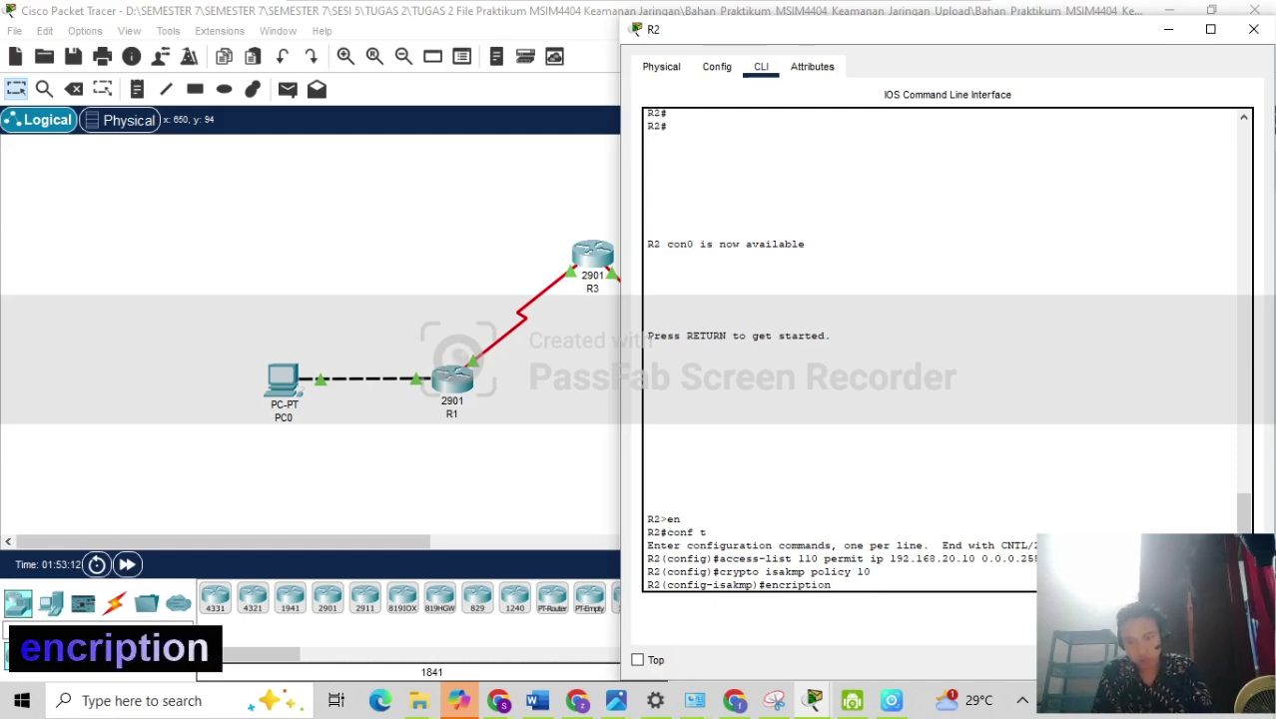
{"action": "key", "text": "Left"}
{"action": "key", "text": "Left"}
{"action": "key", "text": "Left"}
{"action": "key", "text": "Left"}
{"action": "key", "text": "Left"}
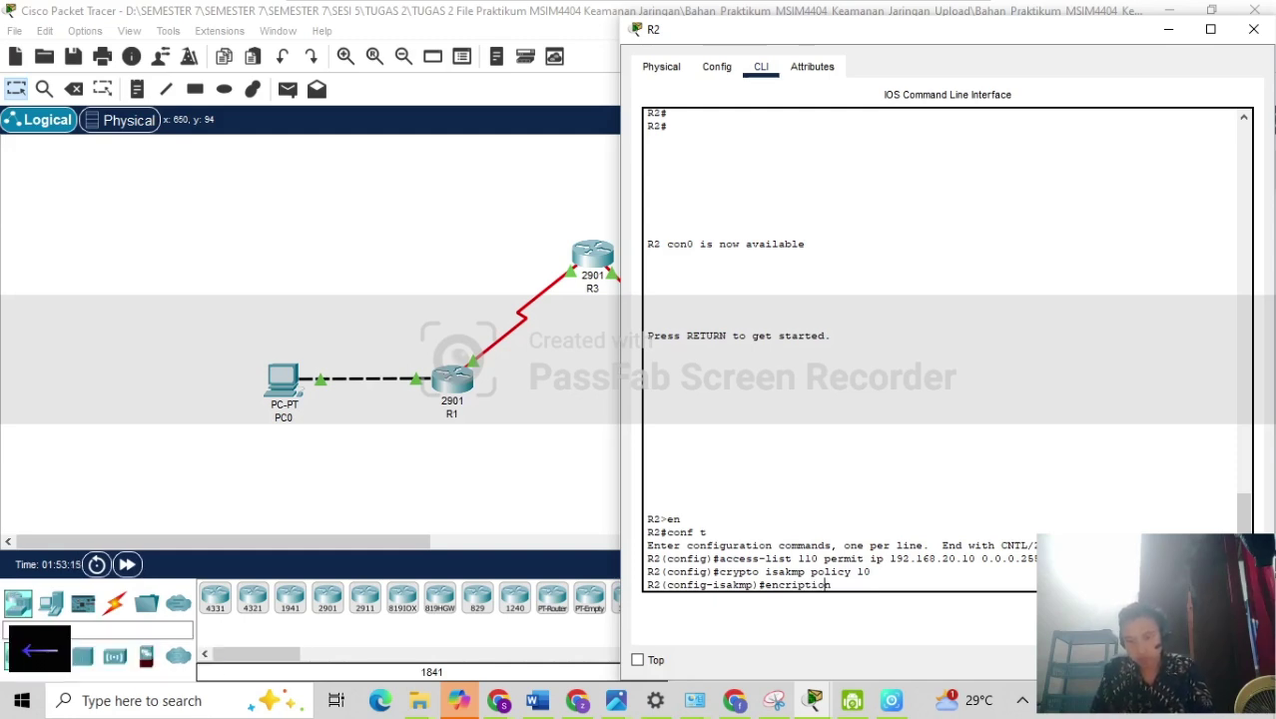
{"action": "key", "text": "BackSpace"}
{"action": "type", "text": "y"}
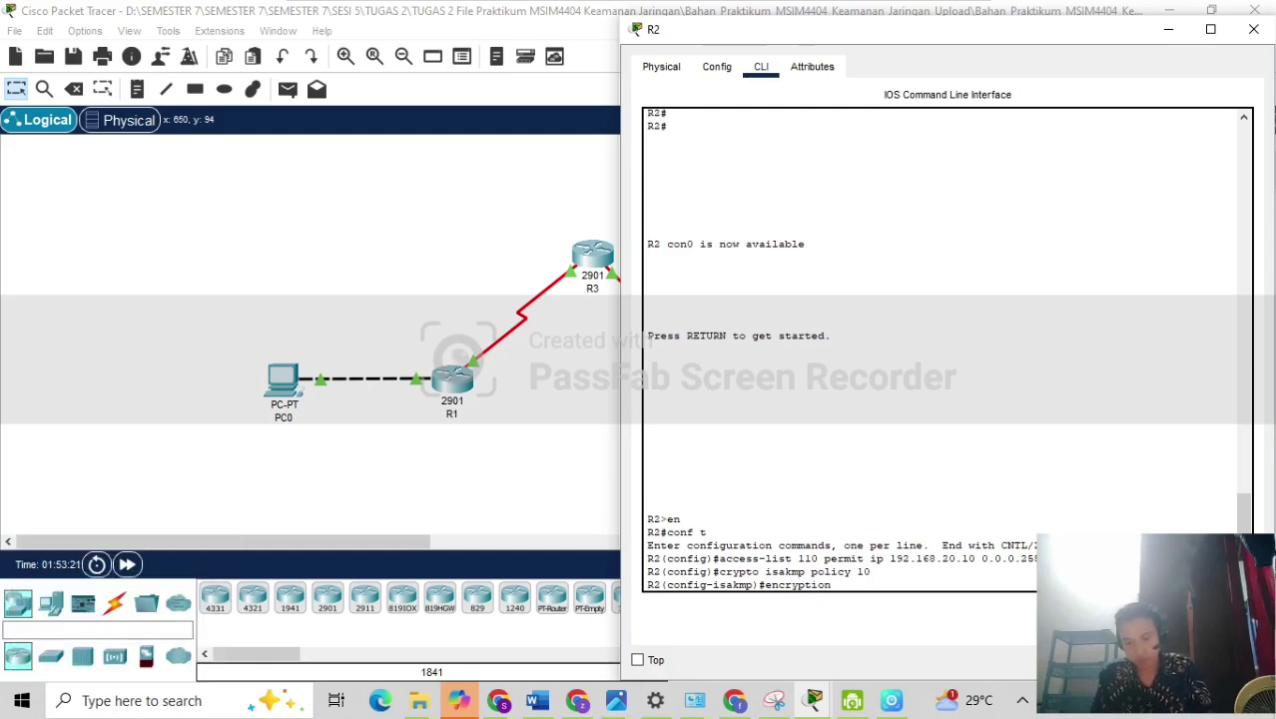
{"action": "key", "text": "Right"}
{"action": "key", "text": "Right"}
{"action": "key", "text": "Right"}
{"action": "key", "text": "Right"}
{"action": "key", "text": "Right"}
{"action": "key", "text": "Right"}
{"action": "type", "text": "a"}
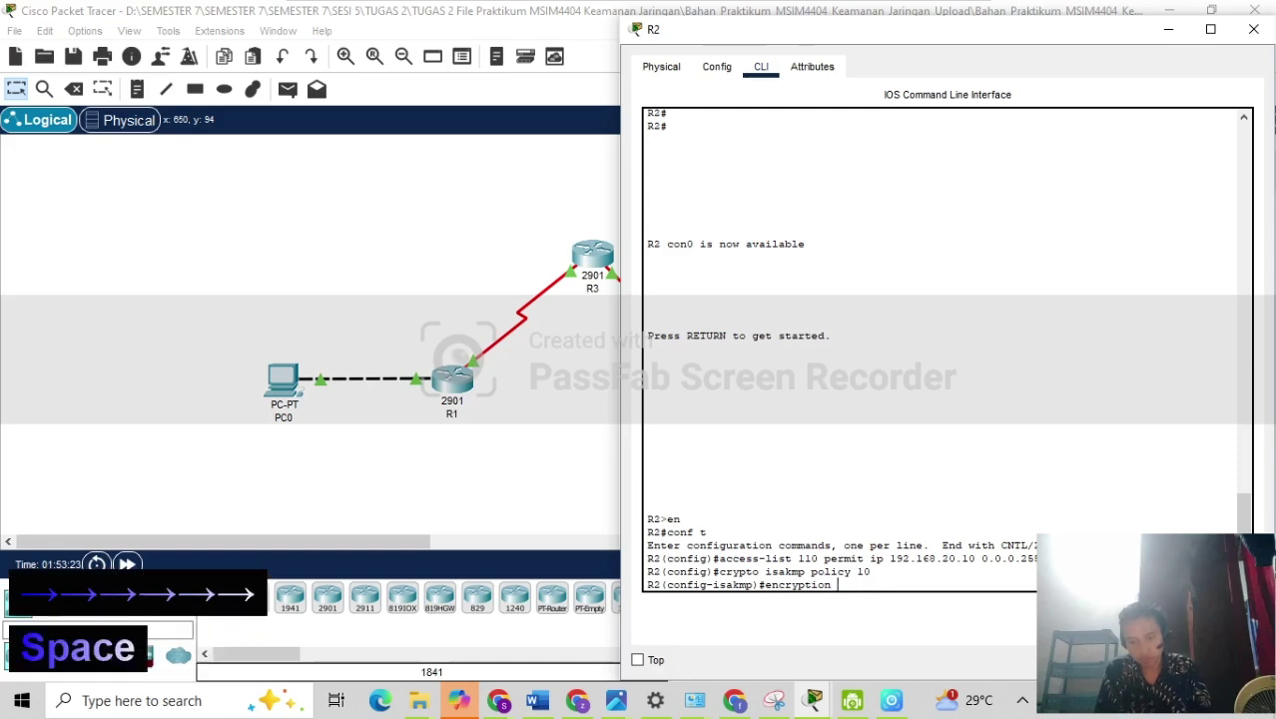
{"action": "type", "text": "es"}
{"action": "key", "text": "Return"}
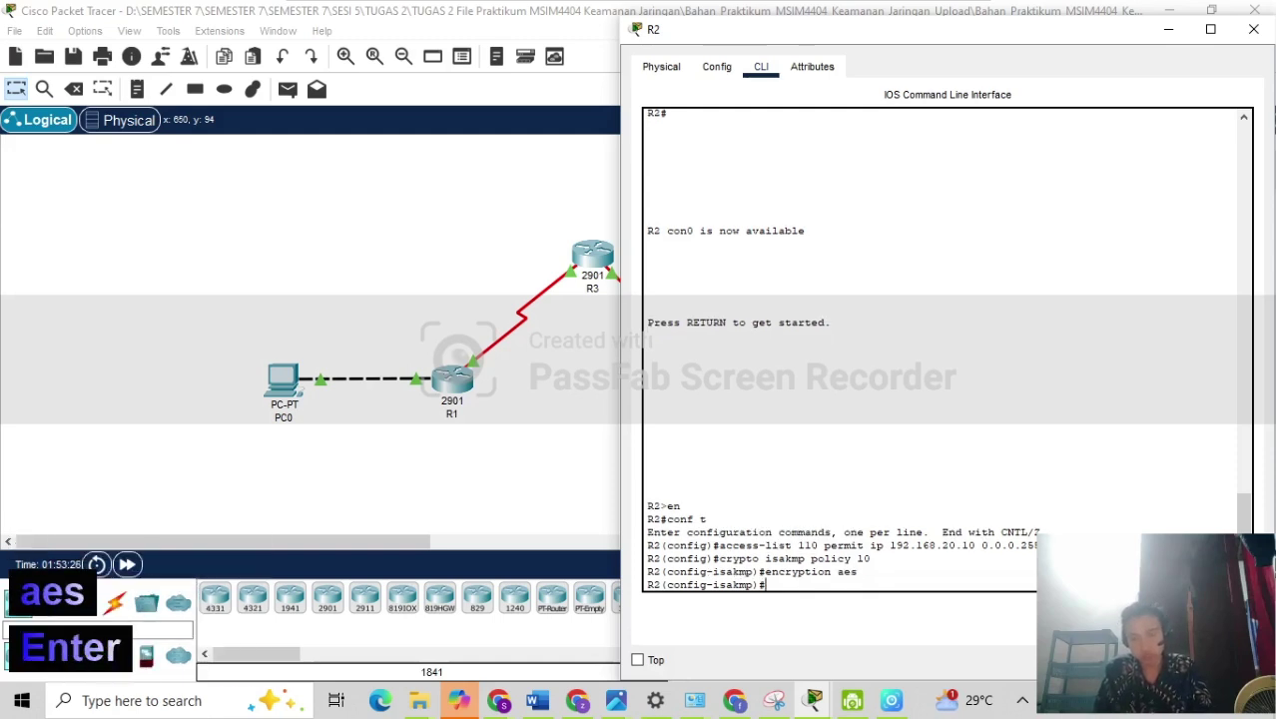
Set the policy's authentication to pre-share and DH group 2, then exit.
{"action": "type", "text": "au"}
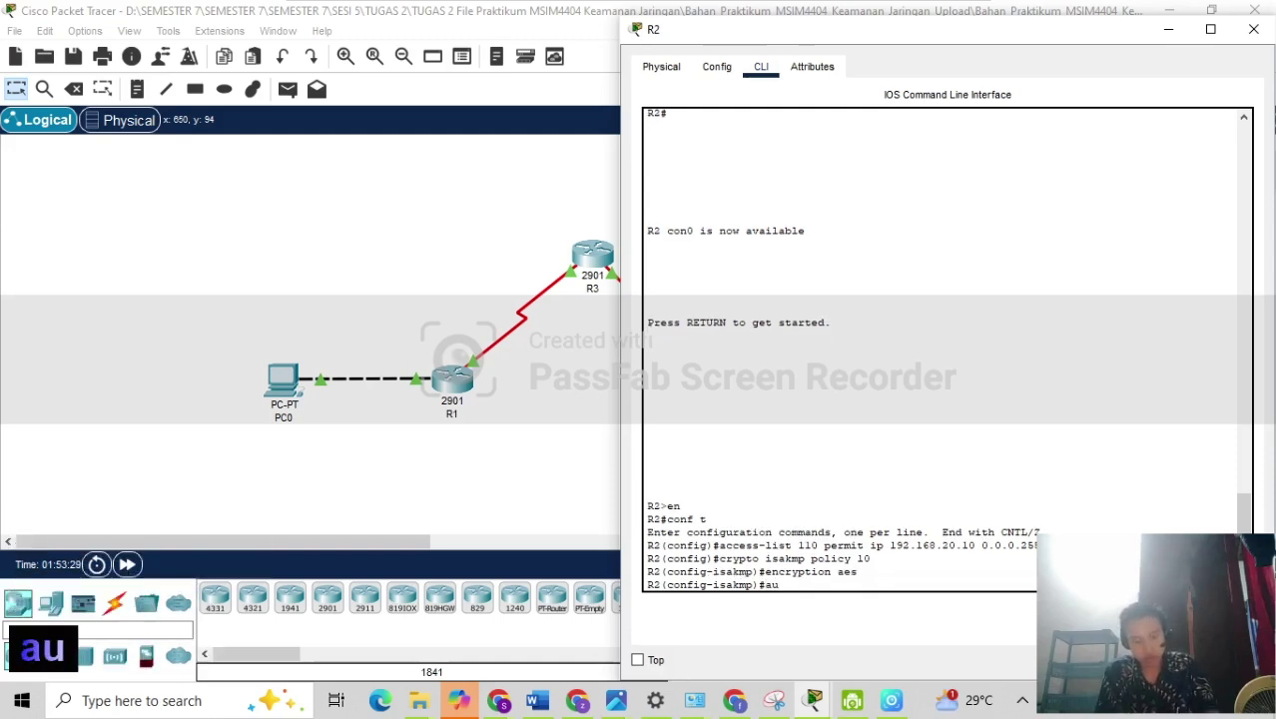
{"action": "type", "text": "th"}
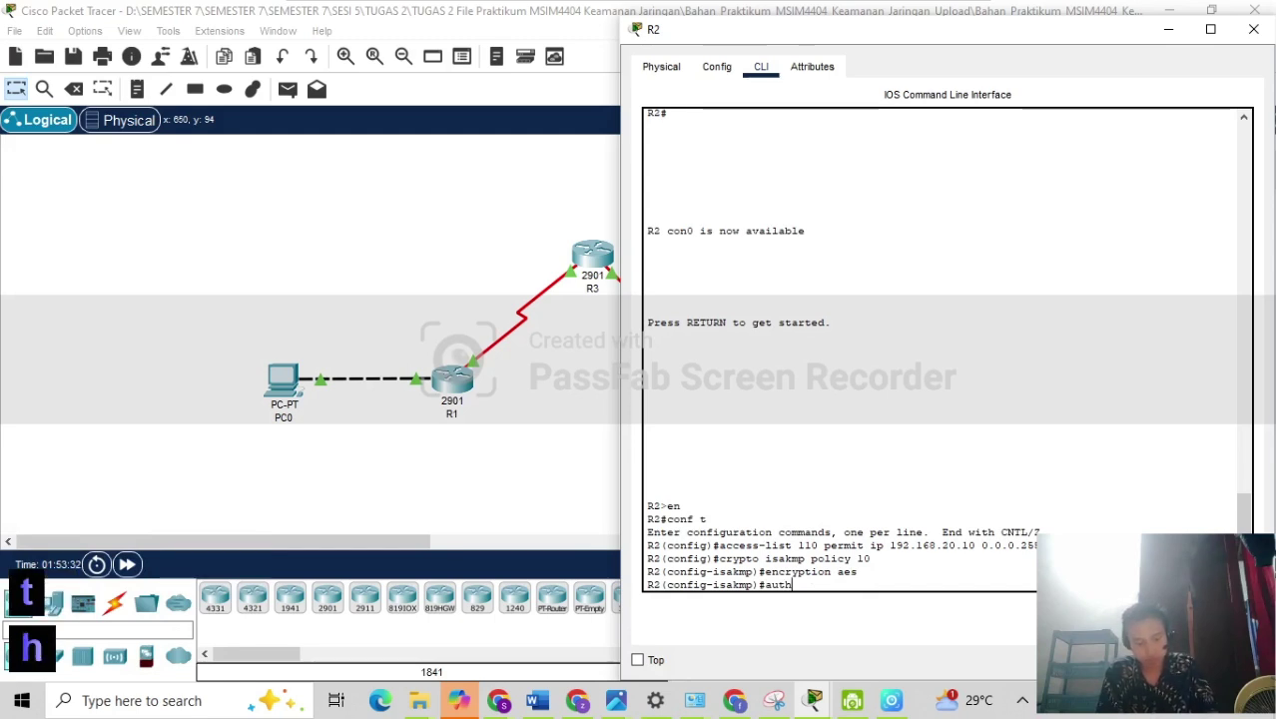
{"action": "type", "text": "en"}
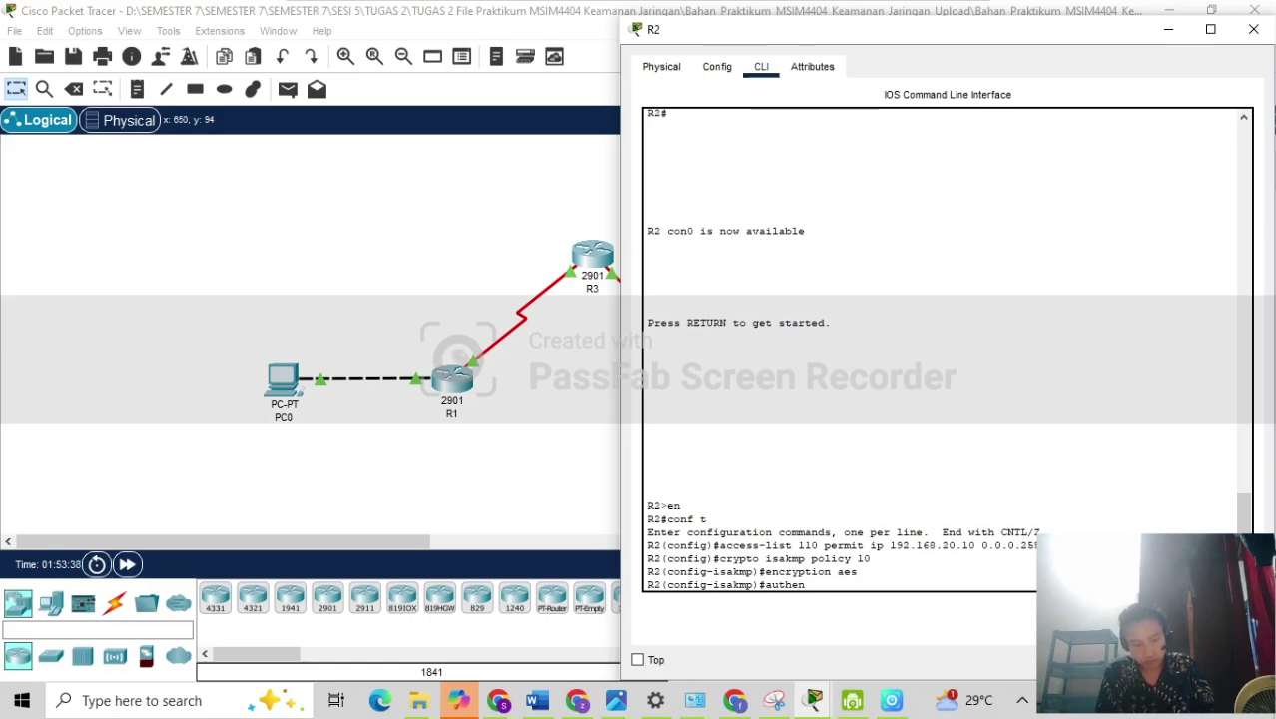
{"action": "type", "text": "tic"}
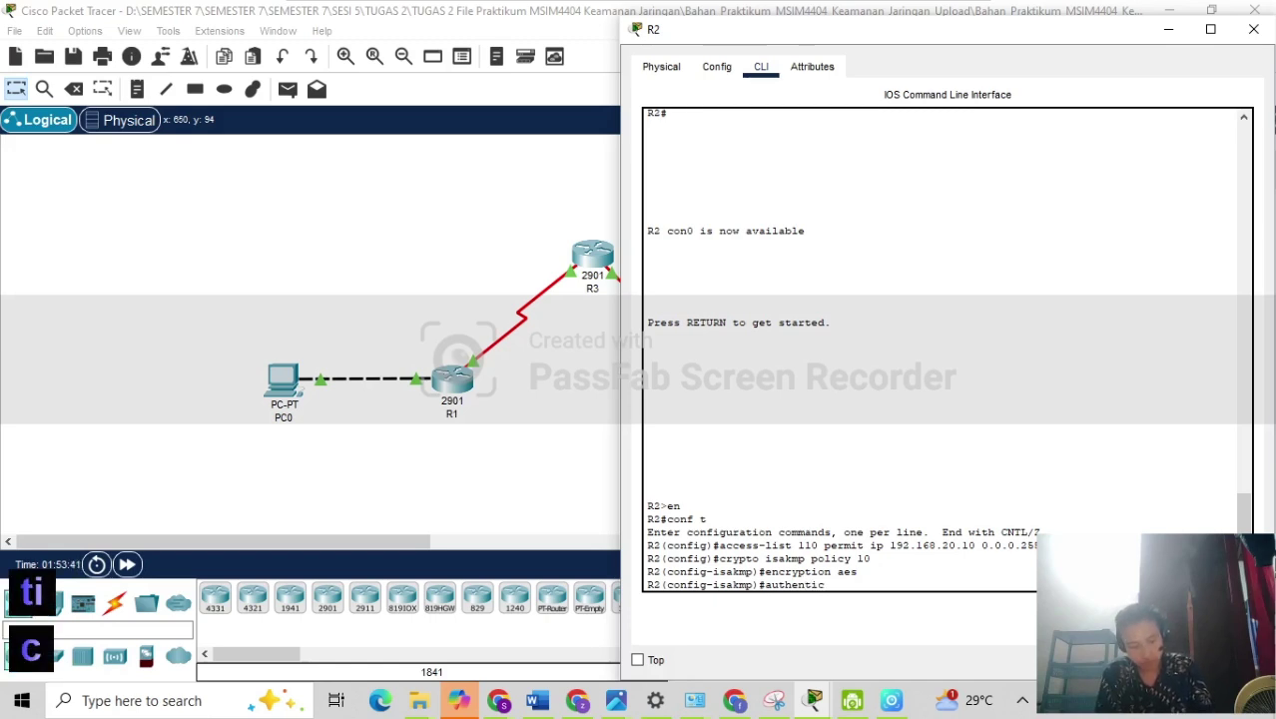
{"action": "type", "text": "ation "}
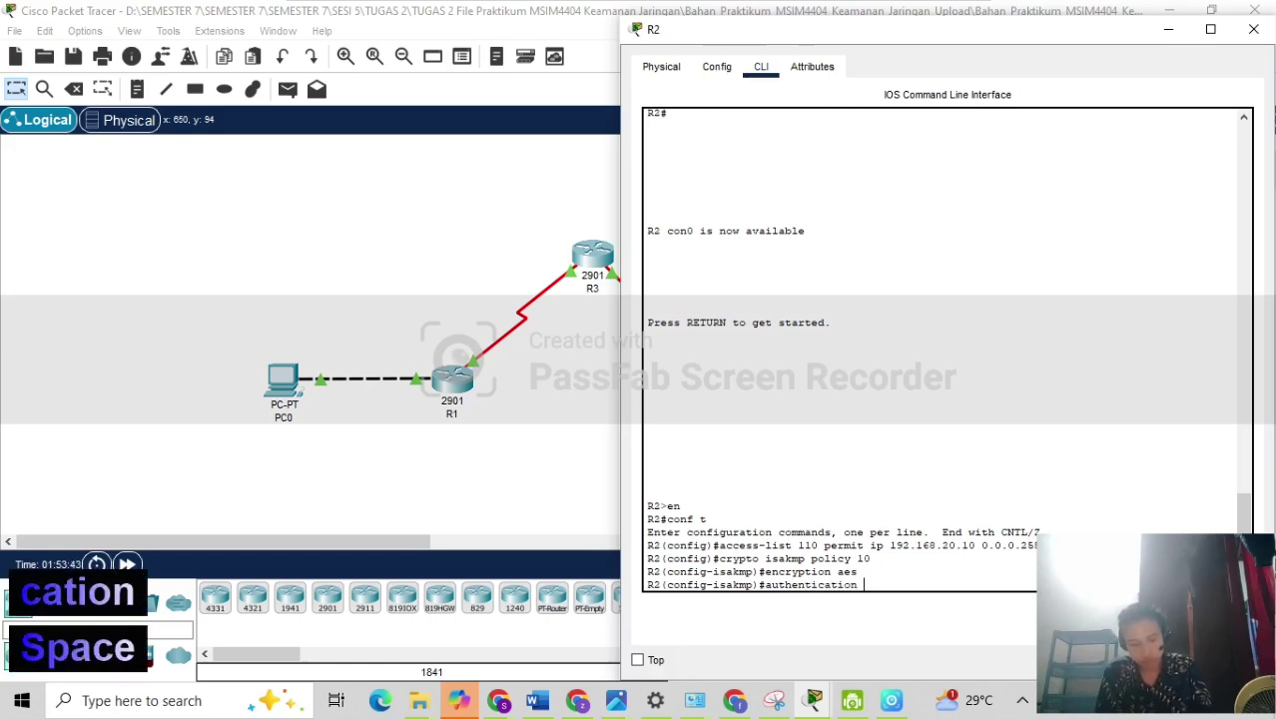
{"action": "type", "text": "pre- sh"}
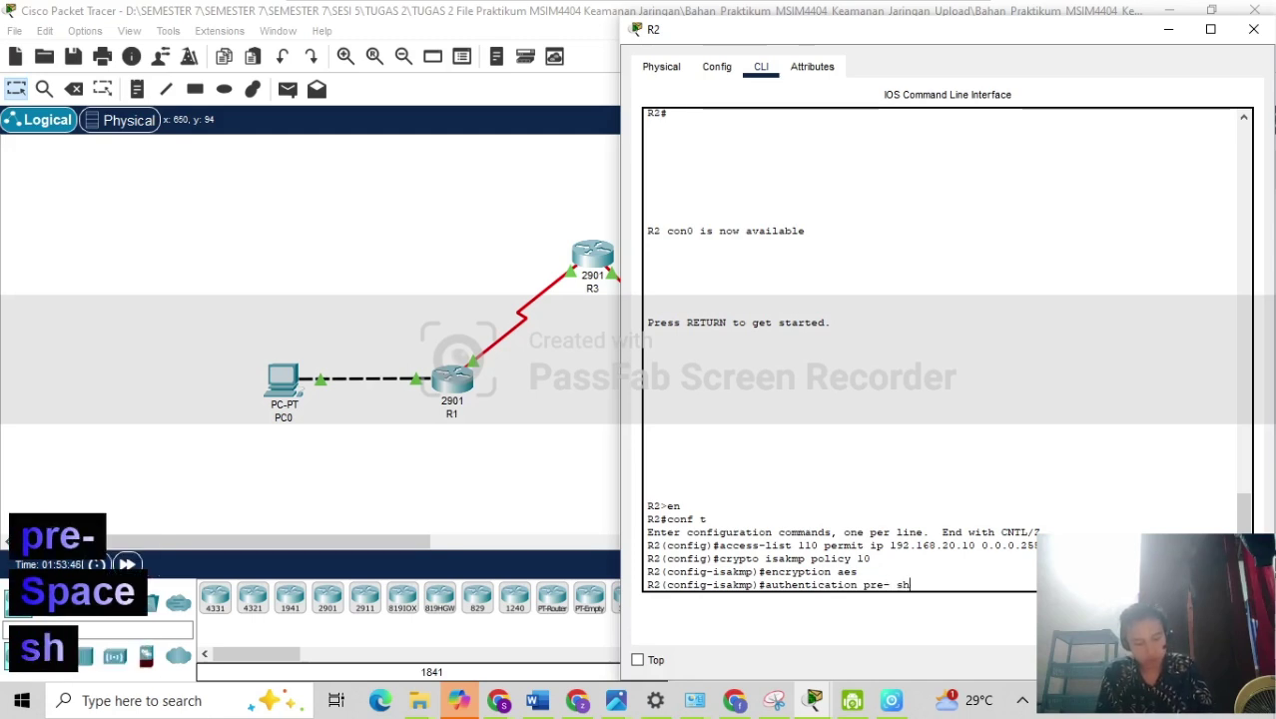
{"action": "type", "text": "are"}
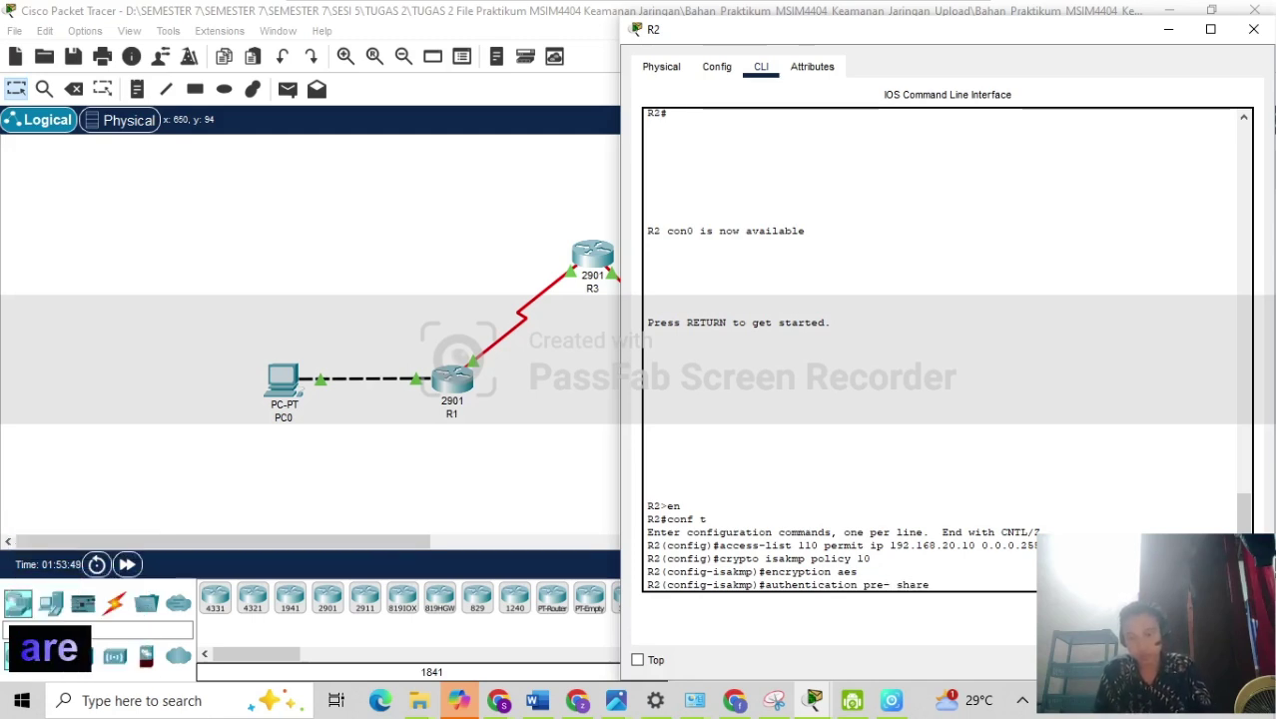
{"action": "key", "text": "Return"}
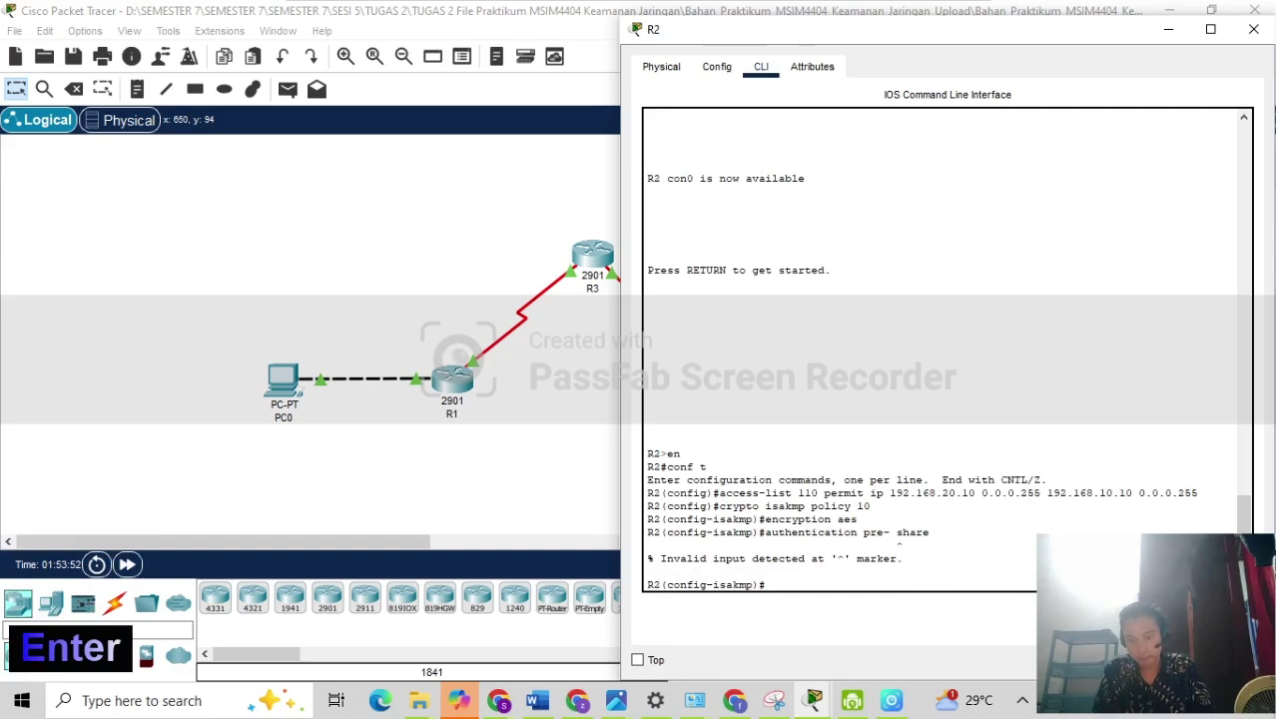
{"action": "key", "text": "Up"}
{"action": "key", "text": "Left"}
{"action": "key", "text": "Left"}
{"action": "key", "text": "Left"}
{"action": "key", "text": "Left"}
{"action": "key", "text": "Left"}
{"action": "key", "text": "Left"}
{"action": "key", "text": "Left"}
{"action": "key", "text": "Left"}
{"action": "key", "text": "Left"}
{"action": "key", "text": "Left"}
{"action": "key", "text": "Left"}
{"action": "key", "text": "Left"}
{"action": "key", "text": "Left"}
{"action": "key", "text": "Left"}
{"action": "key", "text": "Left"}
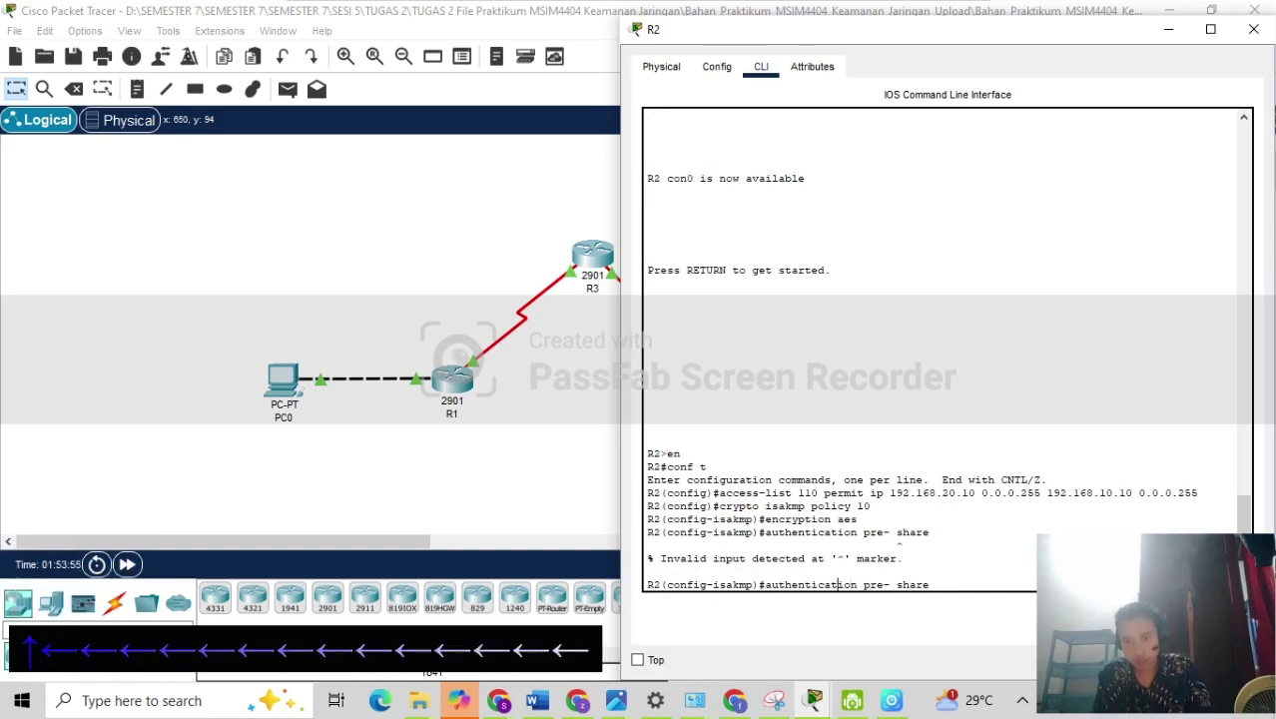
{"action": "key", "text": "Left"}
{"action": "key", "text": "Left"}
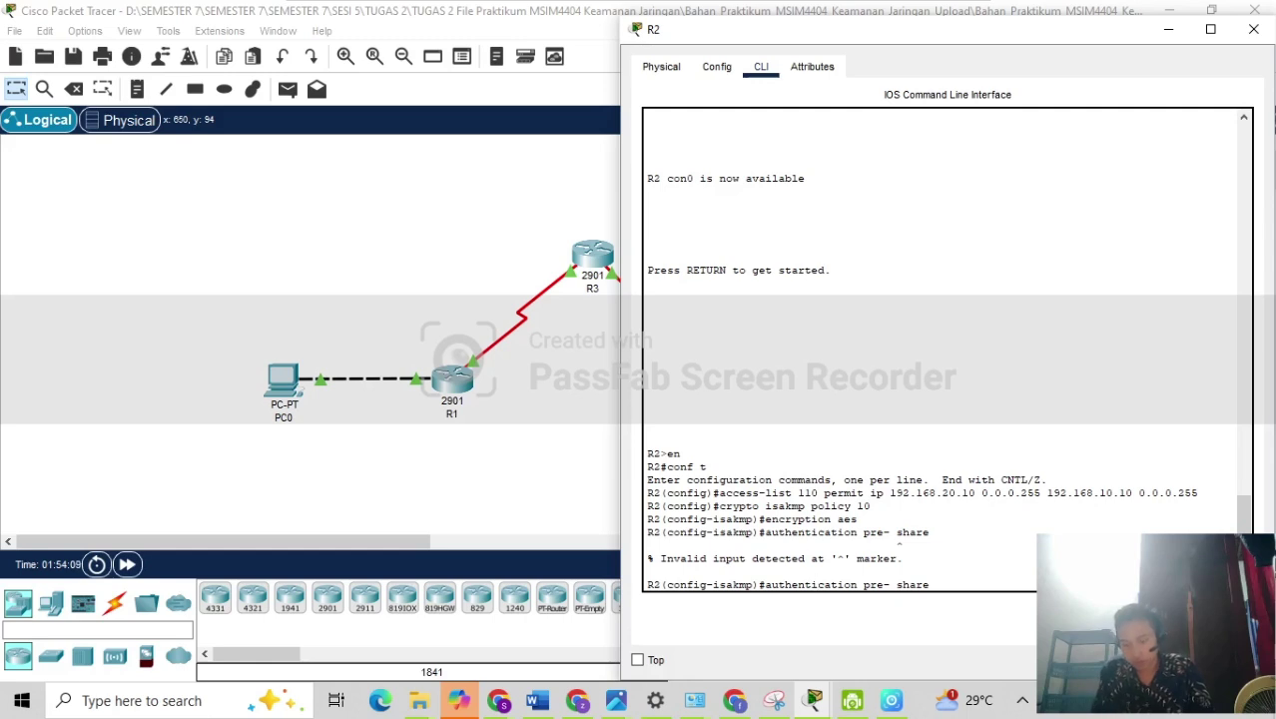
{"action": "key", "text": "Right"}
{"action": "key", "text": "Right"}
{"action": "key", "text": "Right"}
{"action": "key", "text": "Right"}
{"action": "key", "text": "Right"}
{"action": "key", "text": "Right"}
{"action": "key", "text": "Right"}
{"action": "key", "text": "Right"}
{"action": "key", "text": "Right"}
{"action": "key", "text": "Right"}
{"action": "key", "text": "Right"}
{"action": "key", "text": "Right"}
{"action": "key", "text": "BackSpace"}
{"action": "key", "text": "Return"}
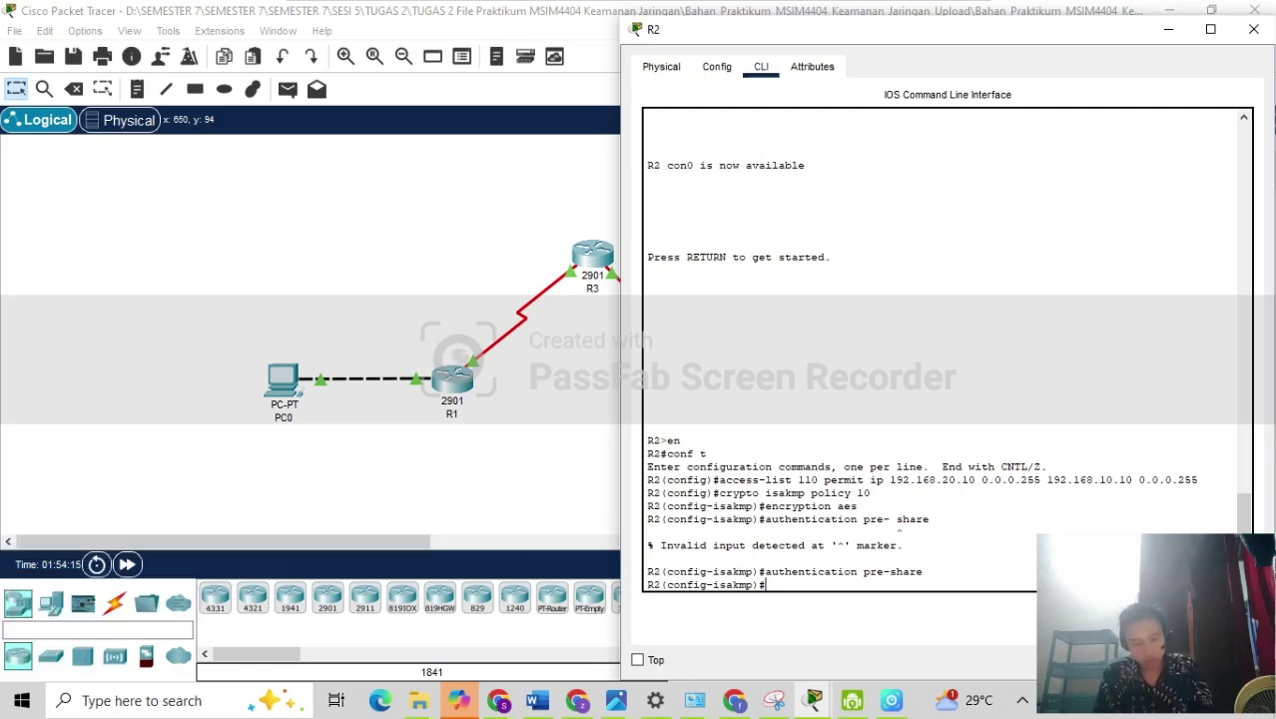
{"action": "type", "text": "group 2"}
{"action": "key", "text": "Return"}
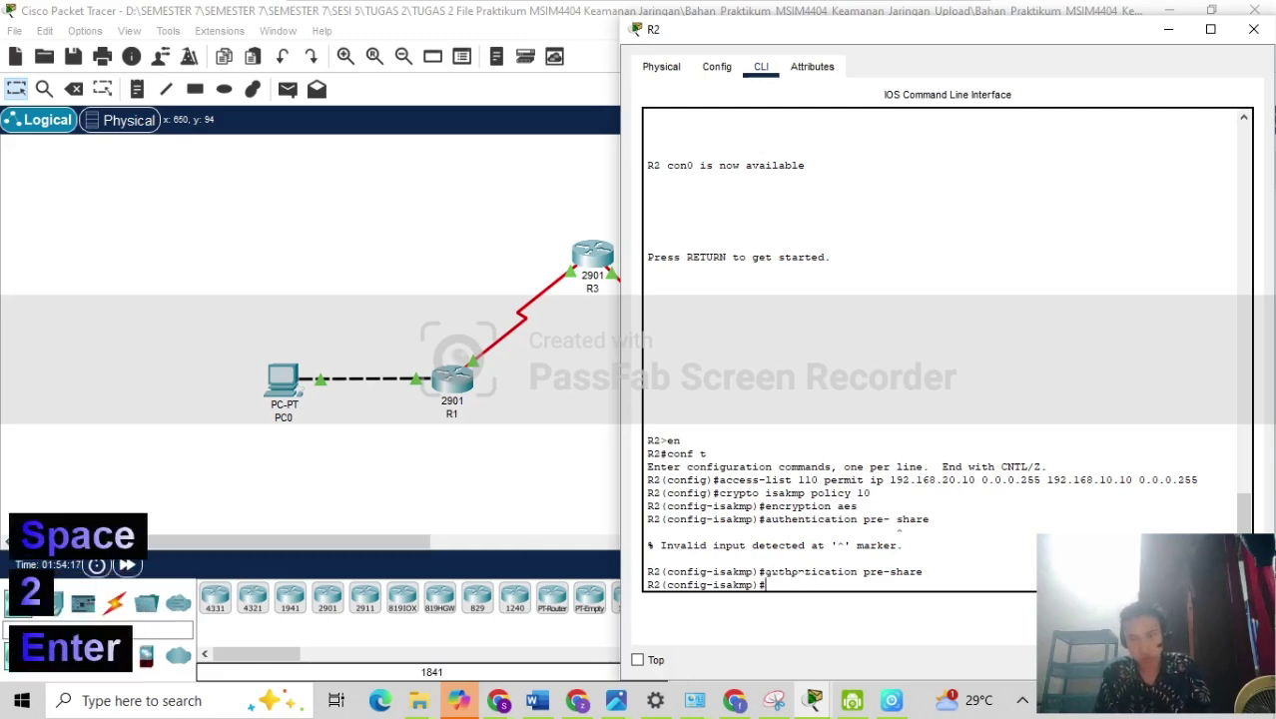
{"action": "type", "text": "exit"}
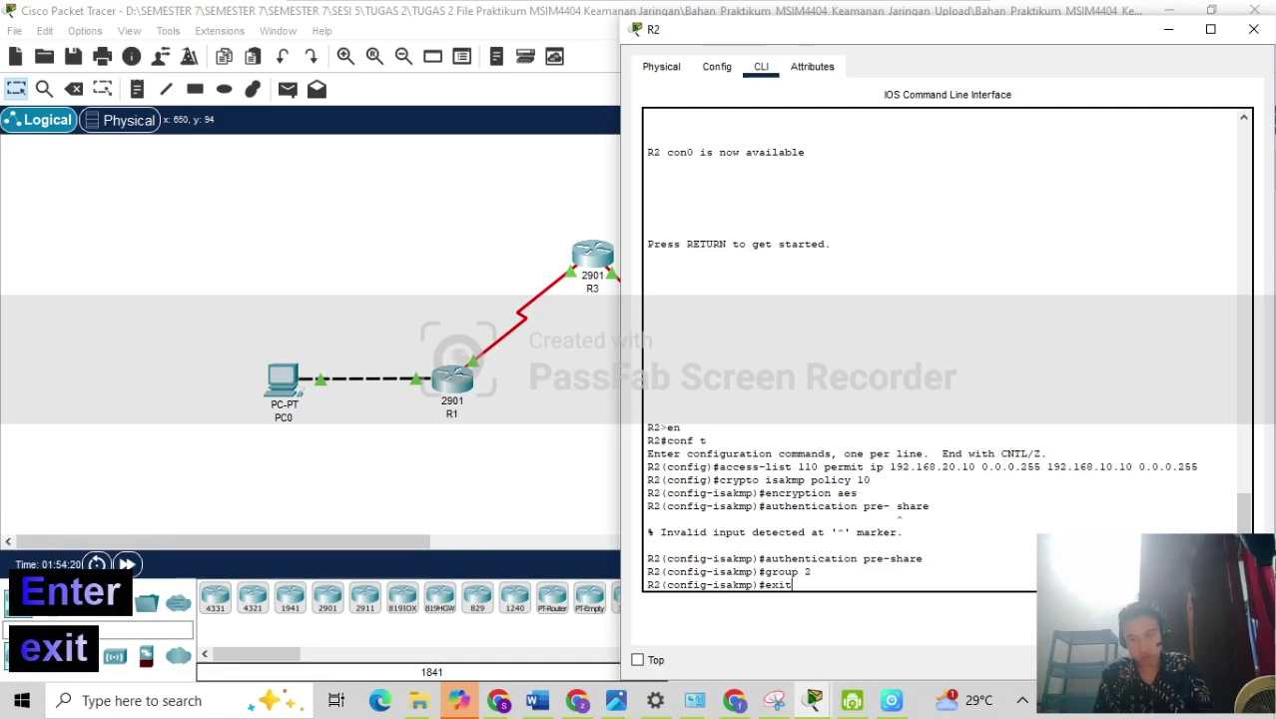
{"action": "key", "text": "Return"}
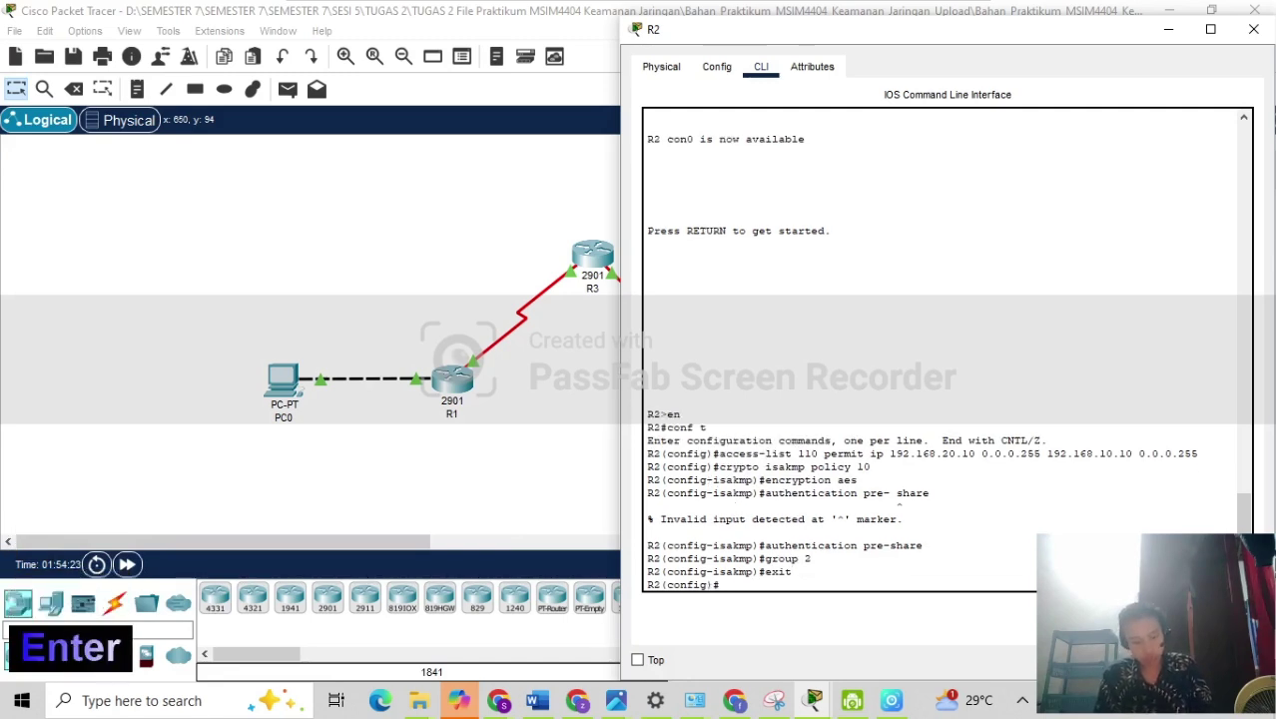
Configure R2's ISAKMP pre-shared key for peer address 172.16.10.2.
{"action": "type", "text": "crypto"}
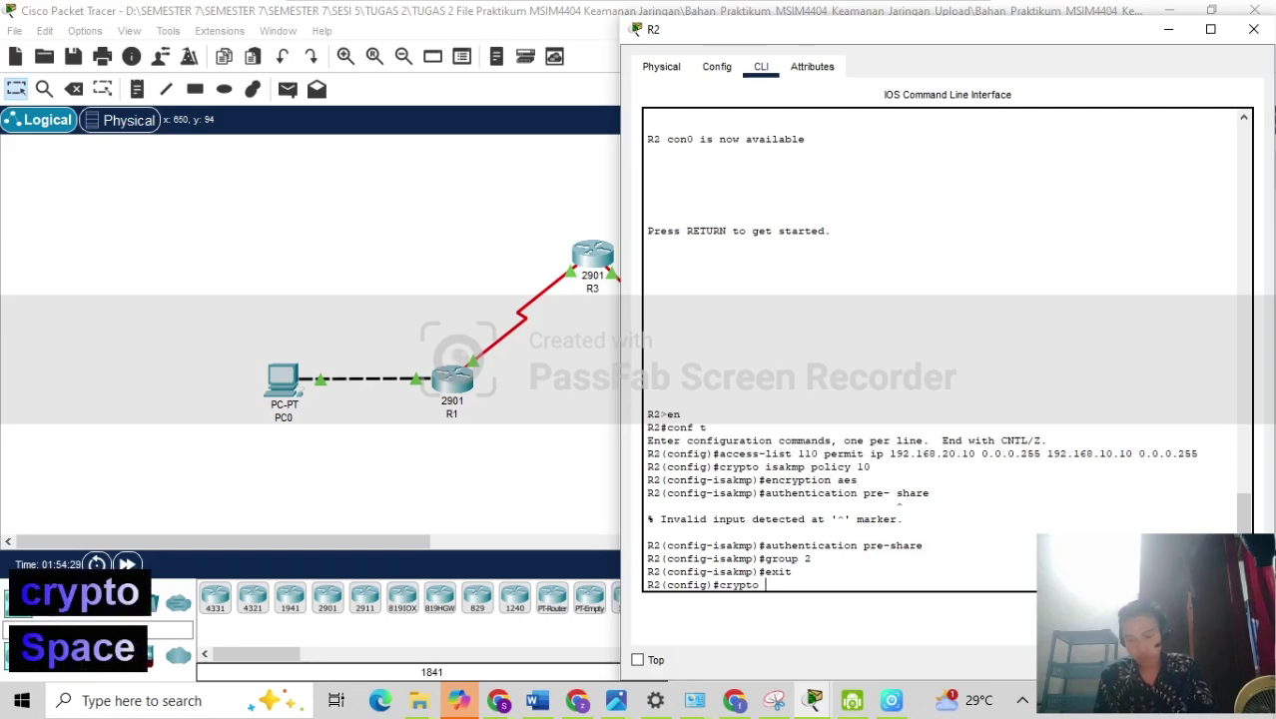
{"action": "type", "text": " isak"}
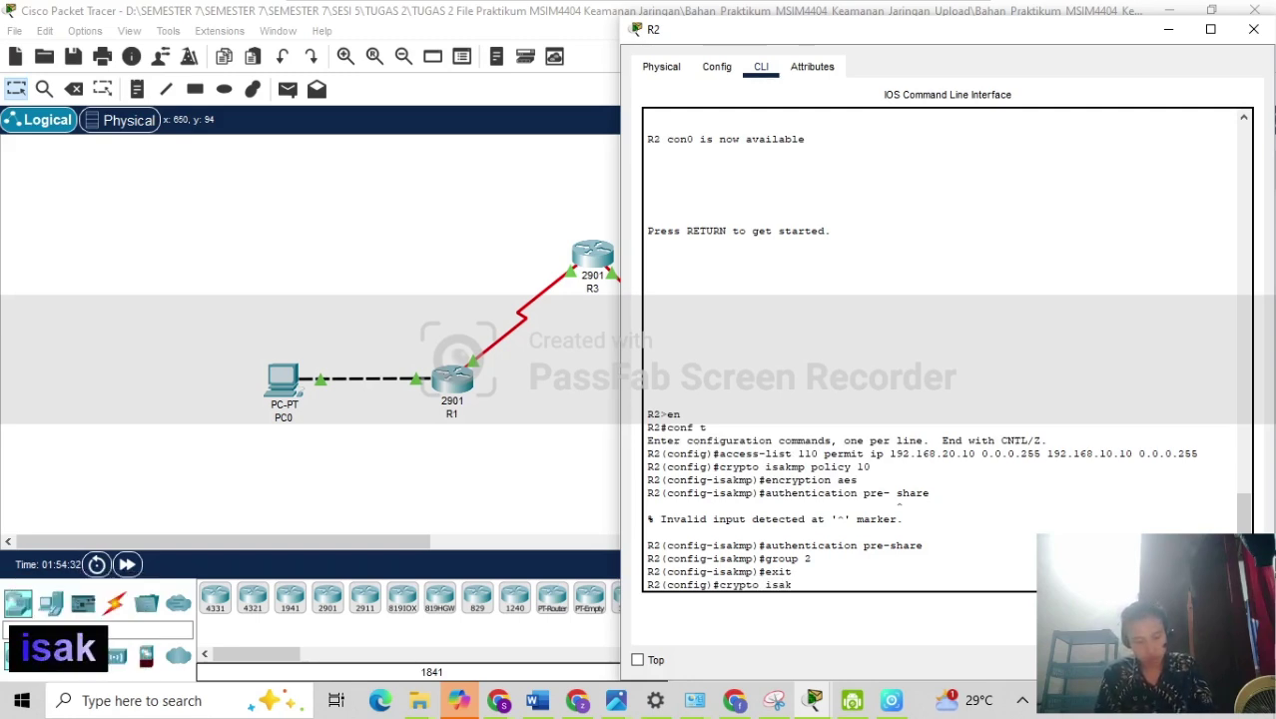
{"action": "type", "text": "mp key "}
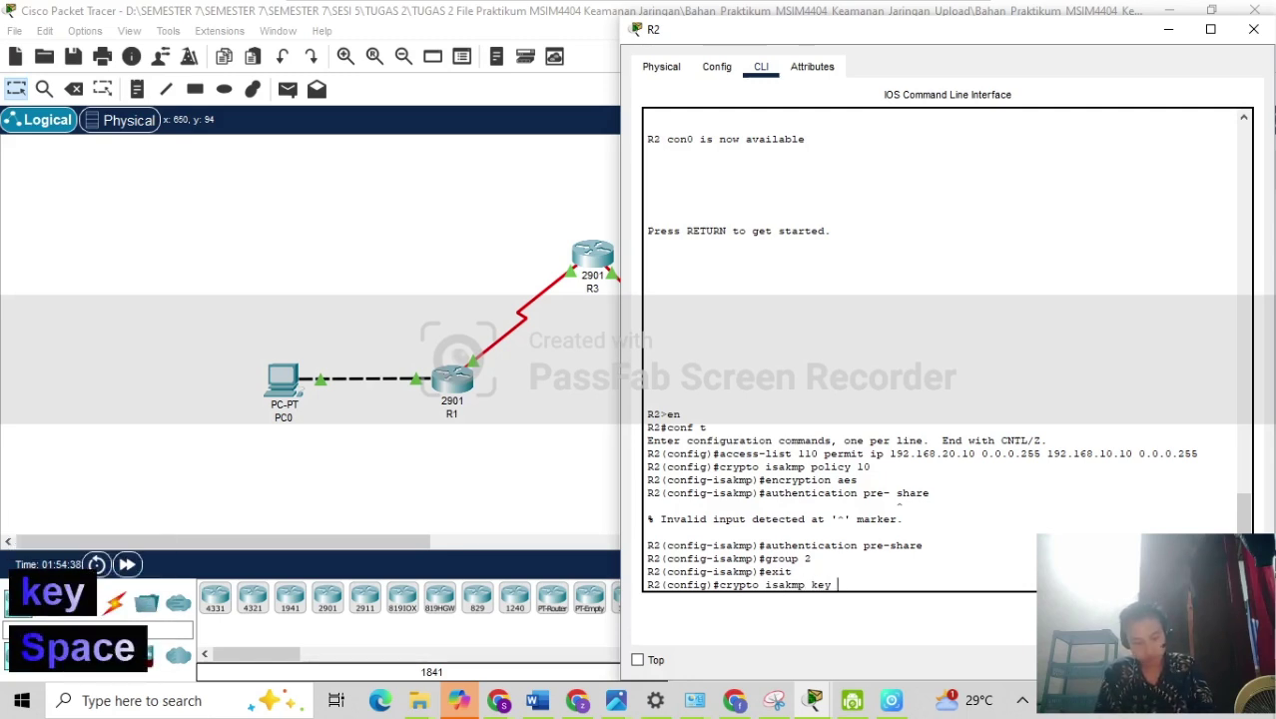
{"action": "type", "text": "cisco"}
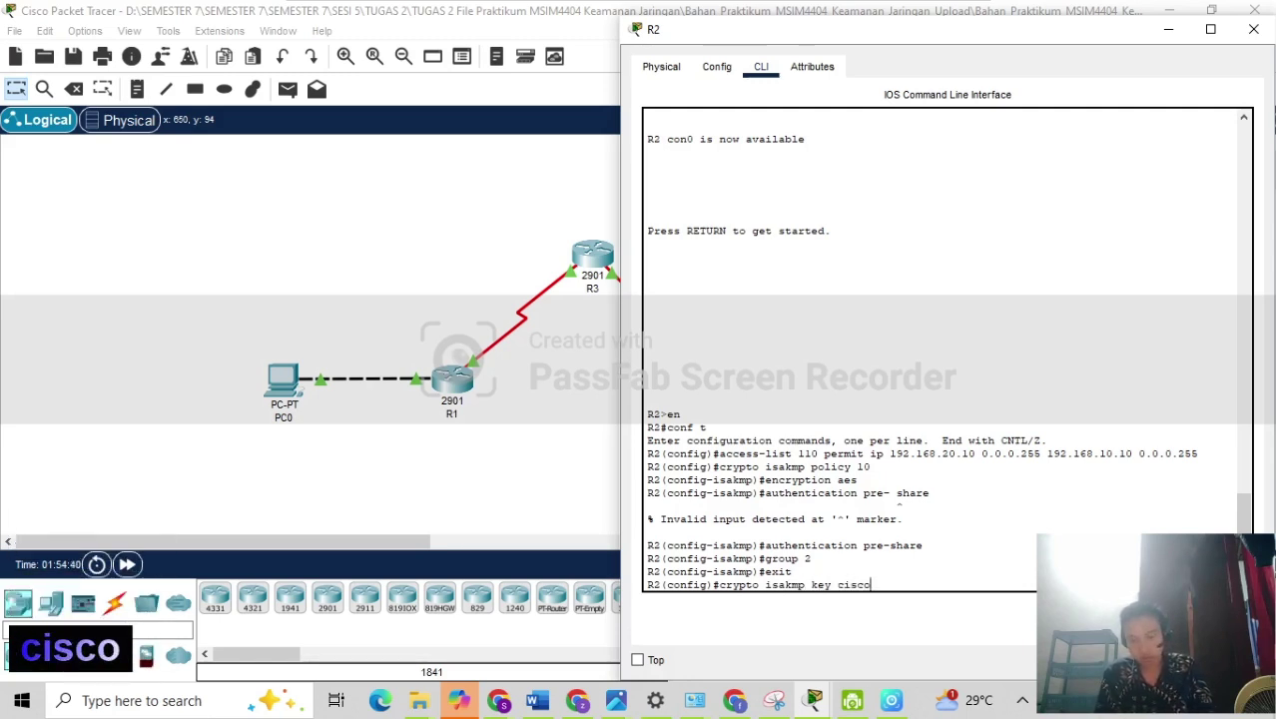
{"action": "type", "text": " address"}
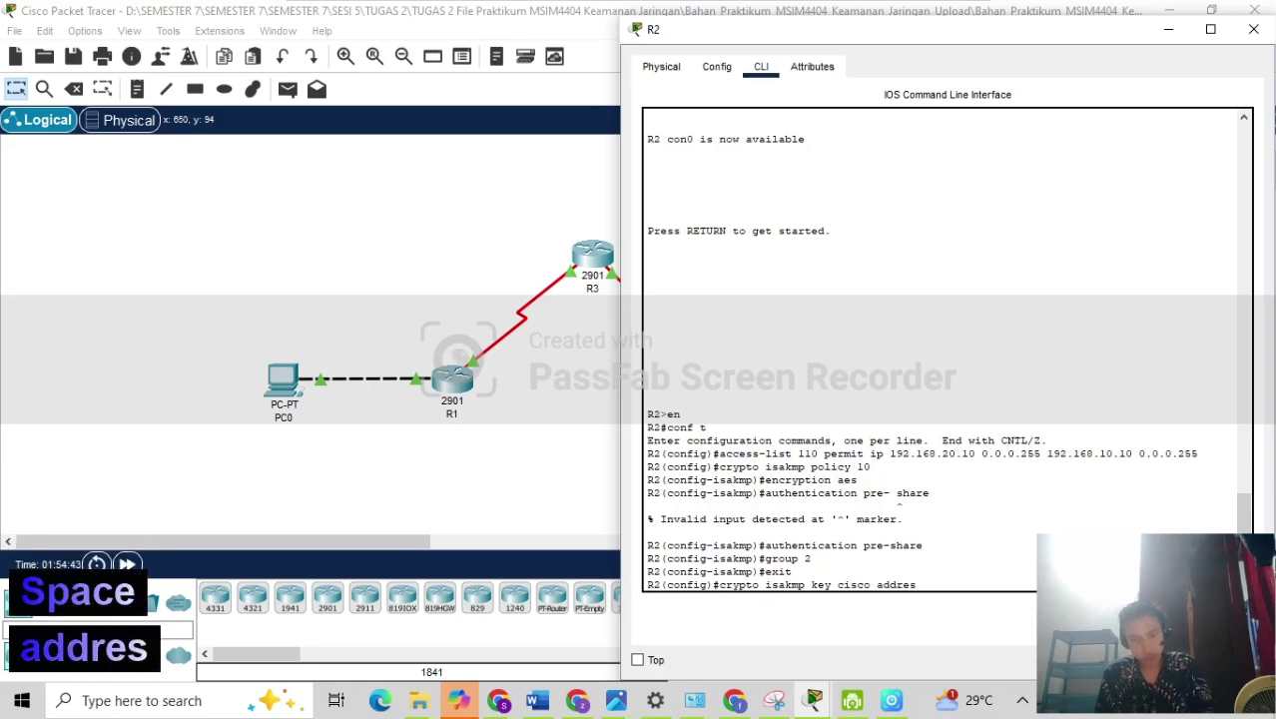
{"action": "key", "text": "BackSpace"}
{"action": "type", "text": "s "}
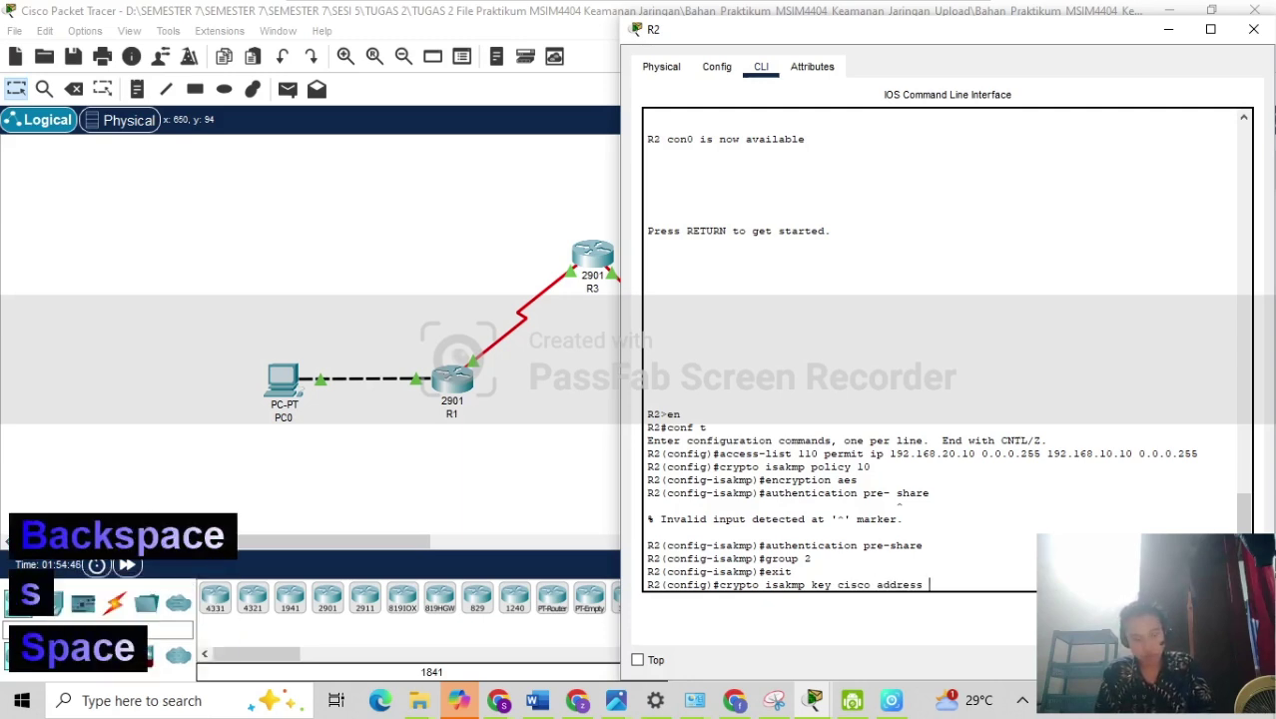
{"action": "type", "text": "192"}
{"action": "key", "text": "BackSpace"}
{"action": "key", "text": "BackSpace"}
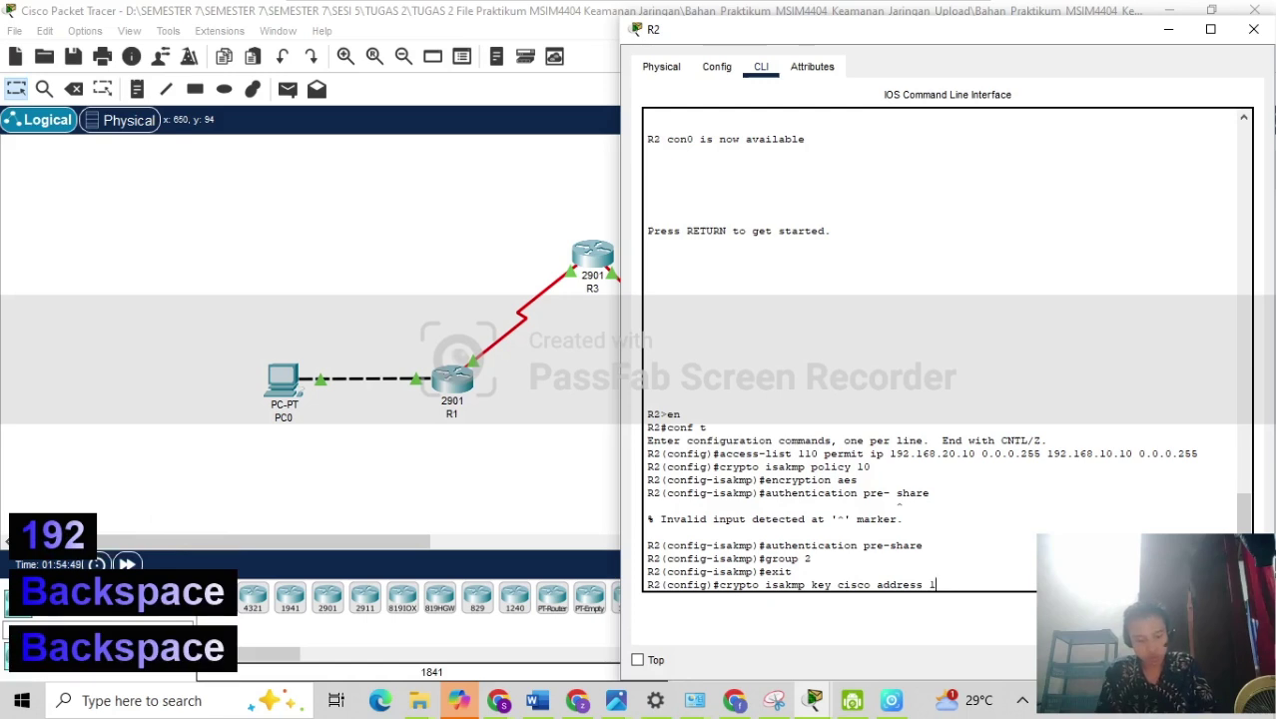
{"action": "type", "text": "72."}
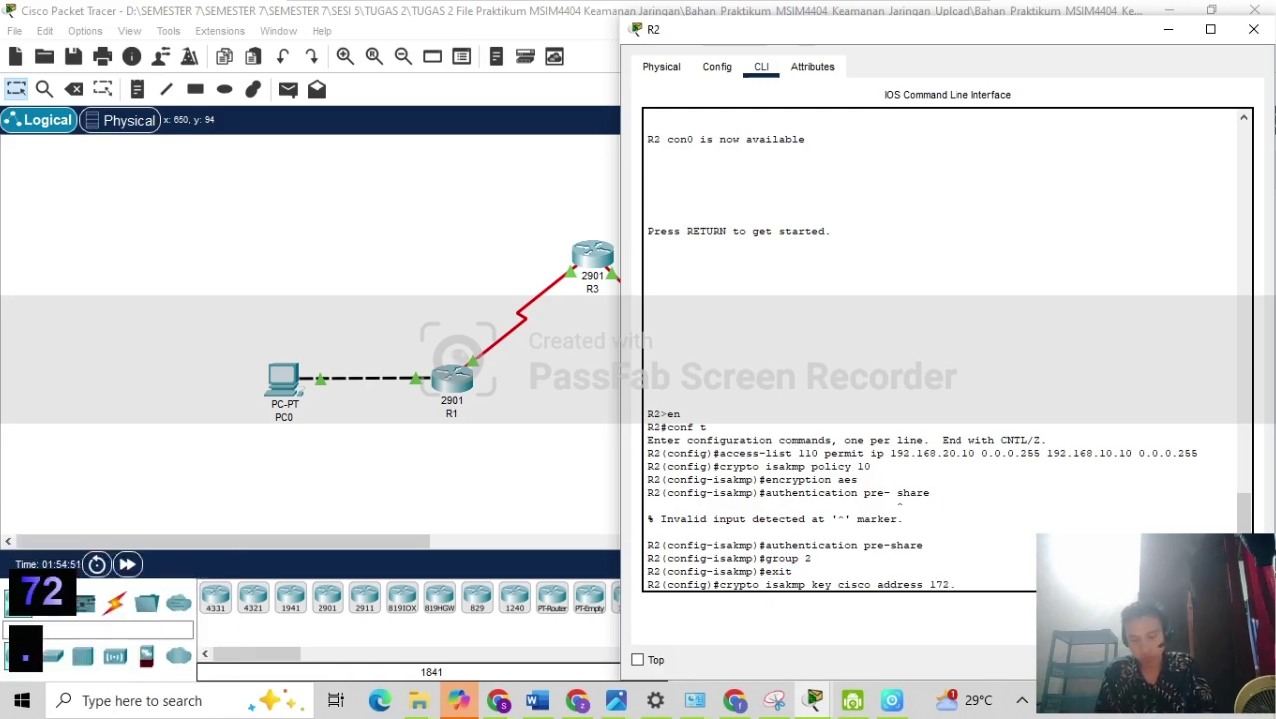
{"action": "type", "text": "16"}
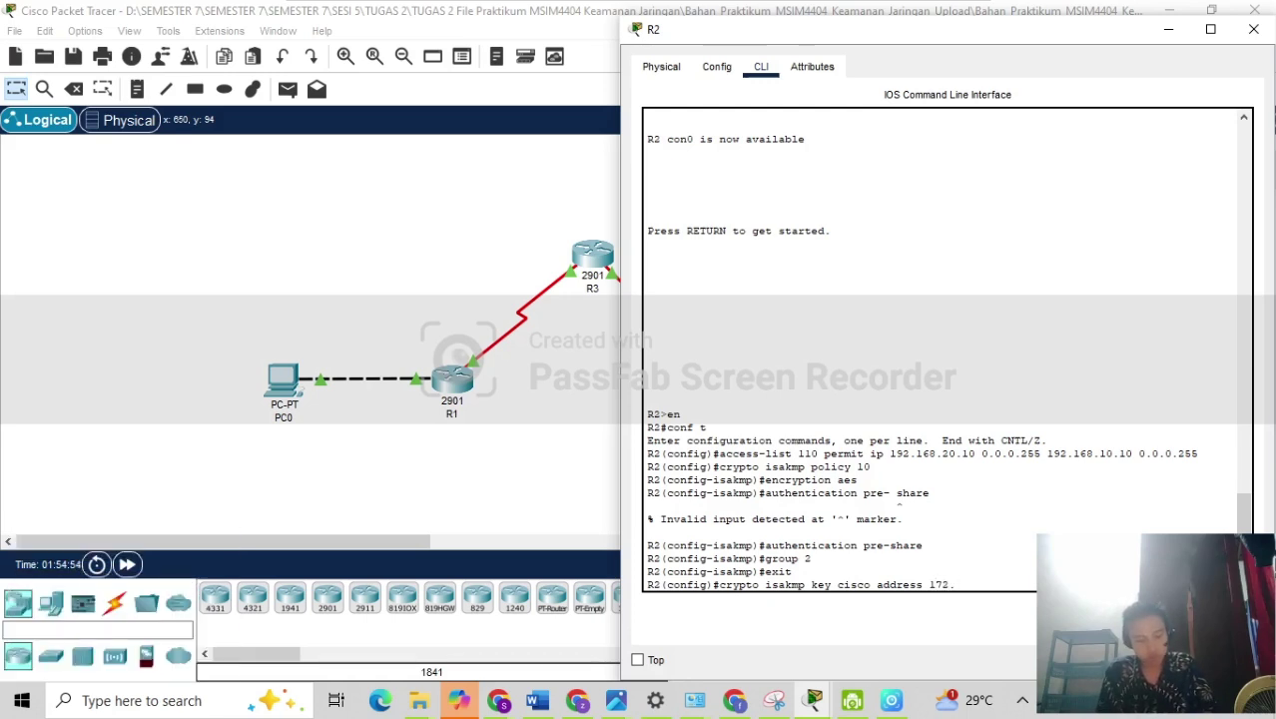
{"action": "type", "text": ".10.2"}
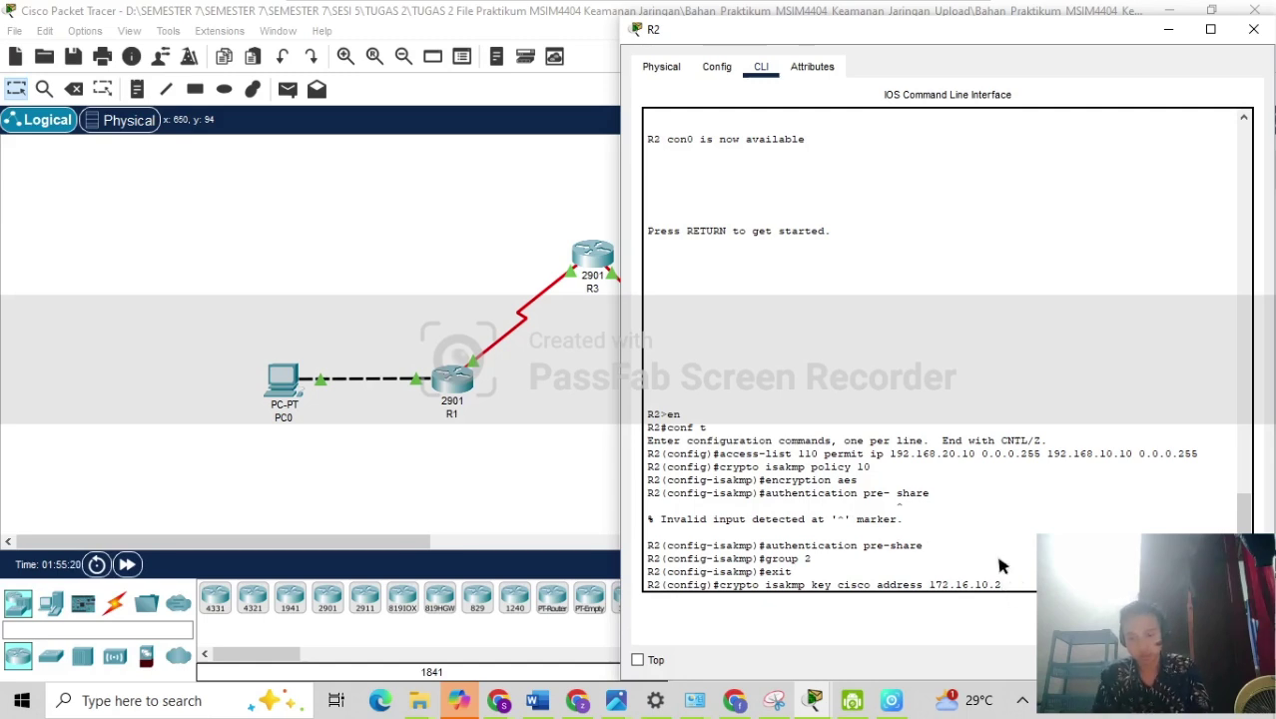
{"action": "key", "text": "Return"}
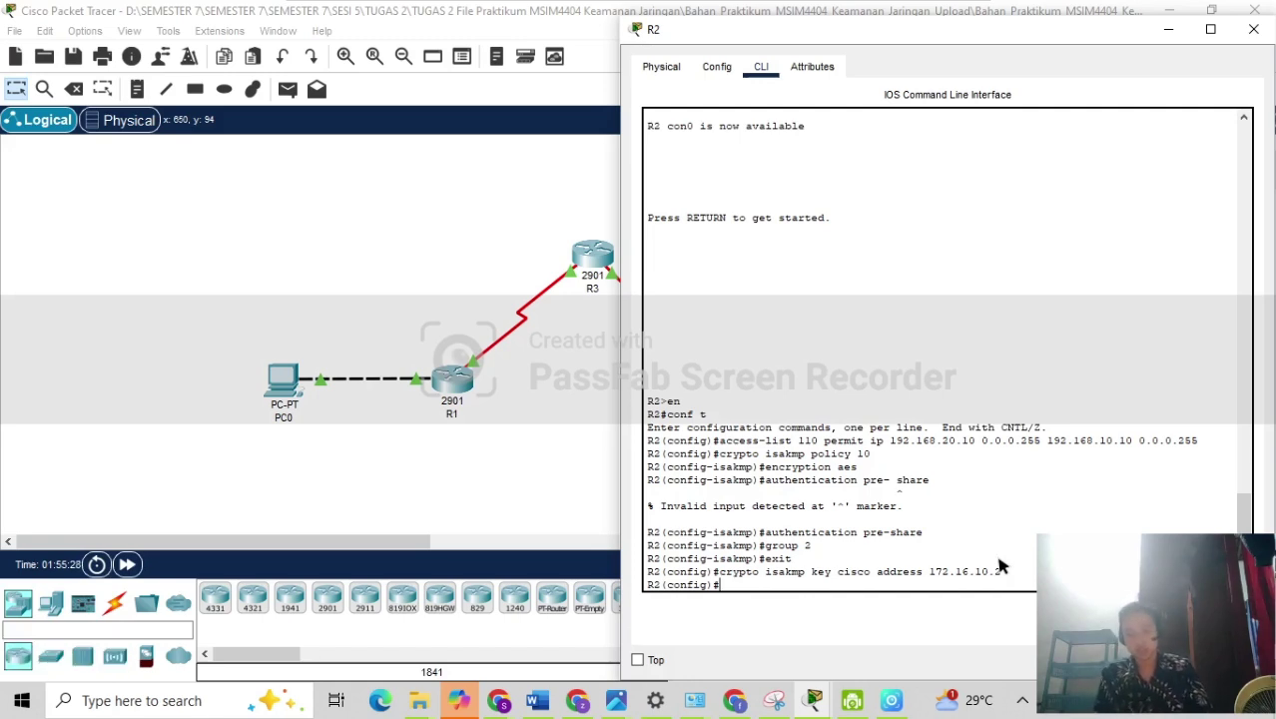
Create IPsec transform set VPN-SET using esp-3des and esp-sha-hmac on R2.
{"action": "type", "text": "cy"}
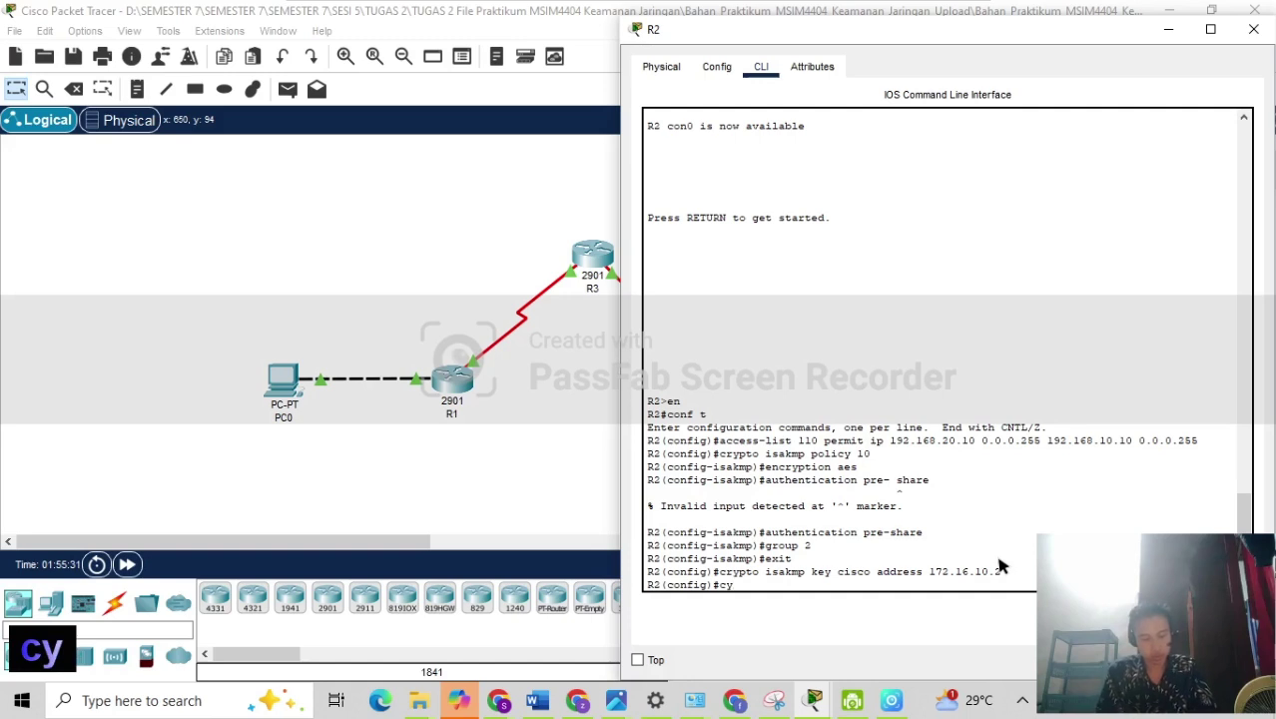
{"action": "key", "text": "BackSpace"}
{"action": "type", "text": "rypto "}
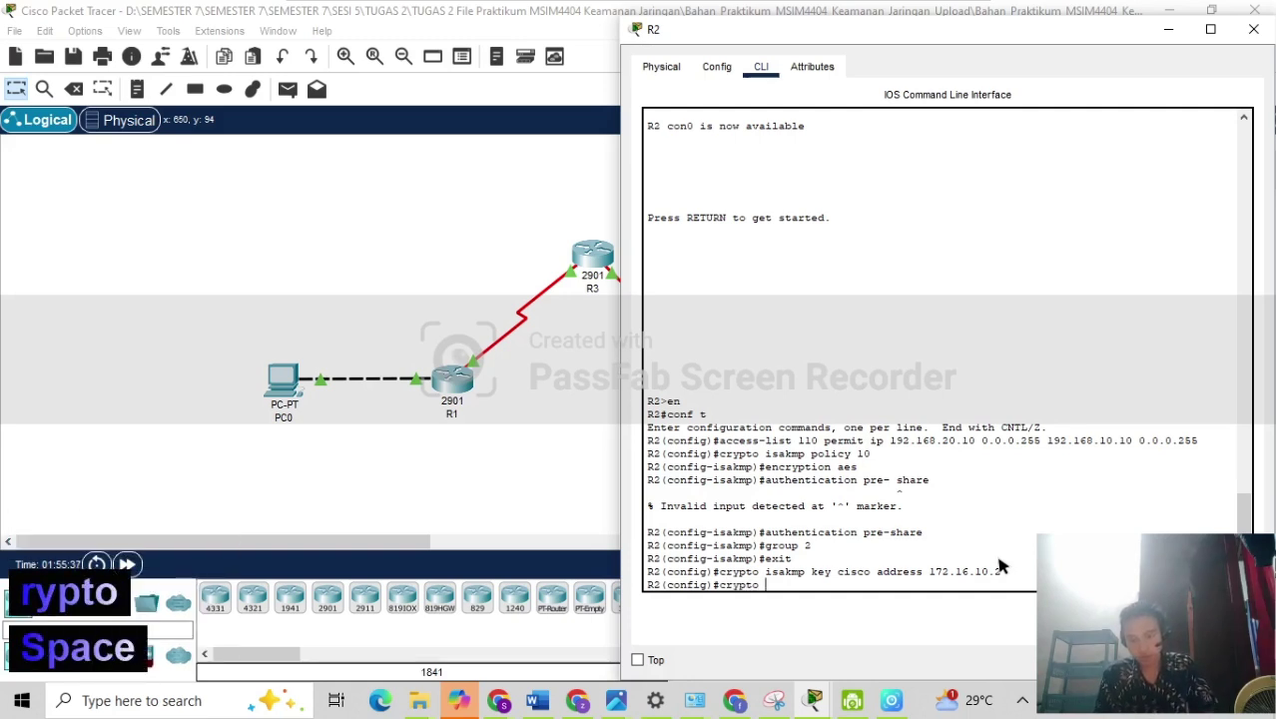
{"action": "type", "text": "IPsec"}
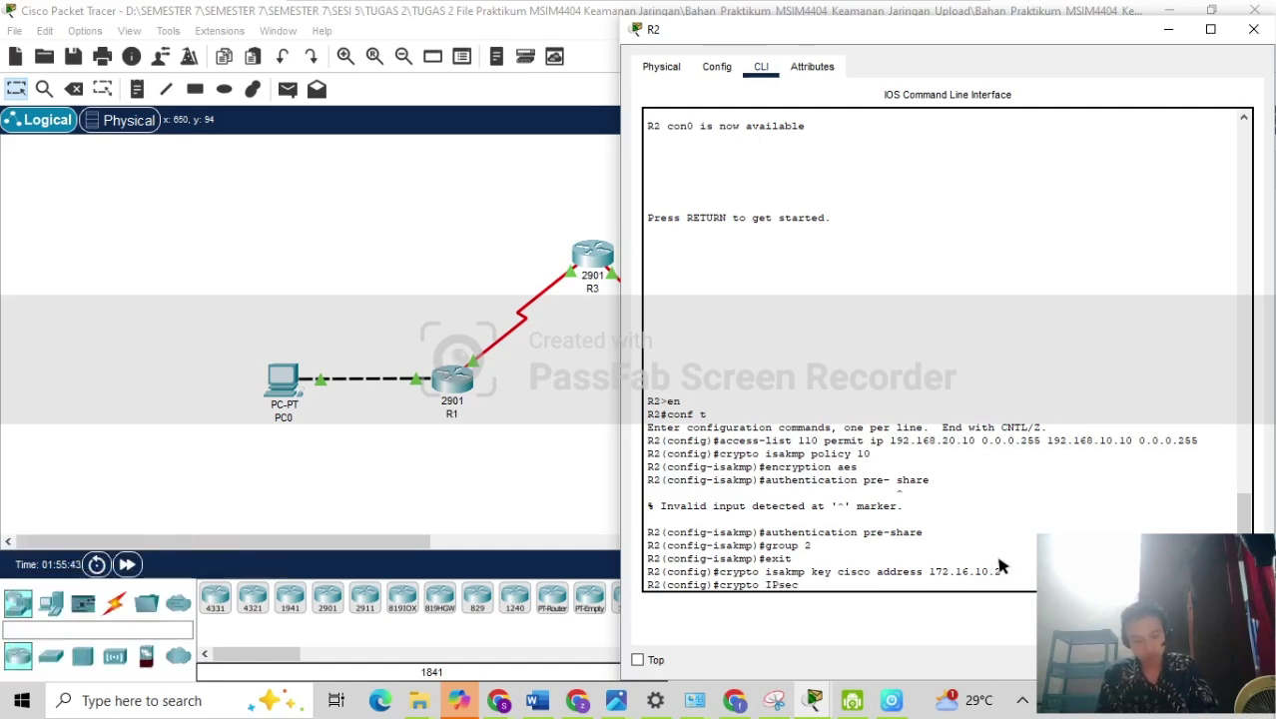
{"action": "type", "text": " transfo"}
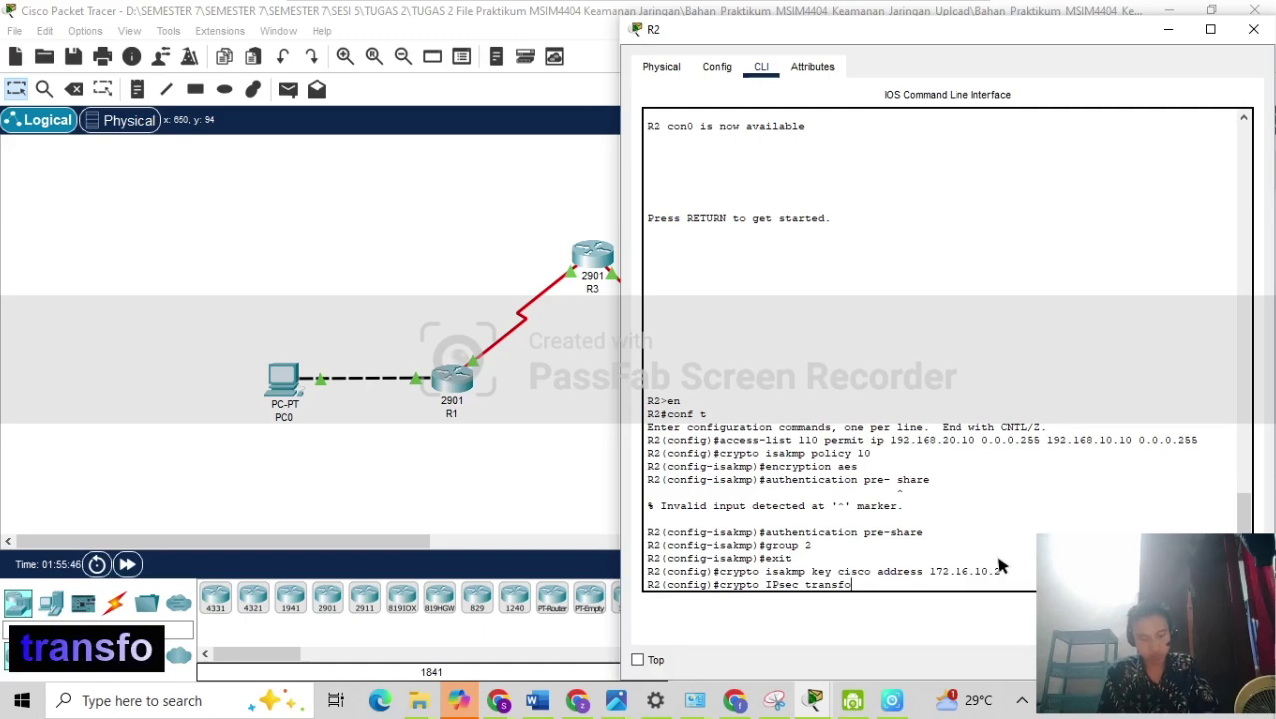
{"action": "type", "text": "rm"}
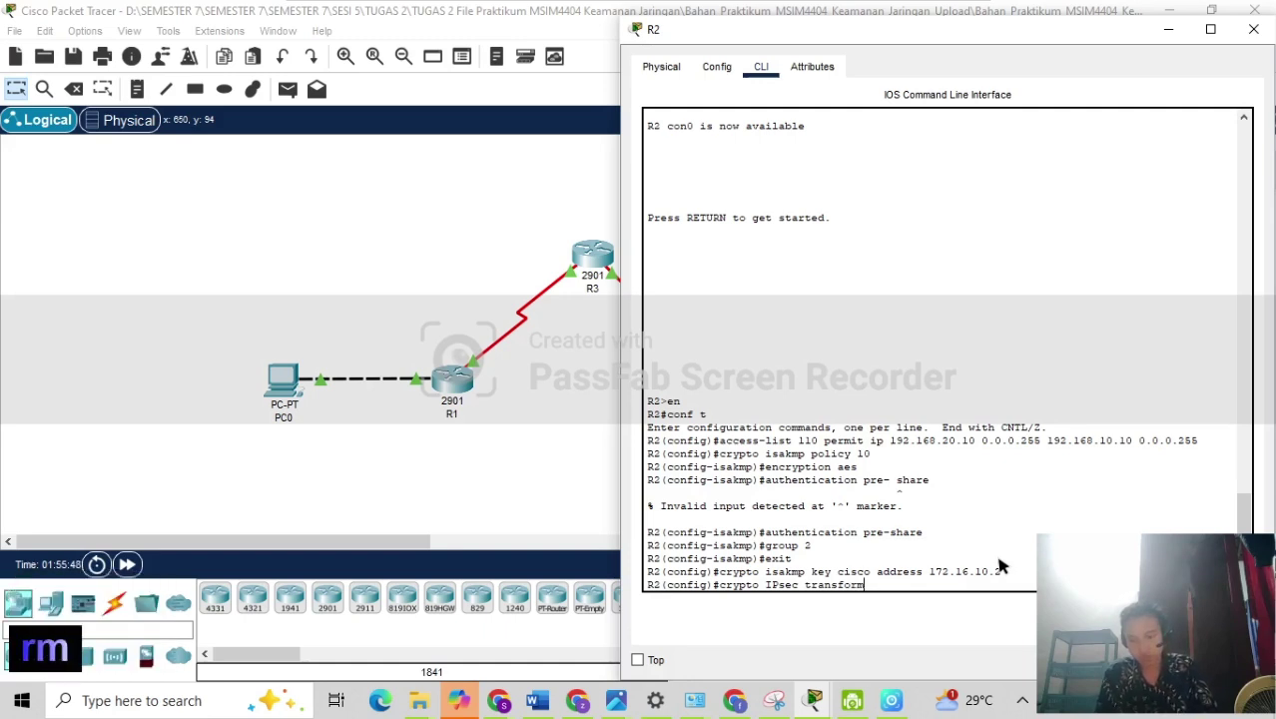
{"action": "type", "text": "-set"}
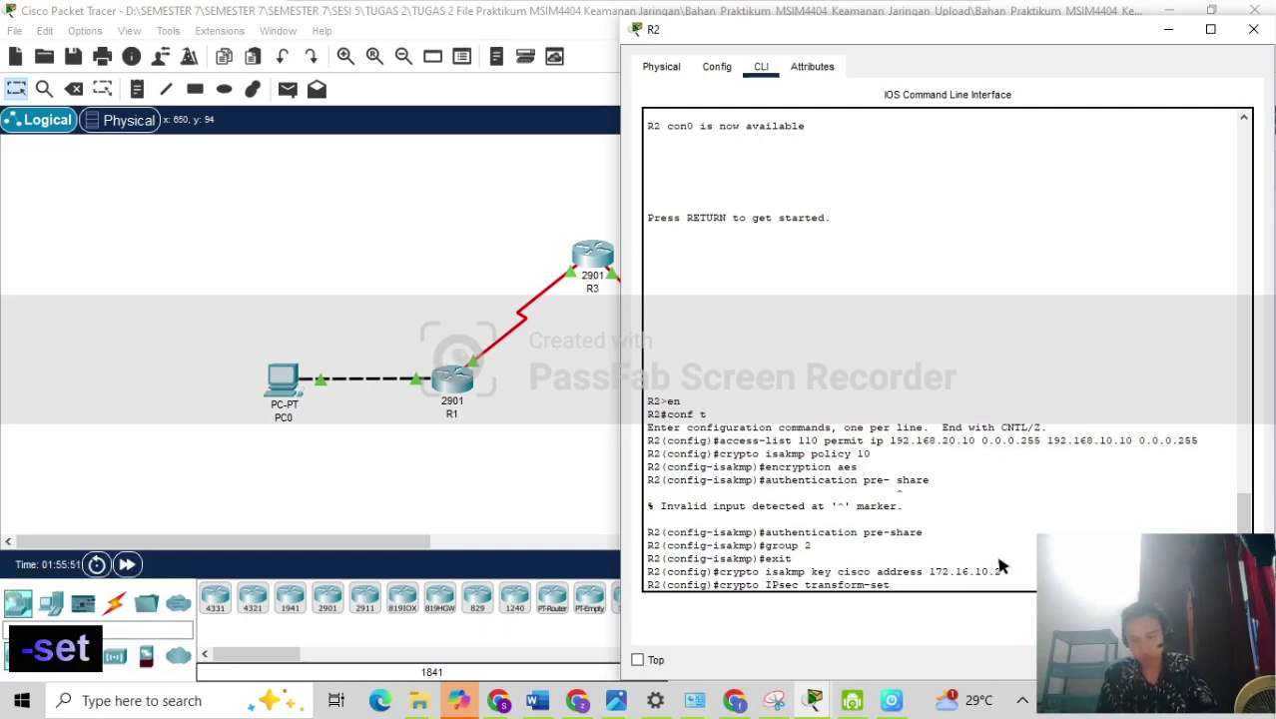
{"action": "type", "text": " VPN"}
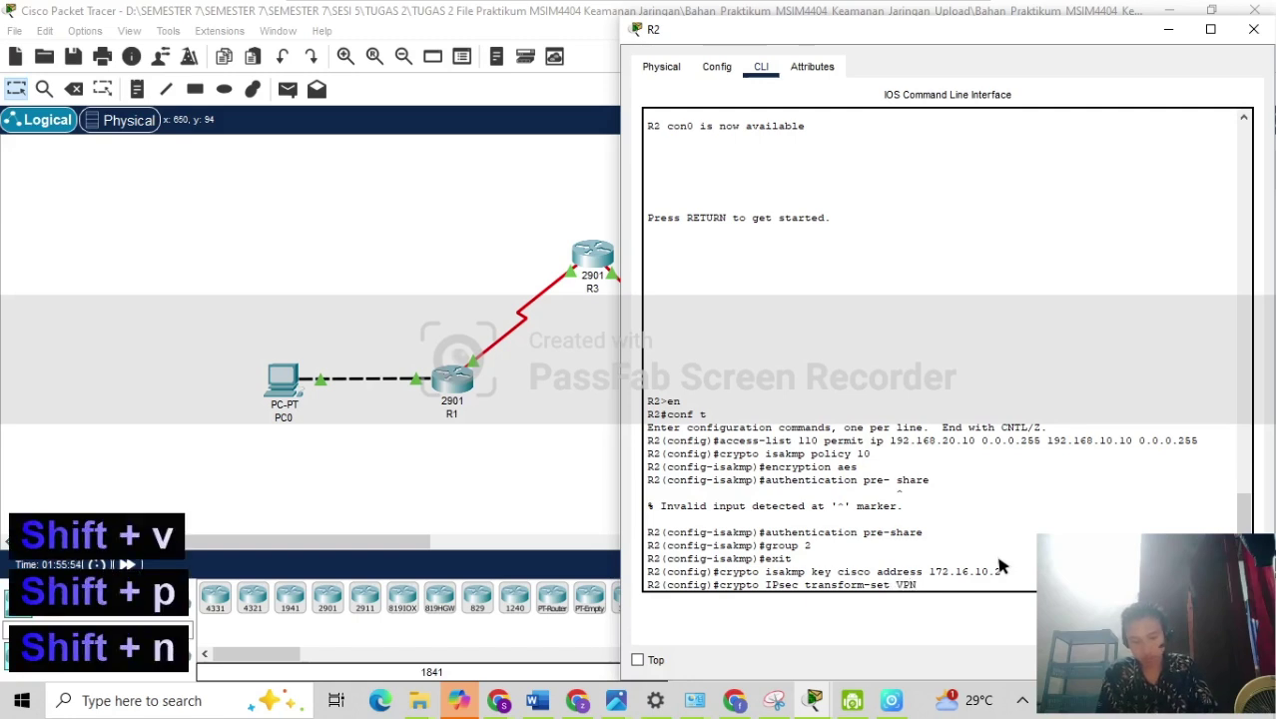
{"action": "type", "text": "-SET"}
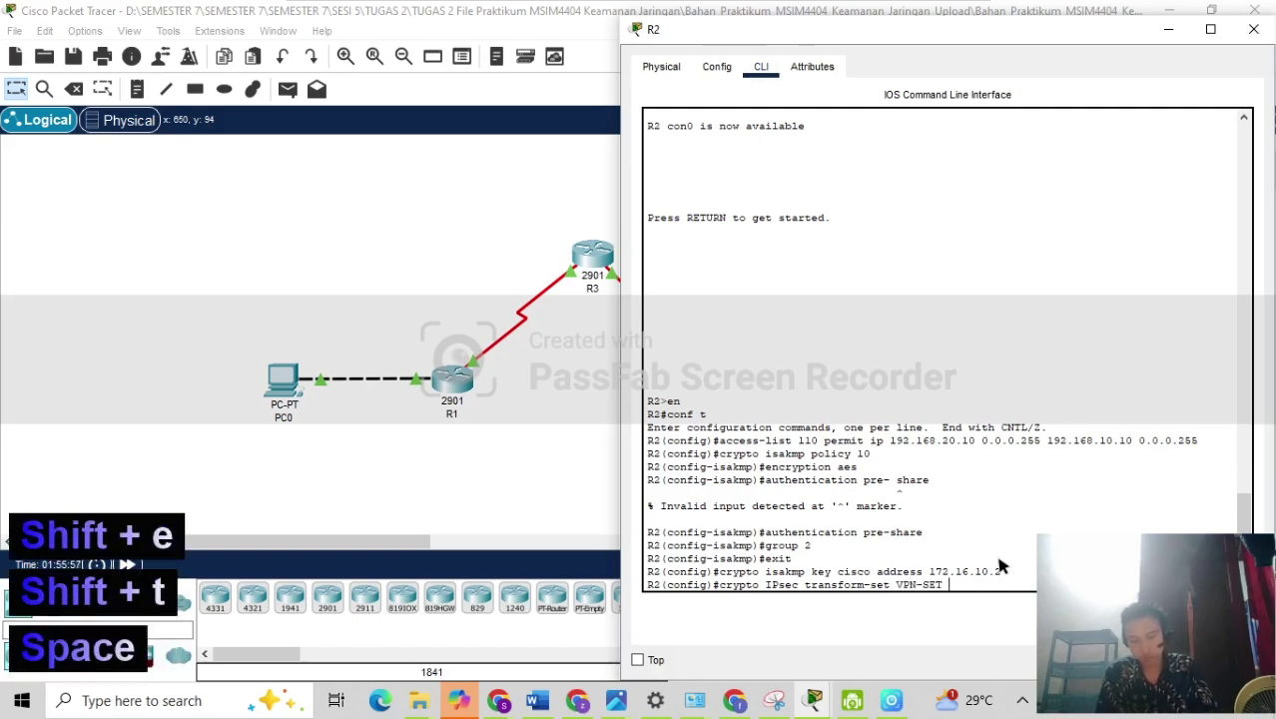
{"action": "type", "text": "e"}
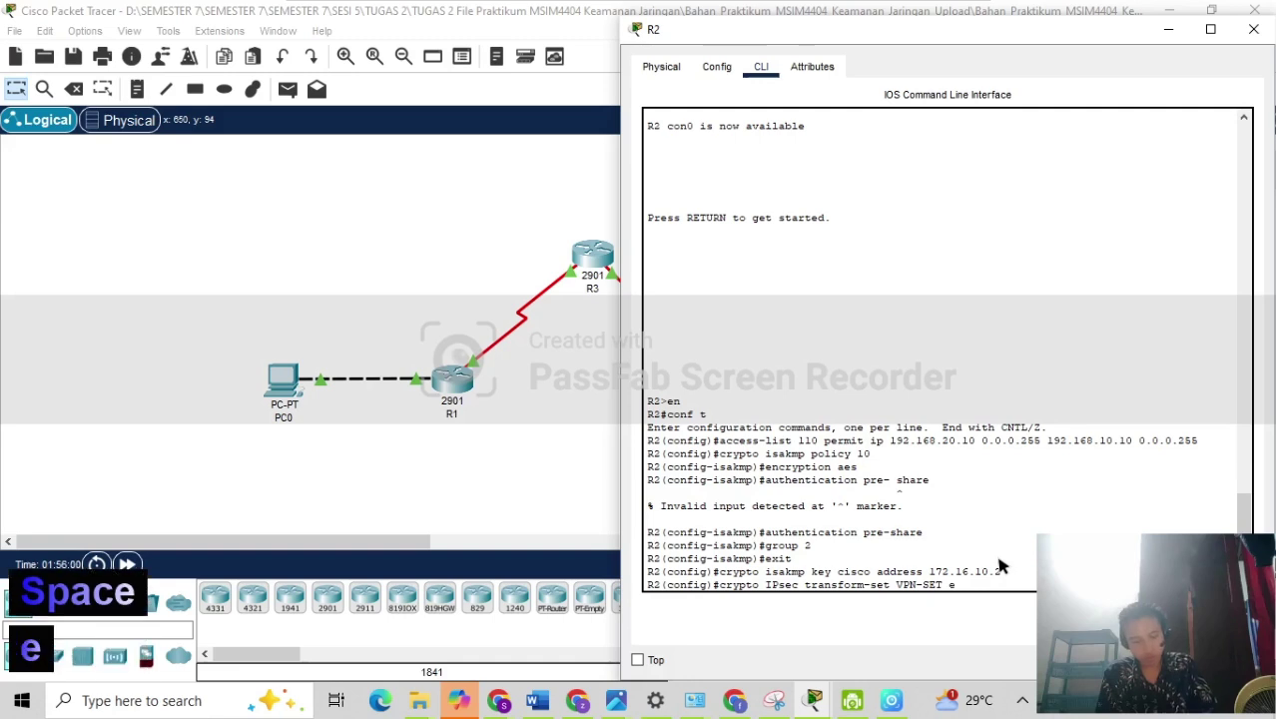
{"action": "type", "text": "sp-"}
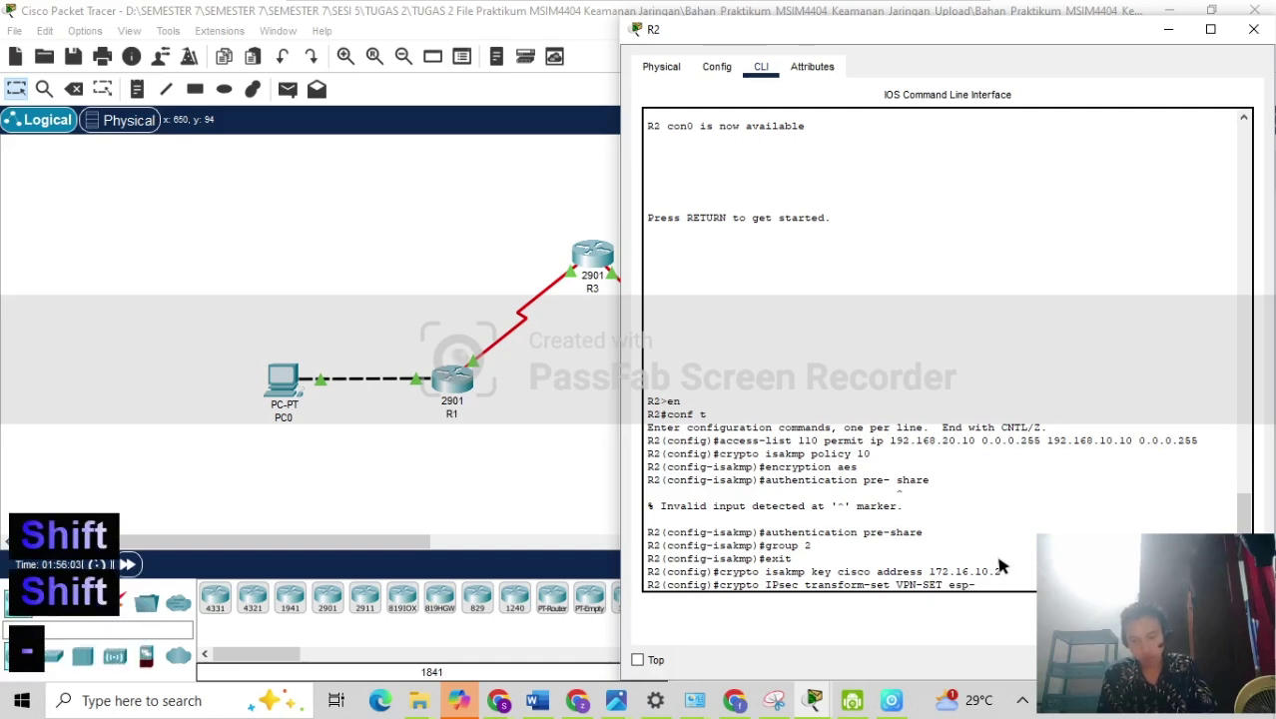
{"action": "type", "text": "3"}
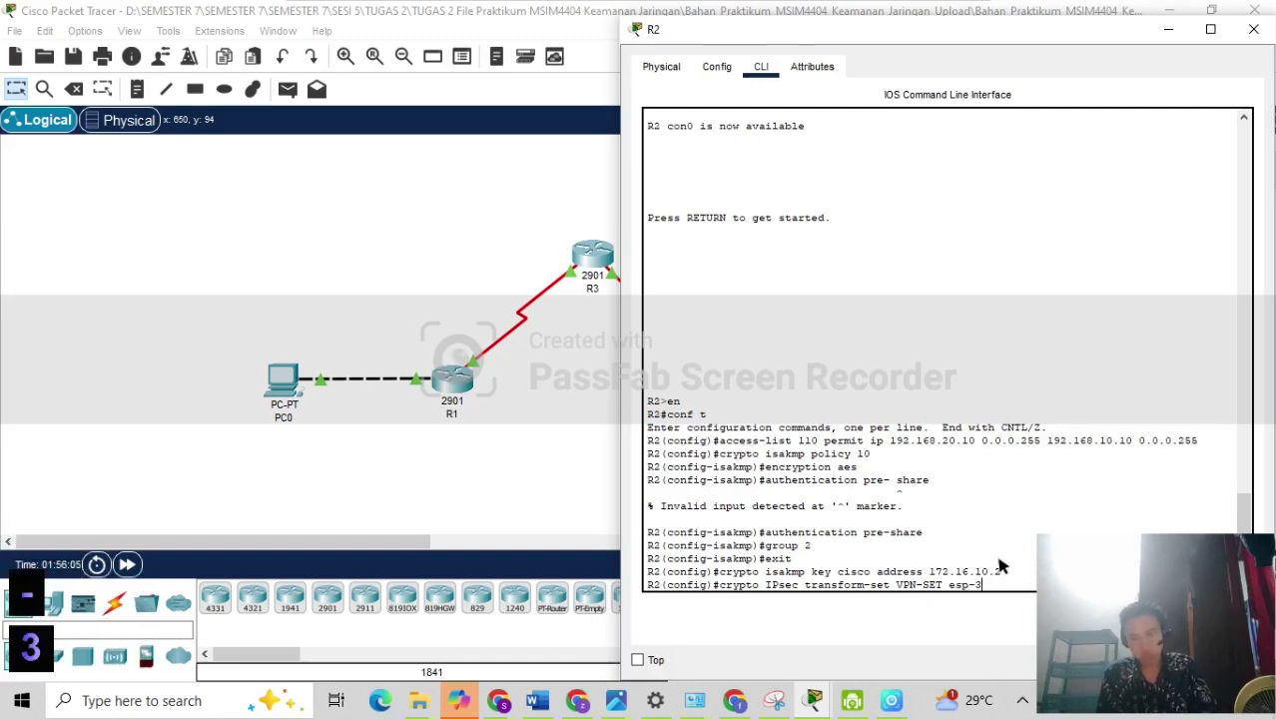
{"action": "type", "text": "des esp"}
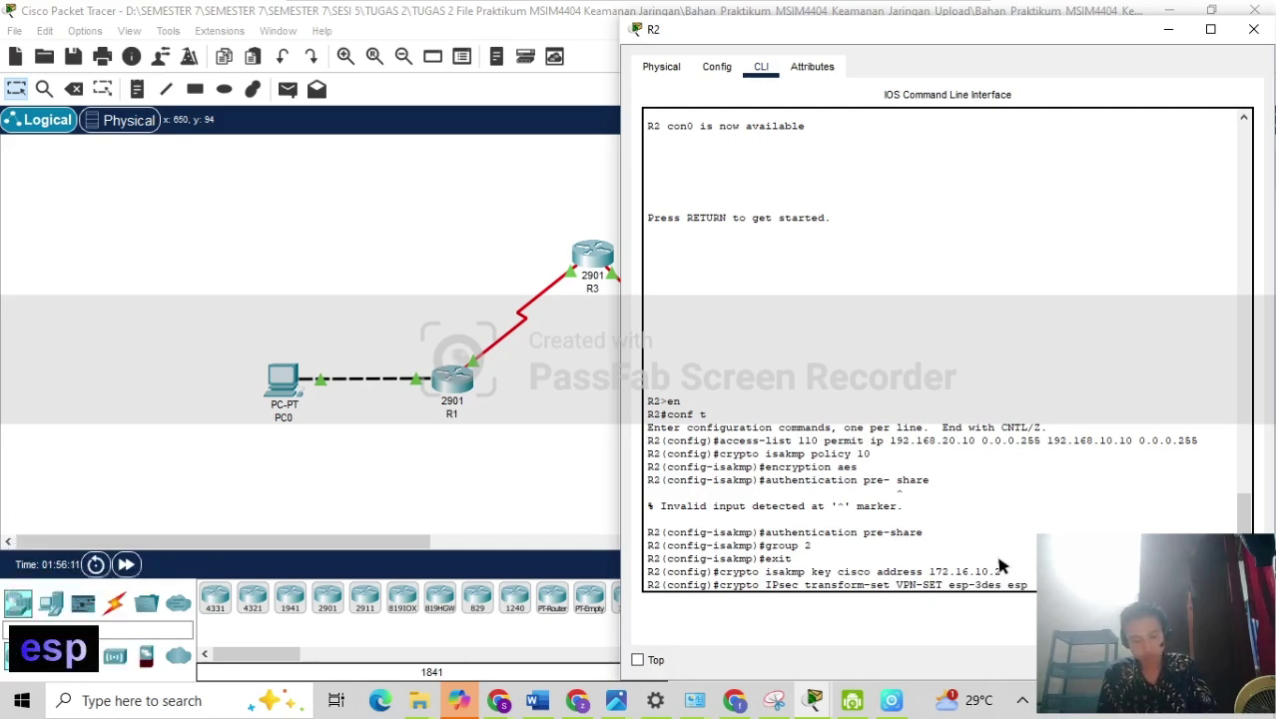
{"action": "type", "text": "-s"}
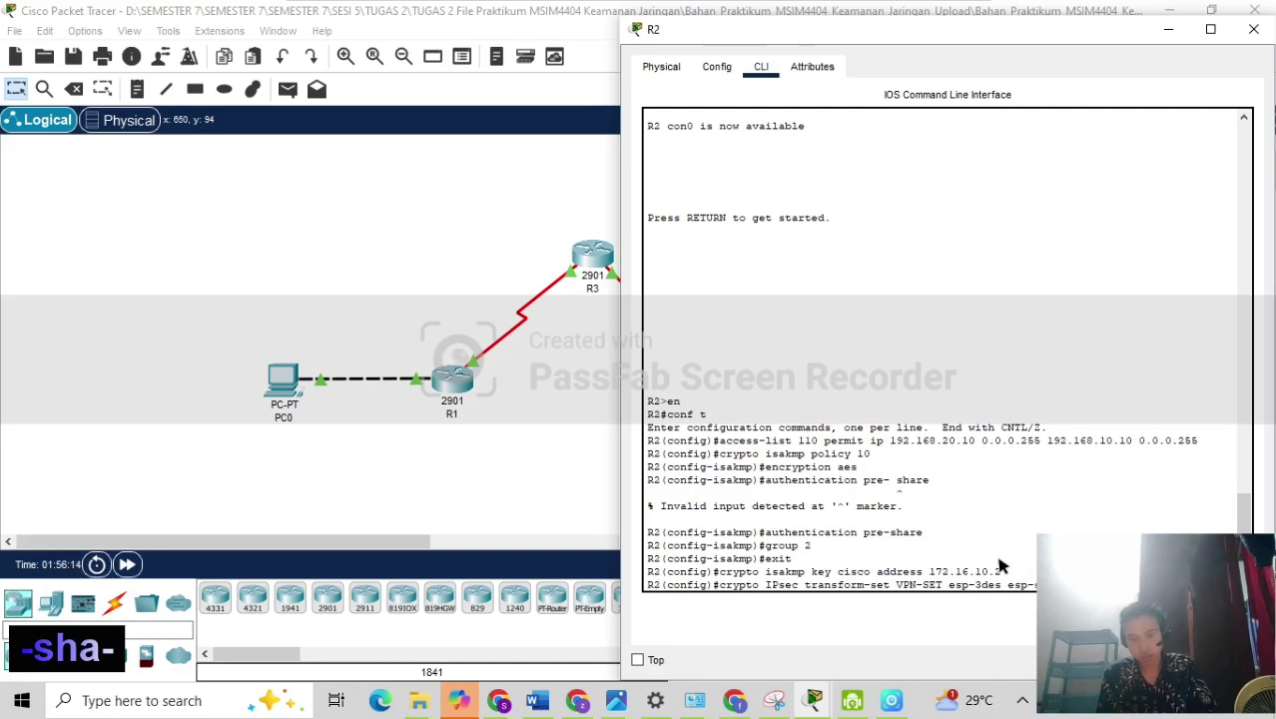
{"action": "type", "text": "ha-hmac"}
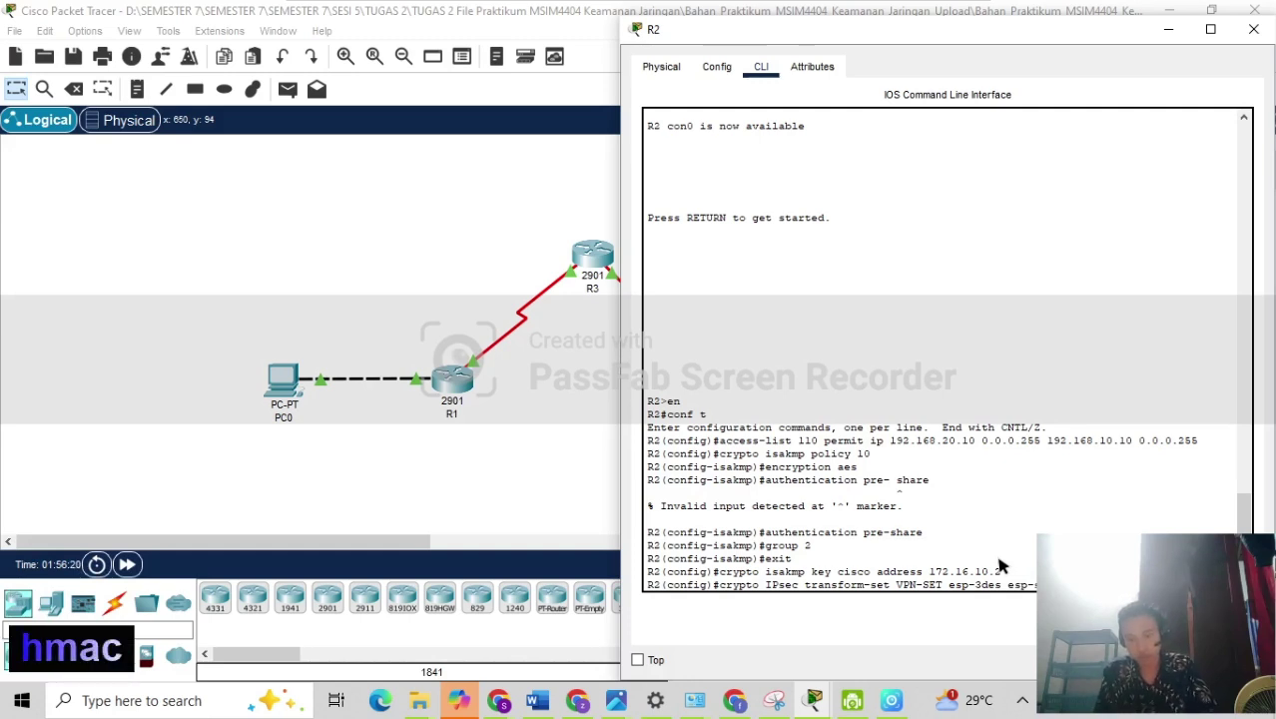
{"action": "key", "text": "Return"}
Browse R2's command history, recalling earlier crypto commands and clearing the prompt.
{"action": "type", "text": "config)#c"}
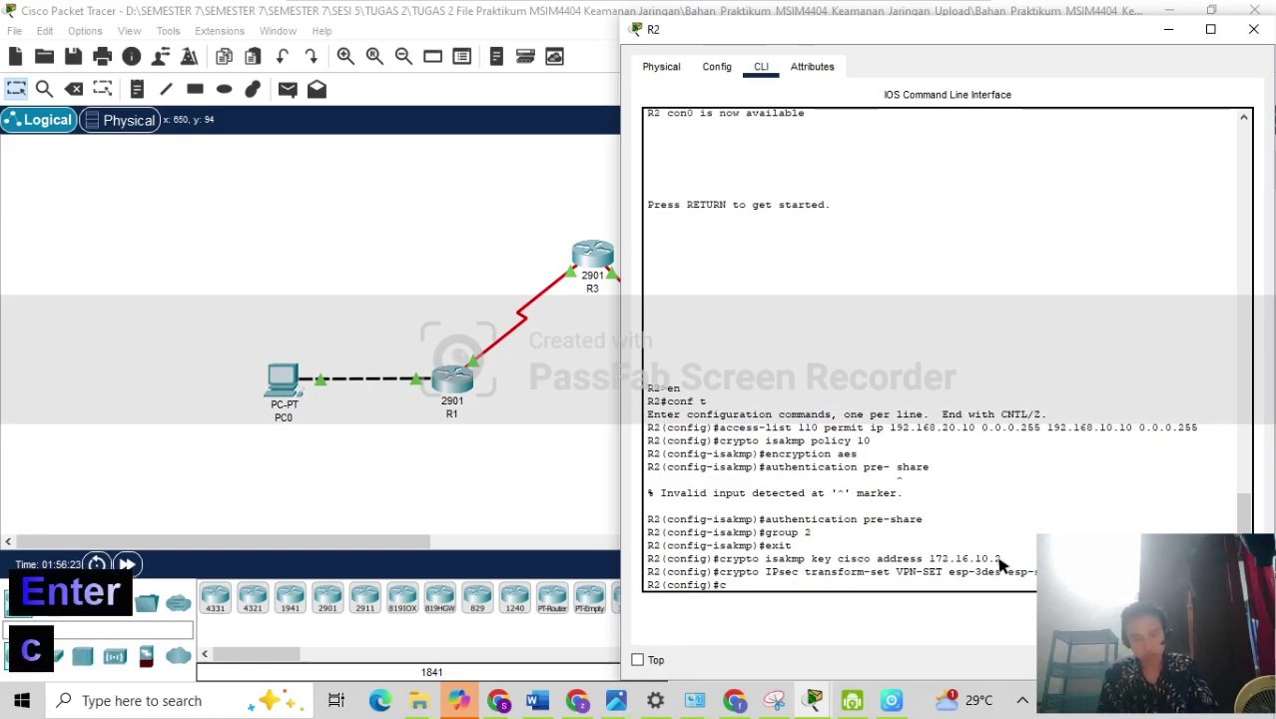
{"action": "key", "text": "BackSpace"}
{"action": "key", "text": "Up"}
{"action": "key", "text": "Up"}
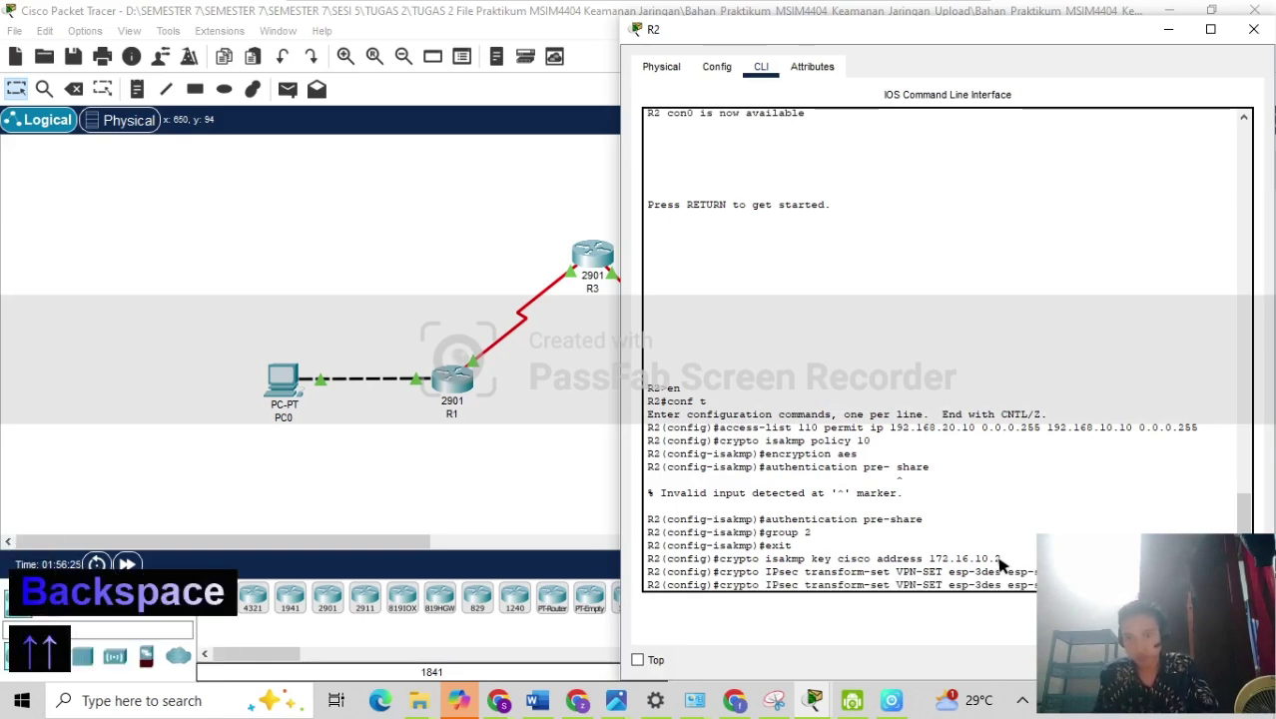
{"action": "key", "text": "Up"}
{"action": "key", "text": "Down"}
{"action": "key", "text": "Up"}
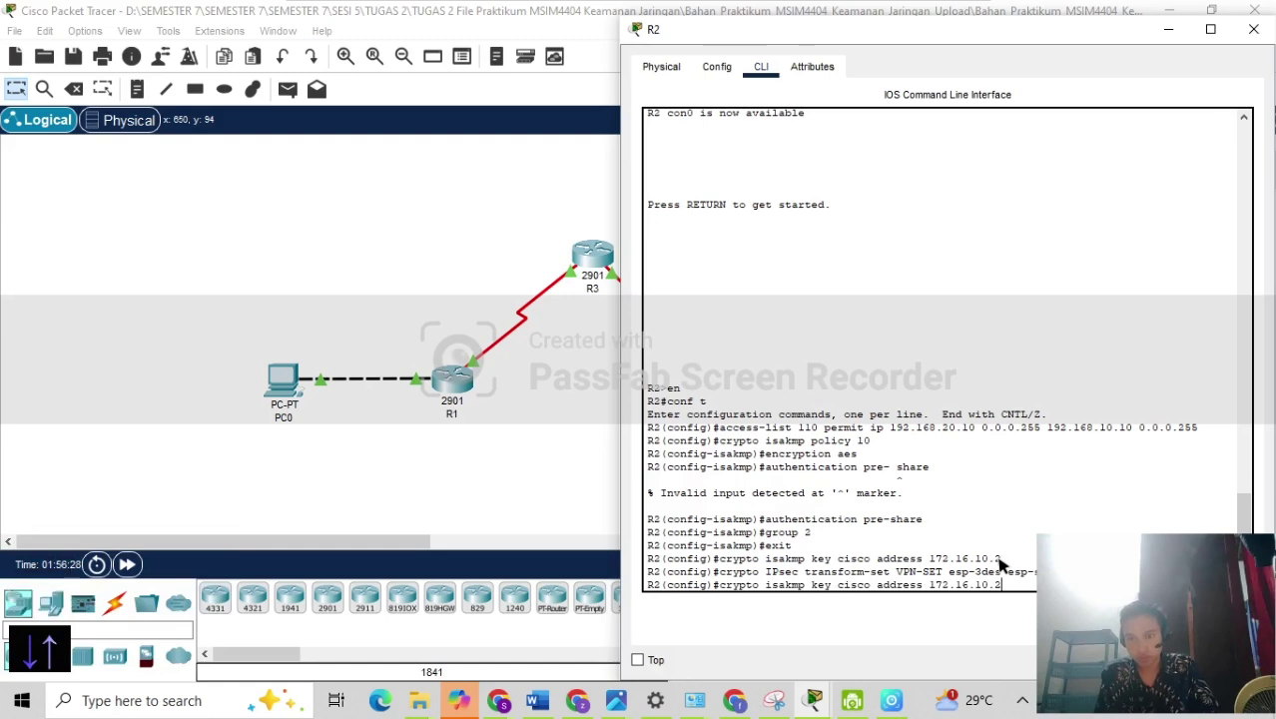
{"action": "key", "text": "BackSpace"}
{"action": "key", "text": "BackSpace"}
{"action": "key", "text": "BackSpace"}
{"action": "key", "text": "BackSpace"}
{"action": "key", "text": "BackSpace"}
{"action": "key", "text": "BackSpace"}
{"action": "key", "text": "BackSpace"}
{"action": "key", "text": "BackSpace"}
{"action": "key", "text": "BackSpace"}
{"action": "key", "text": "BackSpace"}
{"action": "key", "text": "BackSpace"}
{"action": "key", "text": "BackSpace"}
{"action": "key", "text": "BackSpace"}
{"action": "key", "text": "BackSpace"}
{"action": "key", "text": "BackSpace"}
{"action": "key", "text": "BackSpace"}
{"action": "key", "text": "BackSpace"}
{"action": "key", "text": "BackSpace"}
{"action": "key", "text": "BackSpace"}
{"action": "key", "text": "BackSpace"}
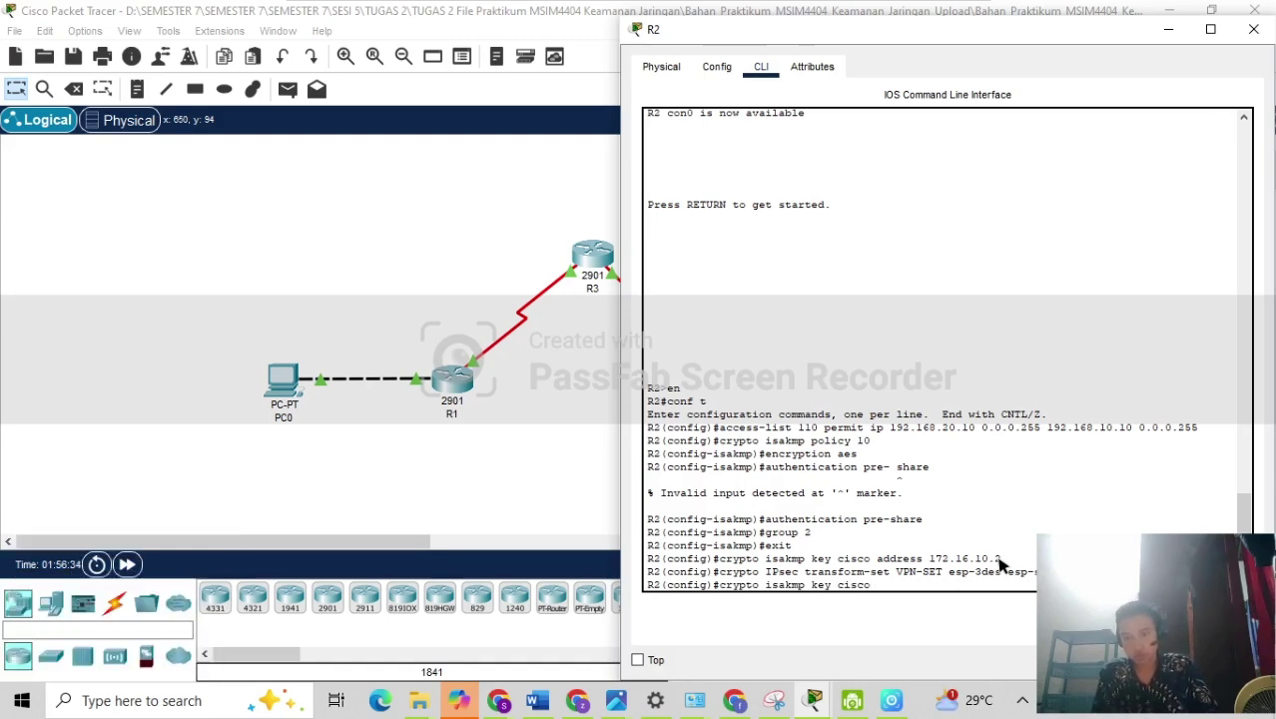
{"action": "key", "text": "BackSpace"}
{"action": "key", "text": "BackSpace"}
{"action": "key", "text": "BackSpace"}
{"action": "key", "text": "BackSpace"}
{"action": "key", "text": "BackSpace"}
{"action": "key", "text": "BackSpace"}
{"action": "key", "text": "BackSpace"}
{"action": "key", "text": "BackSpace"}
{"action": "key", "text": "BackSpace"}
{"action": "key", "text": "BackSpace"}
{"action": "key", "text": "BackSpace"}
{"action": "key", "text": "BackSpace"}
{"action": "key", "text": "BackSpace"}
{"action": "key", "text": "BackSpace"}
{"action": "key", "text": "BackSpace"}
{"action": "key", "text": "BackSpace"}
{"action": "key", "text": "BackSpace"}
{"action": "key", "text": "BackSpace"}
{"action": "key", "text": "BackSpace"}
{"action": "key", "text": "BackSpace"}
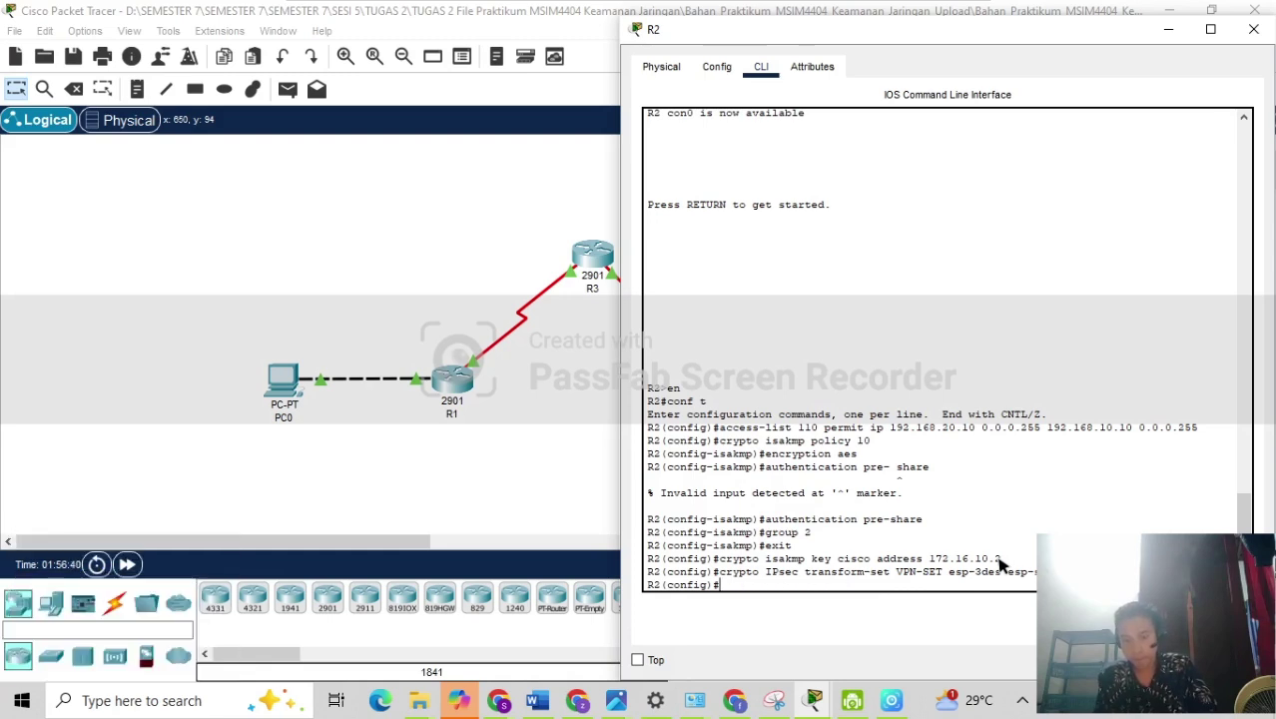
{"action": "key", "text": "Up"}
{"action": "key", "text": "Up"}
{"action": "key", "text": "Up"}
{"action": "key", "text": "Up"}
{"action": "key", "text": "Up"}
{"action": "key", "text": "Up"}
{"action": "key", "text": "Down"}
{"action": "key", "text": "Down"}
{"action": "key", "text": "Down"}
{"action": "key", "text": "Down"}
{"action": "key", "text": "Down"}
{"action": "key", "text": "Down"}
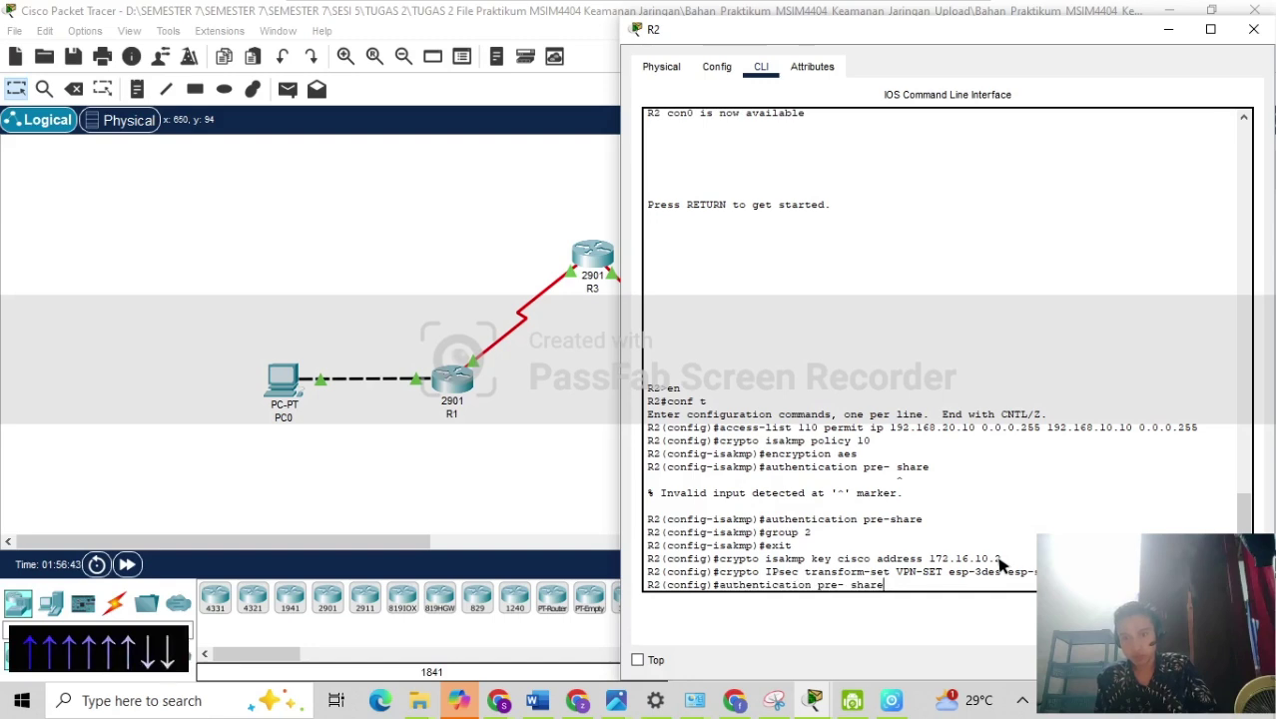
{"action": "key", "text": "Up"}
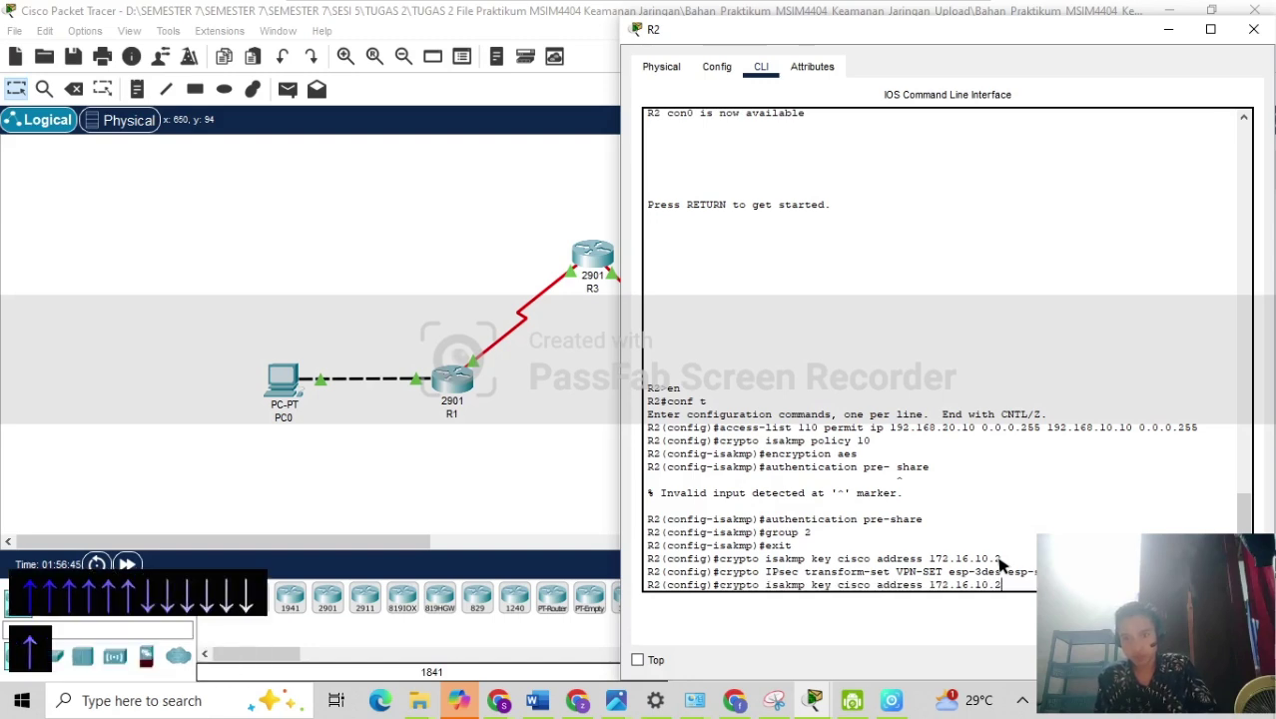
Create crypto map VPN-MAP entry 10 of type ipsec-isakmp on R2.
{"action": "key", "text": "BackSpace"}
{"action": "key", "text": "BackSpace"}
{"action": "key", "text": "BackSpace"}
{"action": "key", "text": "BackSpace"}
{"action": "key", "text": "BackSpace"}
{"action": "key", "text": "BackSpace"}
{"action": "key", "text": "BackSpace"}
{"action": "key", "text": "BackSpace"}
{"action": "key", "text": "BackSpace"}
{"action": "key", "text": "BackSpace"}
{"action": "key", "text": "BackSpace"}
{"action": "key", "text": "BackSpace"}
{"action": "key", "text": "BackSpace"}
{"action": "key", "text": "BackSpace"}
{"action": "key", "text": "BackSpace"}
{"action": "key", "text": "BackSpace"}
{"action": "key", "text": "BackSpace"}
{"action": "key", "text": "BackSpace"}
{"action": "key", "text": "BackSpace"}
{"action": "key", "text": "BackSpace"}
{"action": "key", "text": "BackSpace"}
{"action": "key", "text": "BackSpace"}
{"action": "key", "text": "BackSpace"}
{"action": "key", "text": "BackSpace"}
{"action": "key", "text": "BackSpace"}
{"action": "key", "text": "BackSpace"}
{"action": "key", "text": "BackSpace"}
{"action": "key", "text": "BackSpace"}
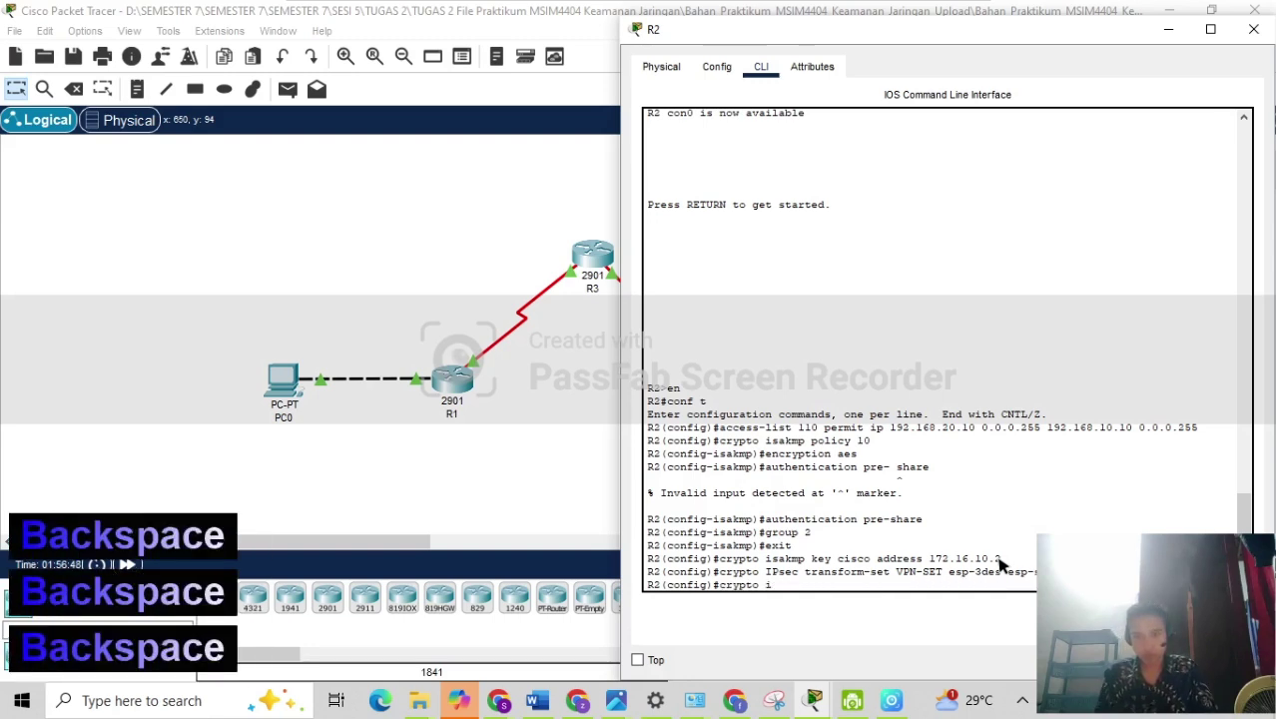
{"action": "type", "text": "map "}
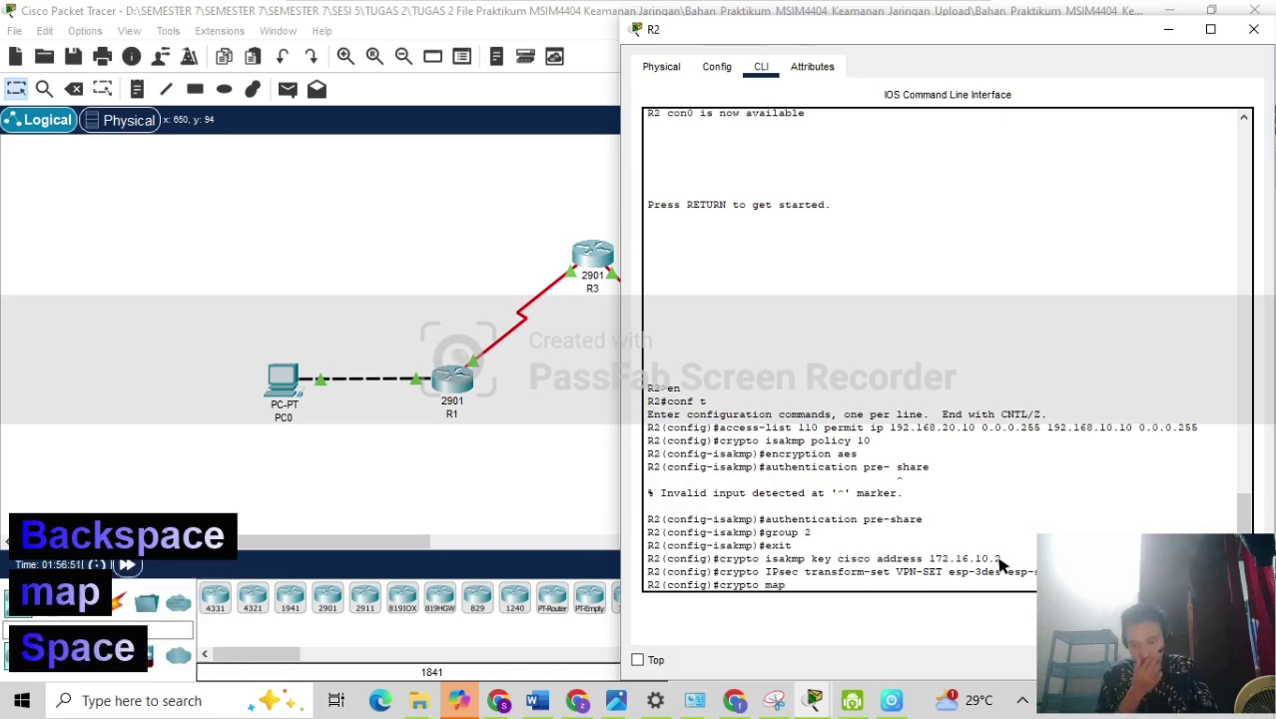
{"action": "type", "text": "VPN-"}
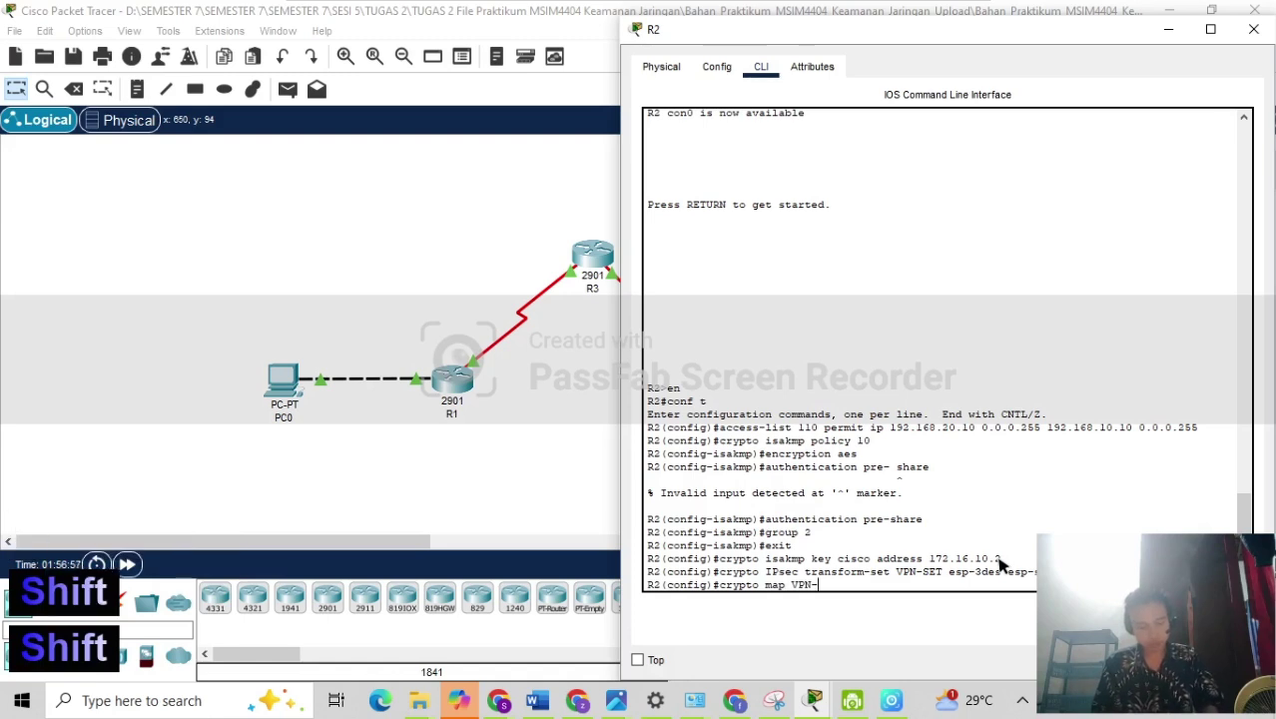
{"action": "type", "text": "MAP"}
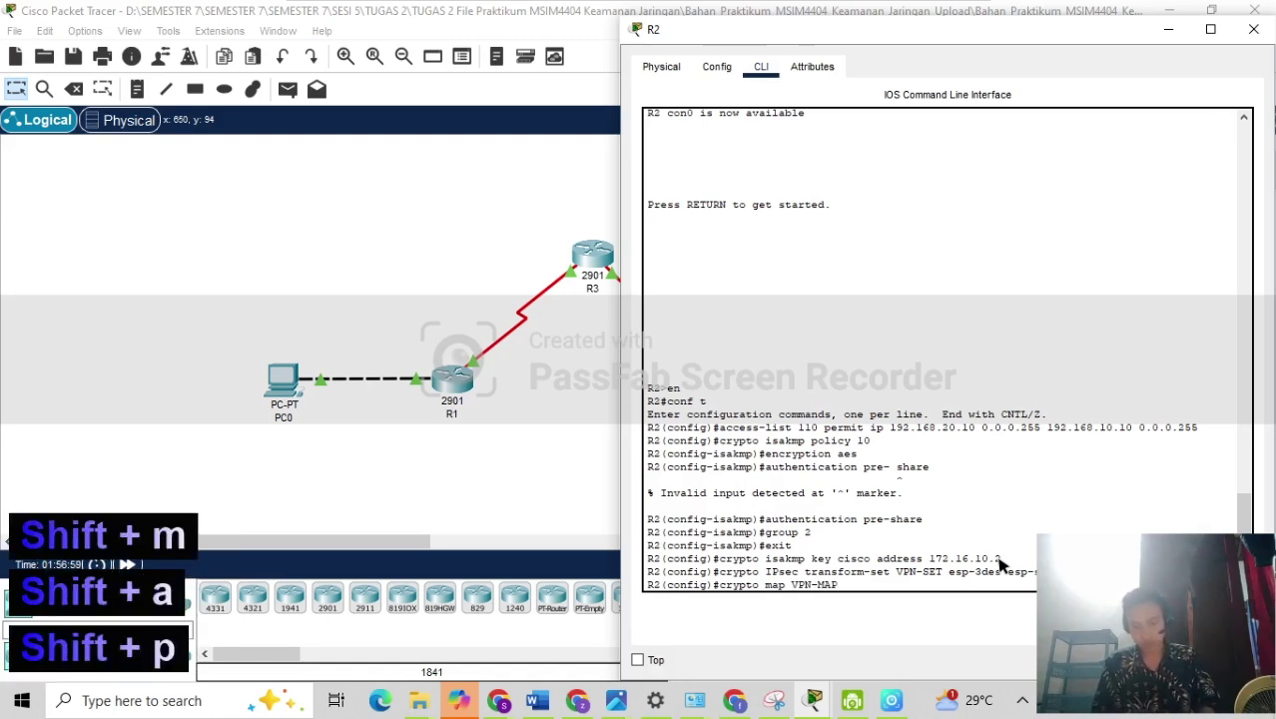
{"action": "type", "text": " 10"}
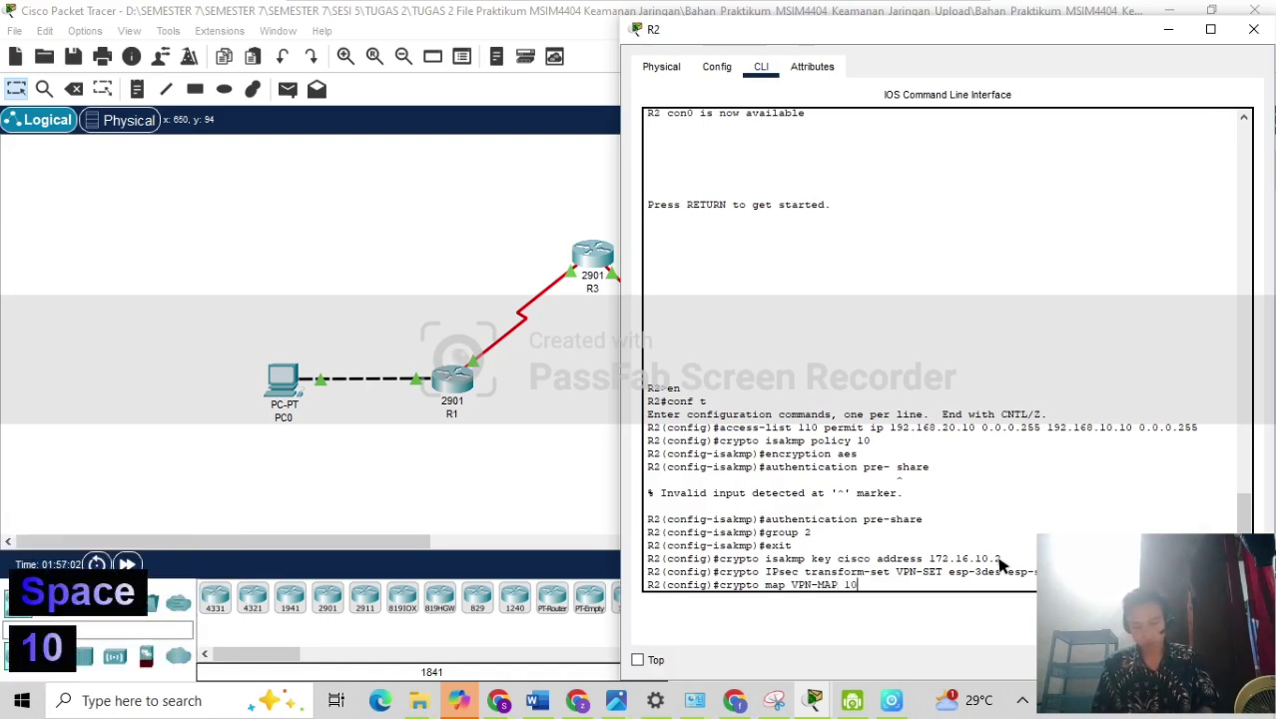
{"action": "type", "text": " IPse"}
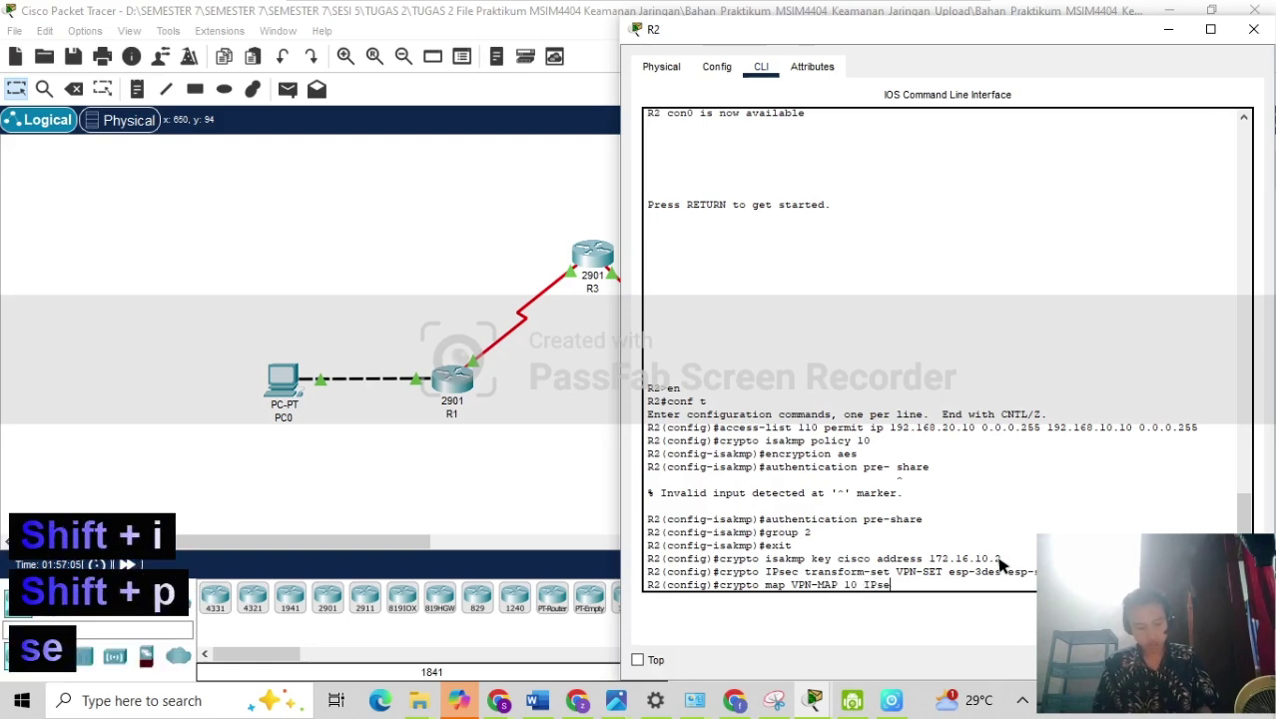
{"action": "type", "text": "c"}
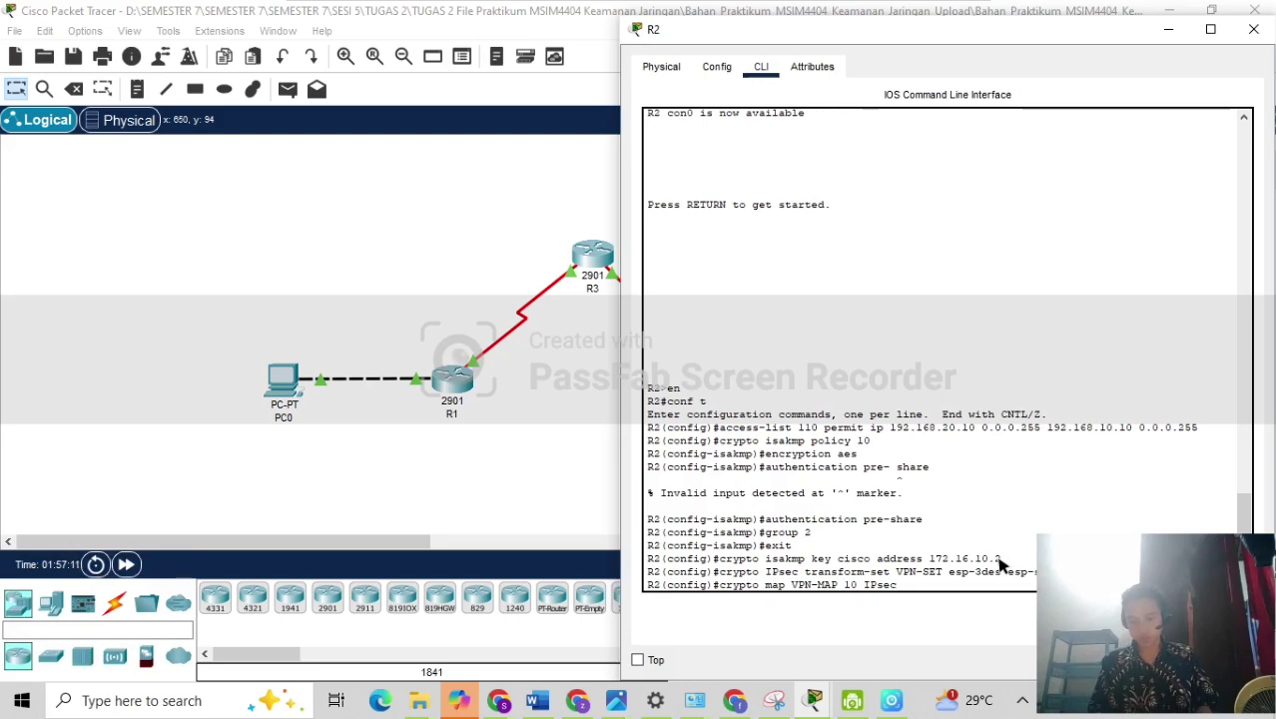
{"action": "key", "text": "BackSpace"}
{"action": "type", "text": "-"}
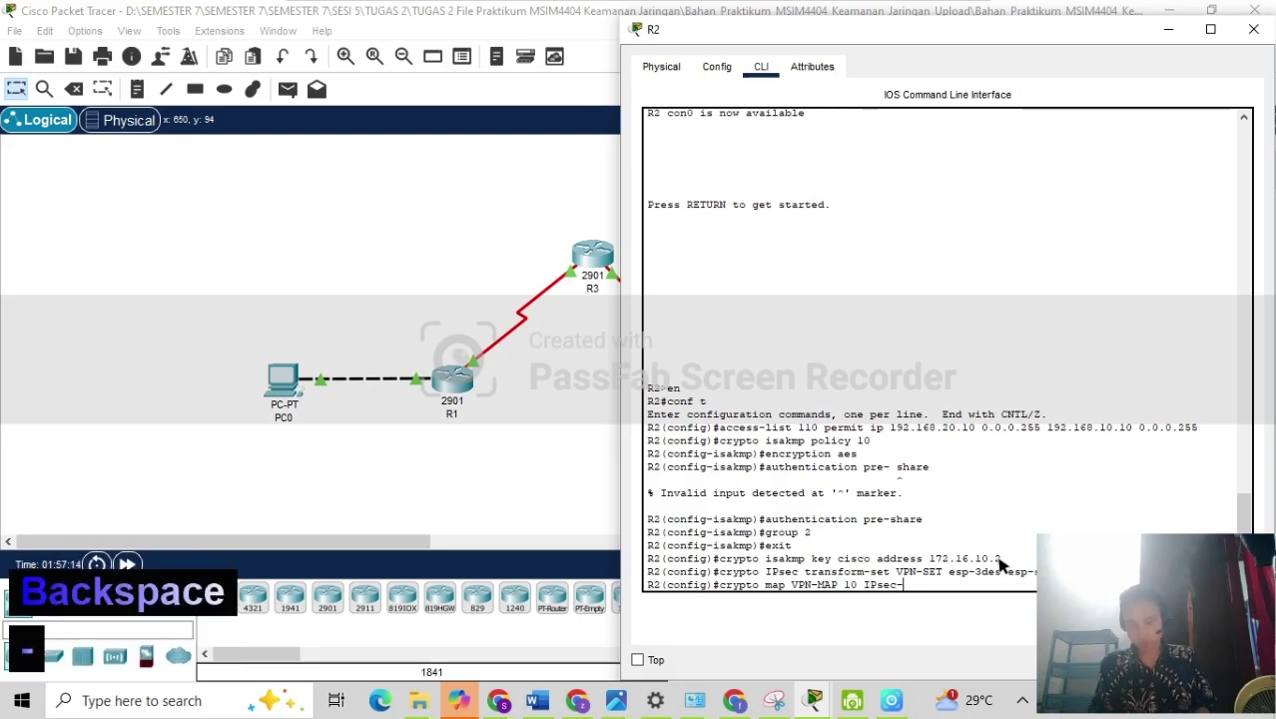
{"action": "type", "text": "isakmp"}
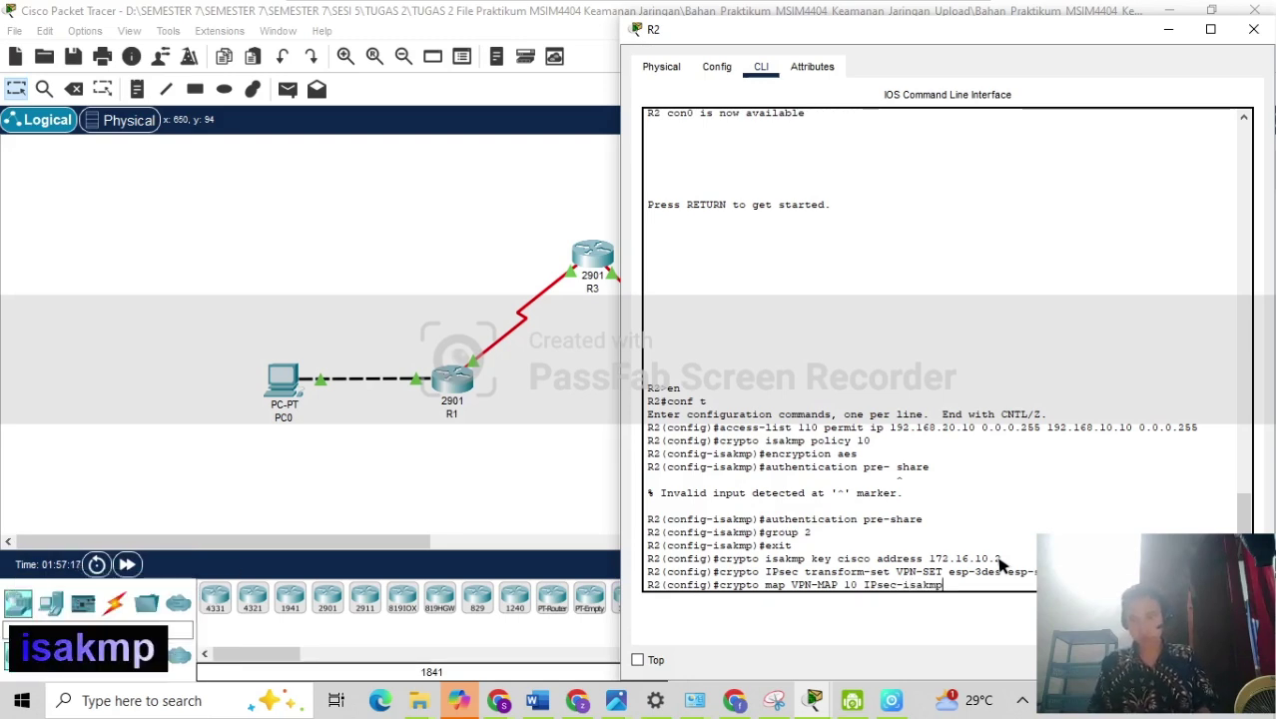
{"action": "key", "text": "Return"}
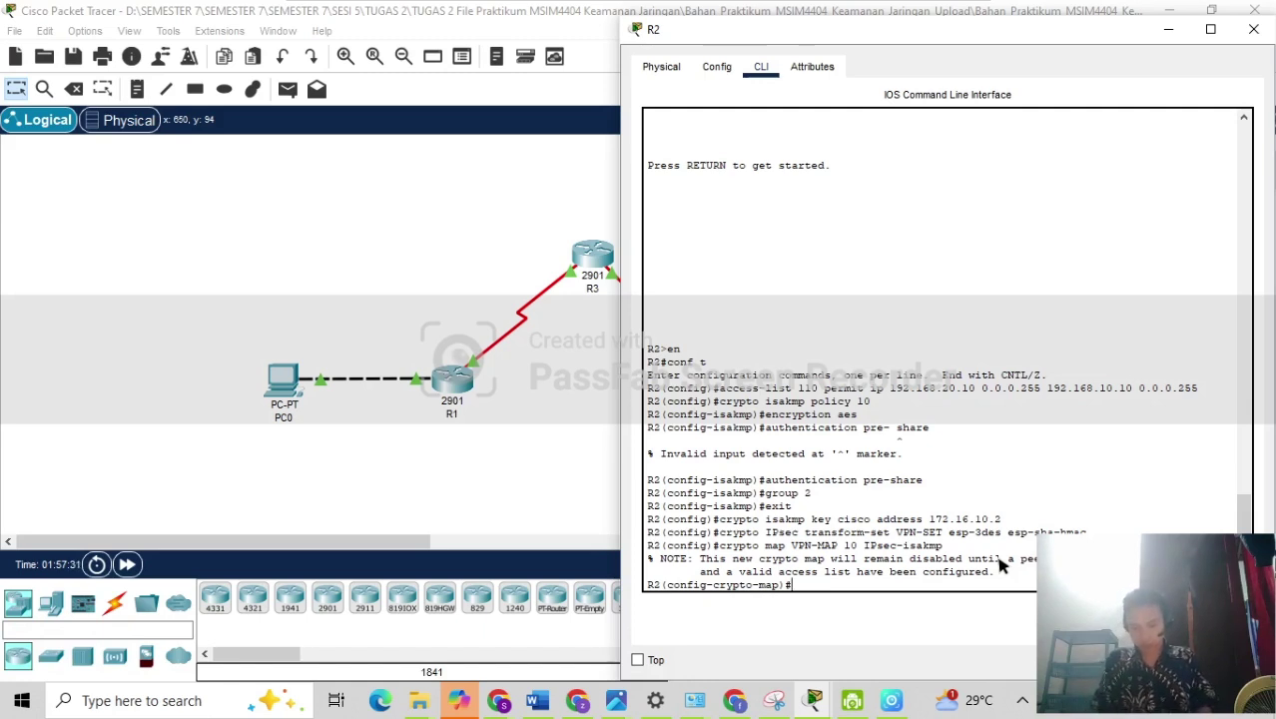
Give VPN-MAP 10 the description 'VPN connection to R1' and peer 172.16.10.2.
{"action": "type", "text": "des"}
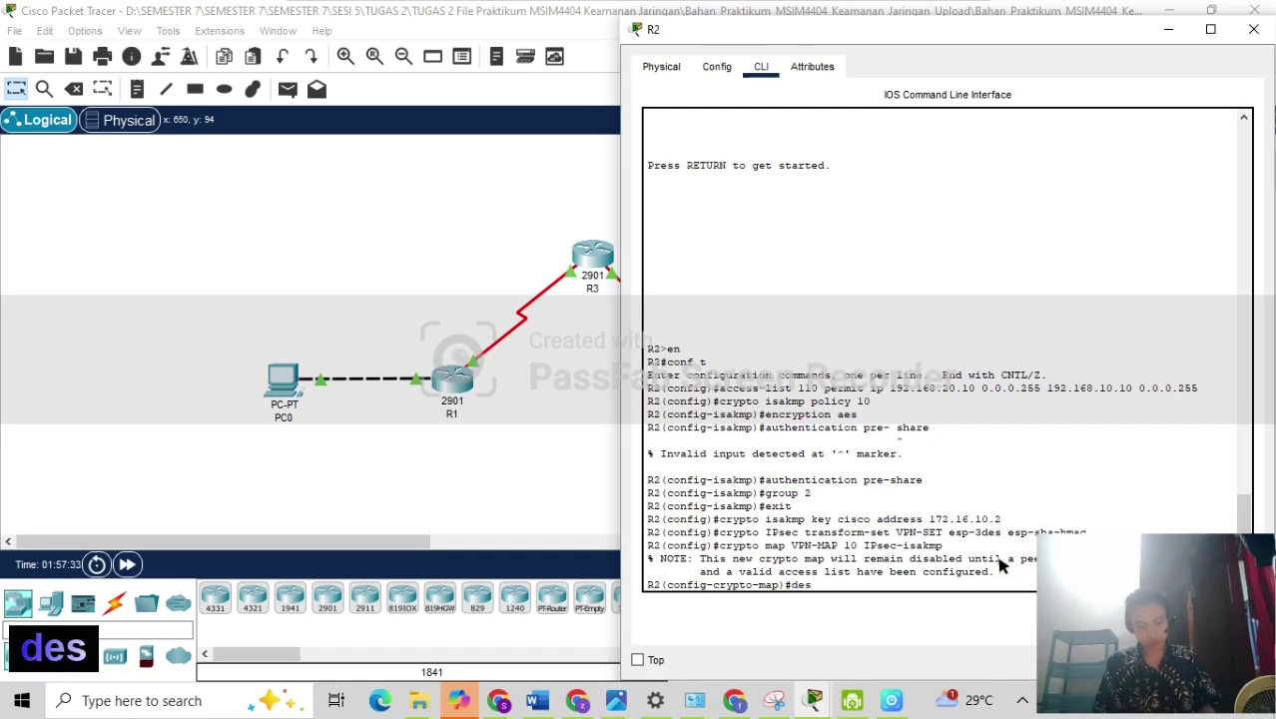
{"action": "type", "text": "crip"}
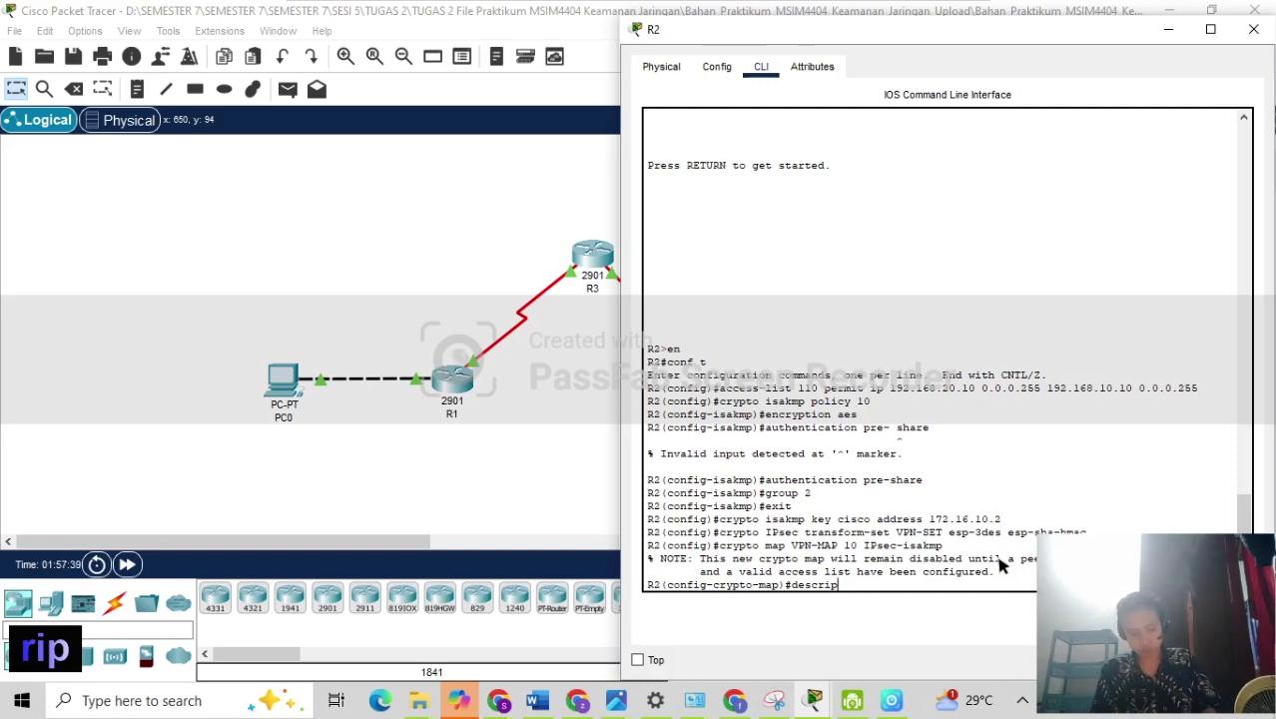
{"action": "type", "text": "tip"}
{"action": "key", "text": "BackSpace"}
{"action": "type", "text": "on"}
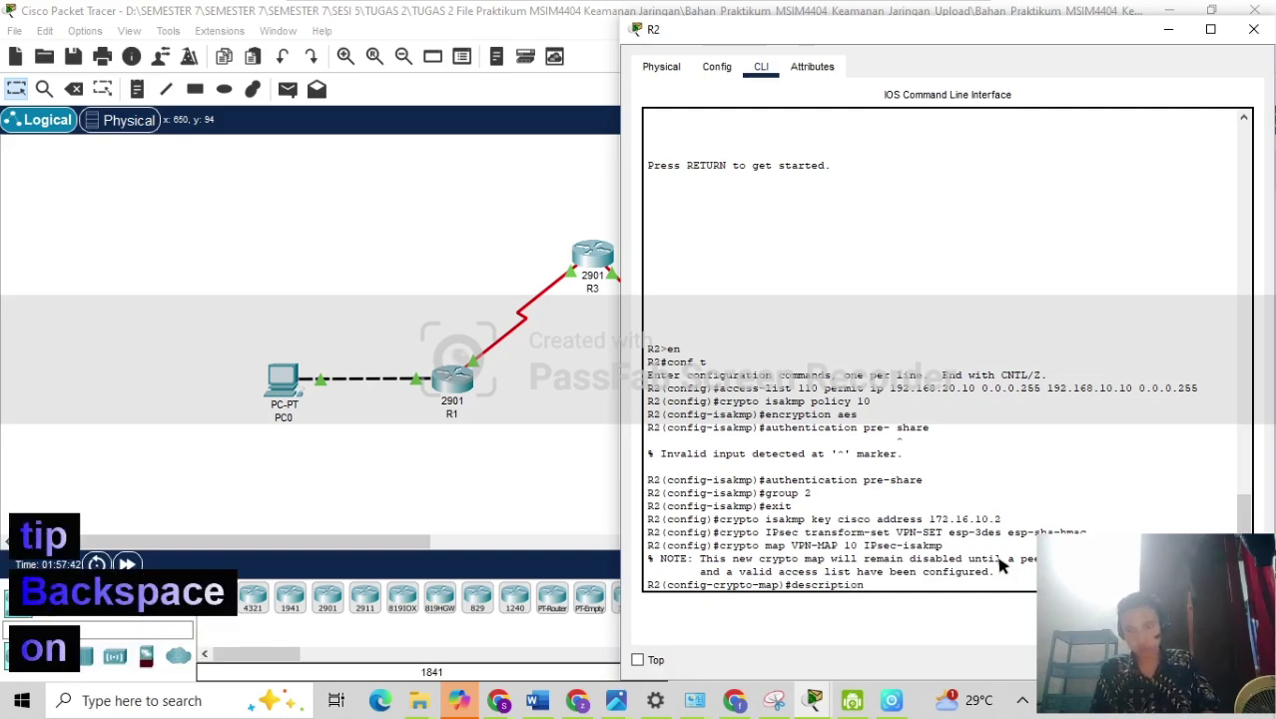
{"action": "type", "text": " V"}
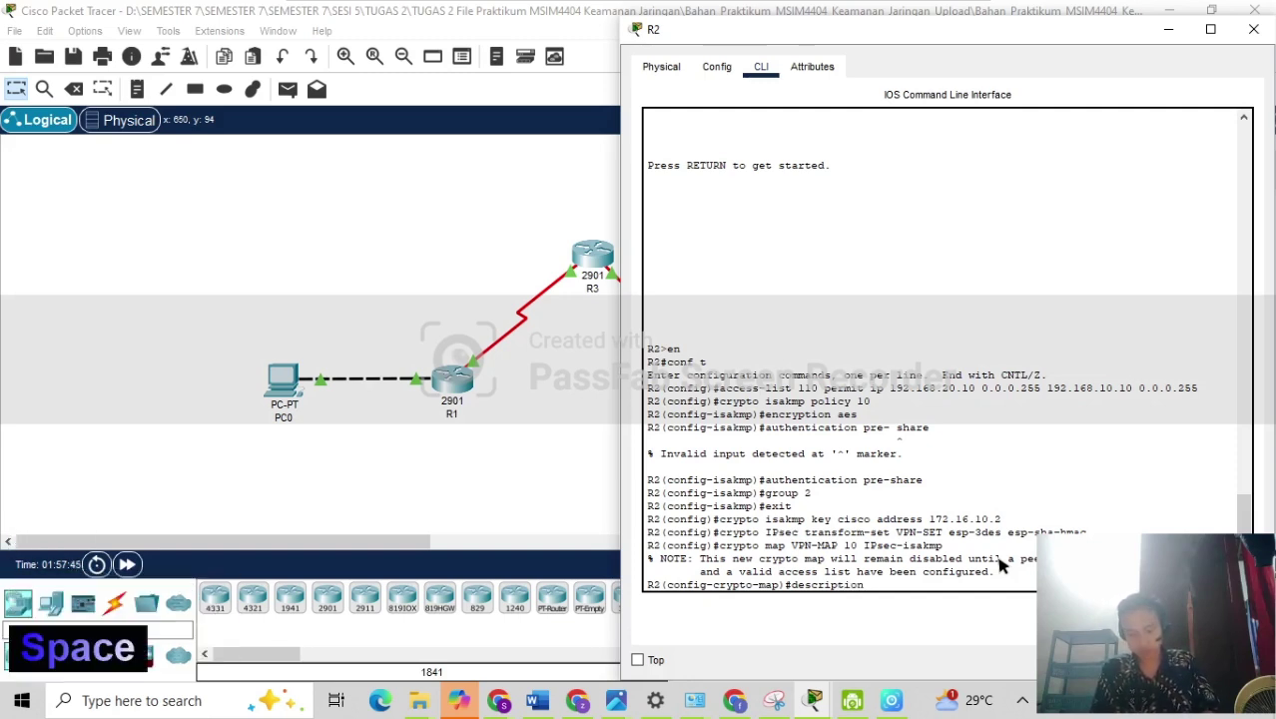
{"action": "type", "text": "PN co"}
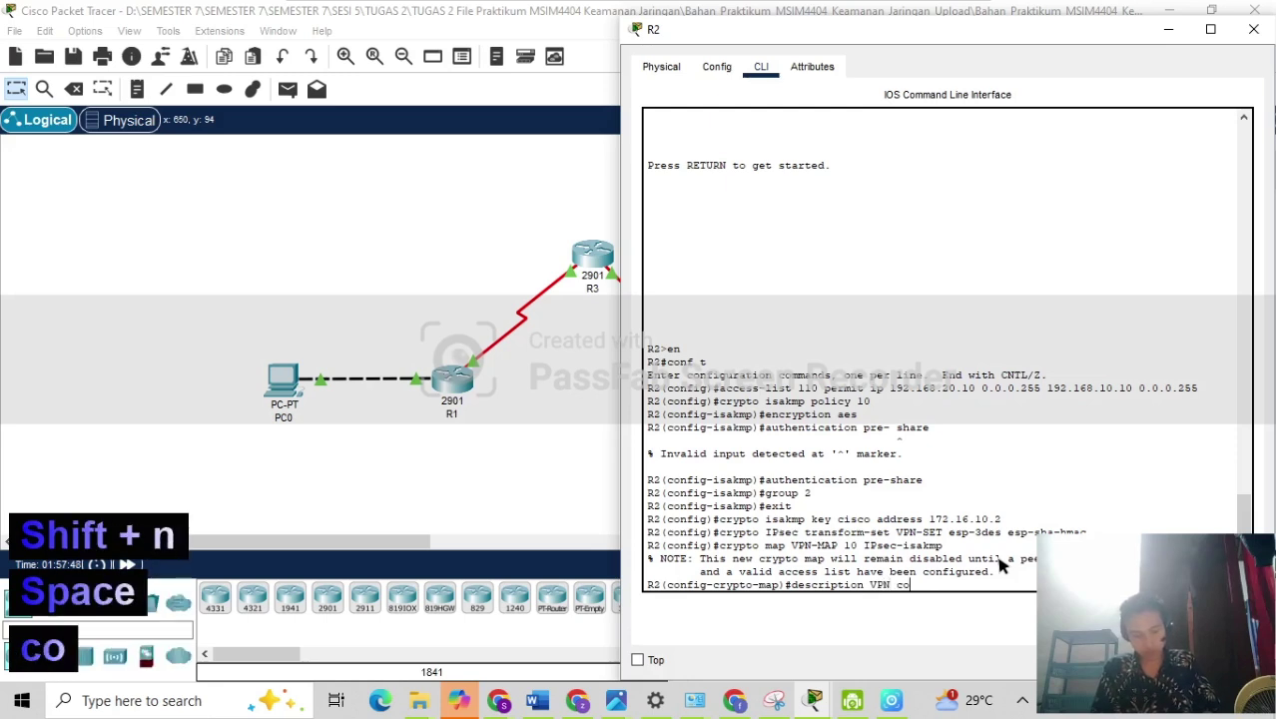
{"action": "type", "text": "nnection "}
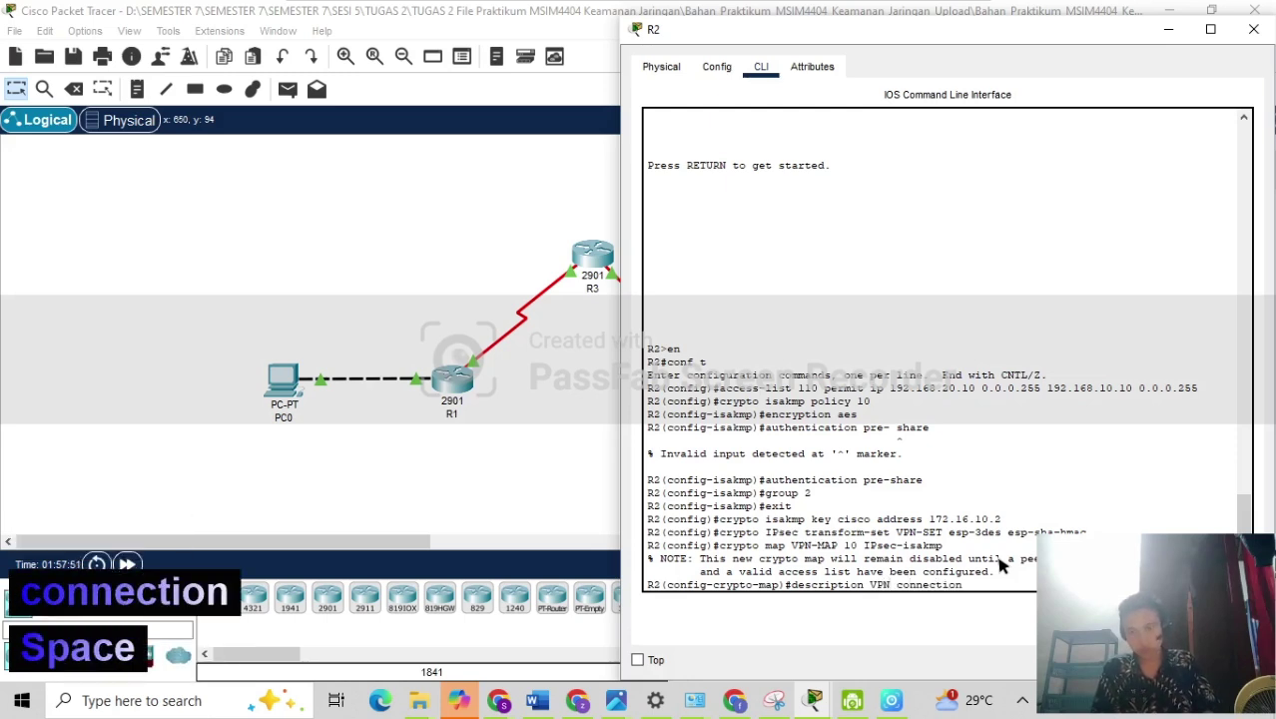
{"action": "type", "text": "to "}
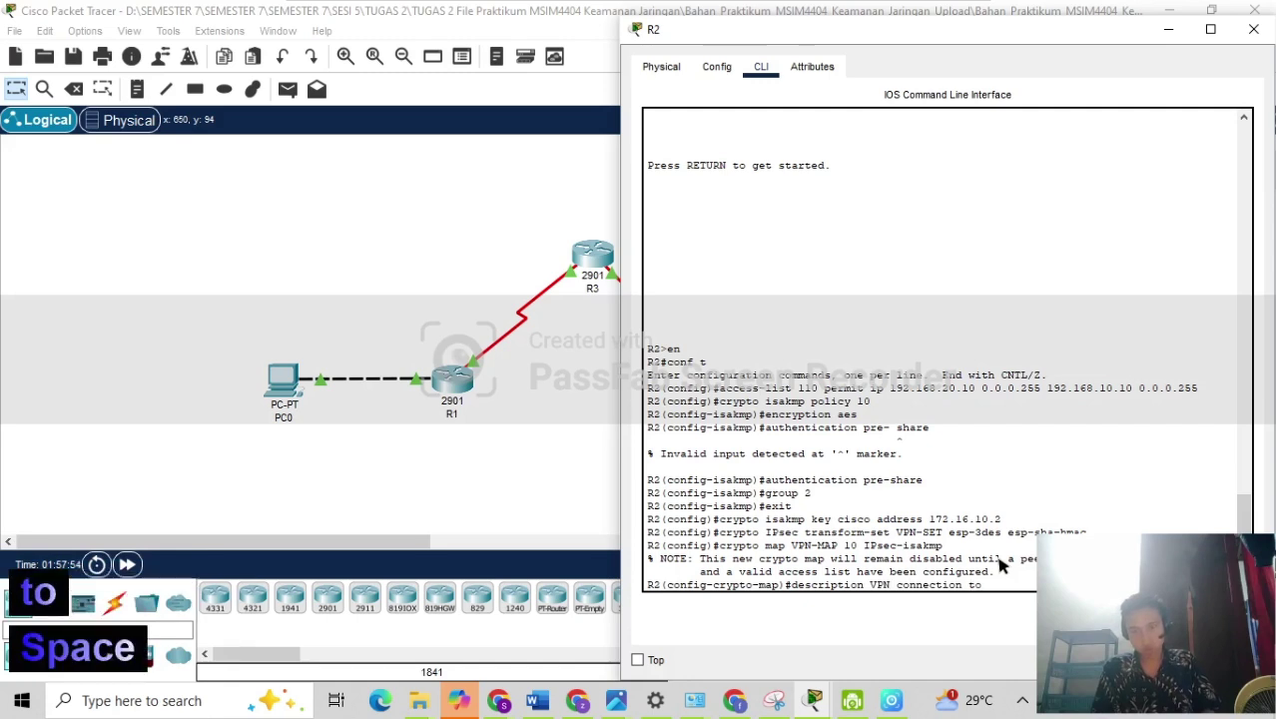
{"action": "type", "text": "R1"}
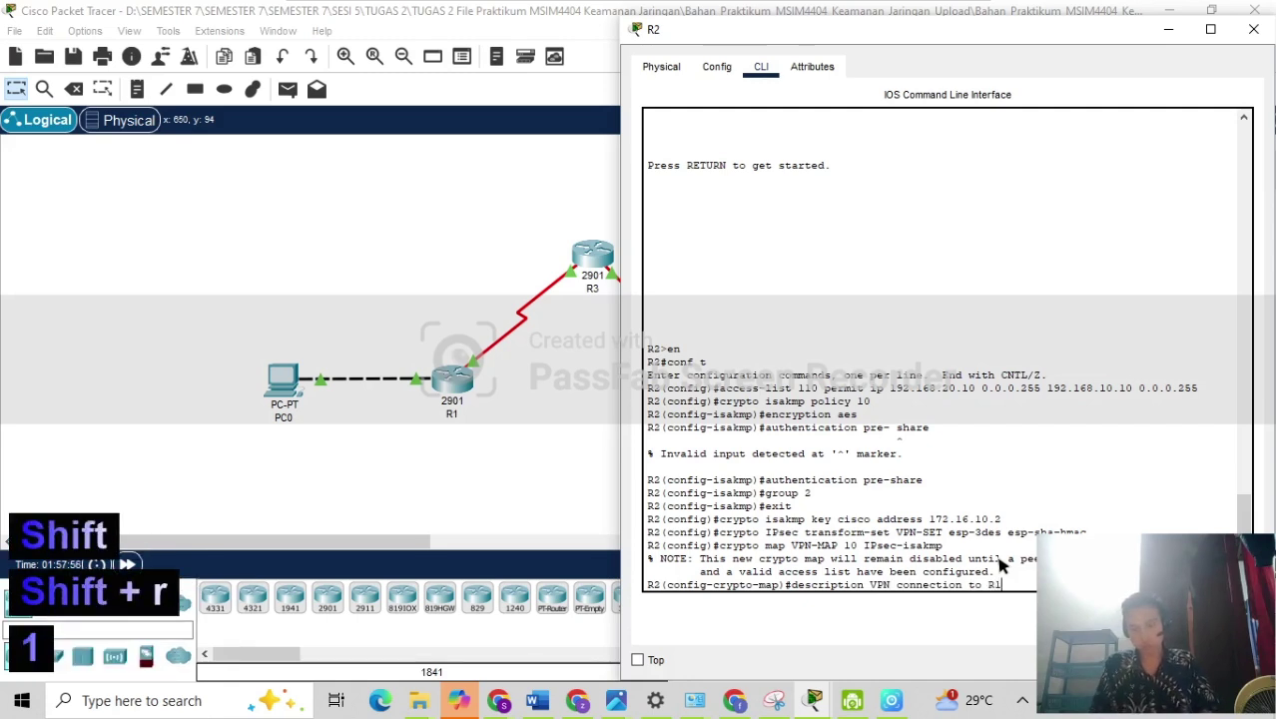
{"action": "key", "text": "Return"}
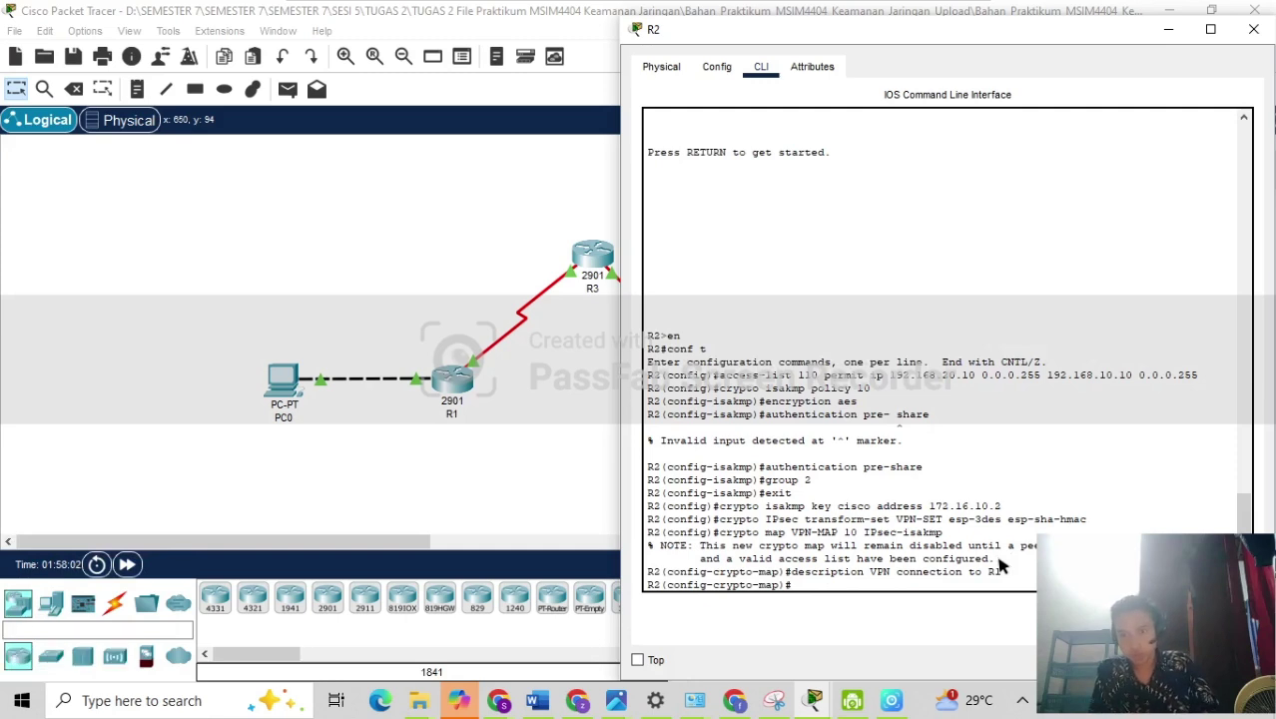
{"action": "type", "text": "set "}
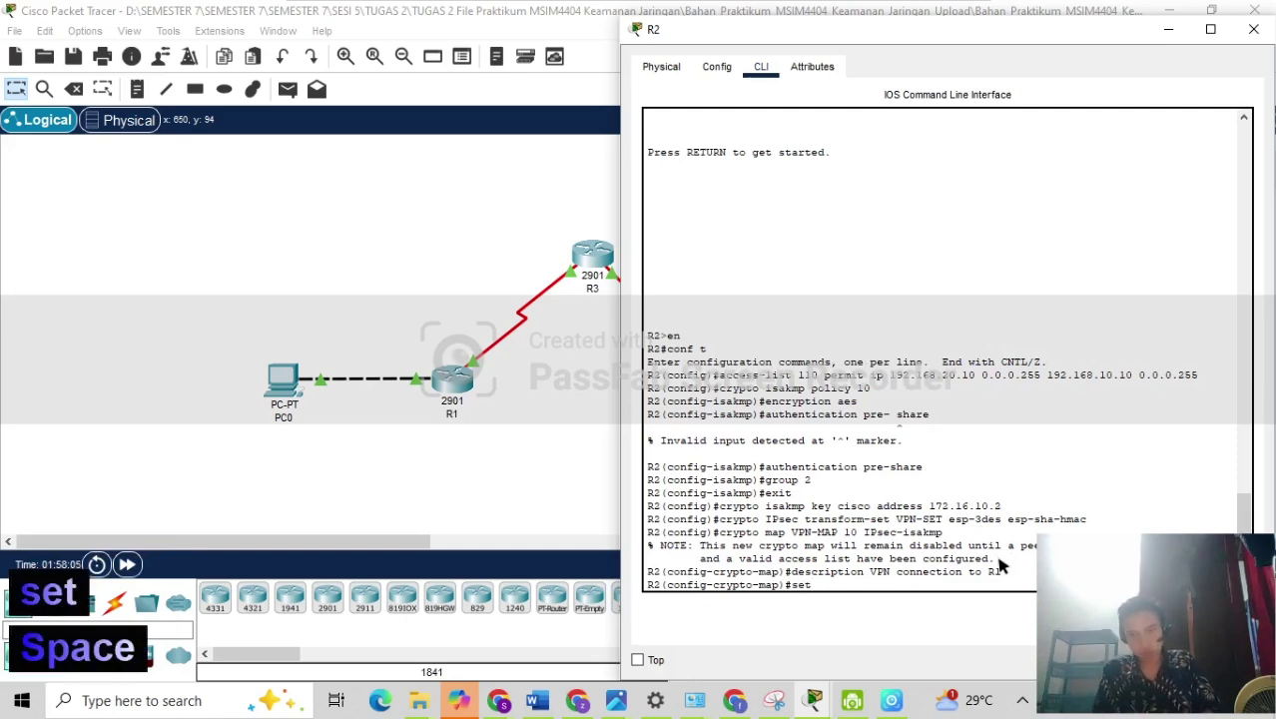
{"action": "type", "text": "peer"}
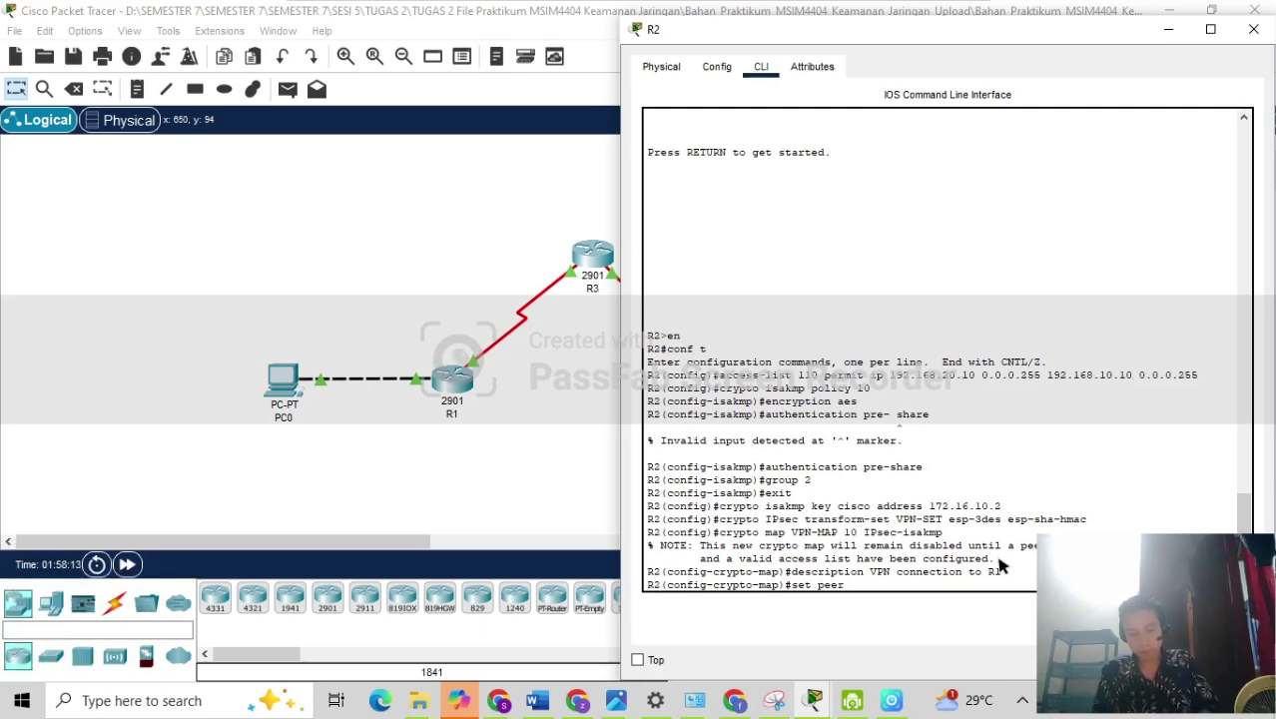
{"action": "type", "text": " 172.1"}
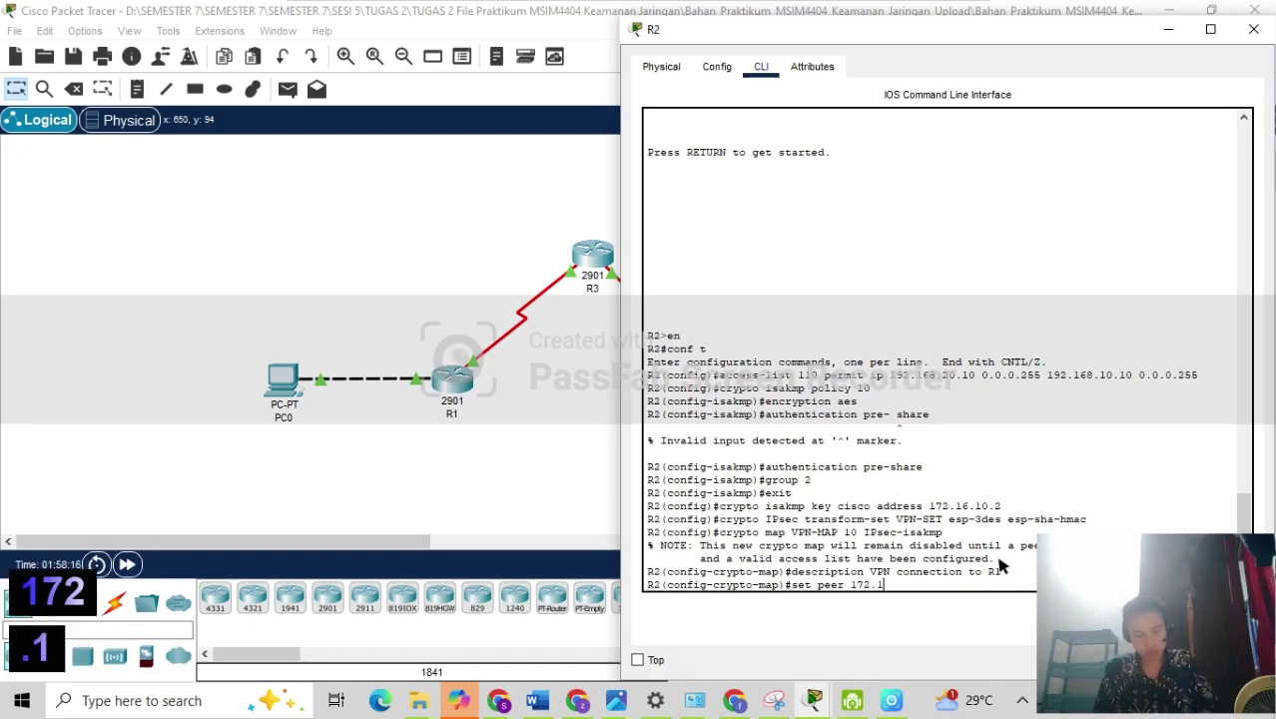
{"action": "type", "text": "6.20"}
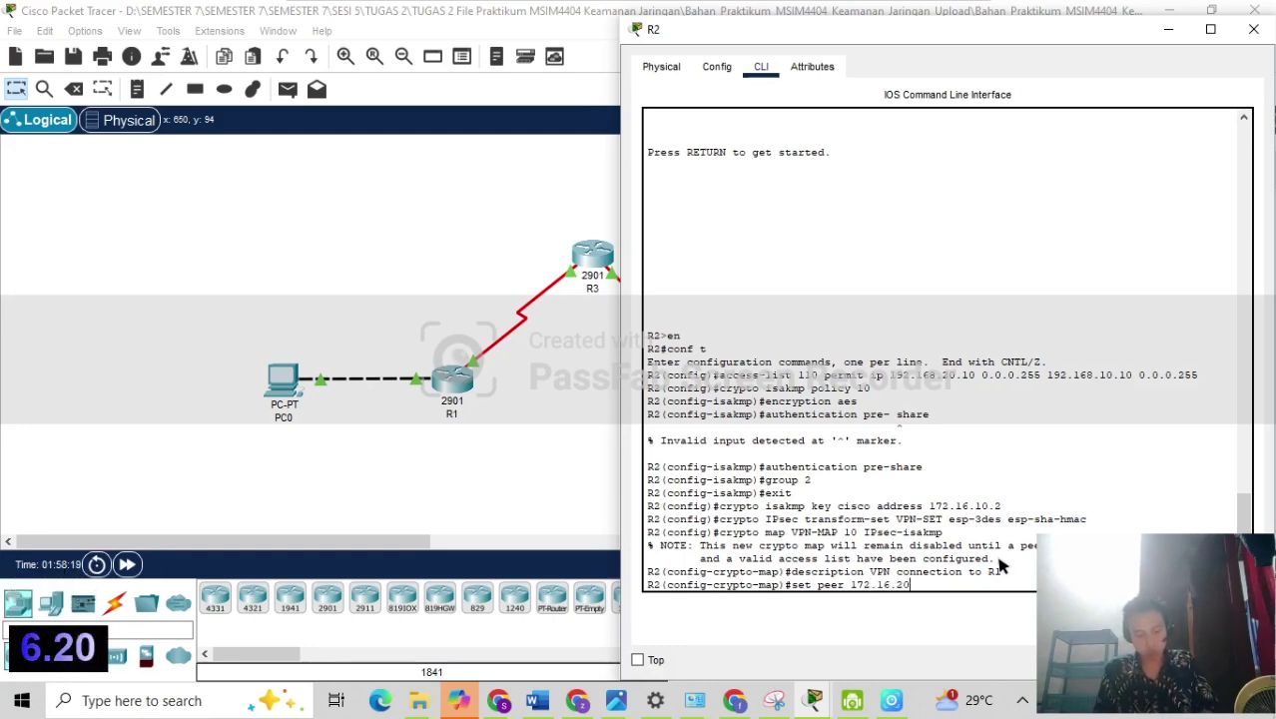
{"action": "key", "text": "BackSpace"}
{"action": "key", "text": "BackSpace"}
{"action": "type", "text": "10"}
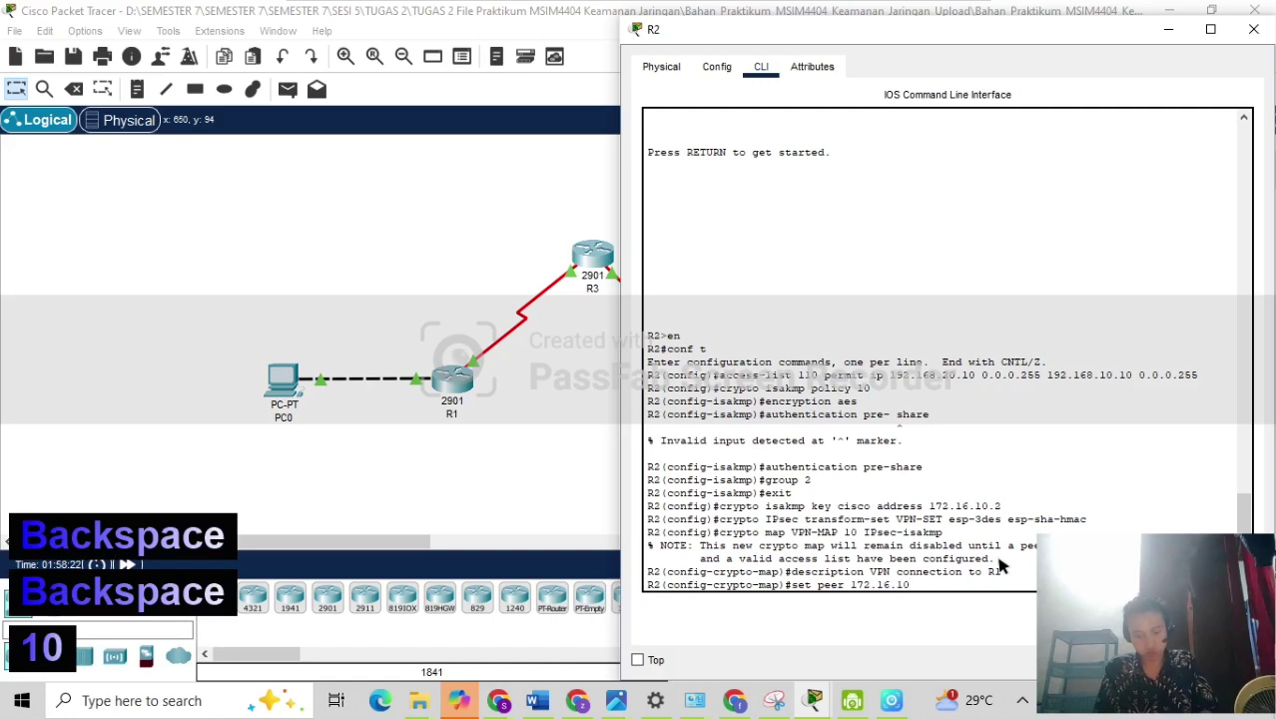
{"action": "type", "text": ".2"}
{"action": "key", "text": "Return"}
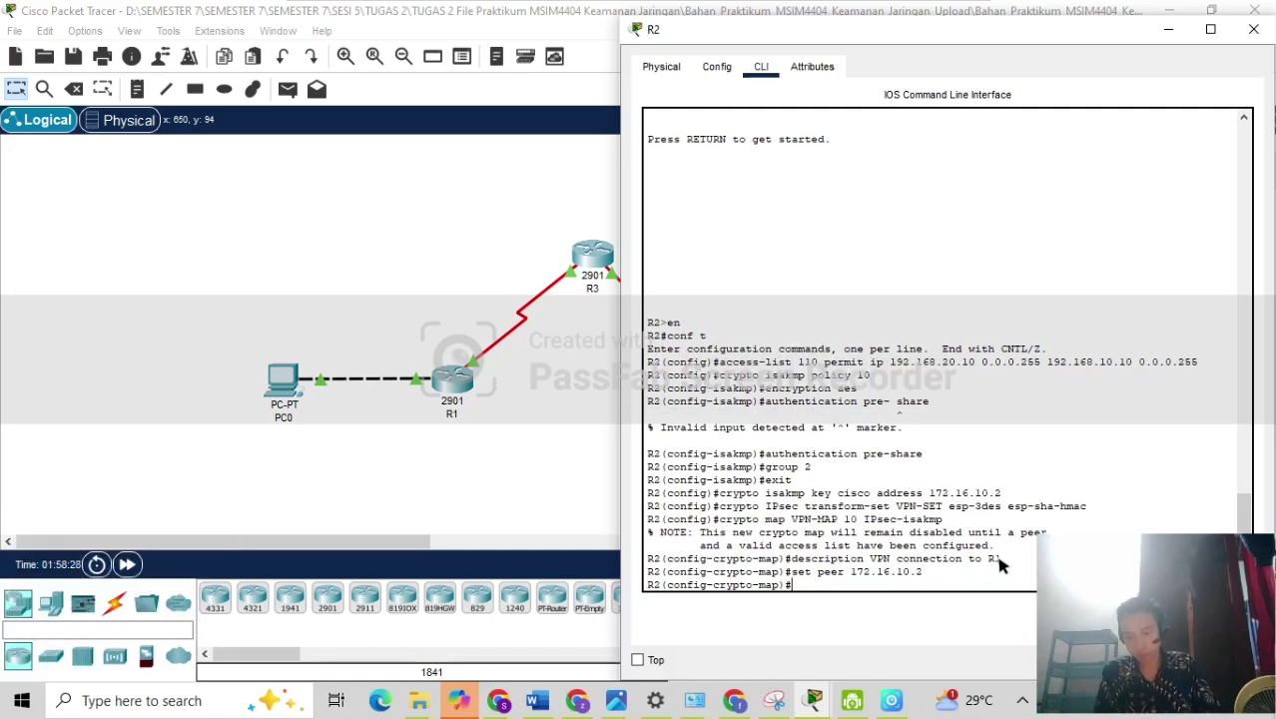
Set transform-set VPN-SET and match address 110 on the crypto map, then exit.
{"action": "type", "text": "set "}
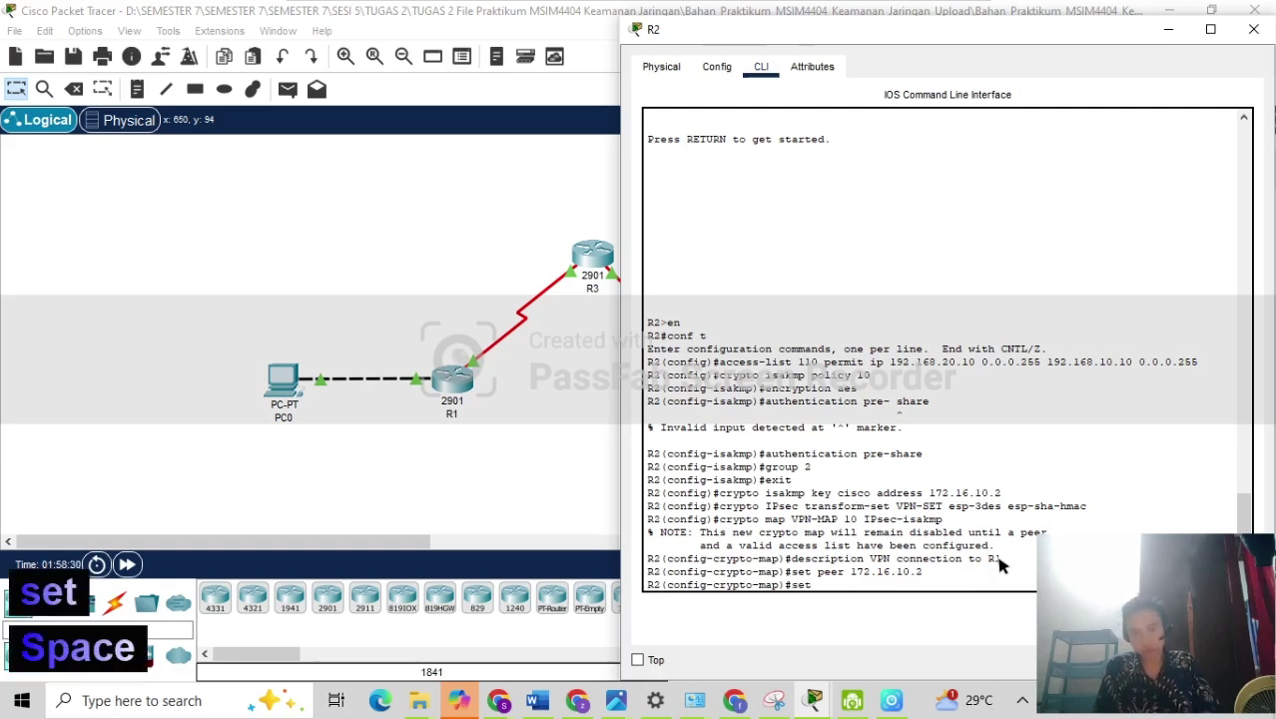
{"action": "type", "text": "tram"}
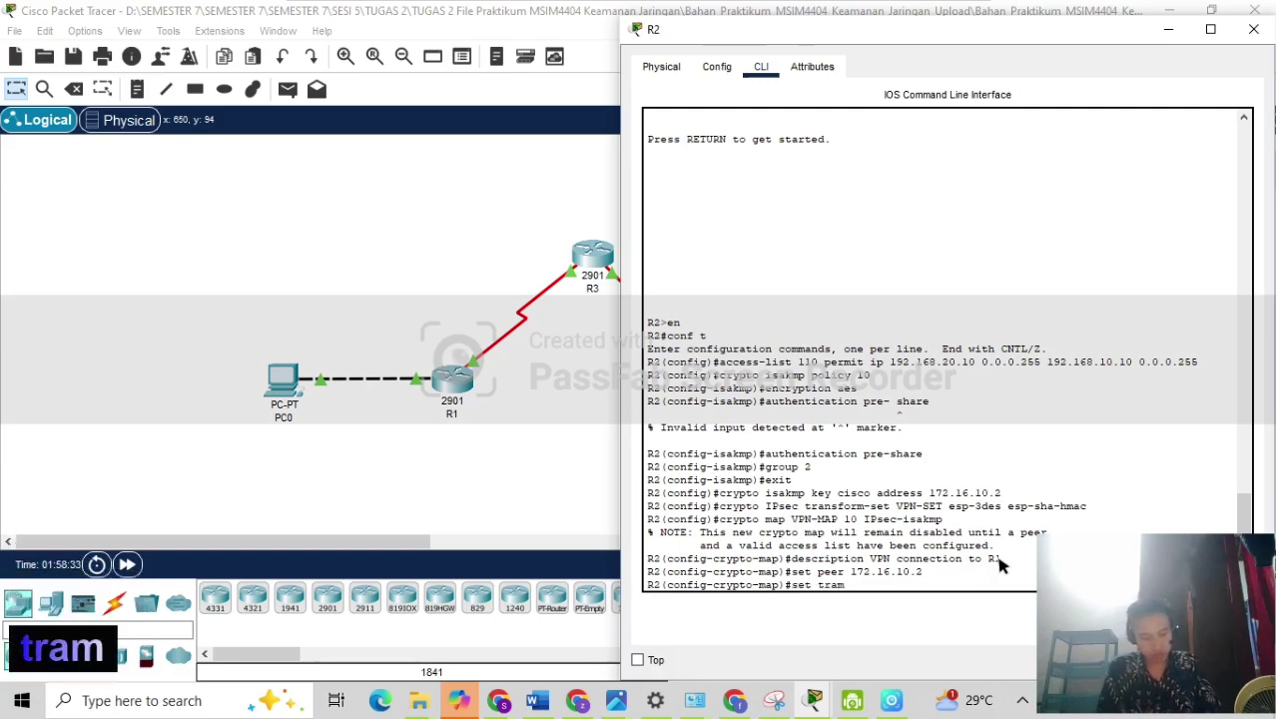
{"action": "key", "text": "BackSpace"}
{"action": "type", "text": "n"}
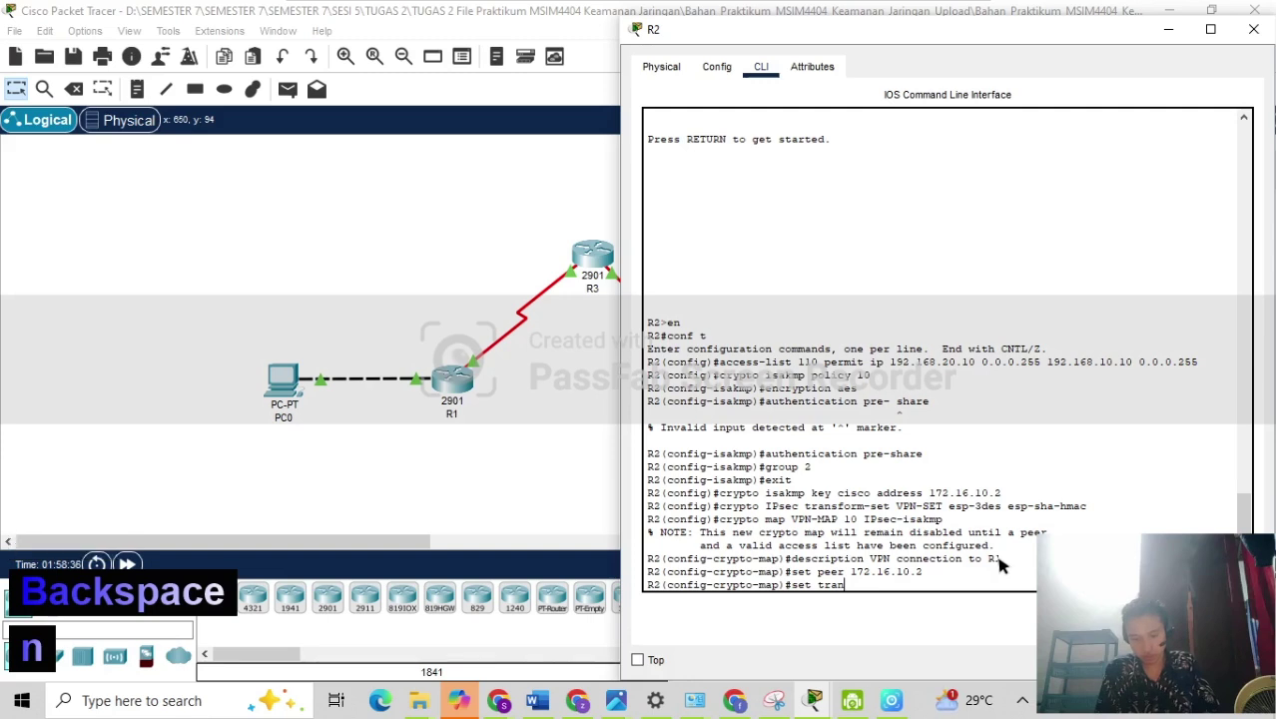
{"action": "type", "text": "sform"}
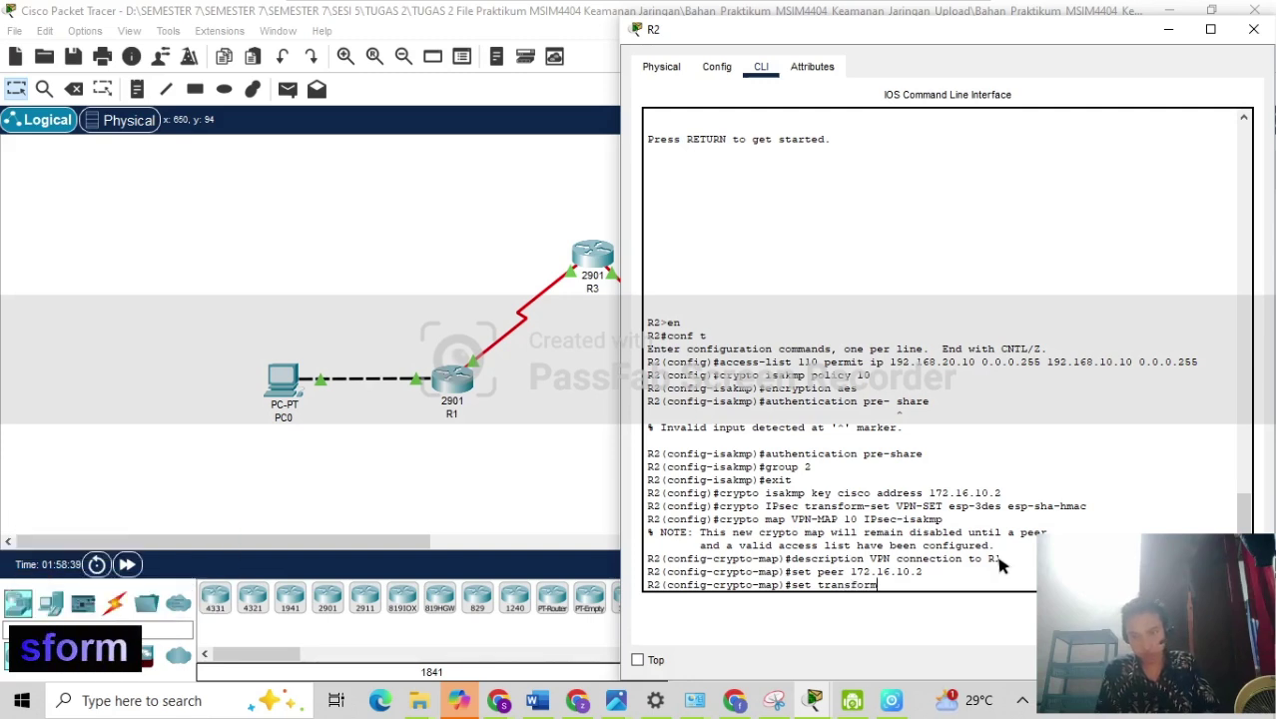
{"action": "type", "text": "-set"}
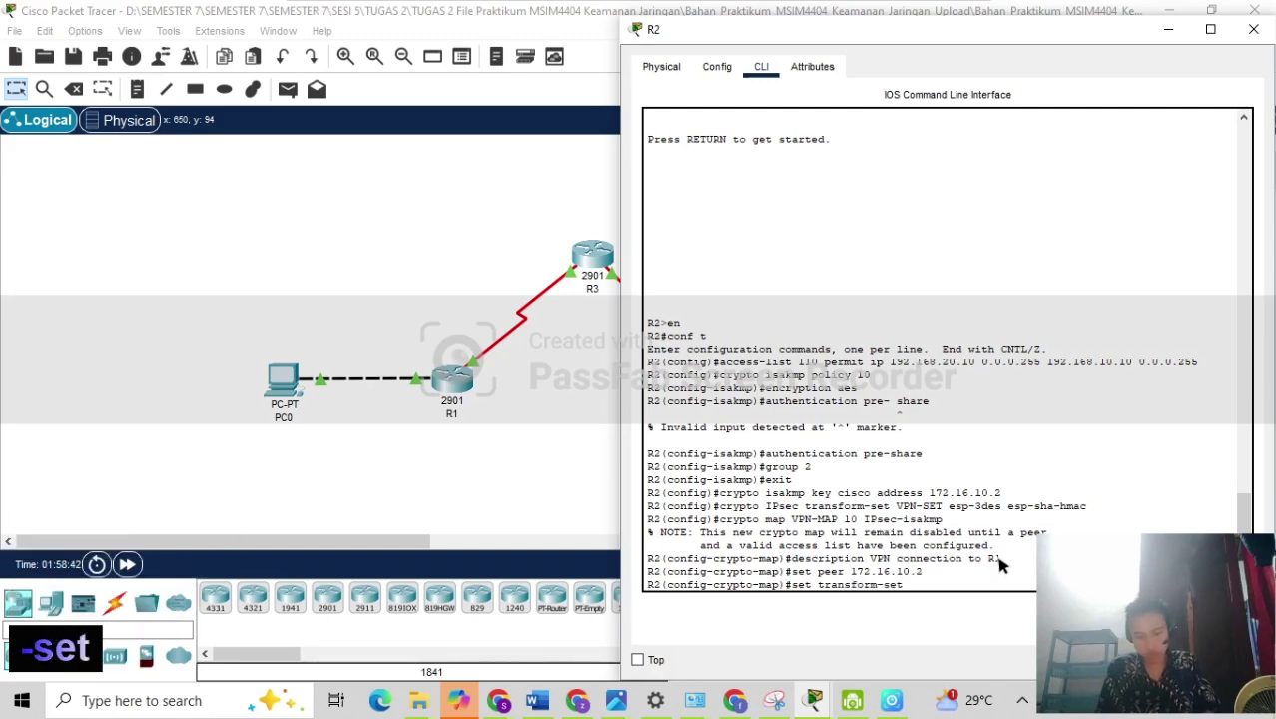
{"action": "type", "text": " VPN"}
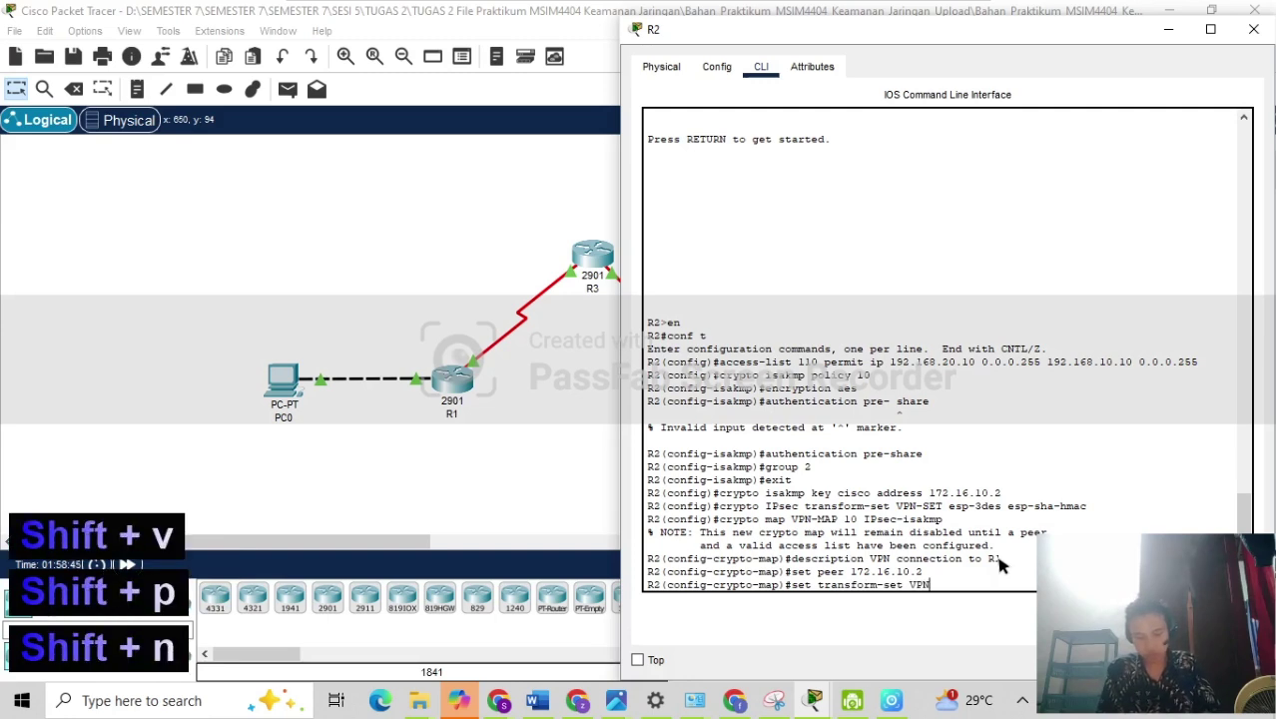
{"action": "type", "text": "-SET"}
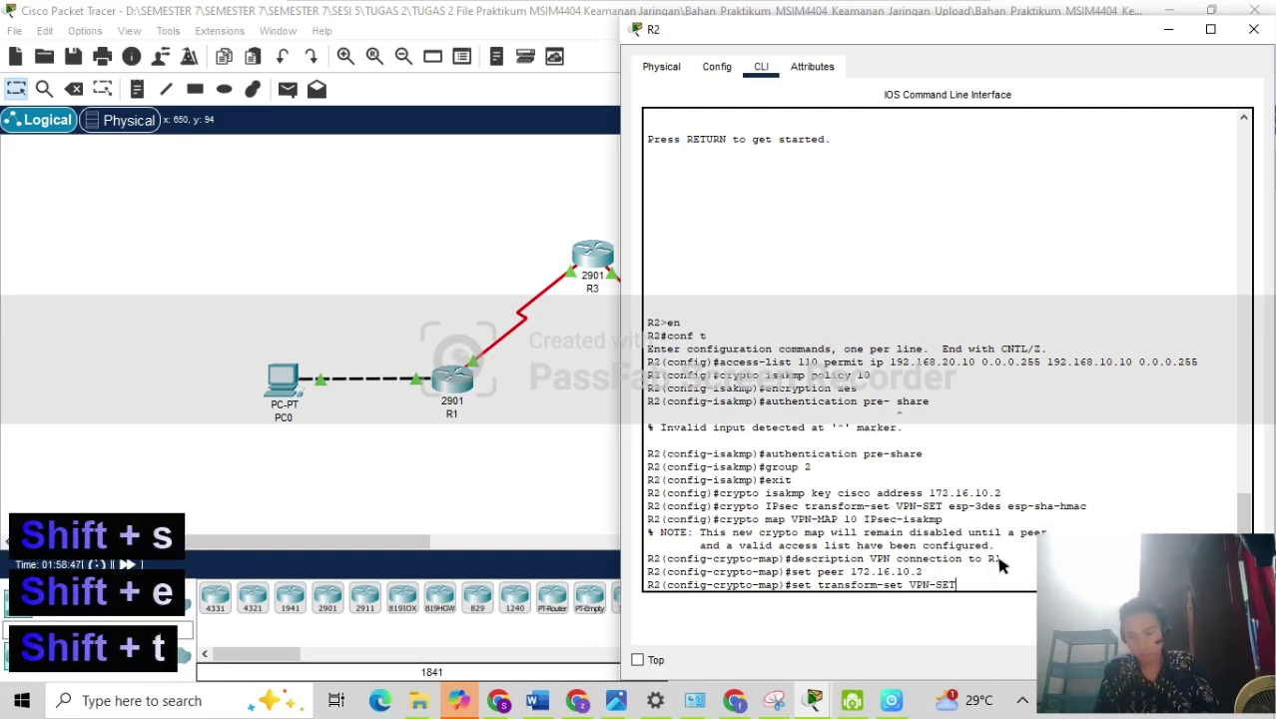
{"action": "key", "text": "Return"}
{"action": "type", "text": "map)#ma"}
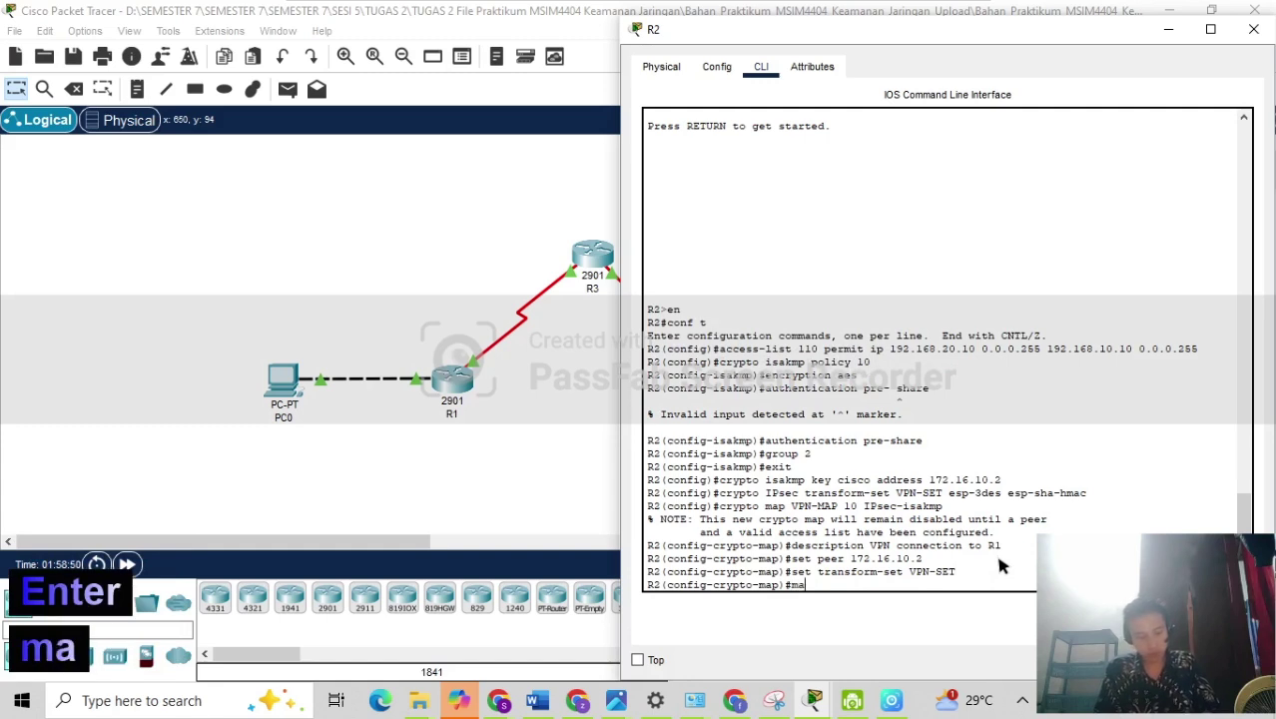
{"action": "type", "text": "ct"}
{"action": "key", "text": "BackSpace"}
{"action": "key", "text": "BackSpace"}
{"action": "type", "text": "t"}
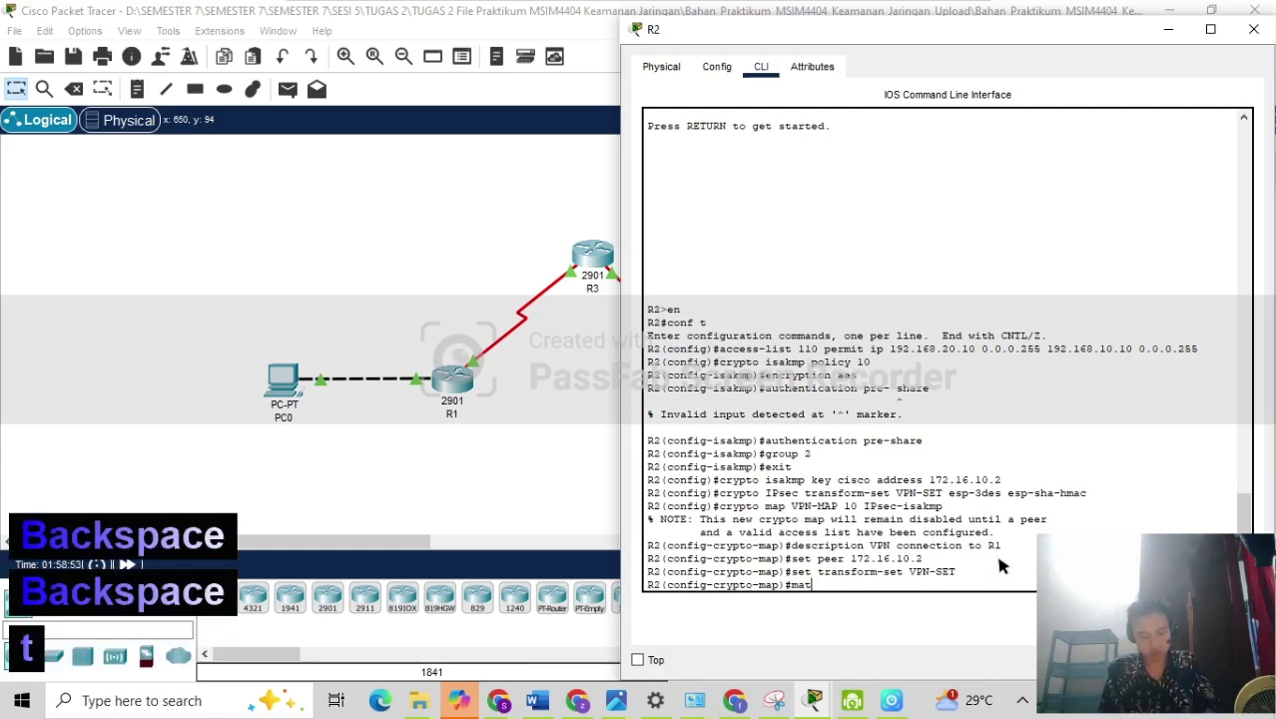
{"action": "type", "text": "ch ad"}
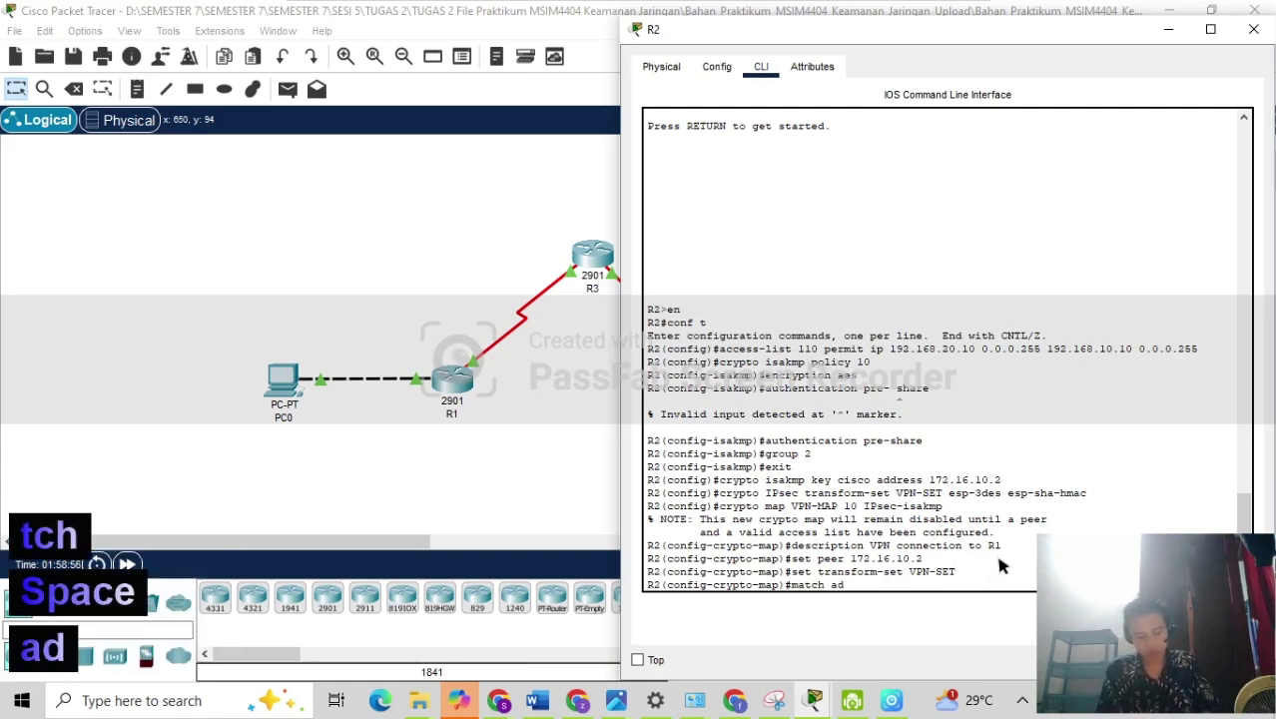
{"action": "type", "text": "dress 110"}
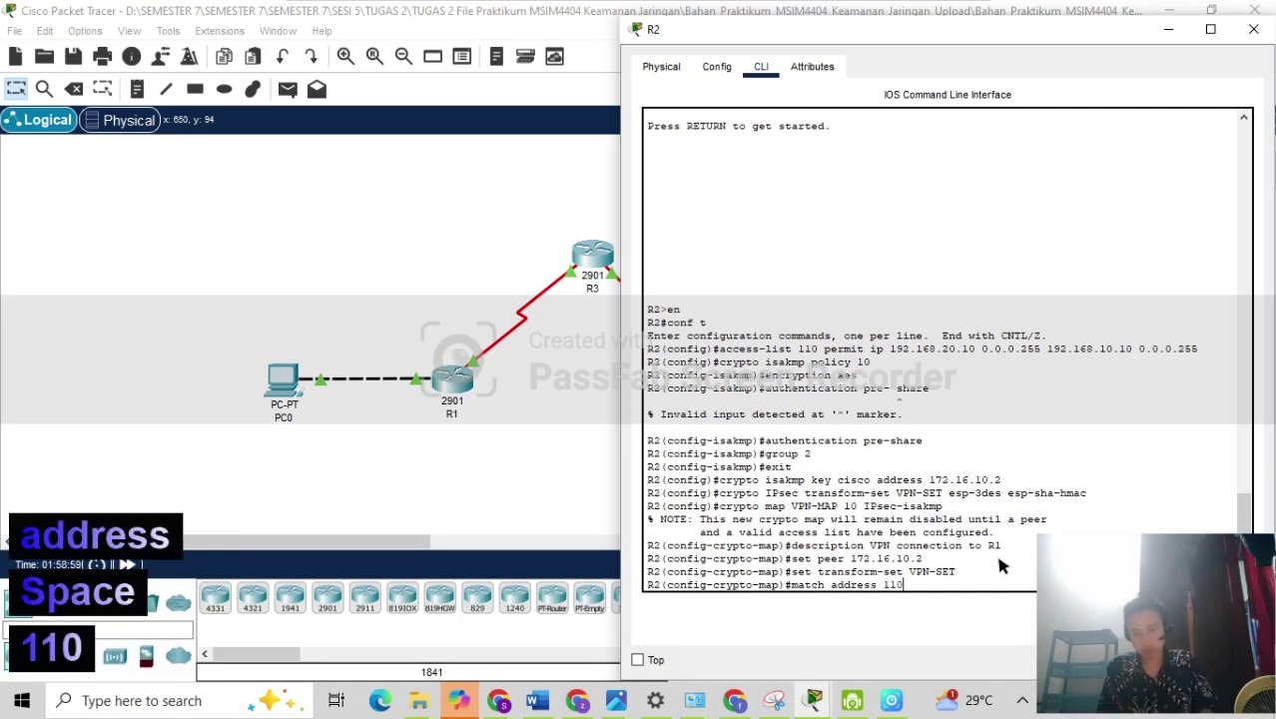
{"action": "key", "text": "Return"}
{"action": "type", "text": "exit"}
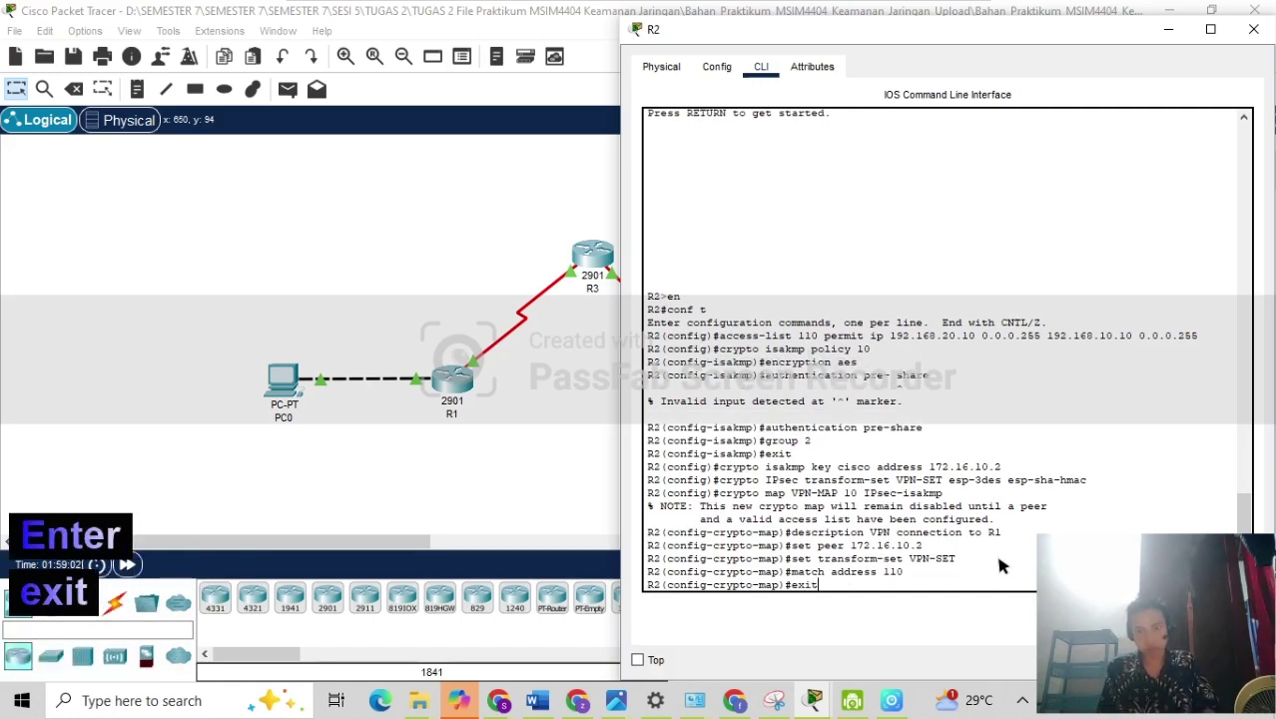
{"action": "key", "text": "Return"}
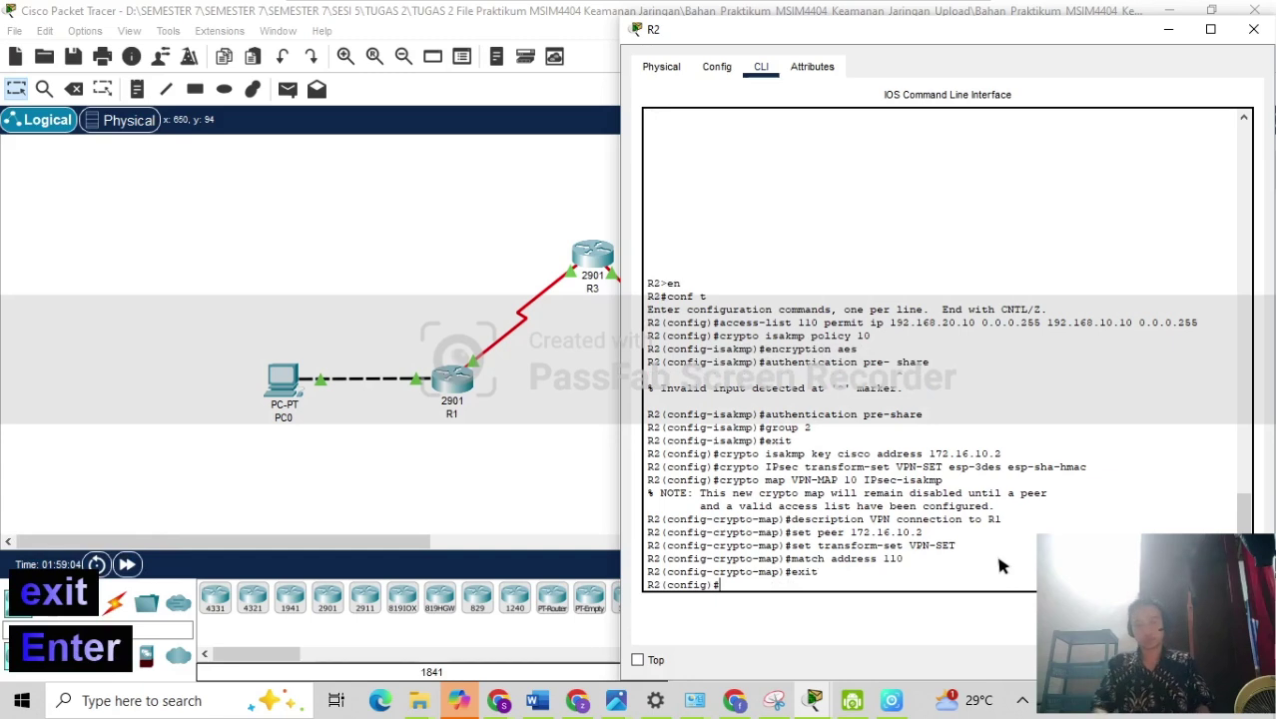
Apply crypto map VPN-MAP to R2's interface s0/3/0 and return to the topology.
{"action": "mouse_move", "coordinate": [441, 4]}
{"action": "left_click", "coordinate": [384, 42]}
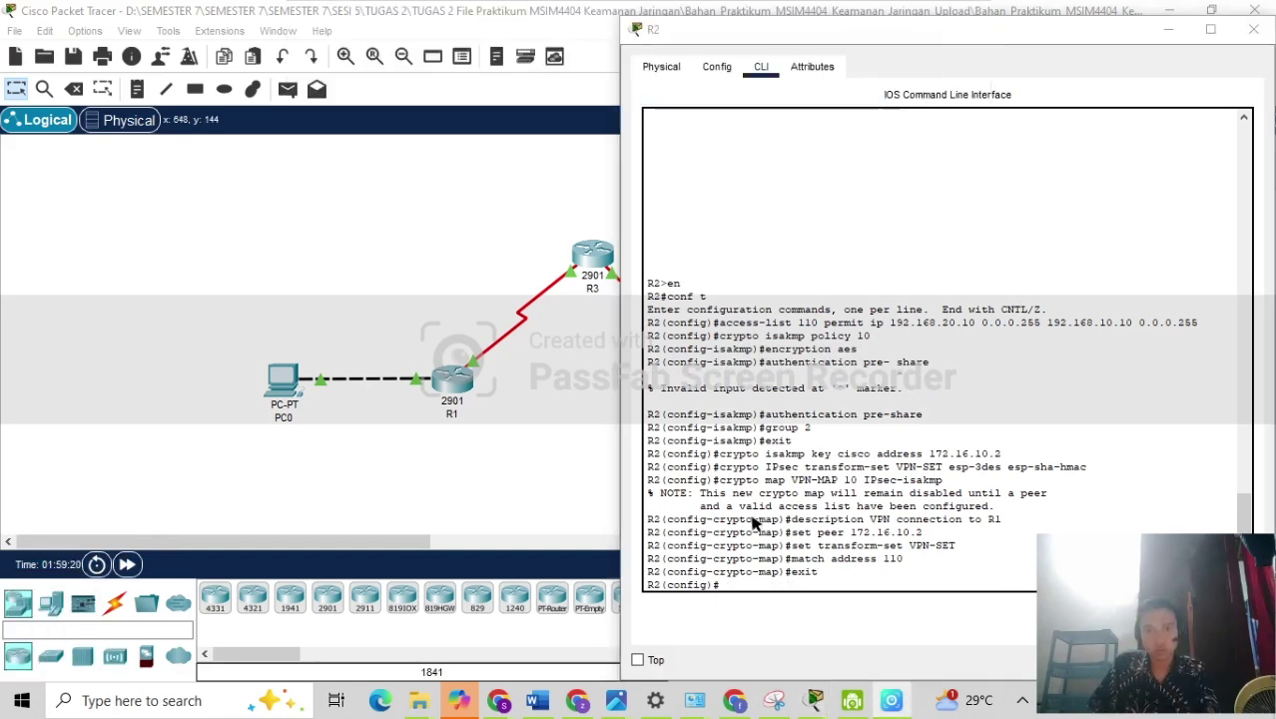
{"action": "left_click", "coordinate": [751, 584]}
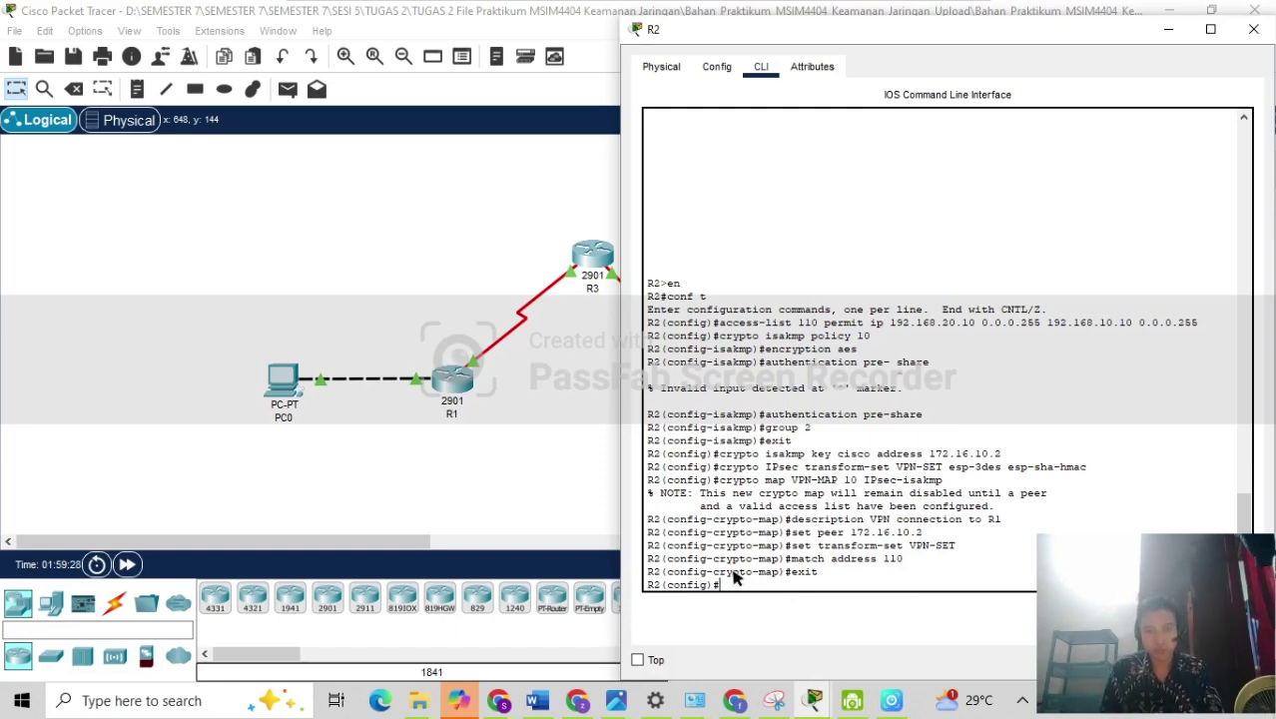
{"action": "type", "text": "interface"}
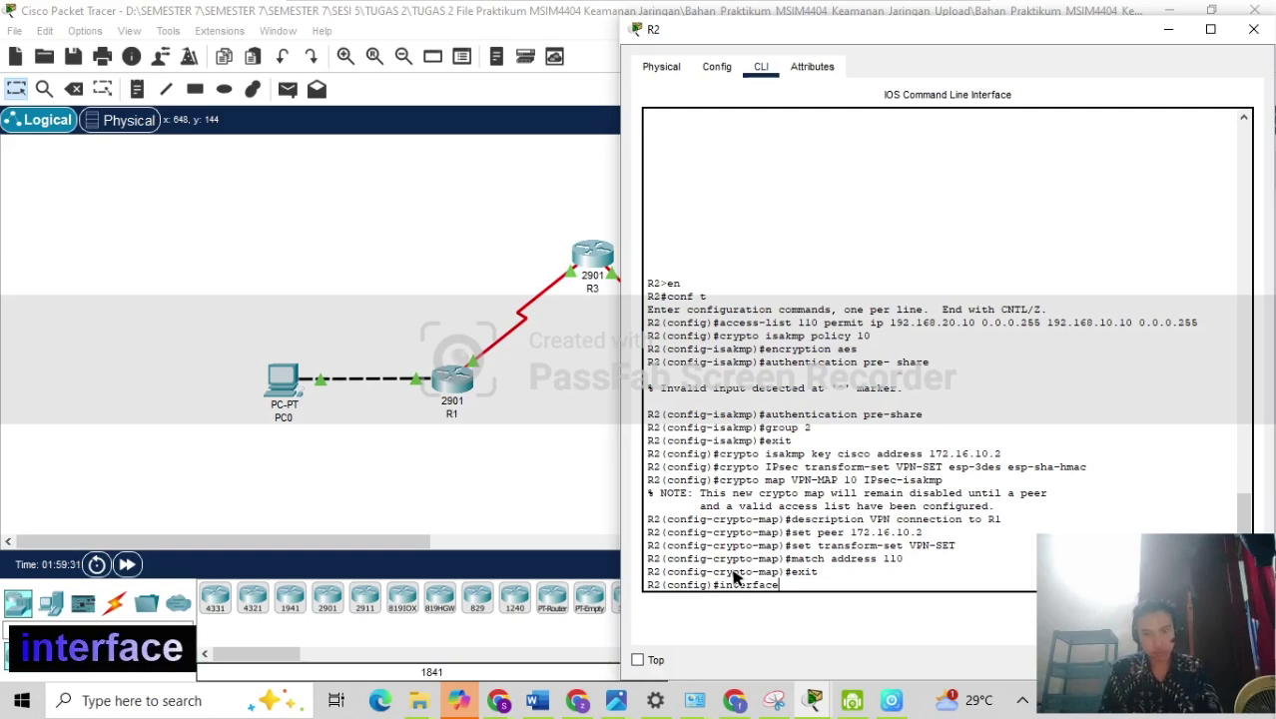
{"action": "type", "text": " s"}
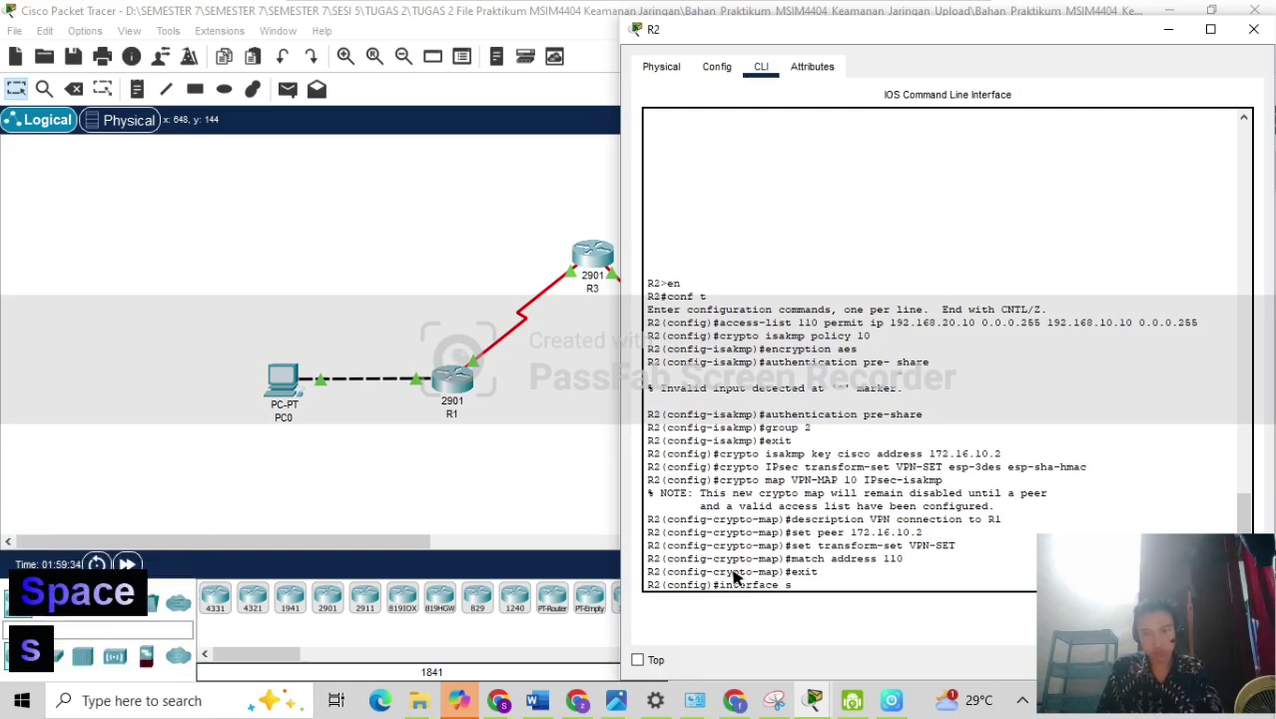
{"action": "type", "text": "0/3/0"}
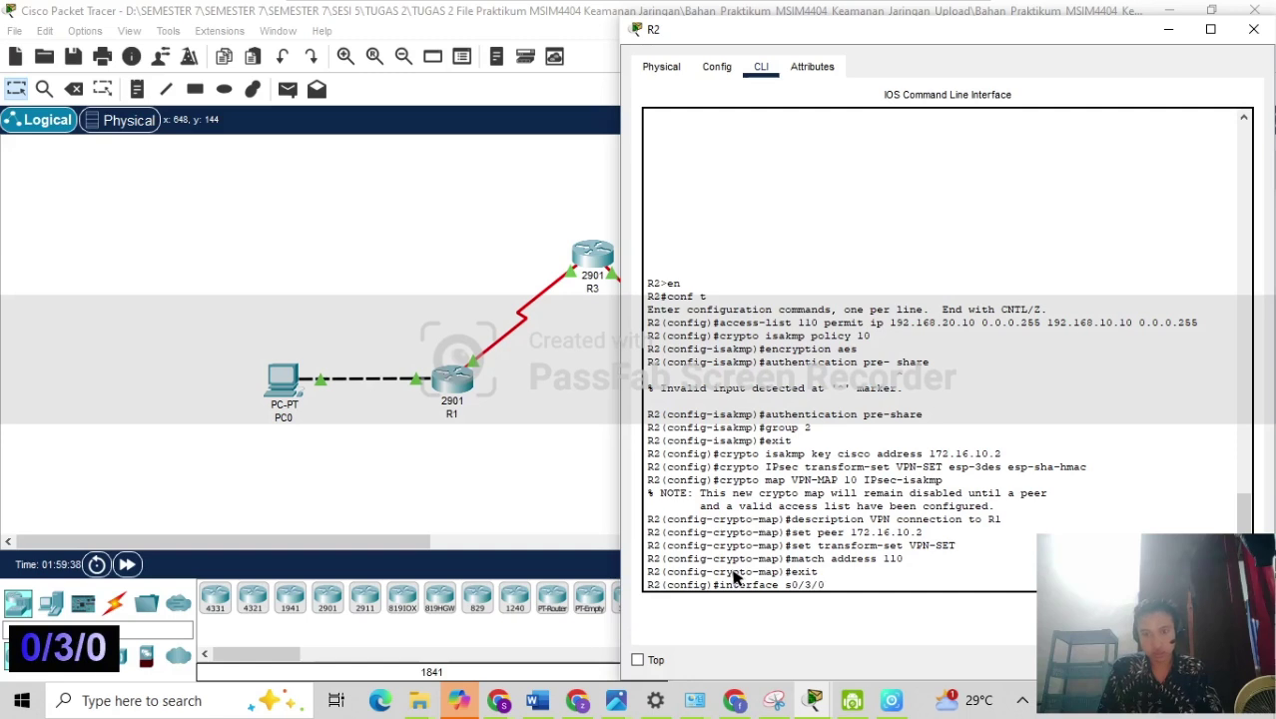
{"action": "key", "text": "Return"}
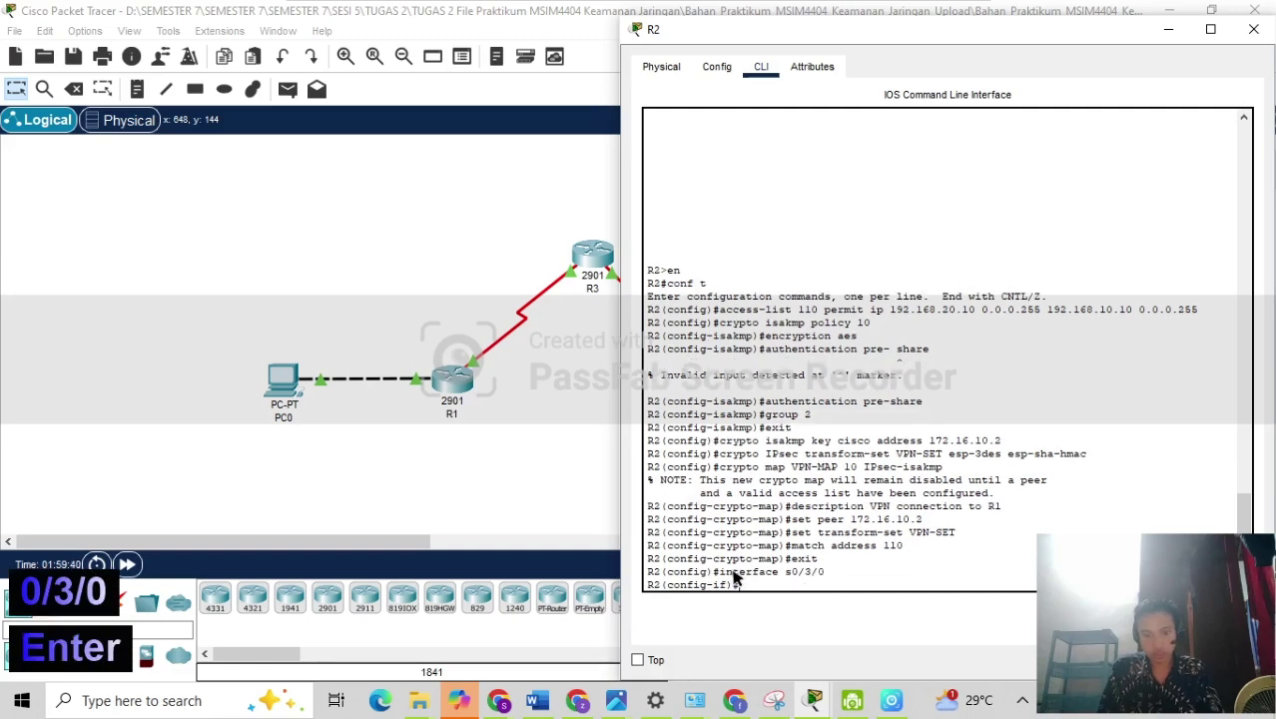
{"action": "type", "text": "c"}
{"action": "key", "text": "BackSpace"}
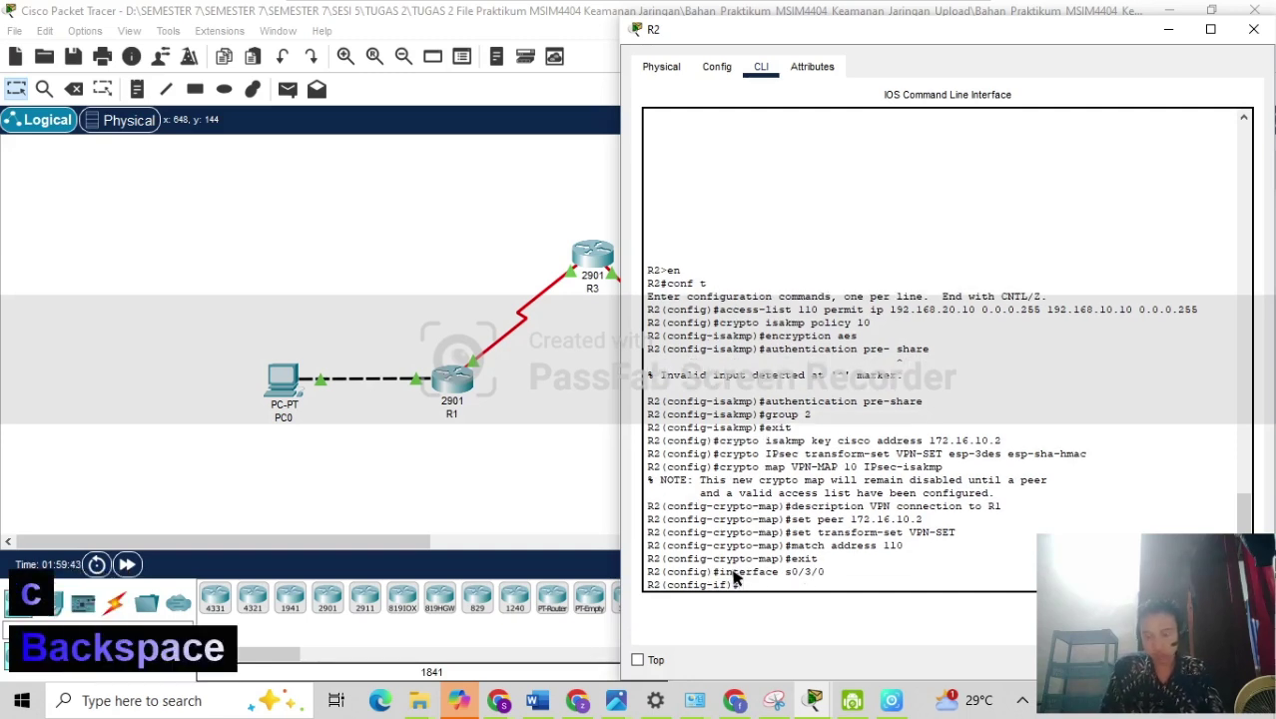
{"action": "key", "text": "Up"}
{"action": "key", "text": "Up"}
{"action": "key", "text": "Up"}
{"action": "key", "text": "Up"}
{"action": "key", "text": "Up"}
{"action": "key", "text": "Up"}
{"action": "key", "text": "Up"}
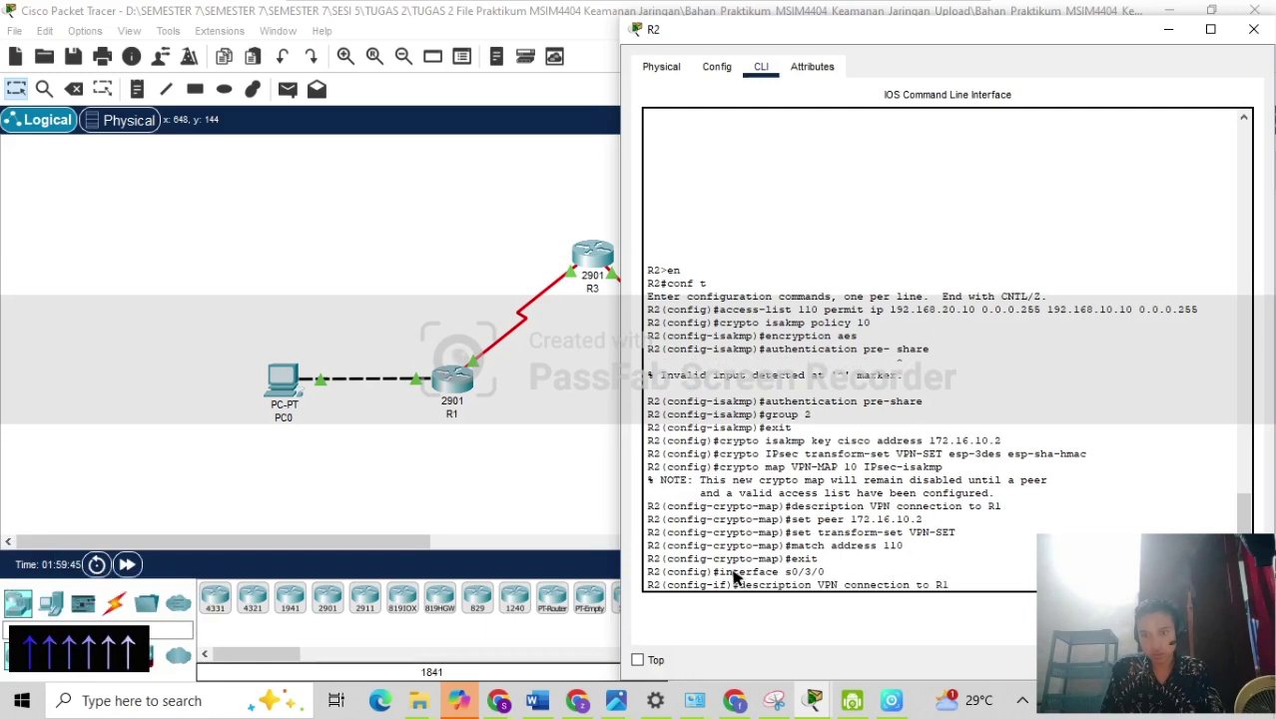
{"action": "key", "text": "BackSpace"}
{"action": "key", "text": "BackSpace"}
{"action": "key", "text": "BackSpace"}
{"action": "key", "text": "BackSpace"}
{"action": "key", "text": "BackSpace"}
{"action": "key", "text": "BackSpace"}
{"action": "key", "text": "BackSpace"}
{"action": "key", "text": "BackSpace"}
{"action": "key", "text": "BackSpace"}
{"action": "key", "text": "BackSpace"}
{"action": "key", "text": "BackSpace"}
{"action": "key", "text": "BackSpace"}
{"action": "key", "text": "BackSpace"}
{"action": "key", "text": "BackSpace"}
{"action": "key", "text": "BackSpace"}
{"action": "key", "text": "BackSpace"}
{"action": "key", "text": "BackSpace"}
{"action": "key", "text": "BackSpace"}
{"action": "key", "text": "BackSpace"}
{"action": "key", "text": "BackSpace"}
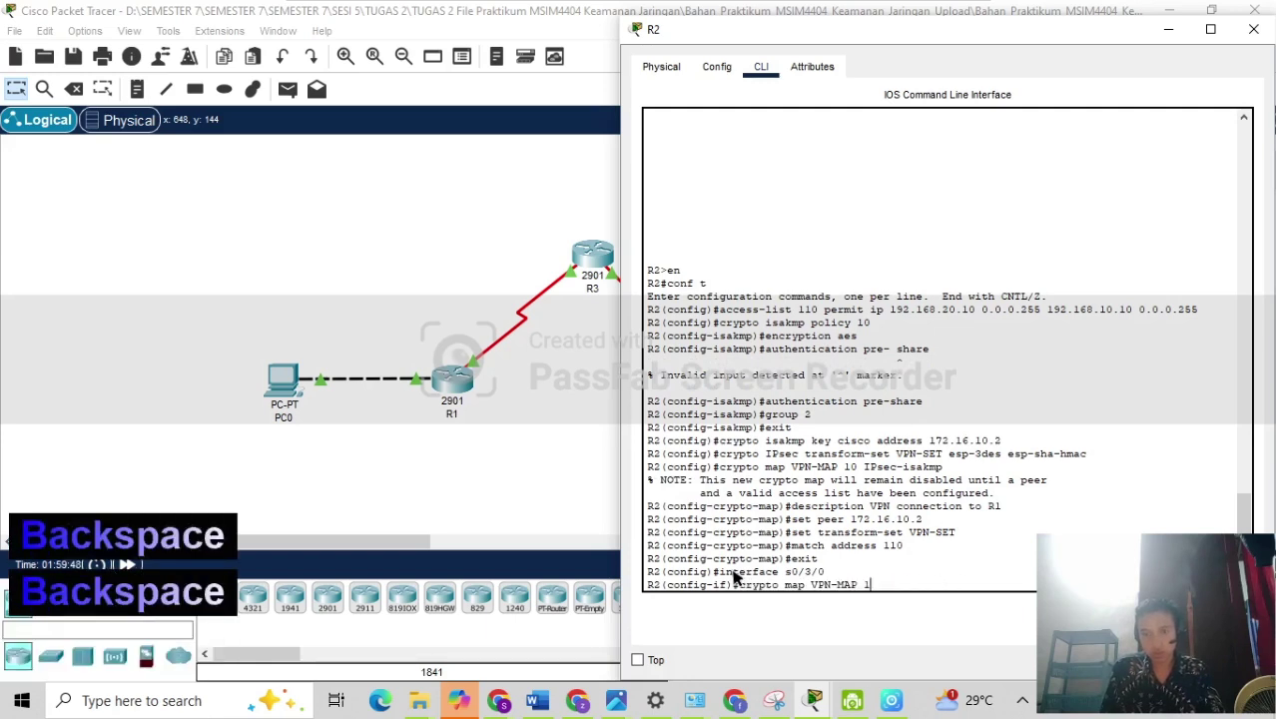
{"action": "type", "text": "map "}
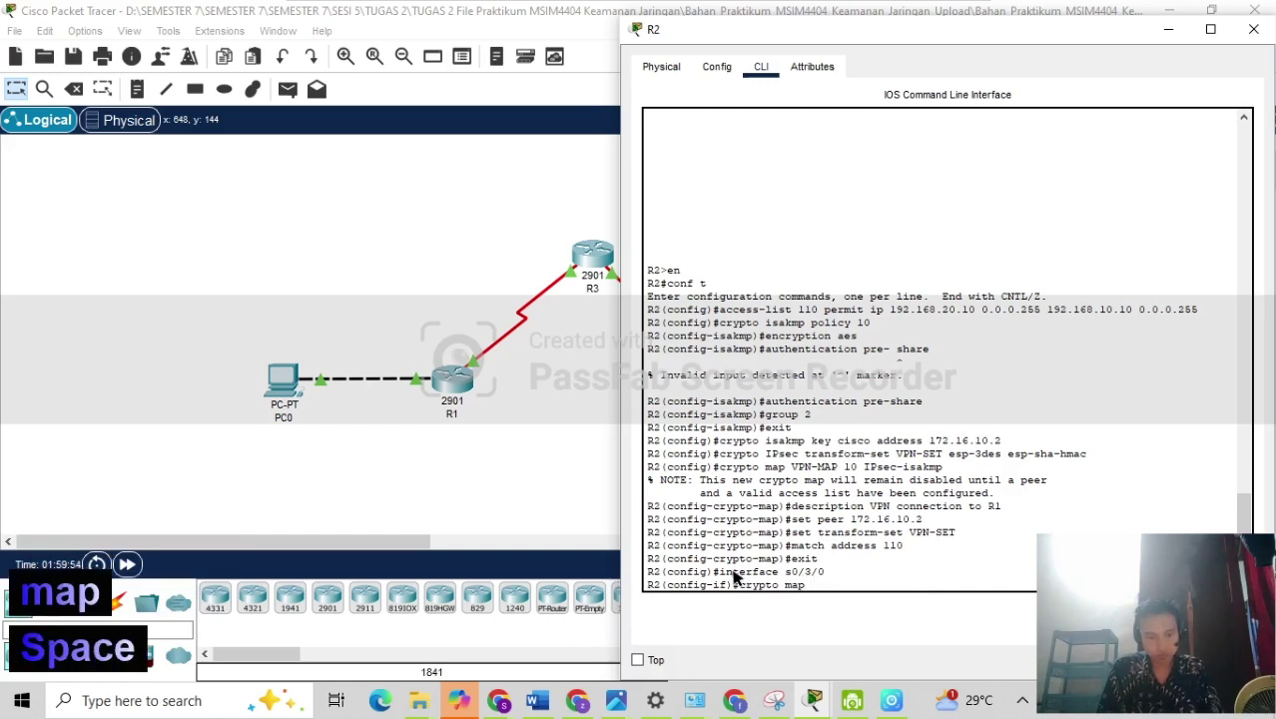
{"action": "type", "text": "VPN"}
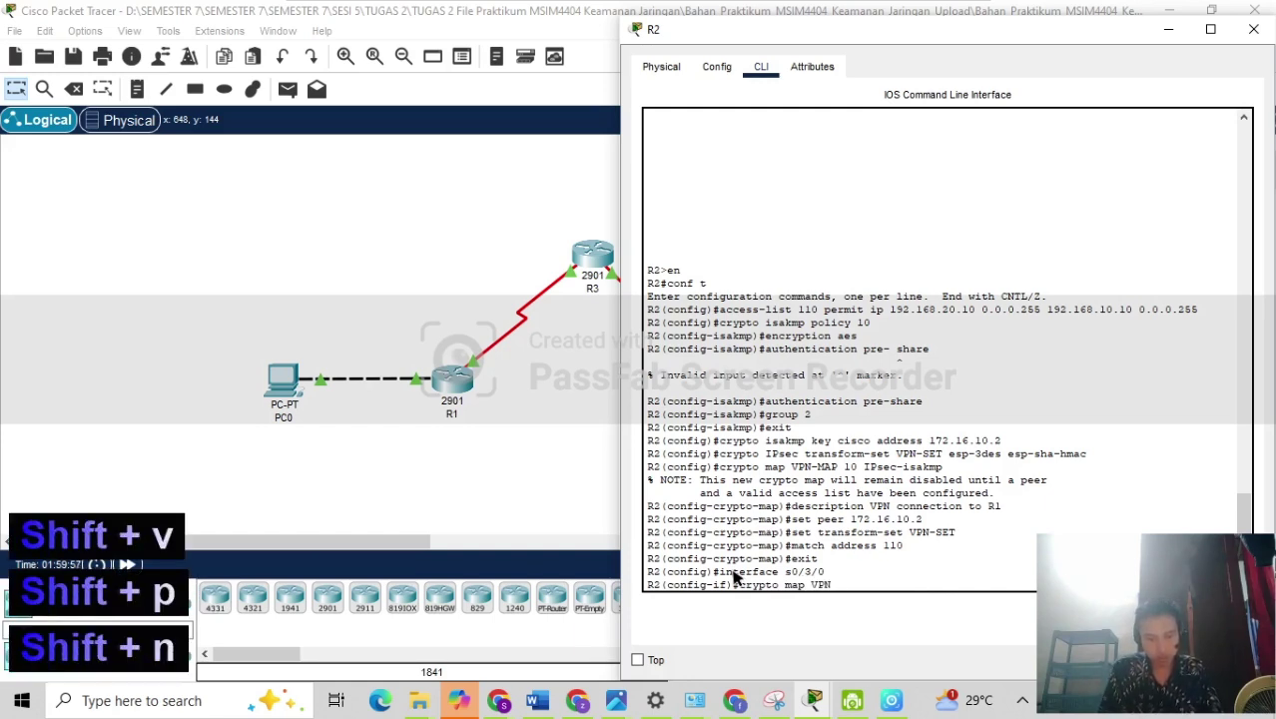
{"action": "type", "text": "-MAP"}
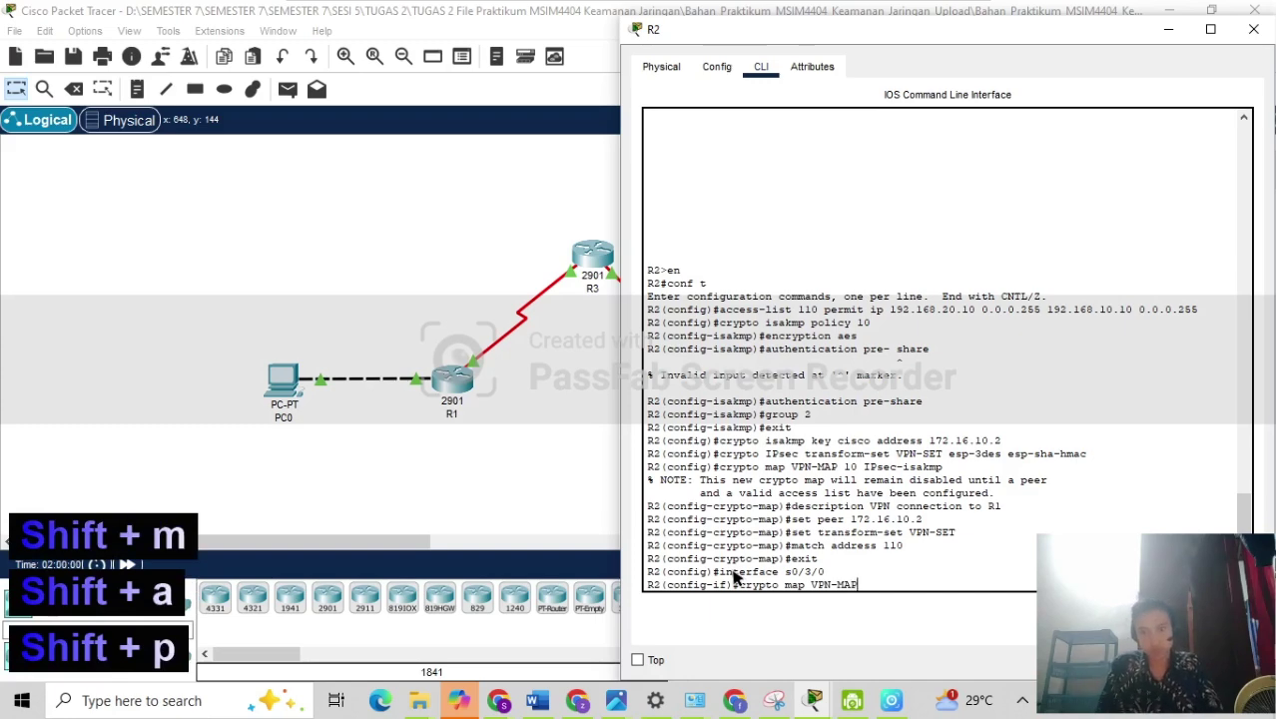
{"action": "key", "text": "Return"}
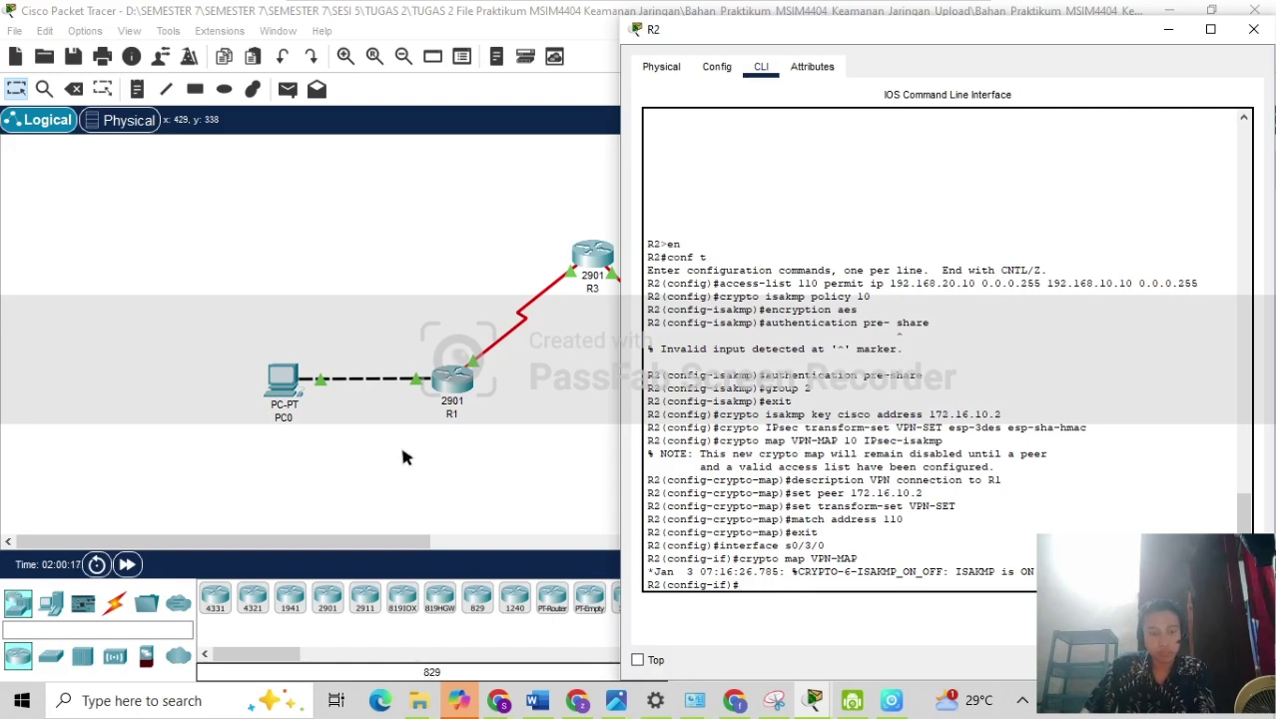
{"action": "left_click", "coordinate": [328, 446]}
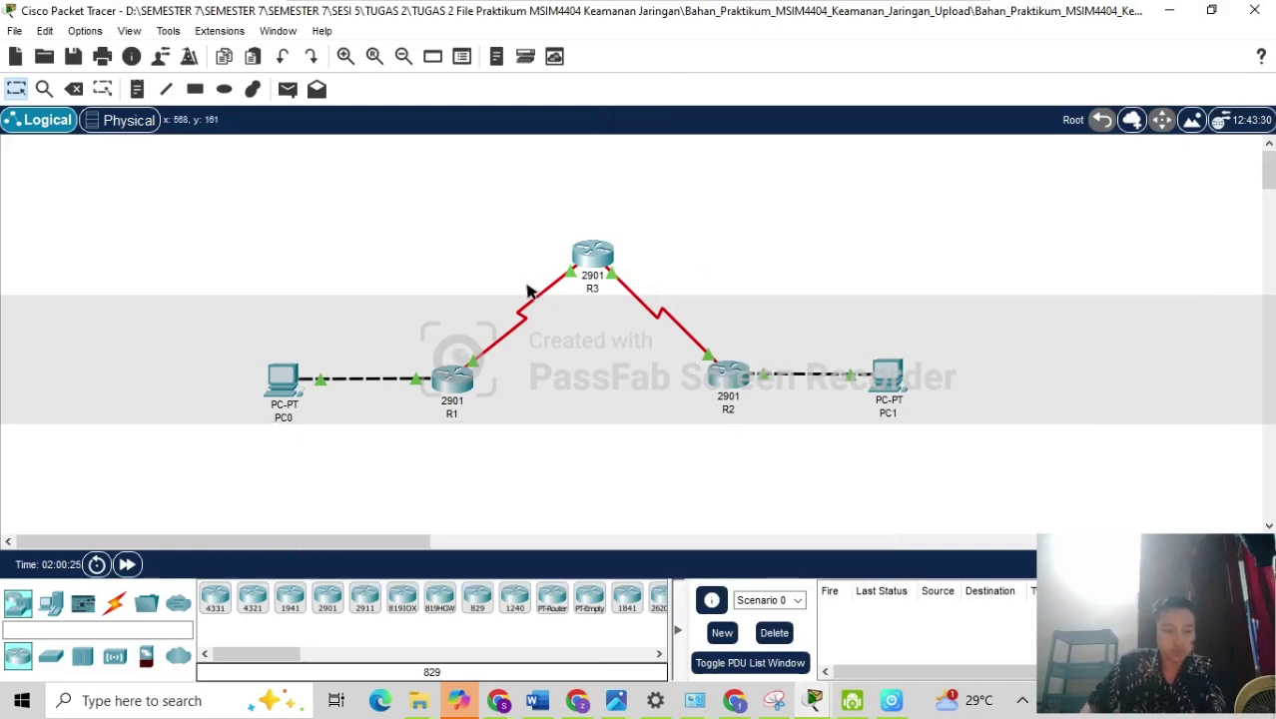
{"action": "left_click", "coordinate": [291, 371]}
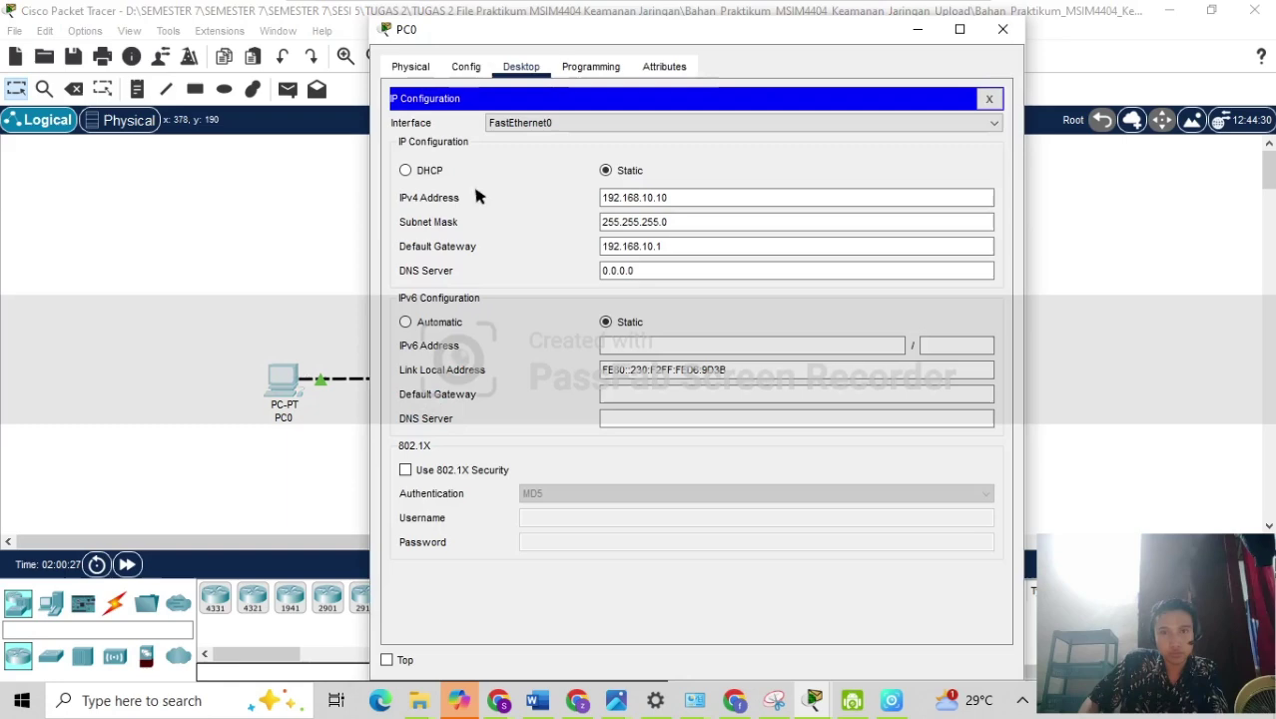
{"action": "left_click", "coordinate": [996, 94]}
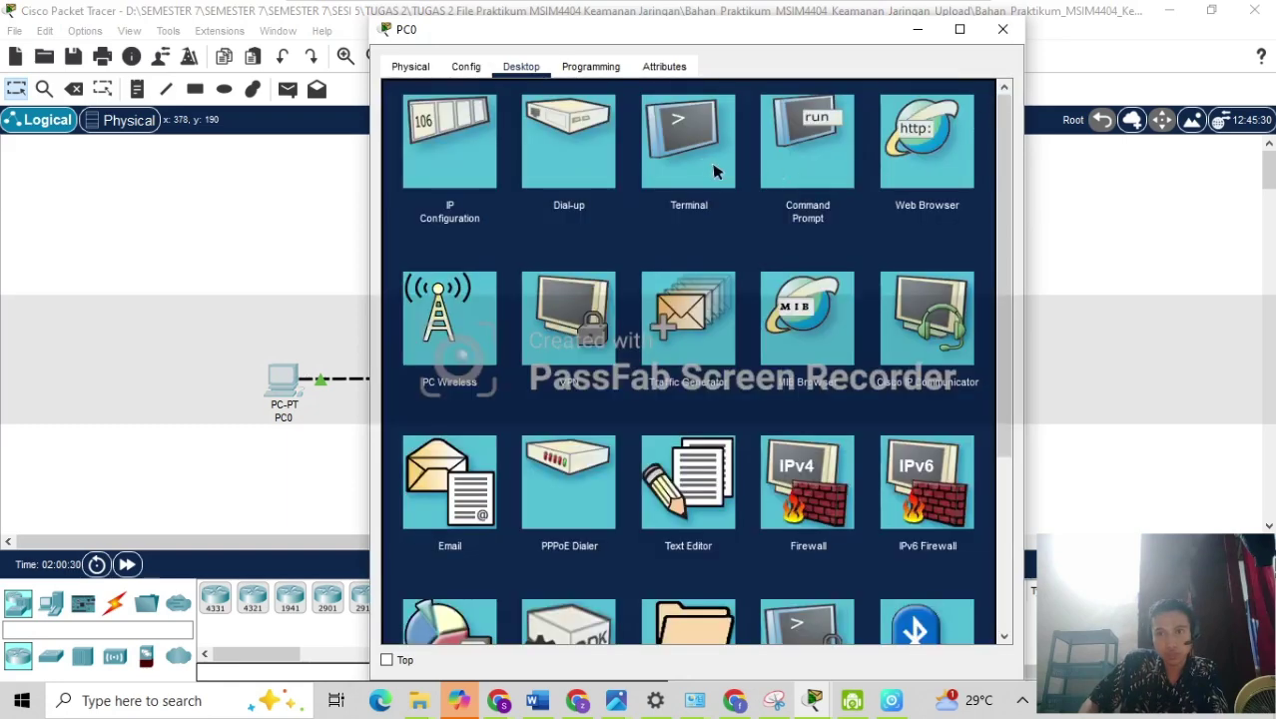
{"action": "left_click", "coordinate": [764, 192]}
{"action": "type", "text": "ping"}
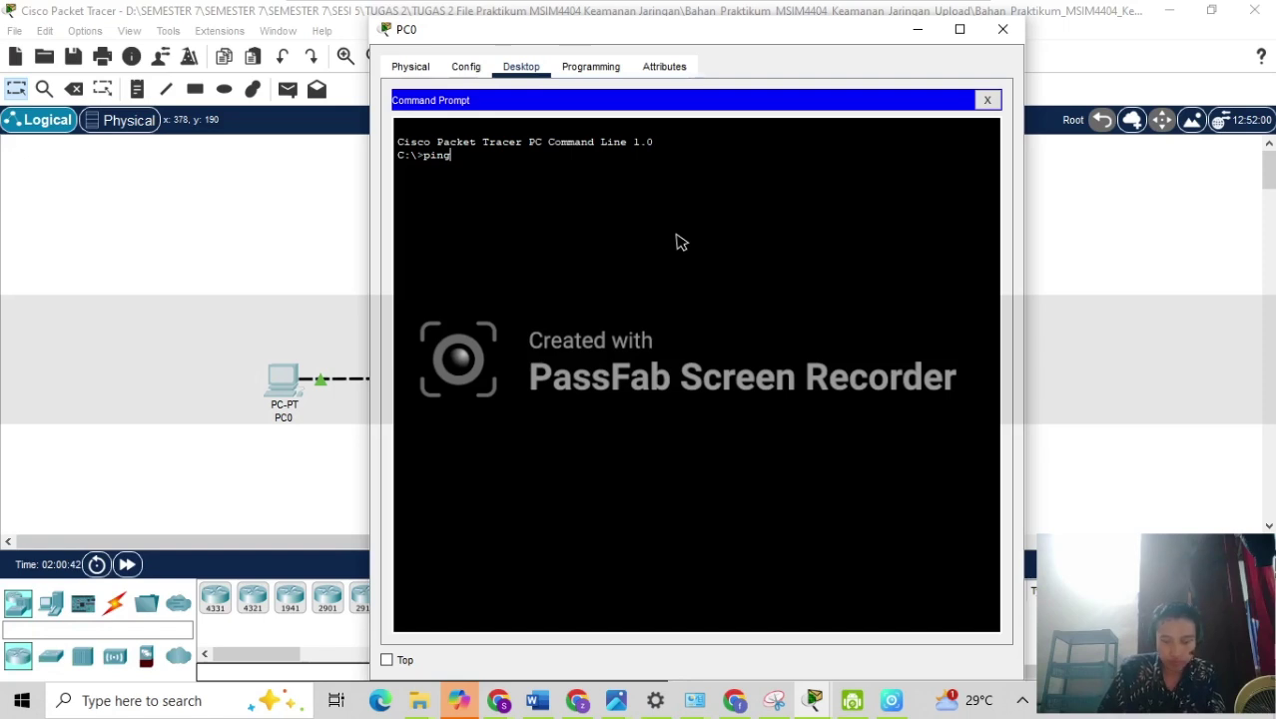
{"action": "key", "text": "BackSpace"}
{"action": "key", "text": "BackSpace"}
{"action": "type", "text": "ng"}
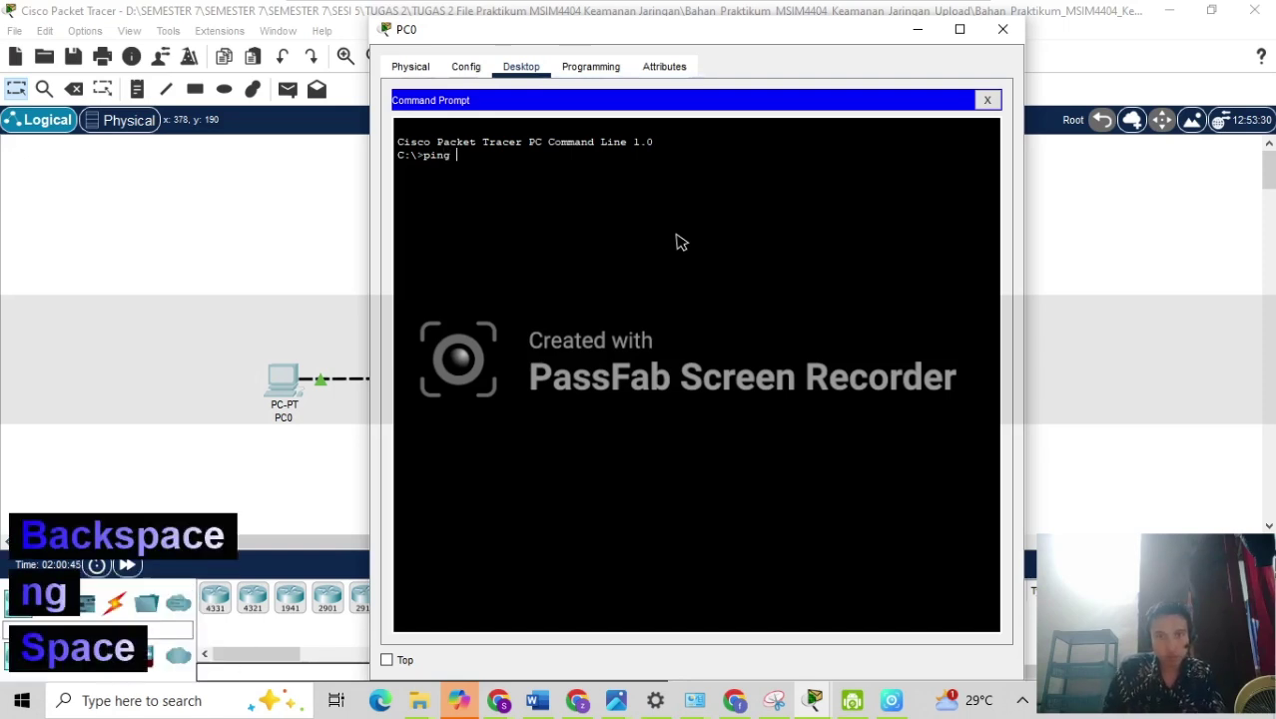
{"action": "key", "text": "BackSpace"}
{"action": "key", "text": "BackSpace"}
{"action": "key", "text": "BackSpace"}
{"action": "key", "text": "BackSpace"}
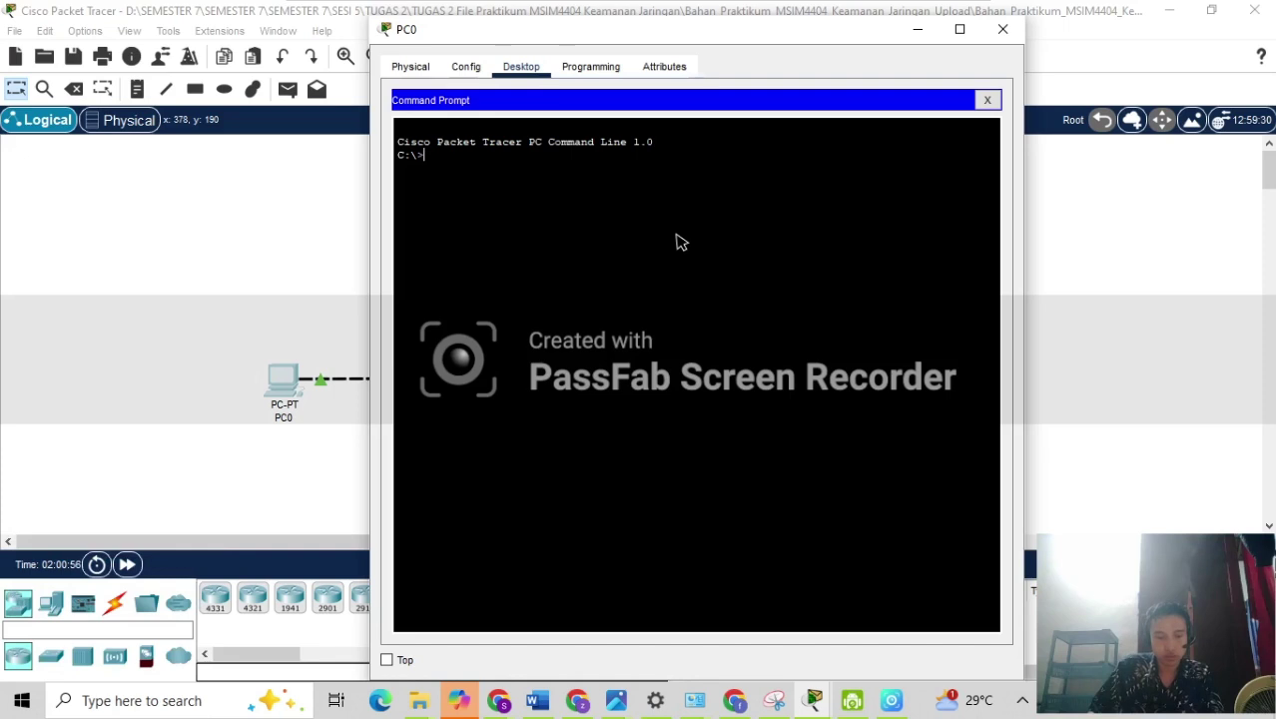
{"action": "left_click", "coordinate": [920, 32]}
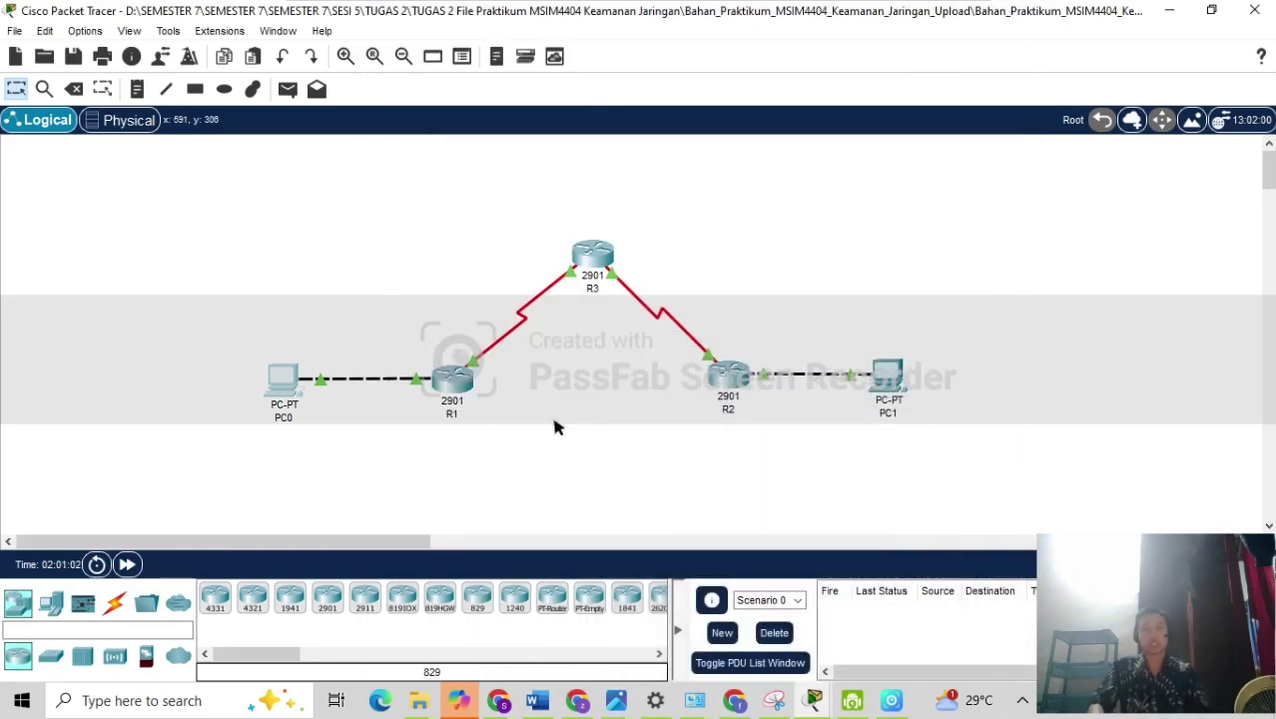
On R1, enter privileged mode and run 'show crypto ipsec sa'.
{"action": "left_click", "coordinate": [454, 384]}
{"action": "key", "text": "Return"}
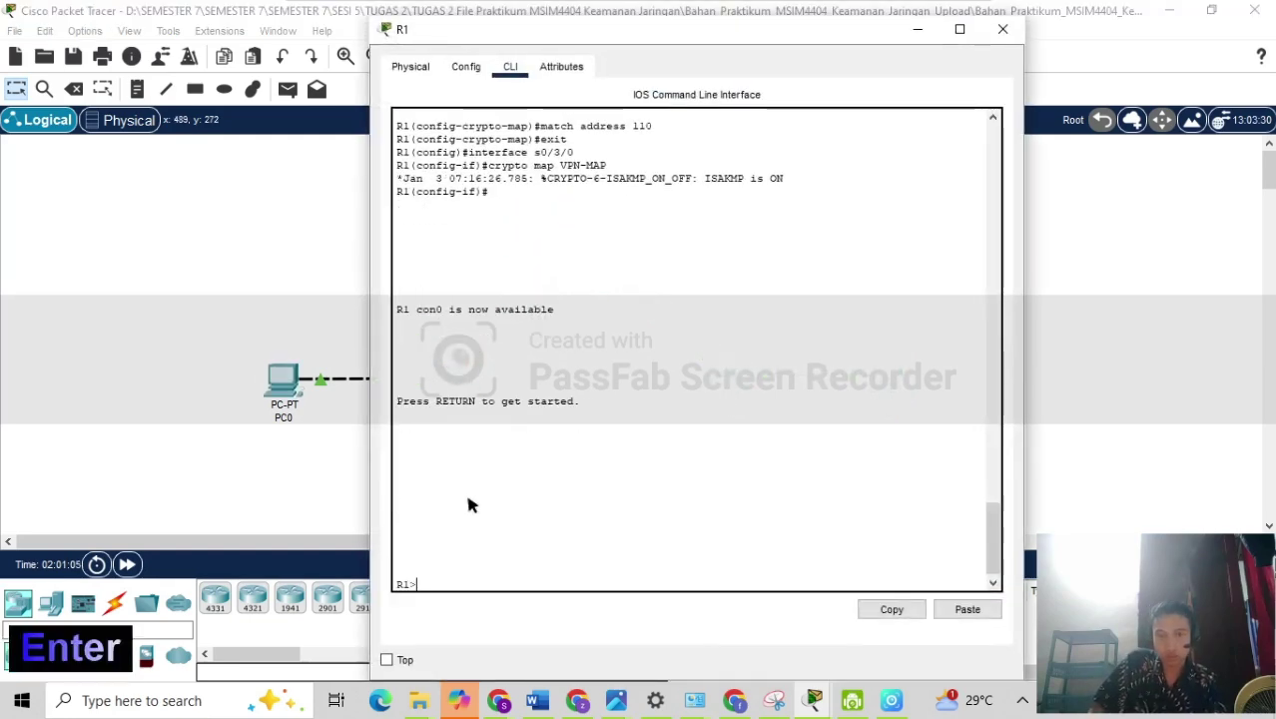
{"action": "type", "text": "en"}
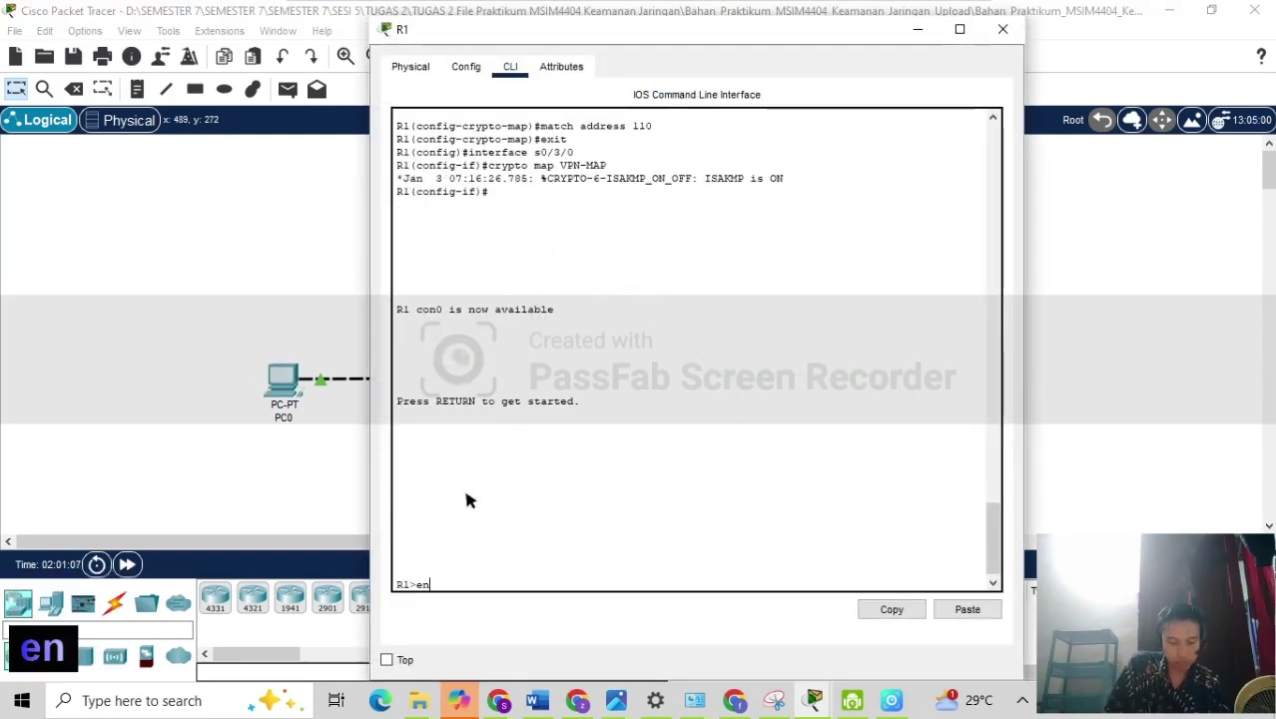
{"action": "key", "text": "Return"}
{"action": "type", "text": "sh"}
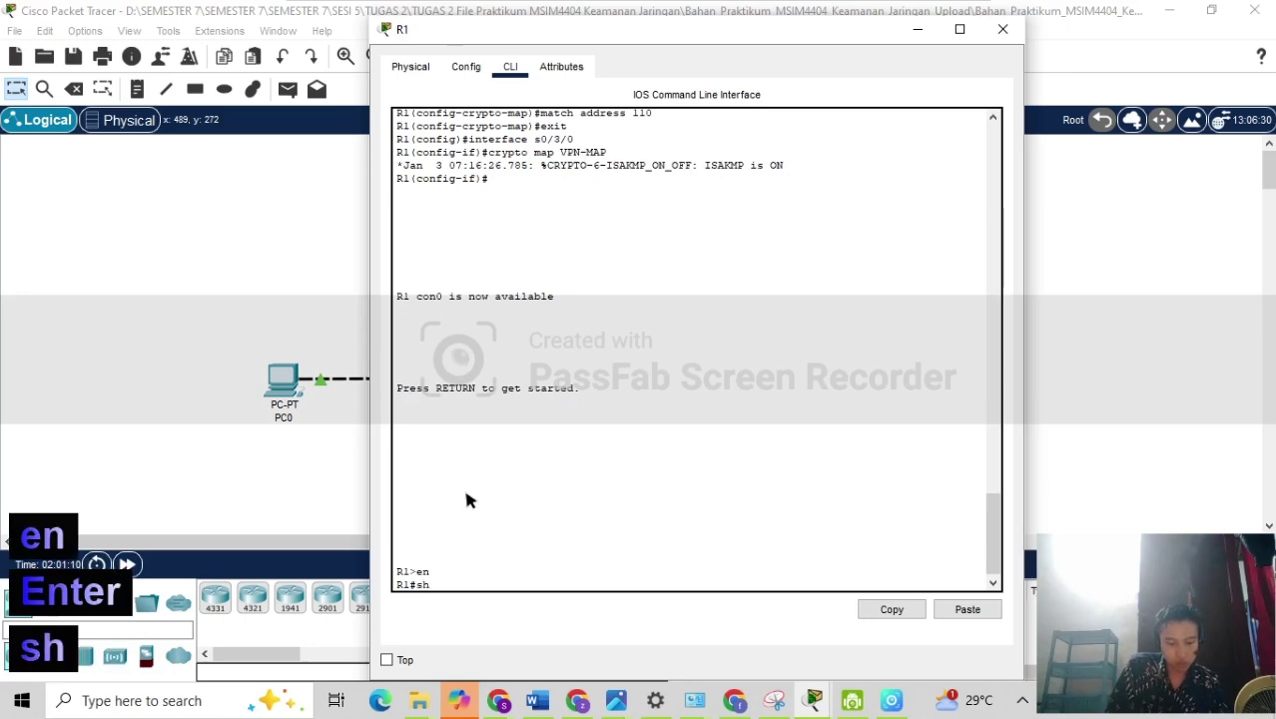
{"action": "type", "text": "ow cryp"}
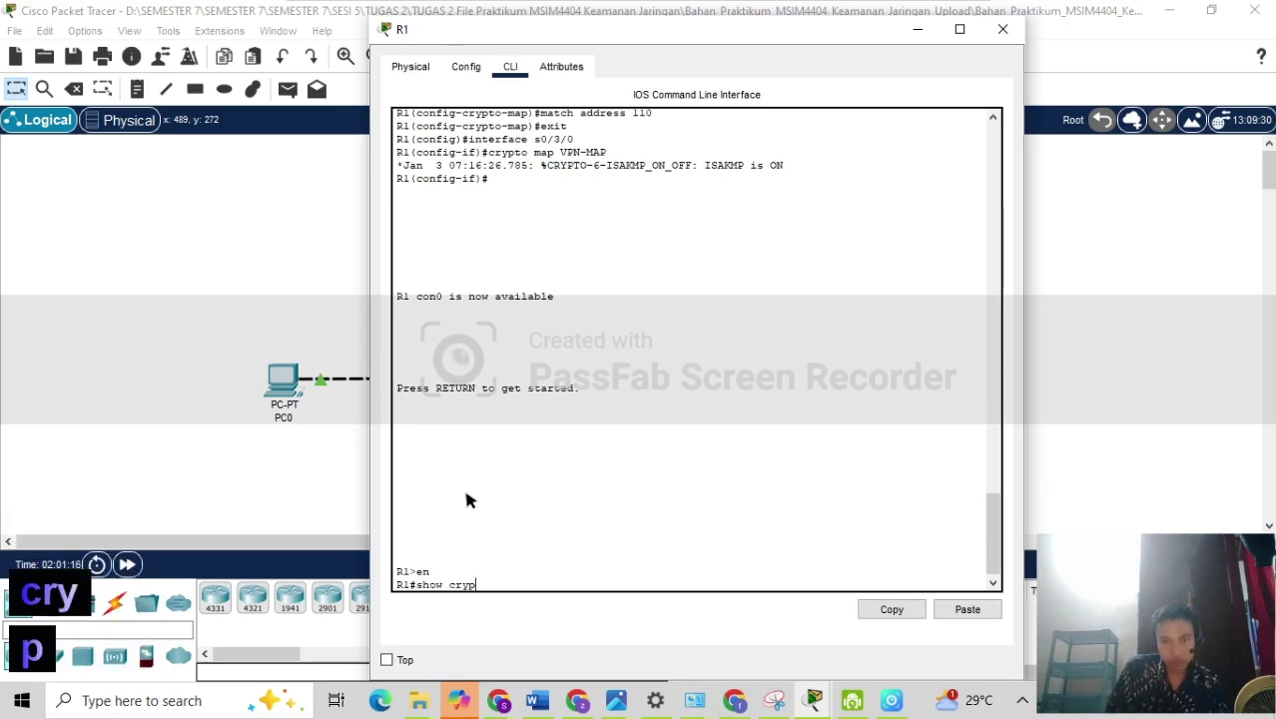
{"action": "type", "text": "to"}
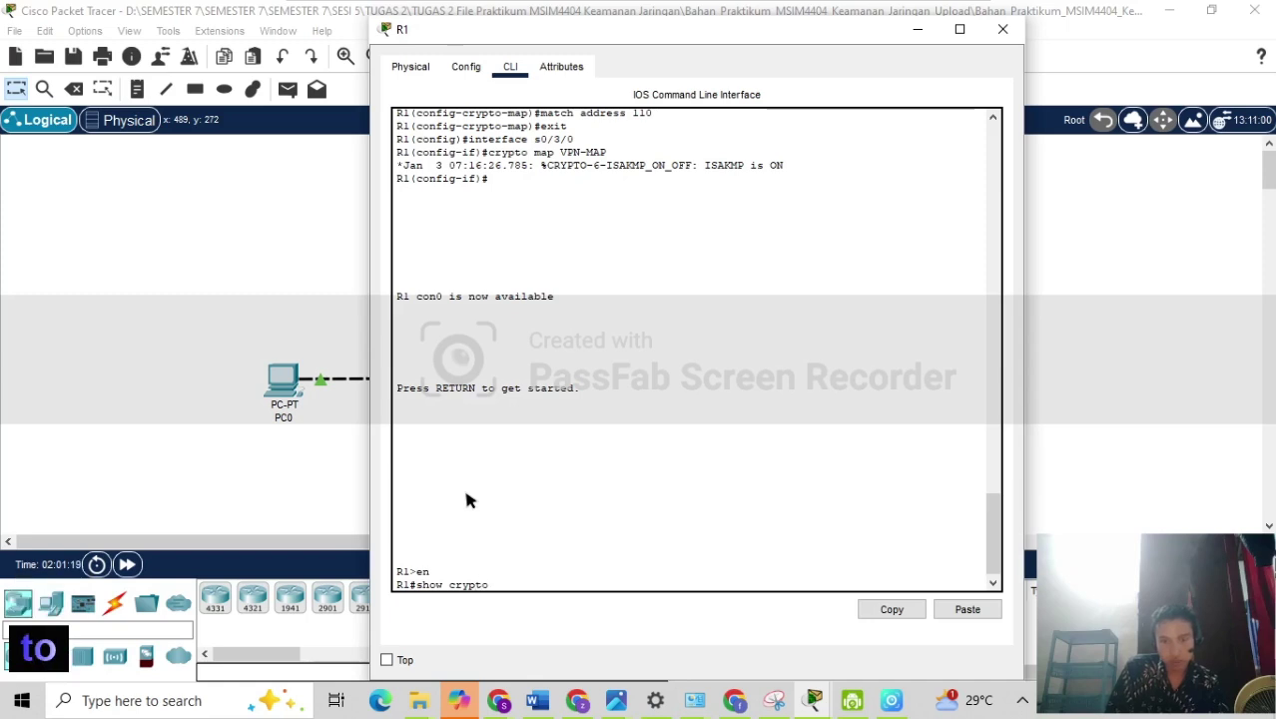
{"action": "type", "text": " IP"}
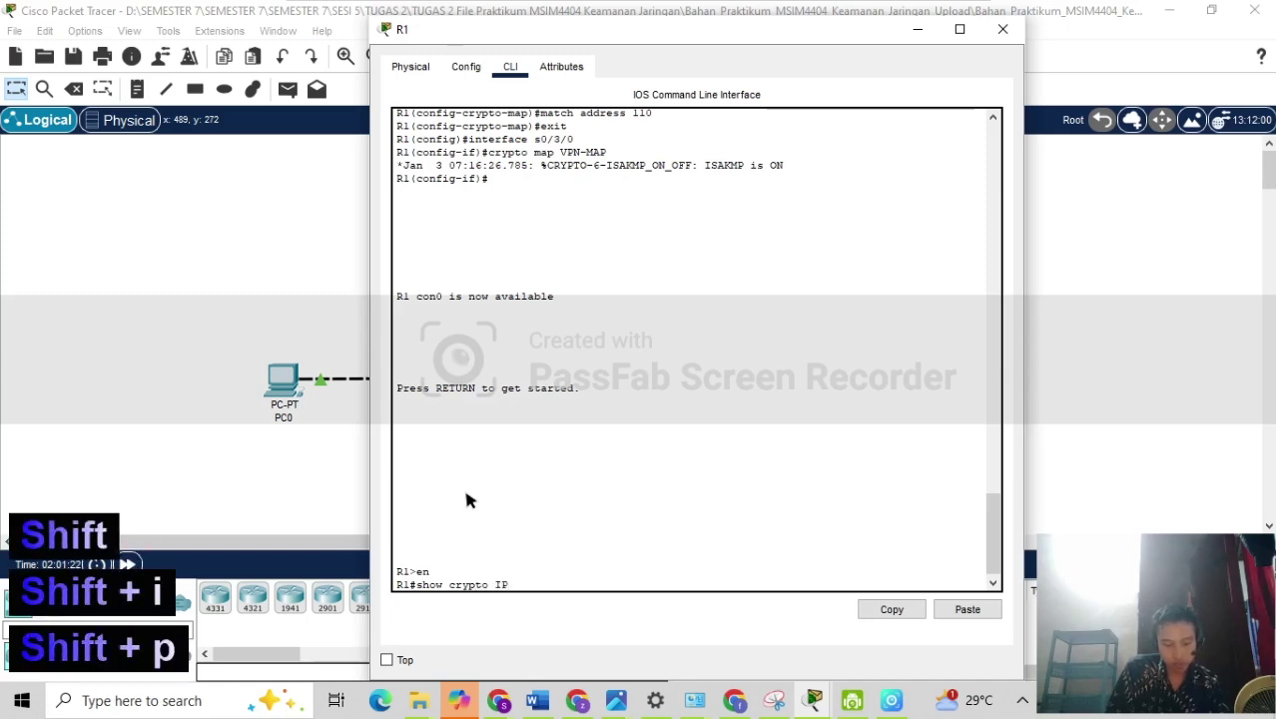
{"action": "type", "text": "sec "}
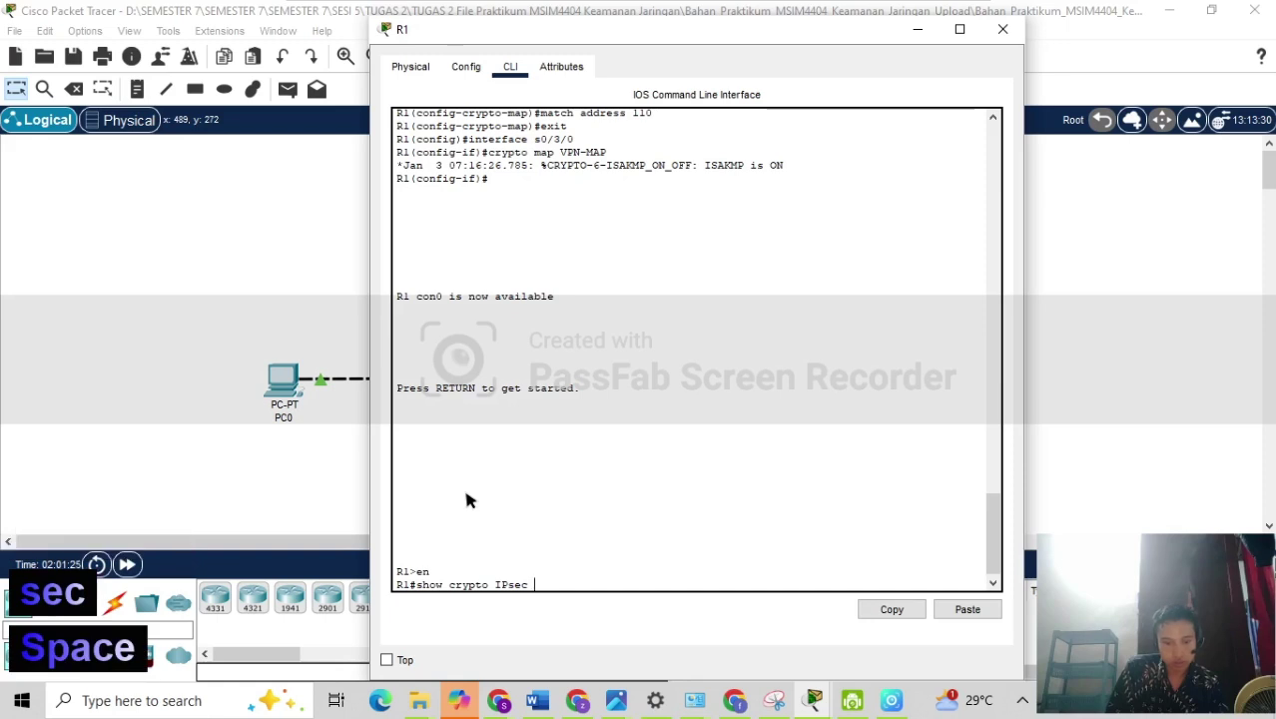
{"action": "type", "text": "sa"}
{"action": "key", "text": "Return"}
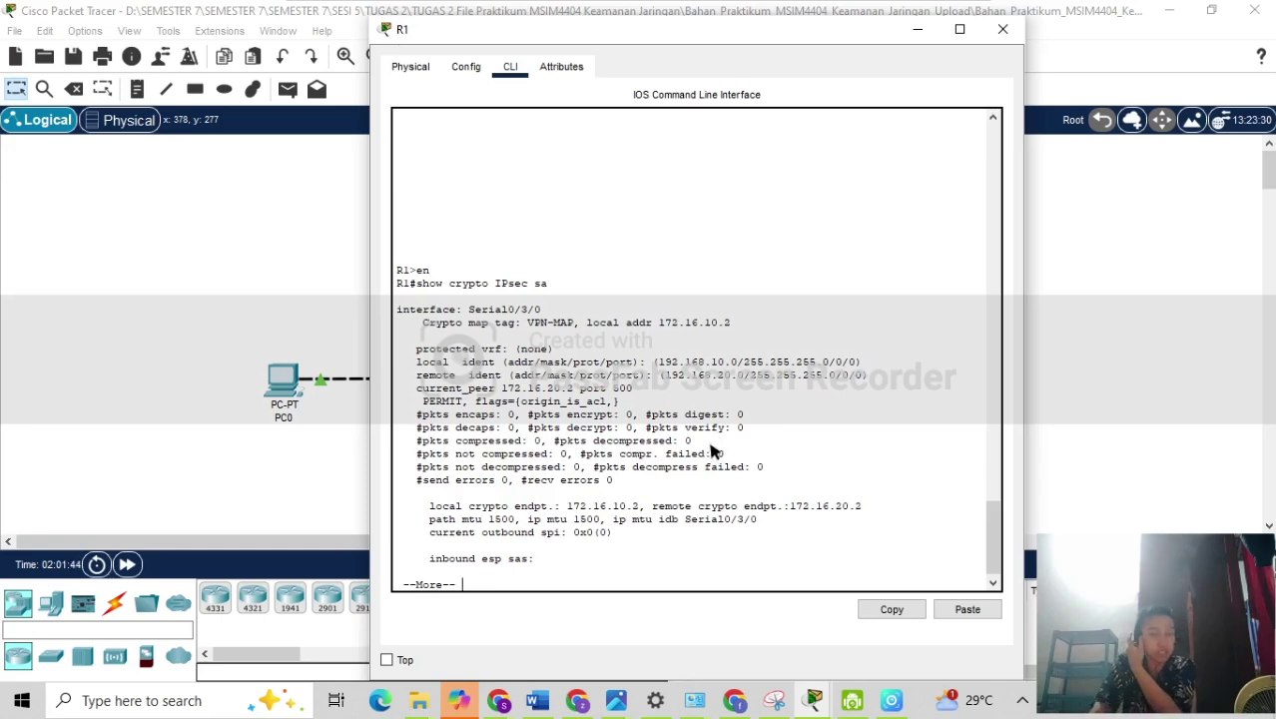
From PC0's command prompt, ping 192.168.10.10, retrying after an invalid -t option.
{"action": "left_click", "coordinate": [283, 382]}
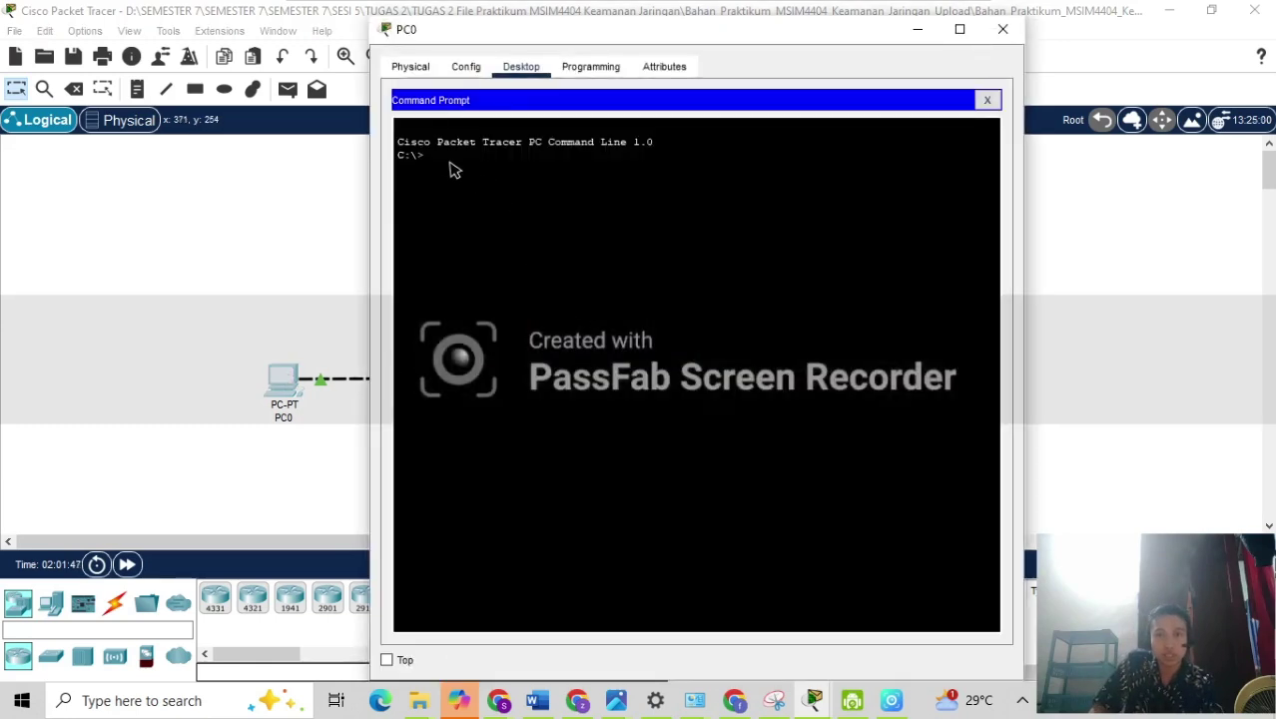
{"action": "type", "text": "ping"}
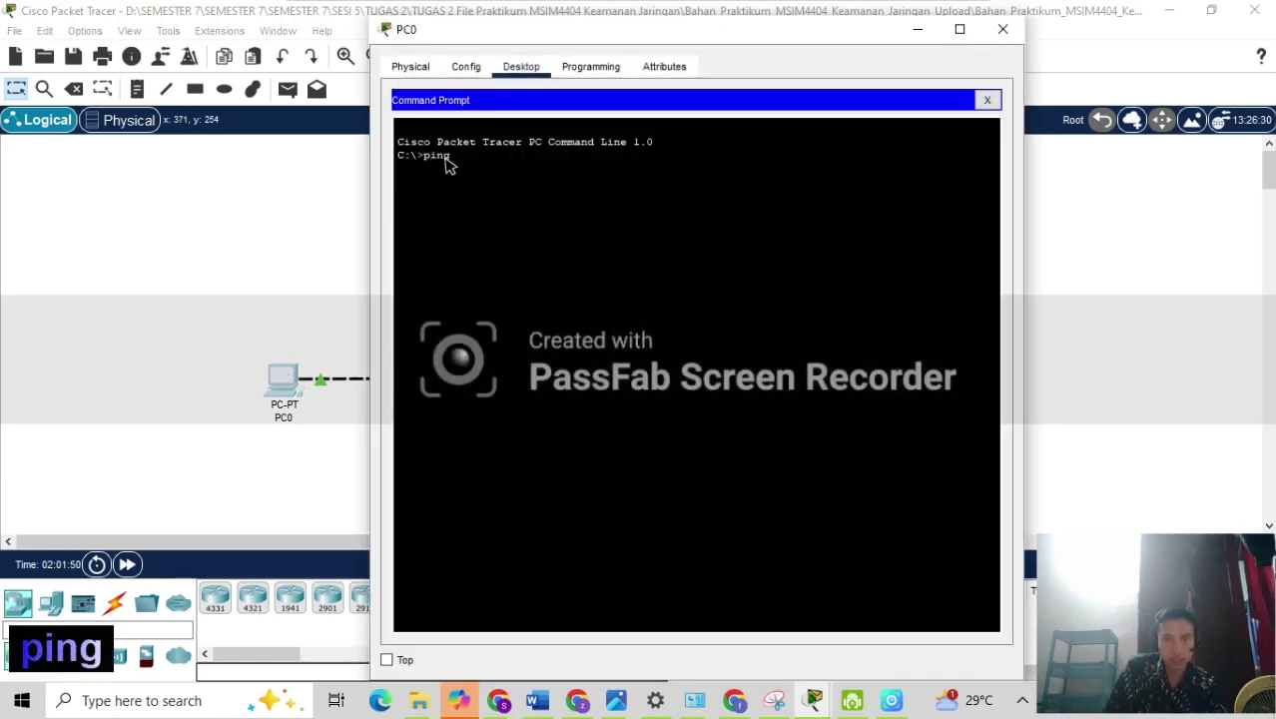
{"action": "type", "text": " 192"}
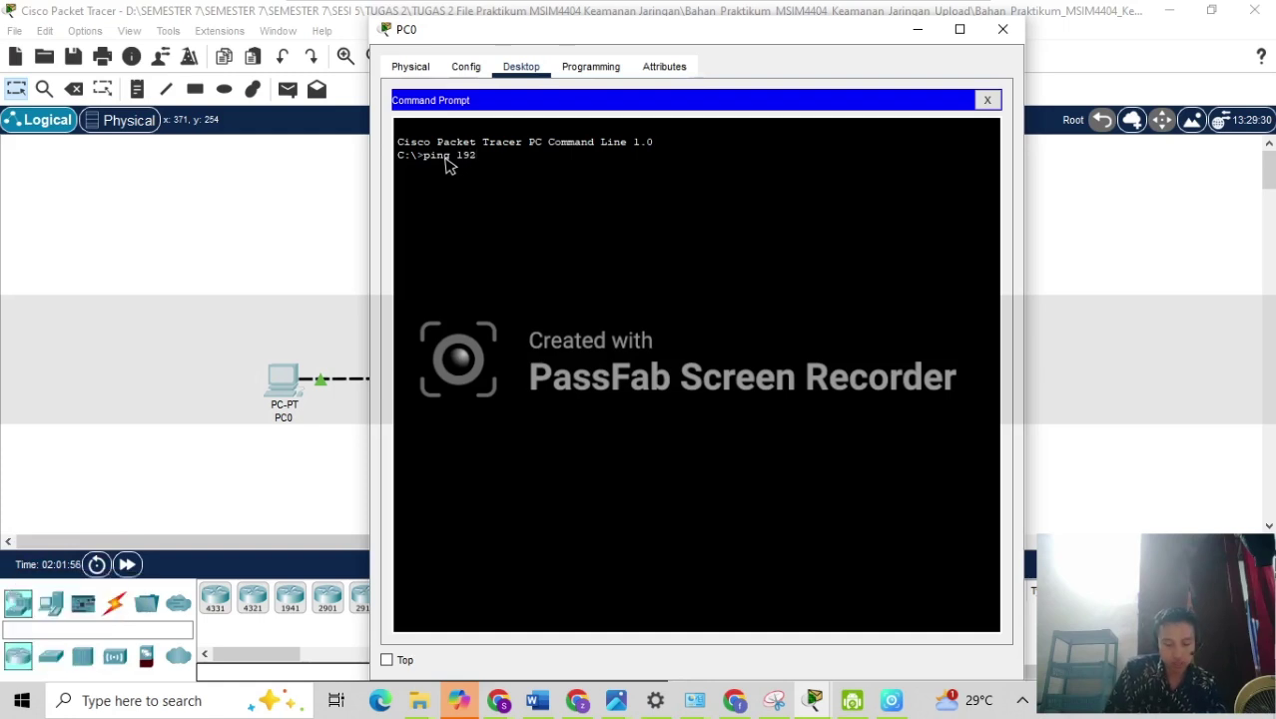
{"action": "type", "text": ".168."}
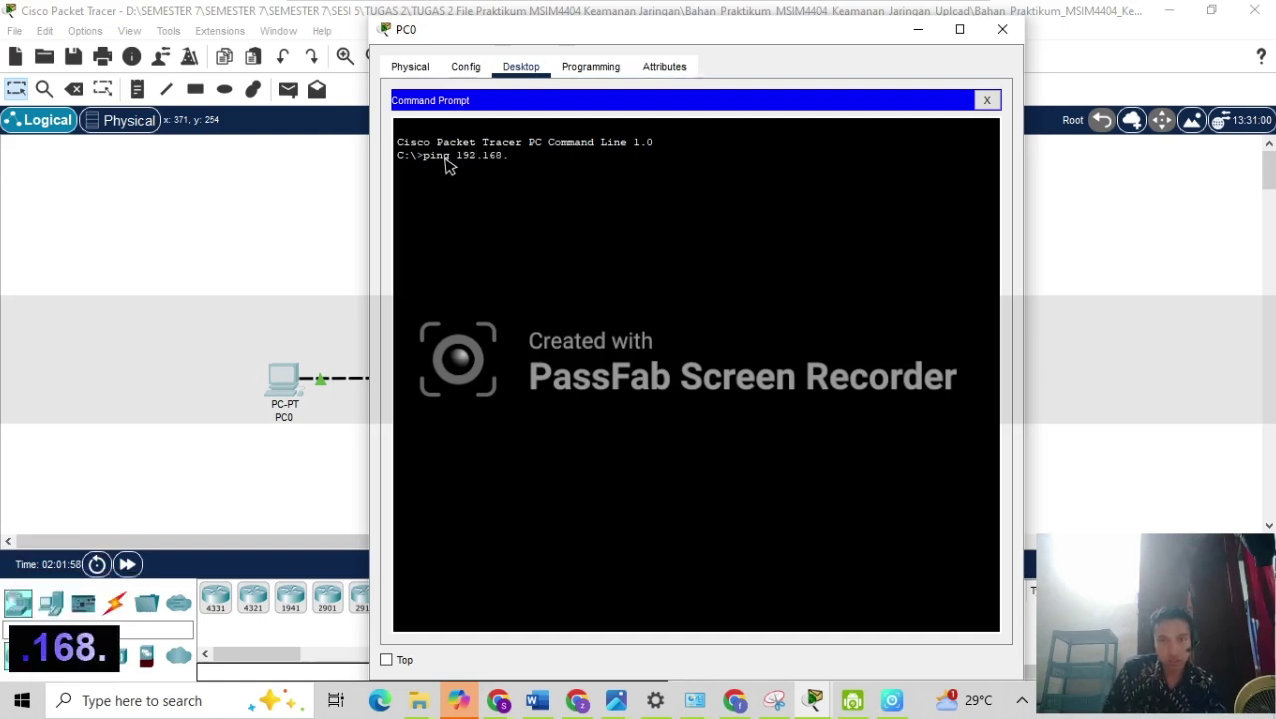
{"action": "type", "text": "10.10"}
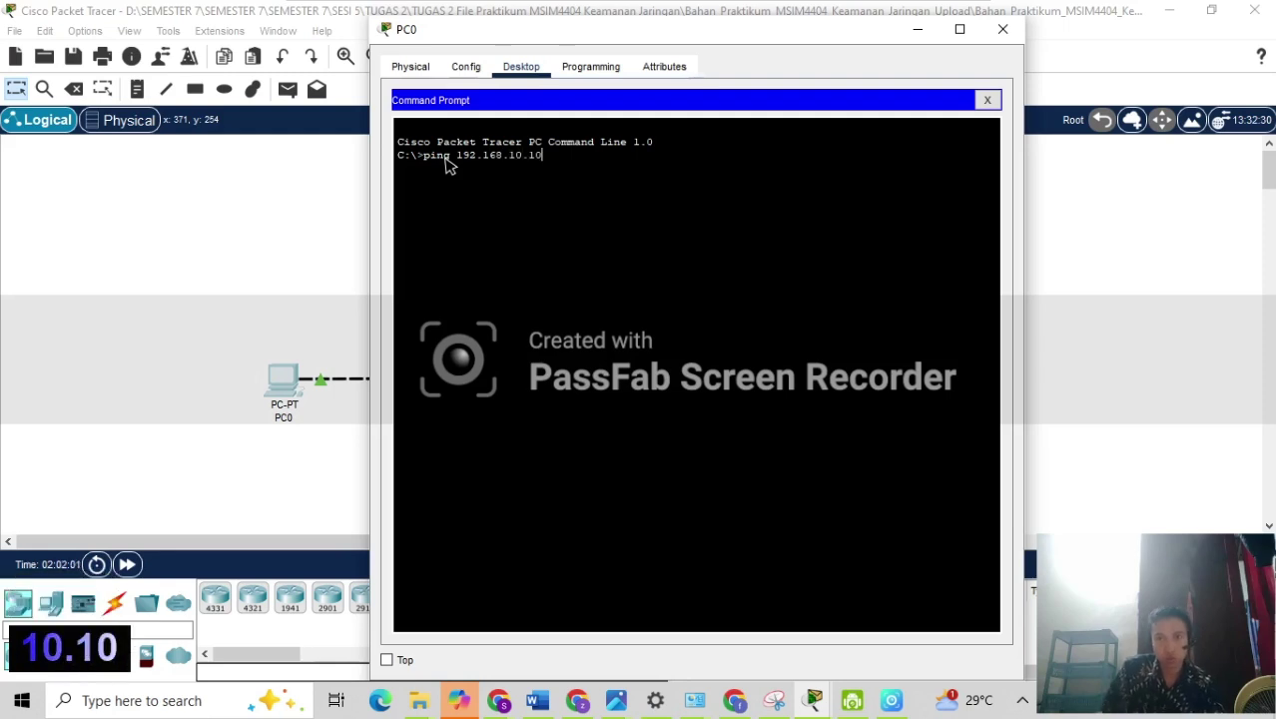
{"action": "key", "text": "Return"}
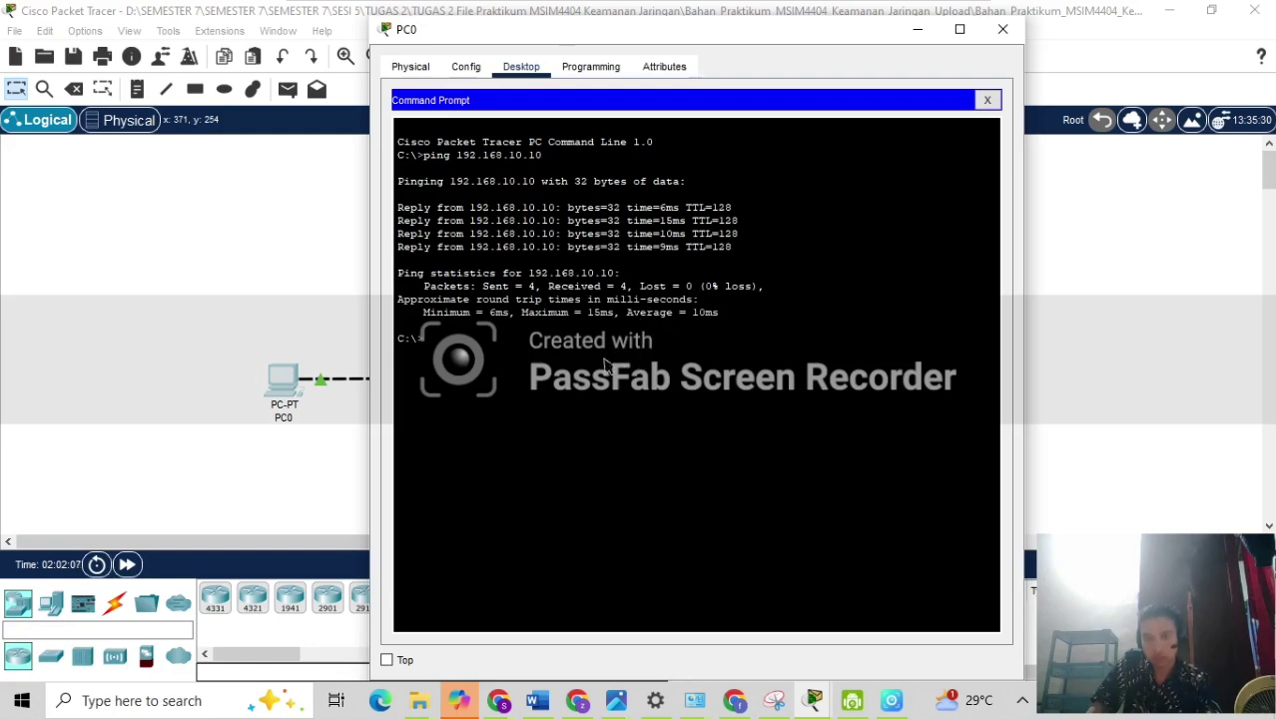
{"action": "key", "text": "Up"}
{"action": "type", "text": "-t"}
{"action": "key", "text": "Return"}
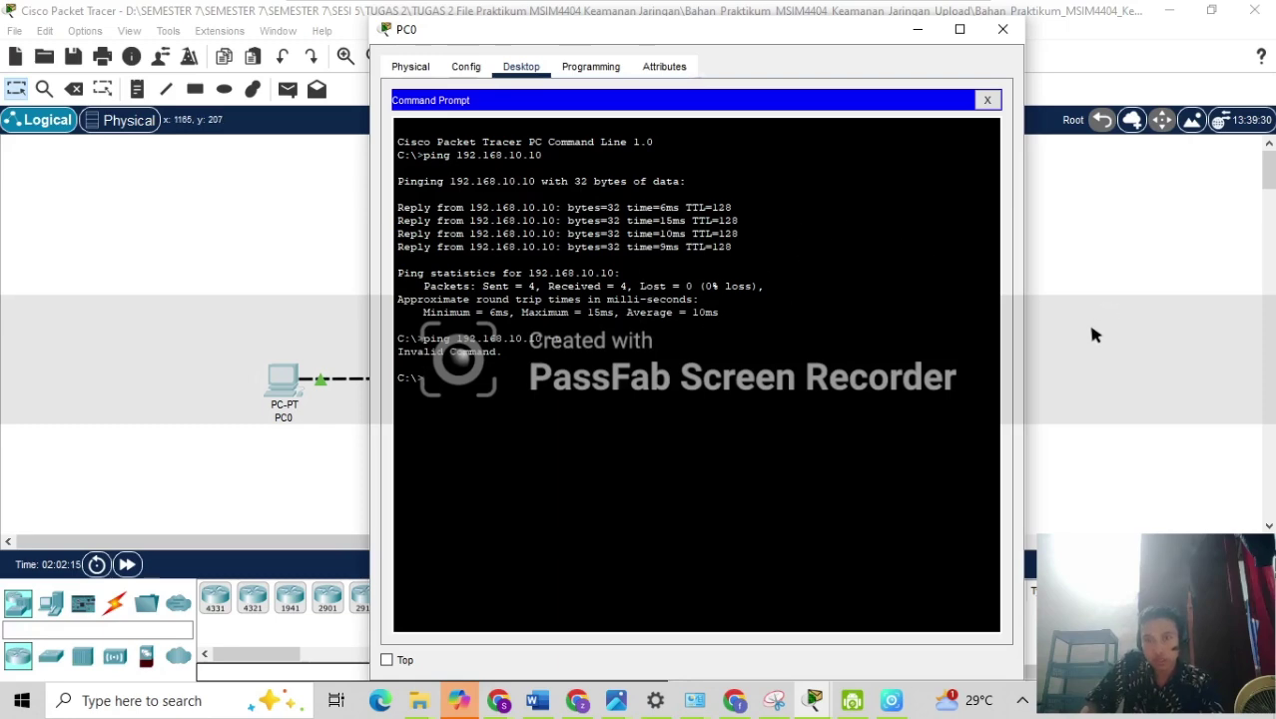
{"action": "key", "text": "Up"}
{"action": "key", "text": "BackSpace"}
{"action": "key", "text": "BackSpace"}
{"action": "key", "text": "Return"}
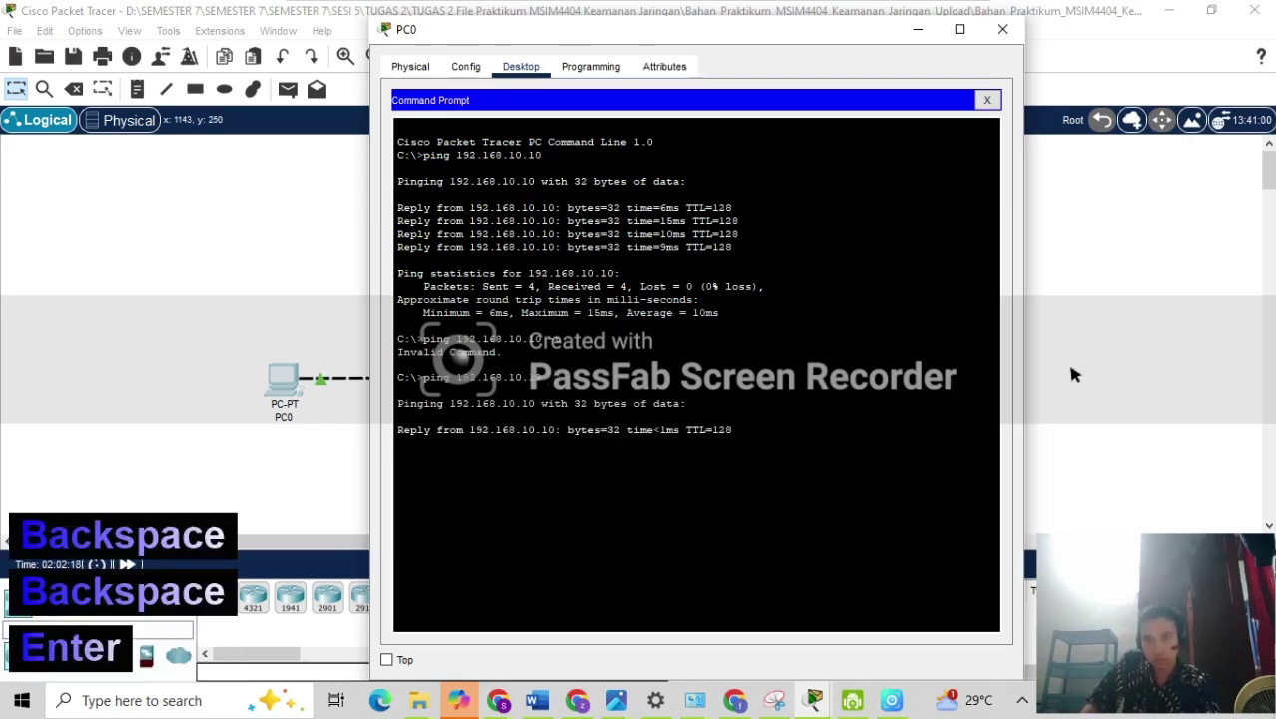
Check PC1's IP configuration, then ping PC1 at 192.168.20.10 twice from PC0.
{"action": "left_click", "coordinate": [1067, 359]}
{"action": "left_click", "coordinate": [891, 373]}
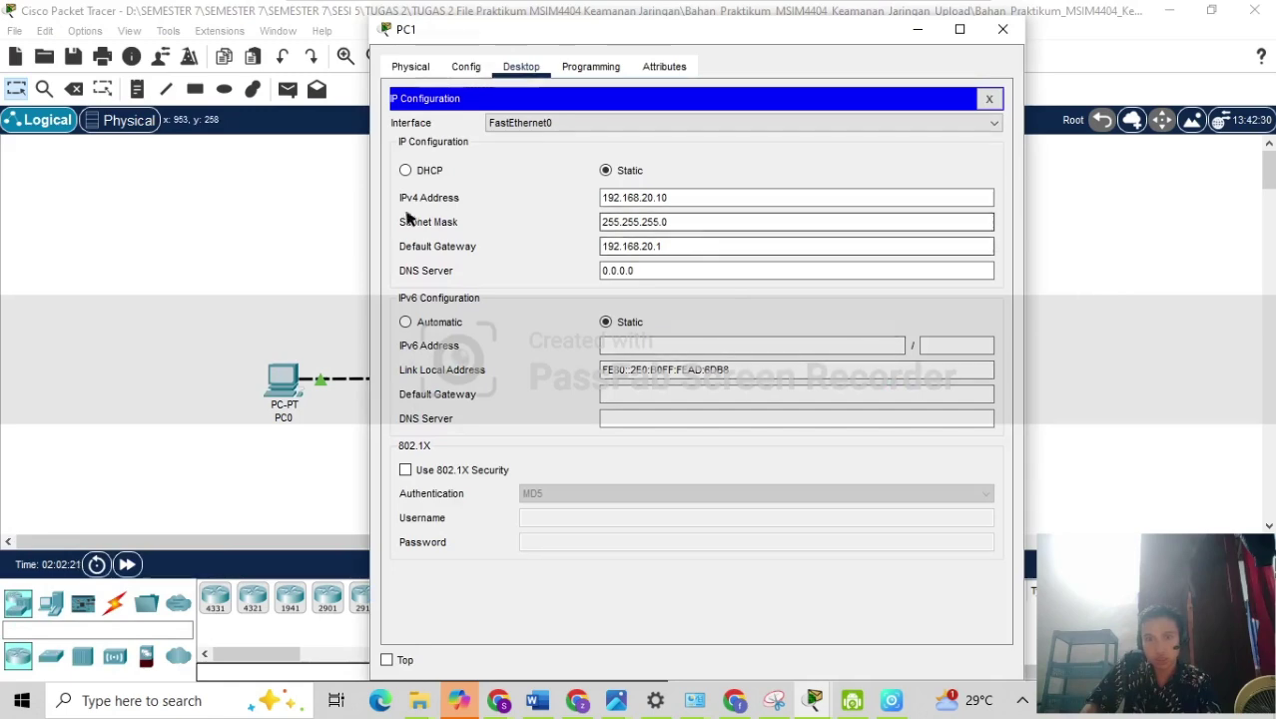
{"action": "left_click", "coordinate": [287, 373]}
{"action": "key", "text": "Up"}
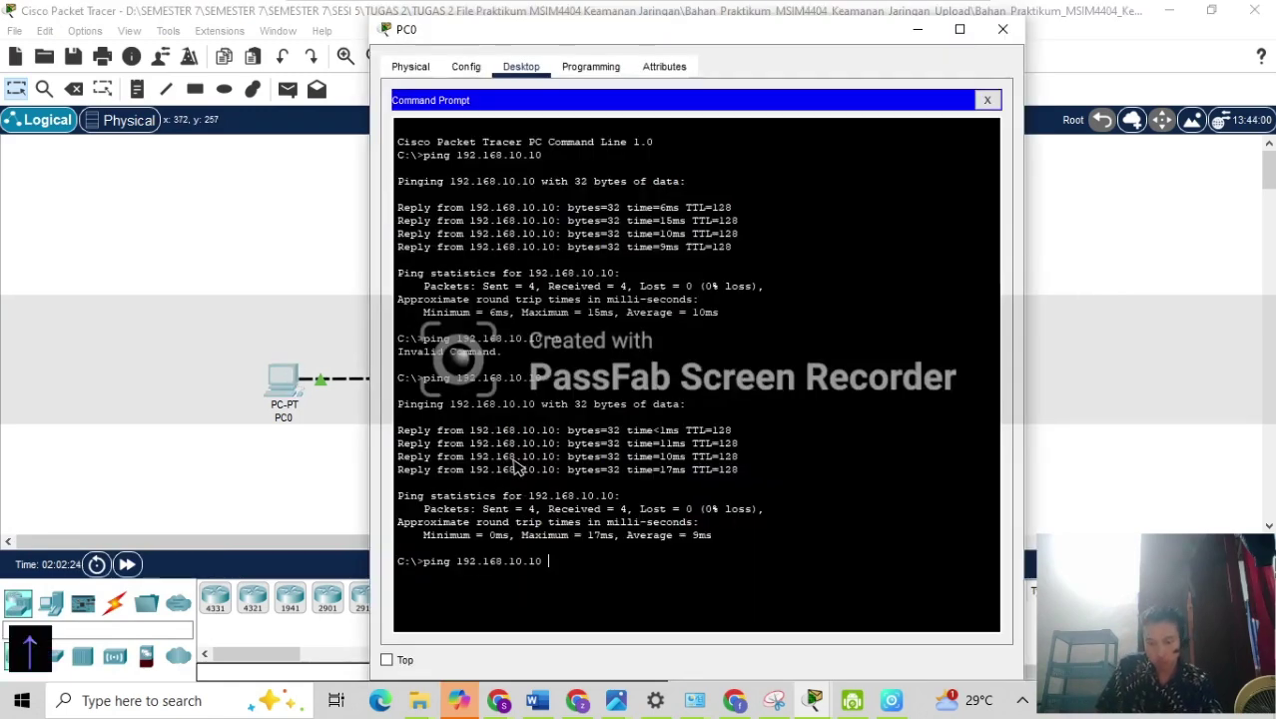
{"action": "key", "text": "Left"}
{"action": "key", "text": "Left"}
{"action": "key", "text": "Left"}
{"action": "key", "text": "Left"}
{"action": "key", "text": "BackSpace"}
{"action": "type", "text": "2"}
{"action": "key", "text": "Return"}
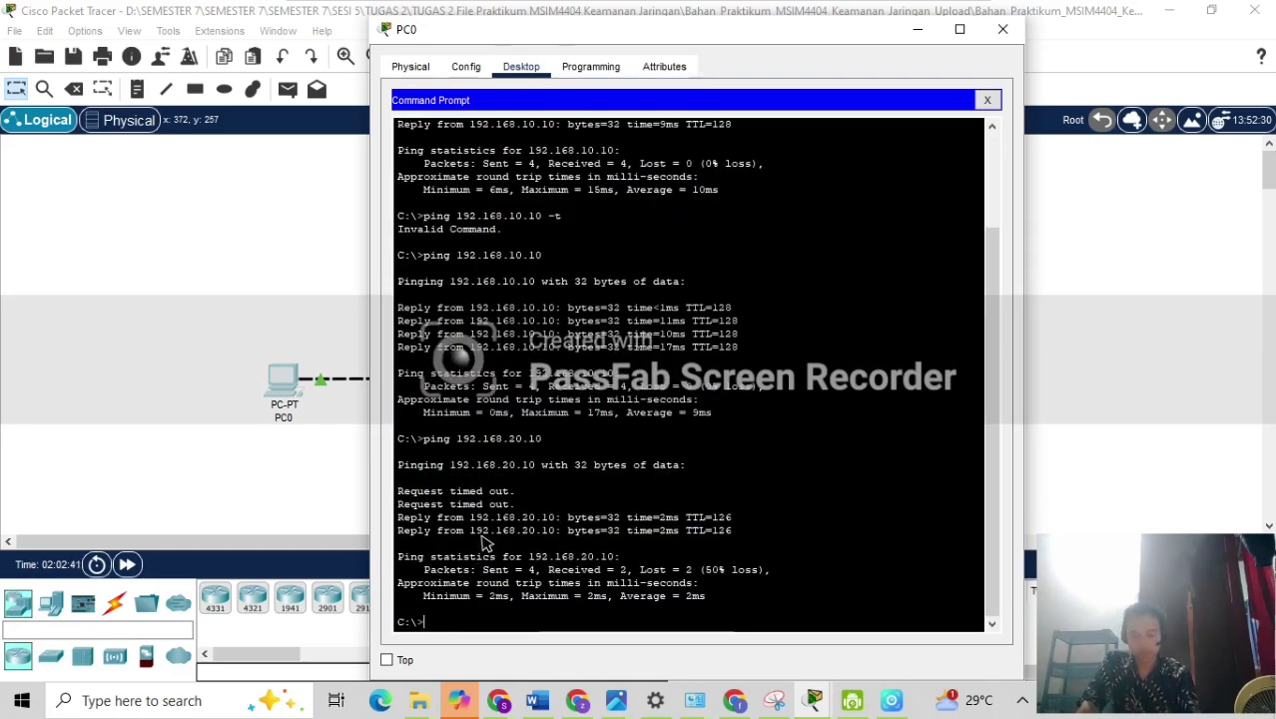
{"action": "key", "text": "Up"}
{"action": "key", "text": "Return"}
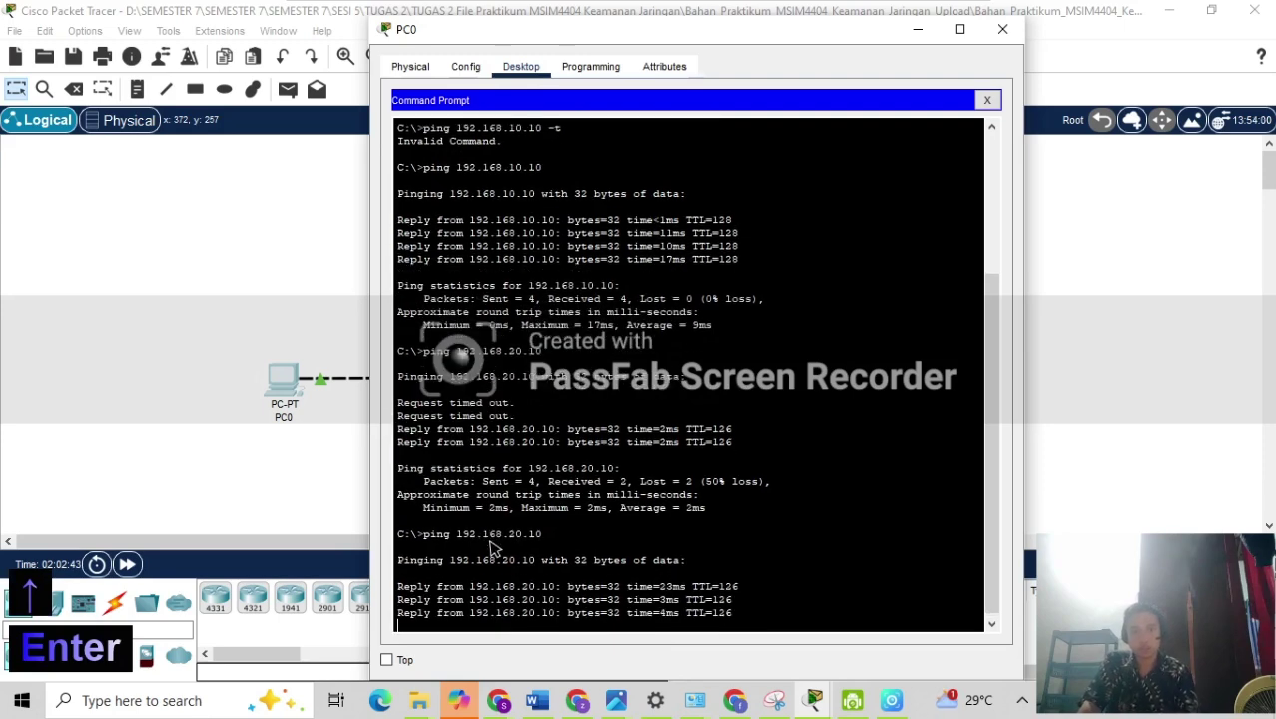
Rerun 'show crypto IPsec sa' on R1 to see 7 packets encrypted and 6 decrypted.
{"action": "left_click", "coordinate": [297, 296]}
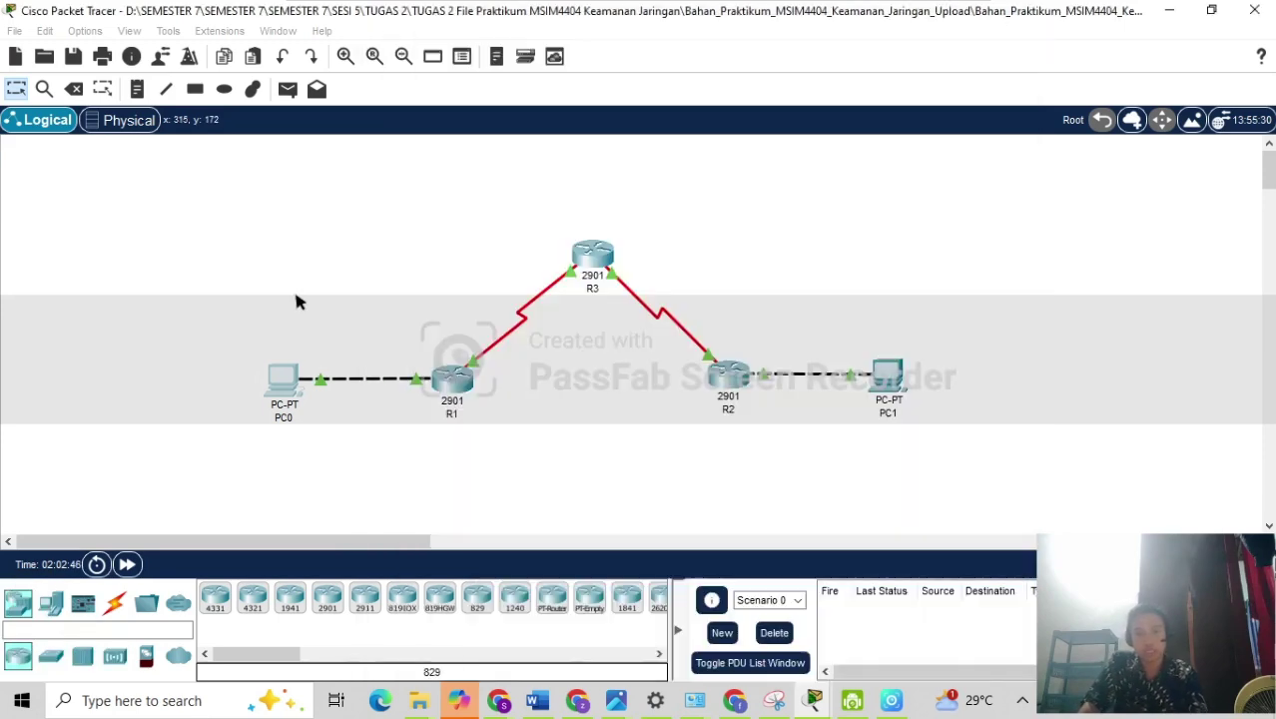
{"action": "left_click", "coordinate": [467, 406]}
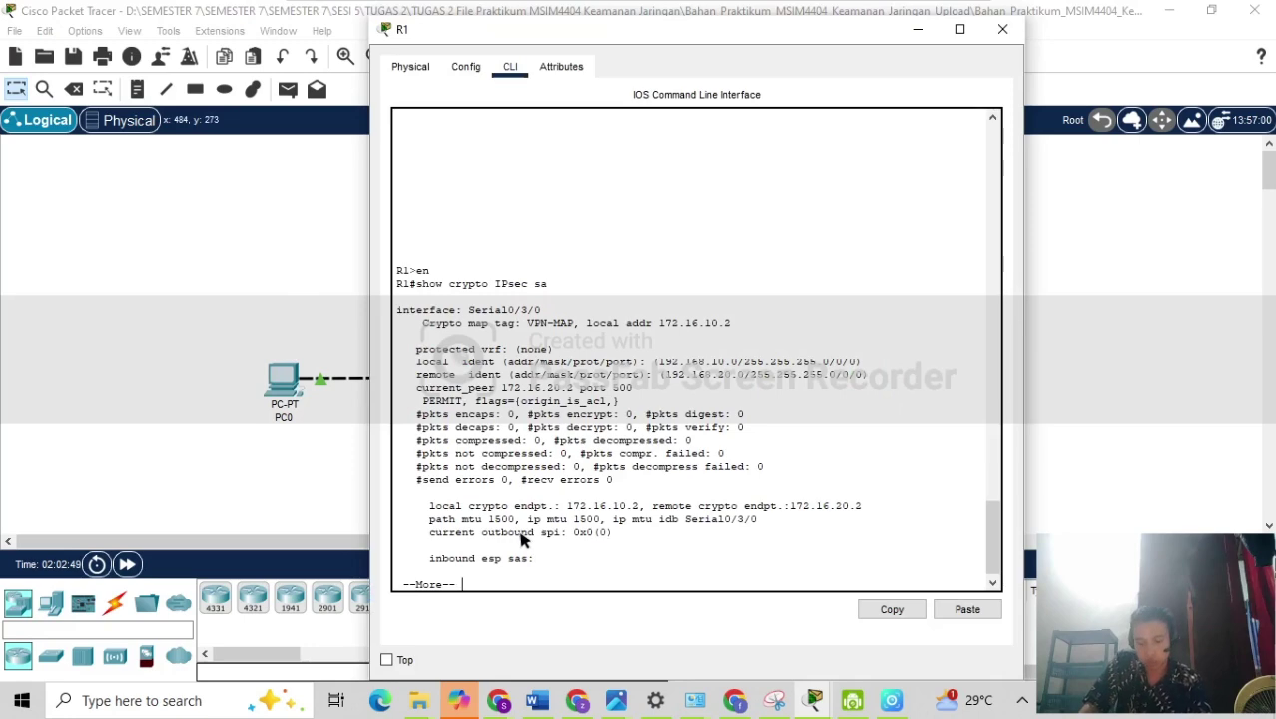
{"action": "key", "text": "Return"}
{"action": "key", "text": "Return"}
{"action": "key", "text": "Return"}
{"action": "key", "text": "Return"}
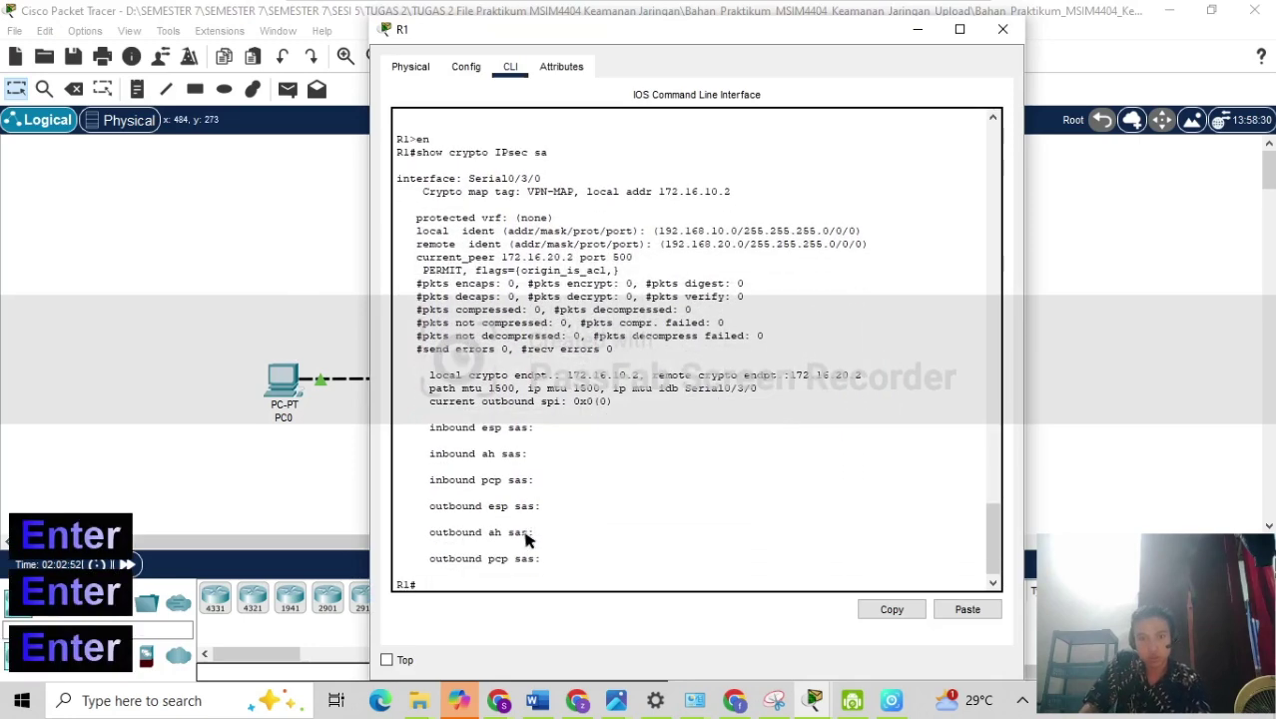
{"action": "key", "text": "Up"}
{"action": "key", "text": "Return"}
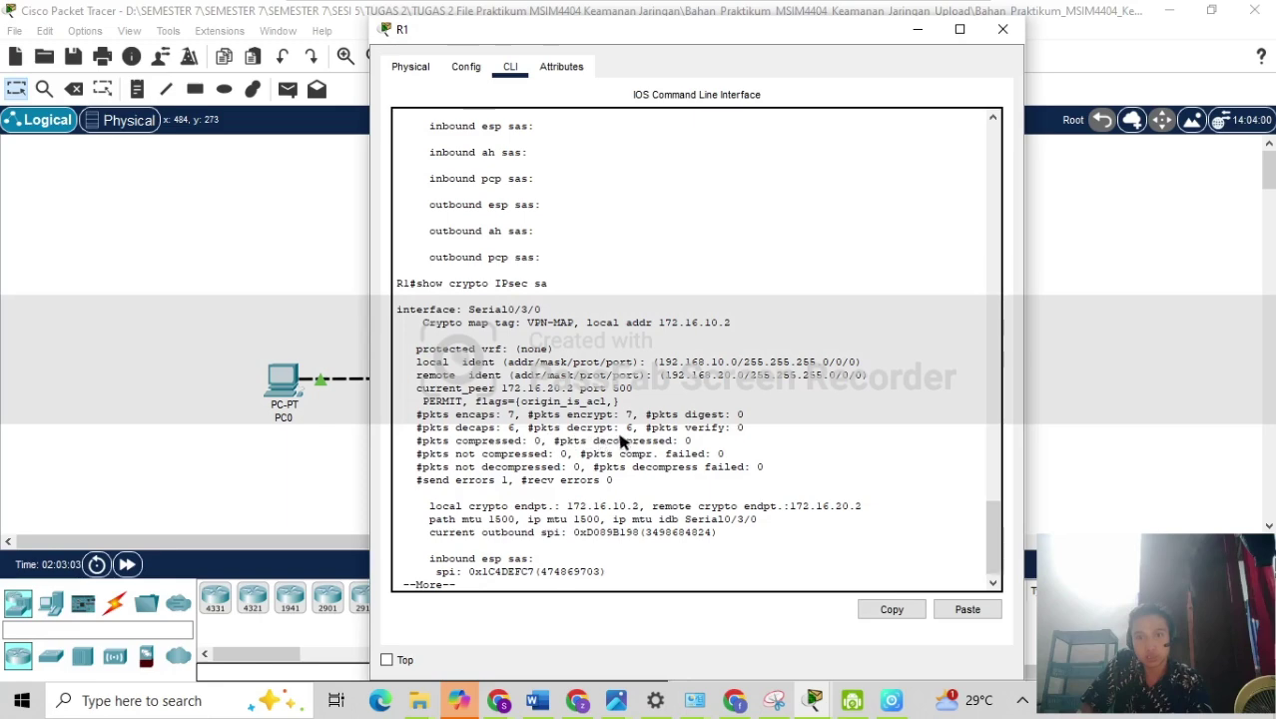
Compare PC0's ping results with R1's IPsec SA counters.
{"action": "left_click", "coordinate": [283, 379]}
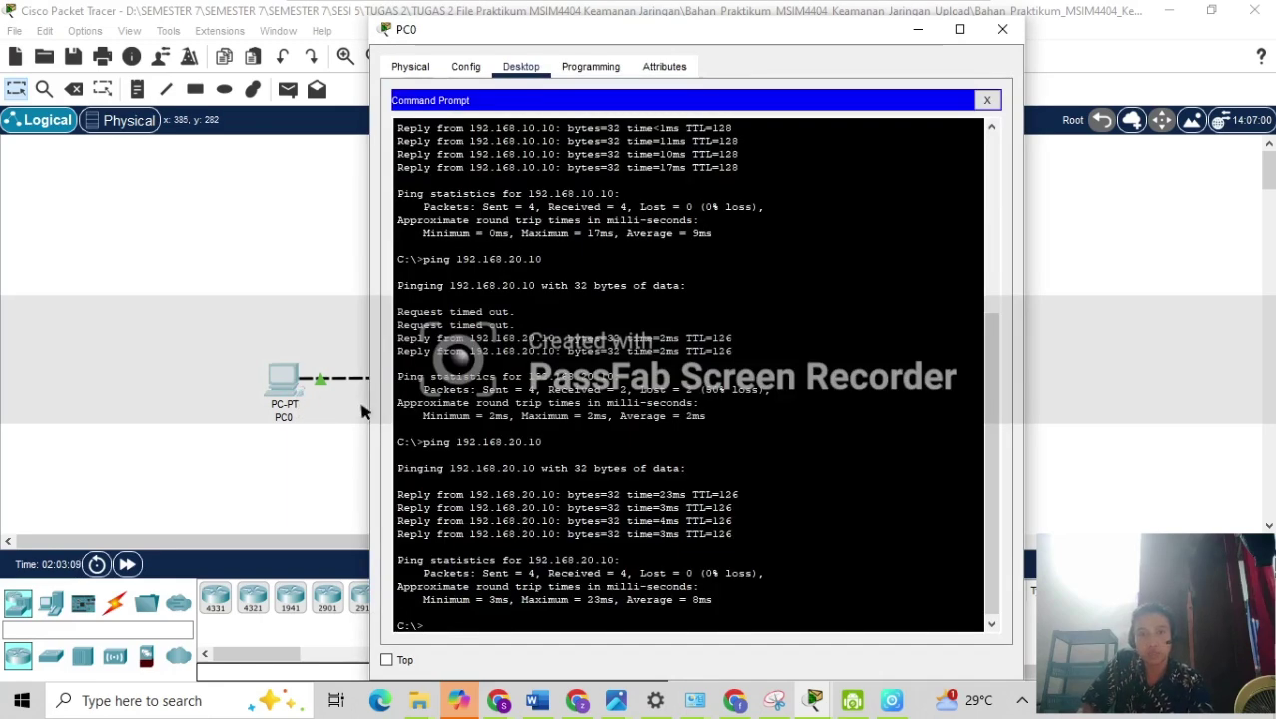
{"action": "left_click", "coordinate": [1003, 29]}
{"action": "left_click", "coordinate": [459, 397]}
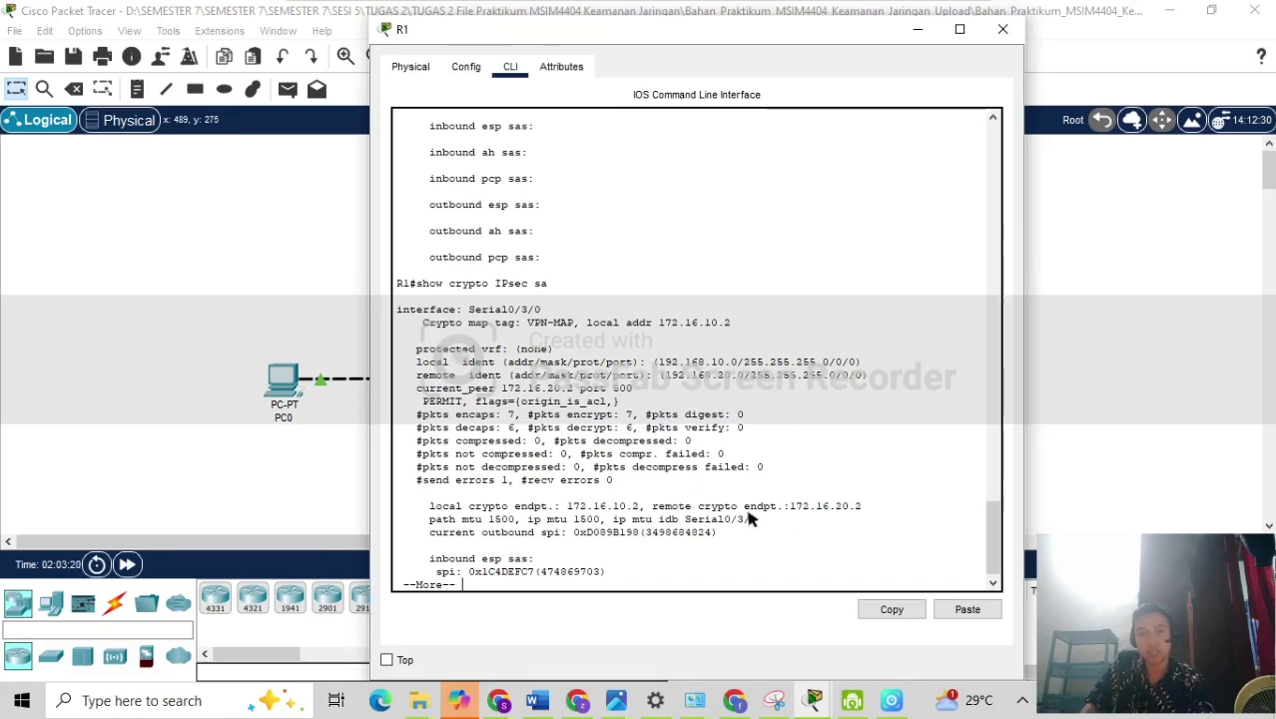
Review the Tugas.2 assignment page in Chrome, then bring Packet Tracer's topology back to the front.
{"action": "mouse_move", "coordinate": [497, 700]}
{"action": "left_click", "coordinate": [414, 614]}
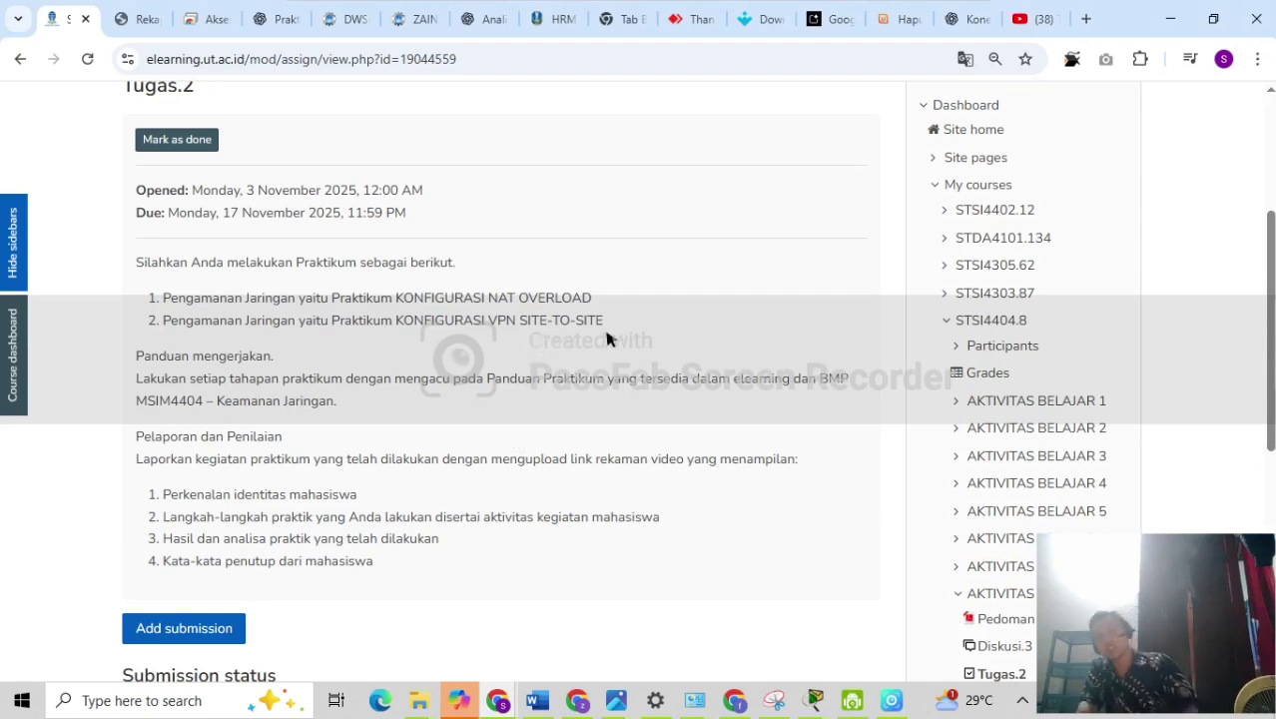
{"action": "mouse_move", "coordinate": [811, 697]}
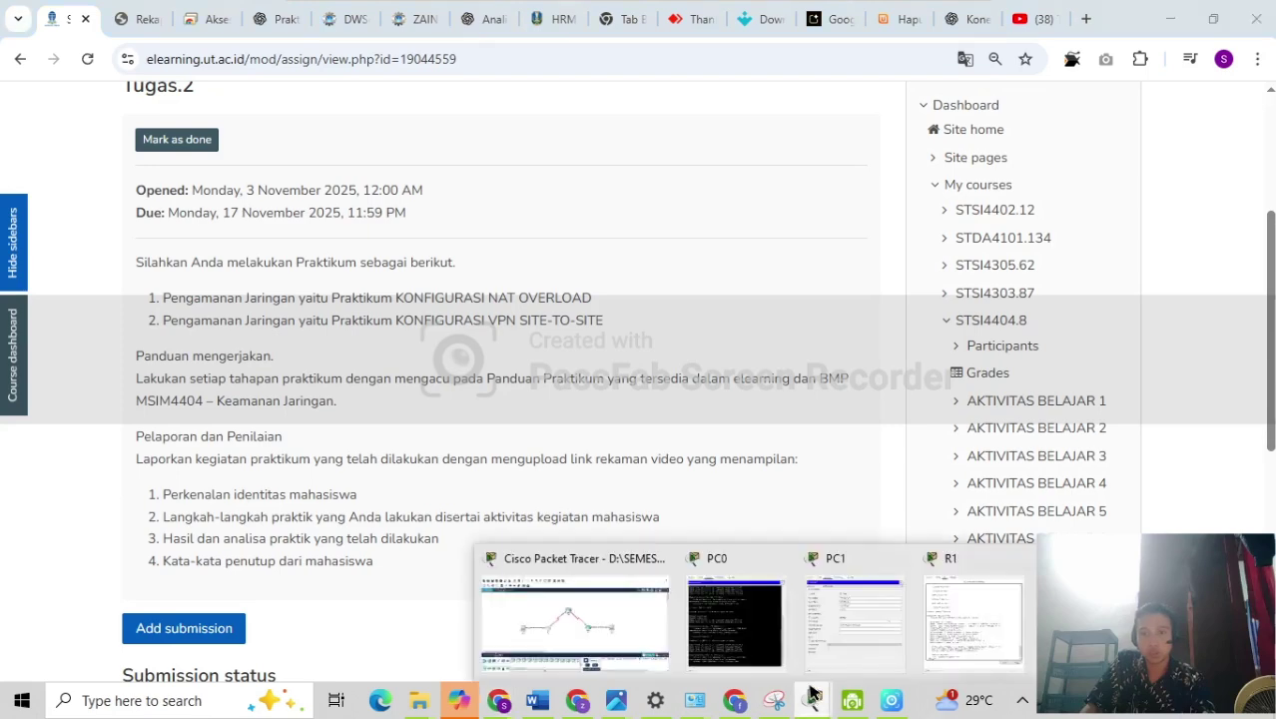
{"action": "left_click", "coordinate": [594, 614]}
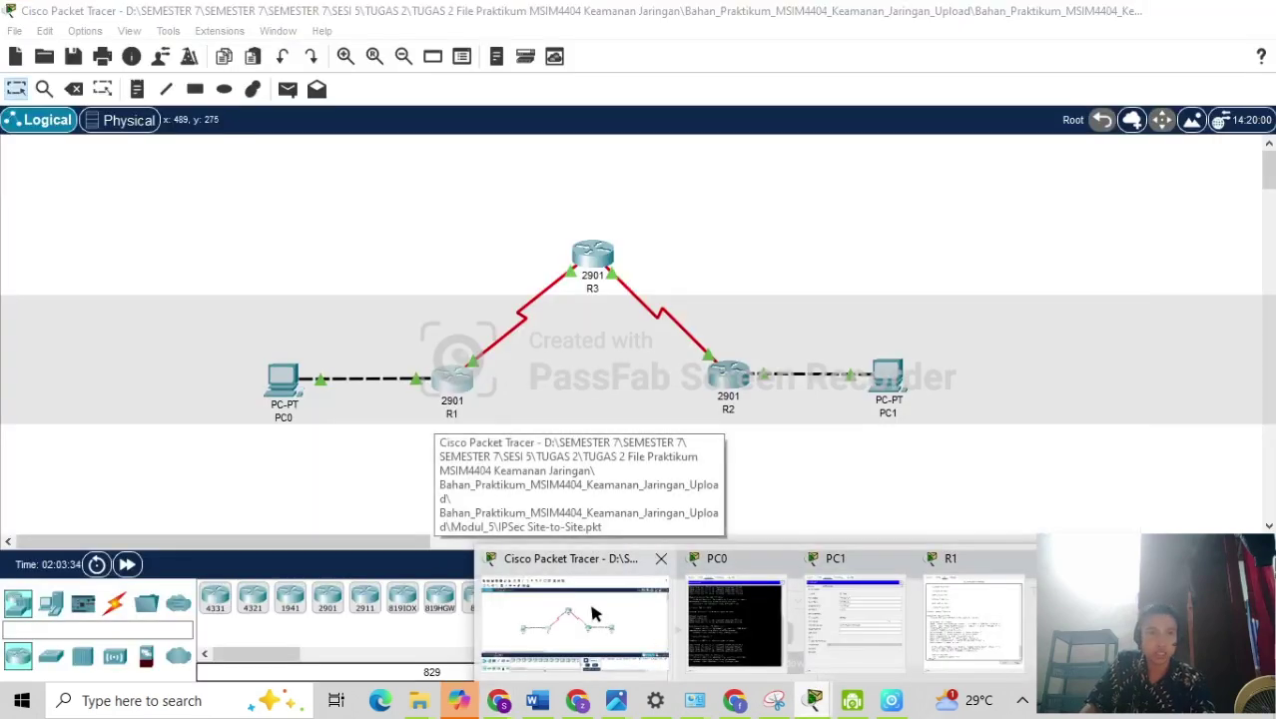
{"action": "left_click", "coordinate": [594, 614]}
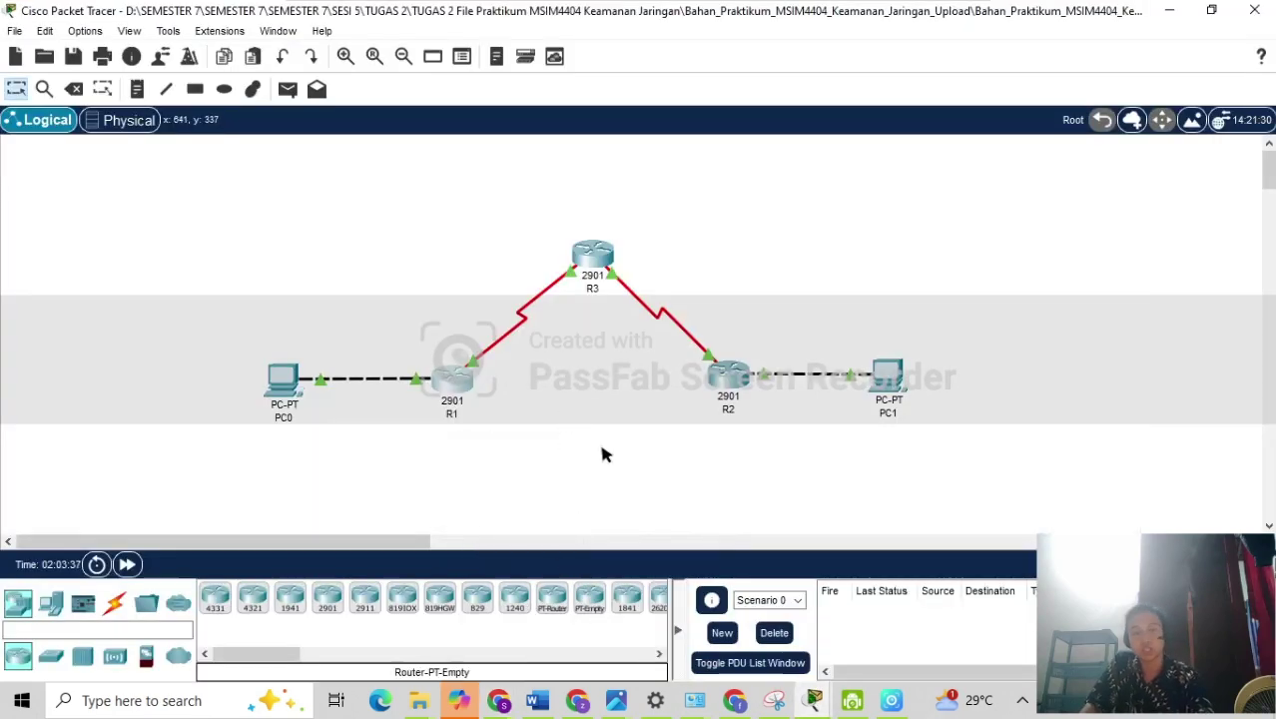